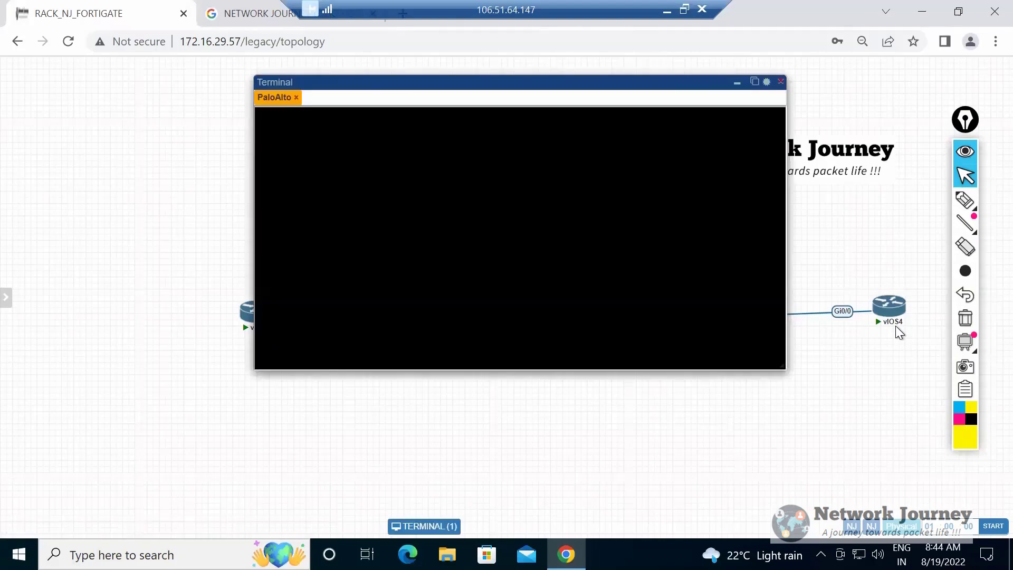
Log in to the PaloAlto console as admin with the account password.
key("Return")
key("Return")
key("Return")
key("Return")
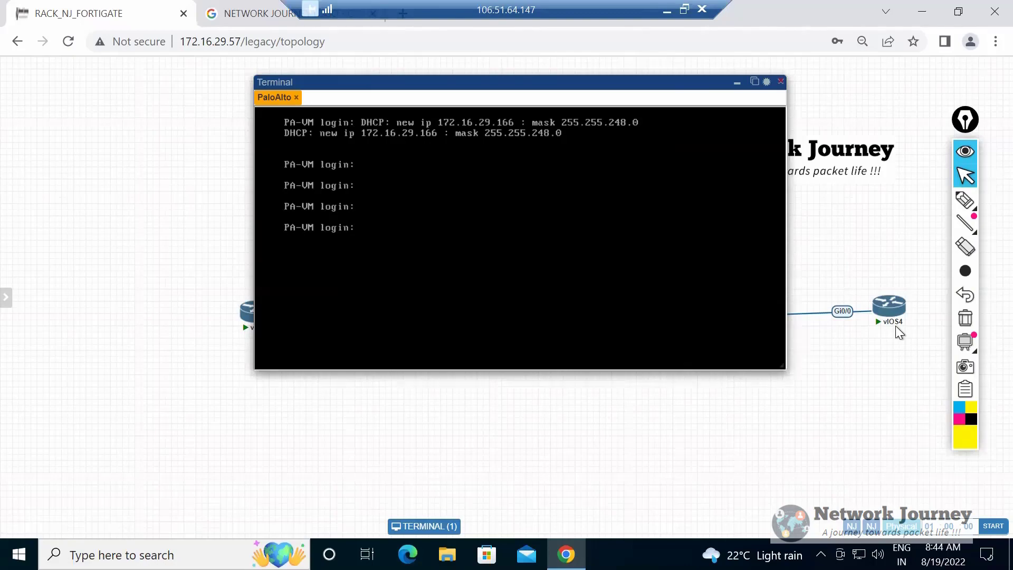
type("admin")
key("Return")
key("Return")
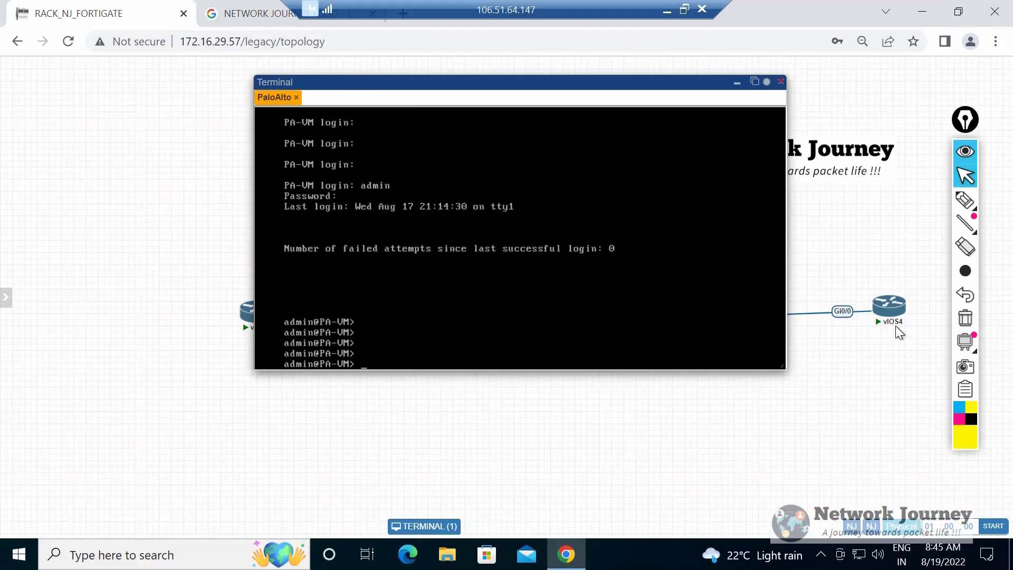
key("Return")
key("Return")
key("Return")
key("Return")
key("Return")
key("Return")
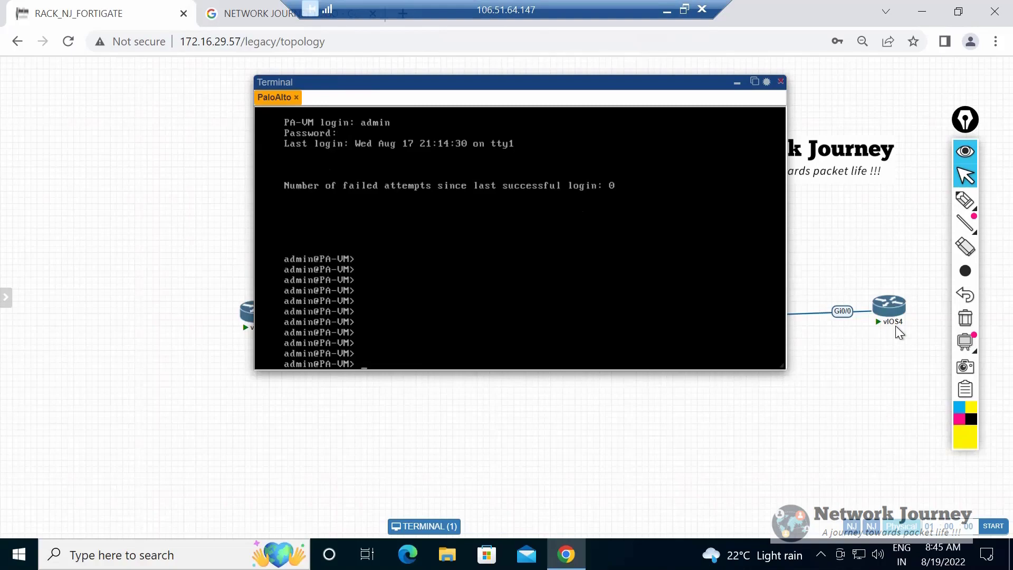
Display the full management interface details with the command "show interface management".
type("show interface management")
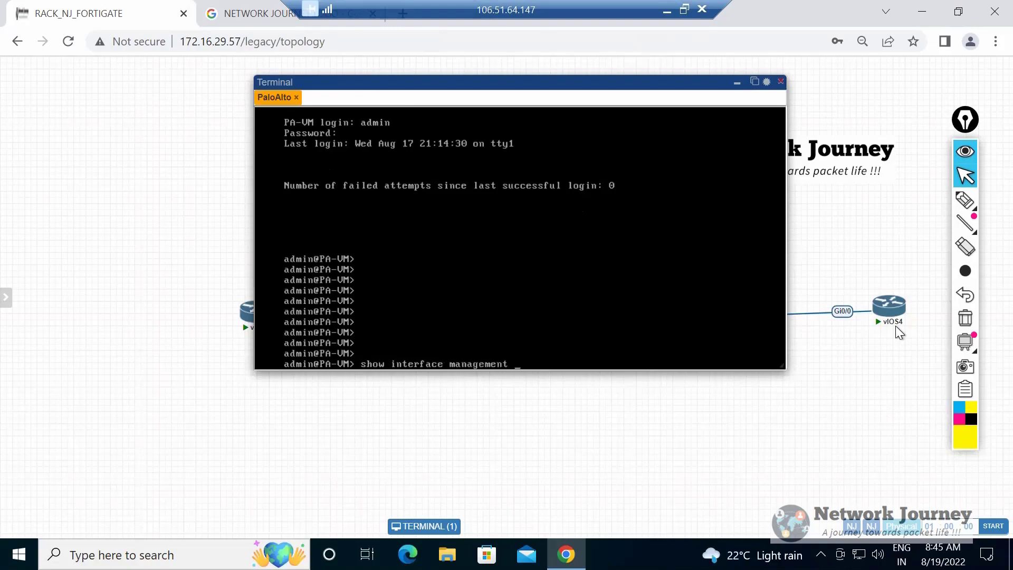
key("Return")
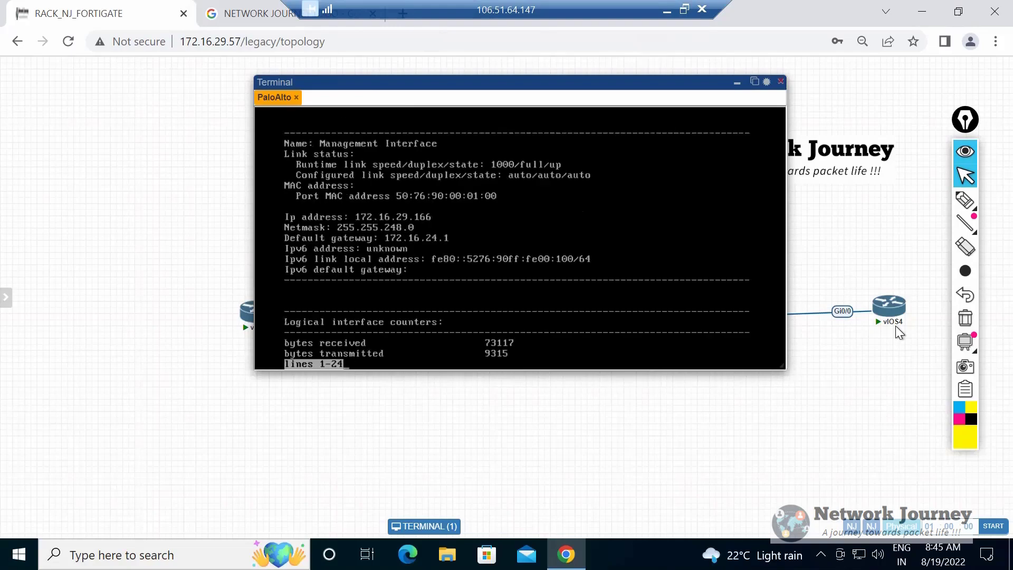
key("space")
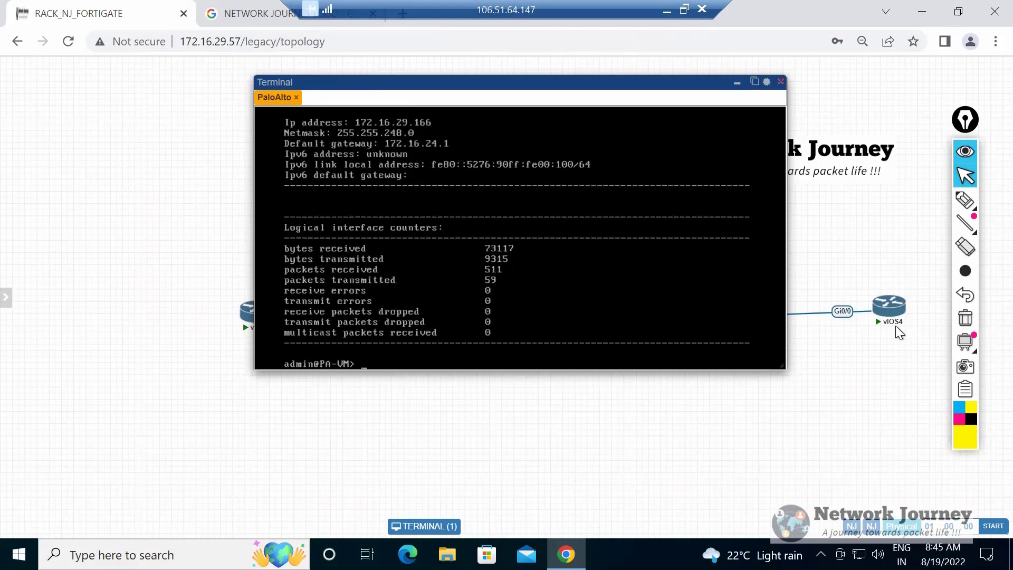
List all configured firewall interfaces with the command "show interface all".
type("show interface all")
key("Return")
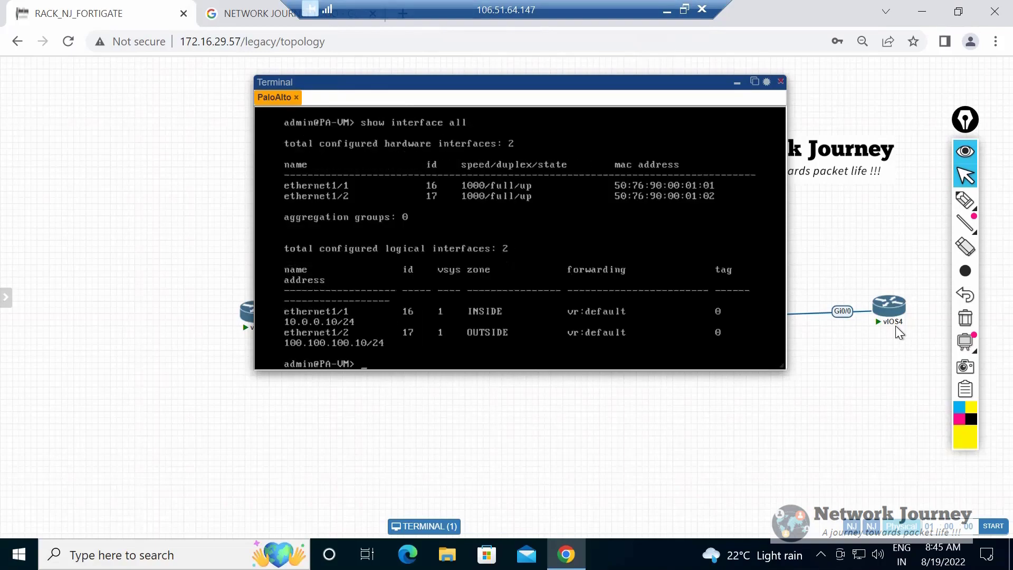
key("Return")
key("Return")
key("Return")
key("Return")
key("Return")
key("Return")
key("Return")
key("Return")
key("Return")
key("Return")
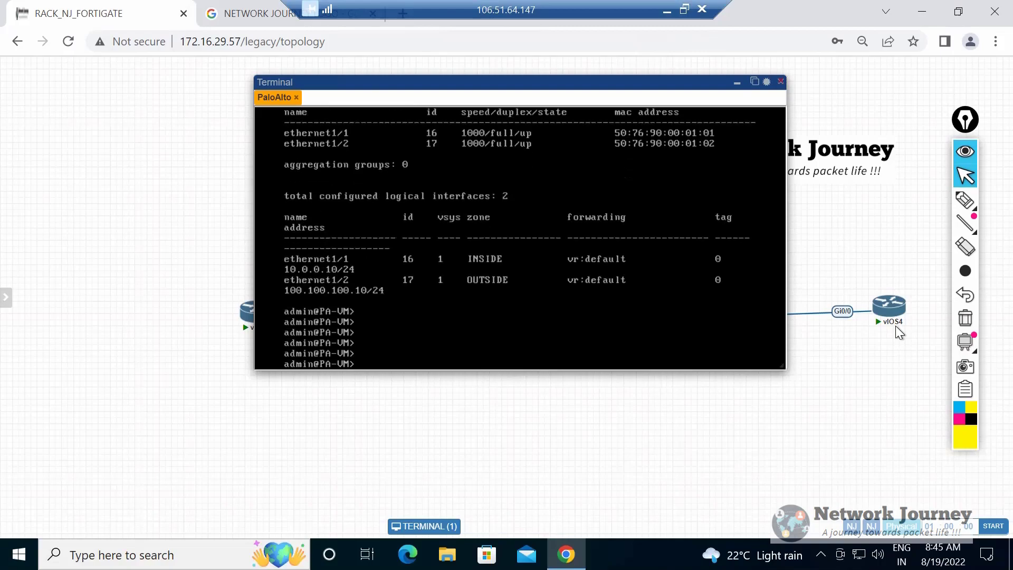
Run "show interface management" again to check the firewall's management IP address.
type("show")
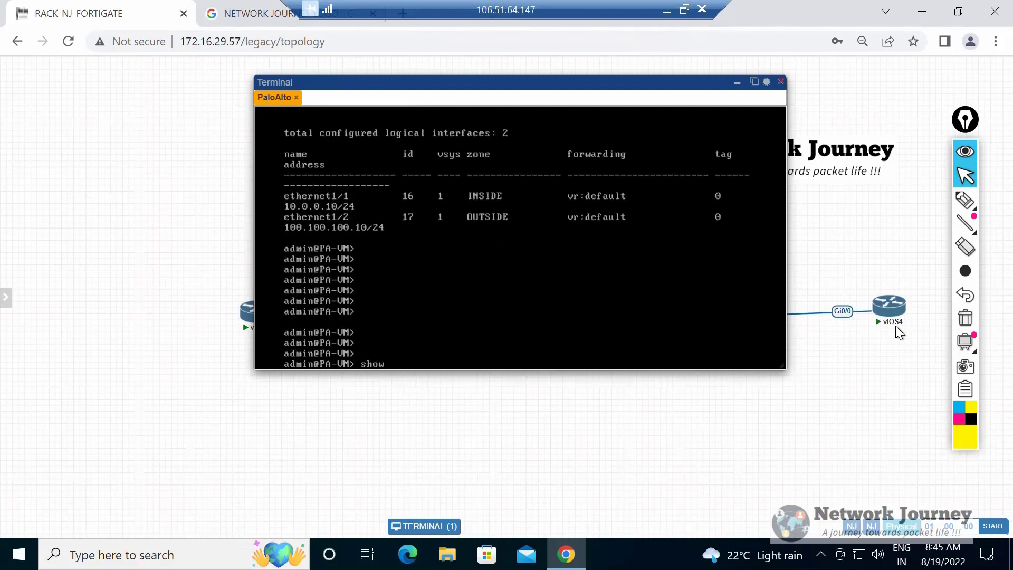
type(" interface management")
key("Return")
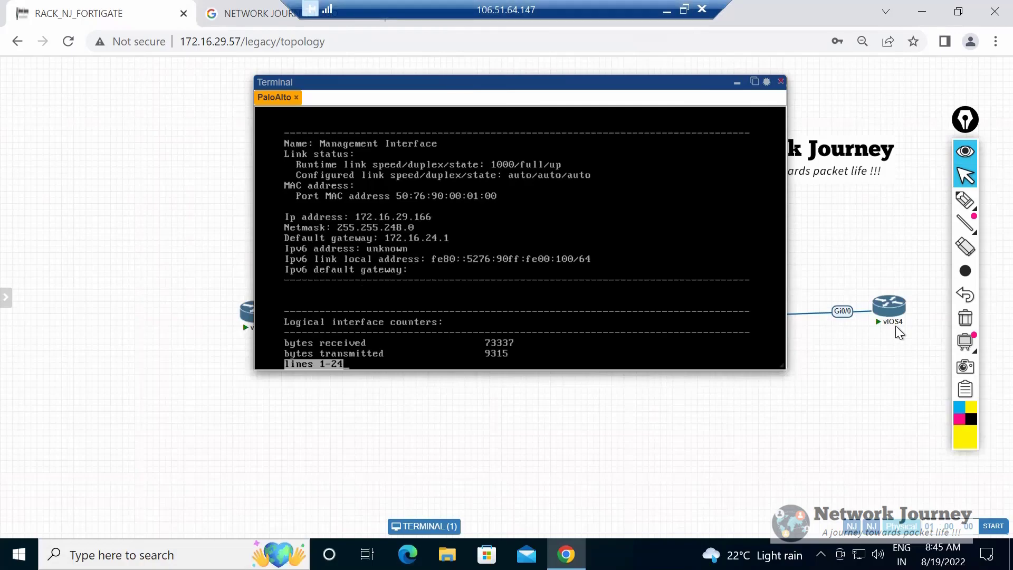
key("ctrl+t")
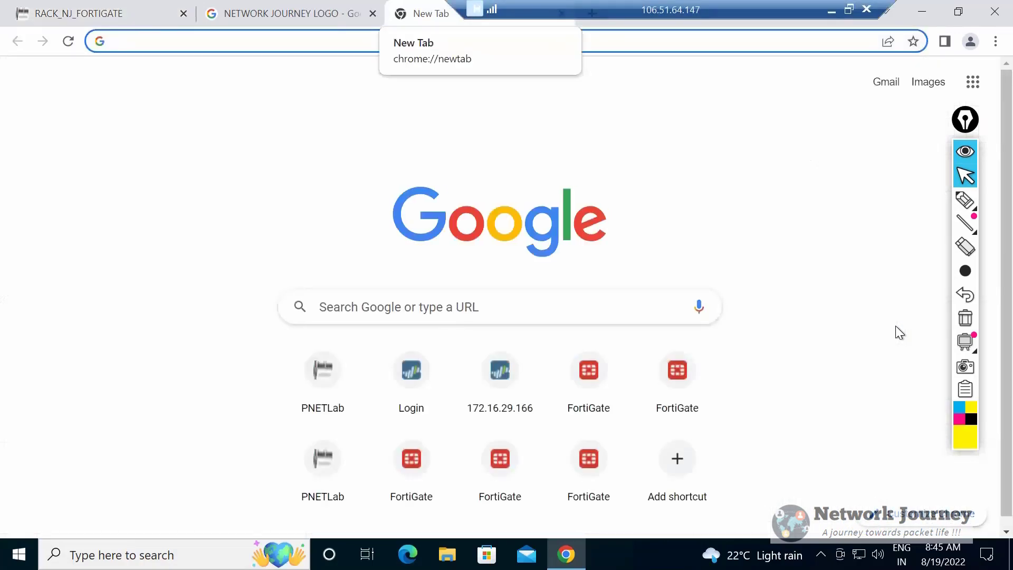
type("https://")
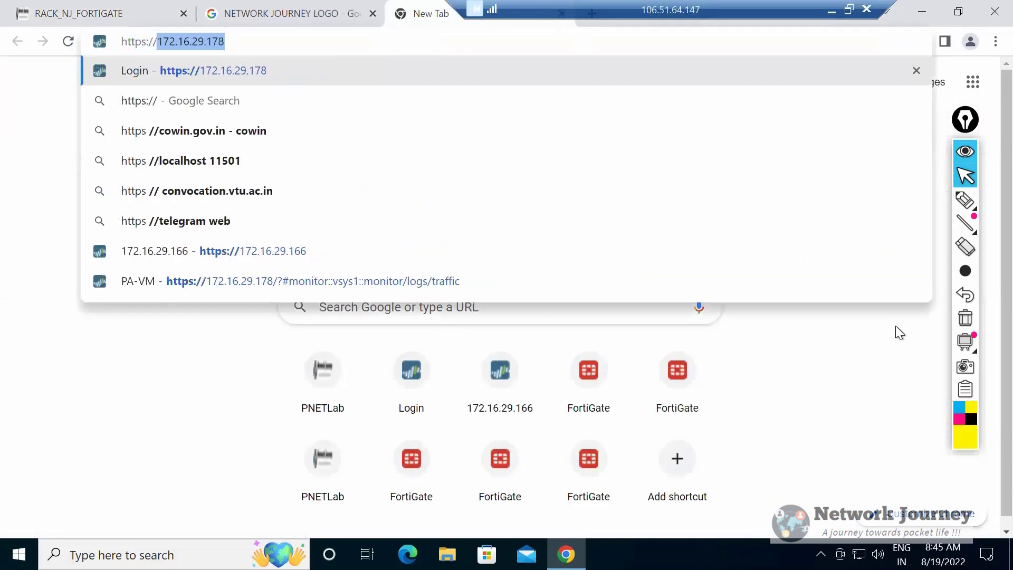
type("172.69.")
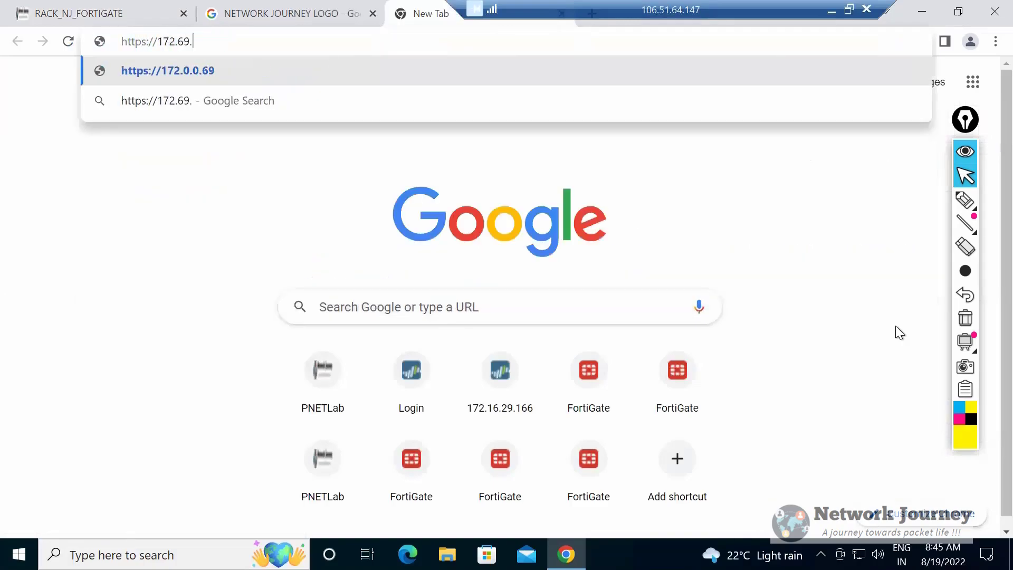
key("ctrl+Tab")
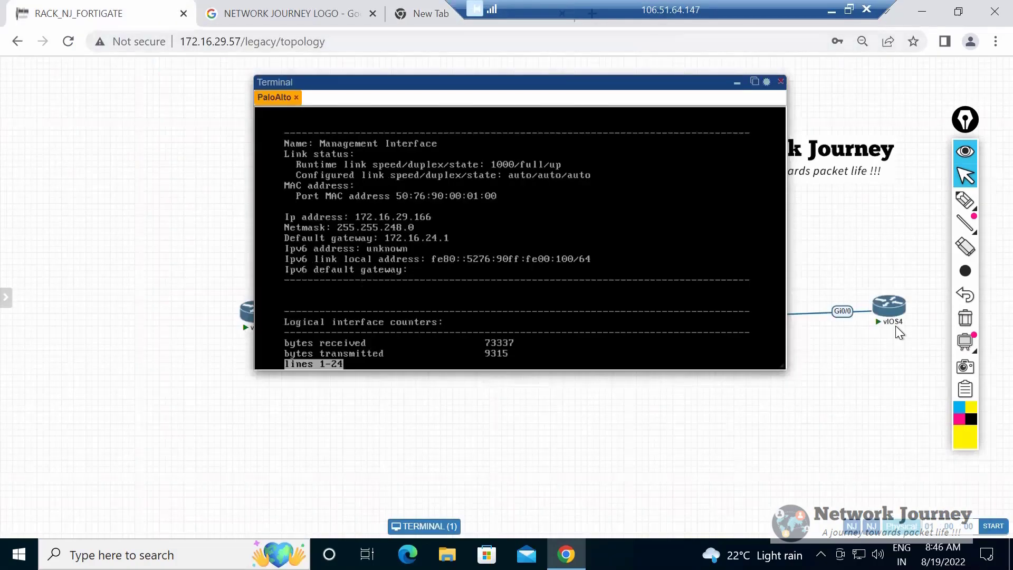
key("ctrl+shift+Tab")
key("BackSpace")
key("BackSpace")
key("BackSpace")
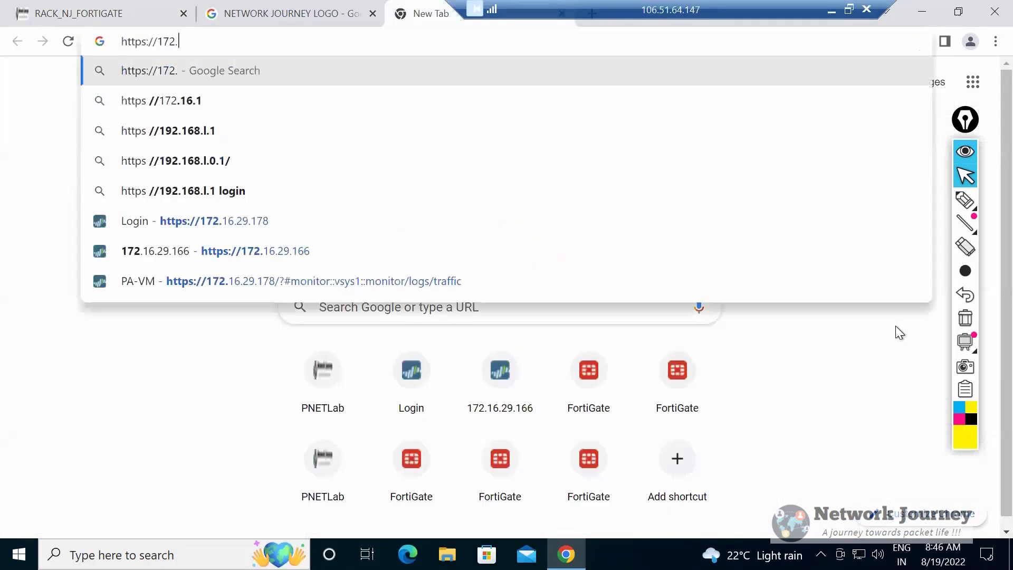
type("16.29.")
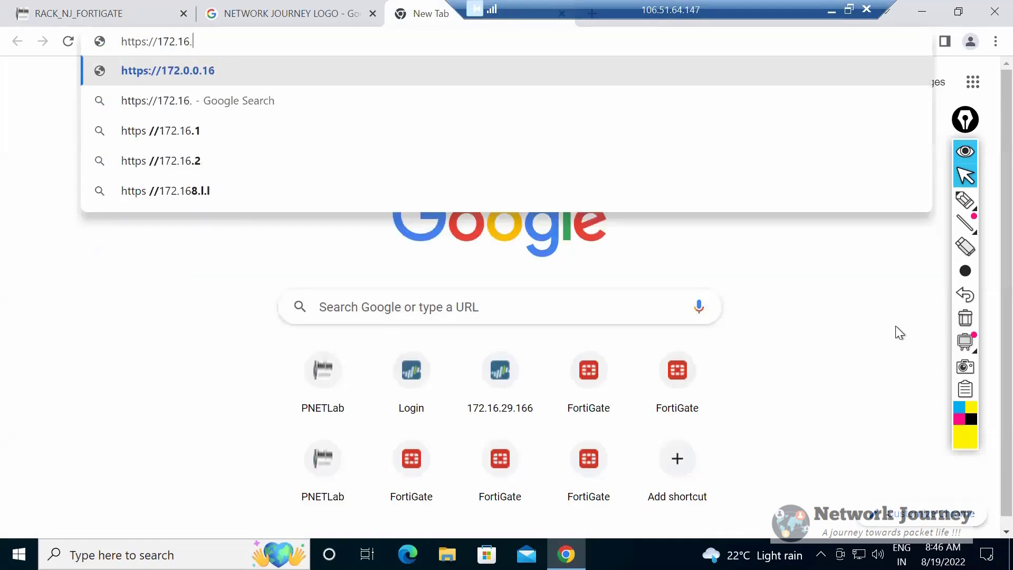
type("166")
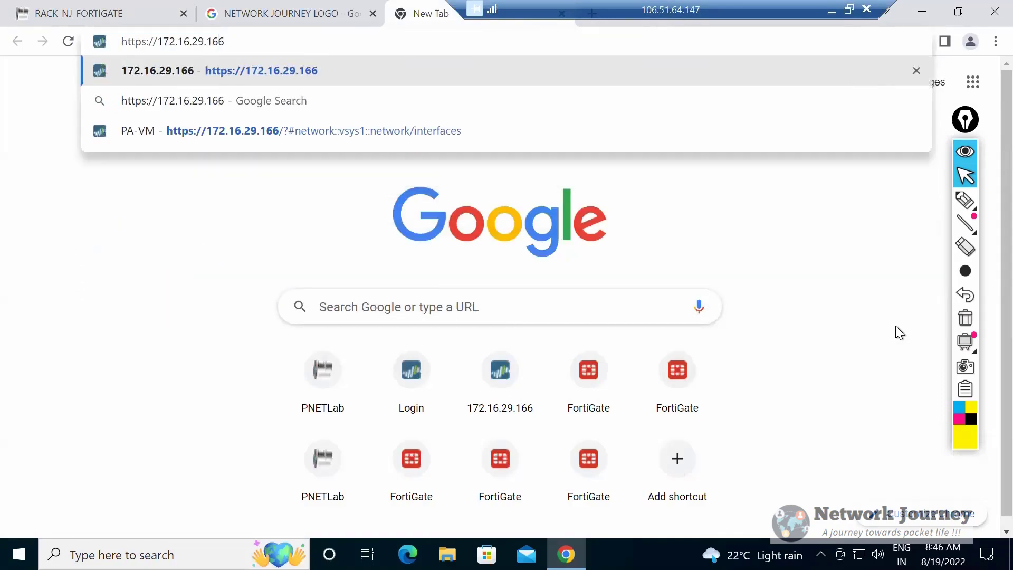
key("Return")
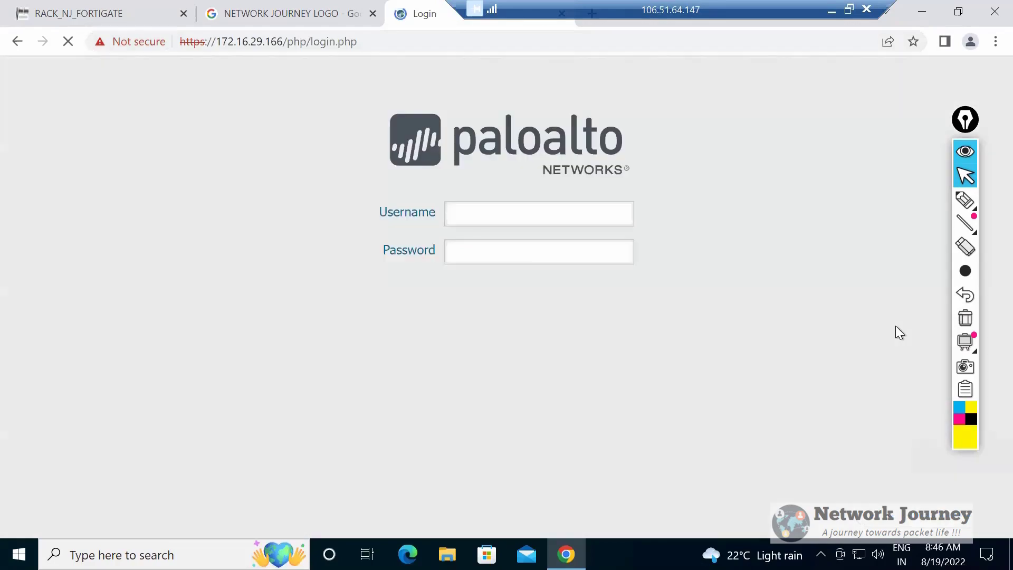
Log in to the firewall's web interface with the username admin and the account password.
type("admin")
key("Tab")
type("Admin@123")
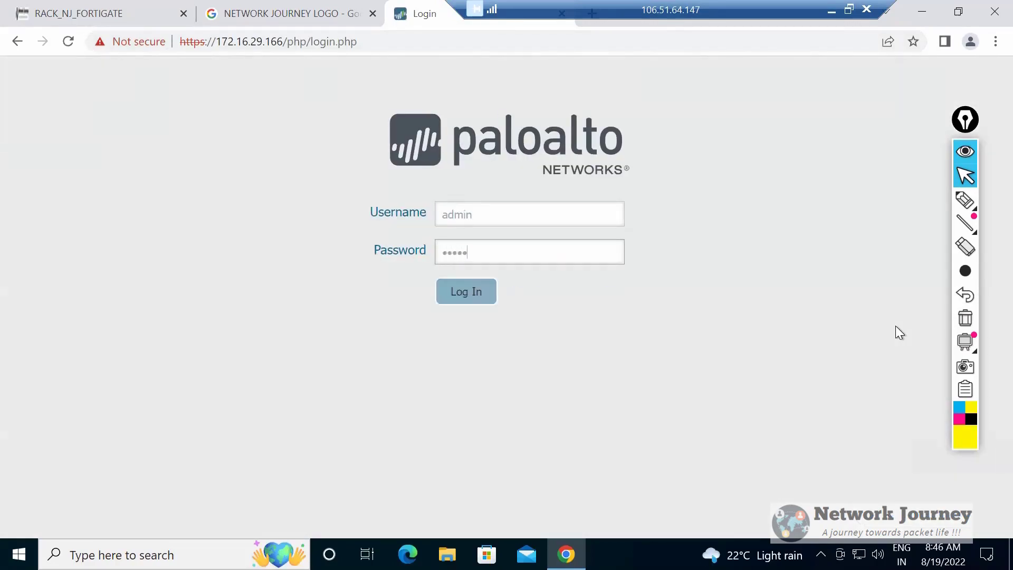
key("Return")
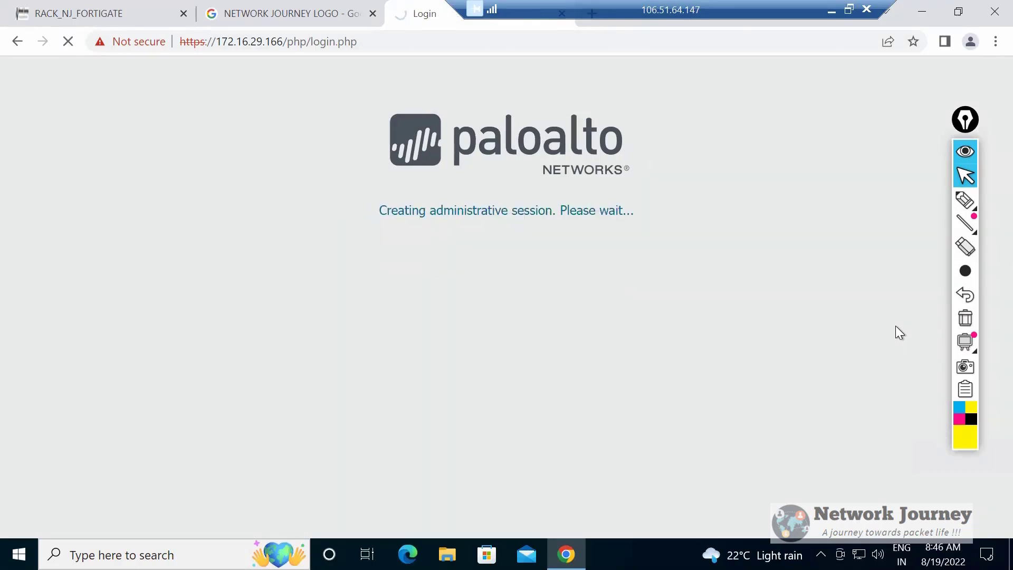
Close the NETWORK JOURNEY LOGO search page and minimize the PaloAlto terminal over the lab topology.
key("ctrl+shift+Tab")
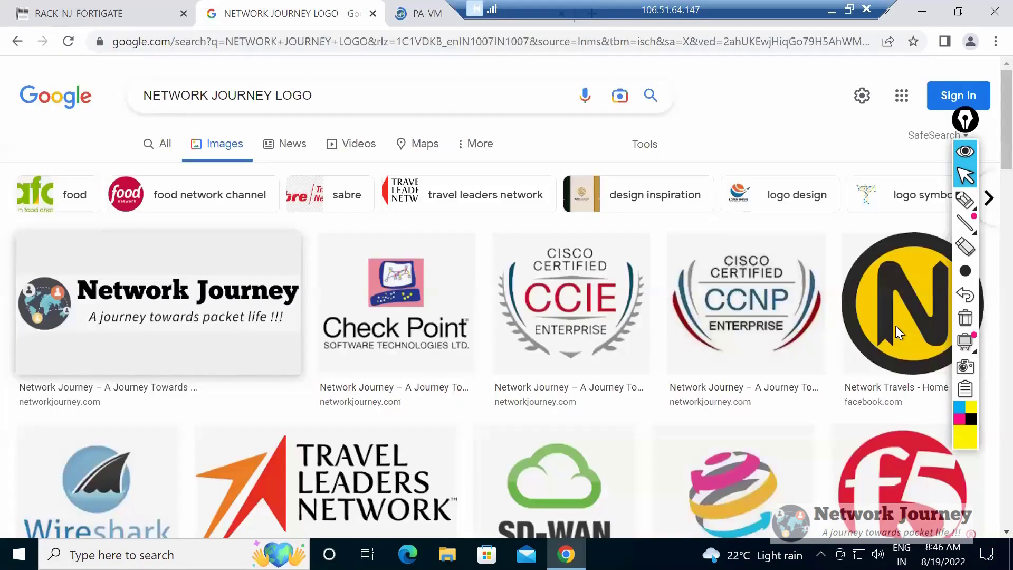
key("ctrl+w")
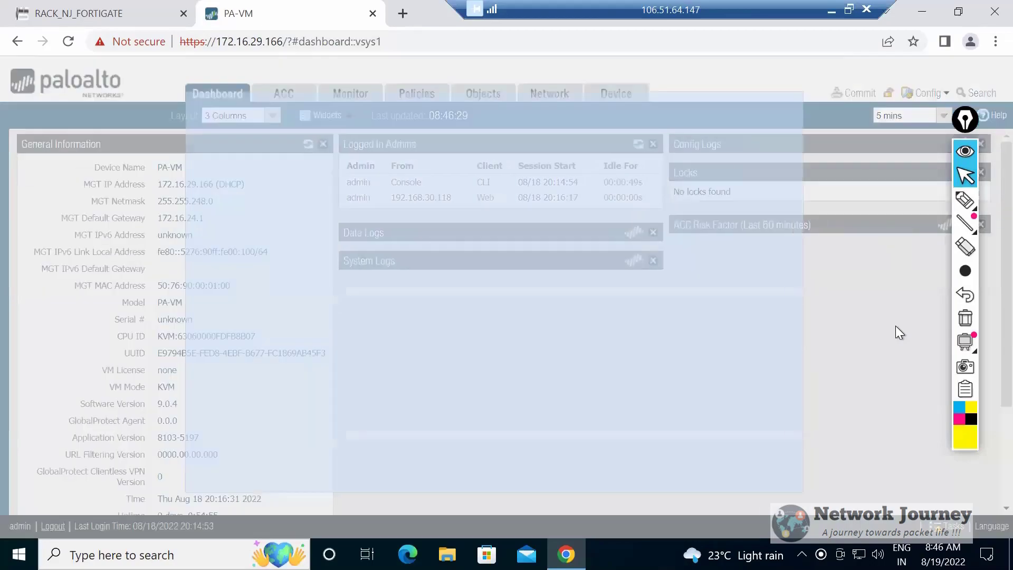
key("ctrl+Tab")
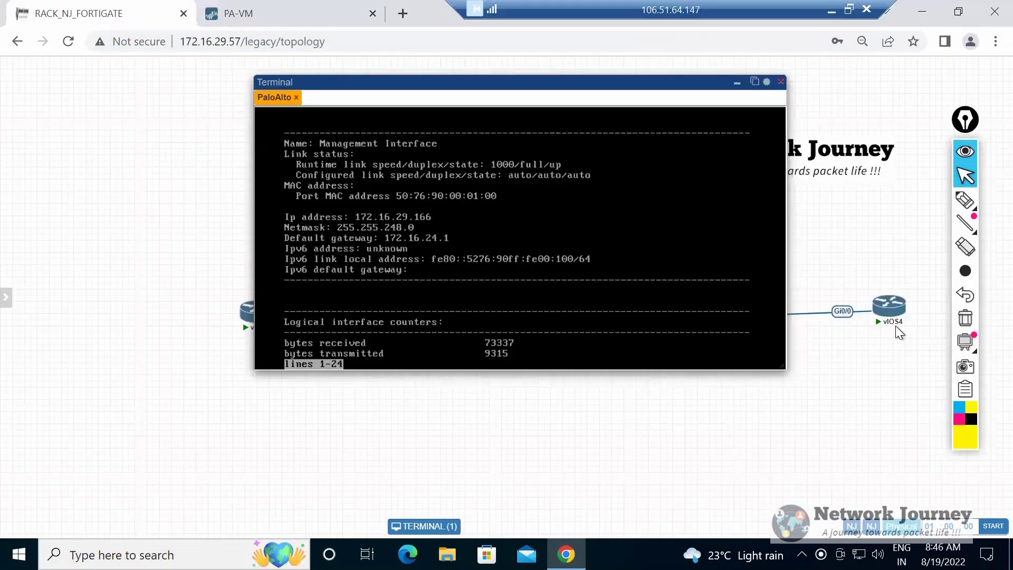
left_click(737, 82)
Bring vIOS2, vIOS3 and vIOS4 closer to PaloAlto and move the whole topology to the canvas's upper-left area.
mouse_move(262, 313)
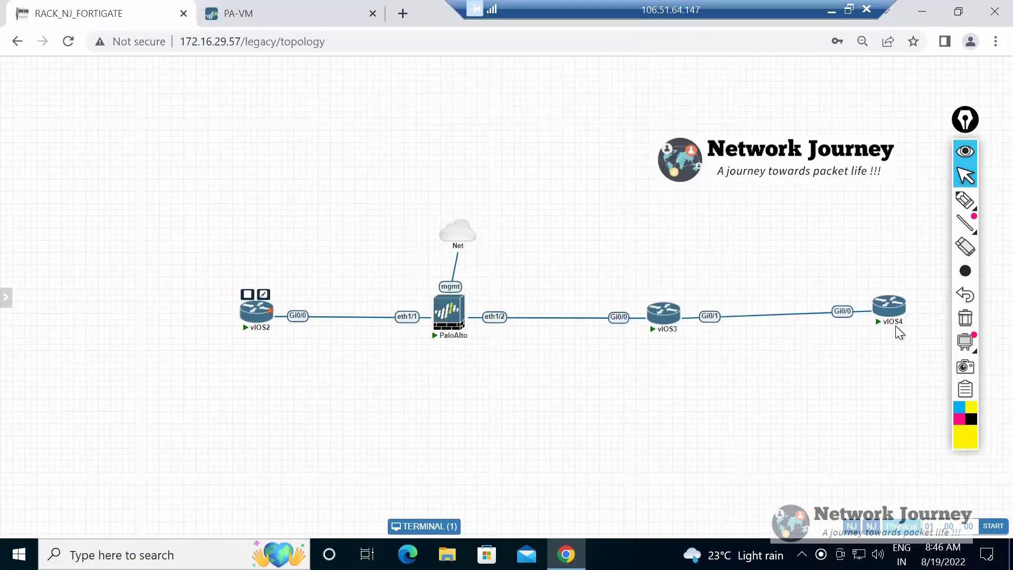
left_click_drag(260, 311, 351, 312)
left_click_drag(663, 312, 591, 319)
left_click_drag(888, 306, 697, 323)
left_click_drag(784, 373, 312, 235)
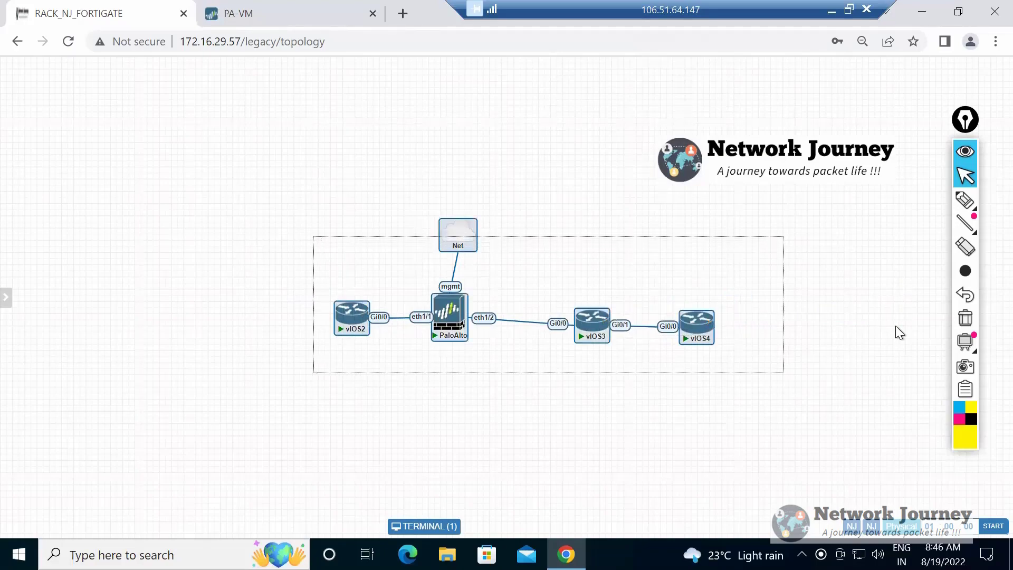
mouse_move(458, 234)
left_mouse_down()
mouse_move(330, 207)
mouse_move(106, 127)
mouse_move(144, 121)
left_mouse_up()
Add a text object to the empty canvas area below the Network Journey logo and enlarge its box.
right_click(499, 243)
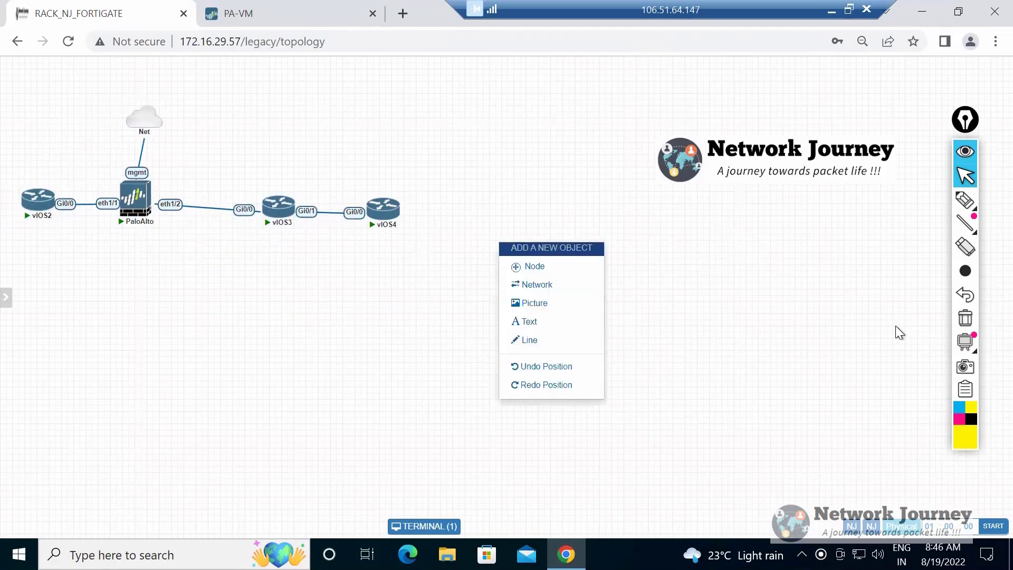
left_click(525, 321)
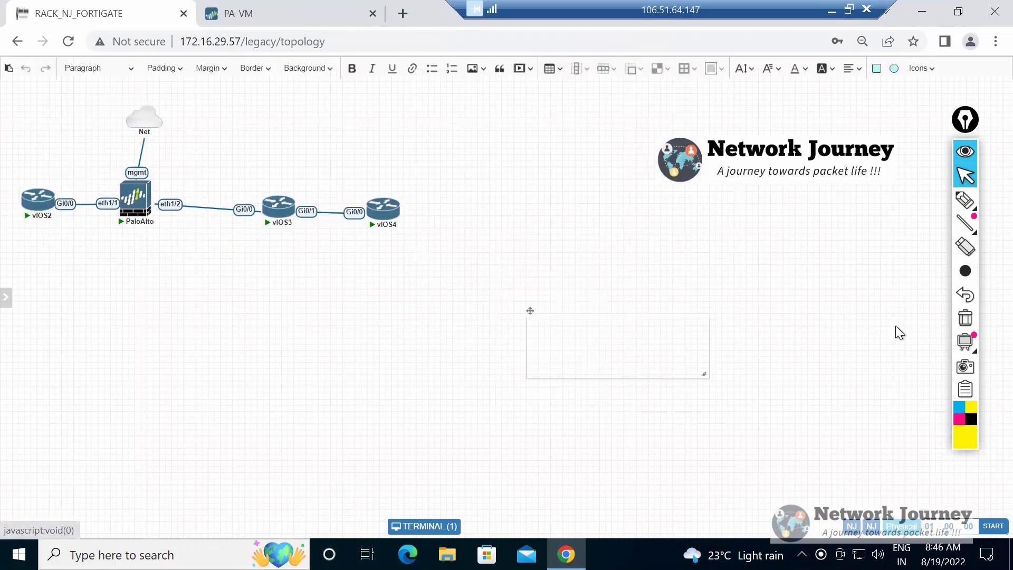
left_click_drag(703, 374, 929, 448)
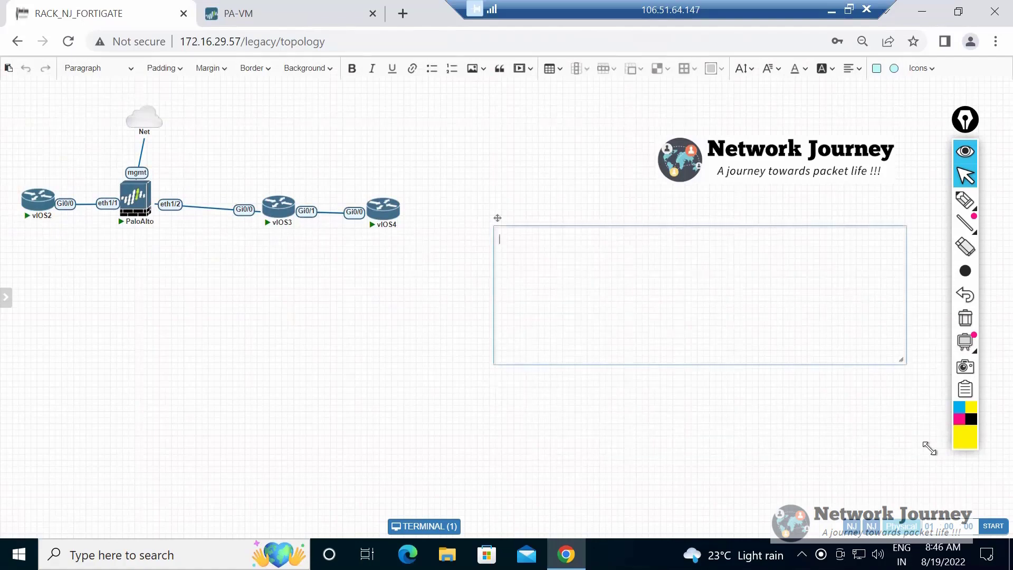
type("Se")
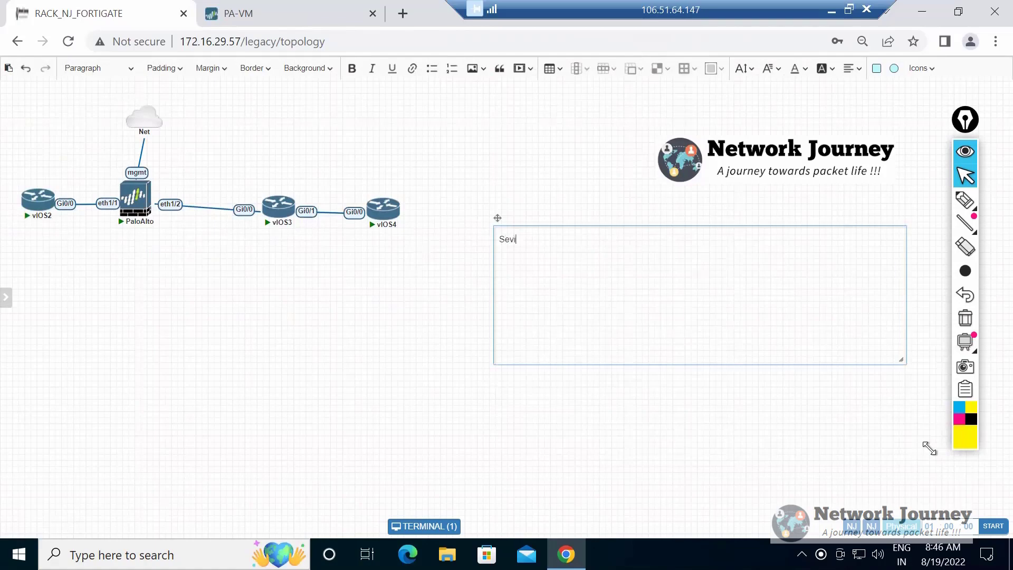
type("rc")
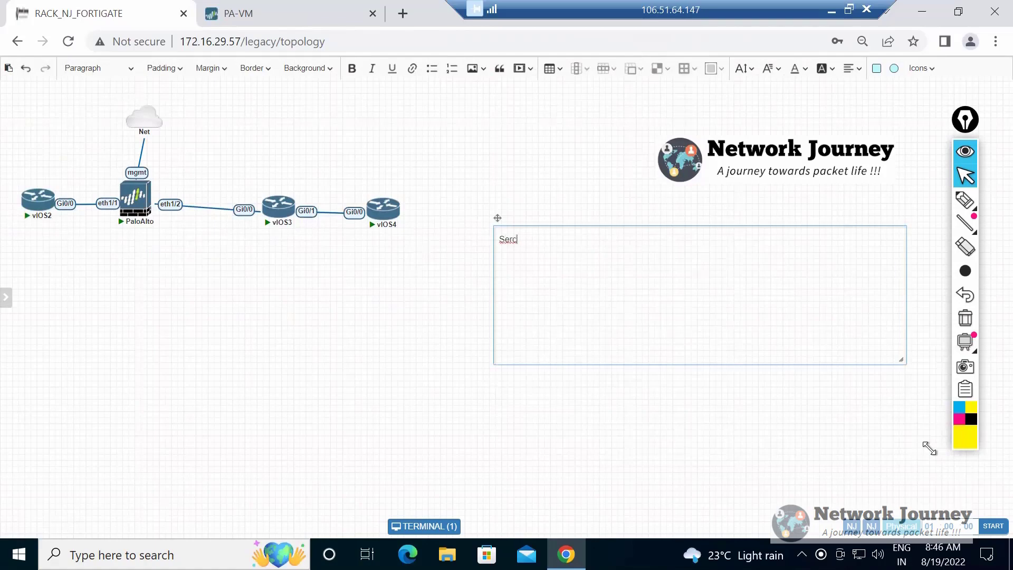
key("BackSpace")
key("BackSpace")
key("BackSpace")
type("Dep")
key("BackSpace")
key("BackSpace")
key("BackSpace")
Write "Deploying a new Palo alto from scratch" as the first line of the text box.
type("Deploying Palo alto")
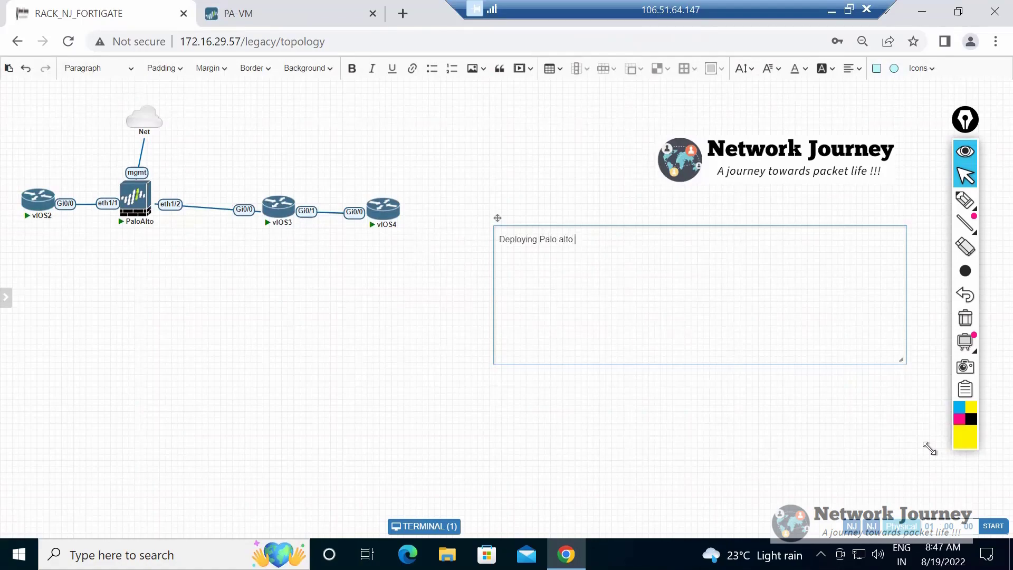
key("ctrl+Left")
key("ctrl+Left")
key("ctrl+Left")
type("a  new Palo alto from scratch")
key("Return")
Add the lines "Service route", "Config Audit" and "Panorama" to the topic list.
type("Serv")
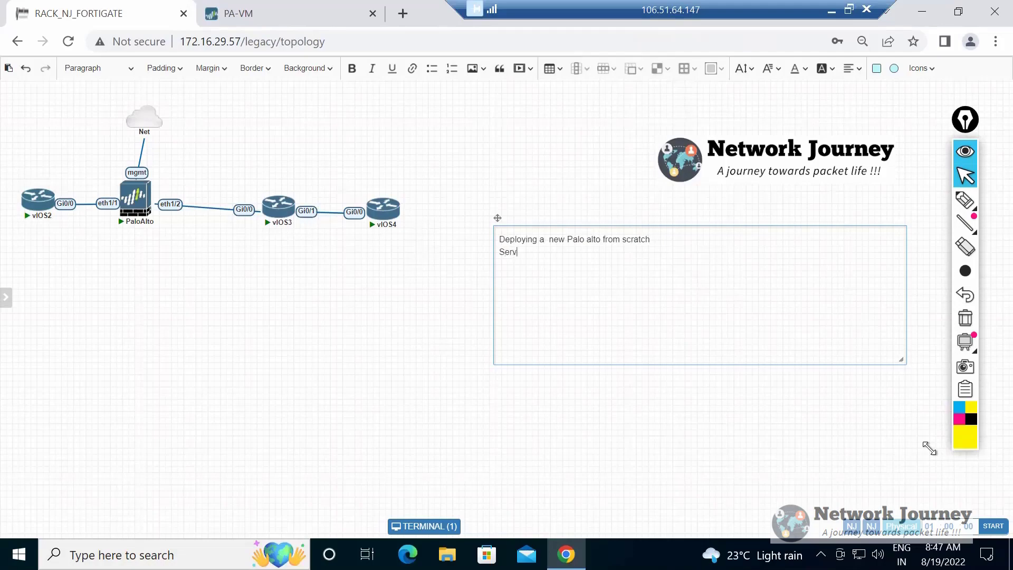
type("ice route")
key("Return")
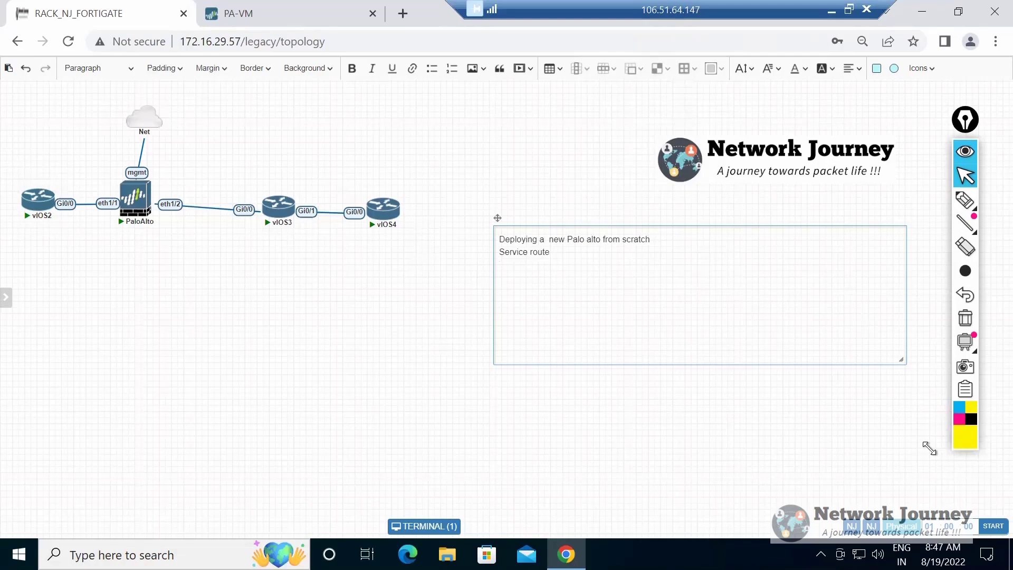
type("Config Audot")
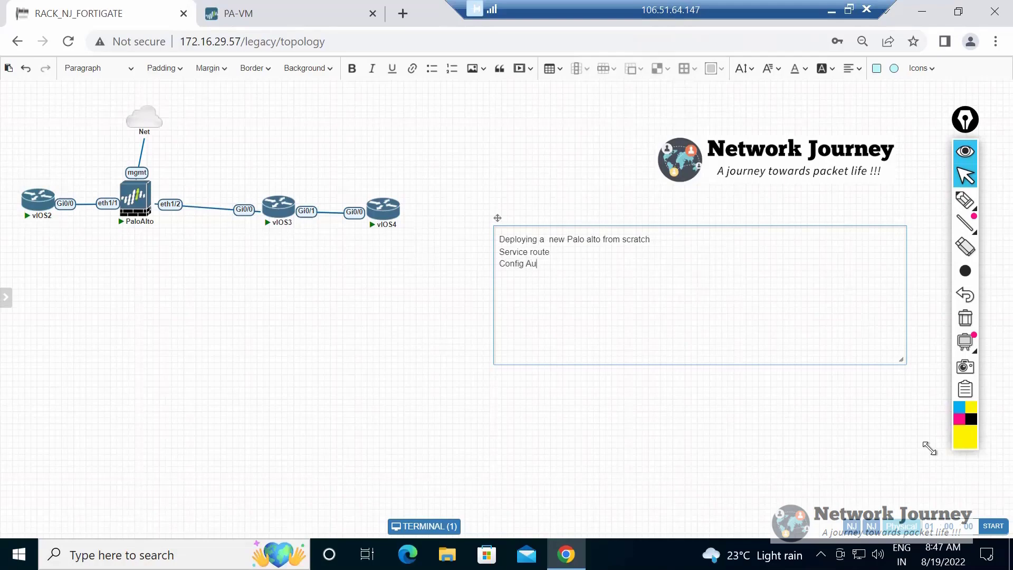
key("BackSpace")
key("BackSpace")
type("it")
type("Panoram")
key("BackSpace")
type("a")
Review the topic list in the text box, highlighting all lines and the Service route, Config Audit and Panorama lines.
key("ctrl+a")
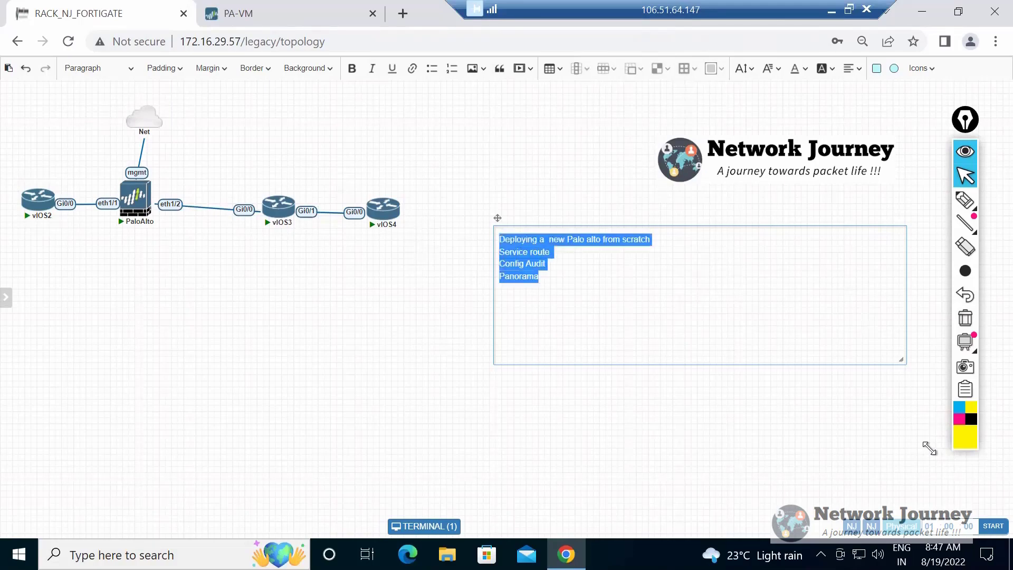
key("Right")
key("shift+Home")
key("shift+Up")
key("shift+Up")
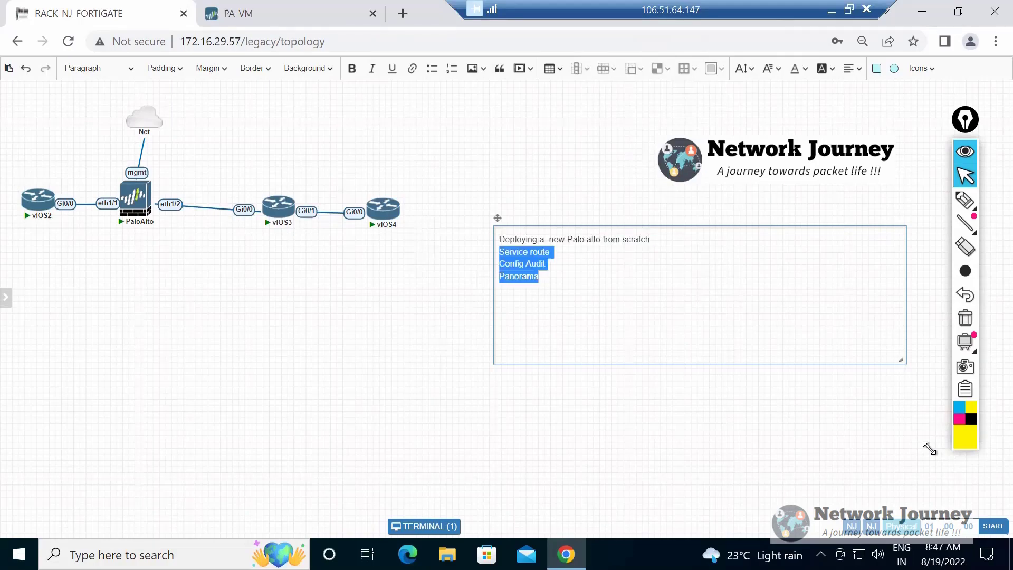
key("Right")
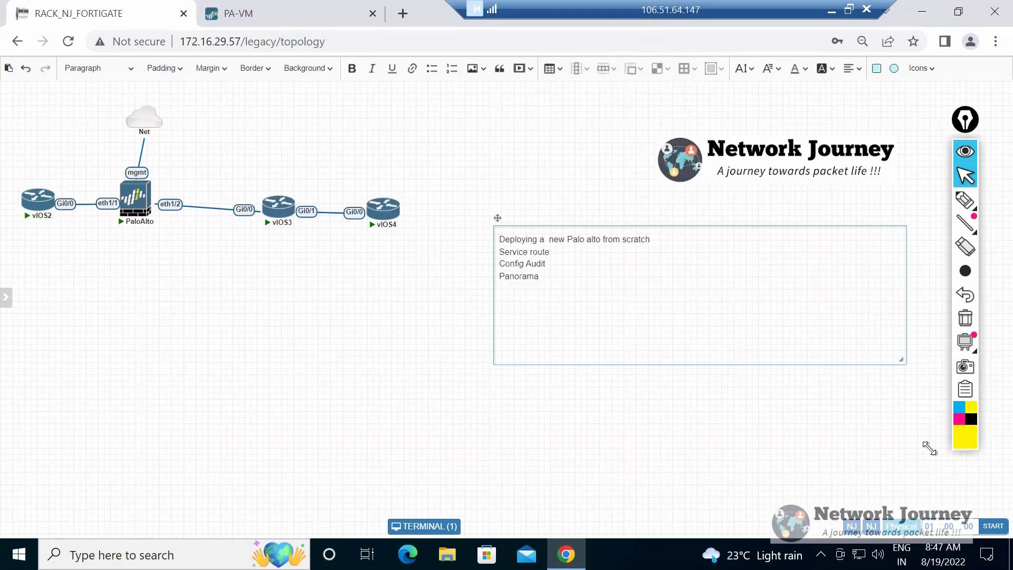
key("ctrl+Home")
key("ctrl+shift+Right")
right_click(63, 304)
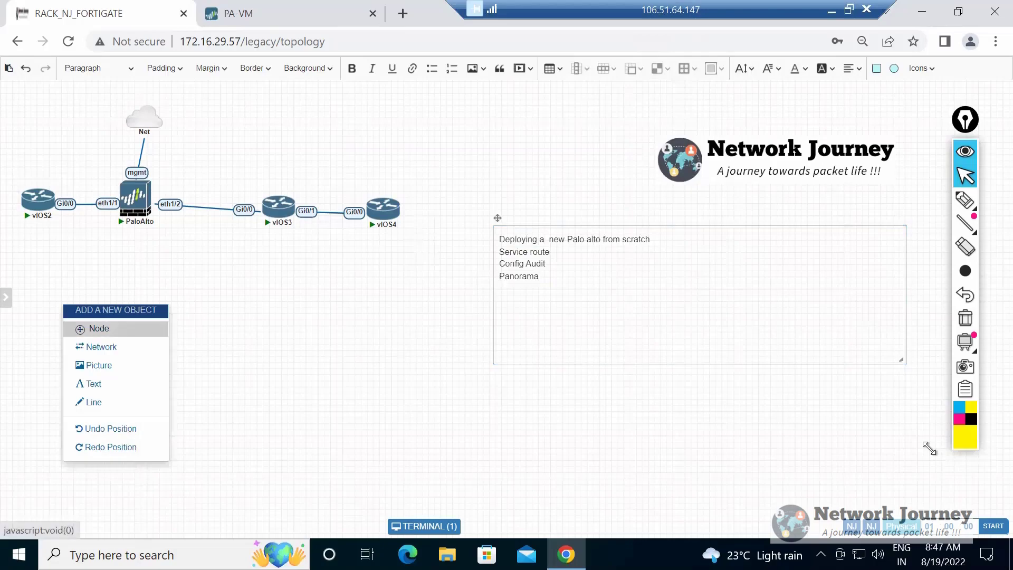
left_click(100, 329)
key("Escape")
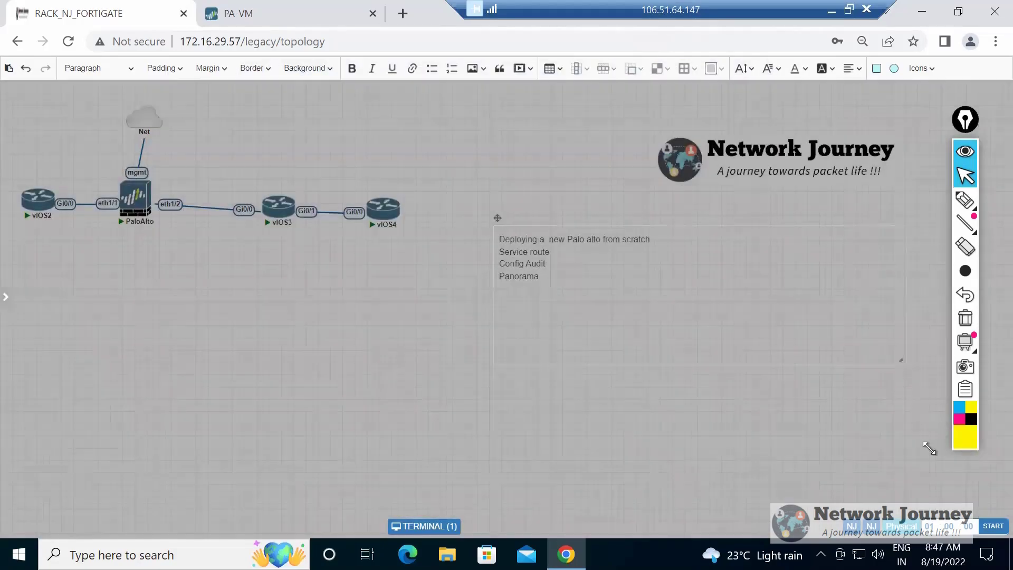
Add a text object in the empty canvas area below the topology and enlarge its box.
right_click(134, 315)
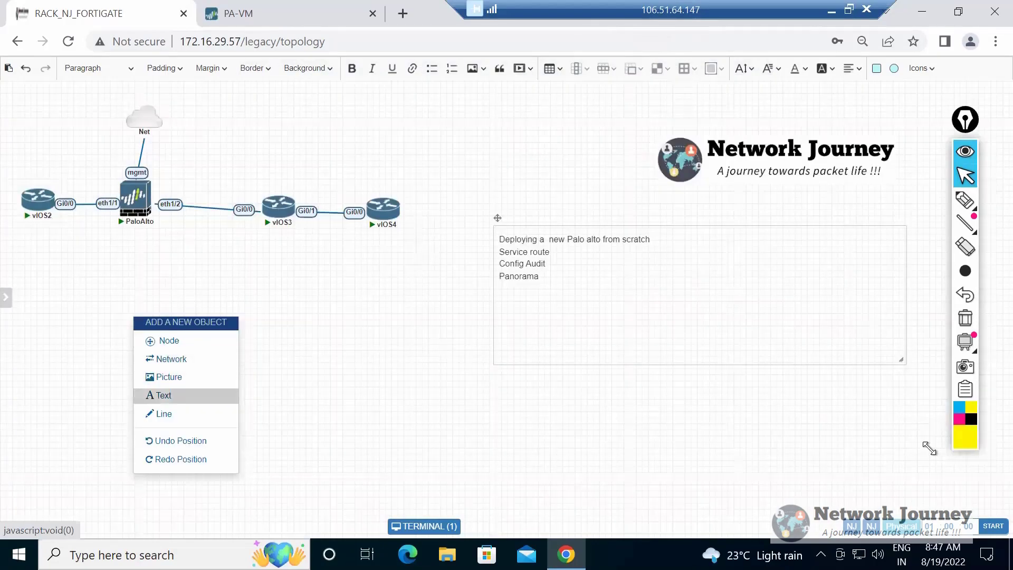
left_click(158, 395)
left_click_drag(162, 389, 69, 289)
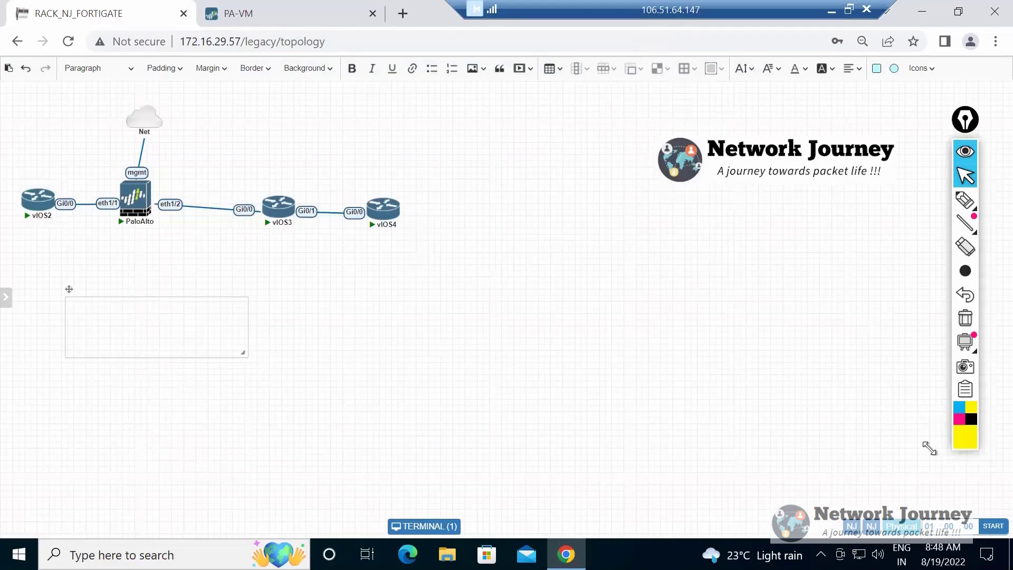
left_click_drag(243, 352, 335, 471)
left_click(71, 310)
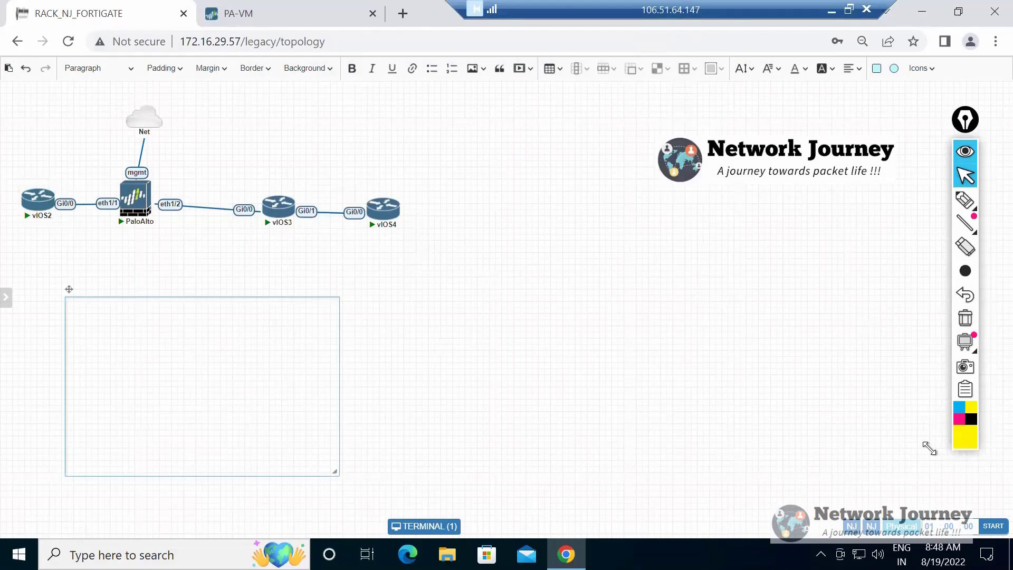
Write the lines "MGMT interface" and "Connect MGMT interface to a PC" in the new text box.
type("MGMT interface to a PConnect MGMT interface to a PC")
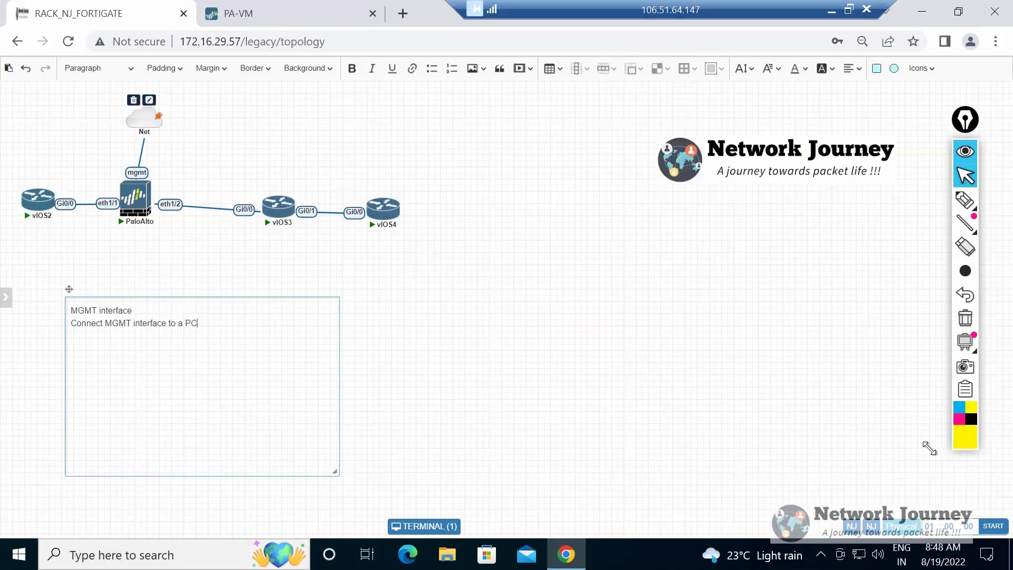
Draw a yellow freehand arrow from PaloAlto's mgmt port up to the Net cloud.
left_click(958, 207)
mouse_move(158, 188)
left_mouse_down()
mouse_move(154, 144)
mouse_move(175, 151)
left_mouse_up()
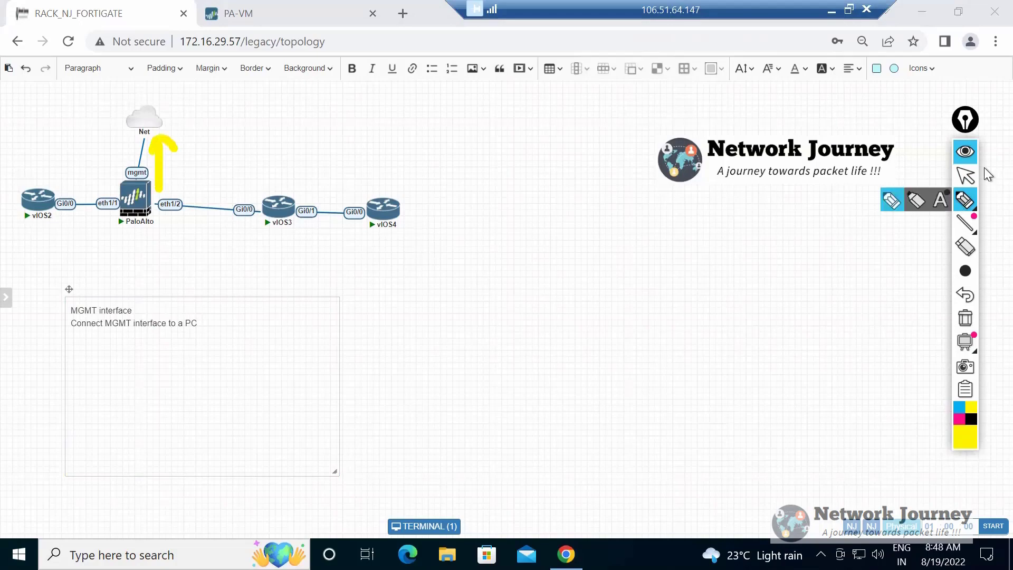
left_click(966, 178)
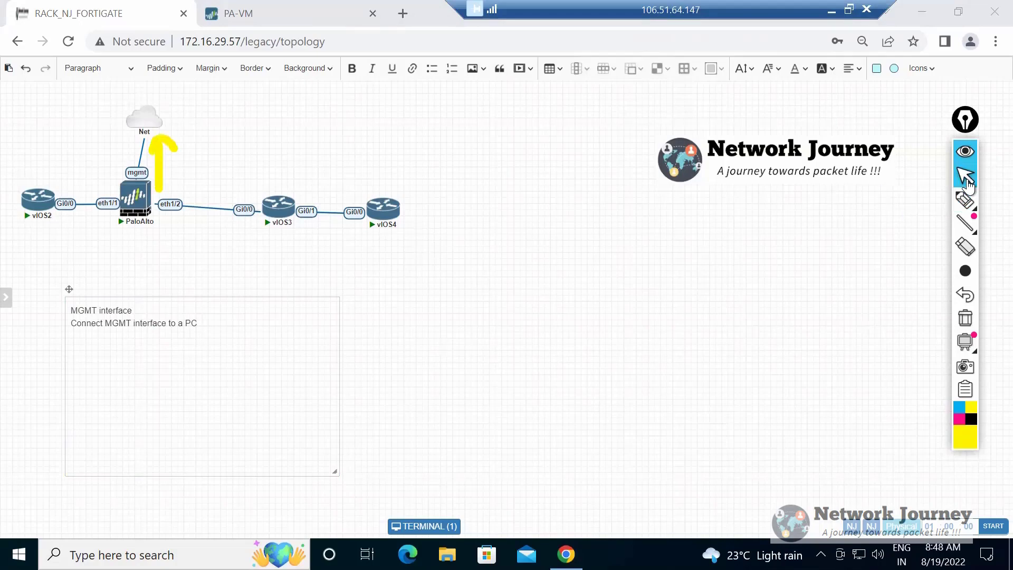
Switch to the PA-VM web interface and dismiss the message from Palo Alto Networks.
mouse_move(143, 117)
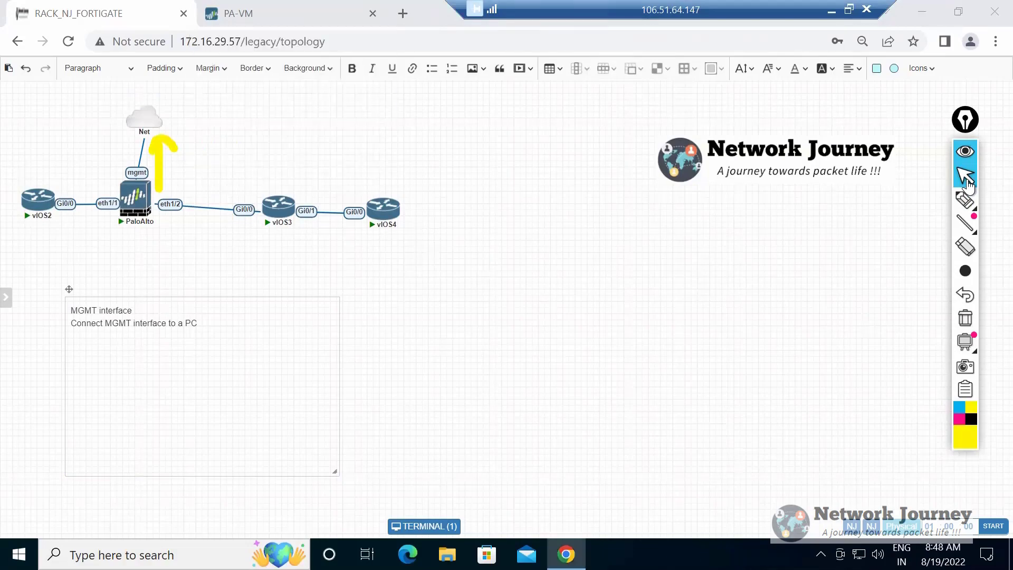
left_click(238, 13)
left_click(79, 13)
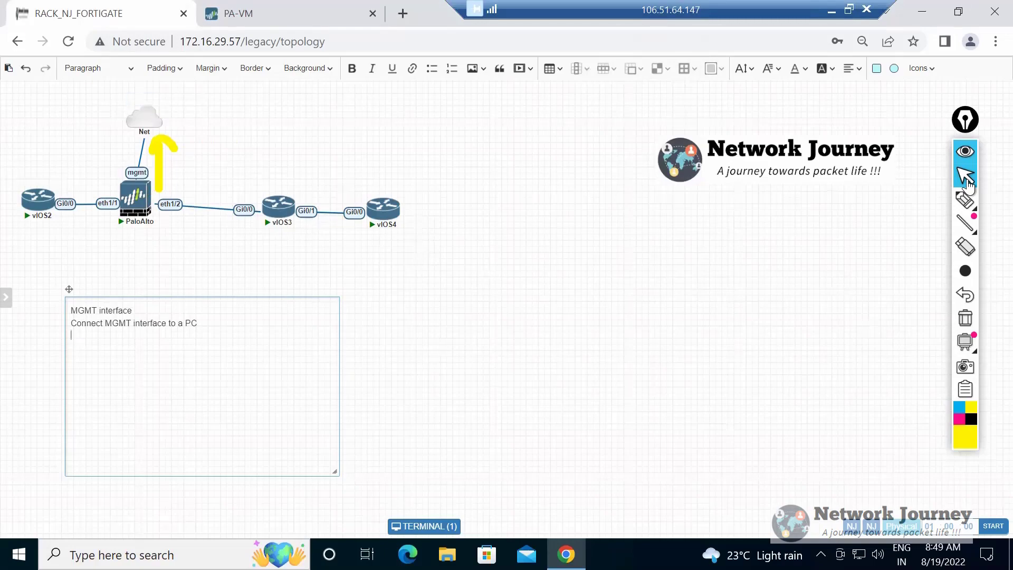
key("ctrl+Tab")
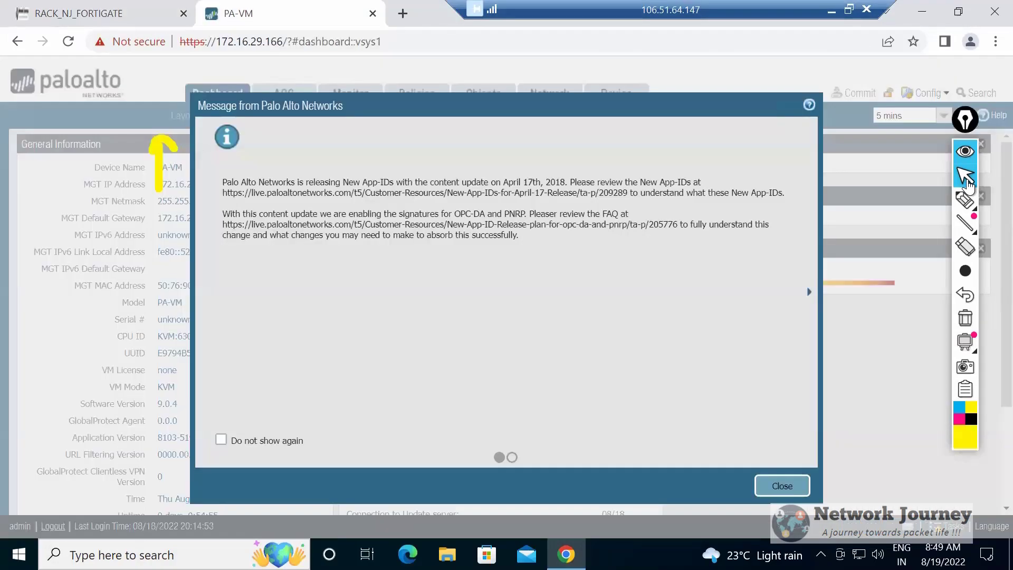
key("Return")
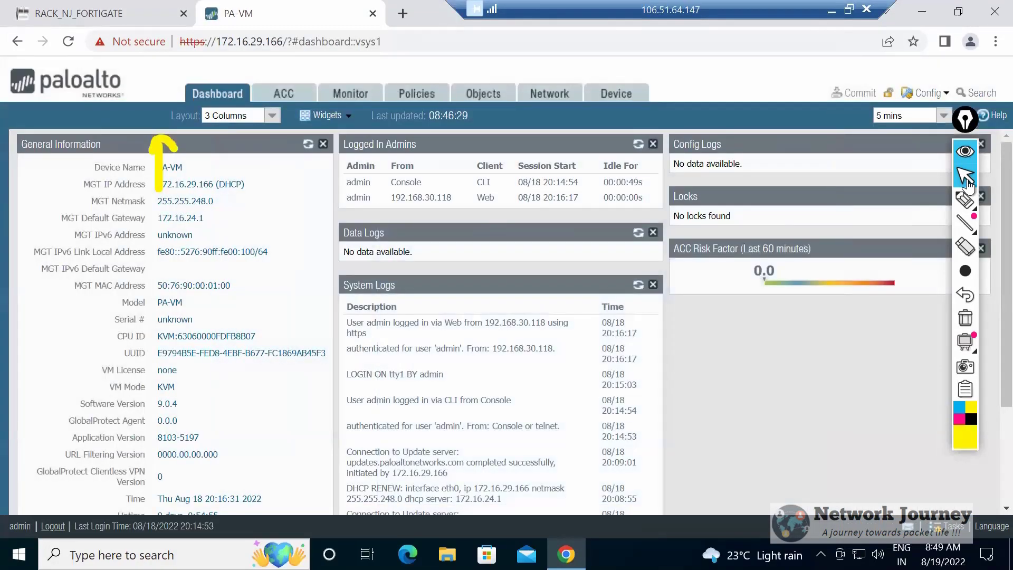
Examine the firewall's device setup for management, interfaces and services, including the Management interface's settings.
left_click(616, 93)
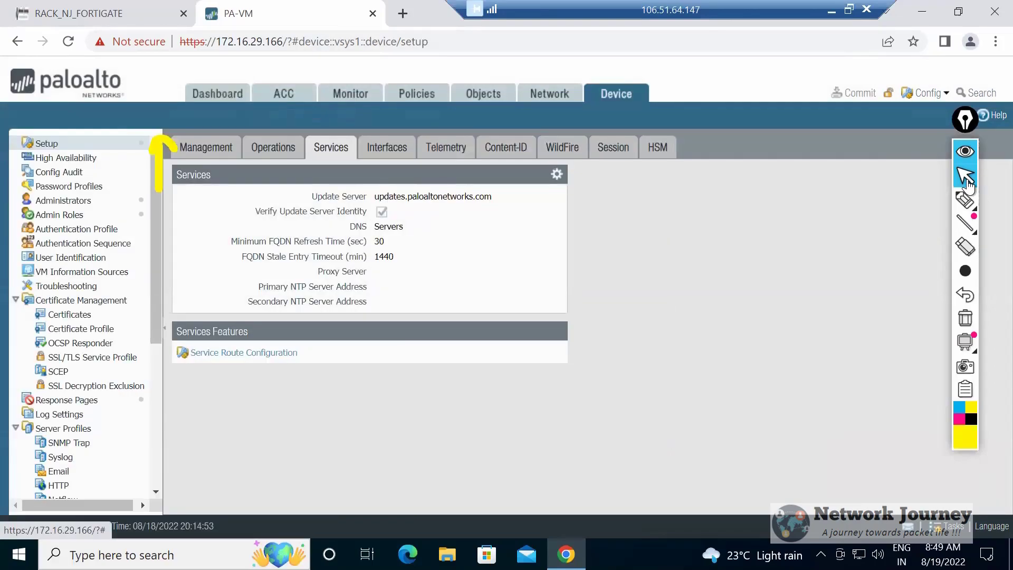
left_click(205, 147)
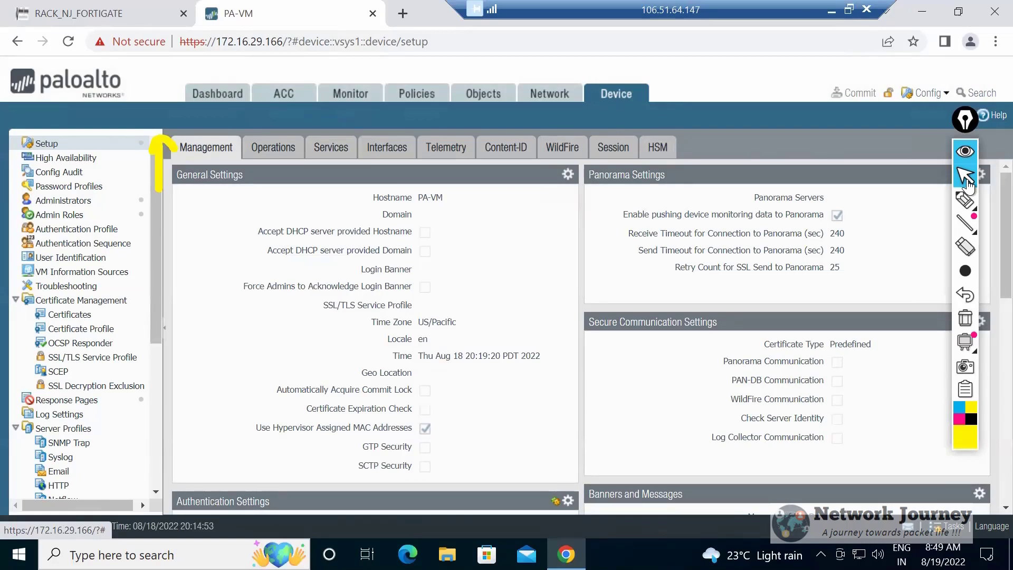
left_click(387, 148)
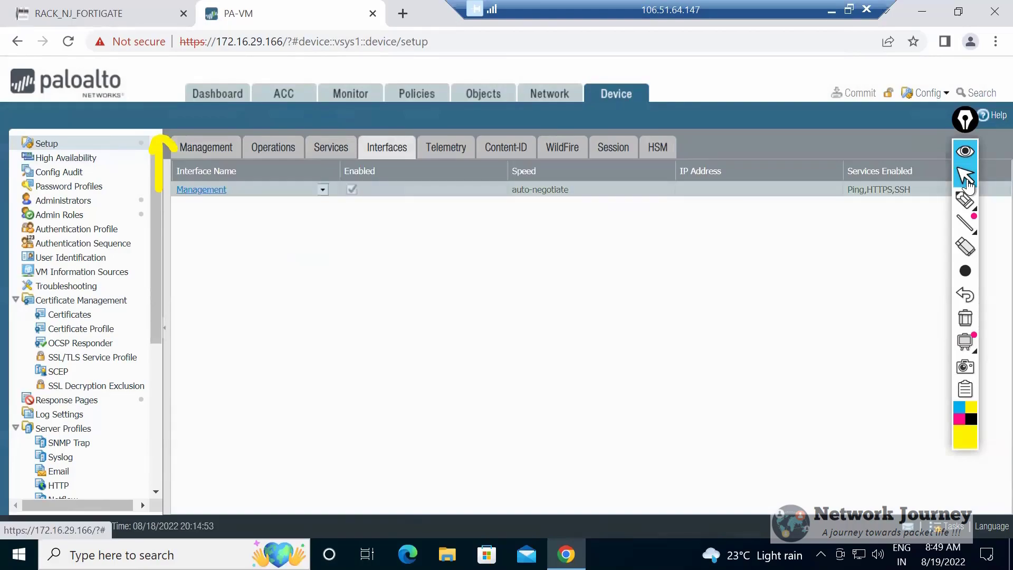
left_click(201, 189)
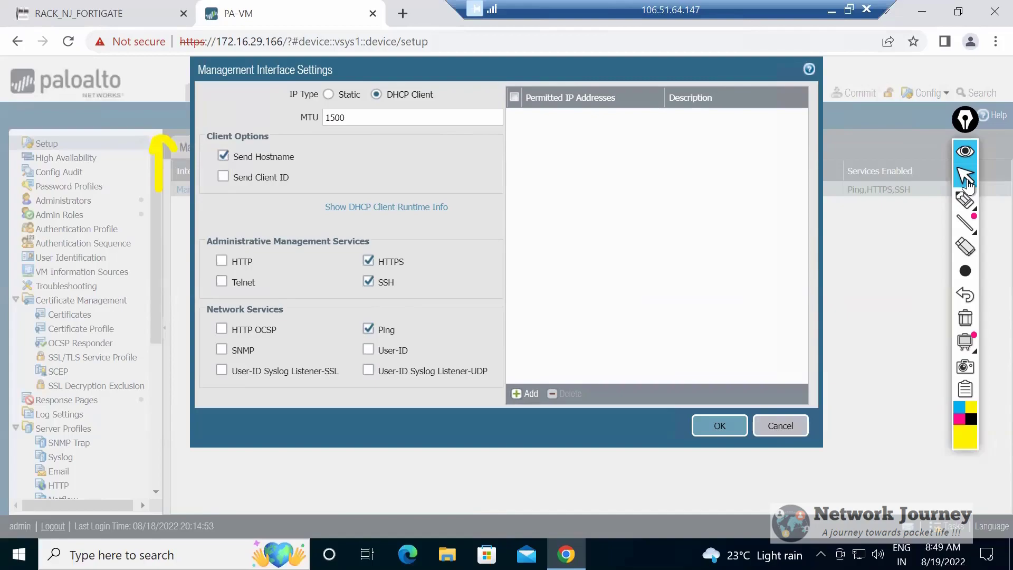
left_click(781, 426)
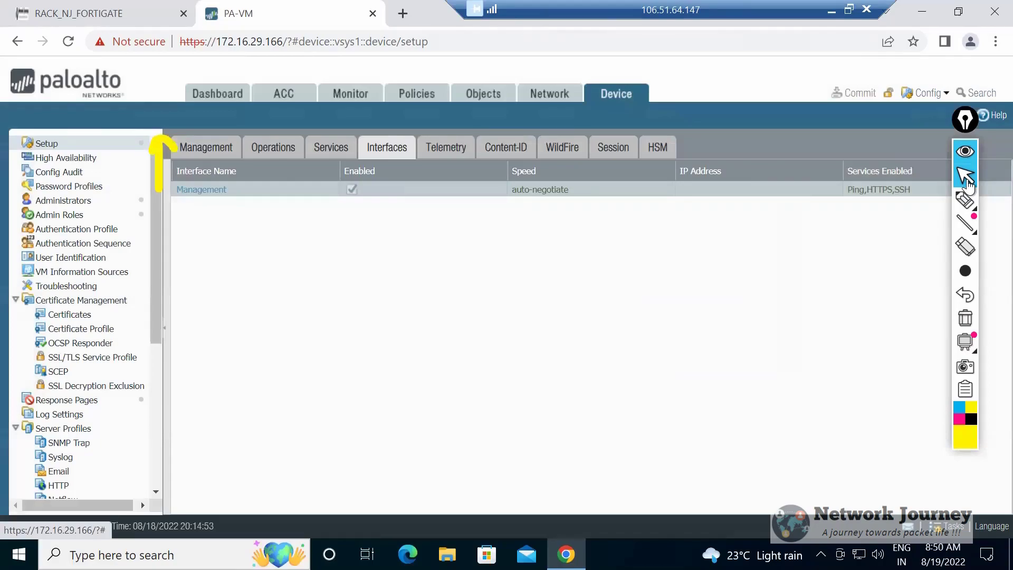
left_click(331, 147)
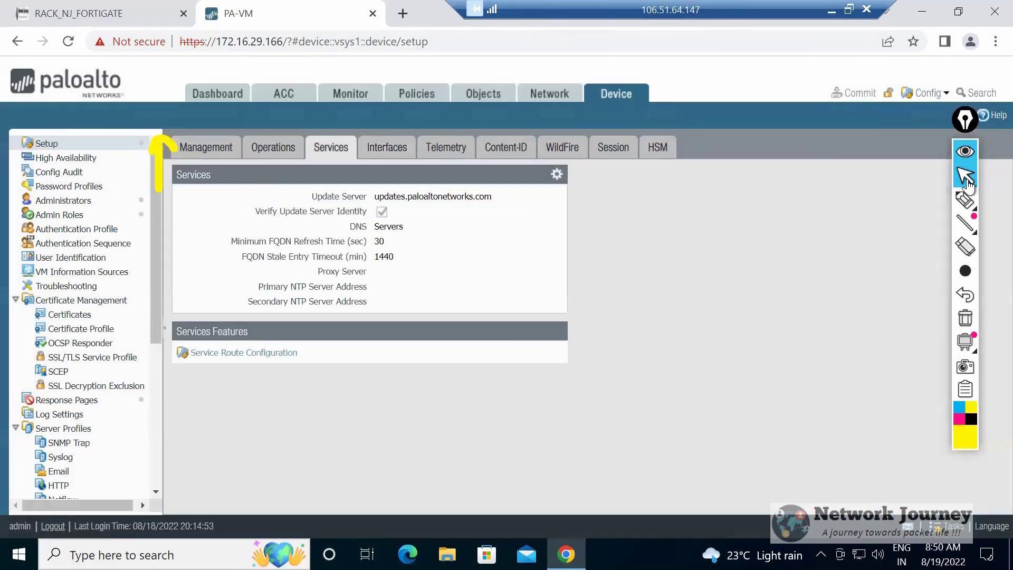
Return to the RACK_NJ_FORTIGATE topology, replace the note's text with "Service Route:" and move vIOS2 slightly closer to PaloAlto.
key("ctrl+Tab")
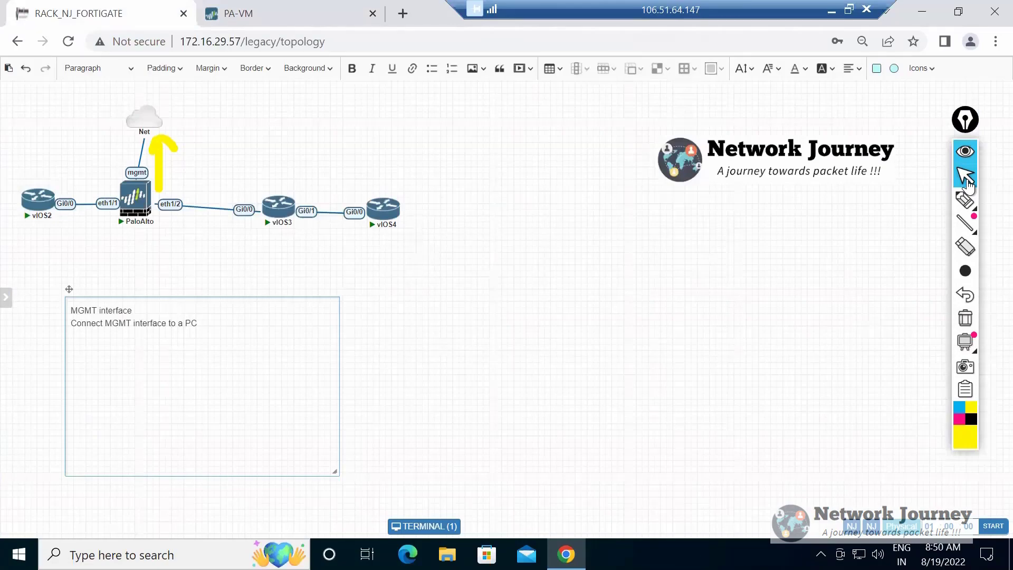
key("ctrl+a")
type("Service Route")
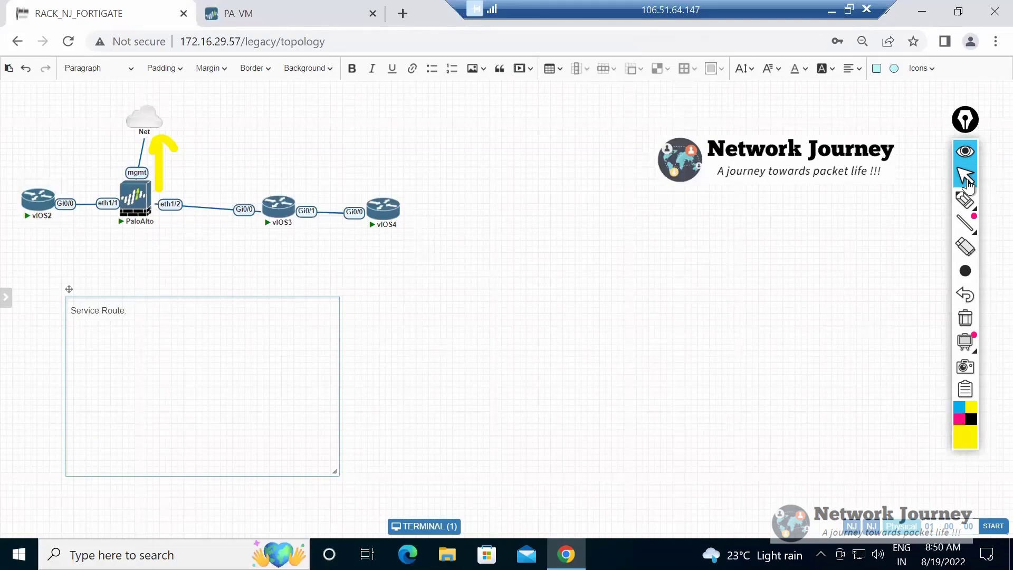
type(":")
key("Return")
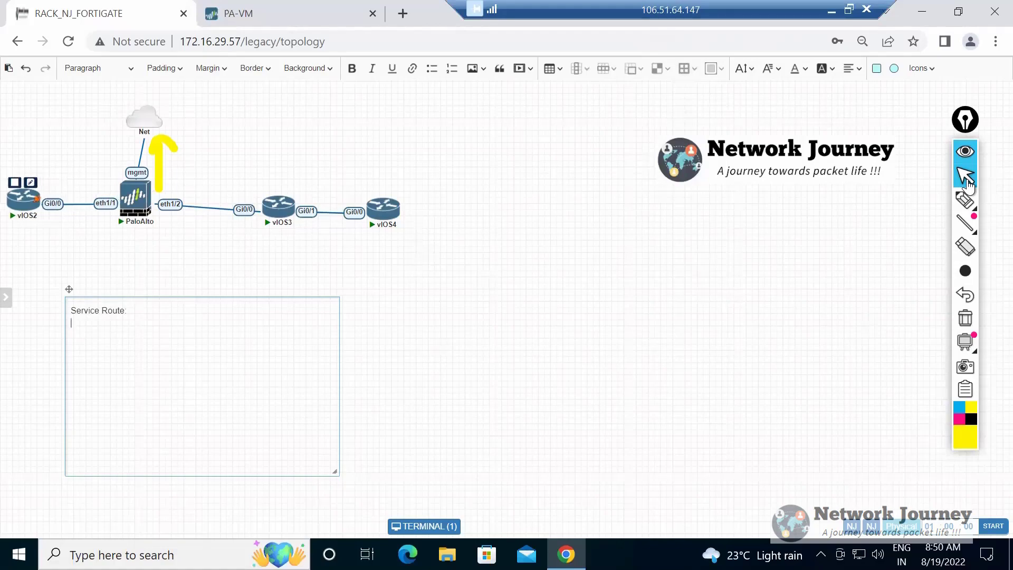
mouse_move(23, 199)
left_mouse_down()
mouse_move(246, 129)
mouse_move(334, 200)
mouse_move(106, 130)
mouse_move(55, 191)
mouse_move(13, 195)
mouse_move(38, 198)
left_mouse_up()
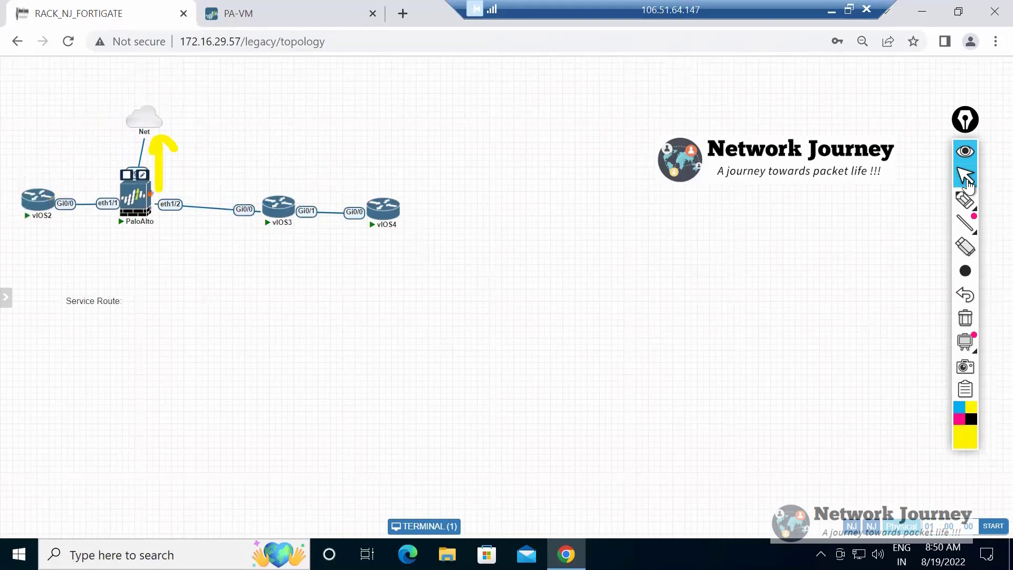
Write the sample text "abc\username" below the Service Route heading and delete it again.
double_click(94, 301)
left_click(72, 322)
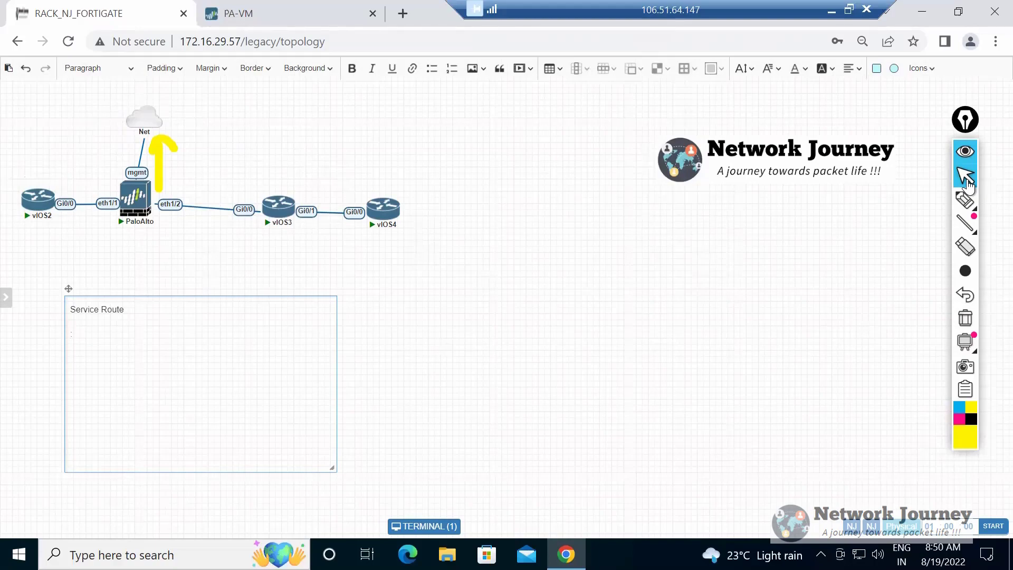
type("abc\\username")
key("ctrl+shift+Left")
key("ctrl+shift+Left")
key("ctrl+shift+Left")
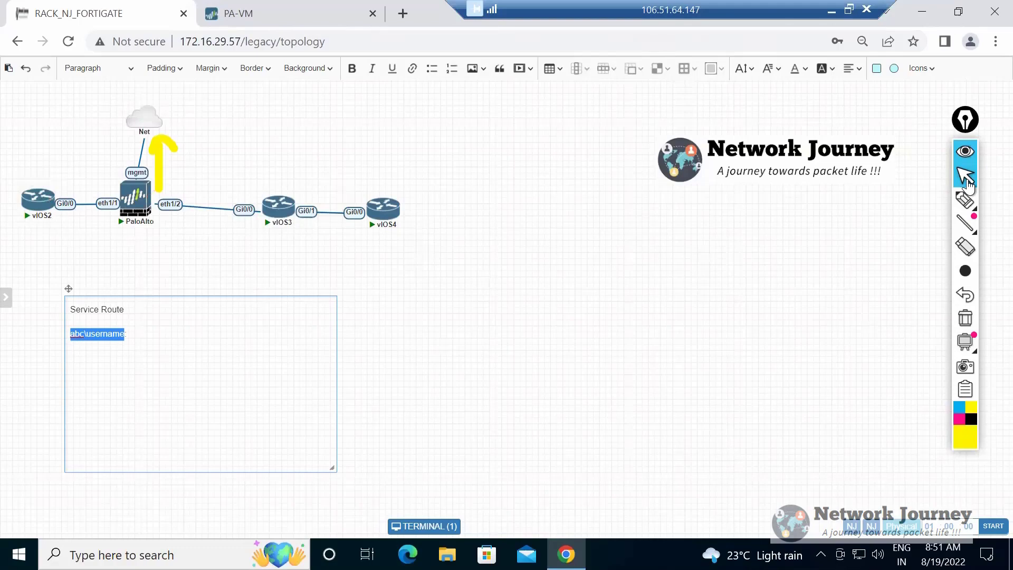
key("BackSpace")
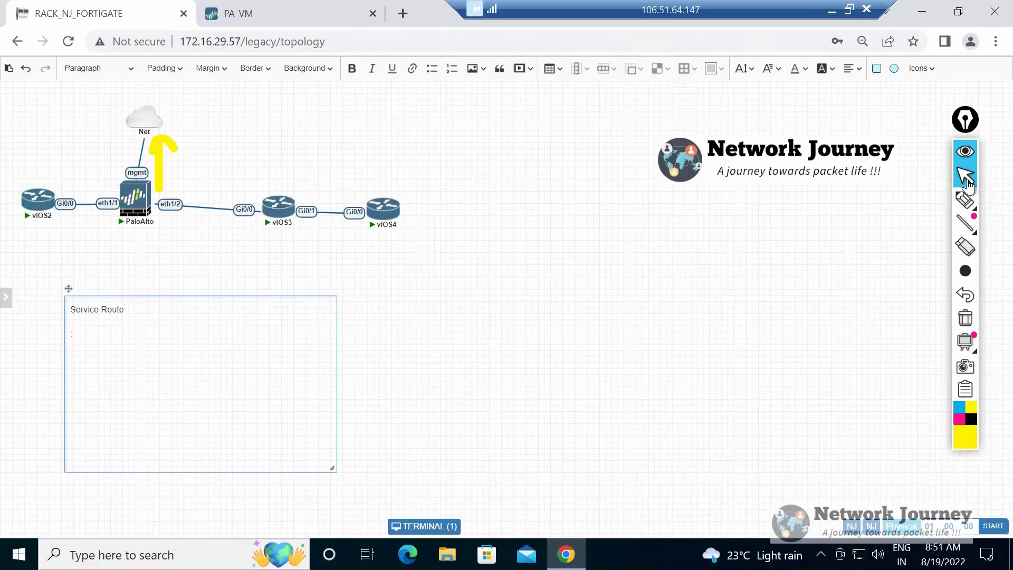
Switch to PA-VM, set the Service Route Configuration to Customize and review the IPv4 services list.
key("ctrl+Tab")
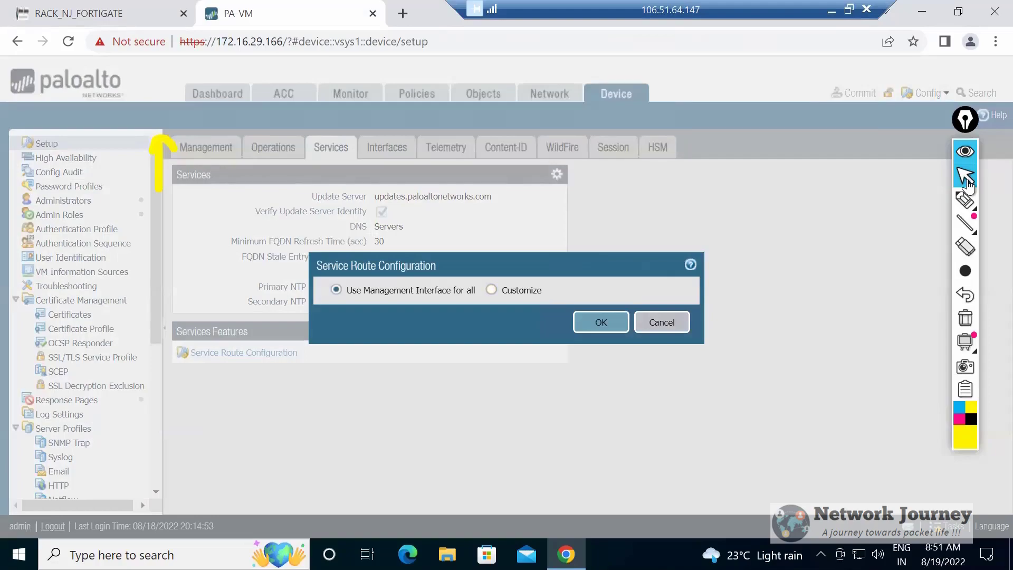
left_click(491, 289)
scroll(506, 337, "down", 5)
scroll(505, 337, "up", 5)
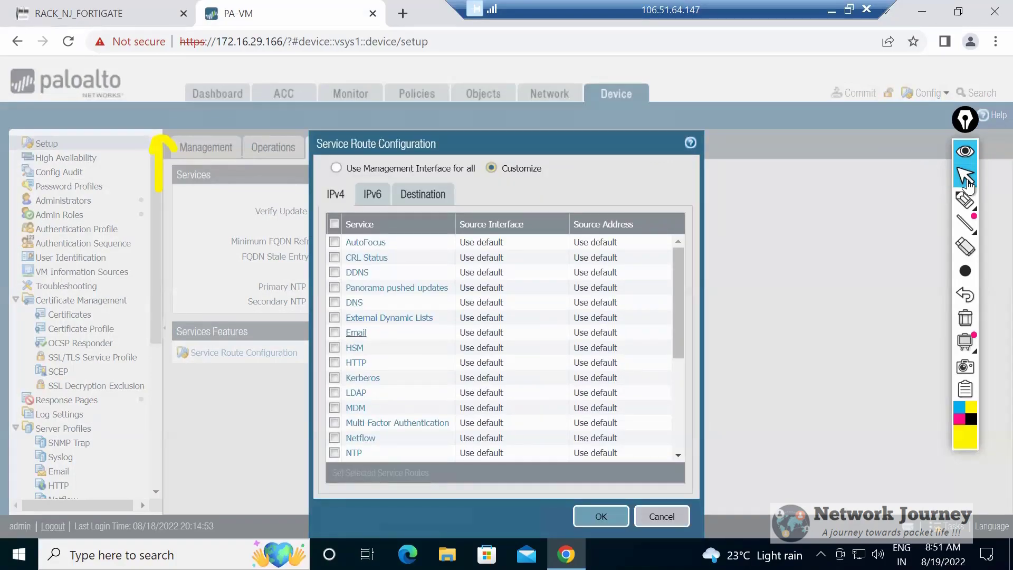
scroll(357, 333, "down", 4)
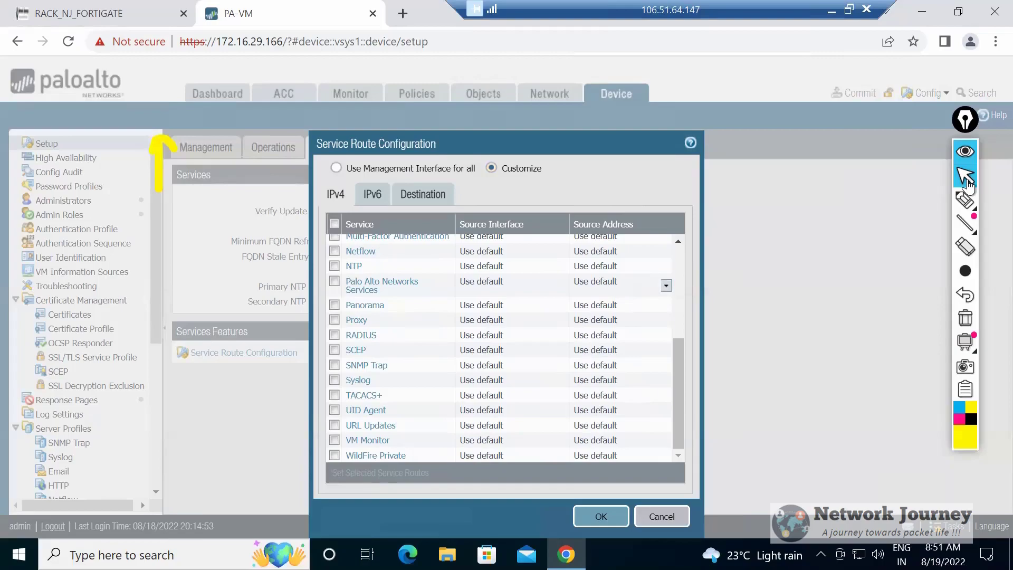
Return to the topology, draw a yellow arrow downward from PaloAlto and handwrite the interface label "e1/3" beside it.
key("ctrl+Tab")
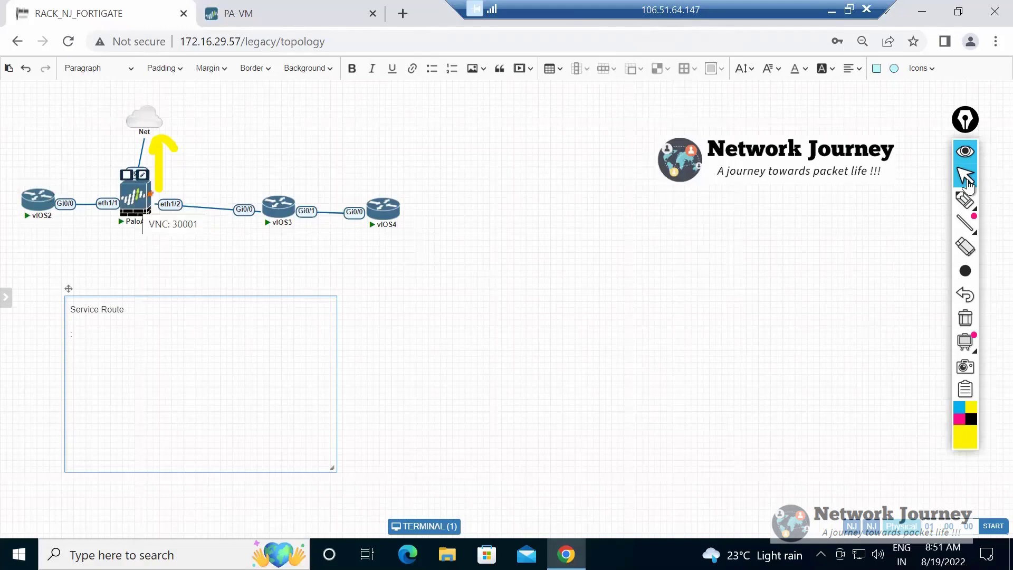
left_click(963, 200)
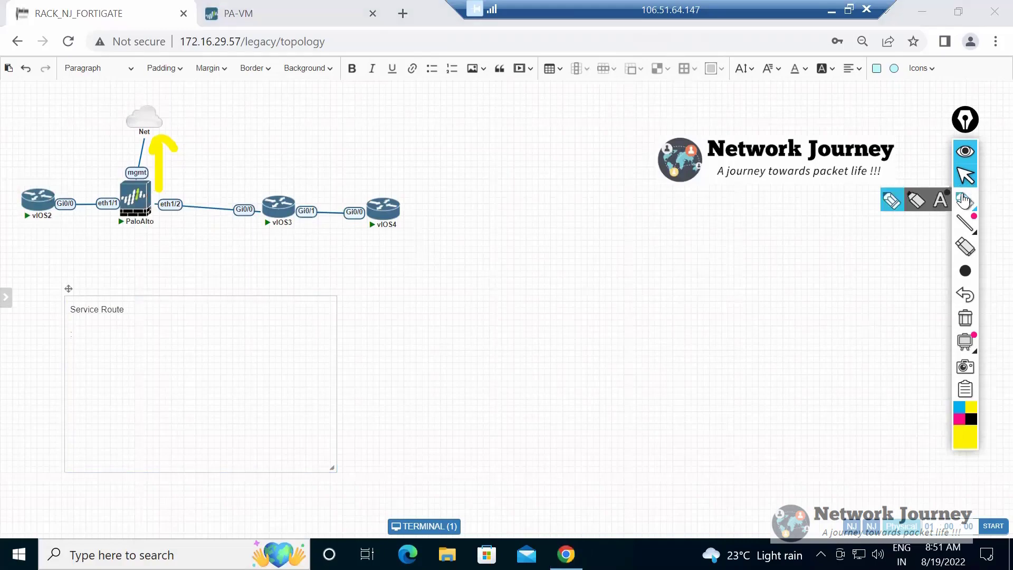
left_click(963, 200)
left_click(927, 199)
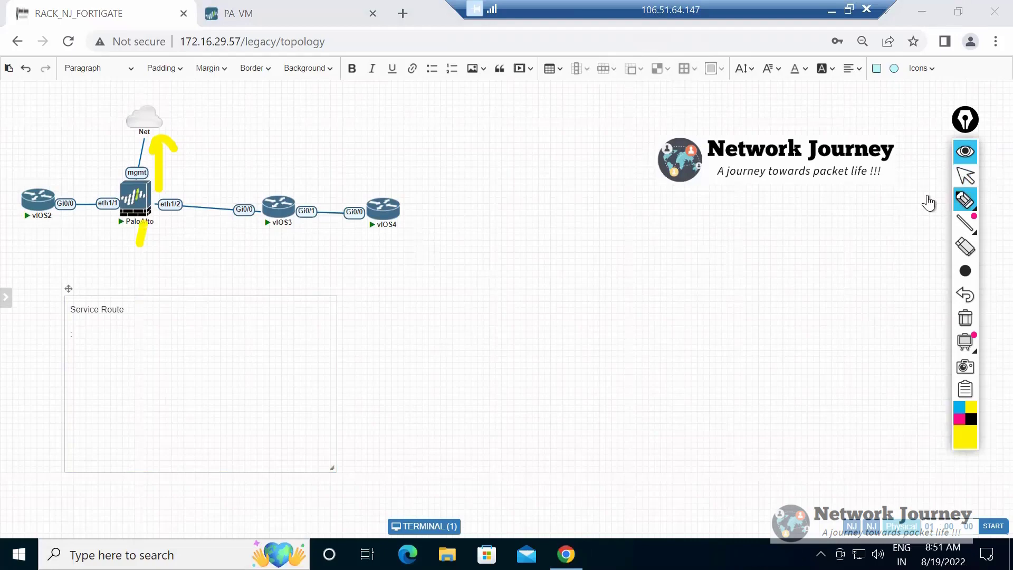
mouse_move(119, 248)
left_mouse_down()
mouse_move(135, 267)
mouse_move(153, 244)
mouse_move(191, 244)
mouse_move(218, 265)
mouse_move(227, 230)
mouse_move(230, 264)
mouse_move(245, 241)
mouse_move(264, 258)
mouse_move(257, 269)
left_mouse_up()
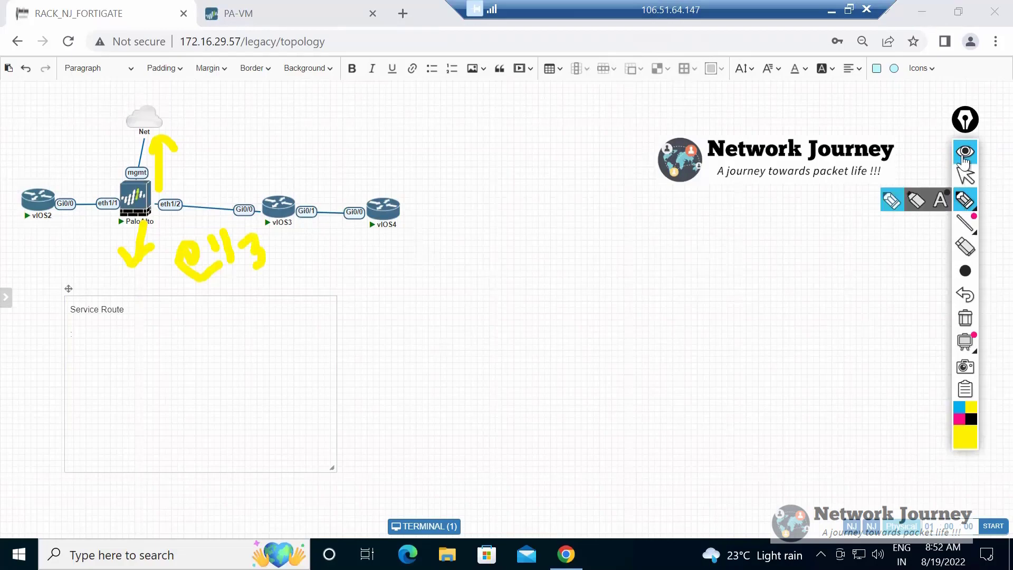
Clear all the yellow handwritten annotations from the topology and return to the normal pointer.
mouse_move(963, 218)
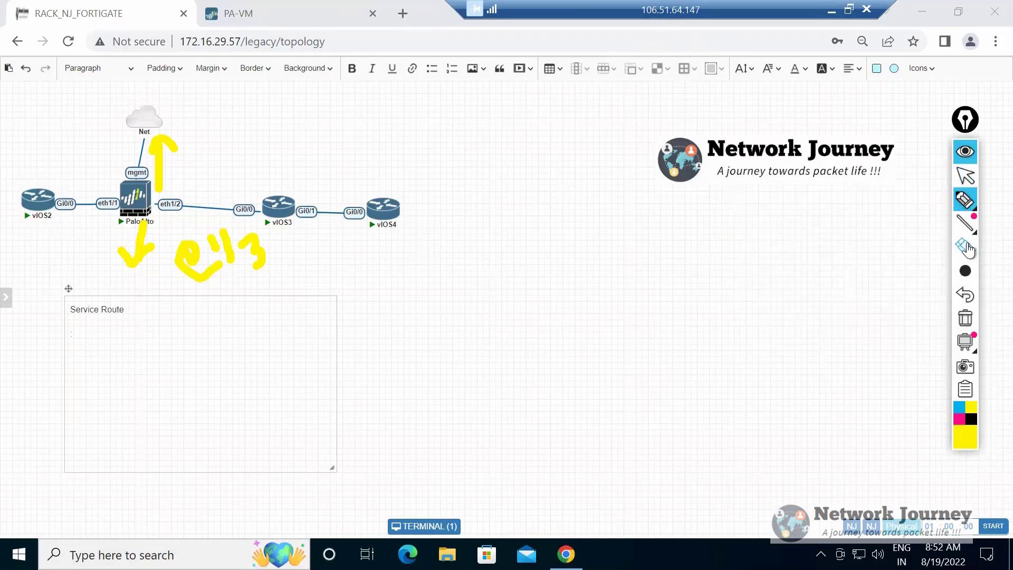
left_click(954, 247)
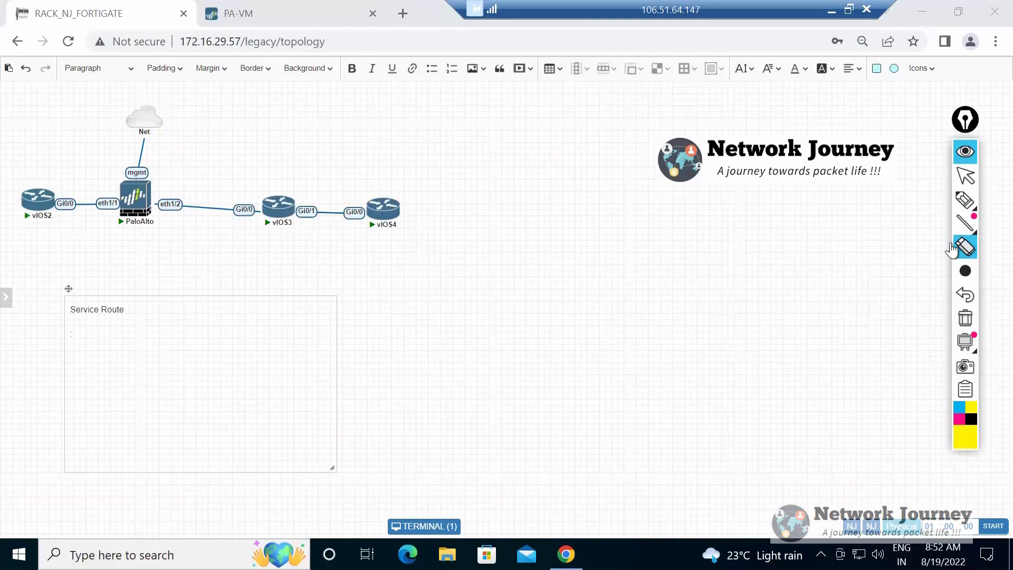
left_click(965, 179)
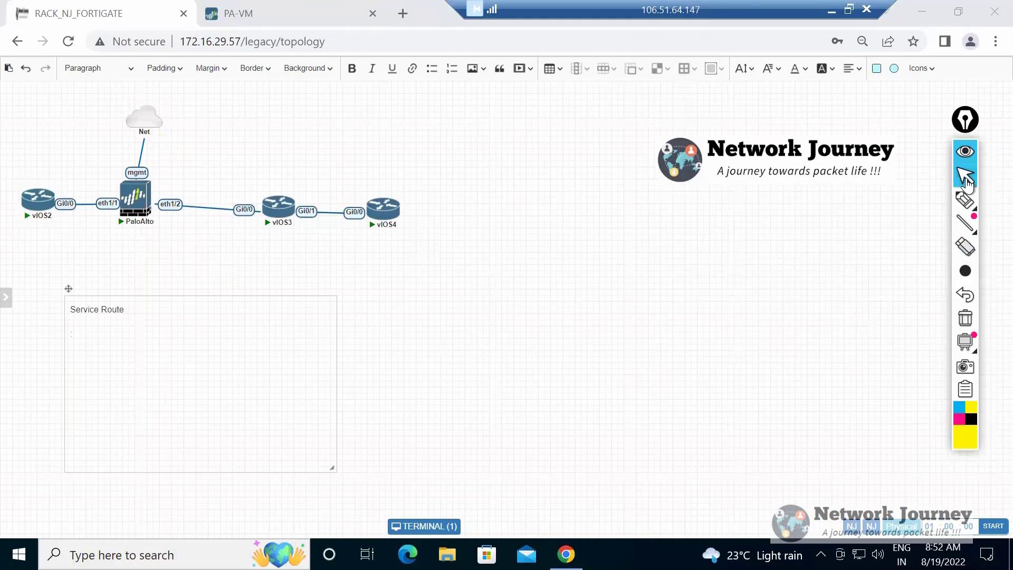
In PA-VM, try routing the RADIUS service from ethernet1/1 with source address 10.0.0.10/24, and cancel the service route changes.
key("ctrl+Tab")
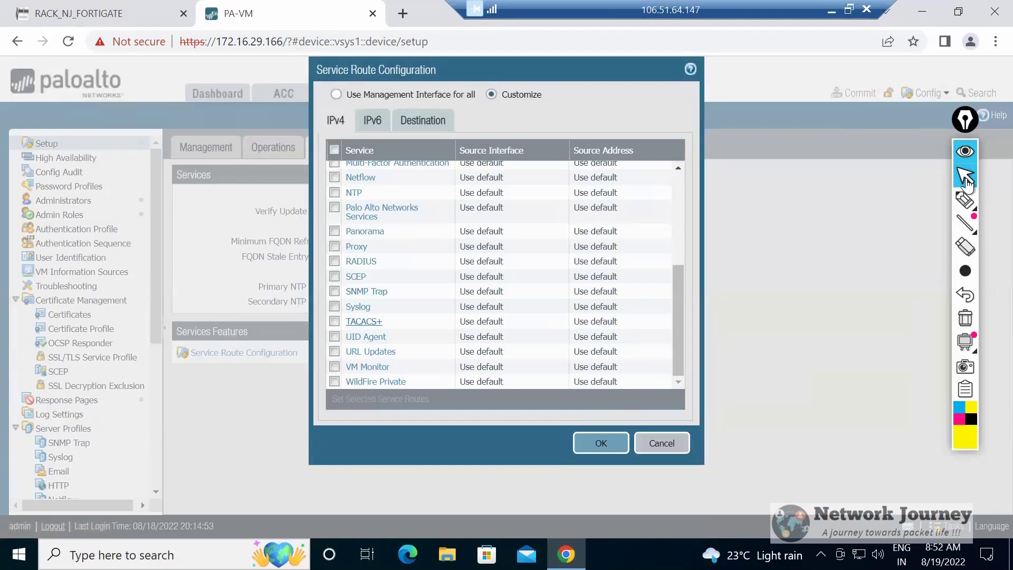
left_click(334, 261)
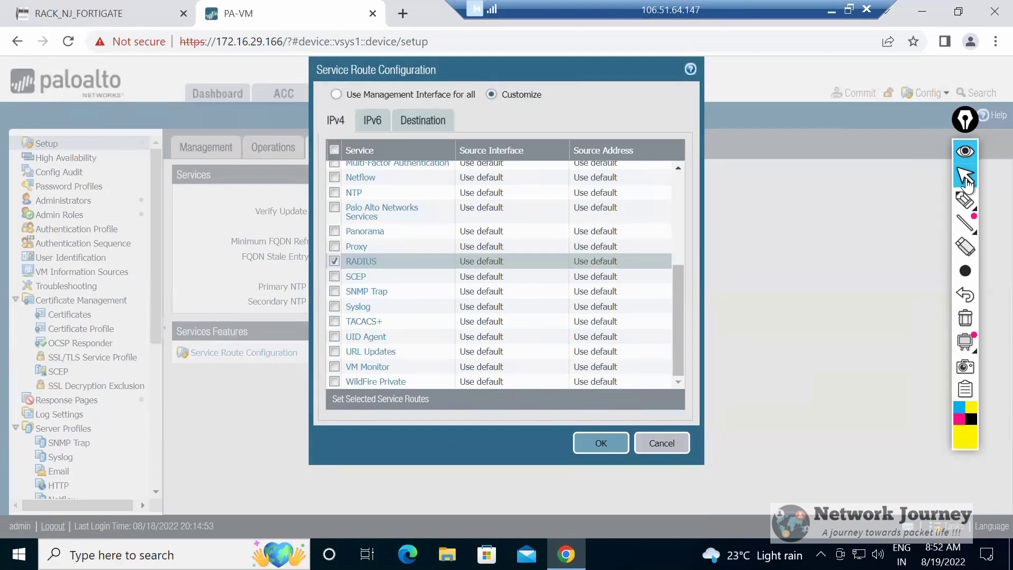
left_click(361, 261)
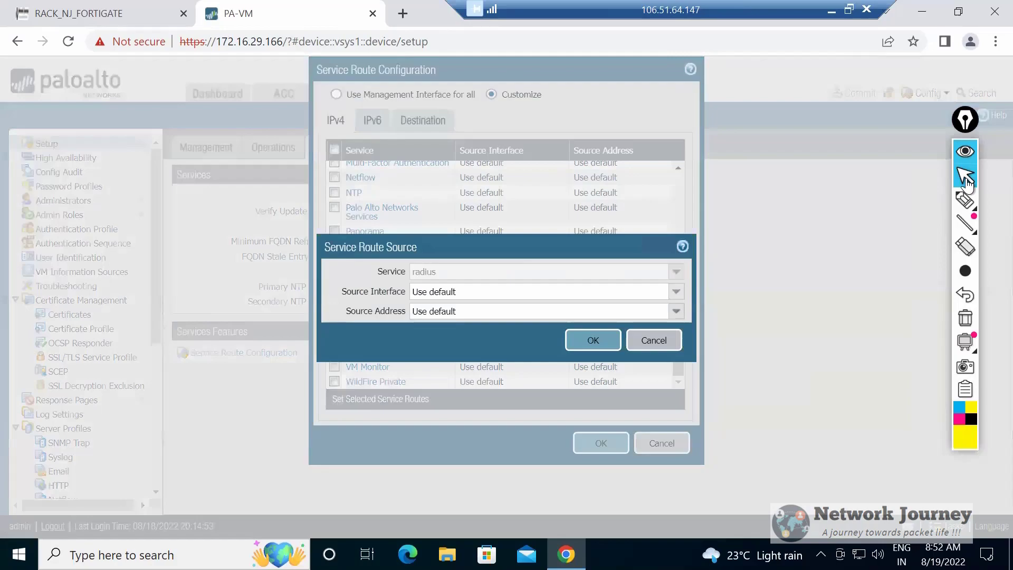
left_click(676, 292)
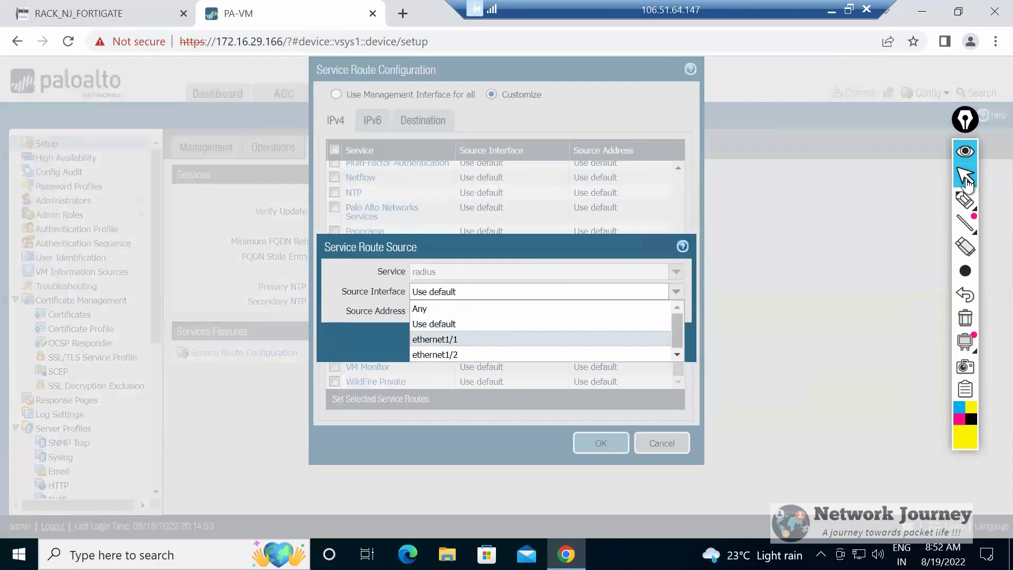
left_click(434, 338)
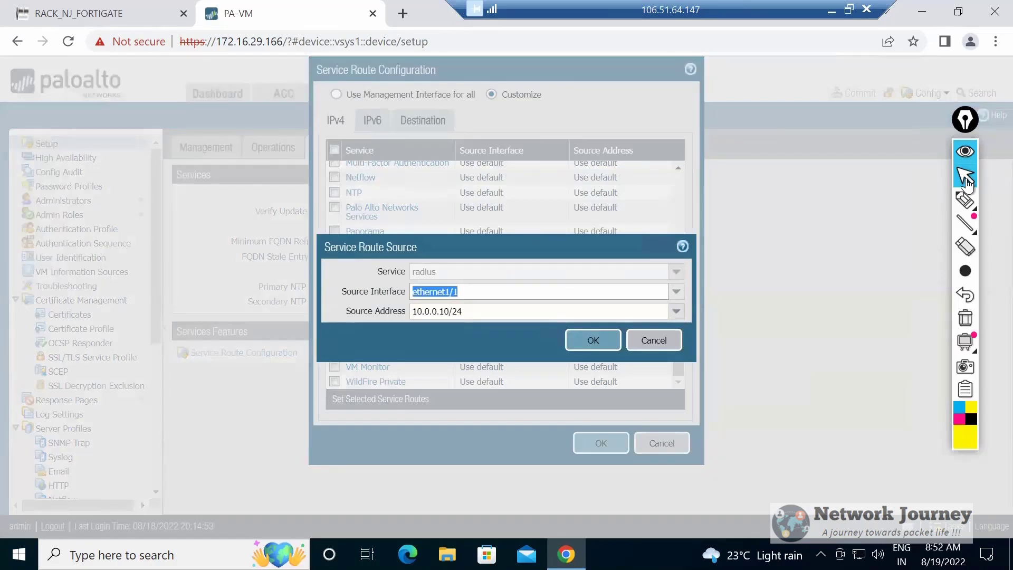
left_click(459, 291)
key("Tab")
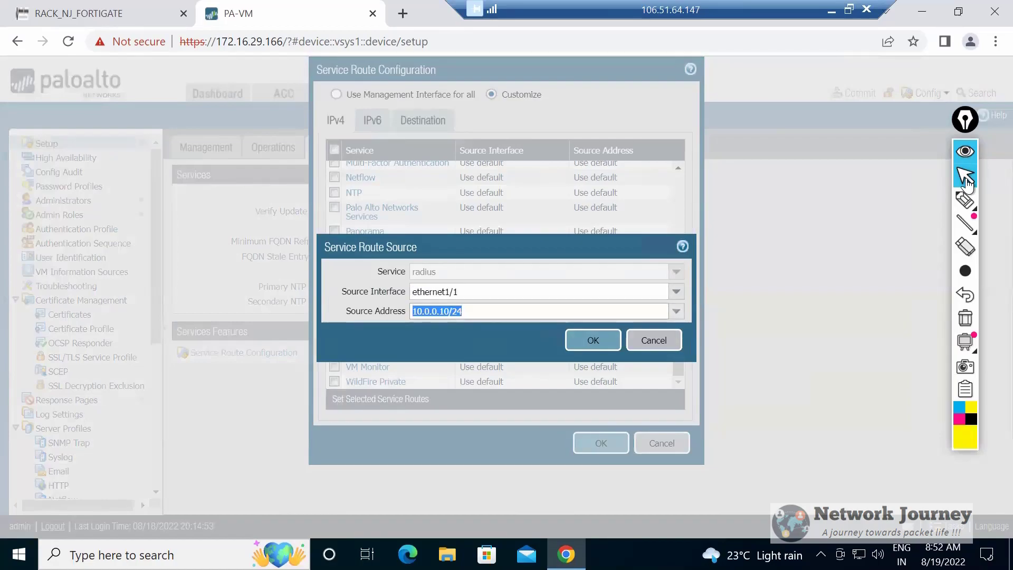
left_click(666, 337)
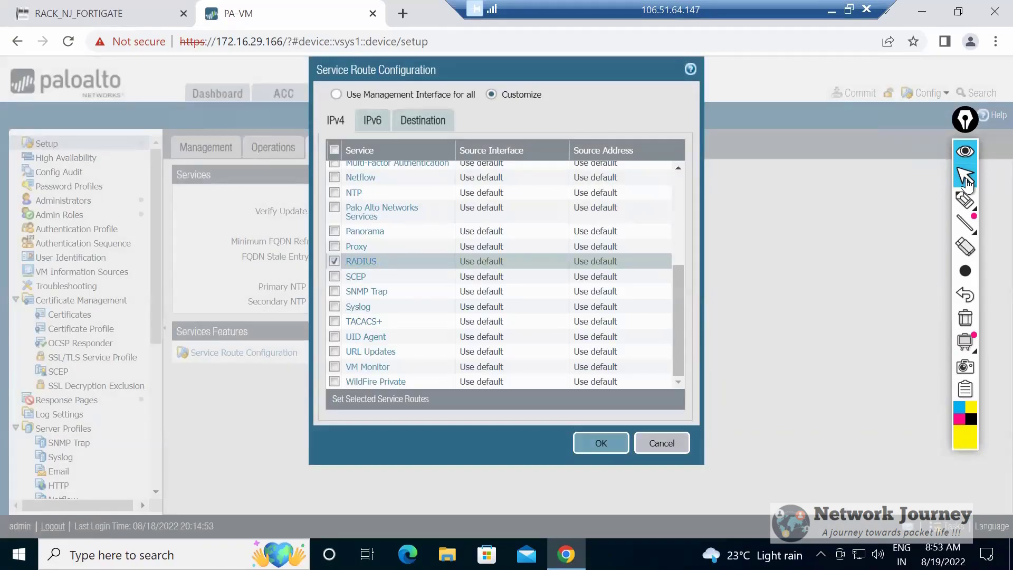
left_click(661, 442)
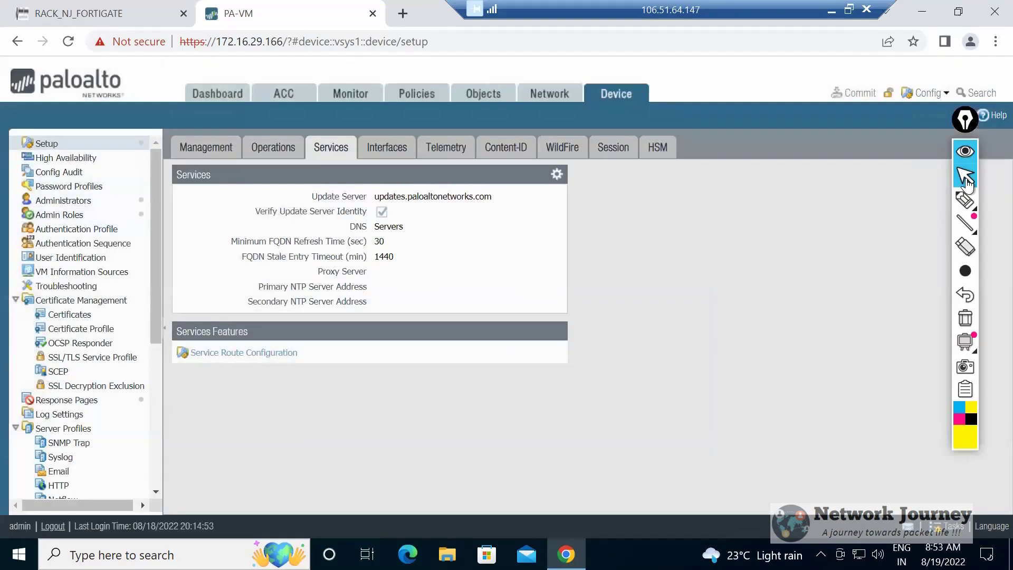
Return to the RACK_NJ_FORTIGATE topology and replace the Service Route note with the heading "Config Audit:" and the line "Backing up PA config".
key("ctrl+Tab")
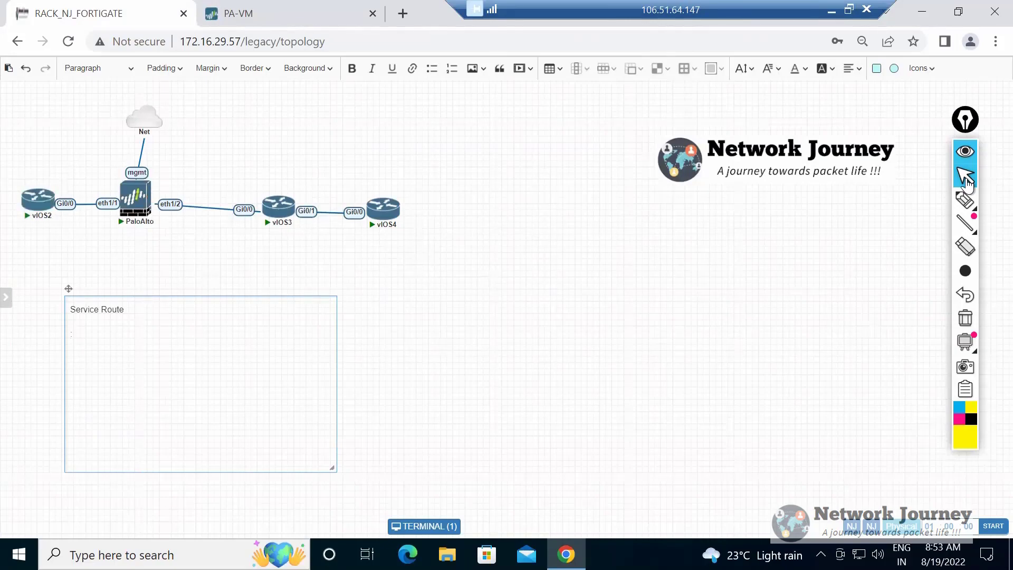
key("Escape")
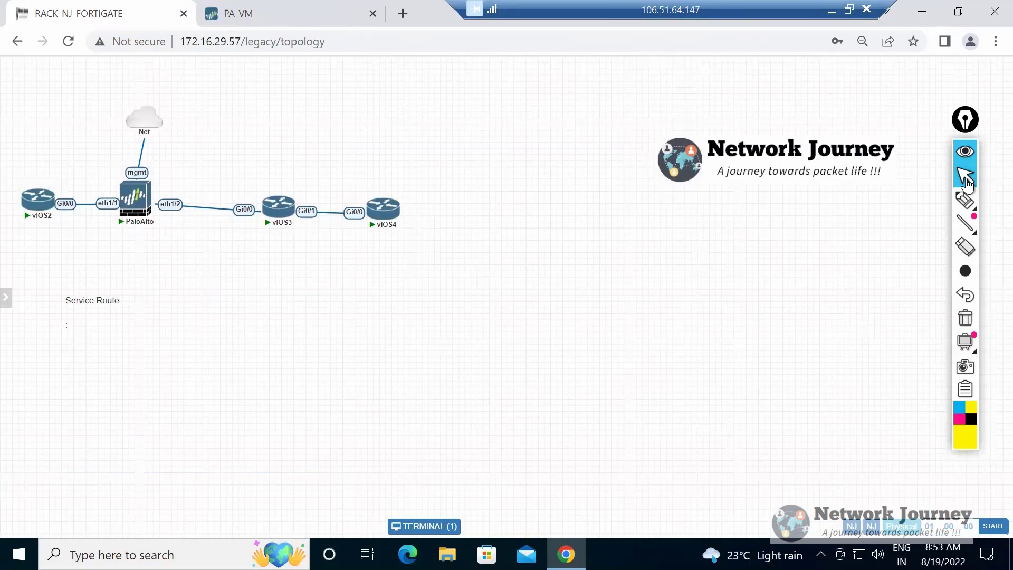
double_click(93, 301)
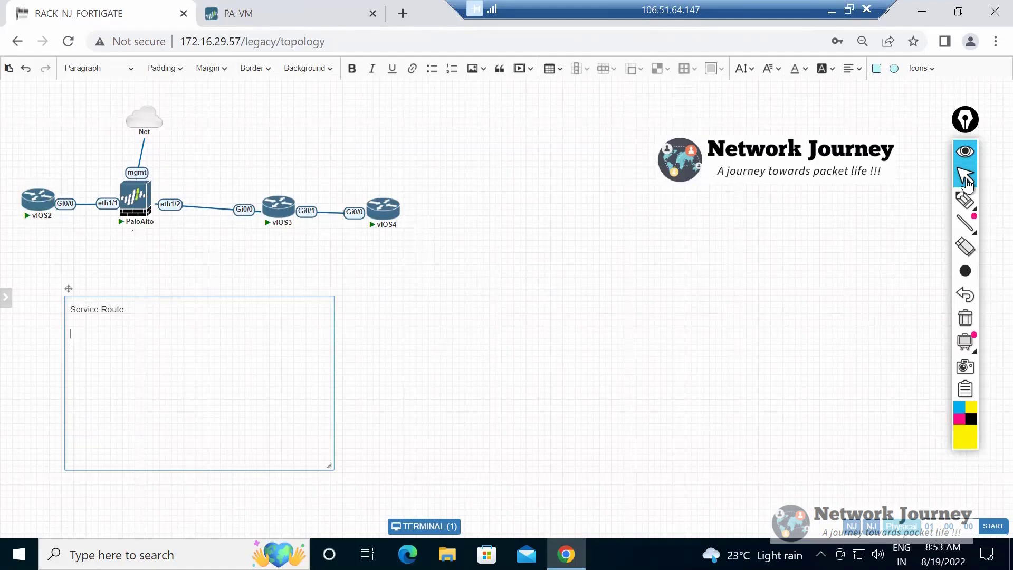
key("BackSpace")
key("BackSpace")
key("BackSpace")
key("BackSpace")
key("BackSpace")
key("BackSpace")
key("BackSpace")
key("BackSpace")
key("BackSpace")
key("BackSpace")
key("BackSpace")
key("BackSpace")
key("BackSpace")
key("BackSpace")
type("Config A")
type("udit")
type("Back")
type("ing up P")
type("A config ")
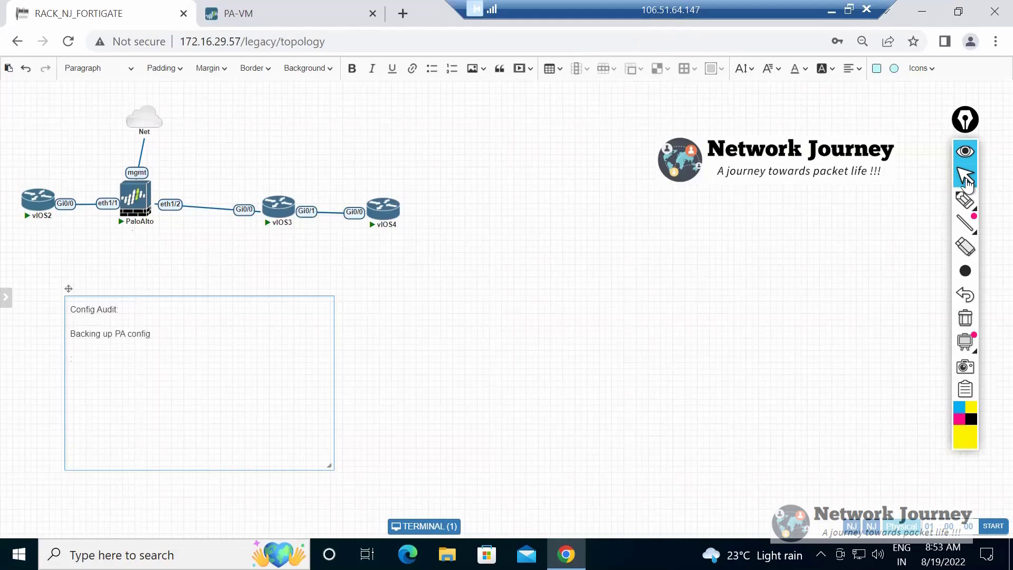
type("Exporti")
type("ng")
Add the line "Import the config" to the Config Audit note.
key("BackSpace")
key("BackSpace")
key("BackSpace")
key("BackSpace")
key("BackSpace")
key("BackSpace")
key("BackSpace")
key("BackSpace")
key("BackSpace")
key("BackSpace")
key("BackSpace")
type("Impor")
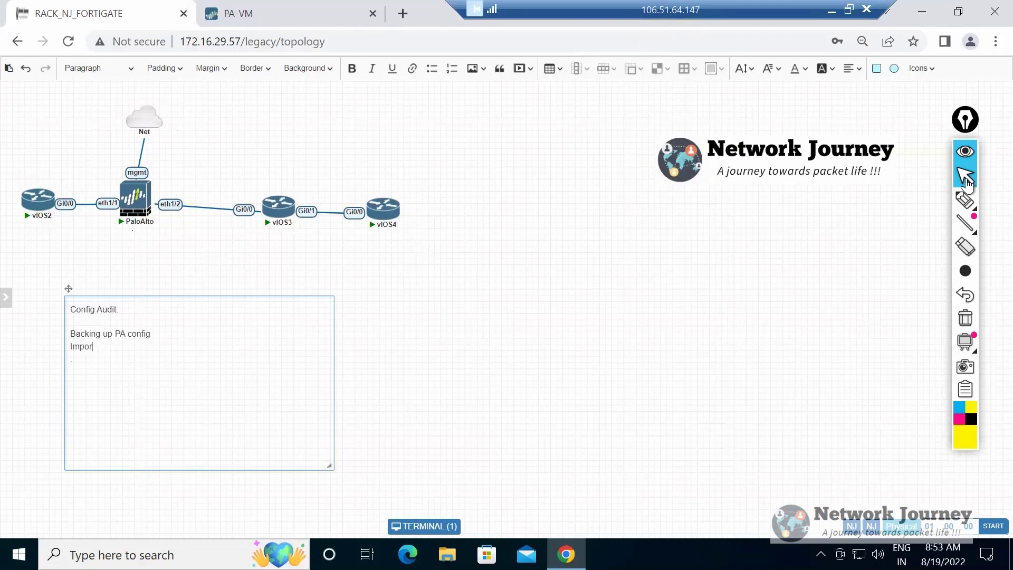
type("t the config")
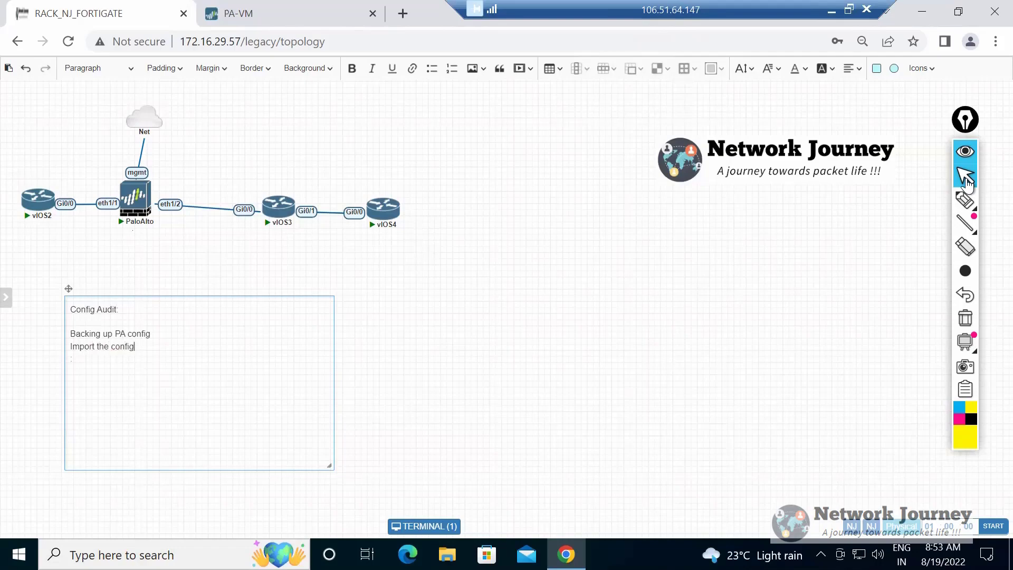
type("Saving the conf")
type("ig a")
Add the lines "Saving the conig to FW" and "Loading it>> Importing" to the Config Audit note.
key("BackSpace")
key("BackSpace")
key("BackSpace")
key("BackSpace")
key("BackSpace")
type("ig to FW Load")
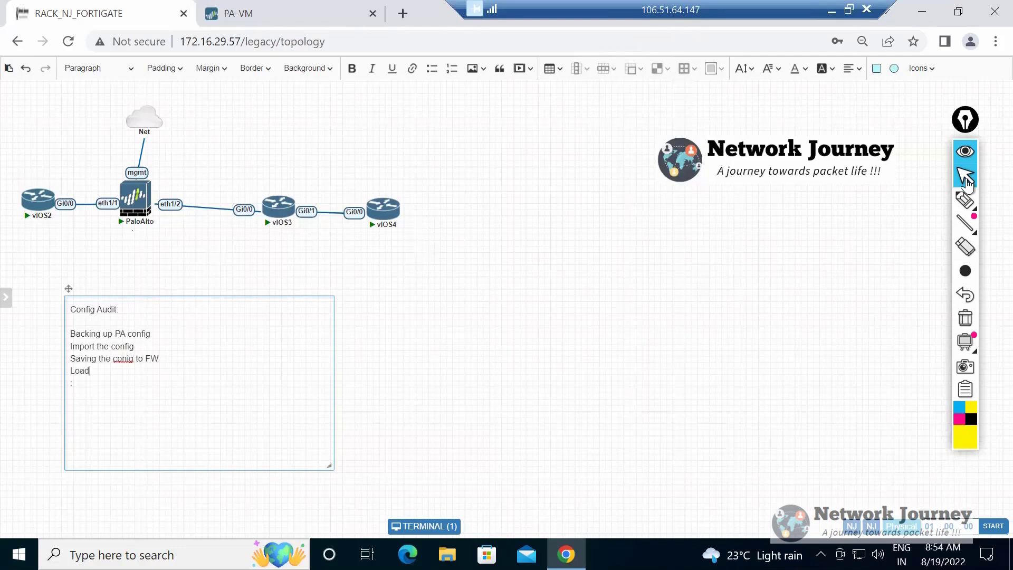
type("ing it>> Importing")
key("alt")
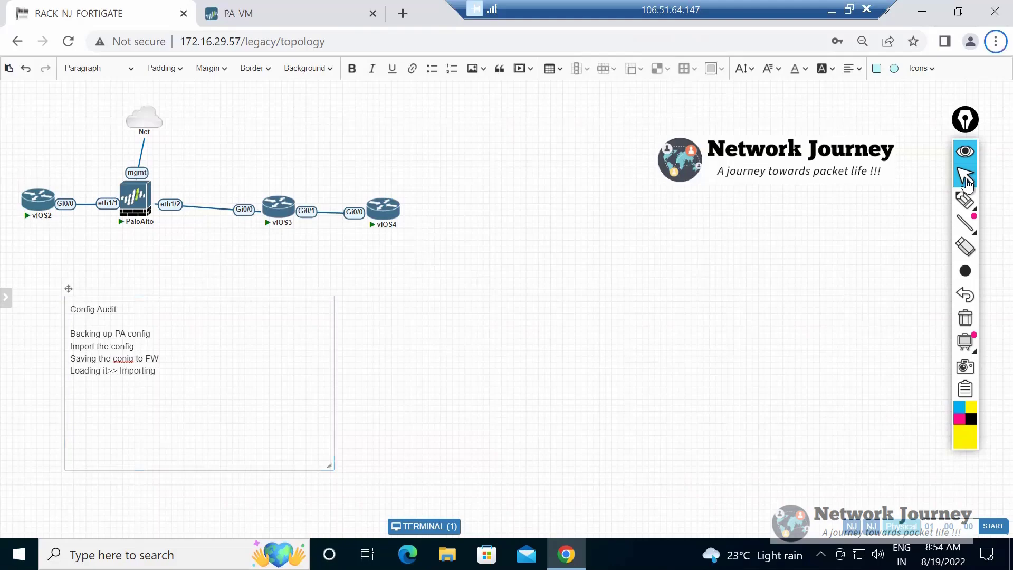
Switch to PA-VM and review the device's configuration management operations, the custom objects, the security policies and the Ethernet interfaces.
key("ctrl+Tab")
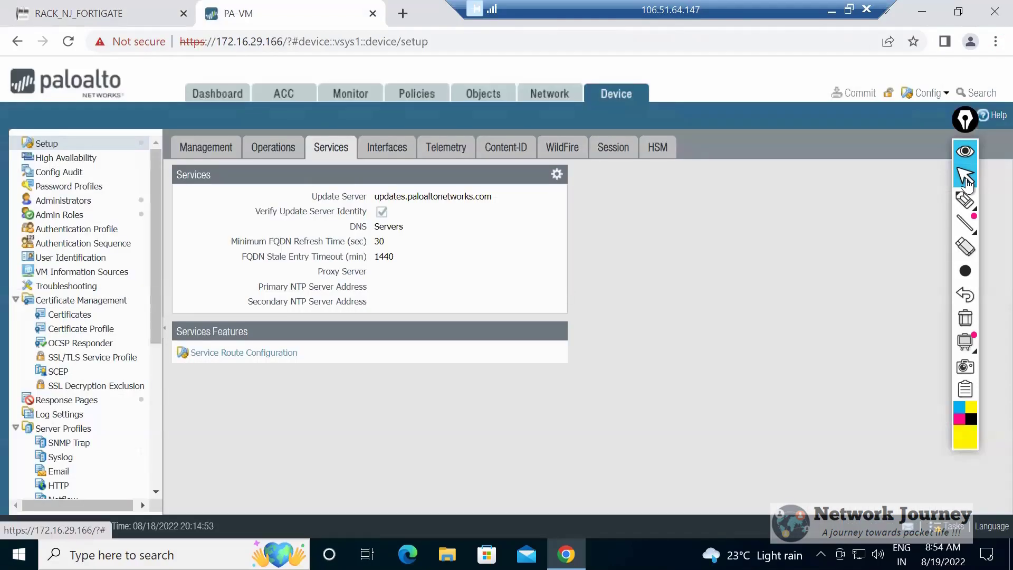
left_click(272, 148)
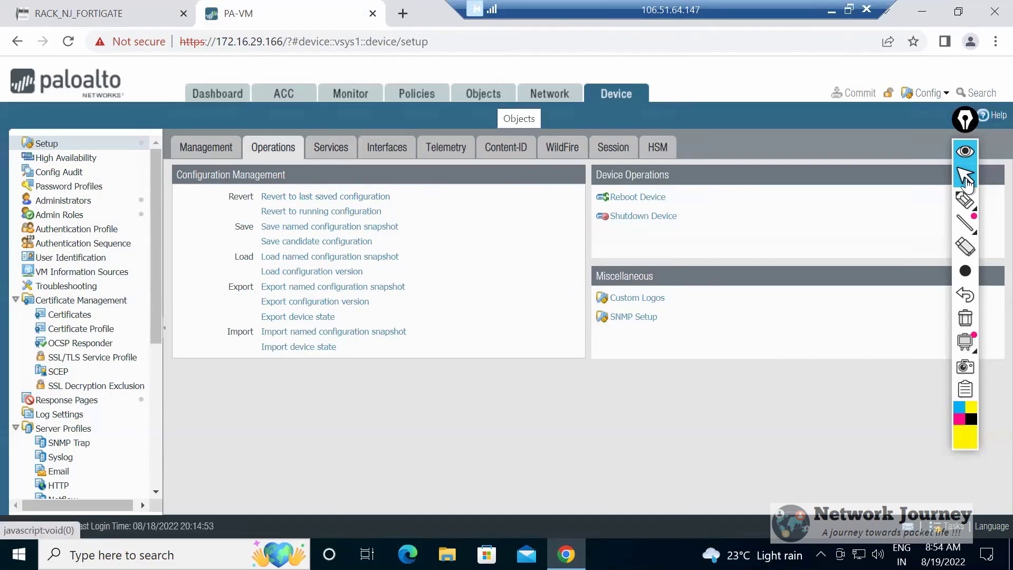
left_click(488, 94)
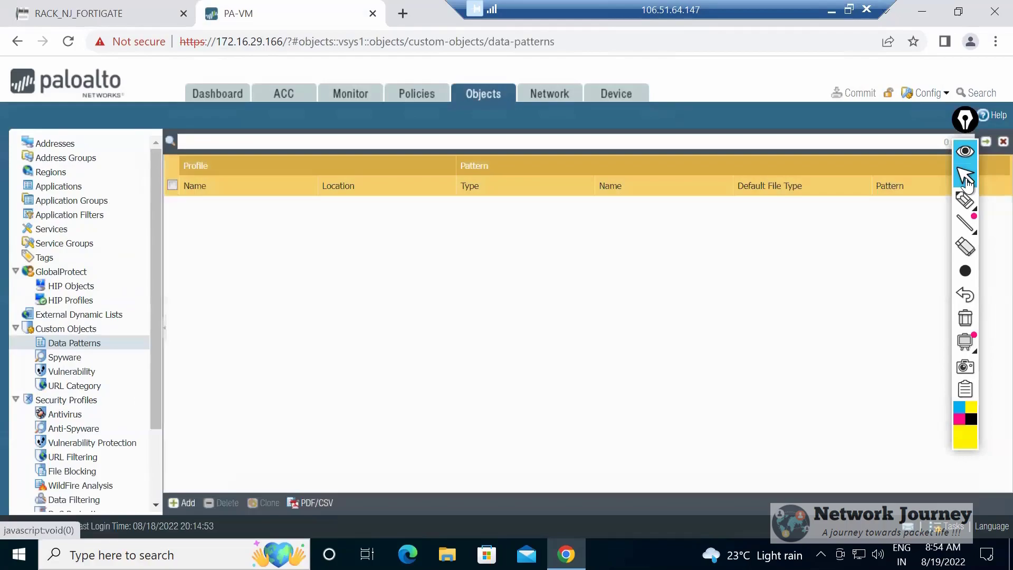
left_click(416, 93)
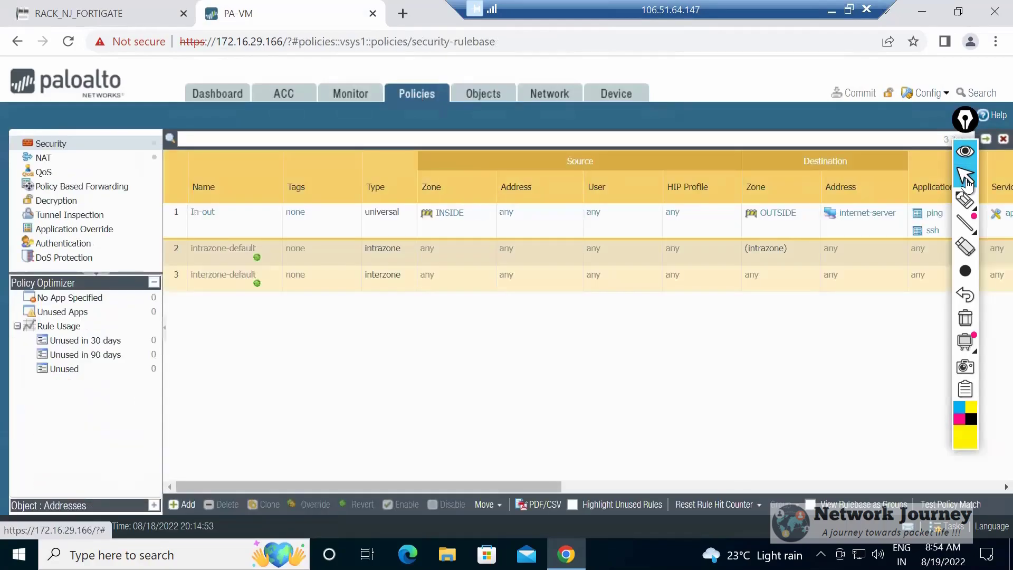
left_click(549, 93)
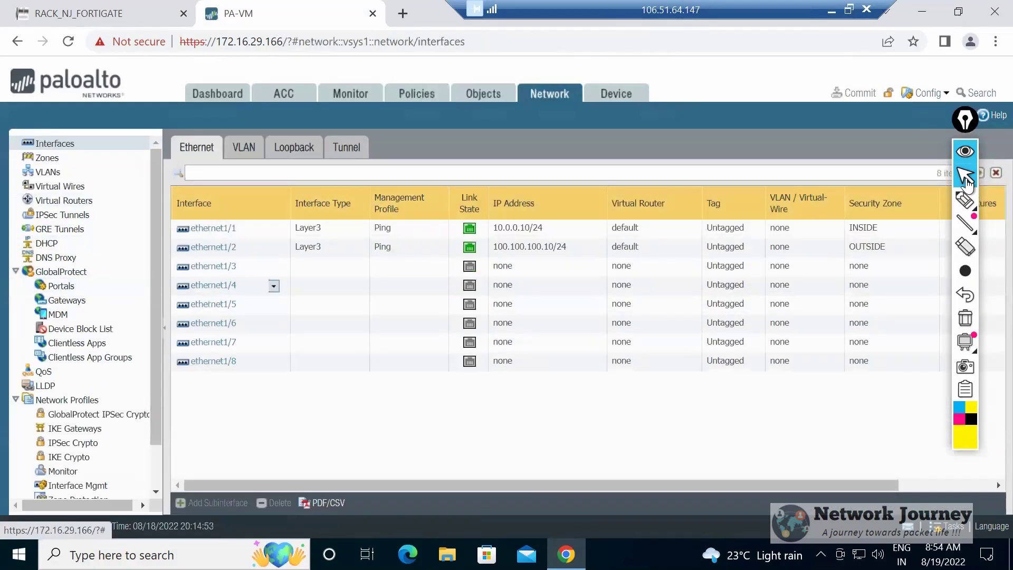
left_click(615, 93)
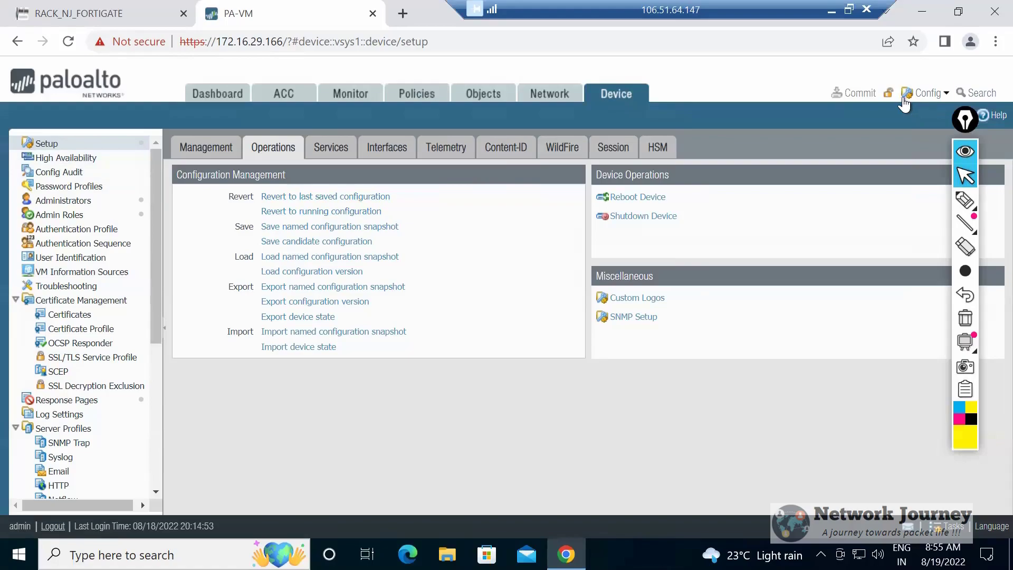
left_click(941, 100)
Save a named configuration snapshot as PA-BKP-1.
left_click(330, 226)
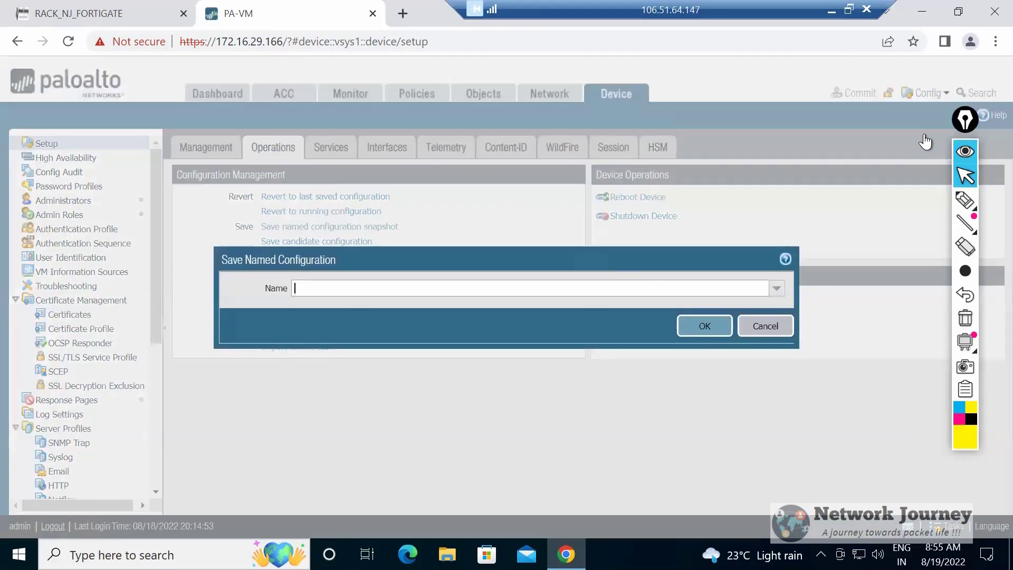
type("PA-BKP-1")
key("Return")
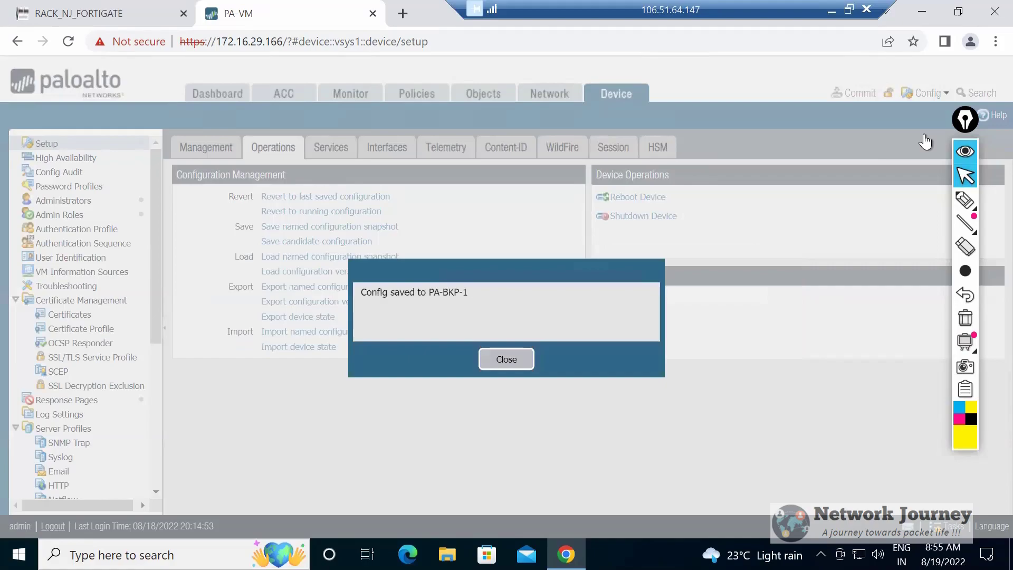
key("Return")
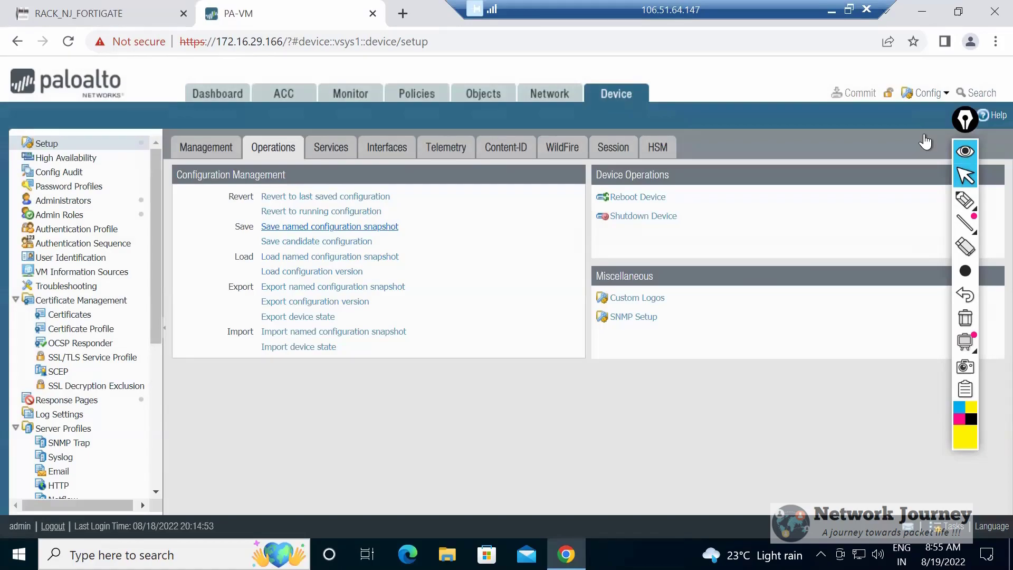
Load the named configuration snapshot PA-BKP-1 and check the load job in the Task Manager.
key("Tab")
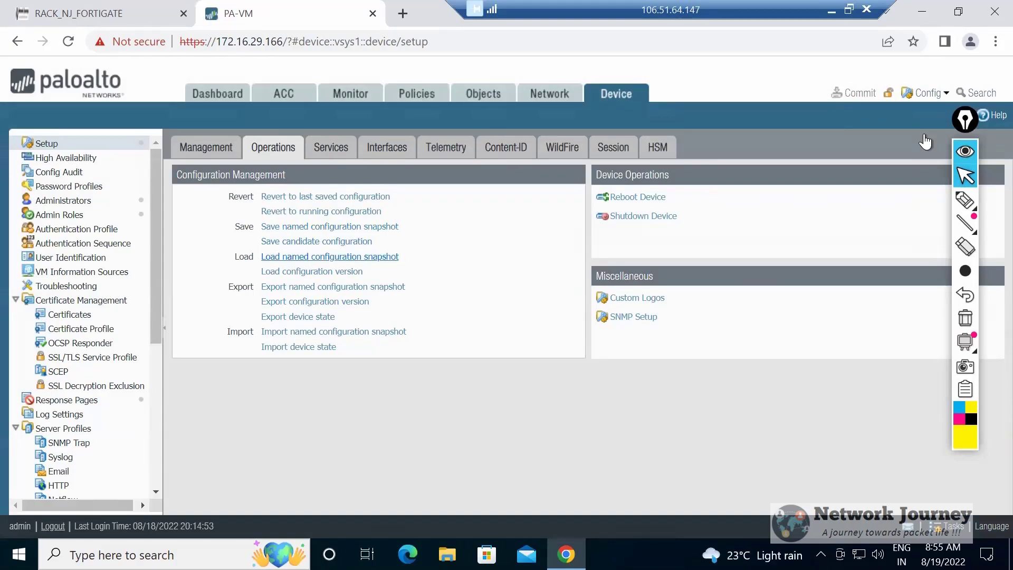
left_click(330, 256)
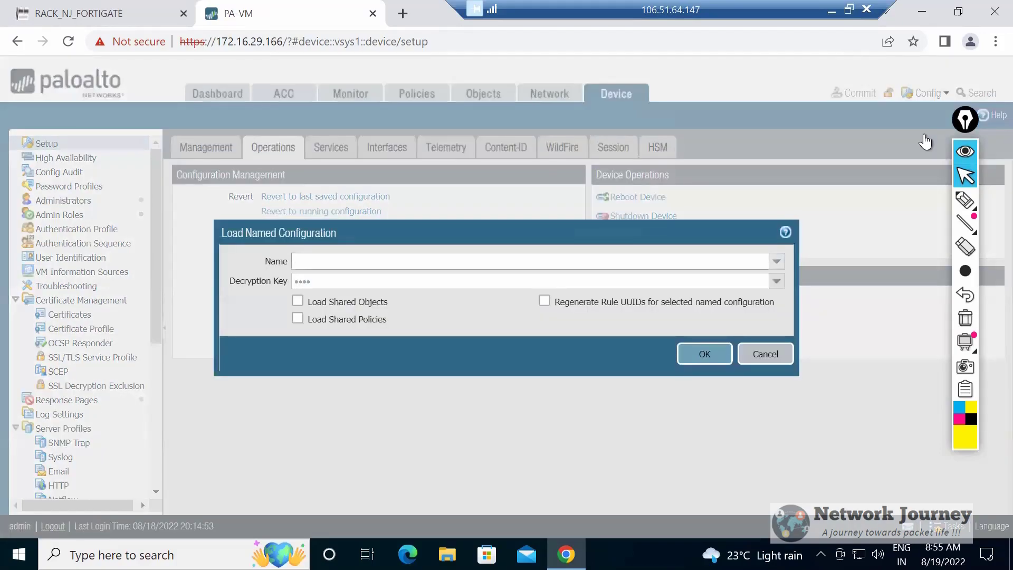
left_click(776, 261)
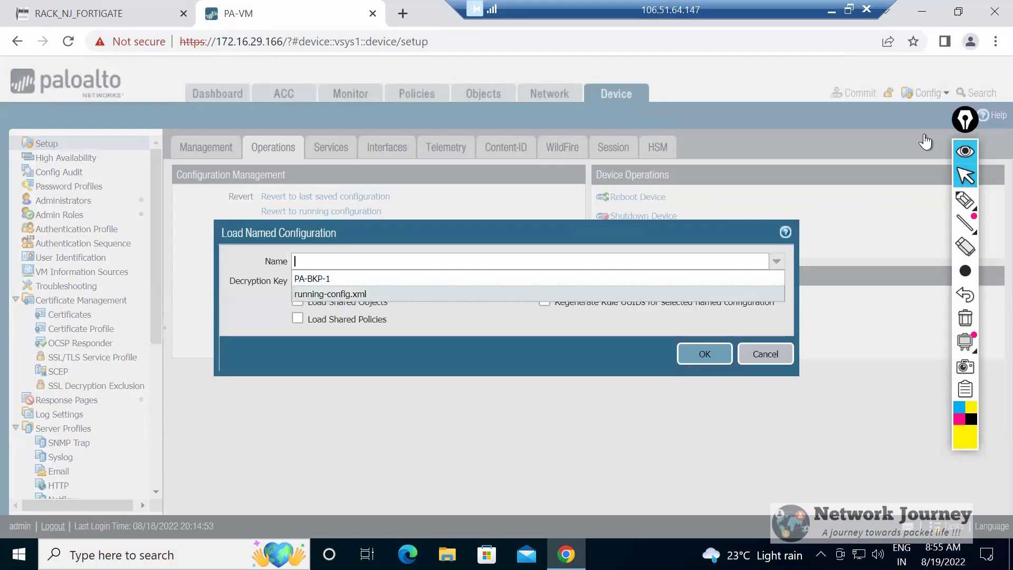
left_click(312, 278)
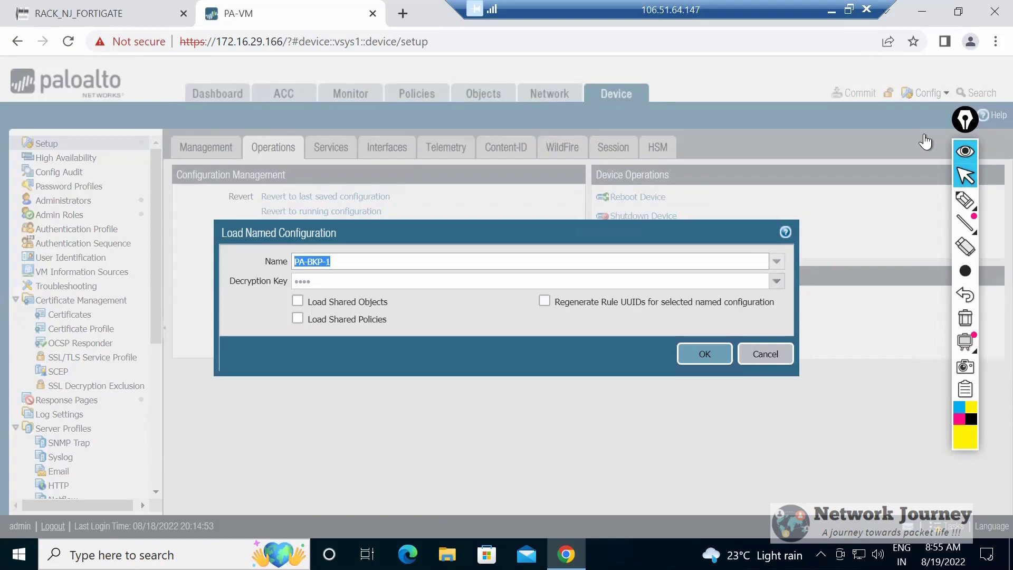
left_click(704, 353)
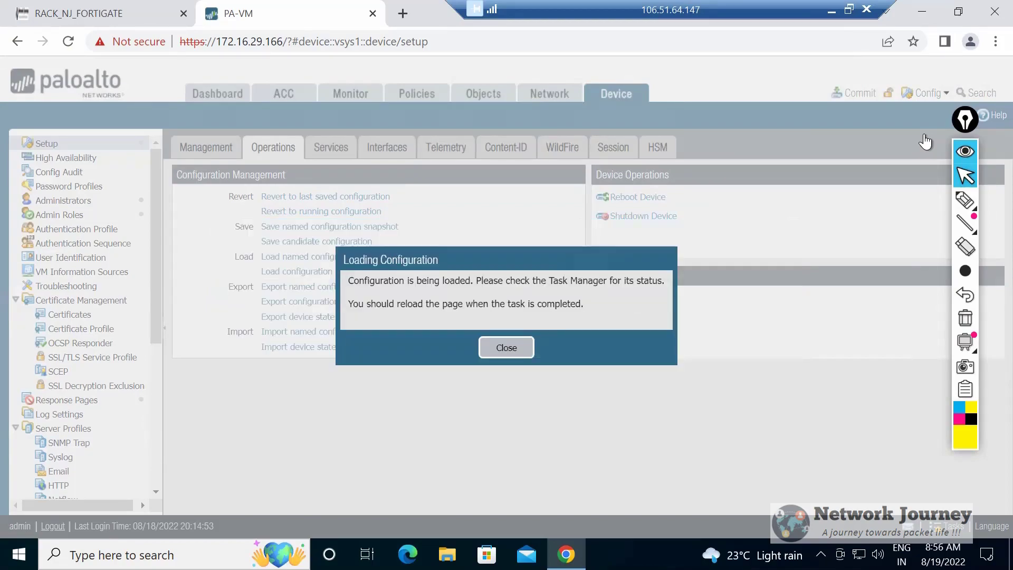
left_click(506, 347)
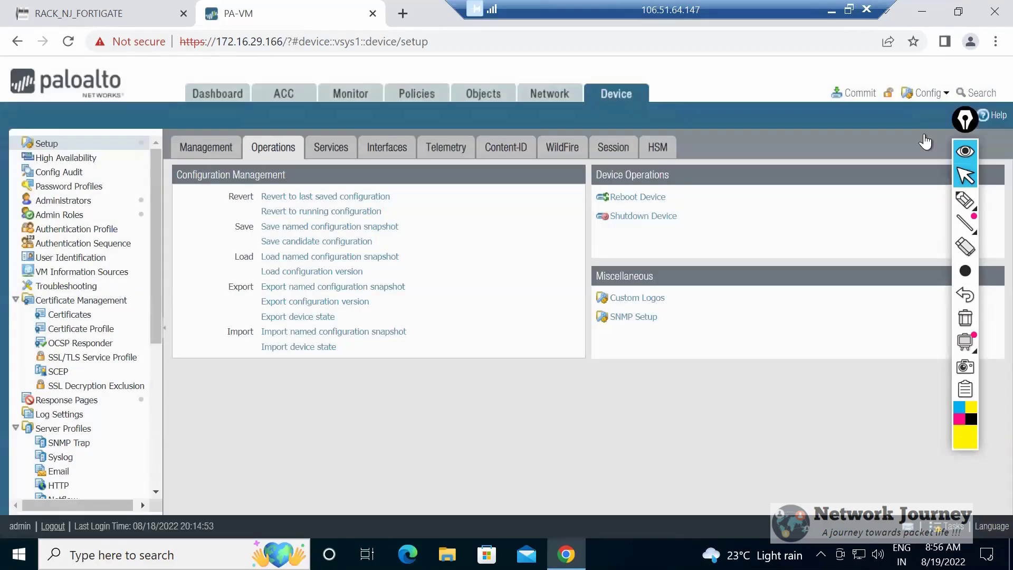
left_click(941, 530)
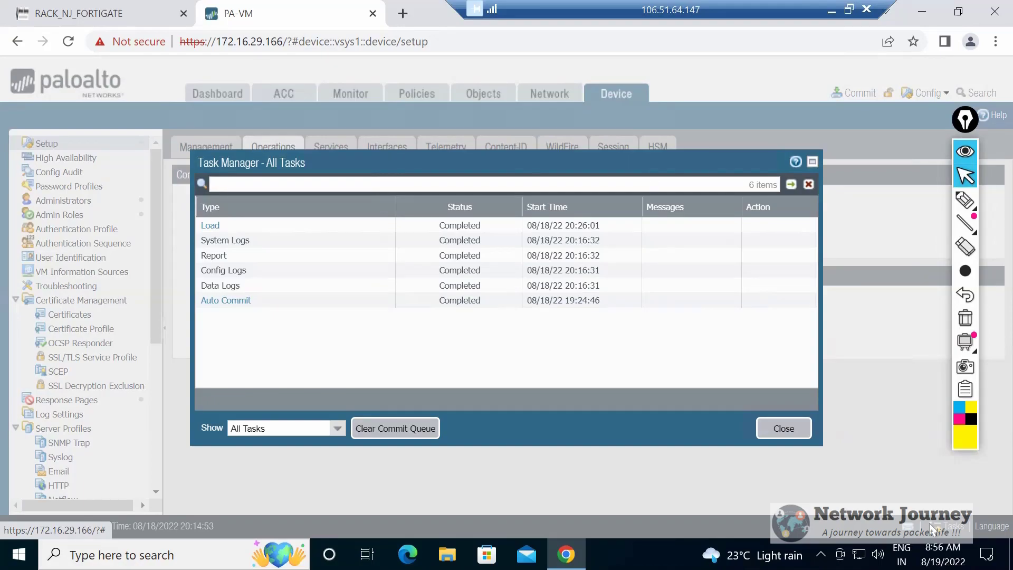
Recheck the firewall's job list in the Task Manager and review the save, load, export and import configuration operations.
key("Escape")
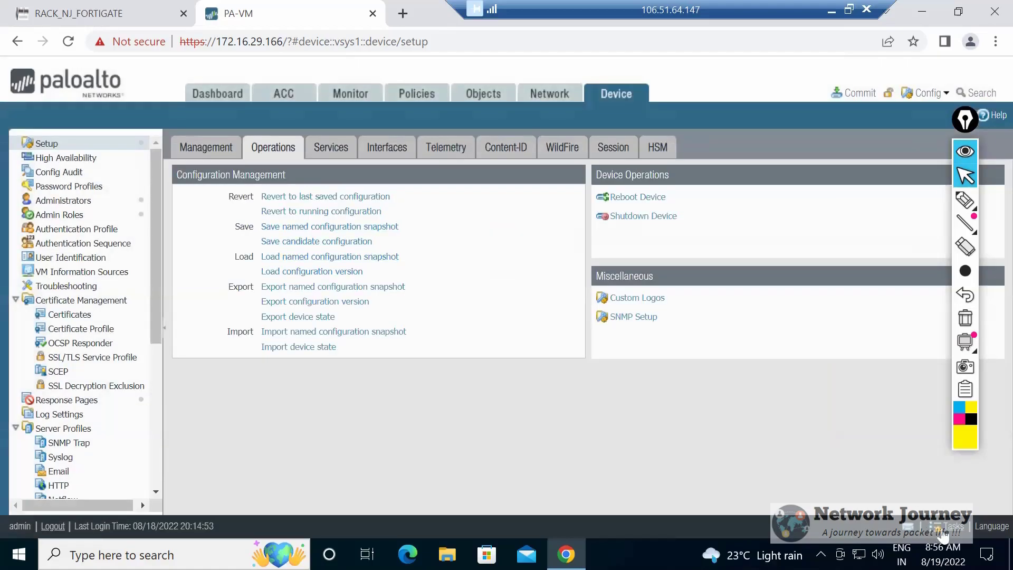
left_click(943, 530)
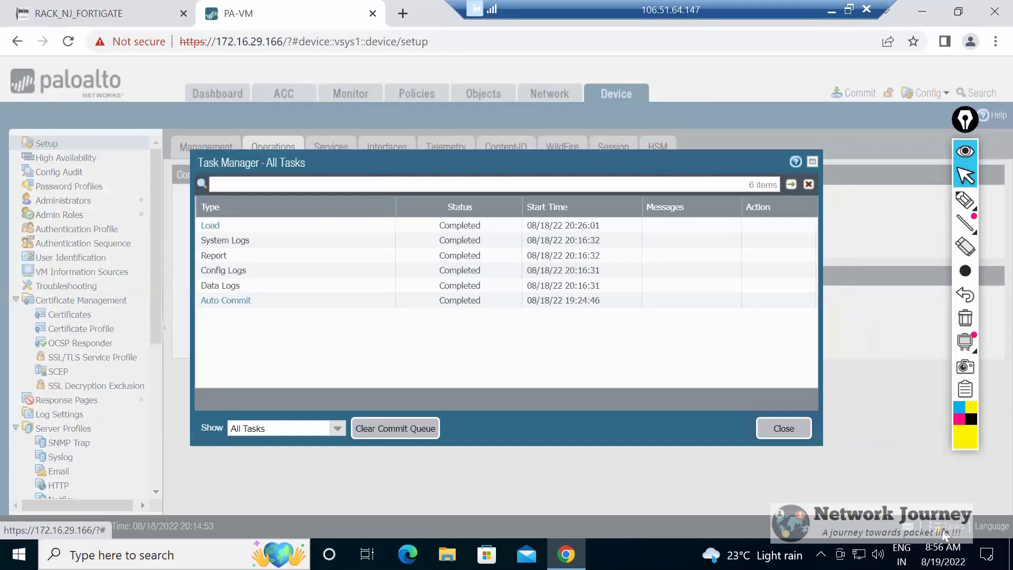
left_click(783, 428)
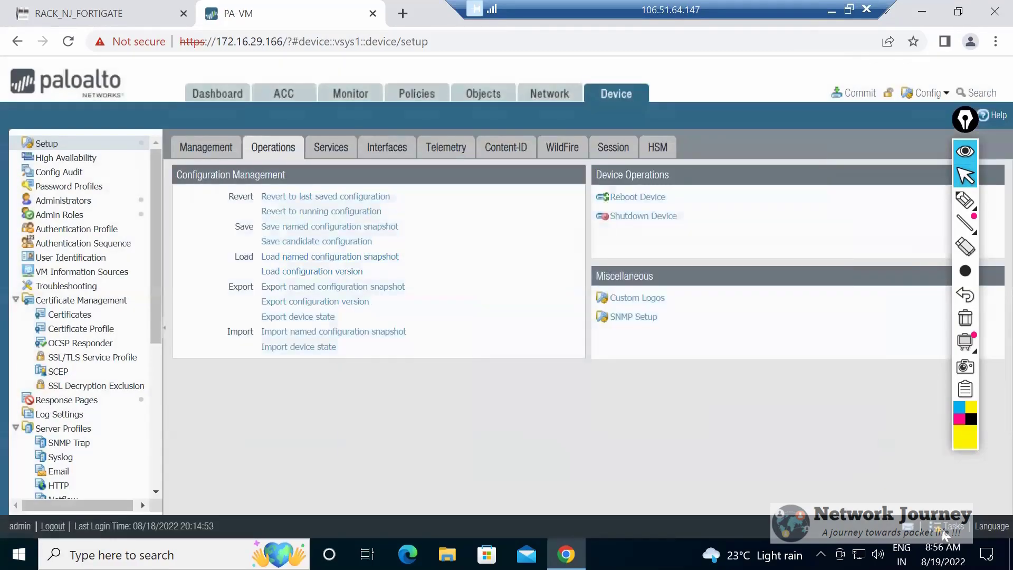
left_click_drag(235, 226, 358, 348)
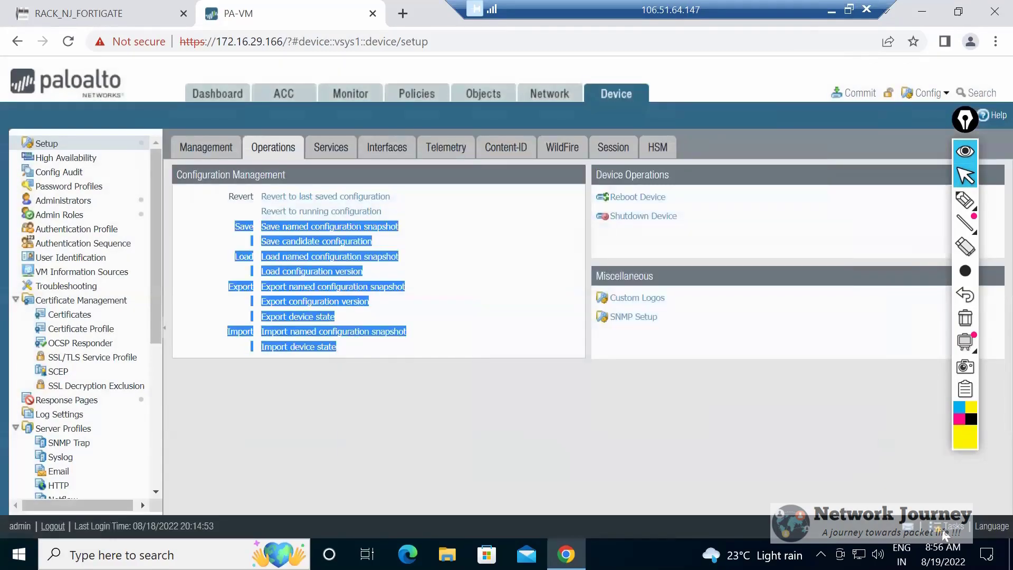
left_click(298, 347)
left_click(625, 331)
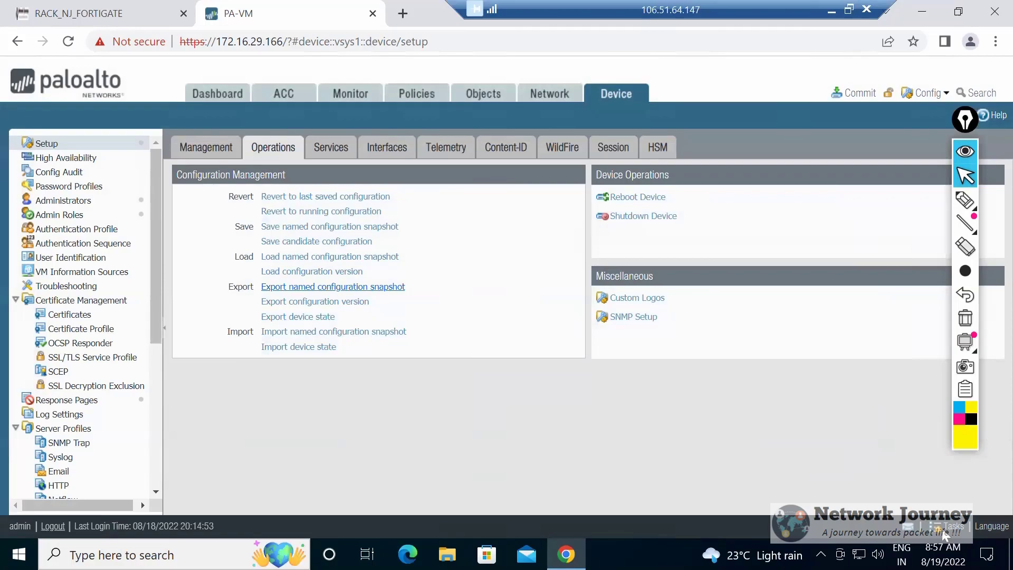
Export the named configuration snapshot PA-BKP-1 to the computer.
left_click(333, 286)
left_click(776, 288)
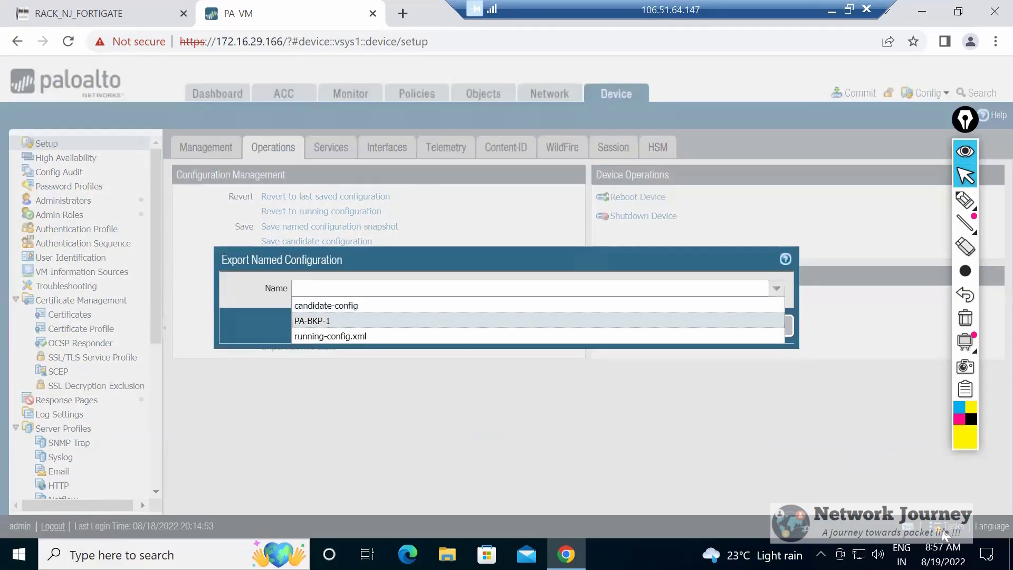
key("Return")
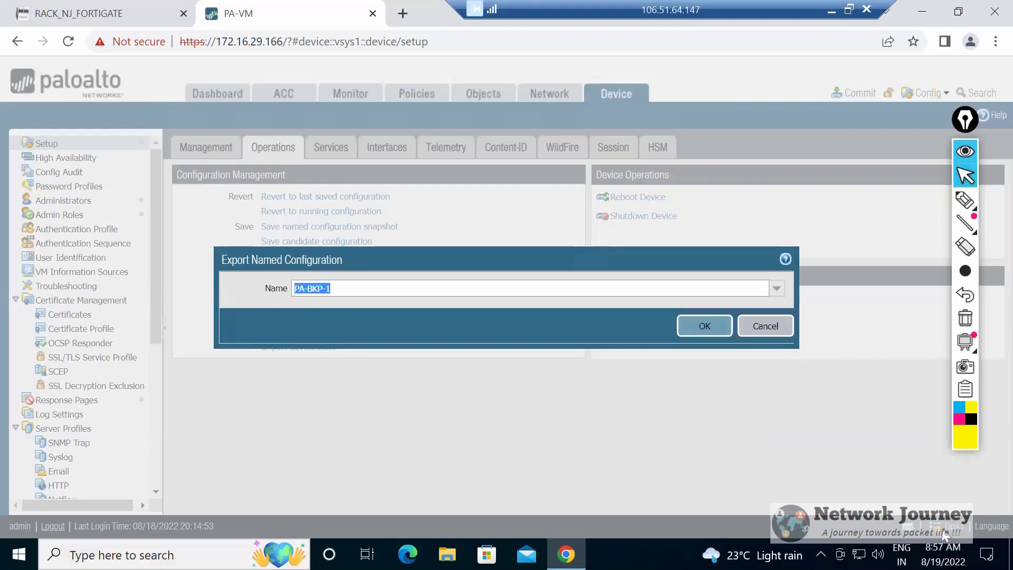
key("Return")
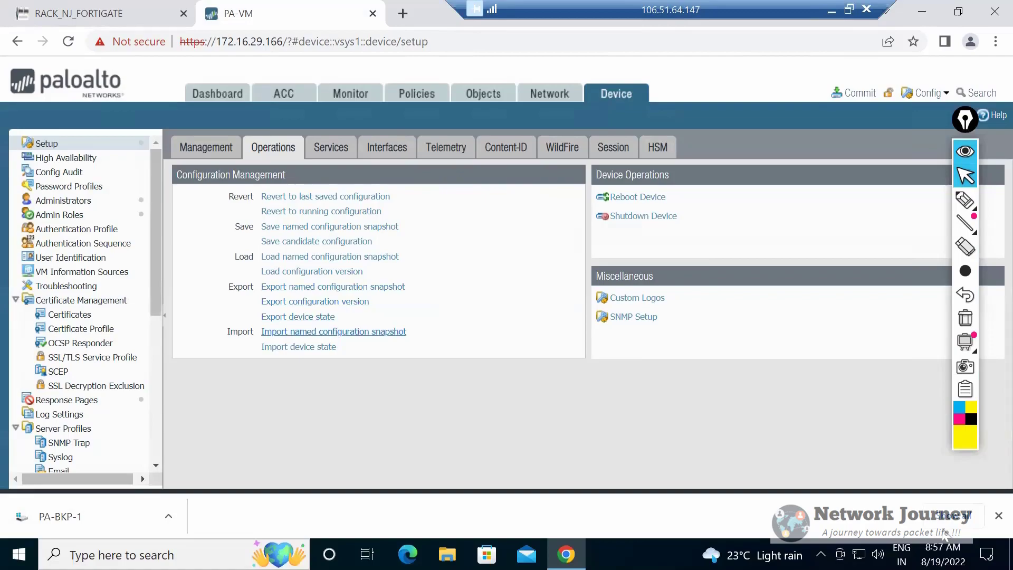
Import the PA-BKP-1 file from the Downloads folder as a named configuration snapshot.
left_click(333, 331)
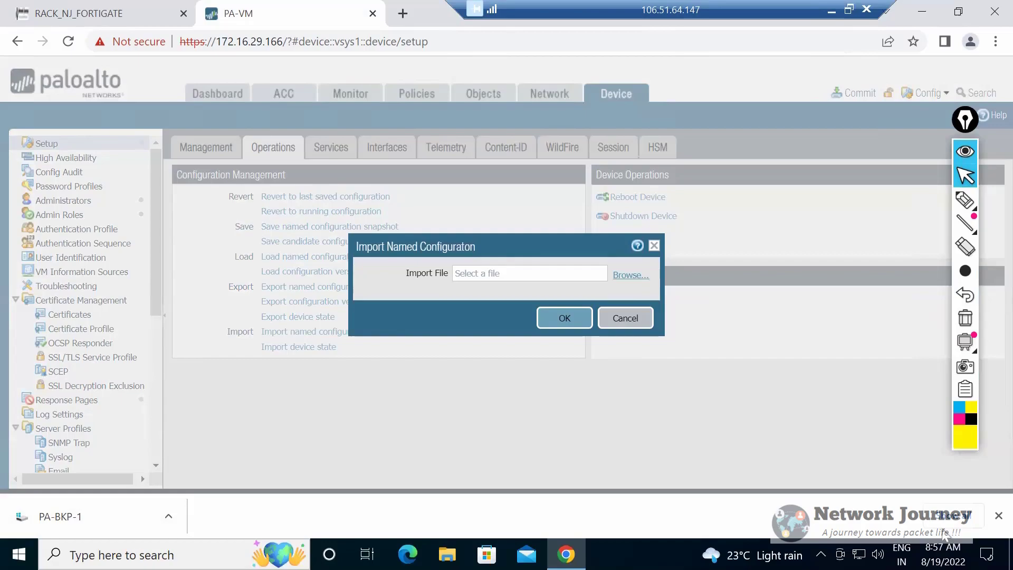
left_click(630, 275)
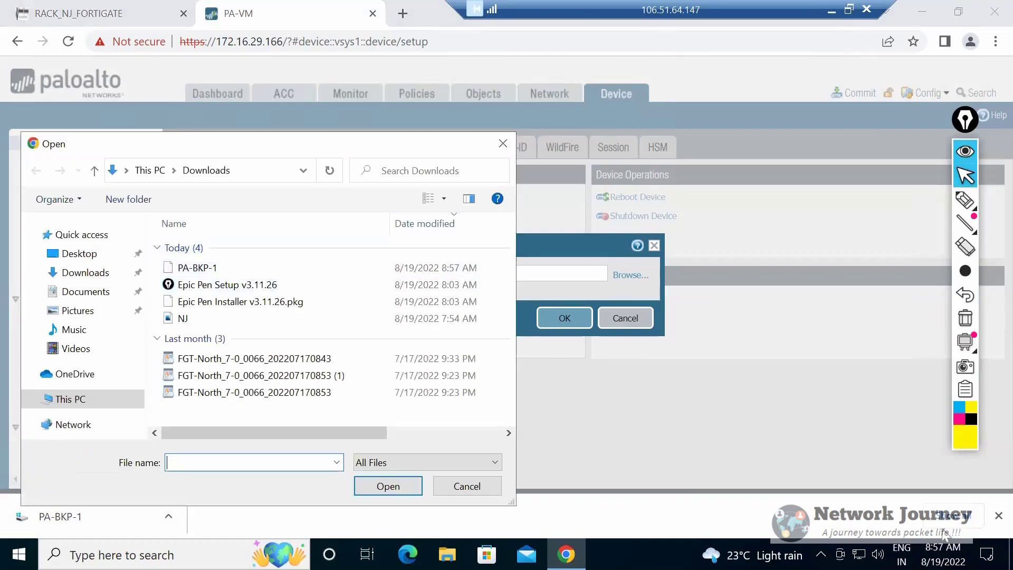
double_click(197, 268)
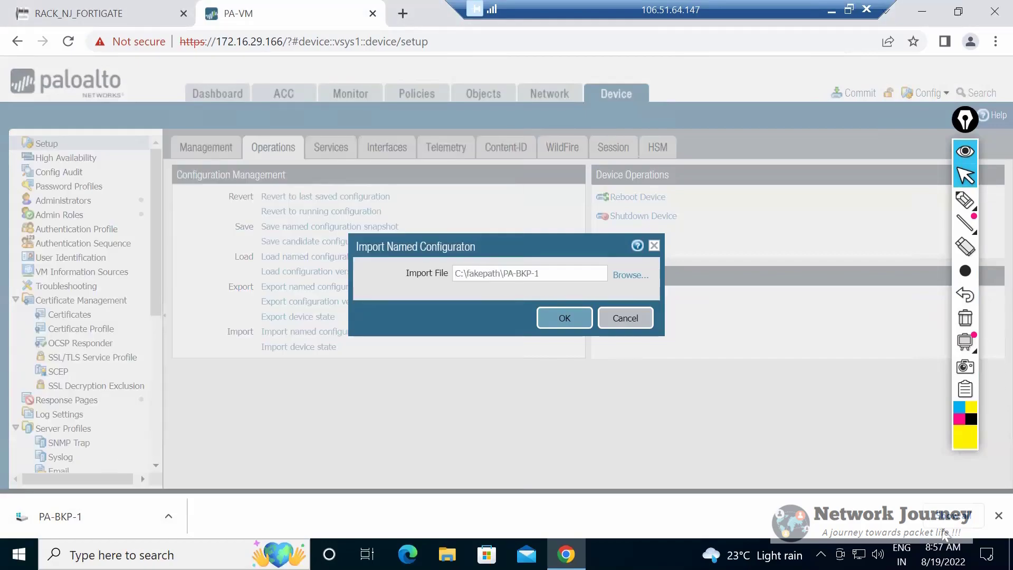
key("Return")
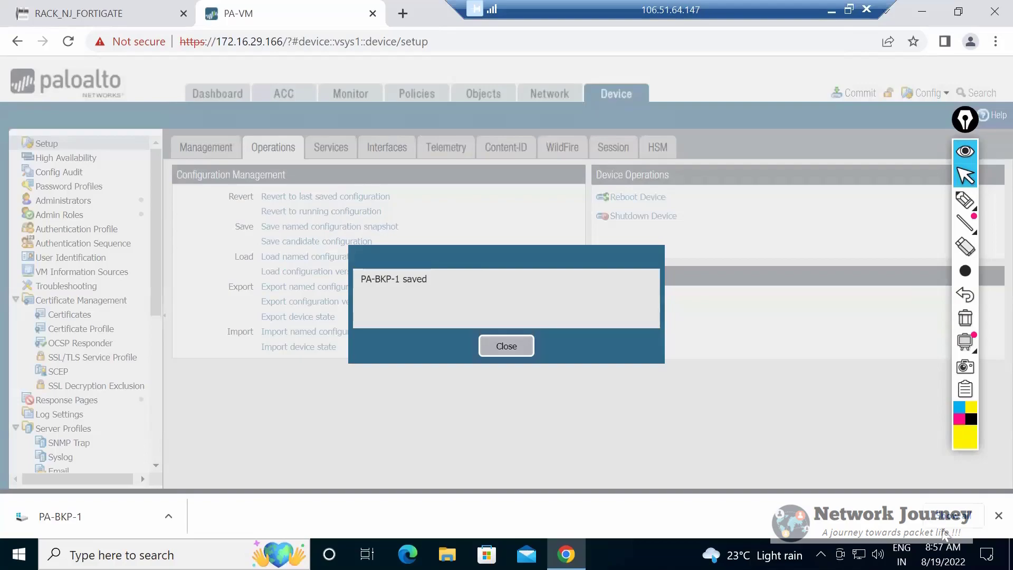
key("Return")
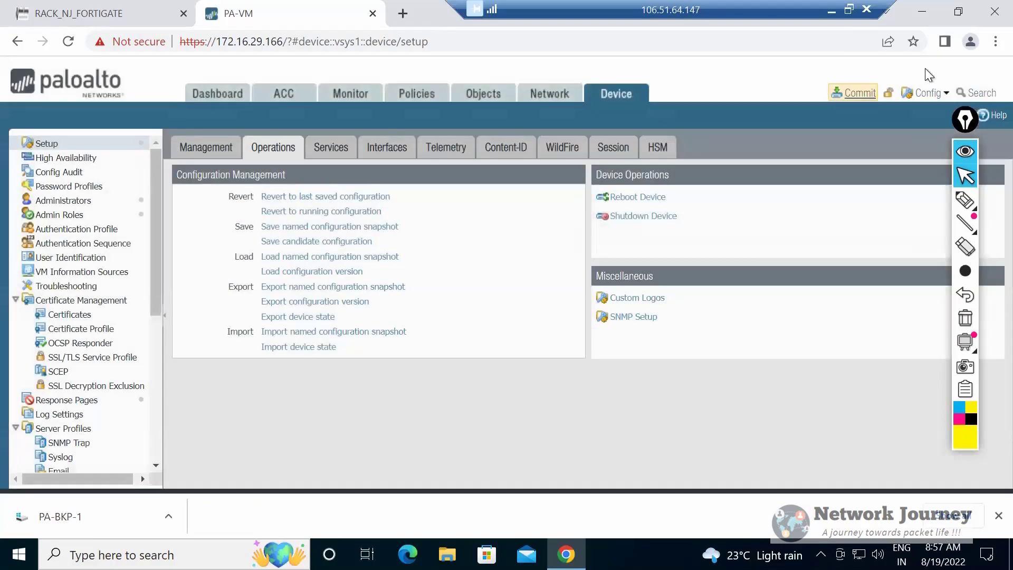
Review the Commit dialog without committing and look through the remaining device administration categories.
left_click(853, 93)
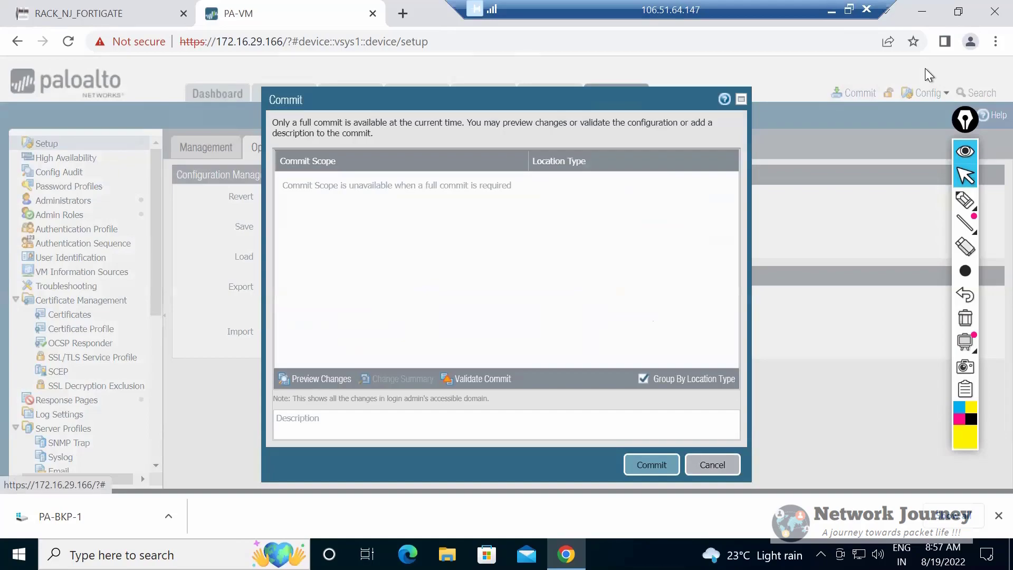
left_click(712, 465)
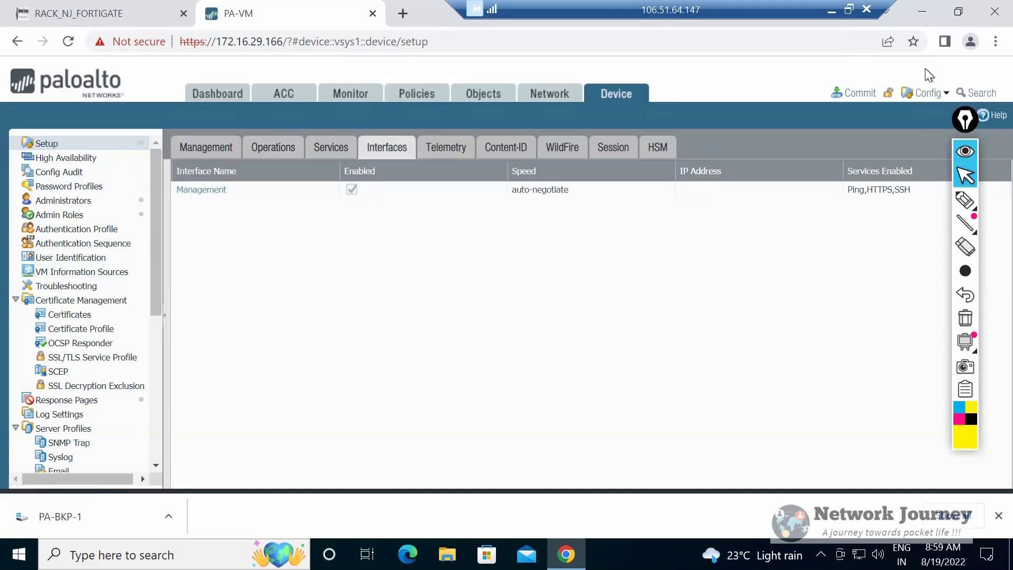
scroll(61, 295, "down", 3)
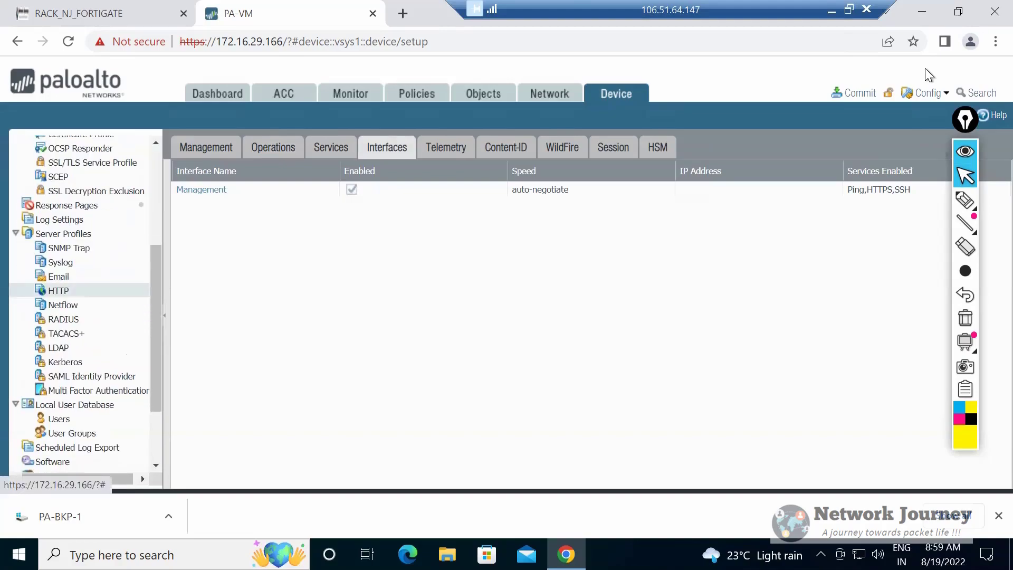
scroll(61, 296, "down", 3)
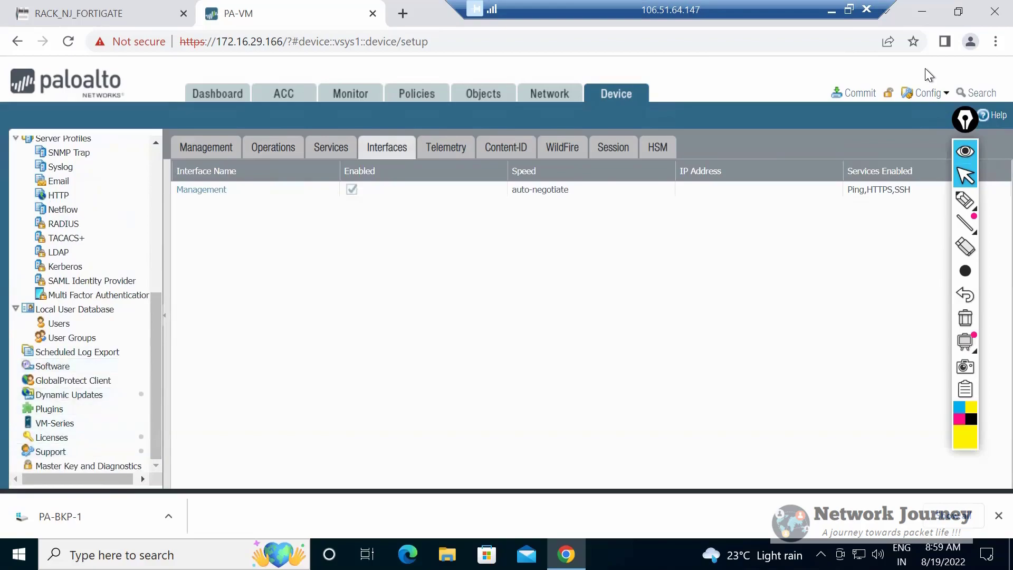
Switch to the RACK_NJ_FORTIGATE topology and add the line "Software upgrade" to the Config Audit note.
left_click(80, 14)
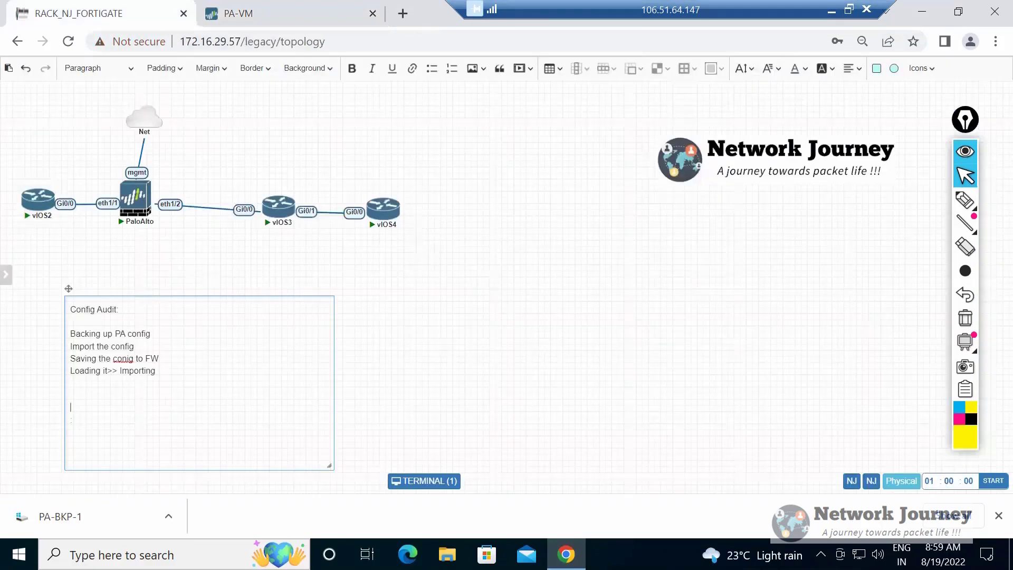
type("Software pal")
key("BackSpace")
key("BackSpace")
key("BackSpace")
key("BackSpace")
type("upgrade")
Switch to PA-VM and check the device's Software page for available PAN-OS versions, with a new browser tab ready.
key("ctrl+Tab")
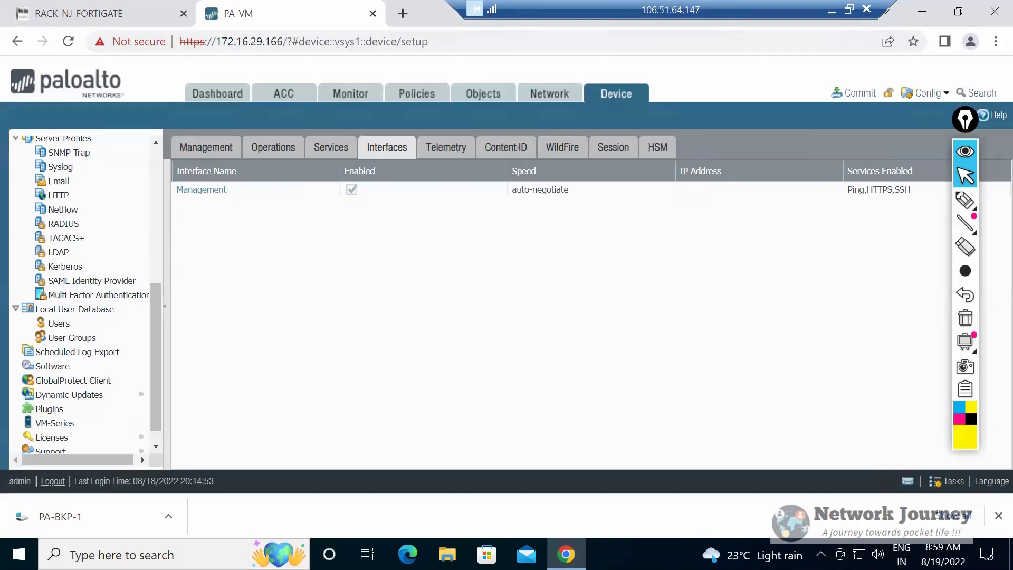
scroll(73, 345, "down", 1)
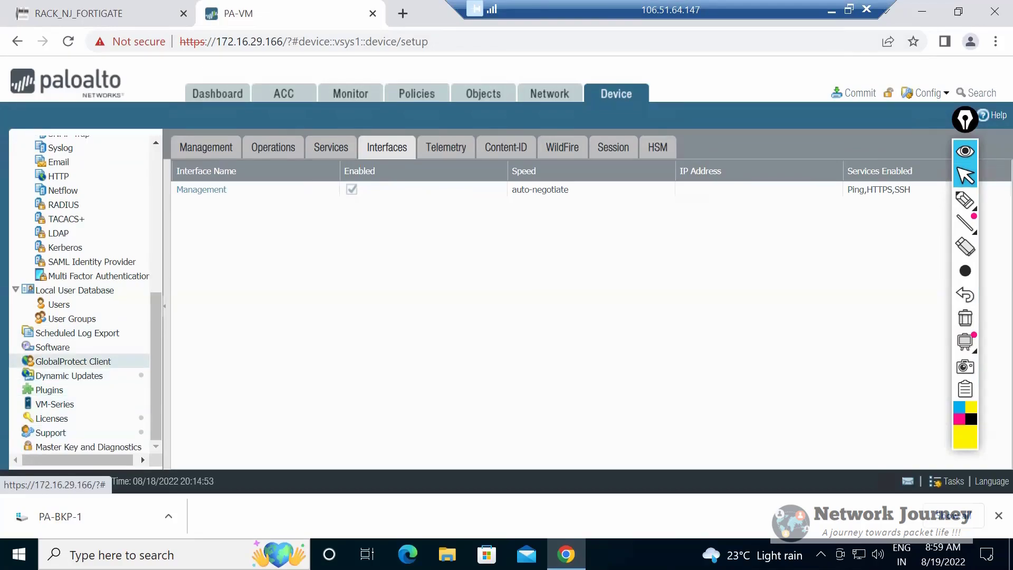
left_click(52, 347)
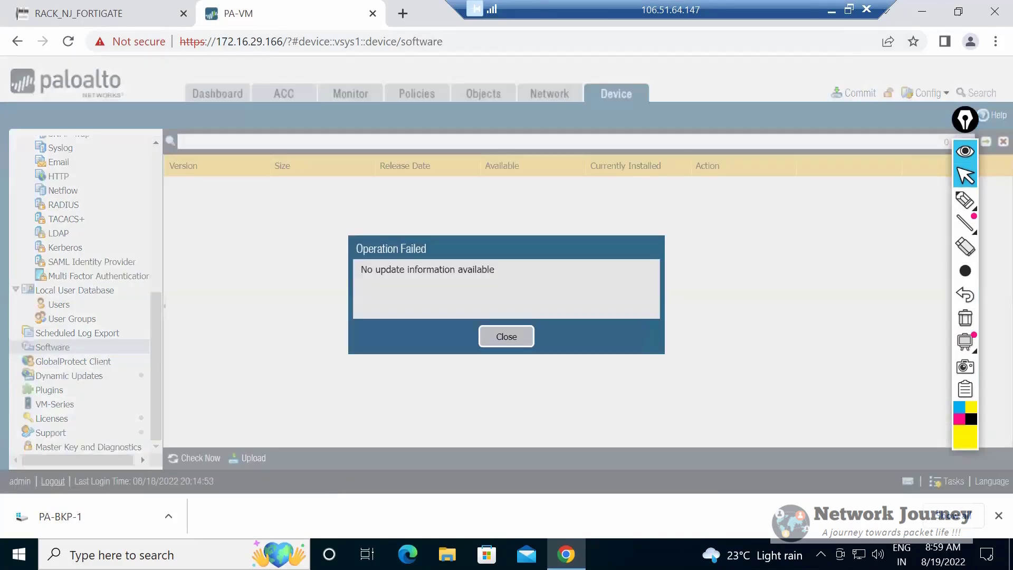
left_click(506, 336)
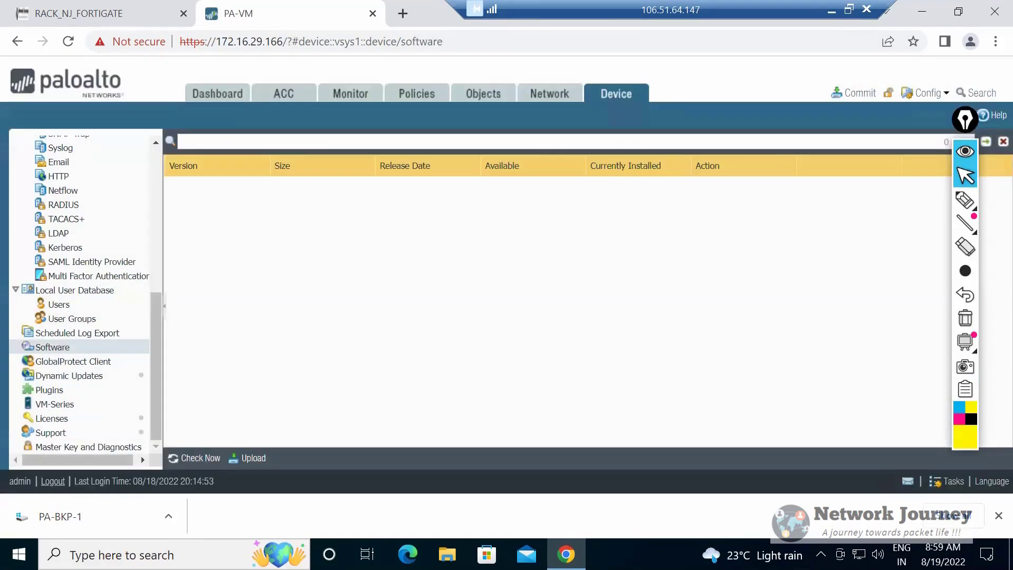
key("ctrl+t")
key("ctrl+shift+Tab")
scroll(79, 214, "up", 6)
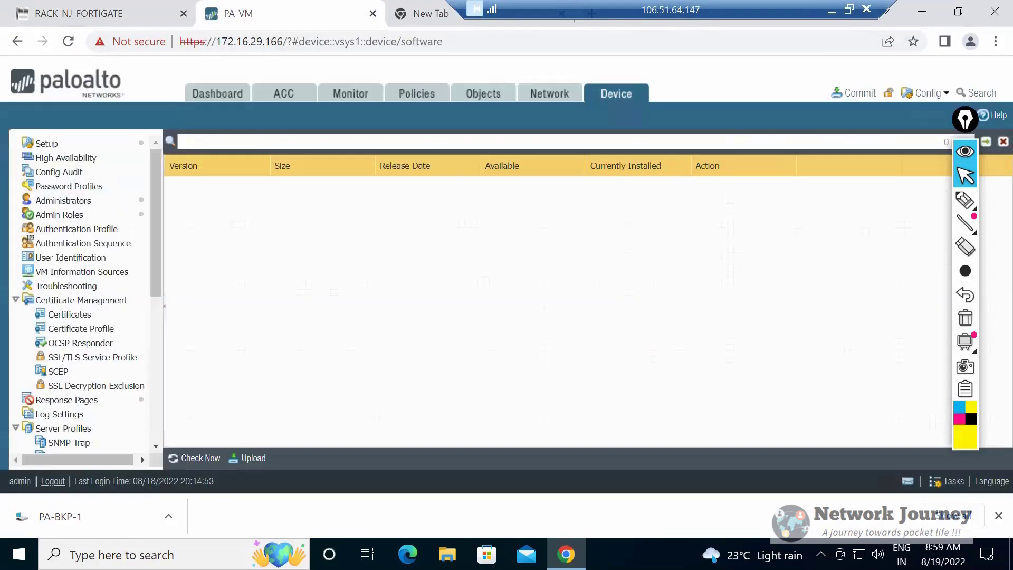
scroll(80, 300, "down", 6)
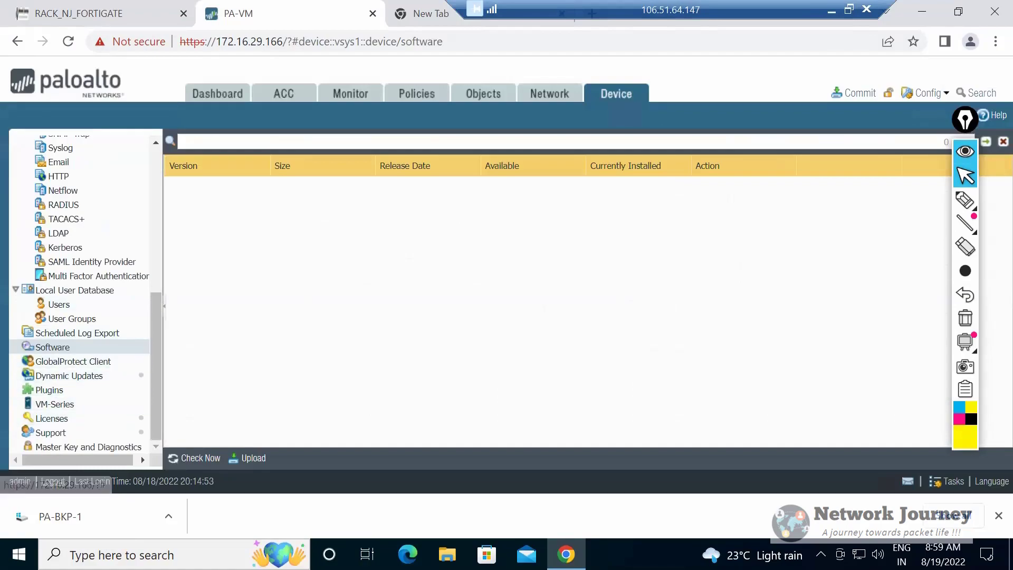
left_click(52, 347)
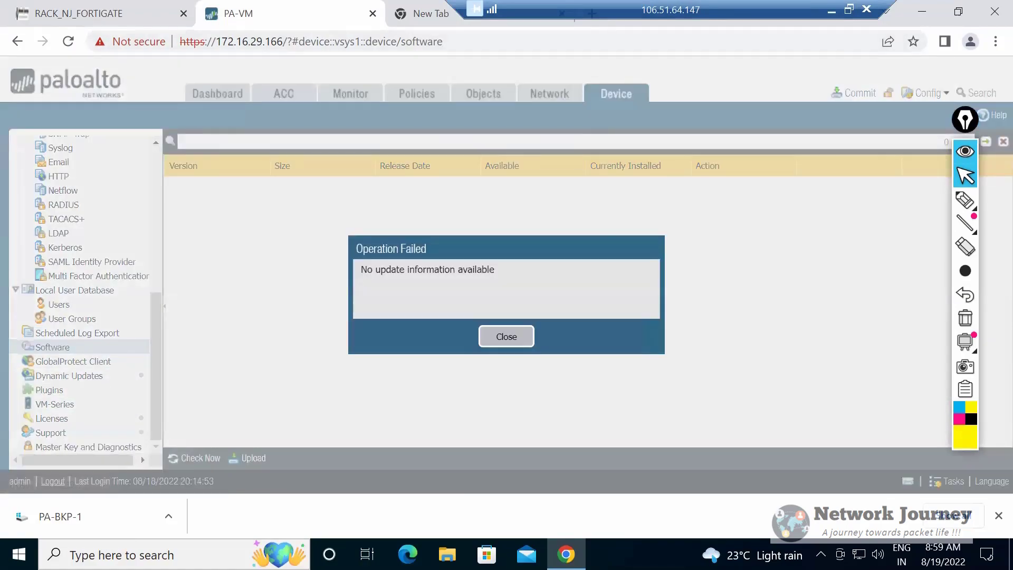
left_click(506, 337)
Search Google for "software upgrade onf palo alto" in the new browser tab.
left_click(430, 14)
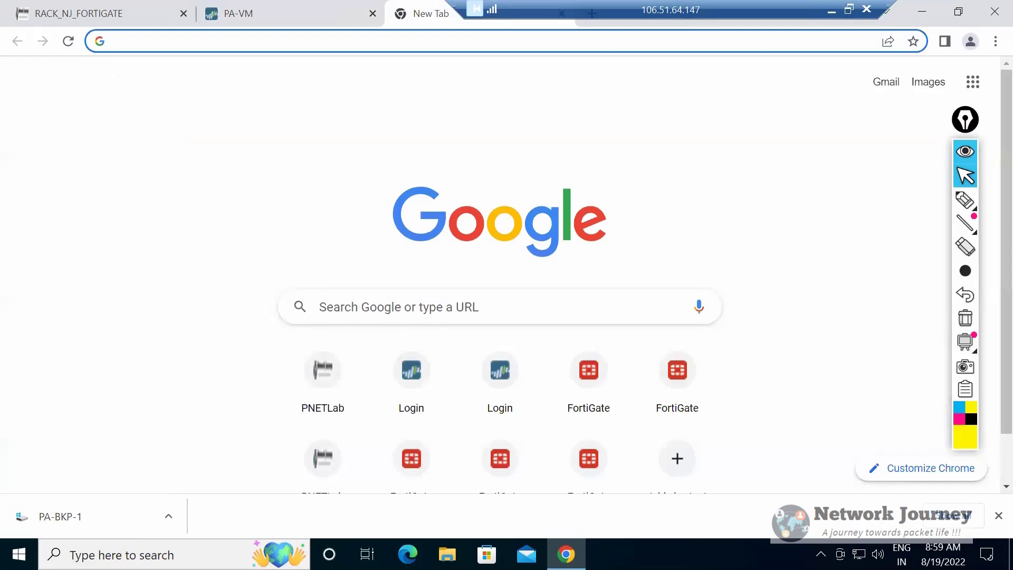
left_click(338, 41)
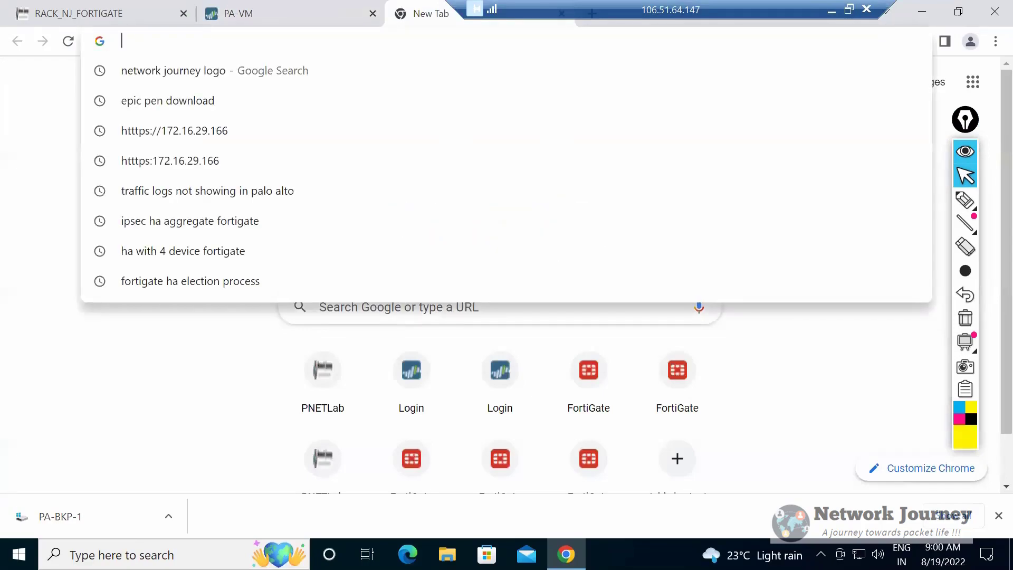
type("so")
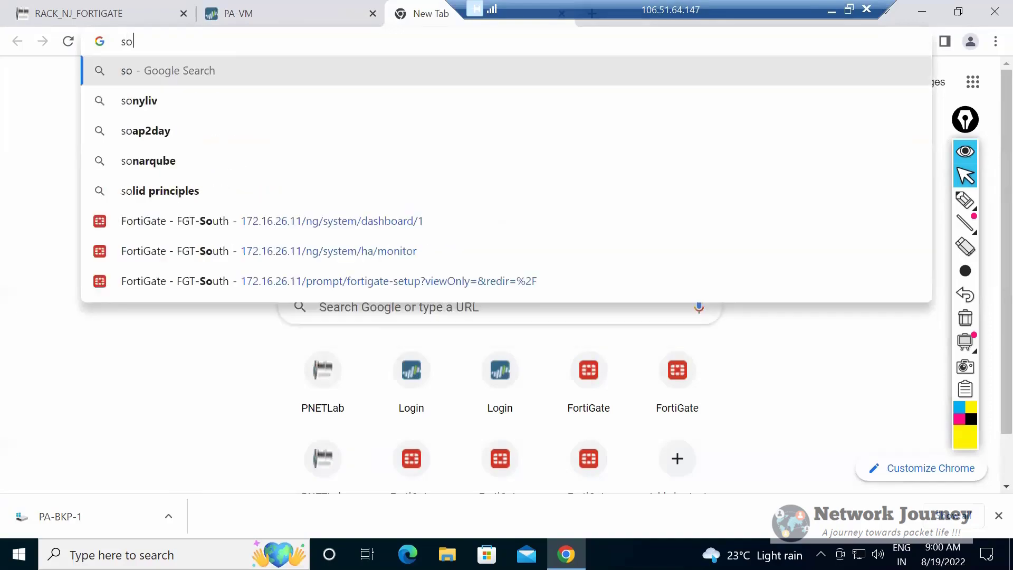
type("ftware upgrad")
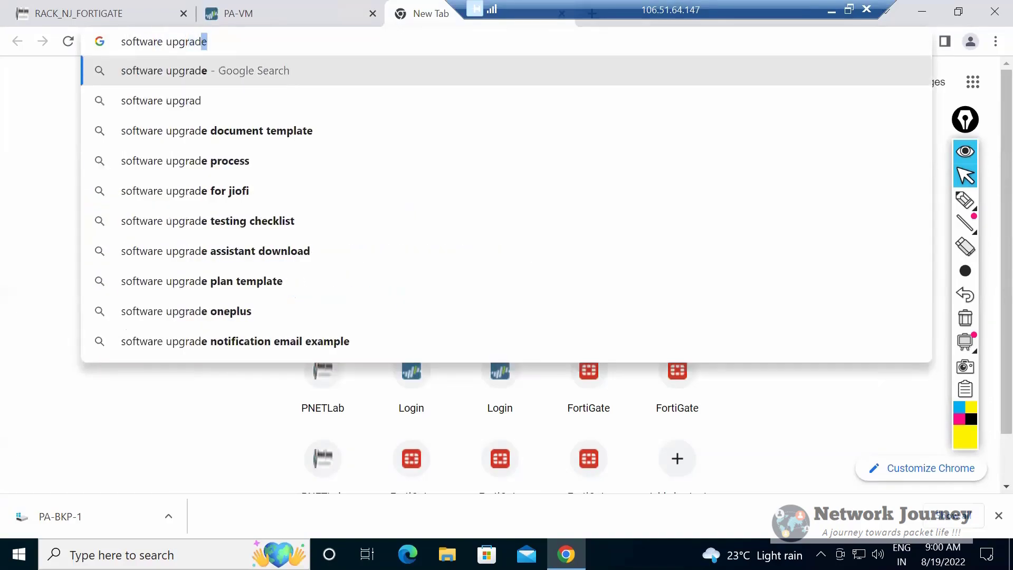
type("e onf palo alto")
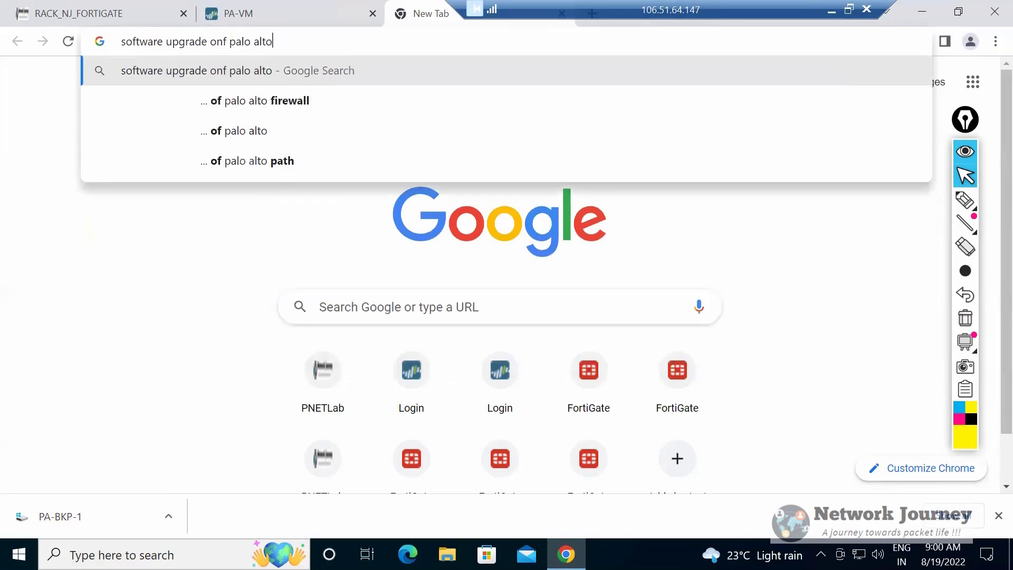
key("Return")
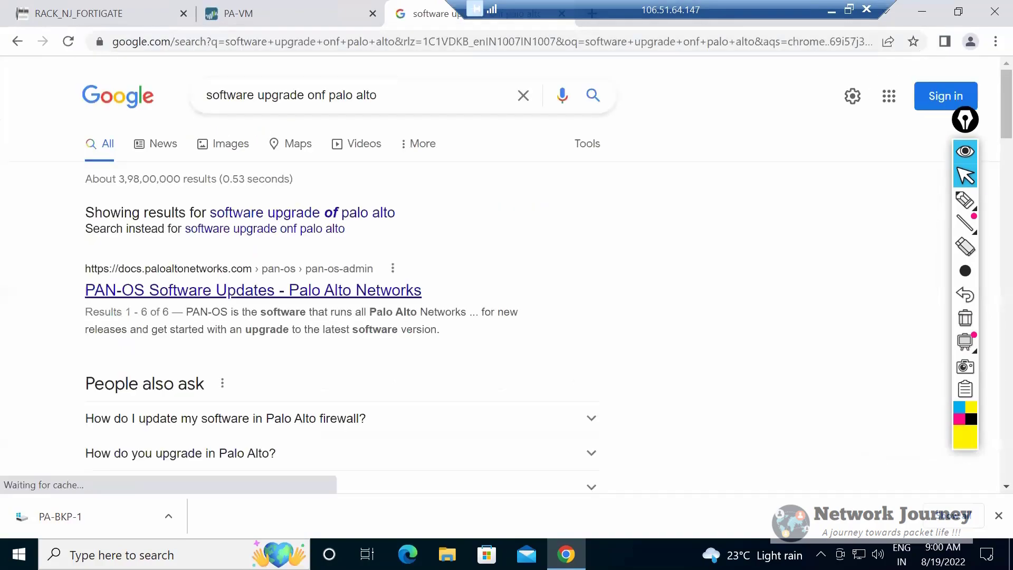
Open the "PAN-OS Software Updates - Palo Alto Networks" result and read the documented upgrade steps.
left_click(254, 290)
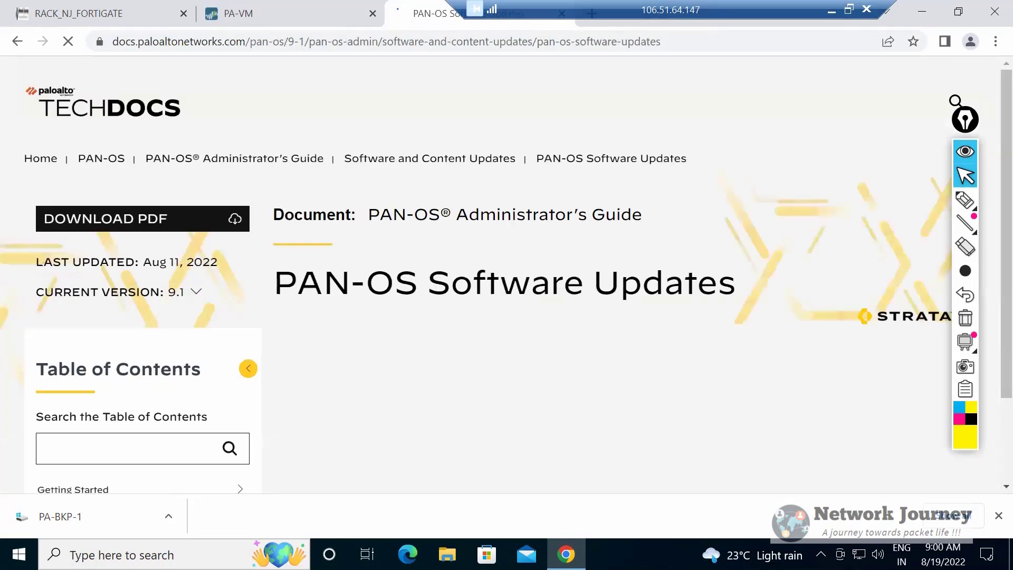
scroll(607, 275, "down", 10)
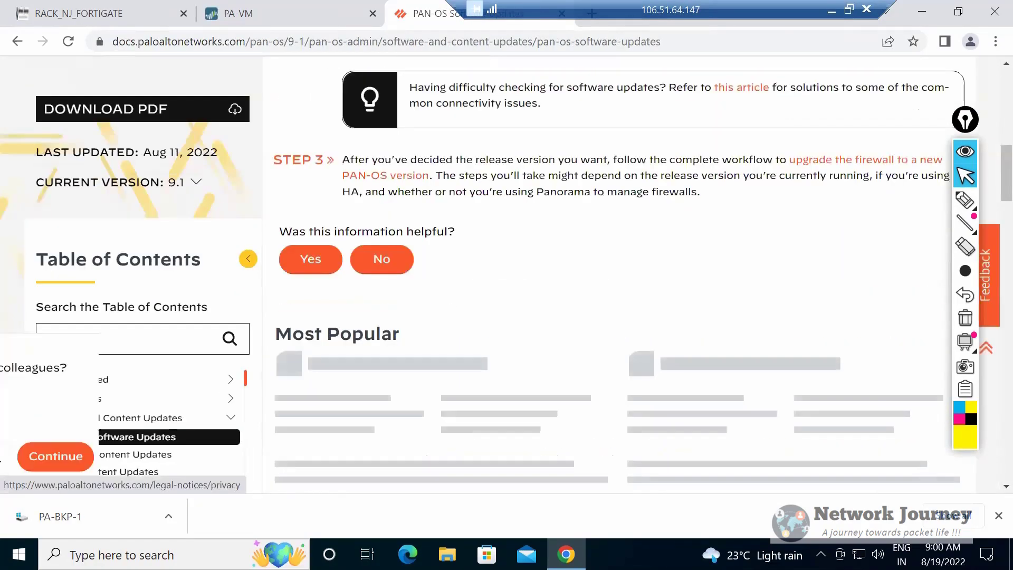
scroll(606, 274, "up", 5)
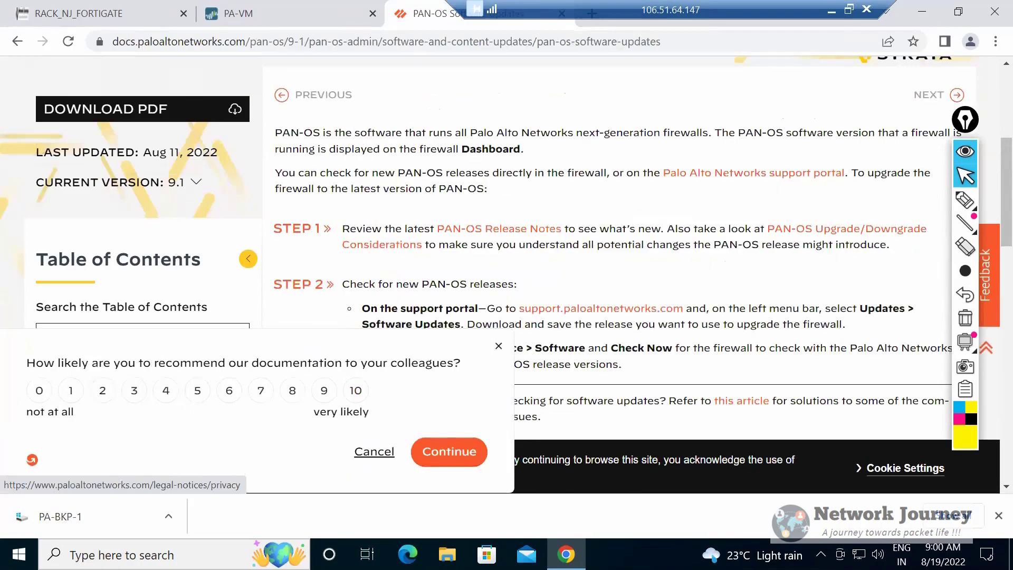
scroll(607, 274, "down", 4)
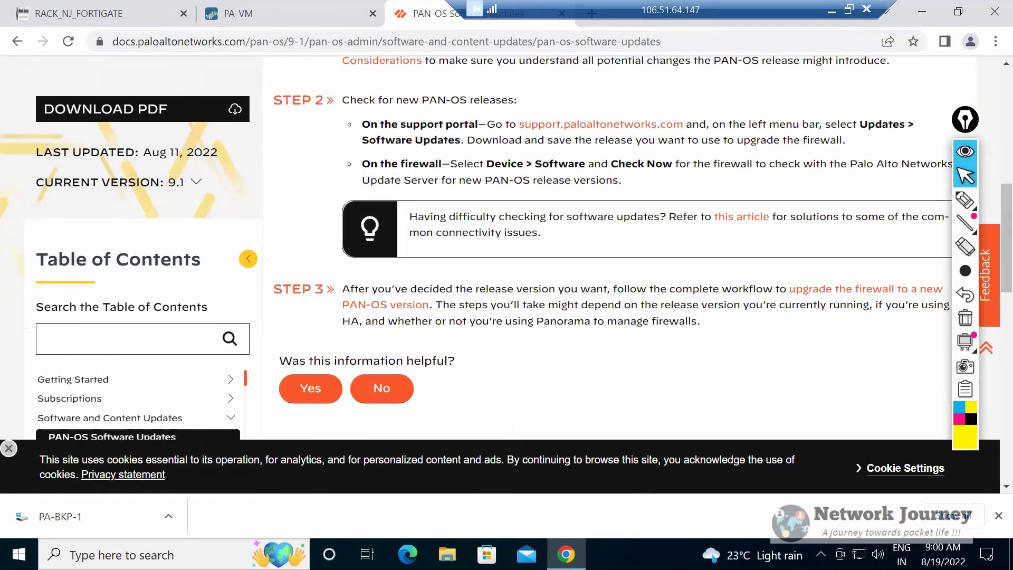
Review Step 2 of the PAN-OS update documentation and highlight the "On the firewall—Select Device > Software" instruction.
scroll(606, 274, "down", 4)
scroll(607, 274, "up", 4)
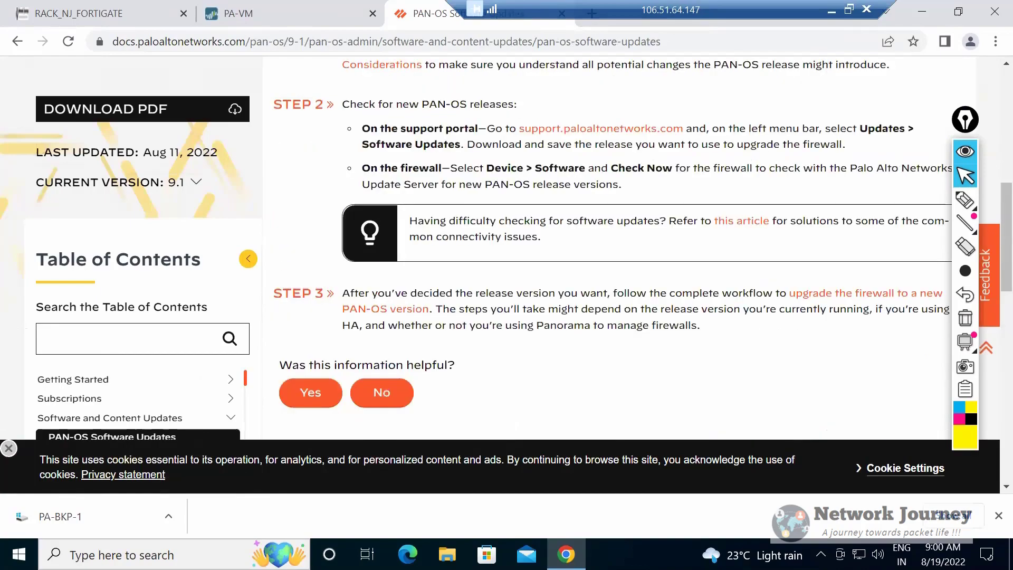
scroll(606, 274, "up", 2)
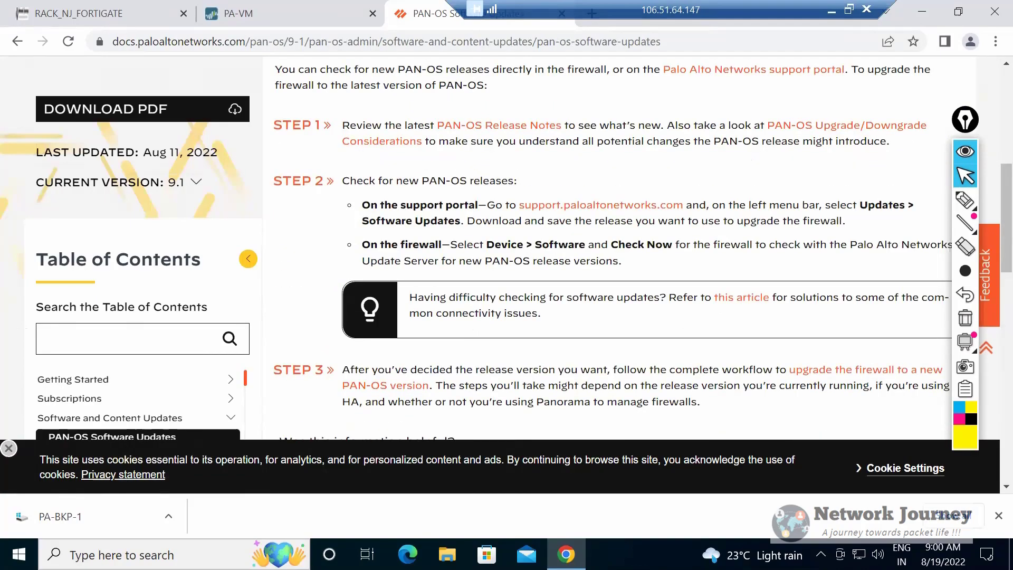
left_click_drag(362, 244, 611, 261)
left_click(612, 262)
left_click_drag(362, 245, 585, 244)
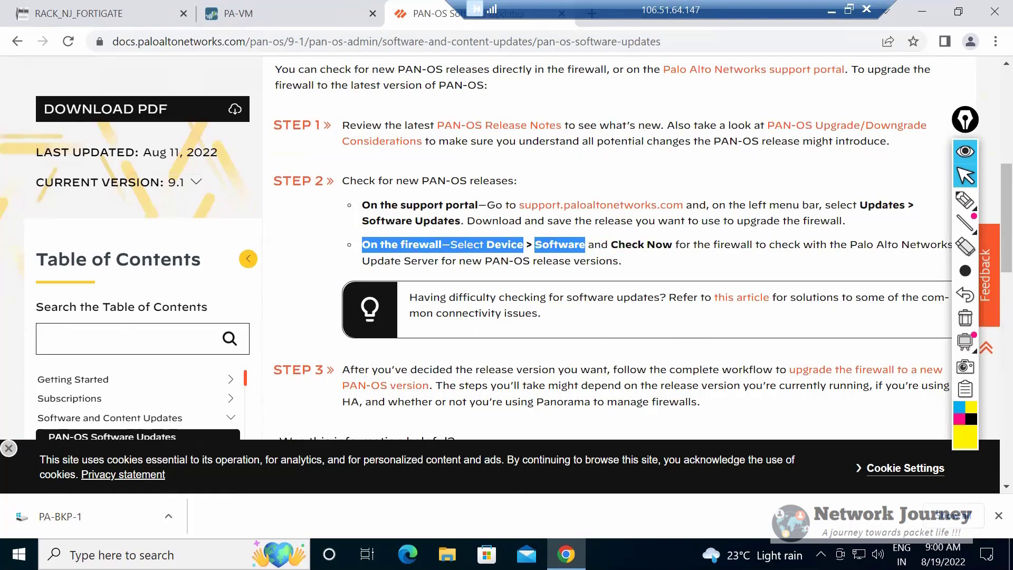
Switch to PA-VM, try to check for new PAN-OS software releases, and dismiss the resulting dialog.
left_click(238, 14)
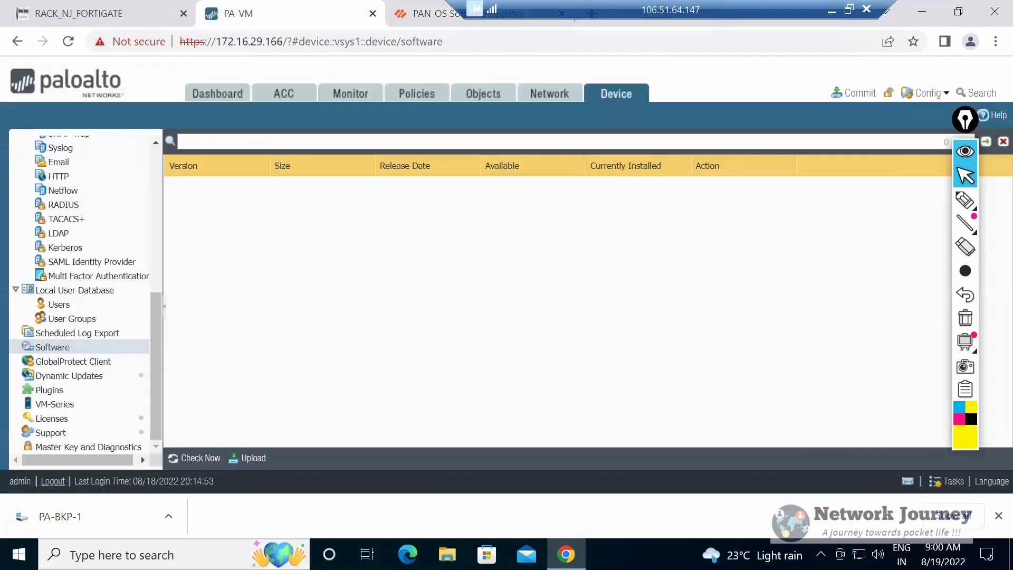
left_click(195, 457)
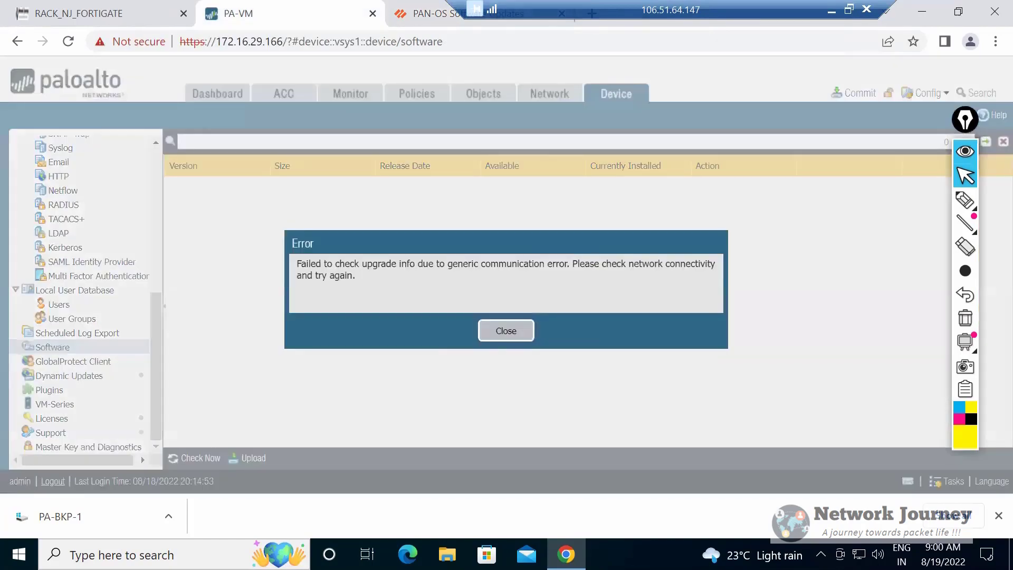
left_click(506, 330)
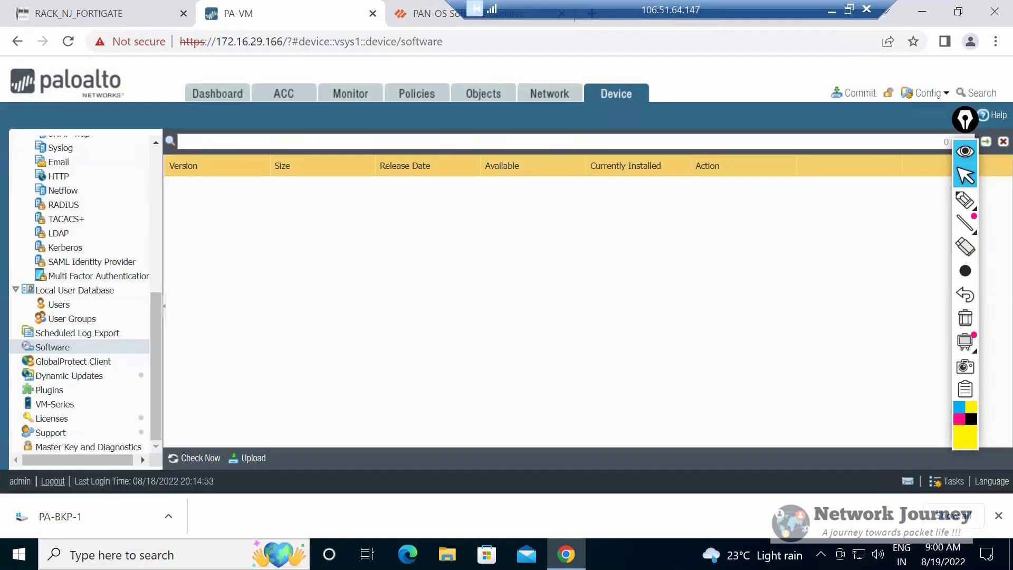
Highlight the documentation's Check Now instruction and compare it with the Software page in PA-VM.
left_click(429, 14)
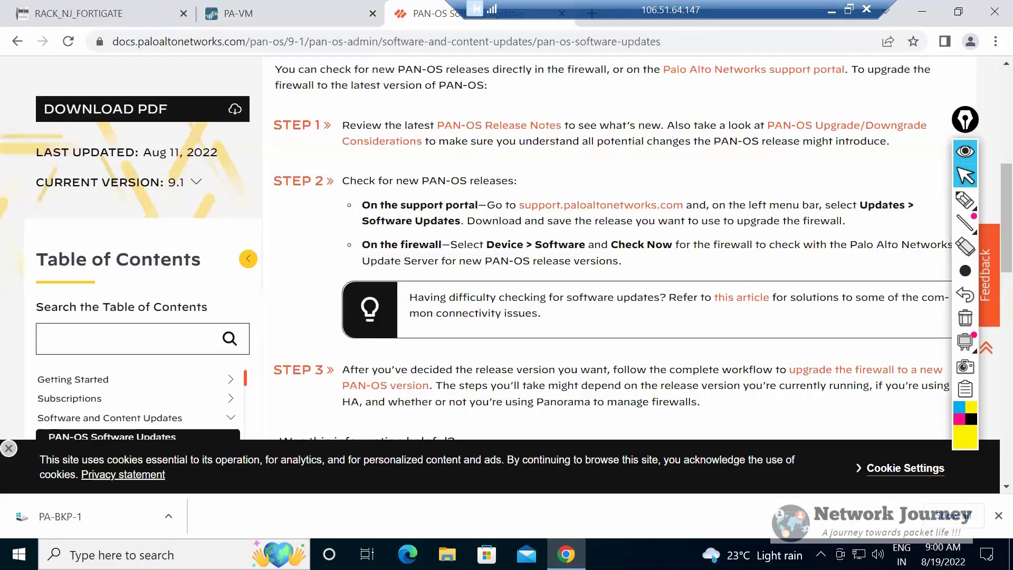
left_click_drag(602, 245, 621, 261)
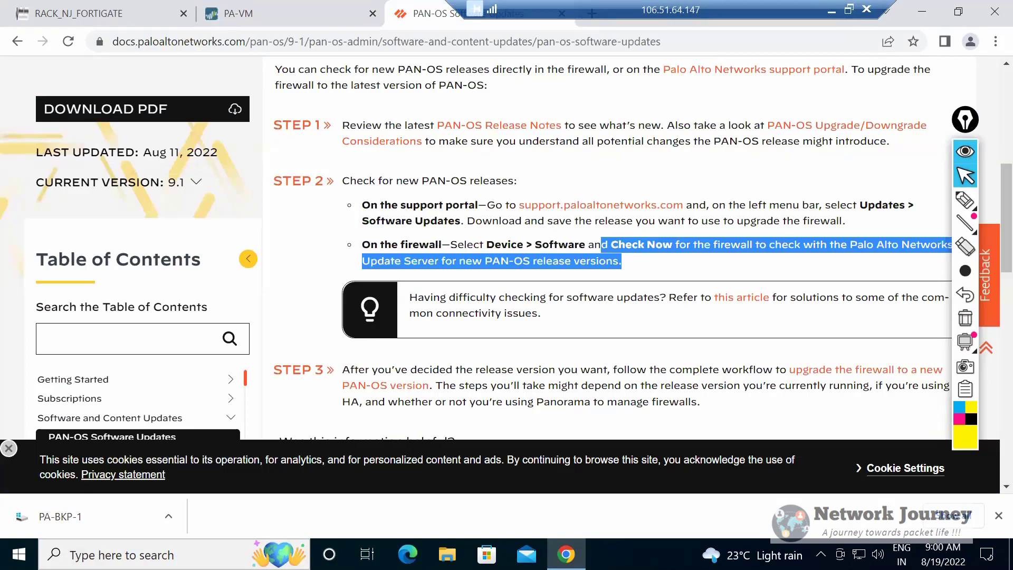
left_click(238, 14)
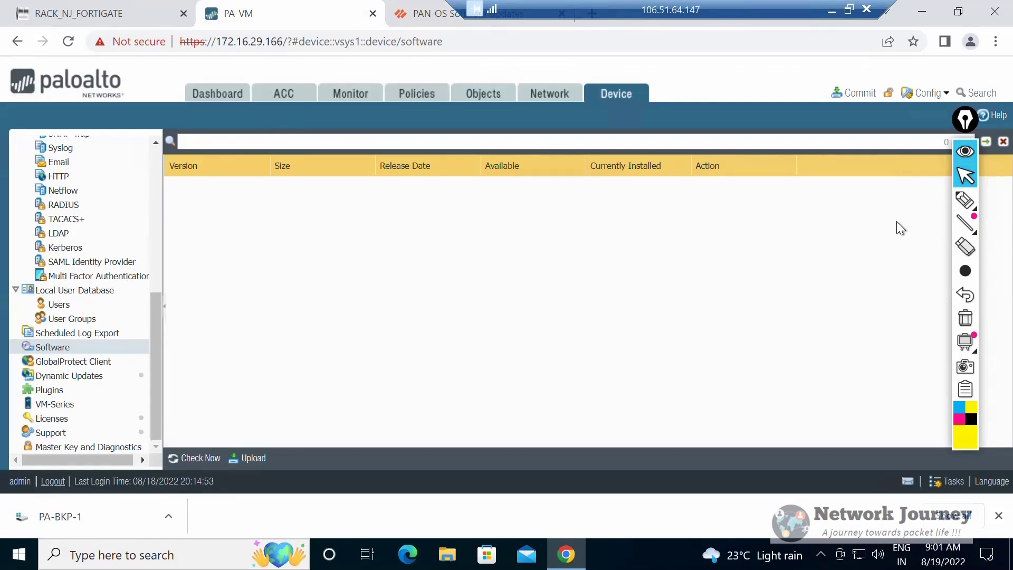
key("ctrl+Tab")
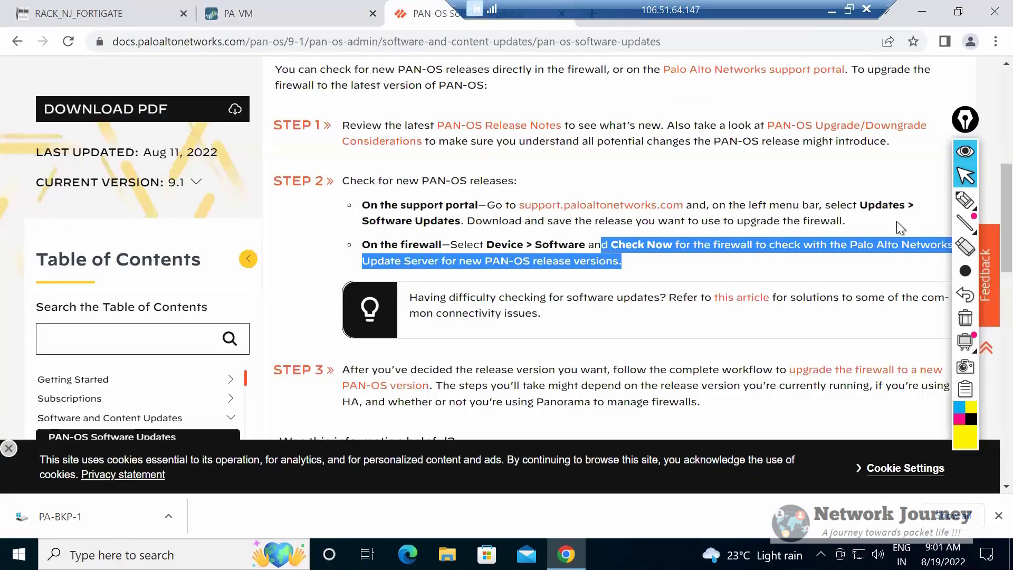
key("ctrl+shift+Tab")
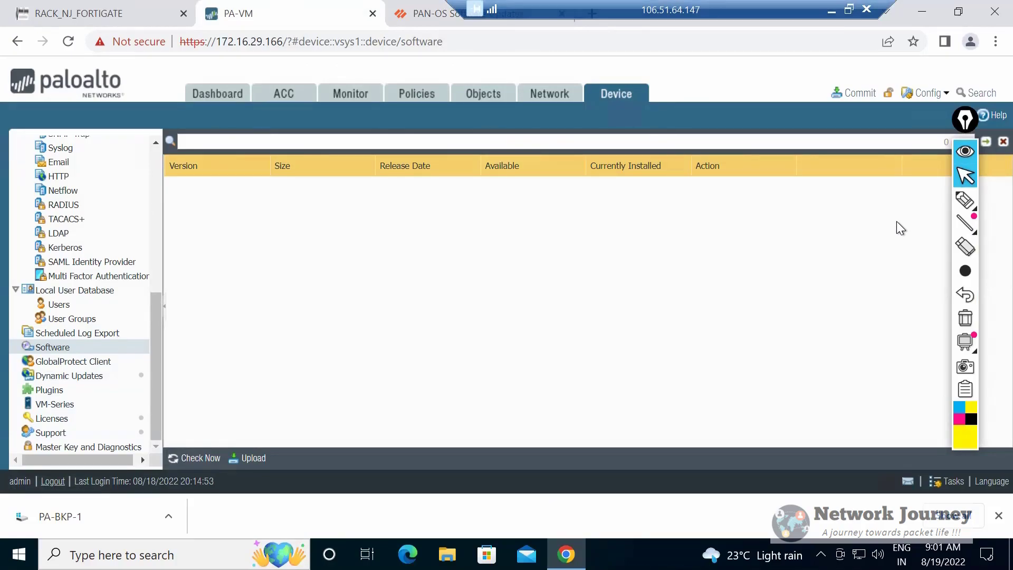
key("ctrl+Tab")
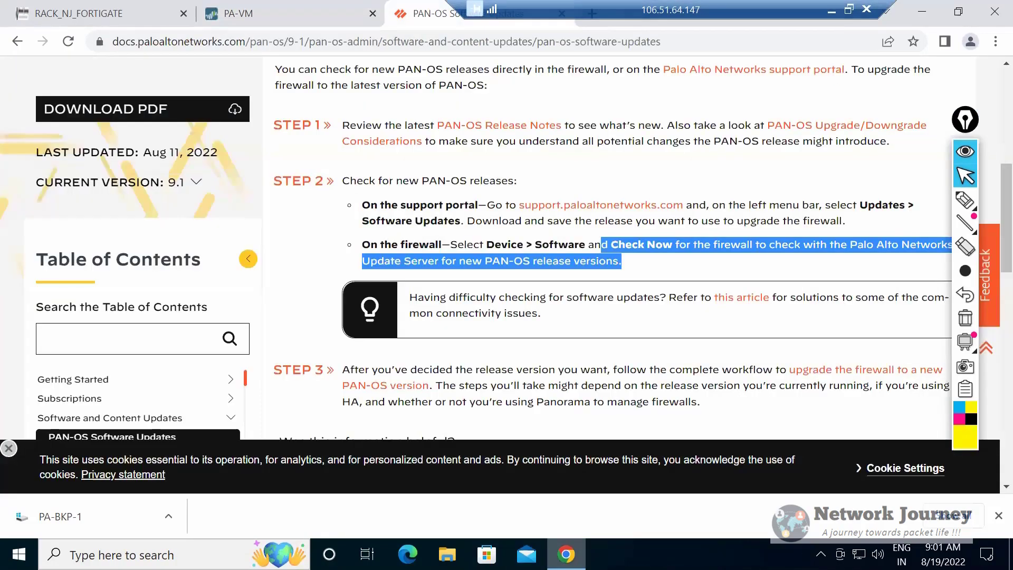
In the RACK_NJ_FORTIGATE topology note, add "9.x >> 9.x.x >> will be sufficient" under the Software upgrade heading.
key("ctrl+shift+Tab")
key("ctrl+shift+Tab")
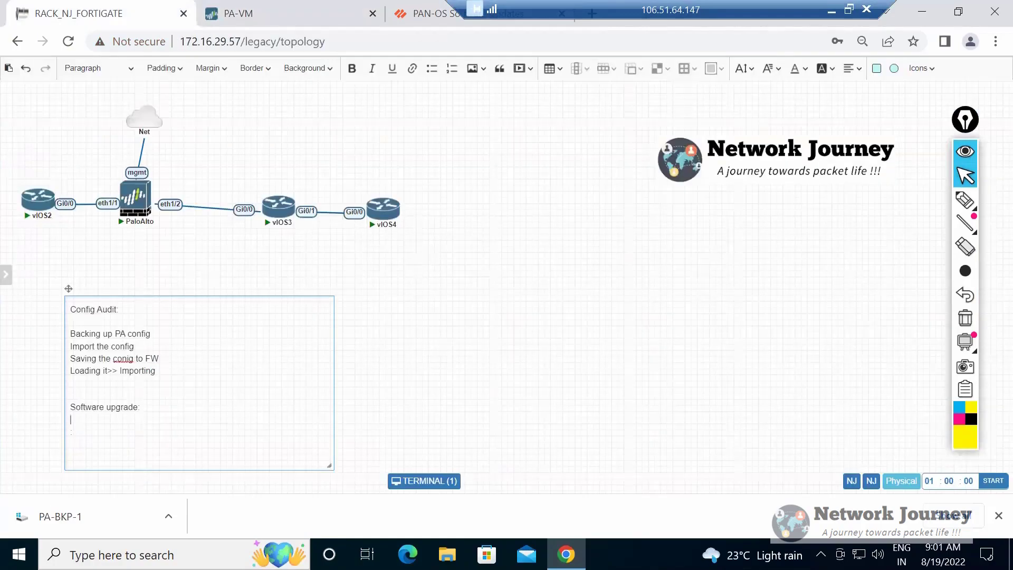
left_click_drag(141, 408, 79, 395)
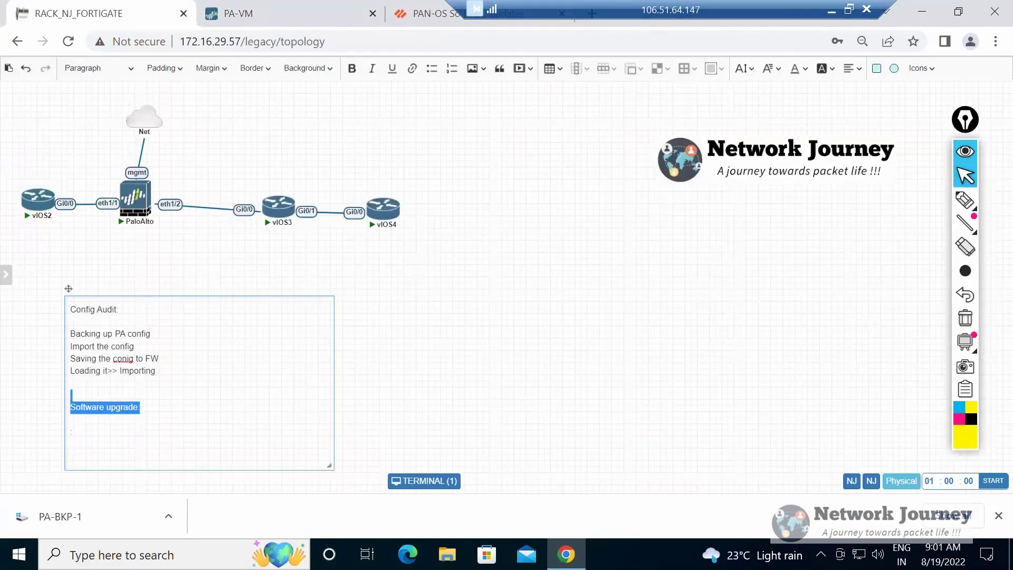
left_click(78, 396)
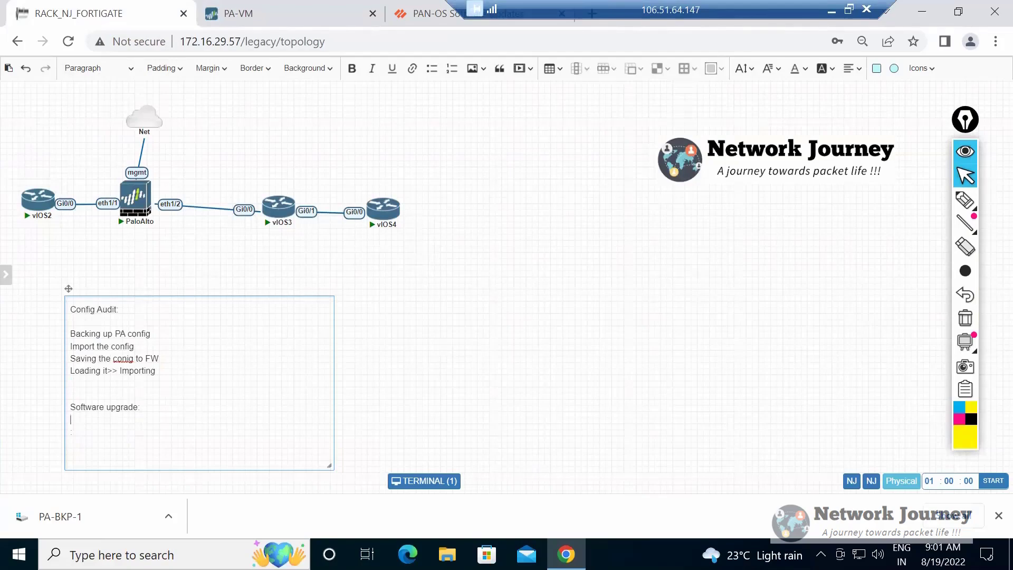
type("9.x >> 9.x.x >> will be sufficient")
key("Return")
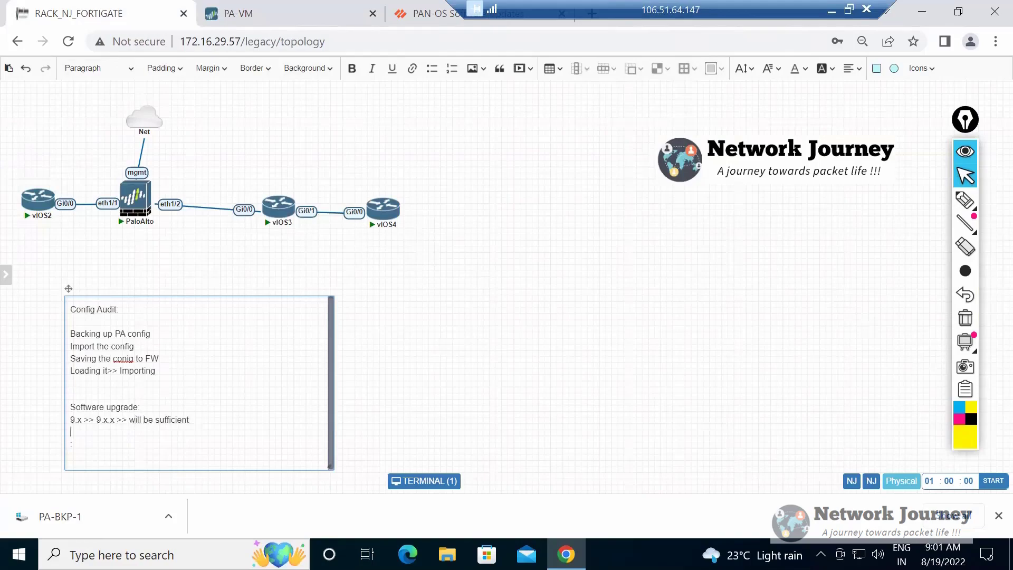
Add the upgrade path "9.x >> 10.x >> 9.x >> 10.0 >> 10.1.5" as the next line of the note.
key("Return")
type("9.x >> 10.x >>")
double_click(73, 420)
double_click(79, 420)
left_click(75, 420)
left_click(106, 431)
left_click(126, 431)
type("9.x >")
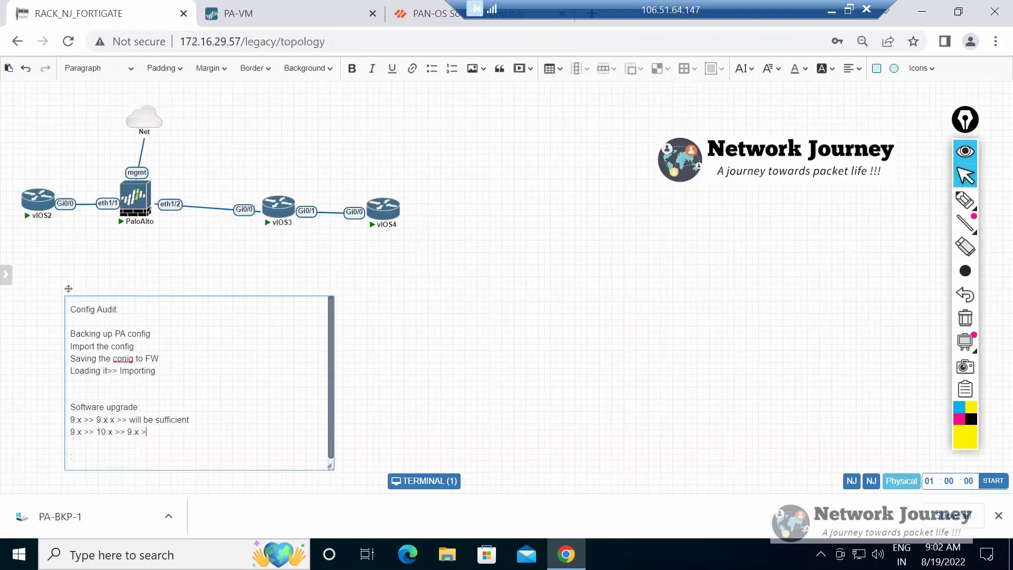
type("> 10")
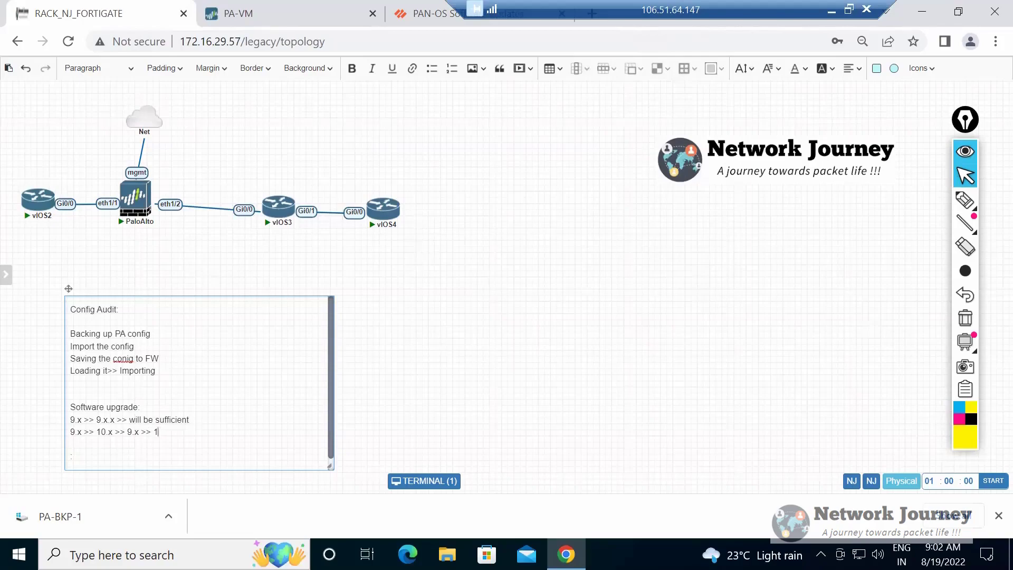
type(".0")
type(">> 10.1. 5")
Mark the Software upgrade lines in the note with the yellow pen and undo the strokes.
left_click(956, 201)
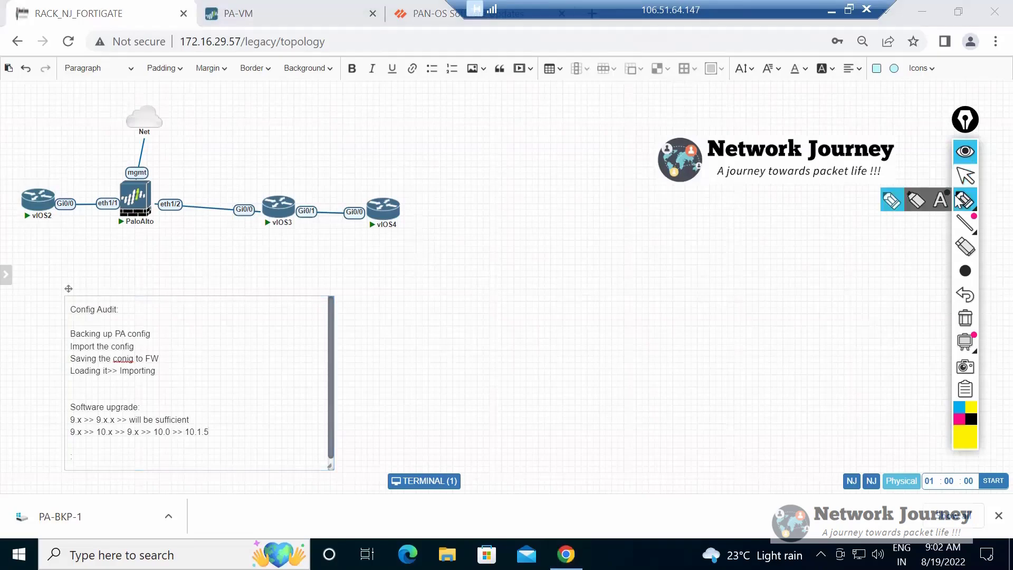
left_click_drag(124, 431, 201, 436)
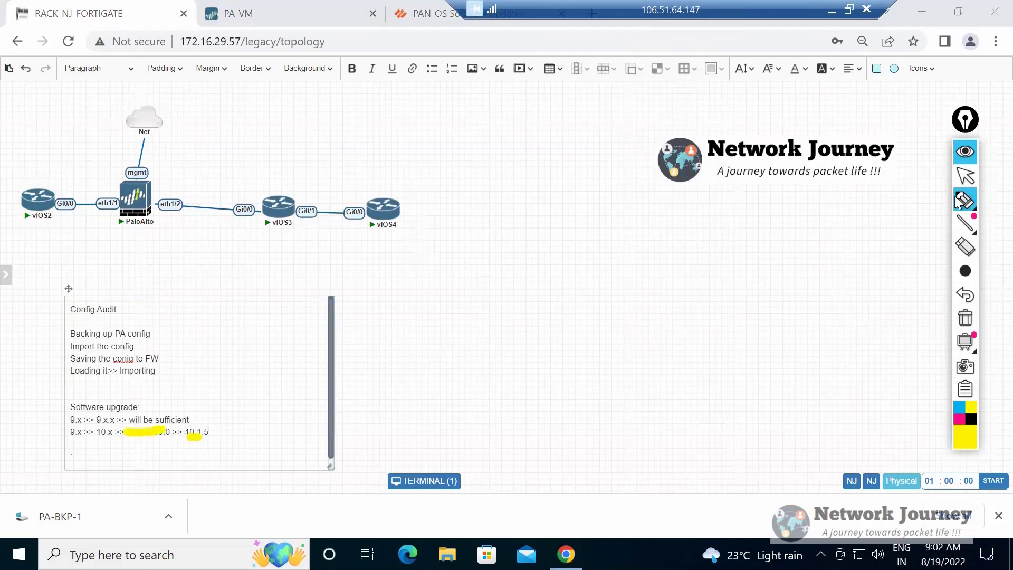
mouse_move(205, 433)
left_mouse_down()
mouse_move(187, 456)
mouse_move(110, 392)
mouse_move(206, 445)
left_mouse_up()
left_click(241, 430)
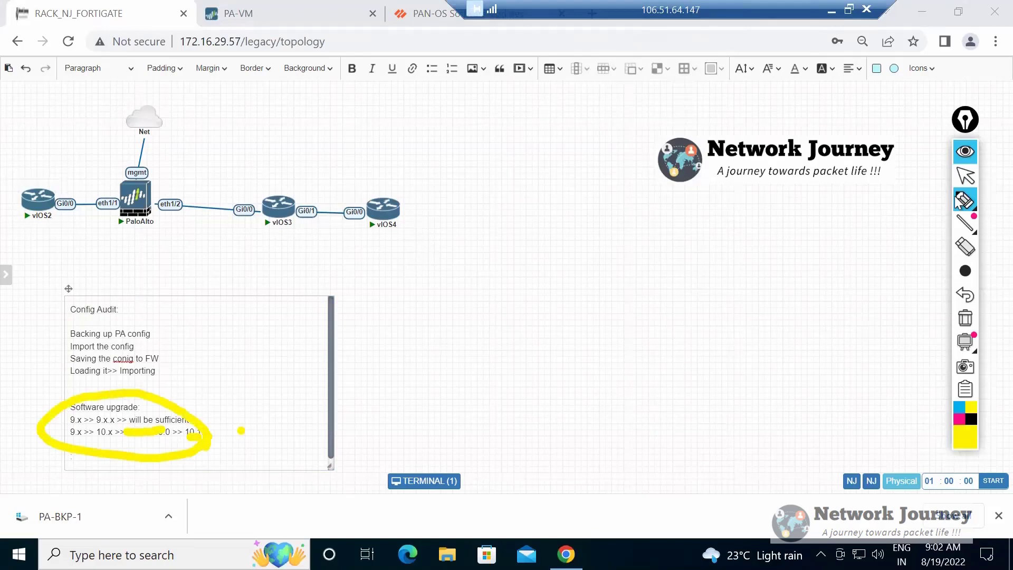
key("ctrl+z")
key("ctrl+z")
key("ctrl+z")
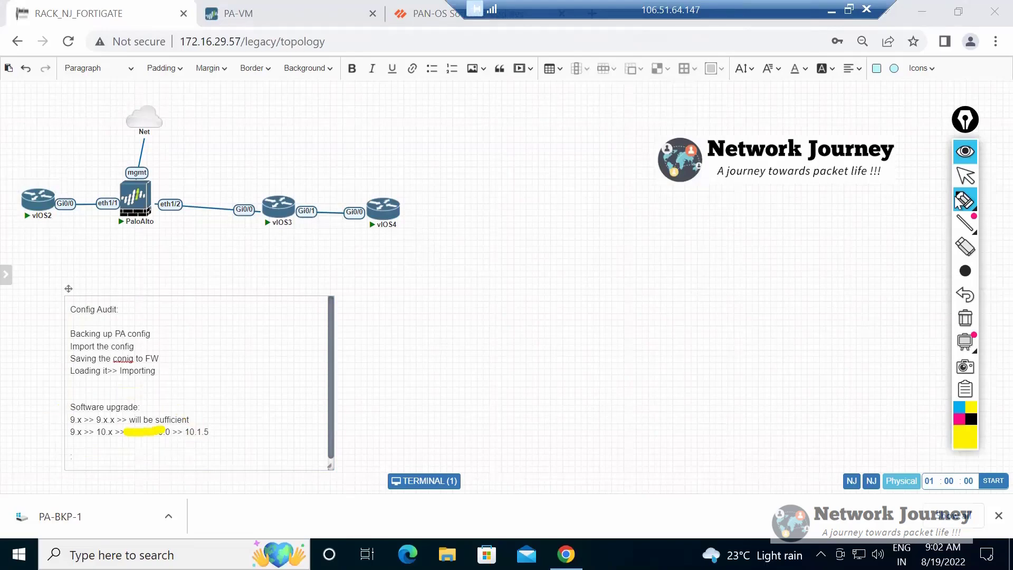
Draw a yellow arrow from the PaloAlto firewall towards Net with marks below, erase the annotations, and return to the pointer.
left_click_drag(158, 145, 158, 188)
left_click_drag(151, 154, 176, 150)
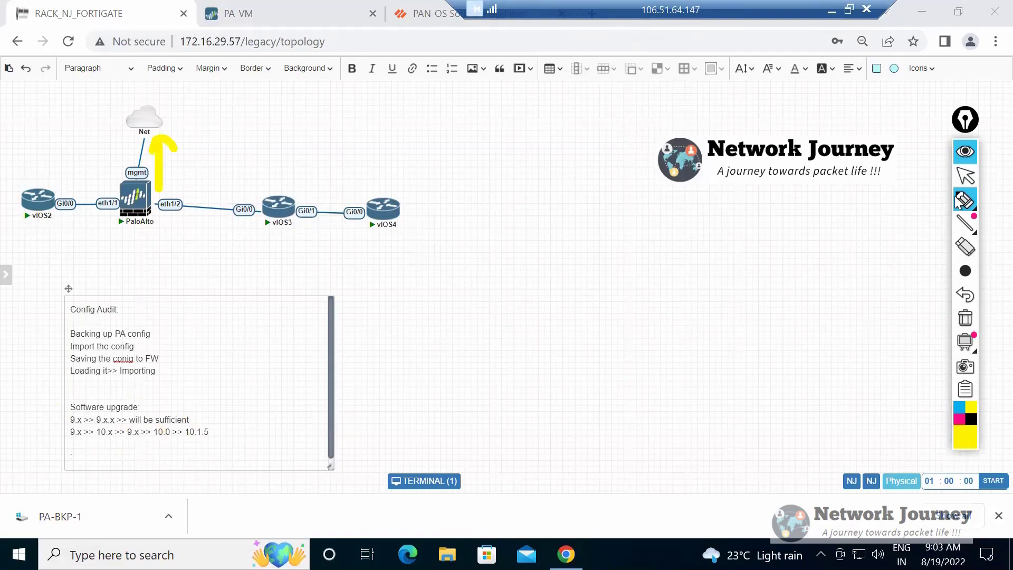
left_click_drag(210, 237, 215, 249)
left_click_drag(141, 221, 139, 260)
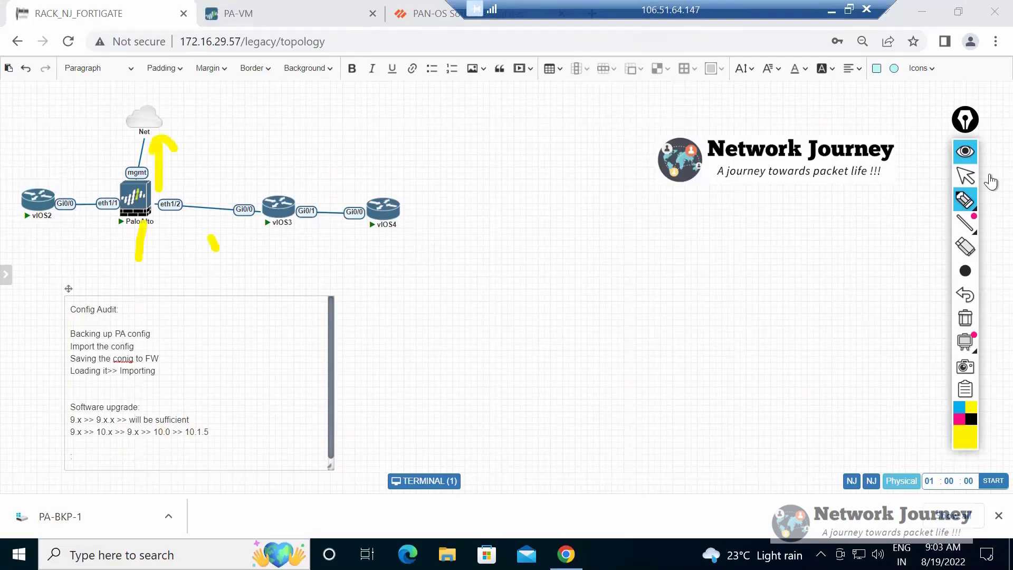
left_click(965, 247)
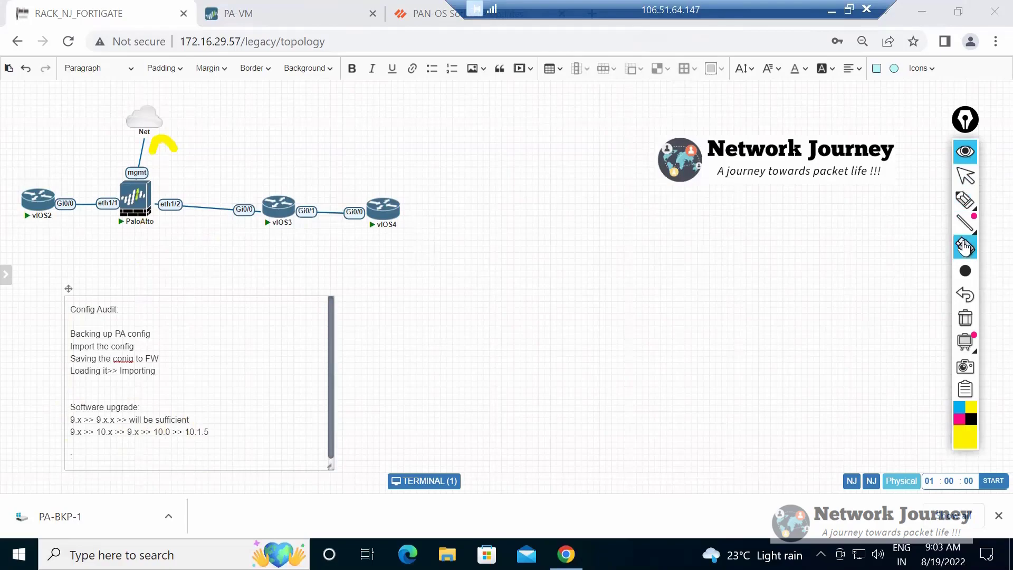
left_click(975, 180)
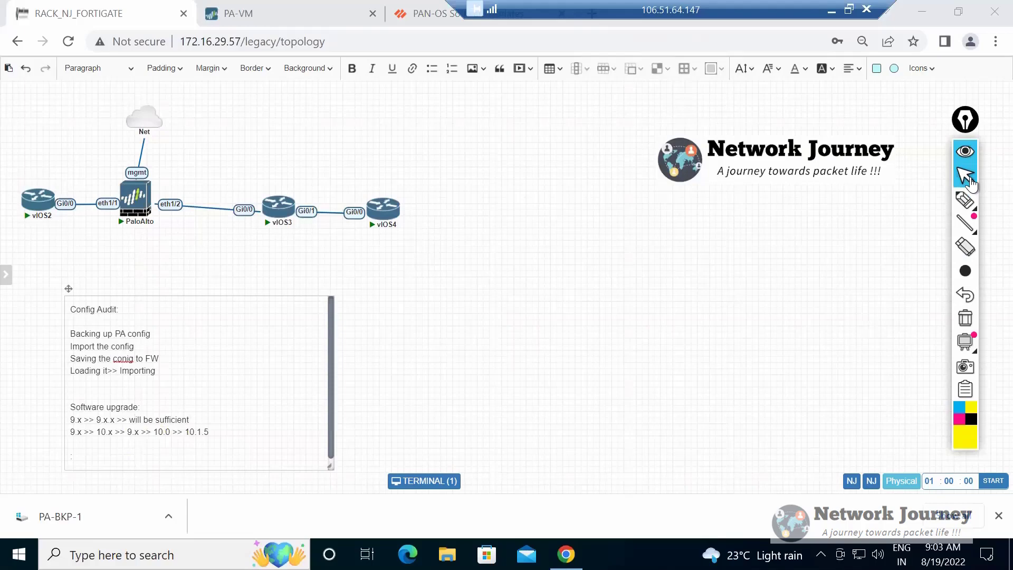
Replace the entire note text with the heading "Panorama :" and start a new line below it.
left_click(72, 383)
left_click_drag(72, 382, 211, 457)
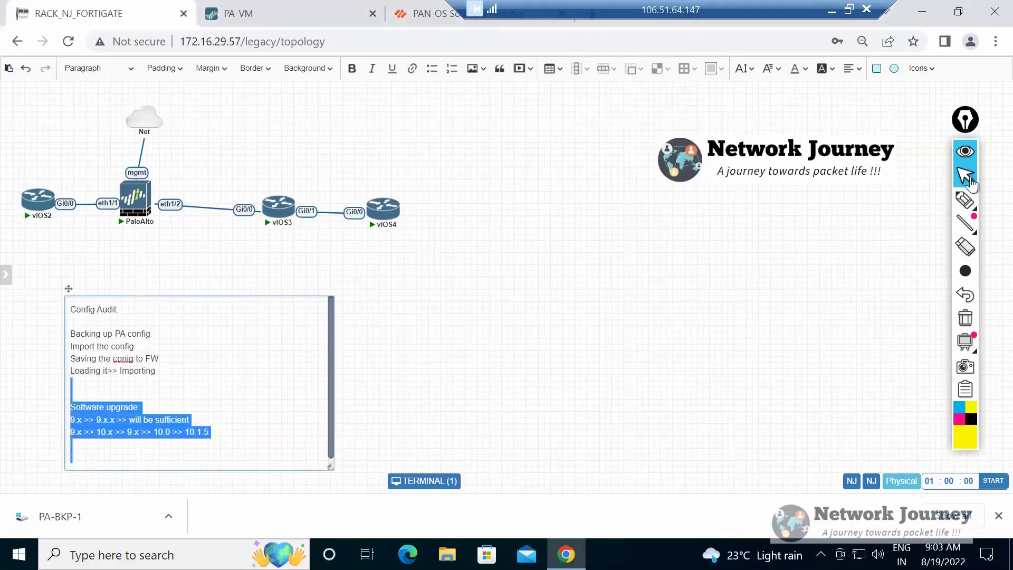
left_click(211, 456)
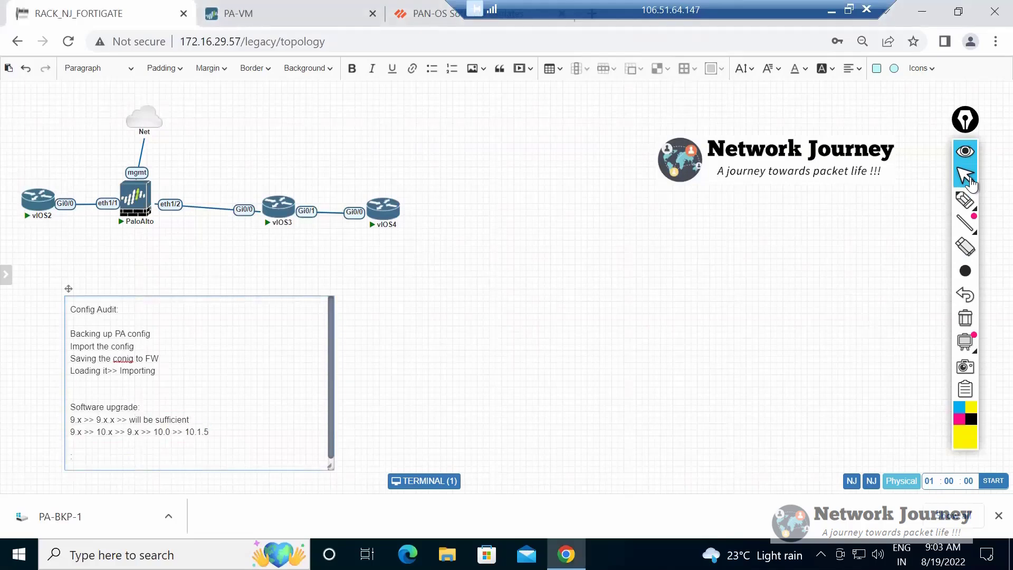
key("ctrl+a")
key("BackSpace")
type("Panorama")
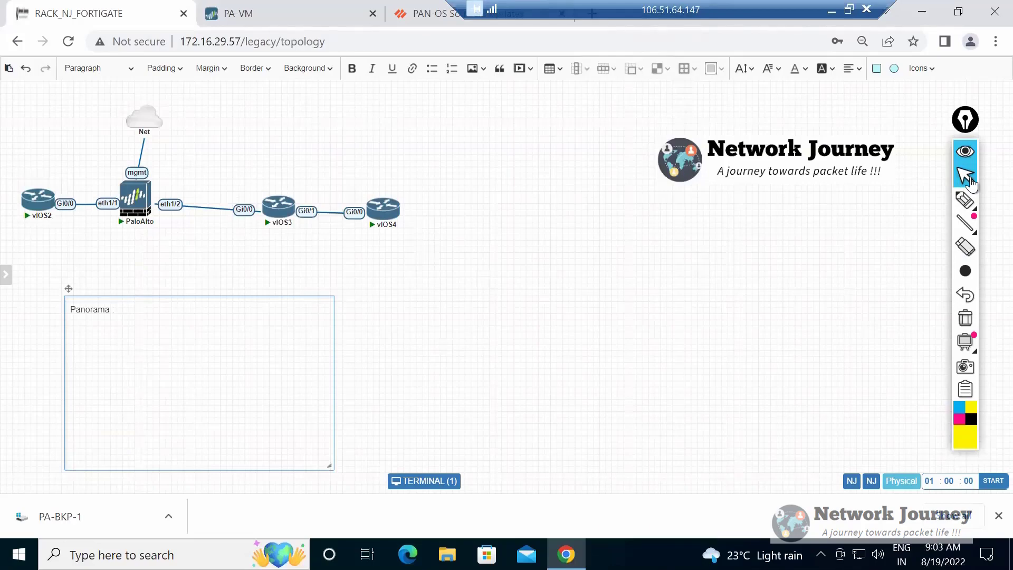
type(":")
key("Return")
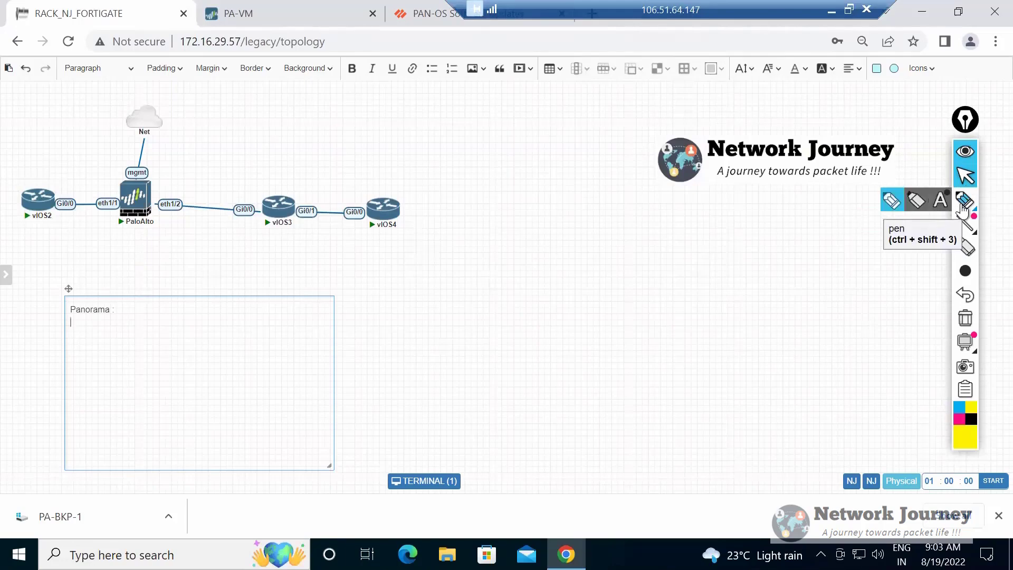
Set the annotation pen to the smallest stroke size and return to the pointer.
mouse_move(963, 226)
mouse_move(962, 270)
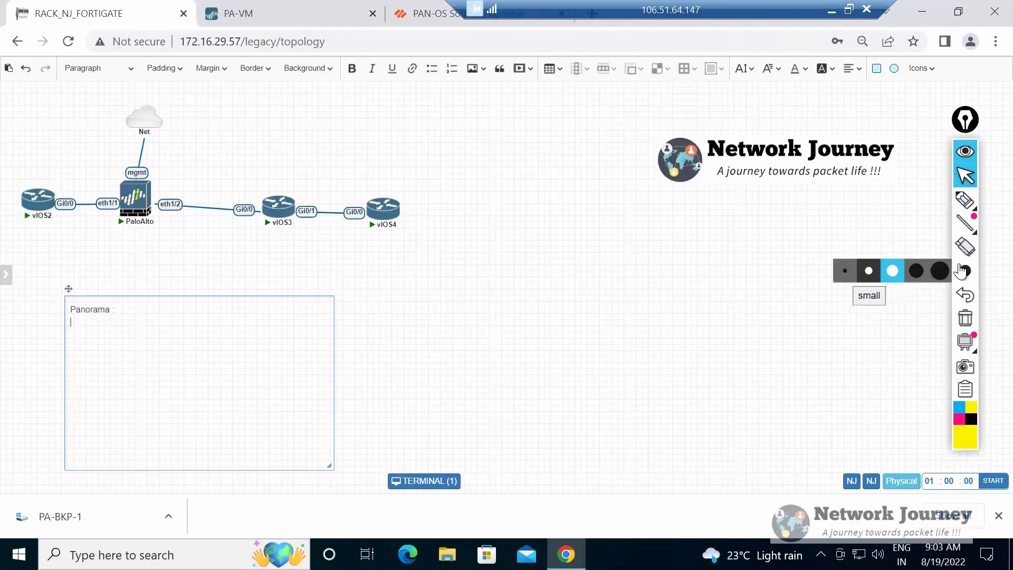
left_click(845, 271)
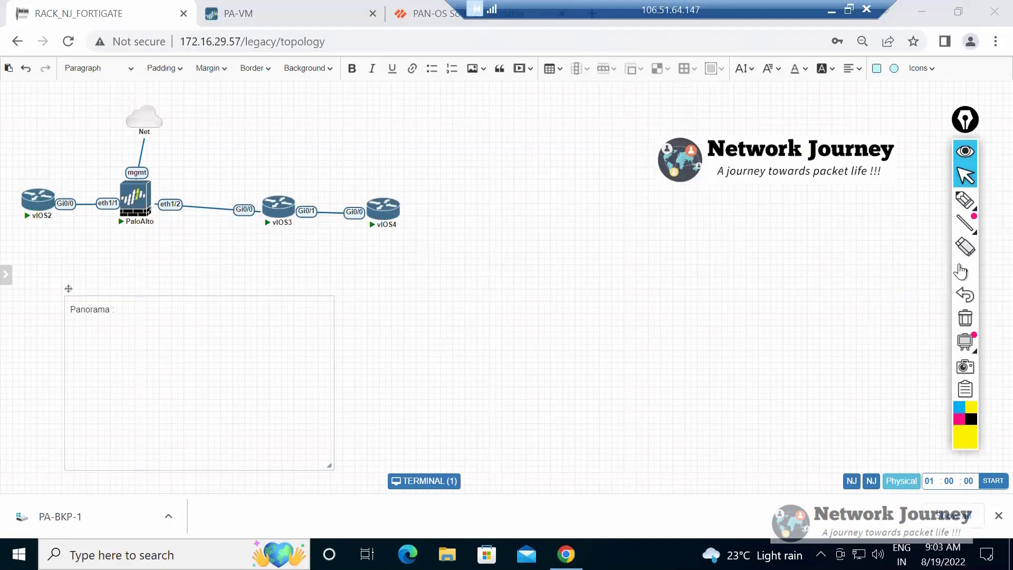
left_click(964, 206)
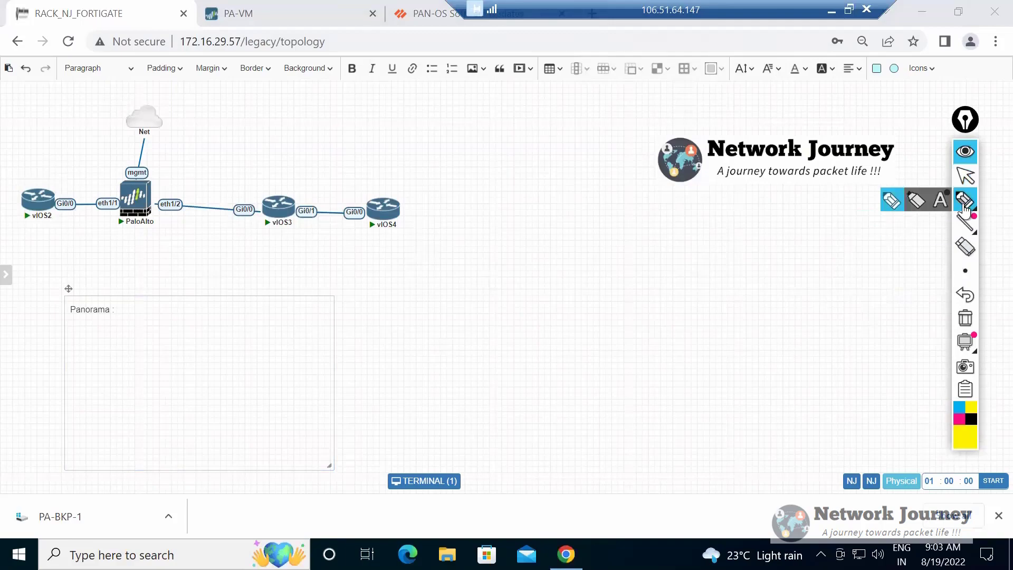
left_click(963, 177)
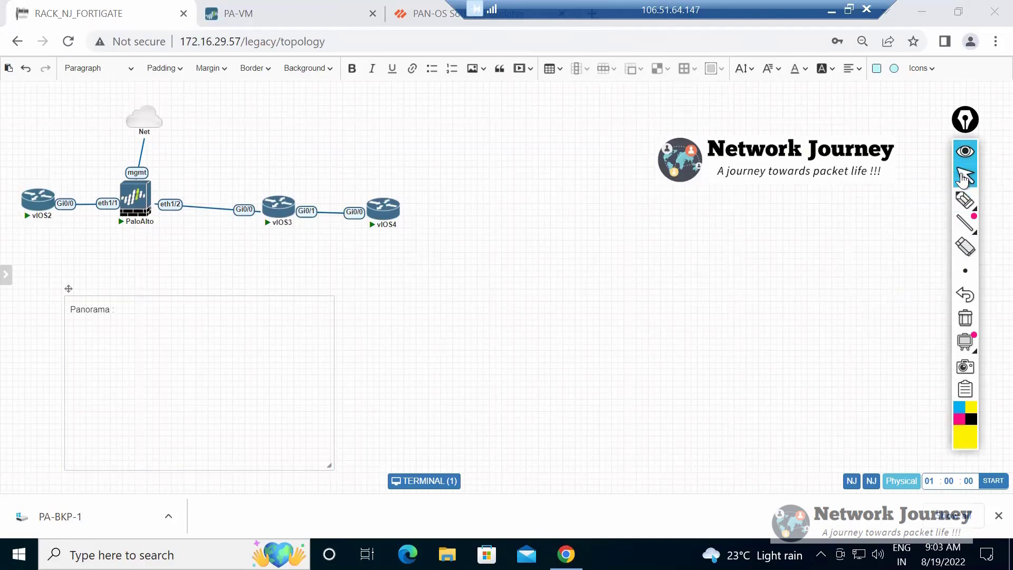
Write "Collectively managing multiple PA FW at ease." under the Panorama heading and start a new line.
type("Cole")
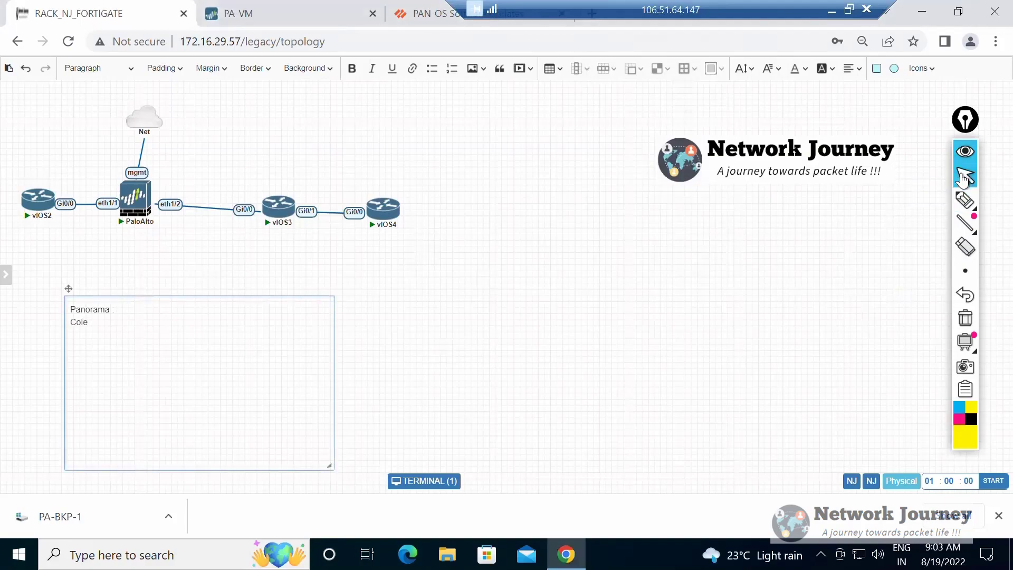
key("BackSpace")
type("lectively managing multiple PA FW ")
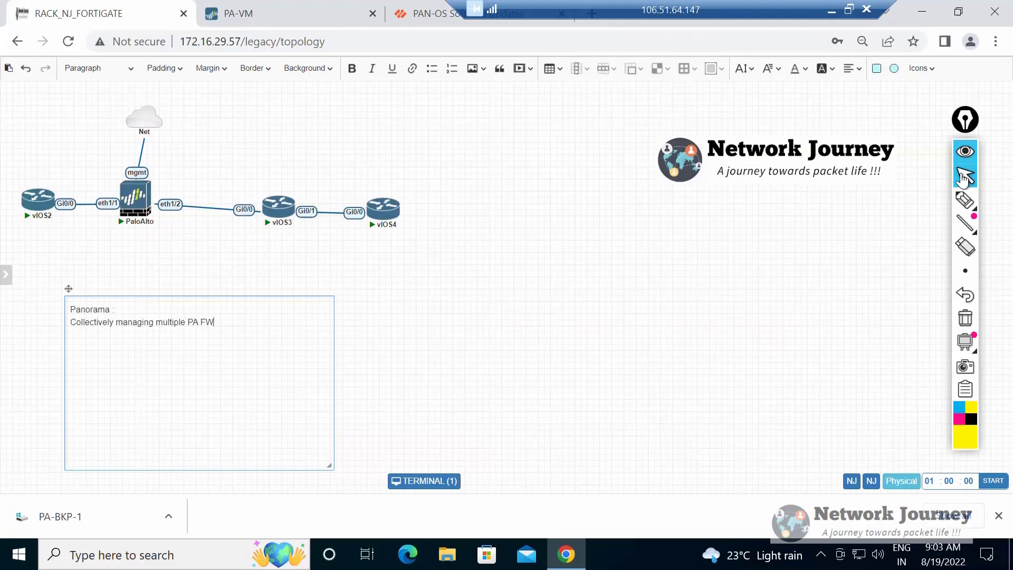
type("at ease.")
key("Return")
Insert "configs of" before "multiple" in the Panorama sentence and return to the empty line below it.
key("ctrl+Left")
type("configs of")
key("End")
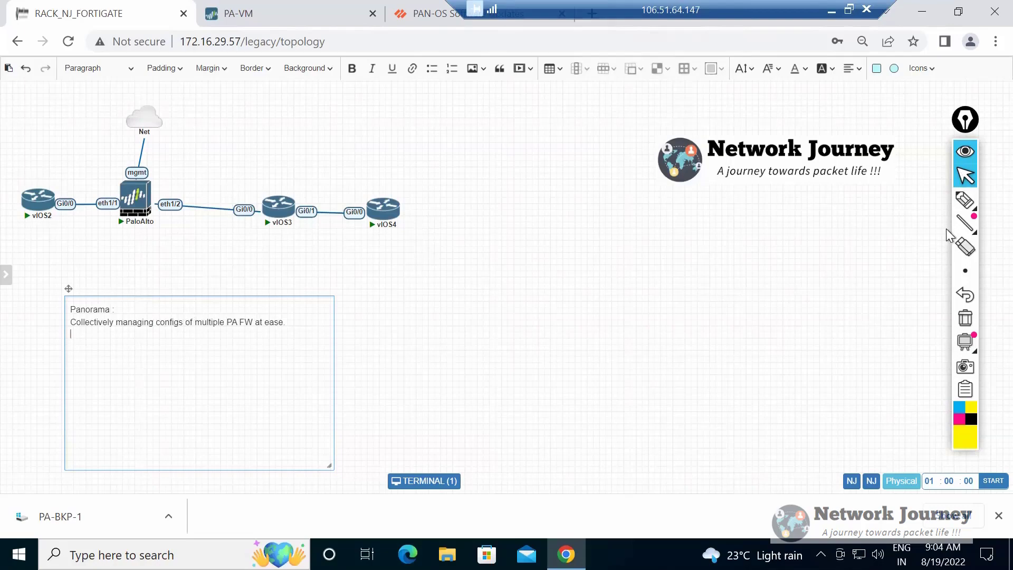
Sketch a second firewall site in yellow below the PaloAlto node: a square with a line to a circle on each side.
left_click(966, 206)
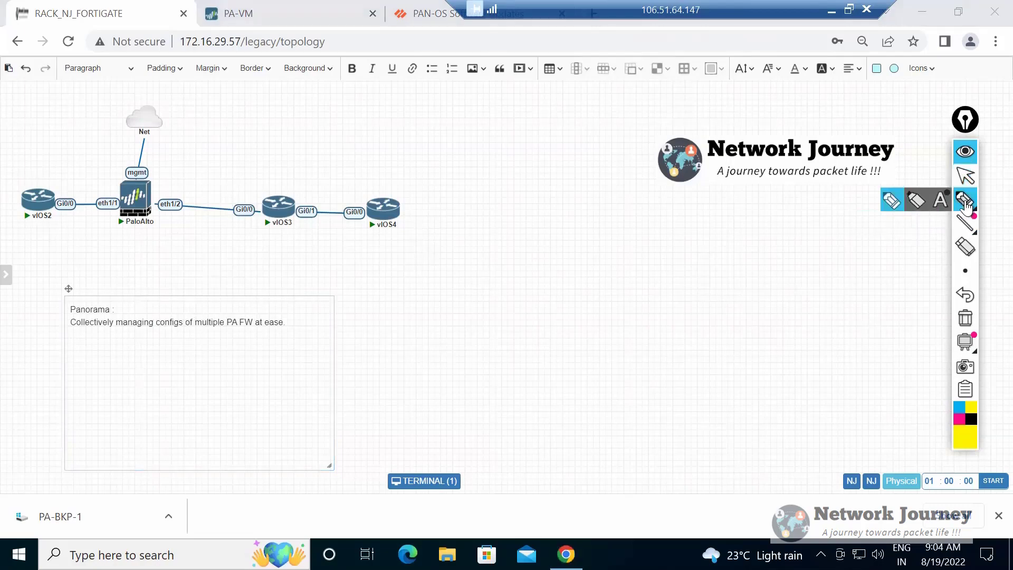
mouse_move(125, 247)
left_mouse_down()
mouse_move(127, 268)
mouse_move(172, 276)
mouse_move(147, 242)
mouse_move(126, 252)
left_mouse_up()
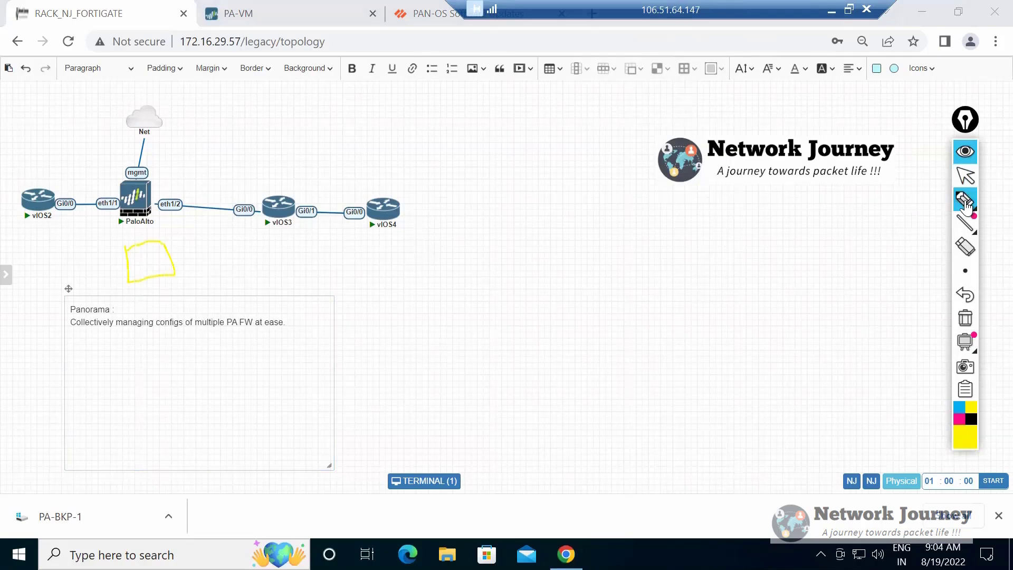
mouse_move(189, 260)
left_mouse_down()
mouse_move(255, 267)
mouse_move(276, 253)
left_mouse_up()
mouse_move(105, 258)
left_mouse_down()
mouse_move(32, 253)
mouse_move(41, 263)
left_mouse_up()
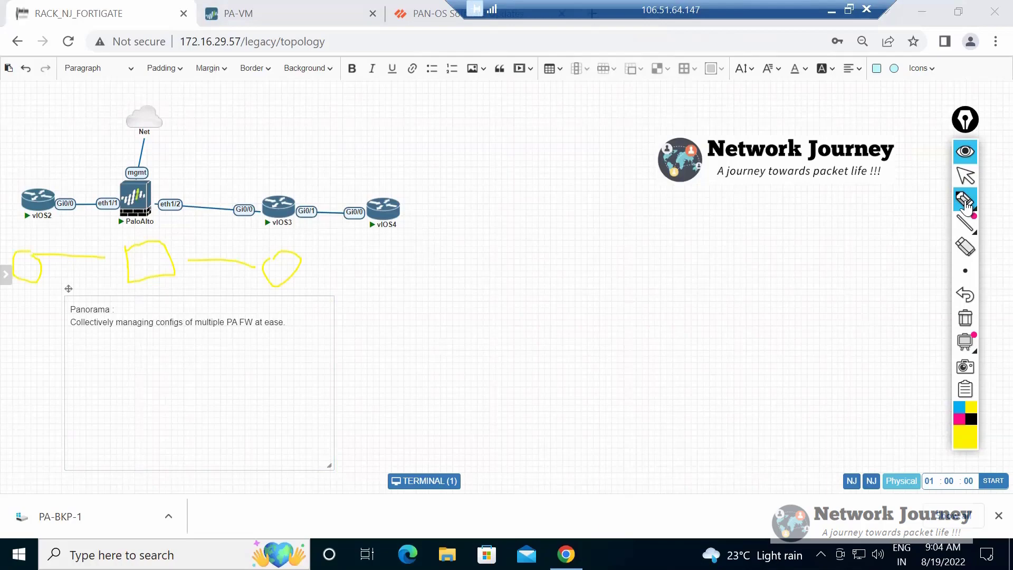
Sketch a third firewall site in yellow beside the note as a diamond with a circle inside.
left_click_drag(363, 273, 385, 307)
left_click_drag(401, 268, 393, 273)
mouse_move(400, 349)
left_mouse_down()
mouse_move(430, 240)
mouse_move(353, 280)
left_mouse_up()
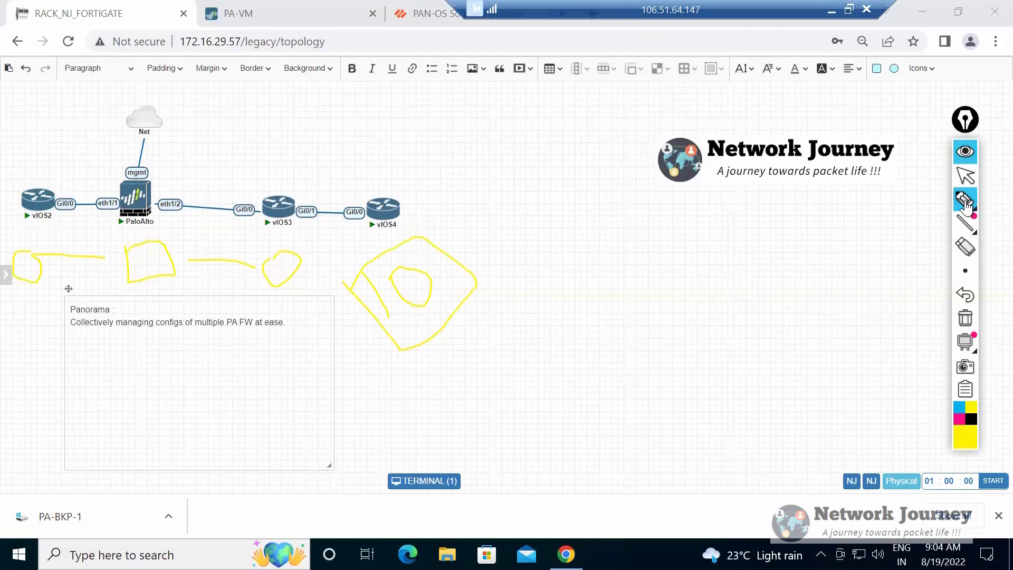
Draw a yellow check mark beside the PaloAlto node and each of the two sketched sites, and return to the pointer.
left_click_drag(159, 178, 187, 159)
left_click_drag(186, 239, 216, 205)
left_click_drag(479, 243, 498, 231)
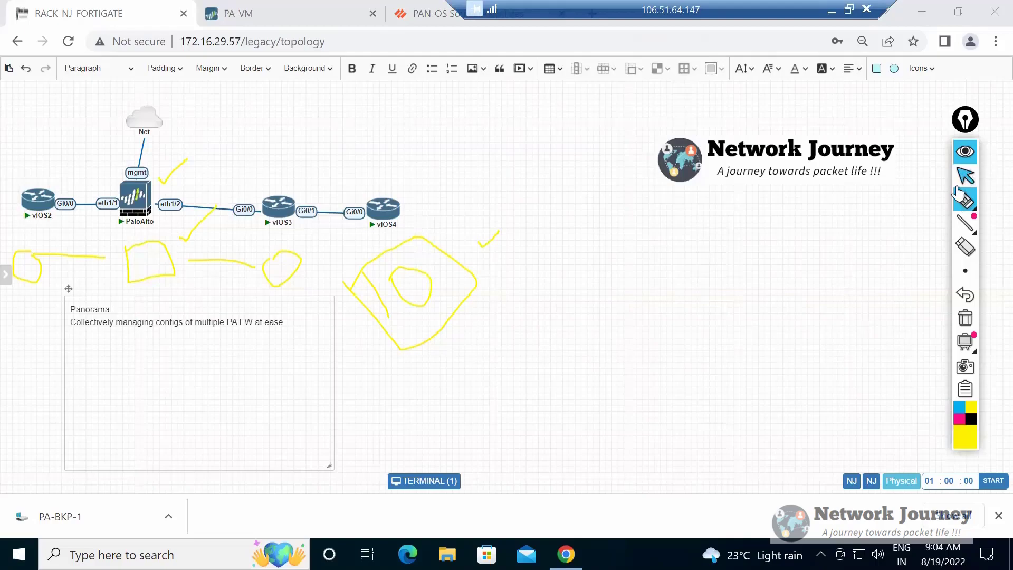
left_click(964, 180)
Add the line "Configuring 10 same rules on 10 diff FWs" to the Panorama note, leaving a blank line above it.
type("Confi")
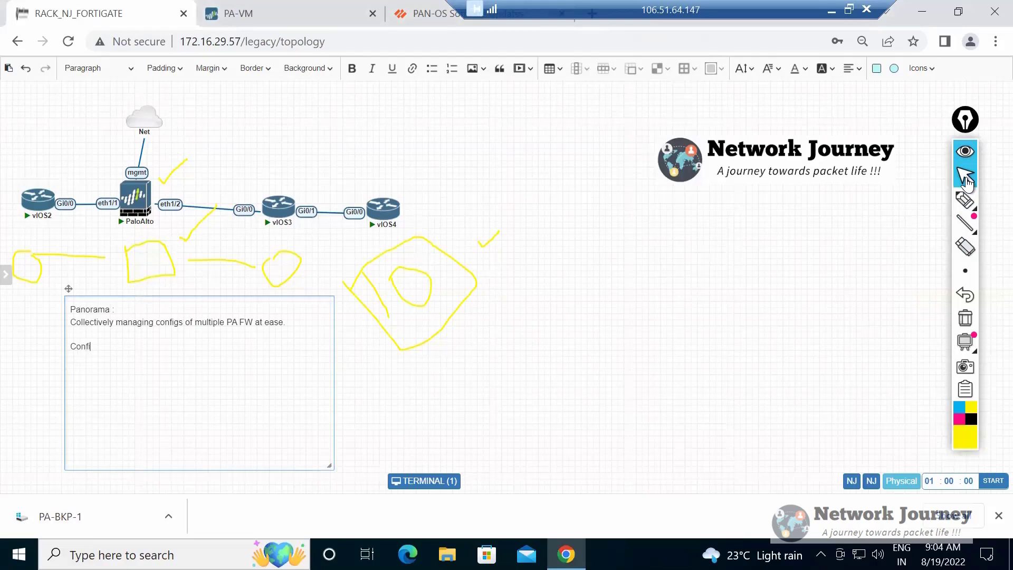
type("guring 10 rules same rules")
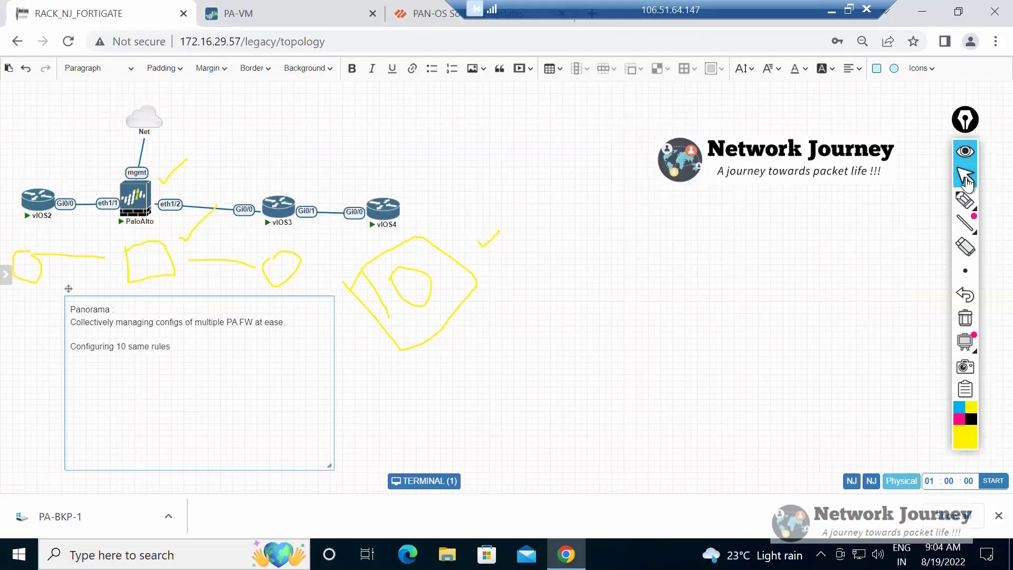
type(" on 10 diff FWs")
Hide the yellow annotations and show them again.
mouse_move(968, 210)
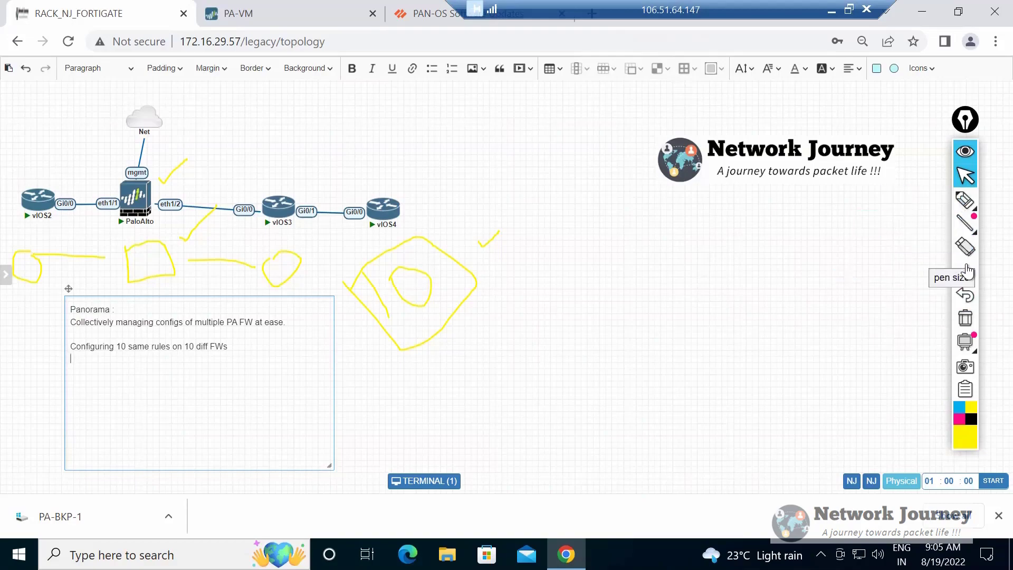
mouse_move(963, 271)
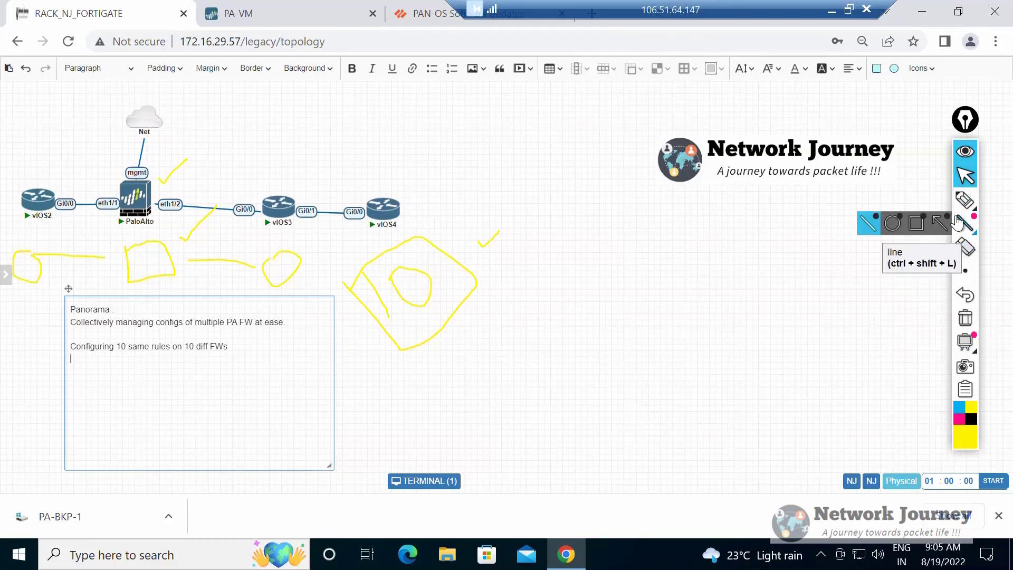
mouse_move(960, 228)
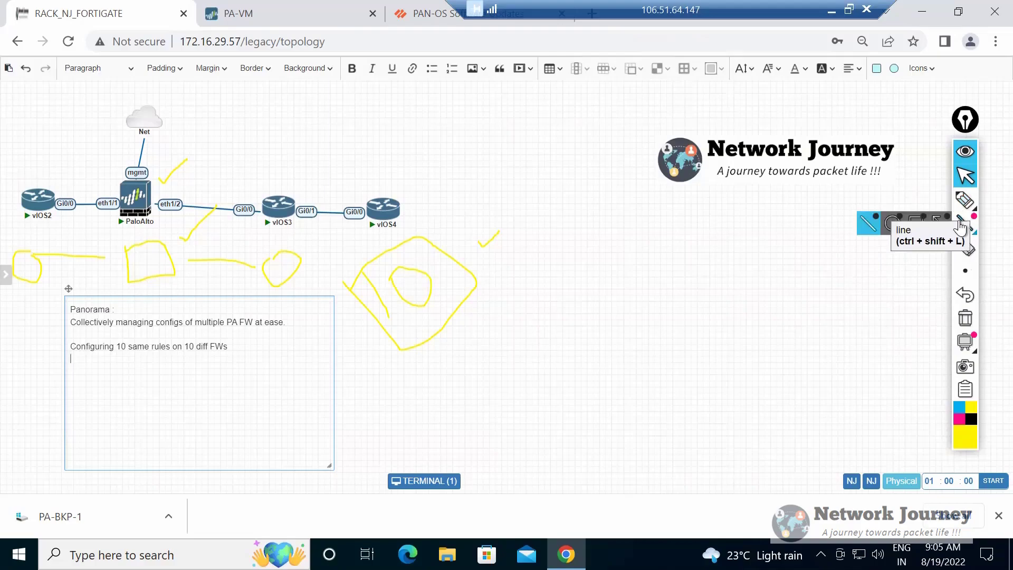
left_click(964, 153)
left_click(964, 152)
left_click(965, 153)
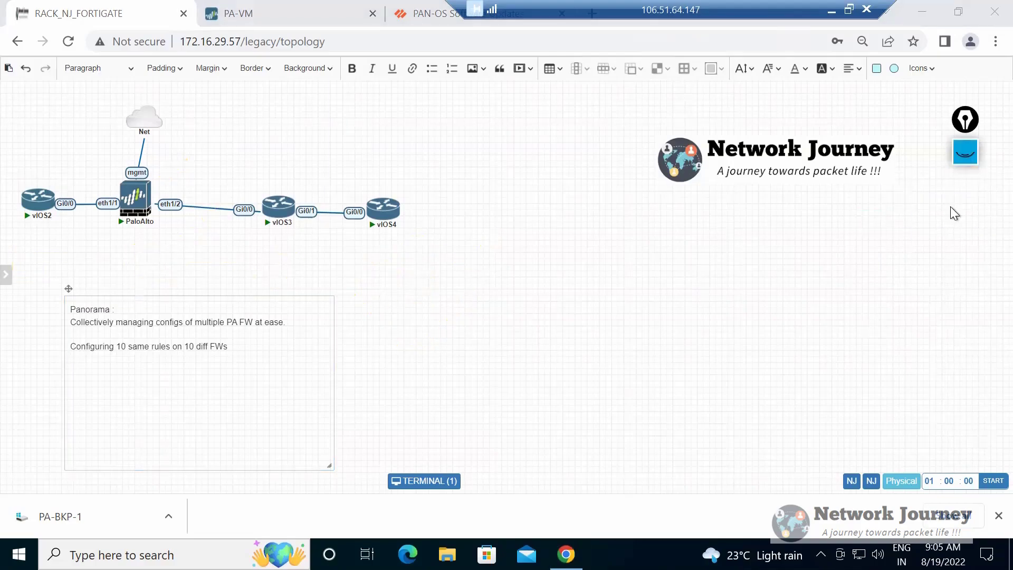
left_click(959, 162)
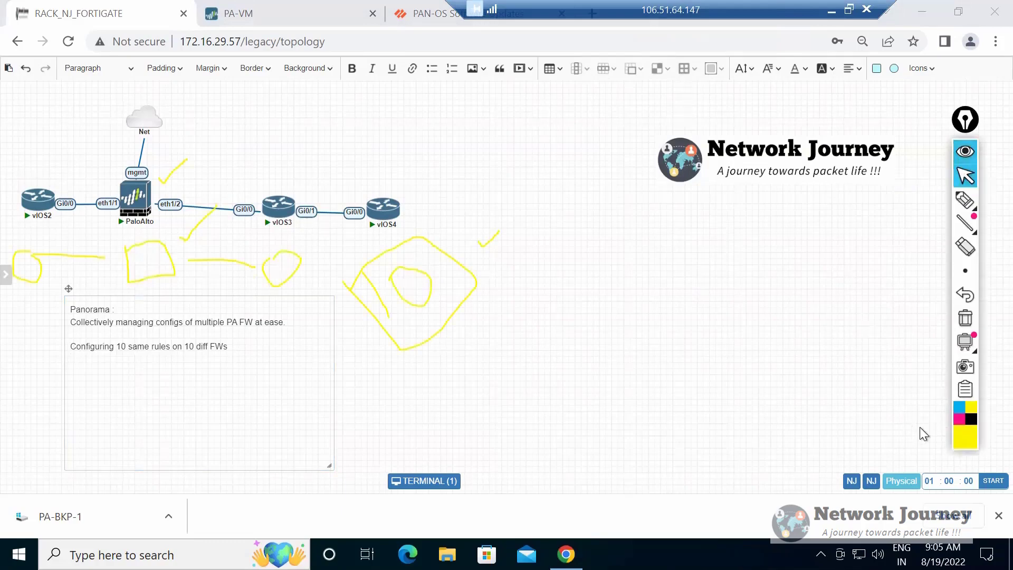
Change the annotation pen to blue, draw a hooked stroke over the yellow diamond, and return to the pointer.
left_click(959, 410)
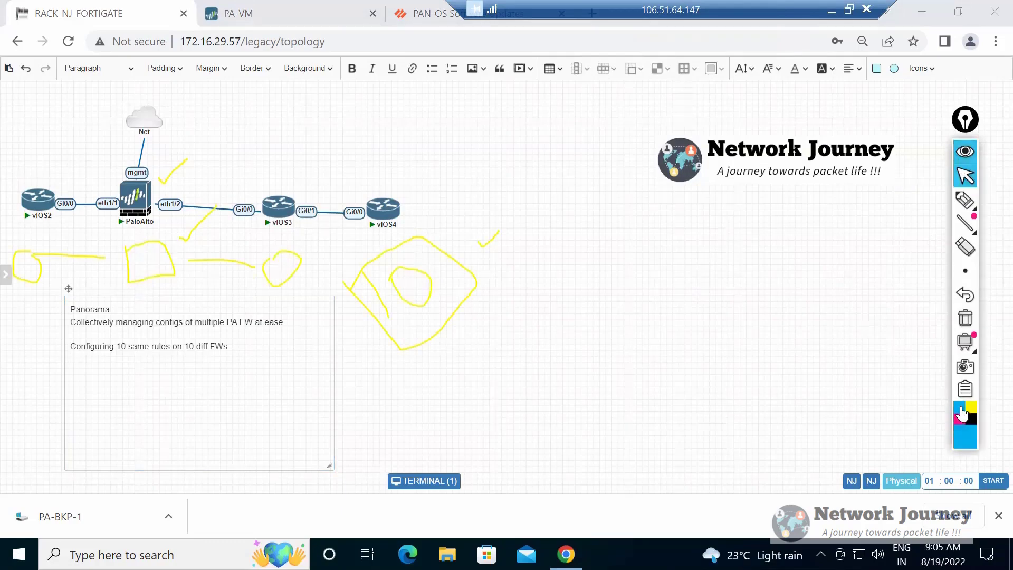
left_click(964, 199)
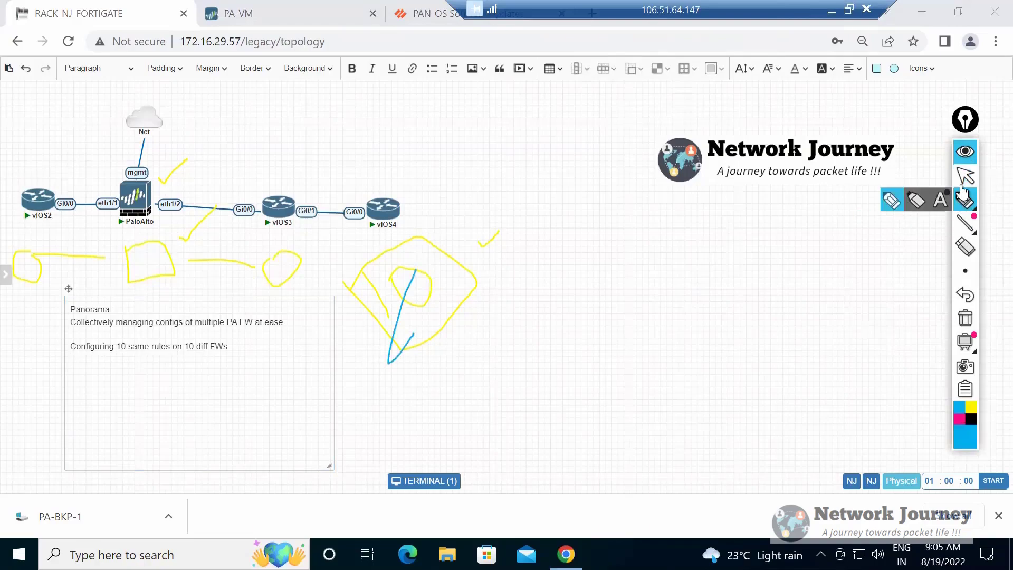
left_click(964, 181)
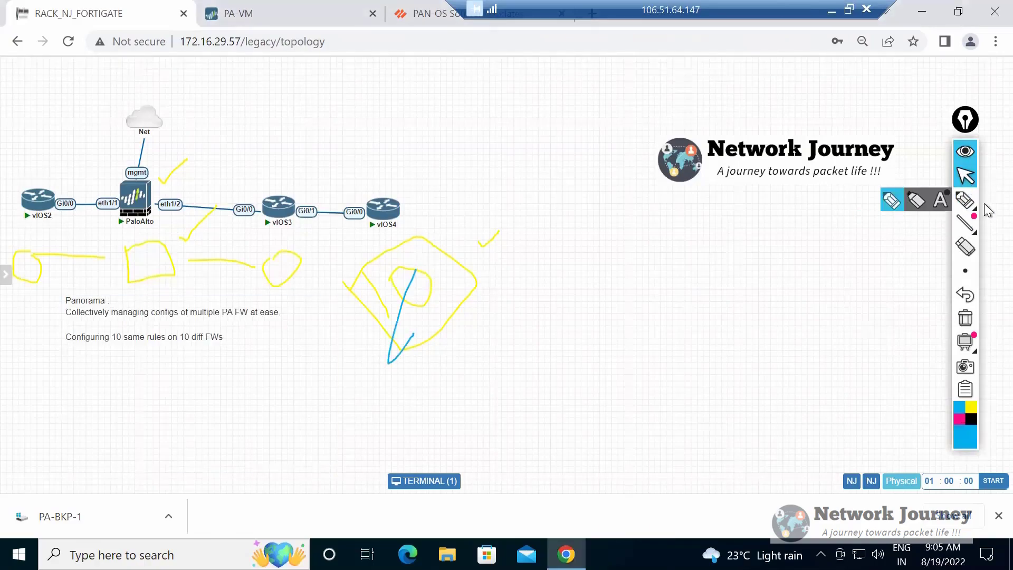
Erase the diamond sketch with its circle, check mark and blue stroke, and return to the pointer.
left_click(957, 256)
left_click_drag(488, 240, 369, 295)
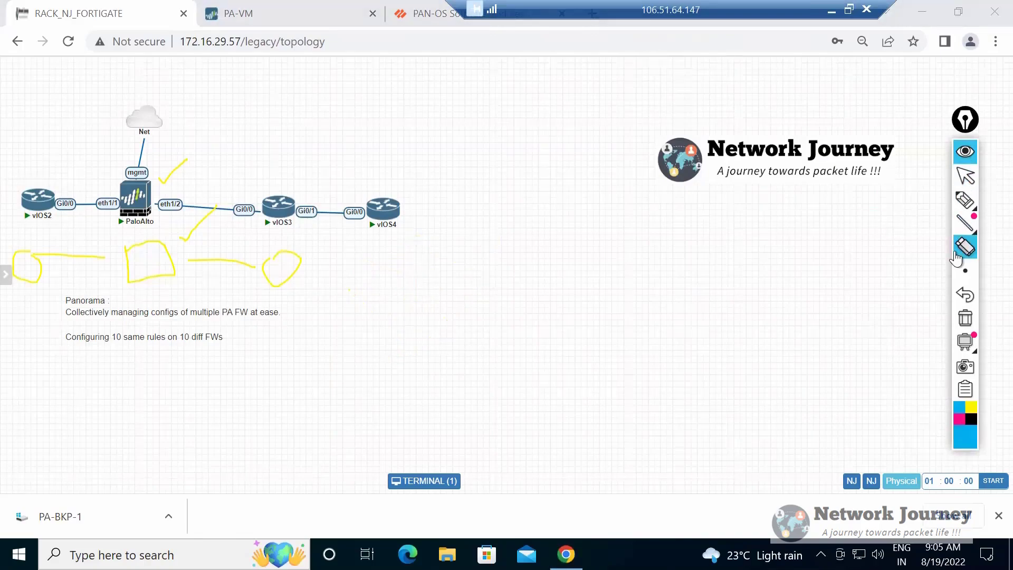
left_click(968, 182)
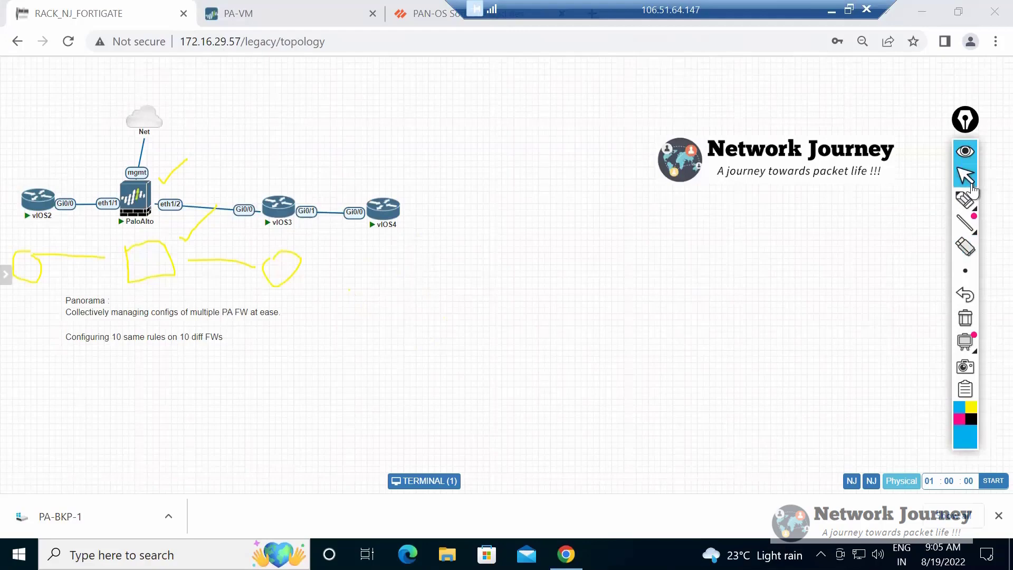
Open the Panorama note for editing at the end of the line "Configuring 10 same rules on 10 diff FWs".
double_click(211, 337)
left_click_drag(228, 347, 223, 346)
left_click(229, 346)
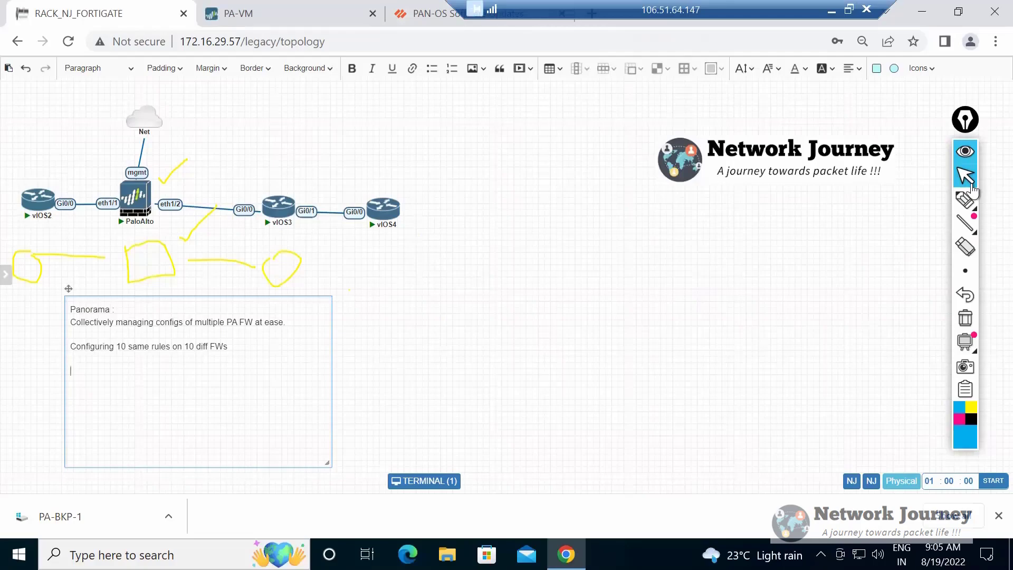
Add the entry "Device groups >>" below the line about configuring 10 same rules in the Panorama note.
type("Device groups >>")
On the PA-VM firewall page, draw a blue bracket over Policies and Objects and label it DG.
key("ctrl+Tab")
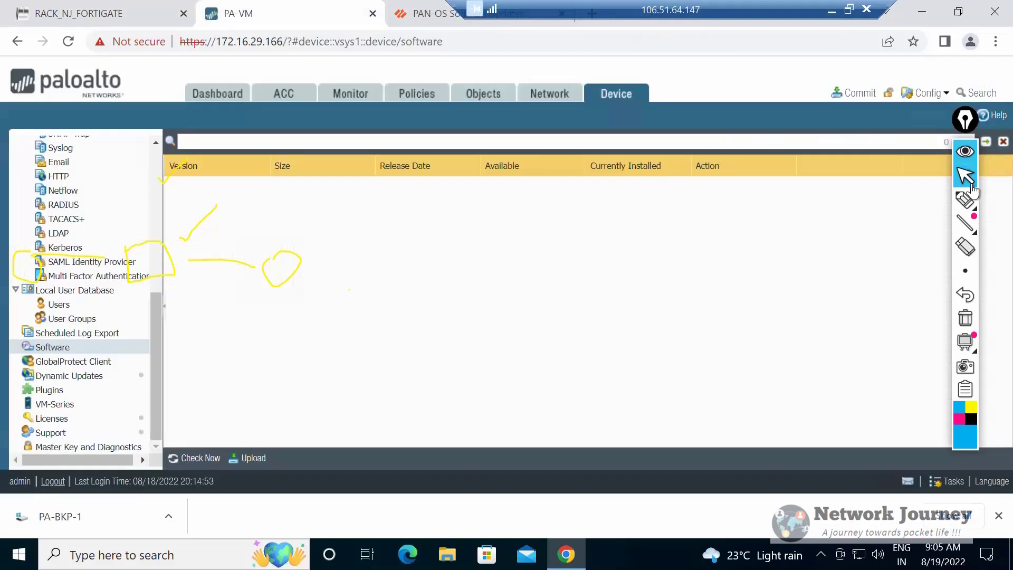
left_click(963, 200)
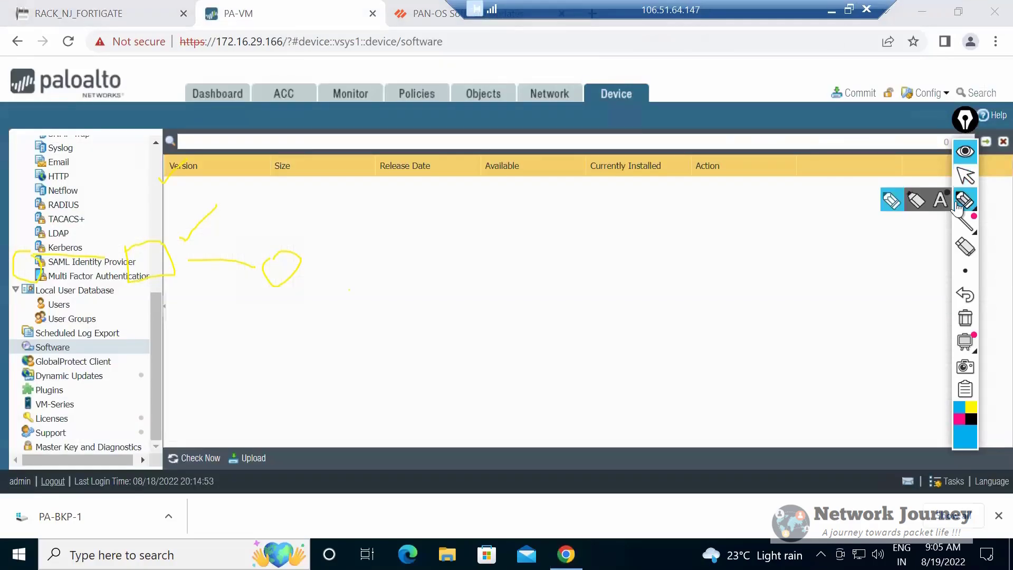
left_click(957, 206)
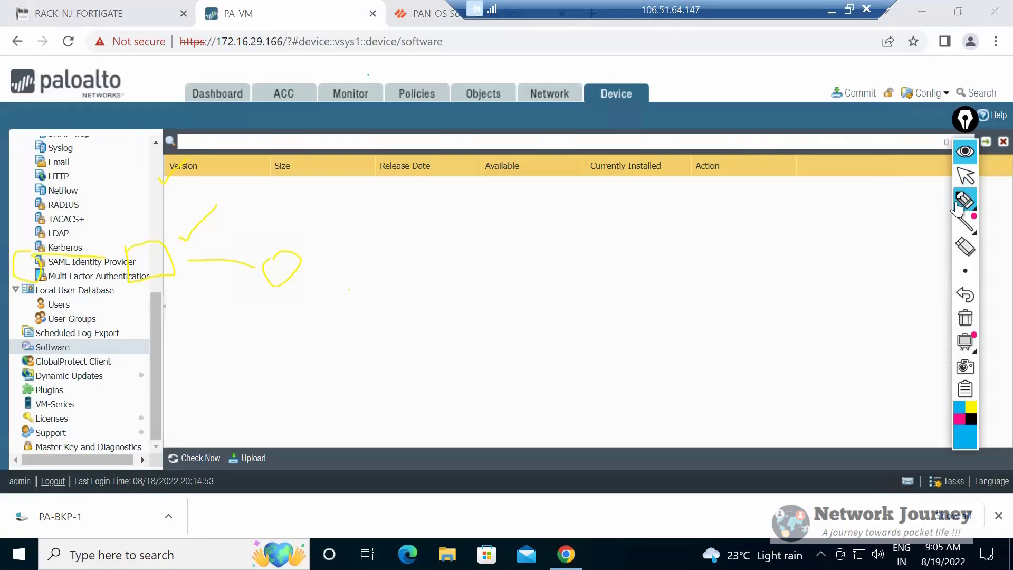
mouse_move(401, 81)
left_mouse_down()
mouse_move(467, 65)
mouse_move(471, 83)
mouse_move(449, 52)
left_mouse_up()
mouse_move(452, 45)
left_mouse_down()
mouse_move(457, 34)
mouse_move(492, 47)
mouse_move(494, 35)
left_mouse_up()
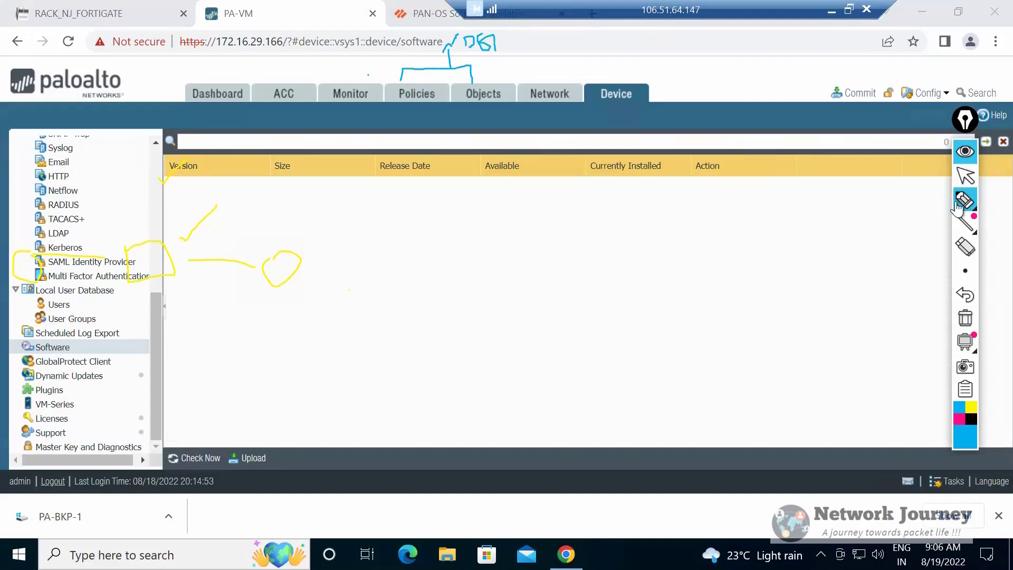
Draw a blue bracket over Network and Device, label it T, and return to the pointer.
mouse_move(531, 77)
left_mouse_down()
mouse_move(564, 64)
mouse_move(611, 85)
left_mouse_up()
left_click_drag(547, 30, 562, 20)
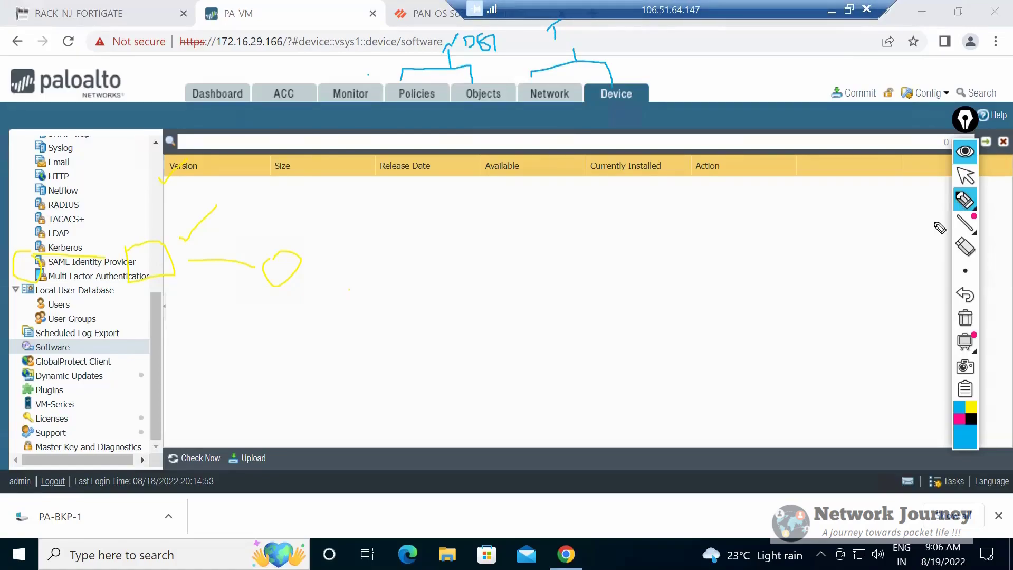
left_click(964, 176)
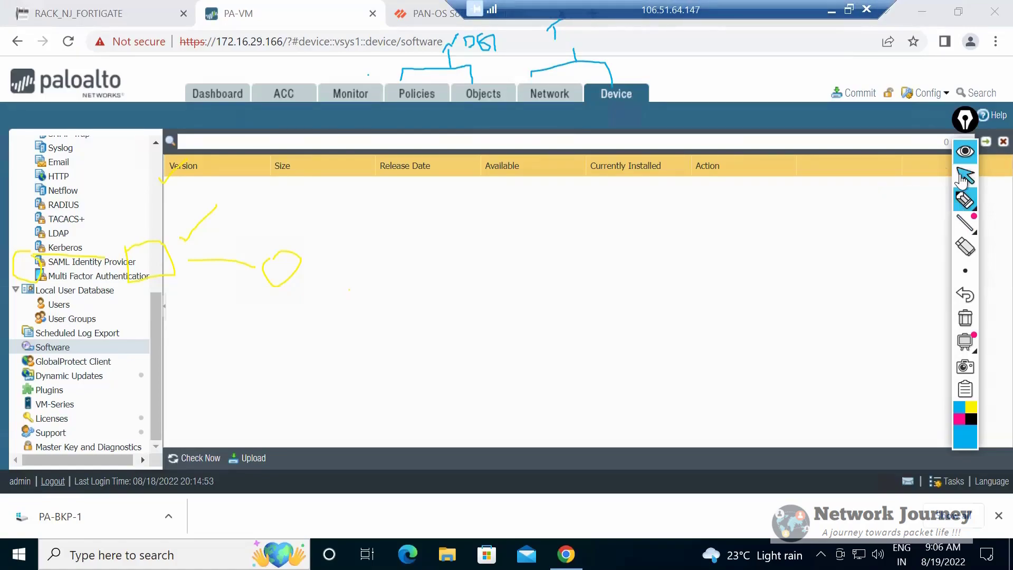
left_click(925, 173)
Back in the topology note, complete the Device groups line with "Grouping the FWs which is under Panorma MGMT".
key("ctrl+shift+Tab")
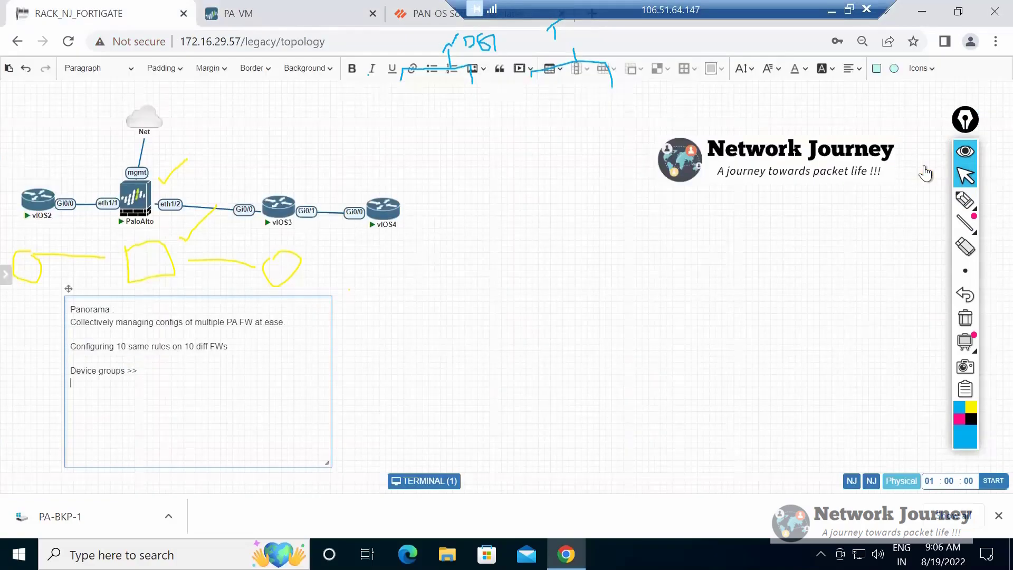
key("BackSpace")
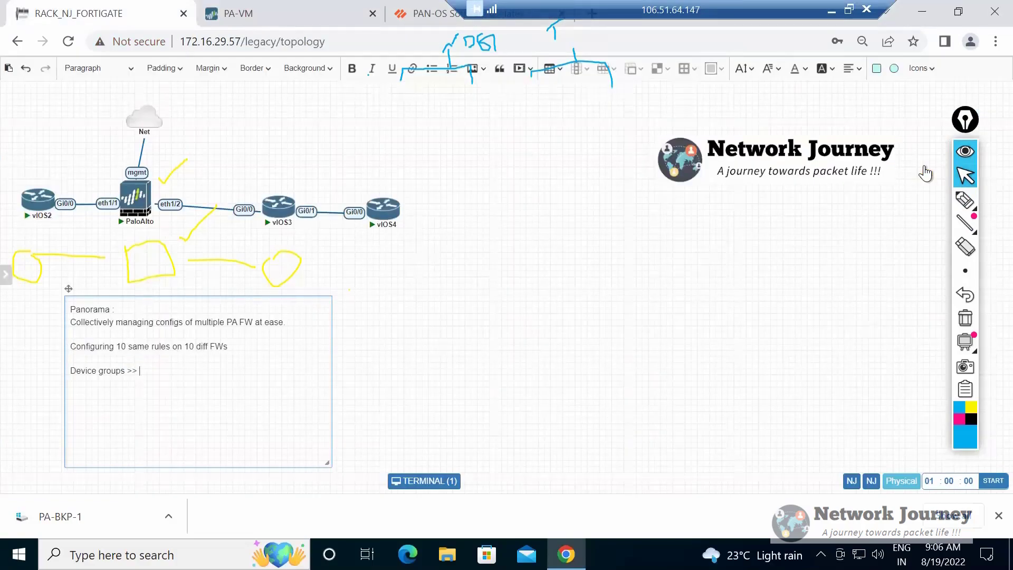
type("Grouping devices")
key("ctrl+shift+Left")
type("the FWs which is unde")
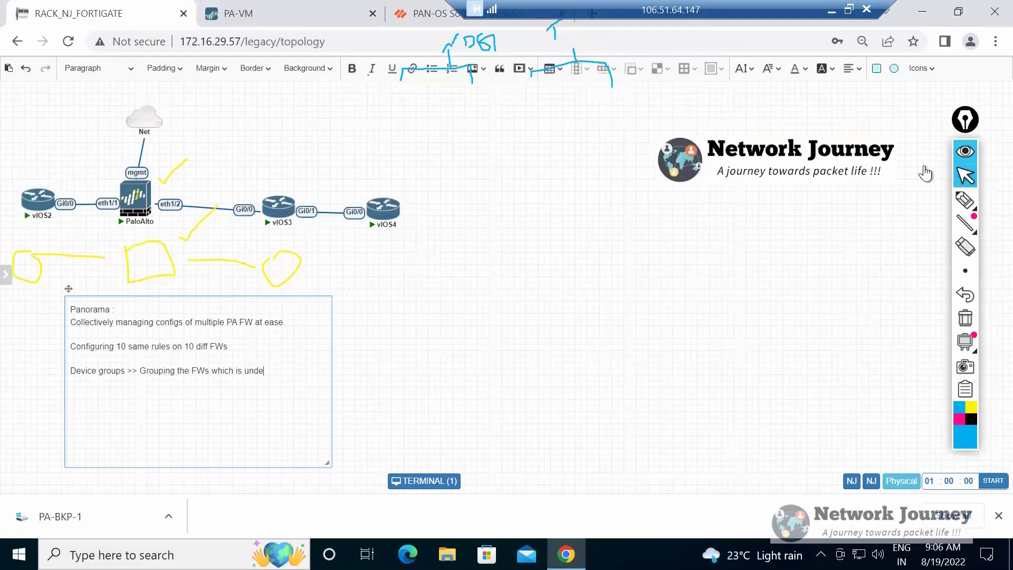
type("r Panorma M")
key("Return")
type("MGMT")
Start a device group hierarchy in the note: "Global DG", an indented "Regon based - A", and a further indented "FW- DG".
type("Global DG")
key("Return")
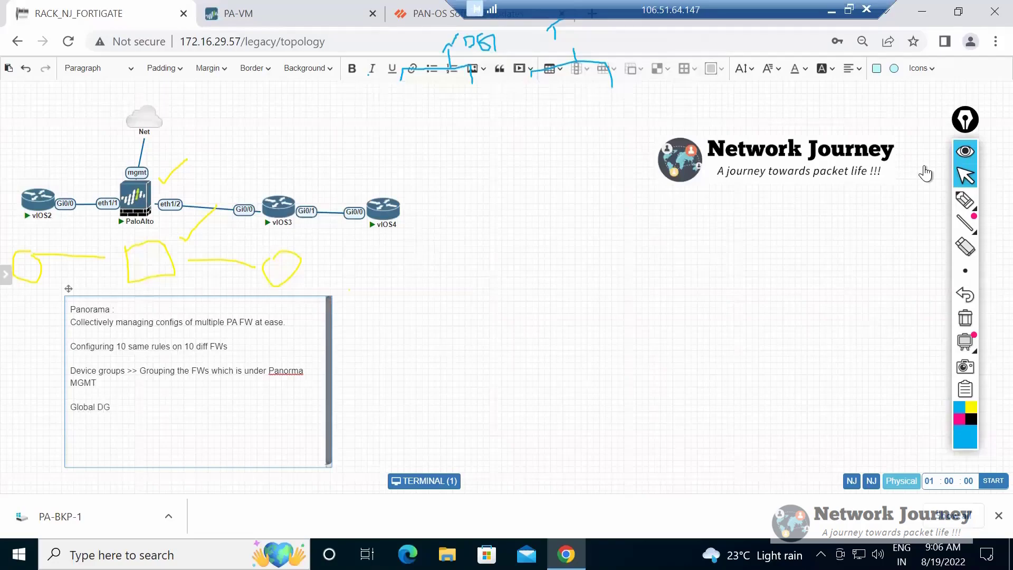
type("v")
key("BackSpace")
key("BackSpace")
type("Regon based - A")
key("Return")
type("FW- DG")
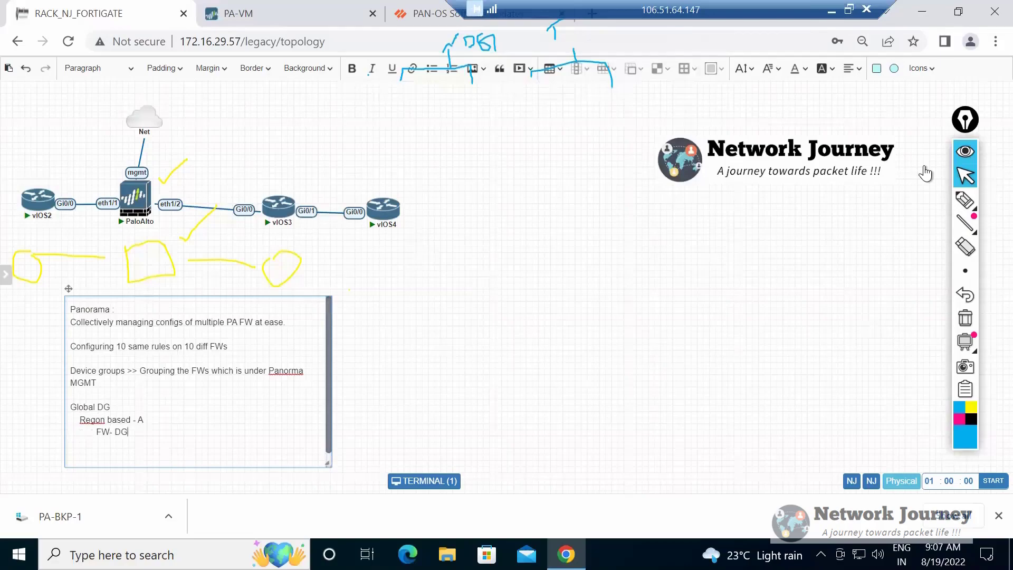
Extend the firewall entry to "FW- DG-A- US" and add "Region B" with "FW B- APAC" indented beneath it.
key("Return")
key("BackSpace")
type("-A")
key("Return")
type("Region B")
key("Return")
type("FW")
type(" B")
type("US")
type("APAC")
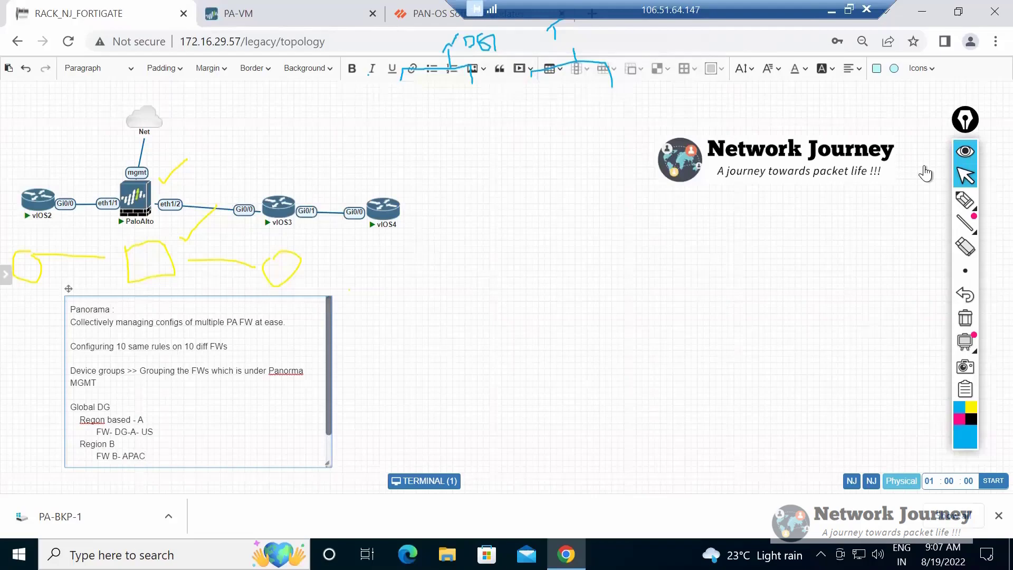
Number the groups: make the global group DG1 and prefix region A with "DG2-", Region B with "DG-2" and the US firewall with "DG-3".
type("1")
type("DG2")
type("-")
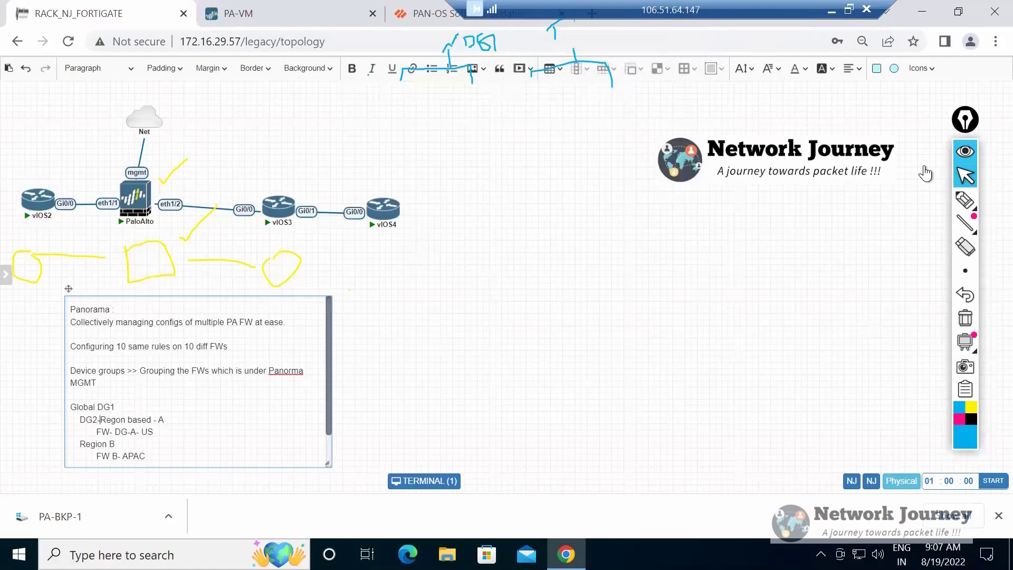
type("DG-2")
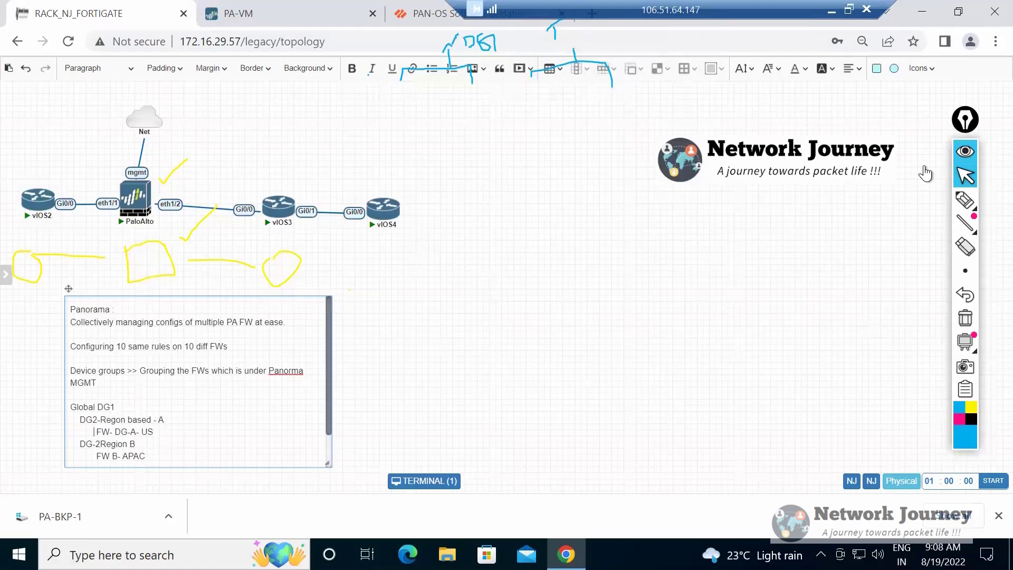
type("DG-3")
Highlight the Global DG1 line in the note, followed by the block of region and firewall entries beneath it.
key("shift+Left")
key("shift+Left")
key("shift+Left")
key("shift+Left")
key("shift+Left")
key("shift+Left")
key("shift+Left")
key("shift+Left")
key("shift+Left")
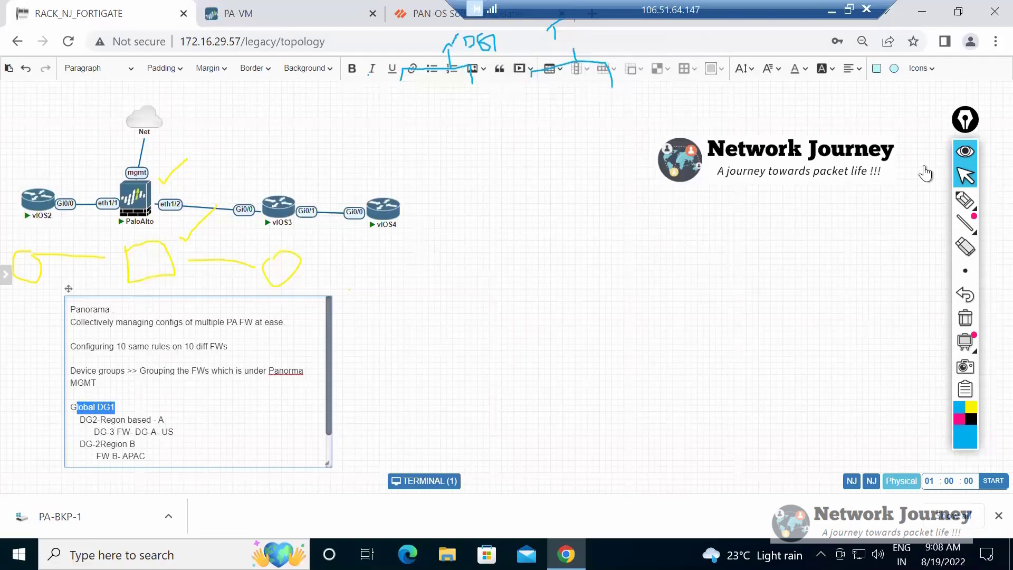
key("Home")
key("ctrl+shift+Right")
key("ctrl+shift+Right")
key("Down")
key("Home")
key("shift+Down")
key("shift+Down")
key("shift+Down")
key("shift+End")
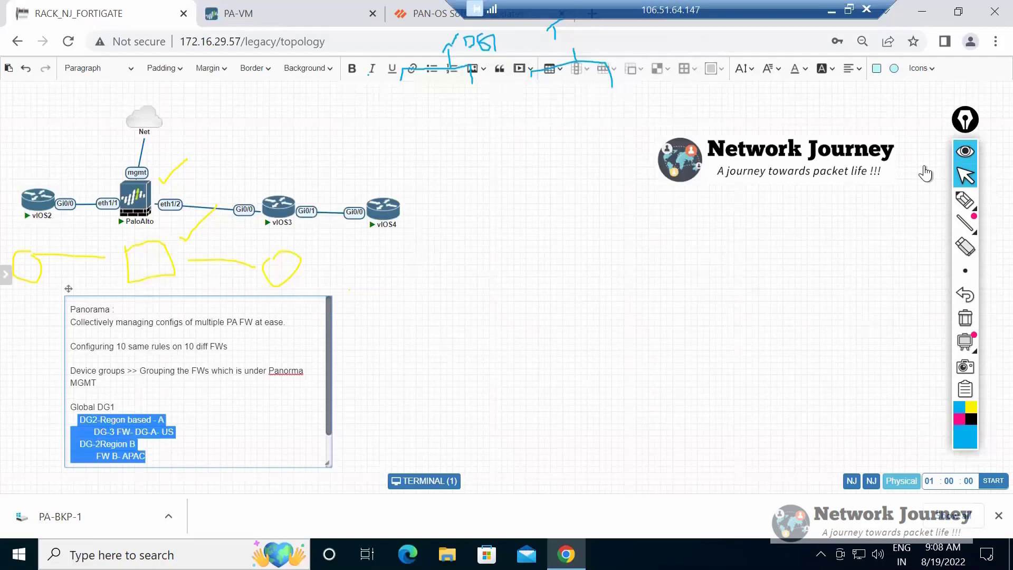
Examine how Global DG1 relates to the individual region and firewall entries by highlighting them in turn, ending on Global DG1.
left_click_drag(121, 438, 150, 455)
double_click(104, 407)
left_click_drag(104, 407, 71, 407)
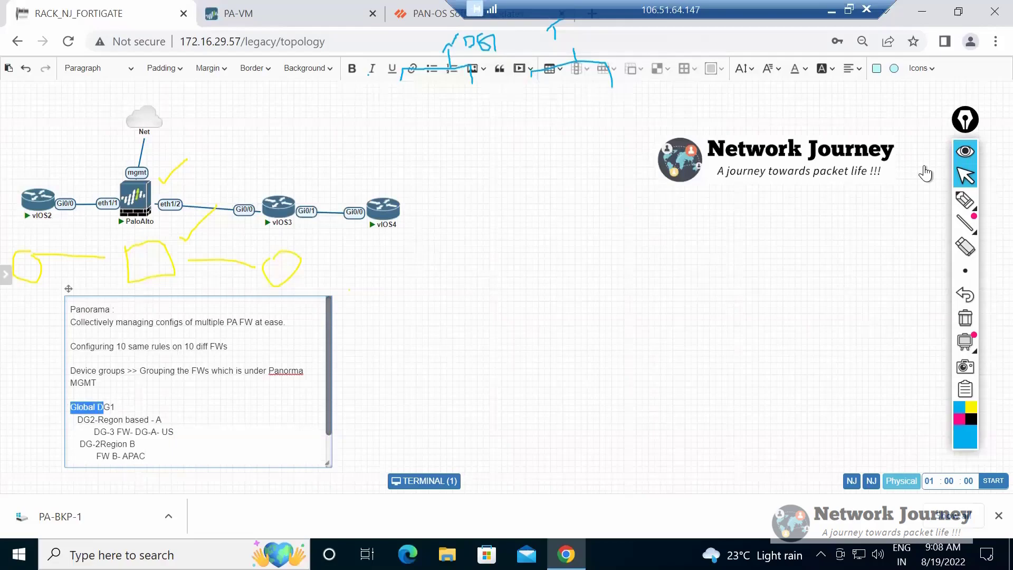
left_click_drag(78, 419, 162, 419)
left_click_drag(86, 444, 115, 431)
left_click(104, 420)
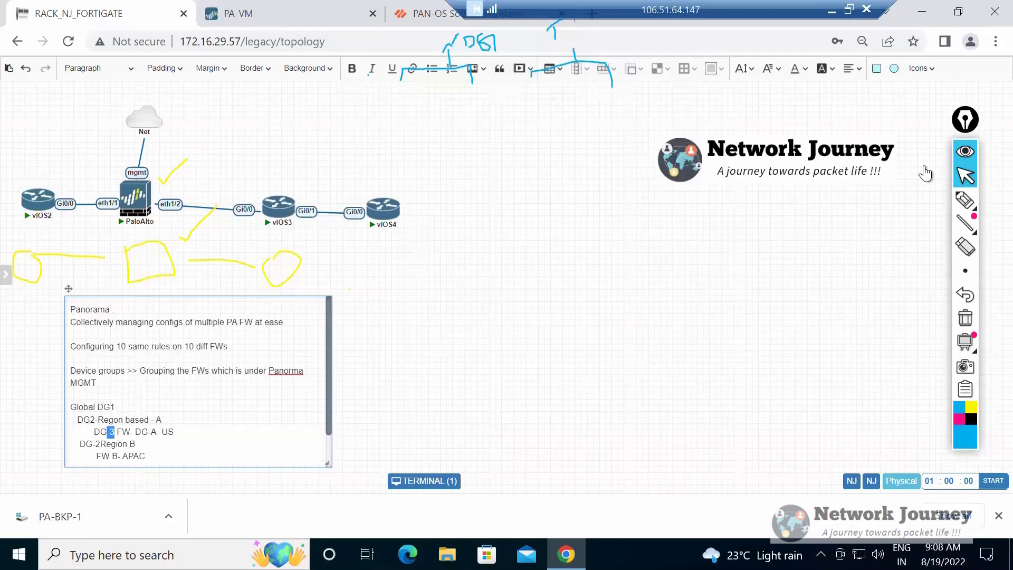
left_click(123, 463)
left_click_drag(78, 414, 145, 467)
left_click(115, 384)
left_click_drag(115, 383, 70, 384)
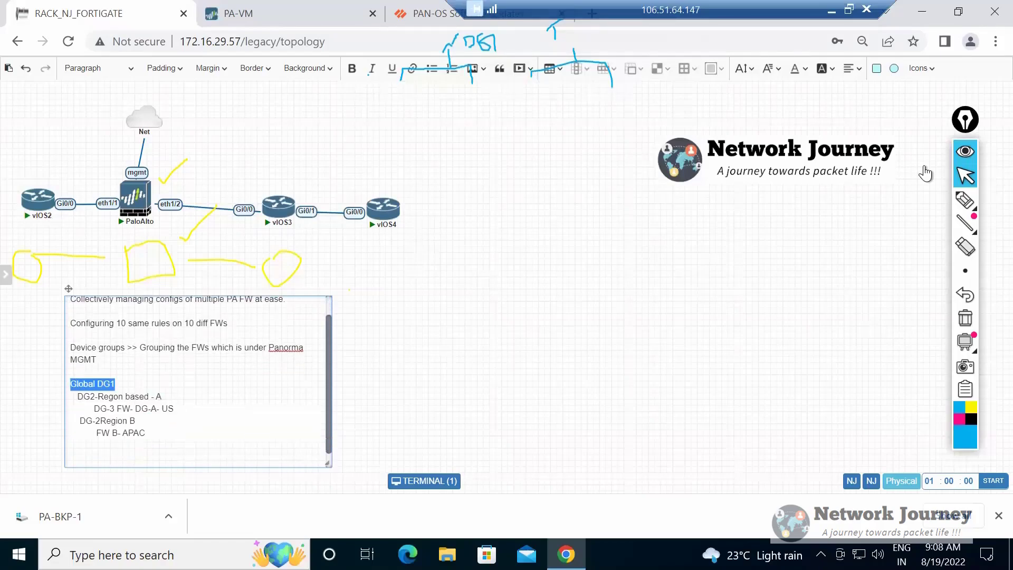
Append ">>> its going to be available or inherited to other DGs" to the Global DG1 line.
key("End")
type(">>> ")
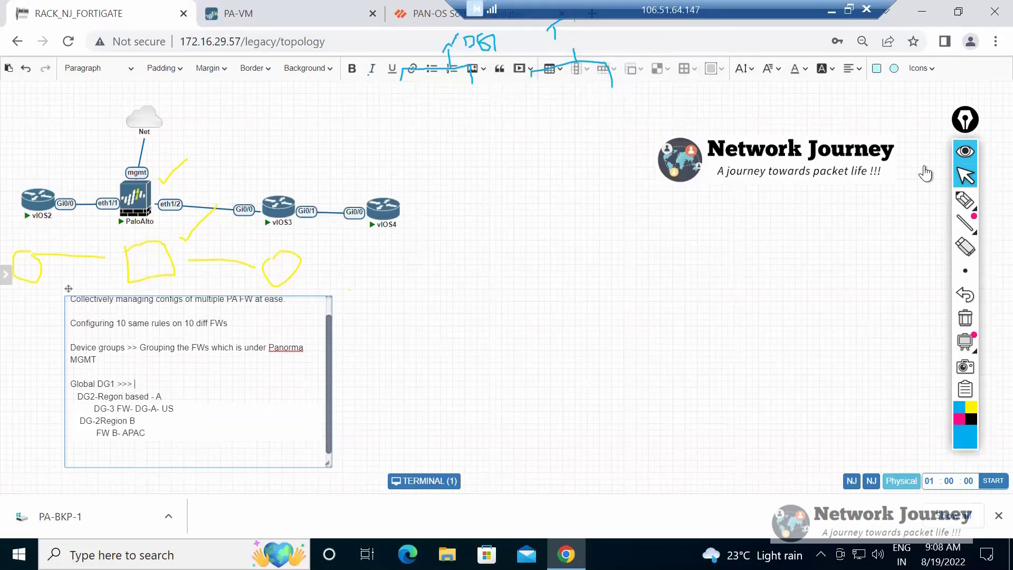
type("its going to be available or inherited to ")
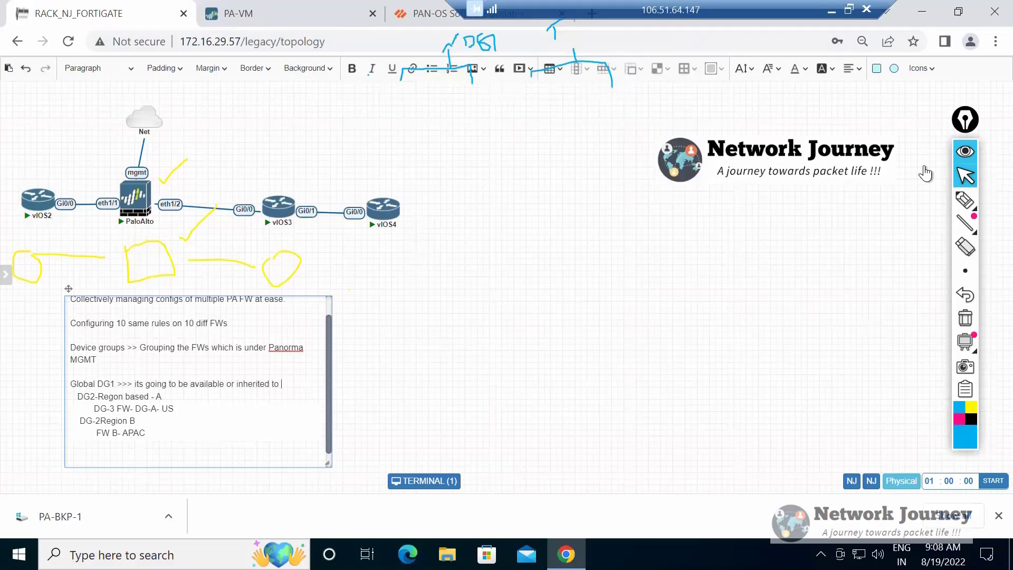
type("other DGs")
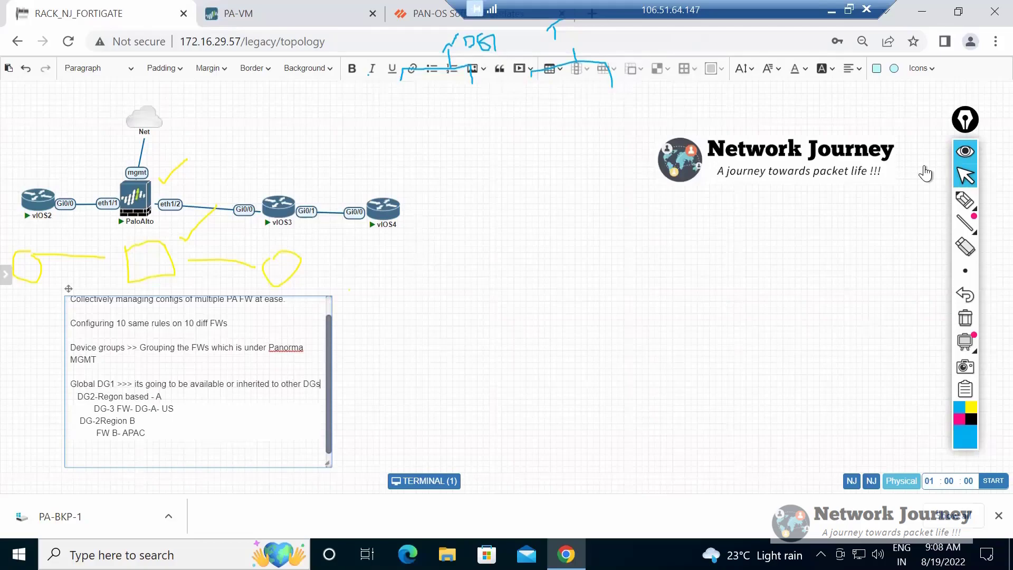
In the PA-VM firewall, review the Security policy rules including In-out, look at the NAT policies, and return to Security.
key("ctrl+Tab")
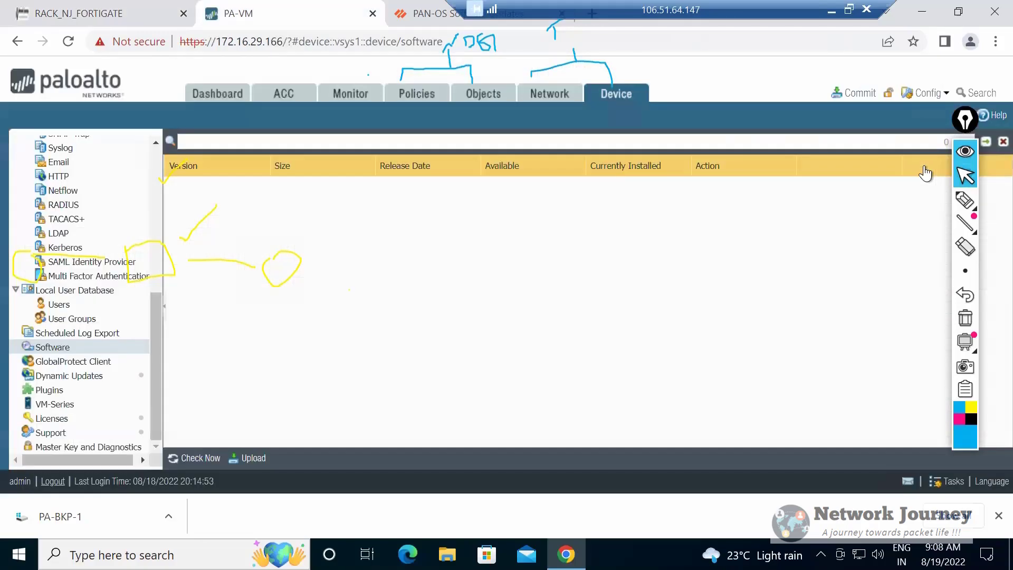
left_click(350, 93)
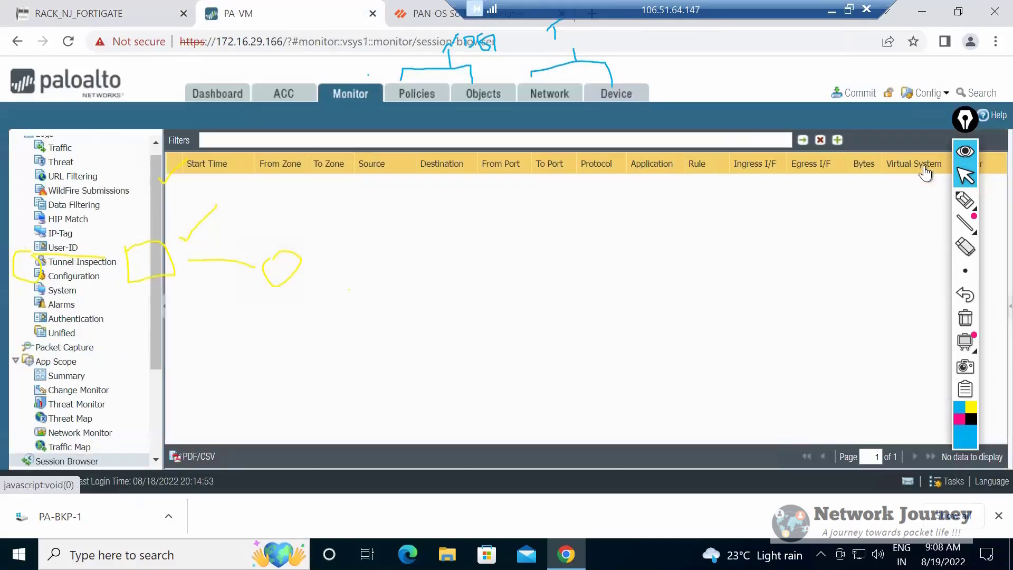
left_click(416, 93)
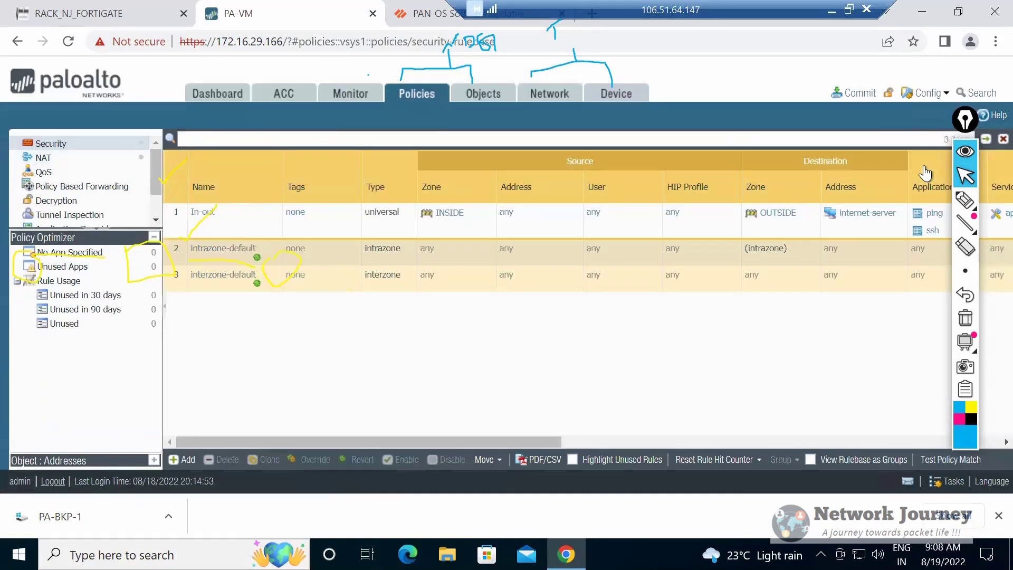
left_click(203, 211)
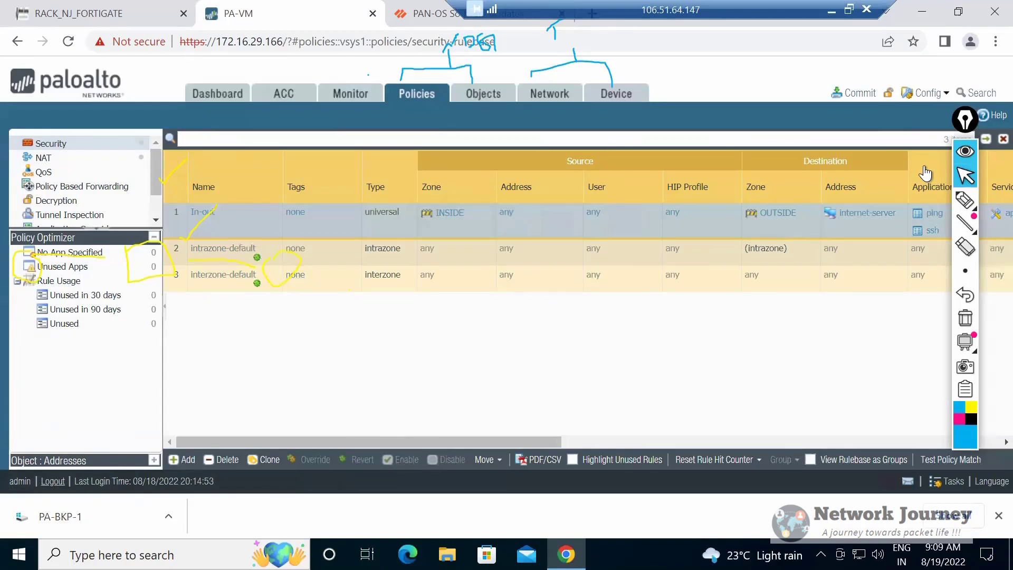
left_click(43, 158)
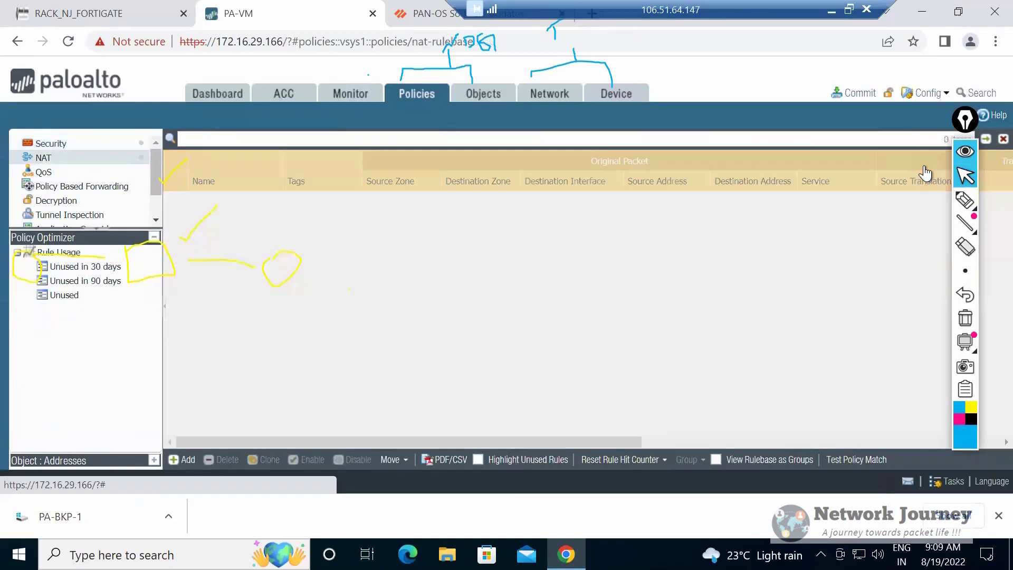
left_click(50, 144)
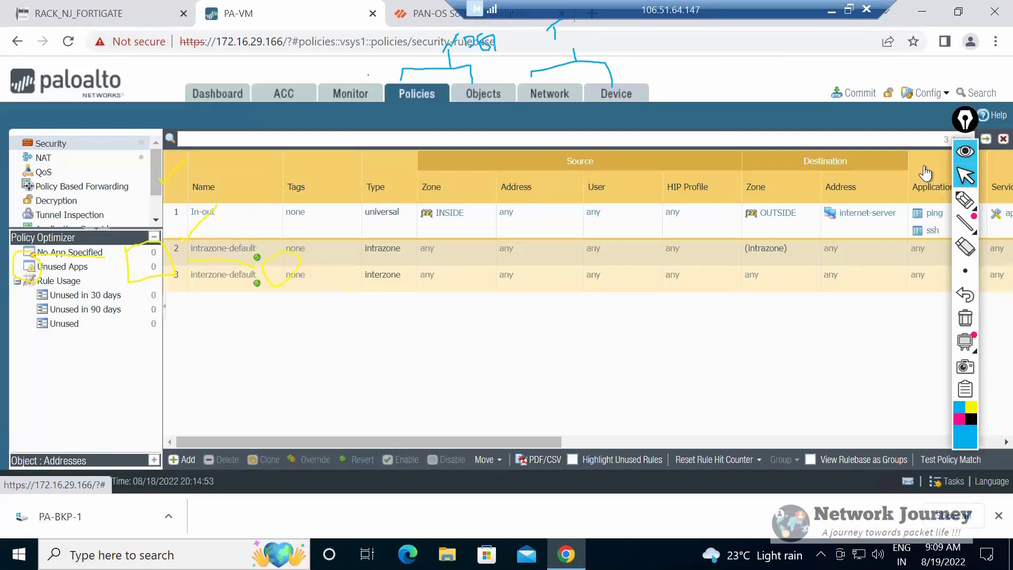
Back in the Panorama note, add blank lines after the FW B- APAC entry and above the Device groups line.
key("ctrl+shift+Tab")
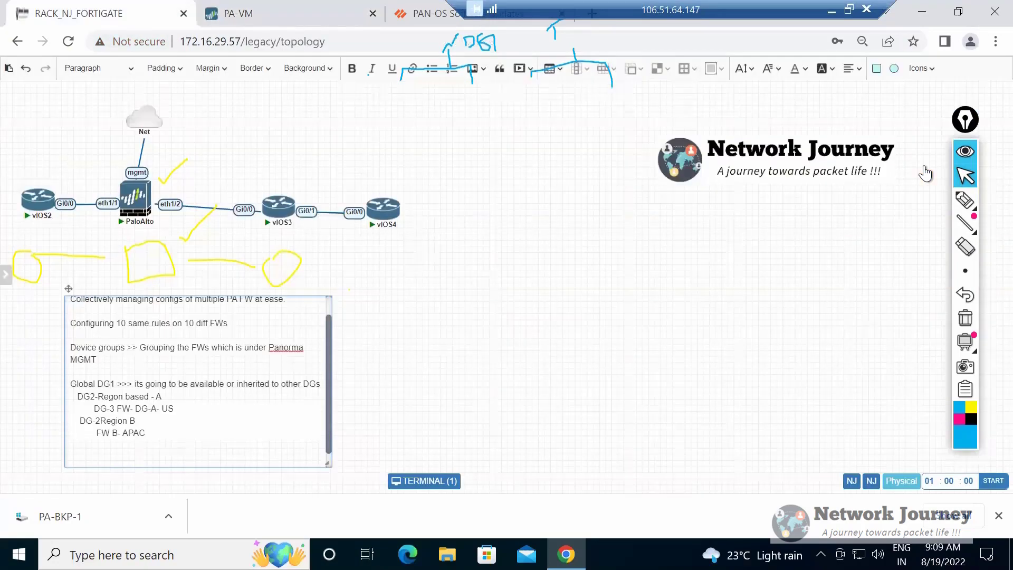
key("Return")
key("Return")
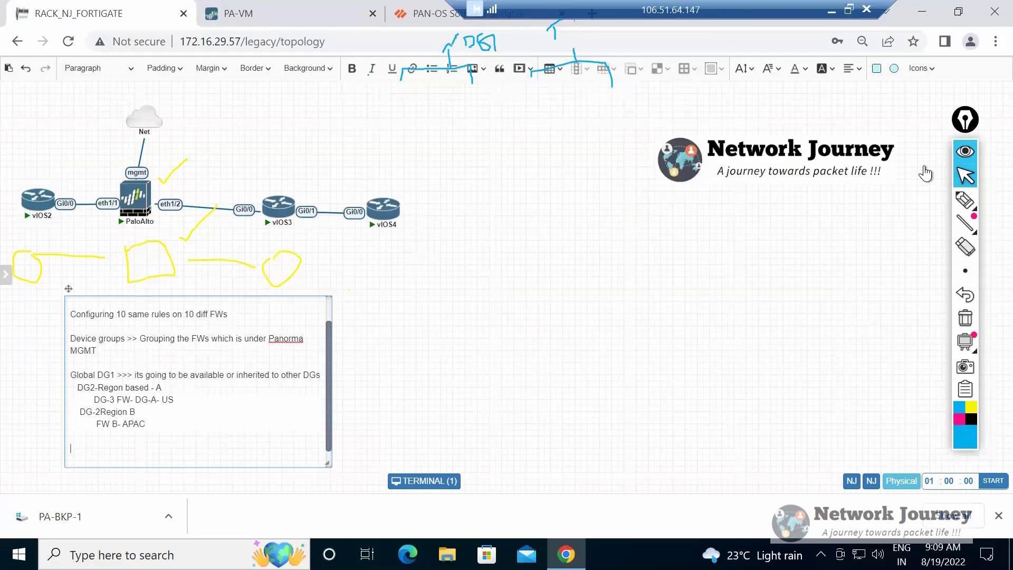
scroll(198, 380, "up", 1)
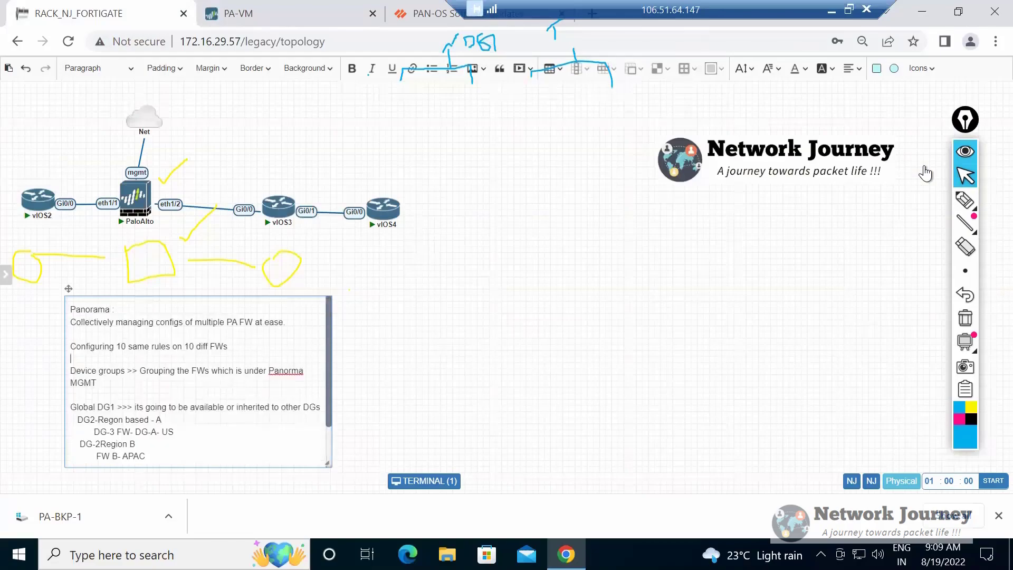
key("shift+Up")
left_click_drag(159, 347, 258, 348)
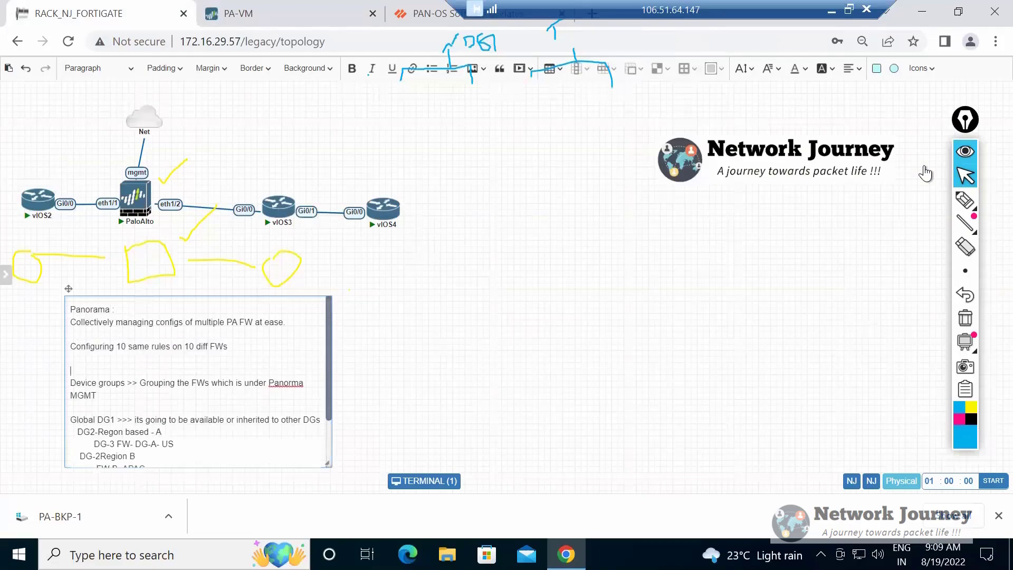
View the Ethernet interfaces in the PA-VM firewall's Network settings, and return to the topology note.
key("ctrl+Tab")
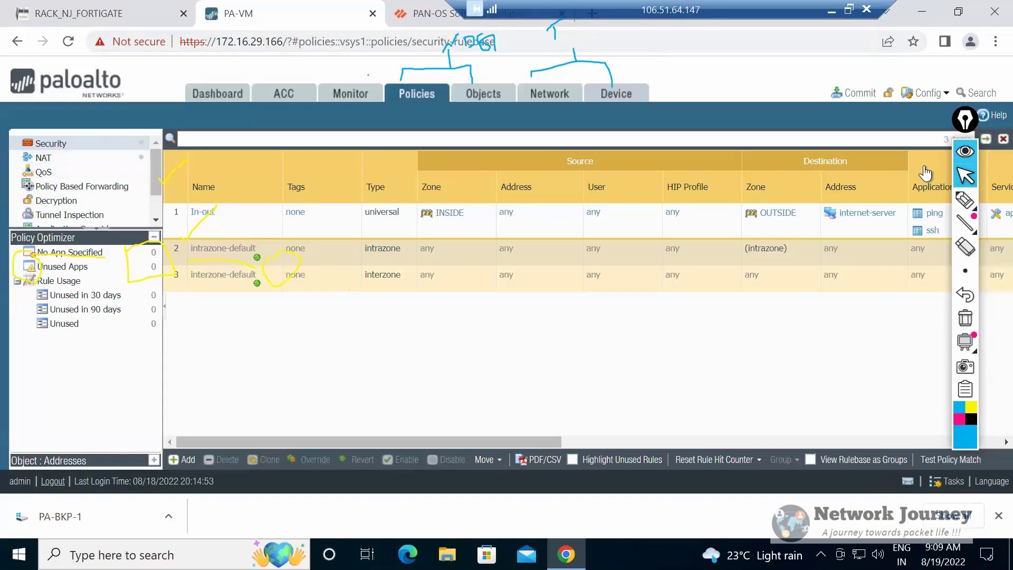
left_click(549, 94)
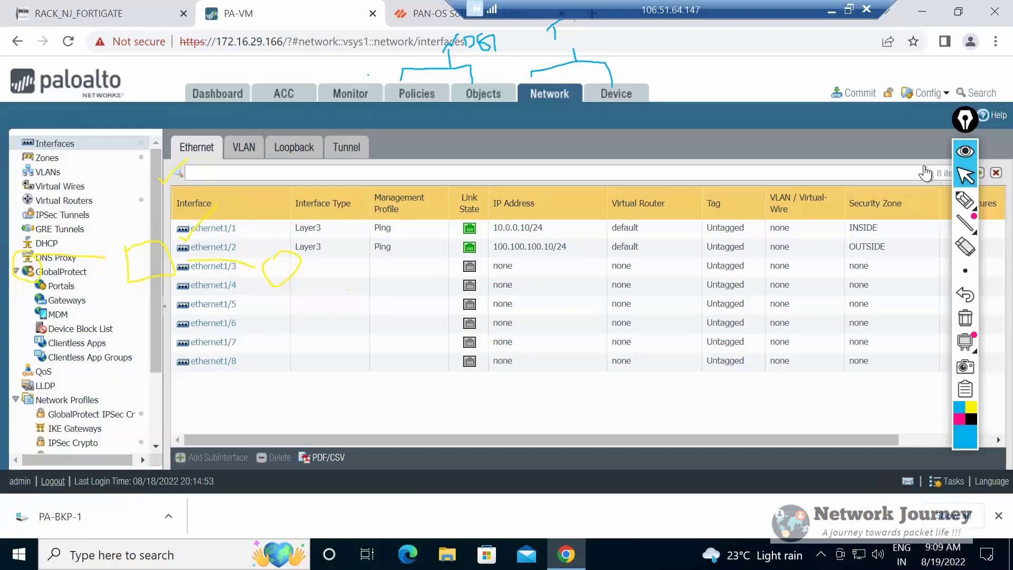
key("ctrl+shift+Tab")
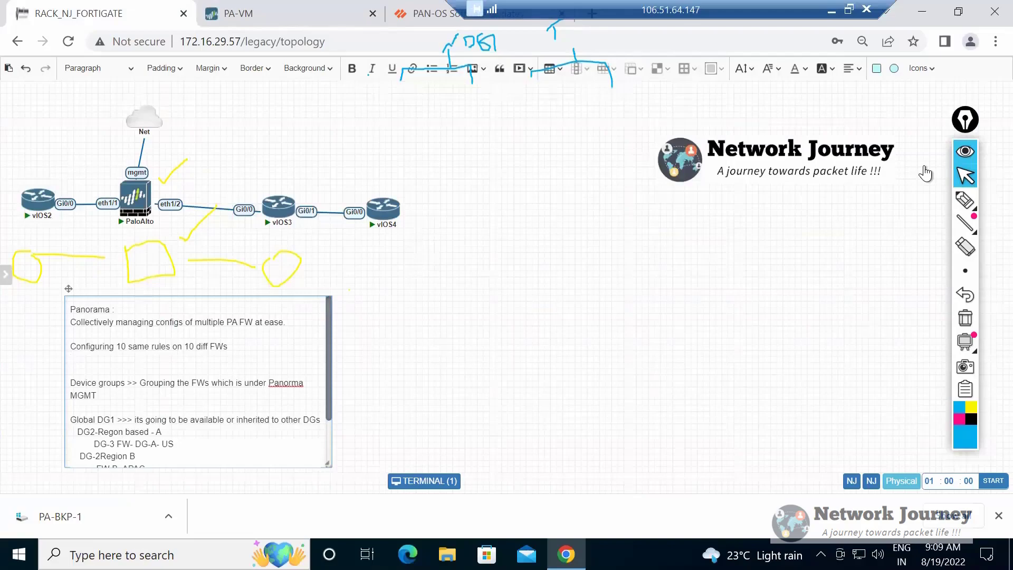
Highlight the device group hierarchy in the Panorama note, from the Global DG1 line through FW B- APAC.
scroll(199, 382, "down", 2)
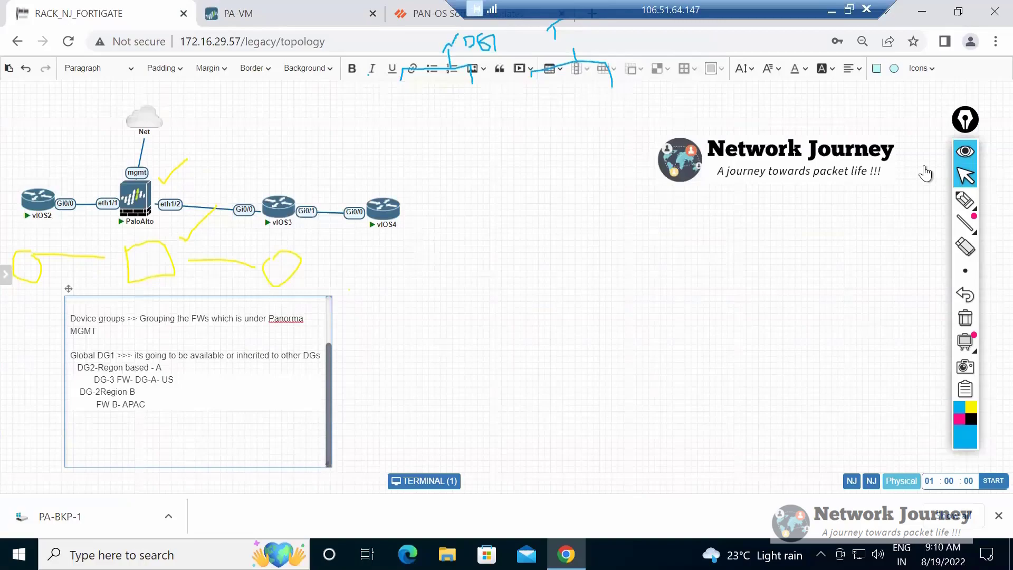
key("ctrl+shift+Up")
key("Left")
key("ctrl+shift+Up")
key("Left")
key("shift+Down")
key("shift+Down")
key("shift+Down")
key("shift+Down")
key("shift+Down")
key("Right")
key("ctrl+shift+Up")
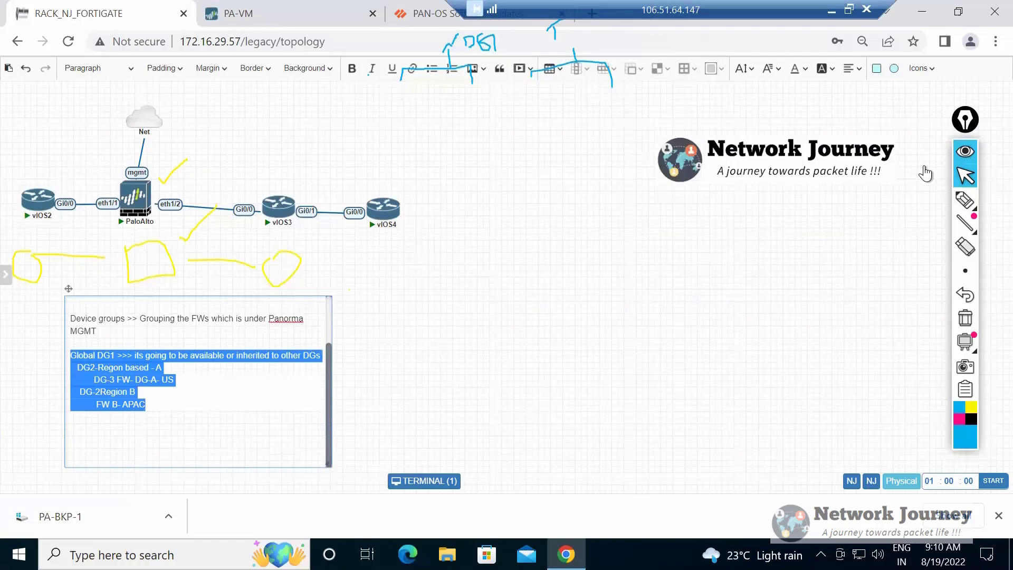
key("Left")
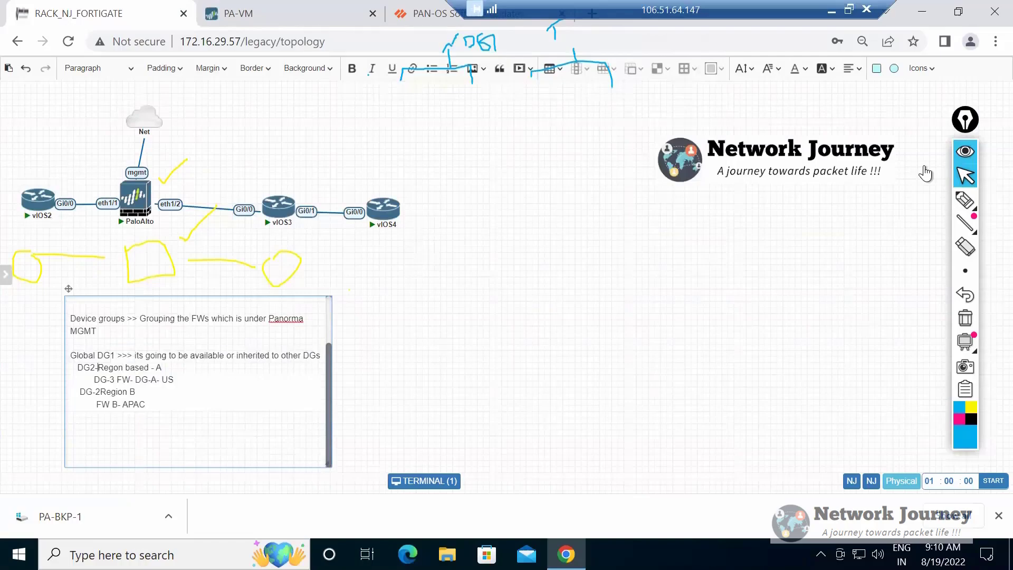
Examine the hierarchy level by level, highlighting the Global DG label, the Region A to Region B lines, and the FW B- APAC entry.
key("Down")
key("Down")
key("Down")
key("Down")
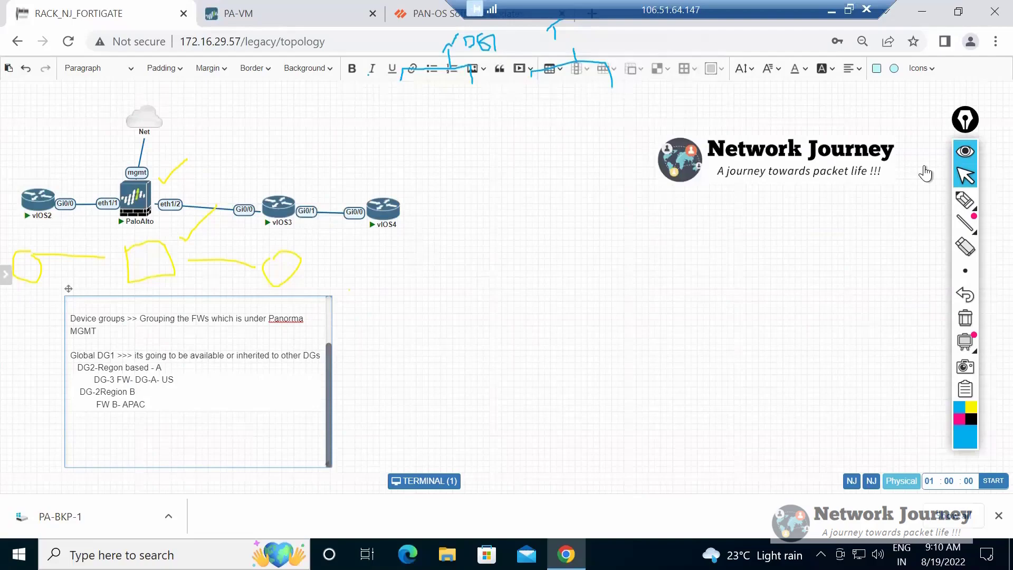
key("shift+Right")
key("shift+Right")
key("shift+Right")
key("shift+Right")
key("shift+Right")
key("shift+Right")
key("shift+Right")
key("shift+Right")
key("shift+Right")
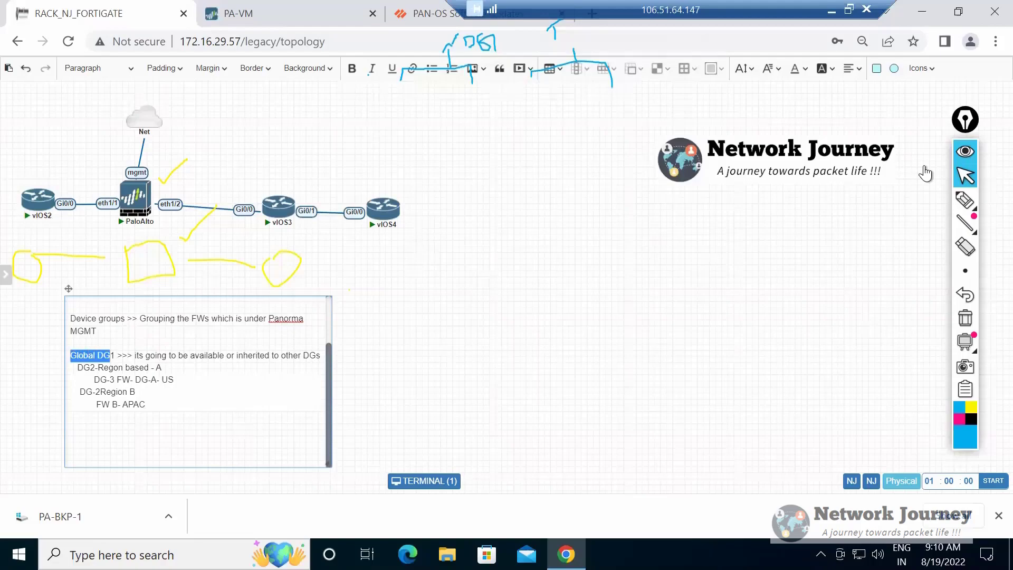
key("shift+Right")
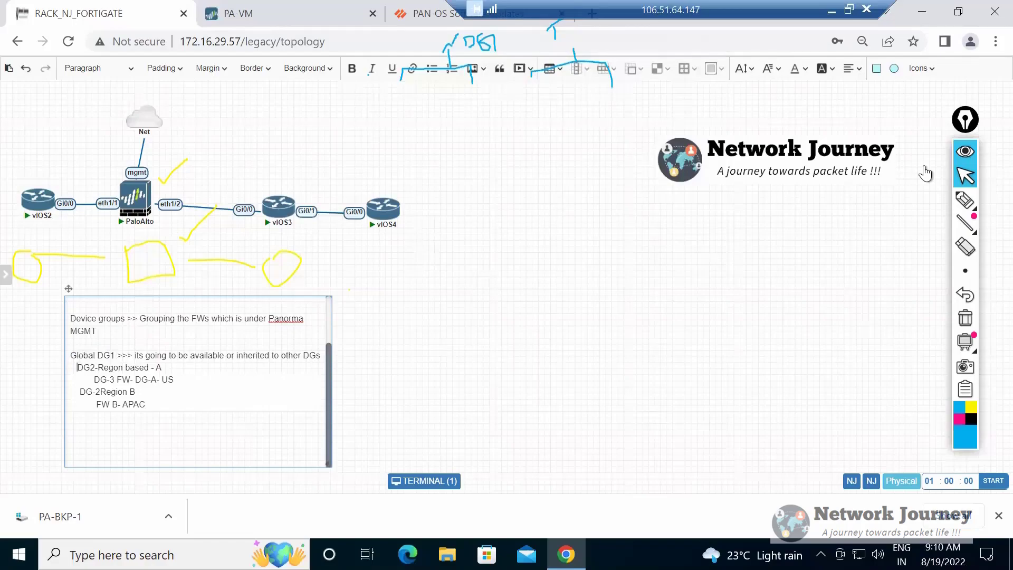
left_click_drag(78, 367, 136, 392)
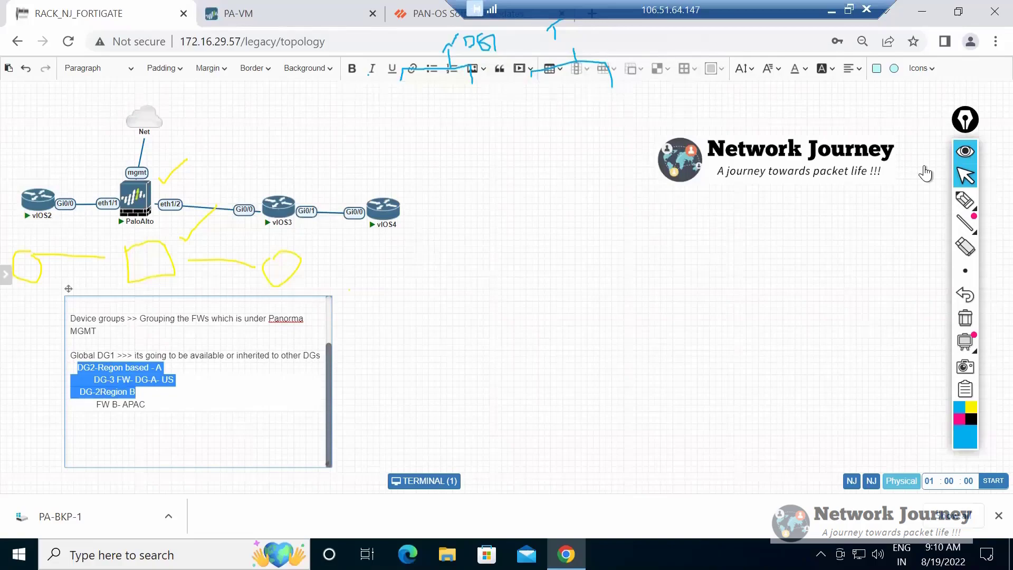
left_click(72, 416)
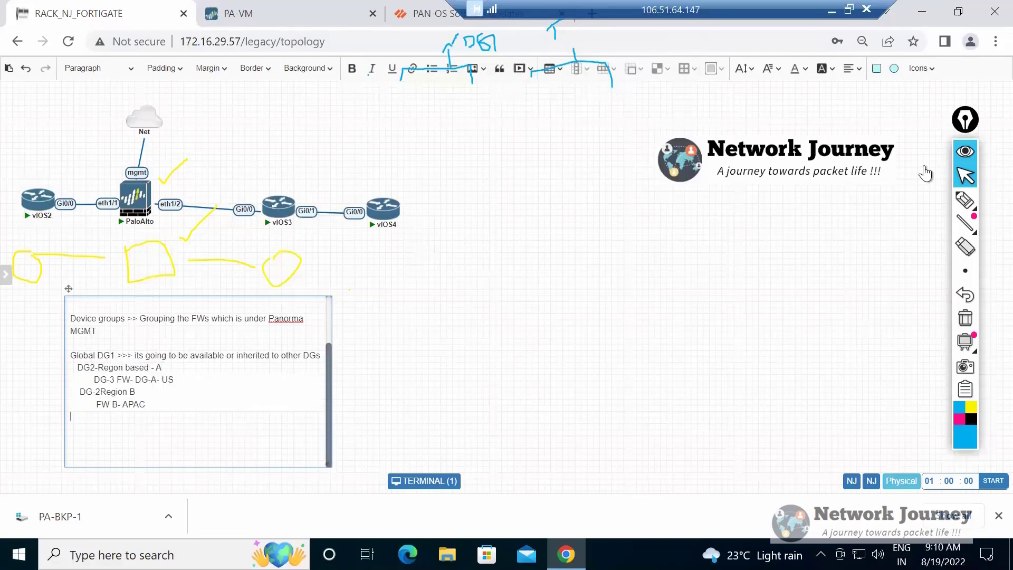
left_click_drag(72, 416, 84, 405)
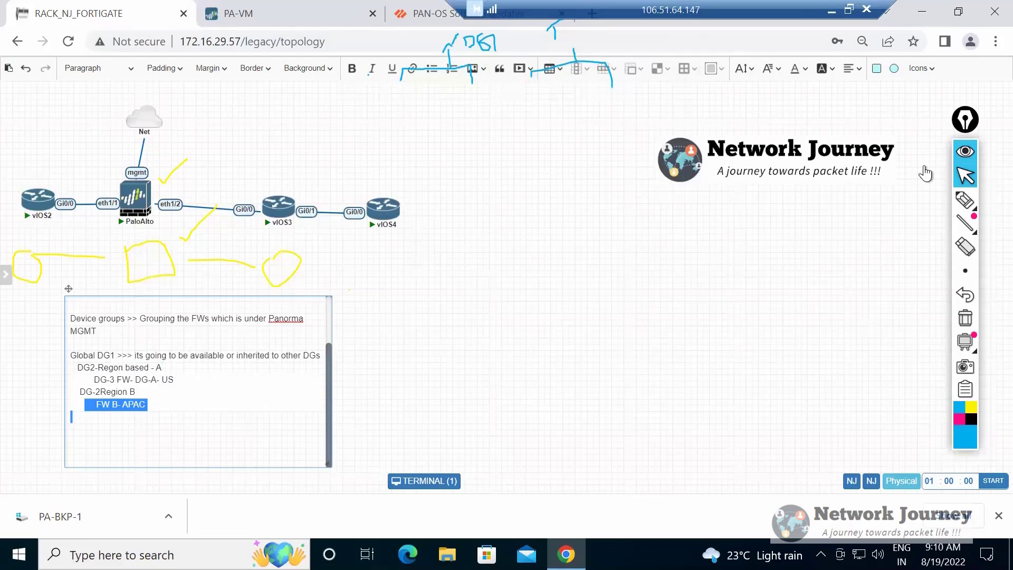
Add a blank line below the DG-3 FW- DG-A- US entry to separate the Region A and Region B groups.
left_click_drag(78, 368, 162, 368)
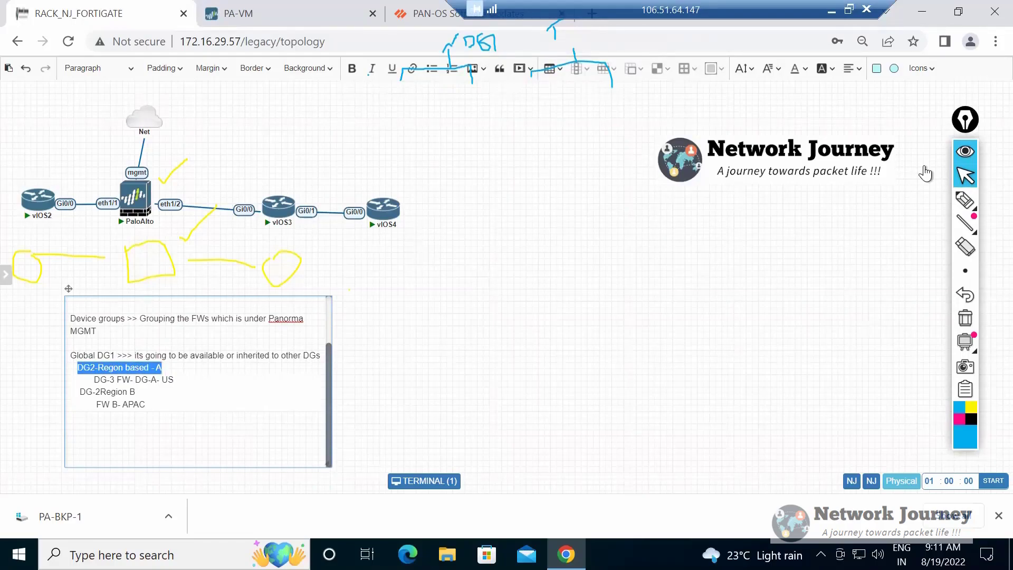
key("Down")
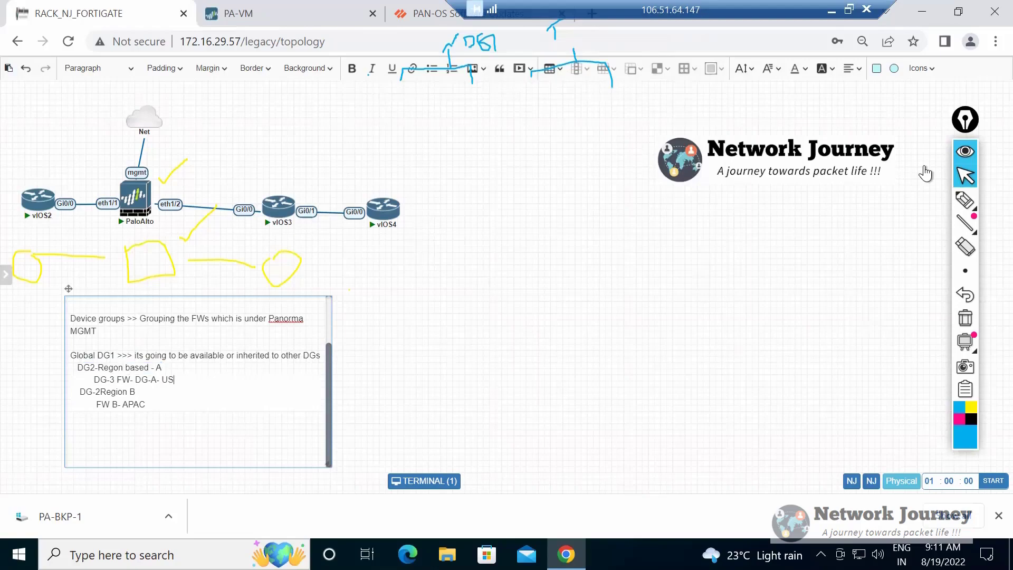
key("Return")
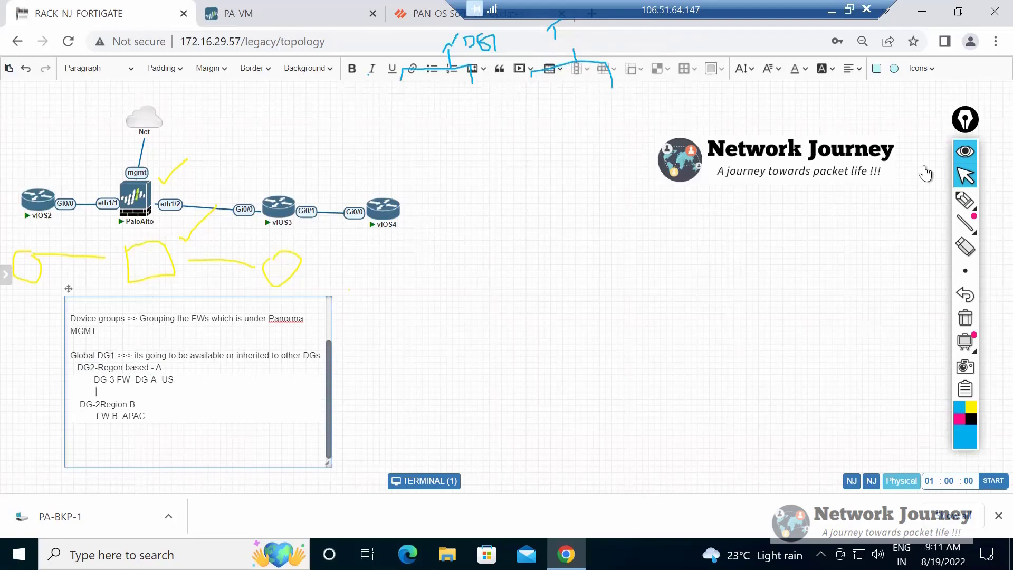
Compare the Region A group and its DG-3 US firewall entry with the Region B group by highlighting their lines.
key("shift+Up")
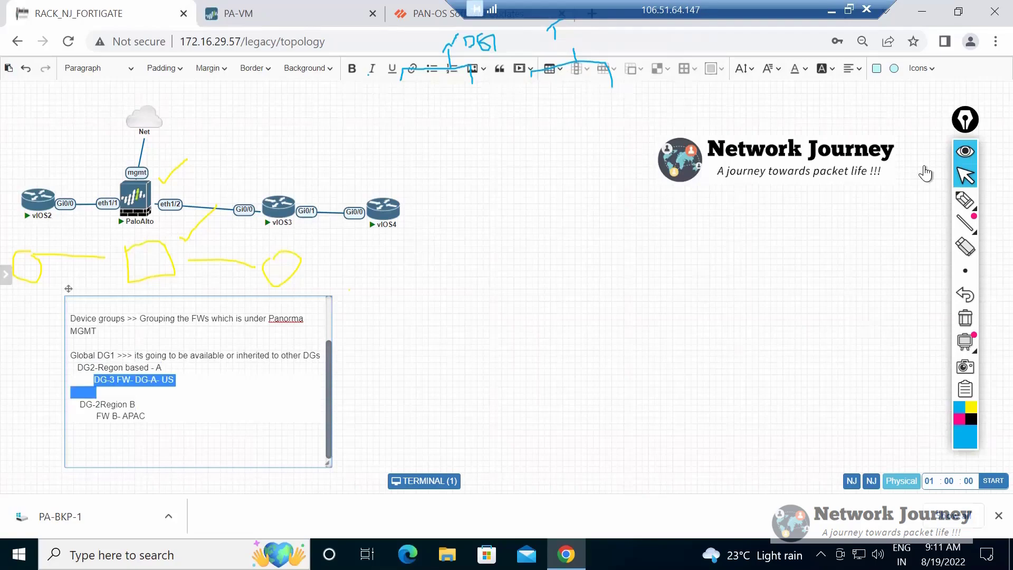
left_click_drag(77, 368, 162, 368)
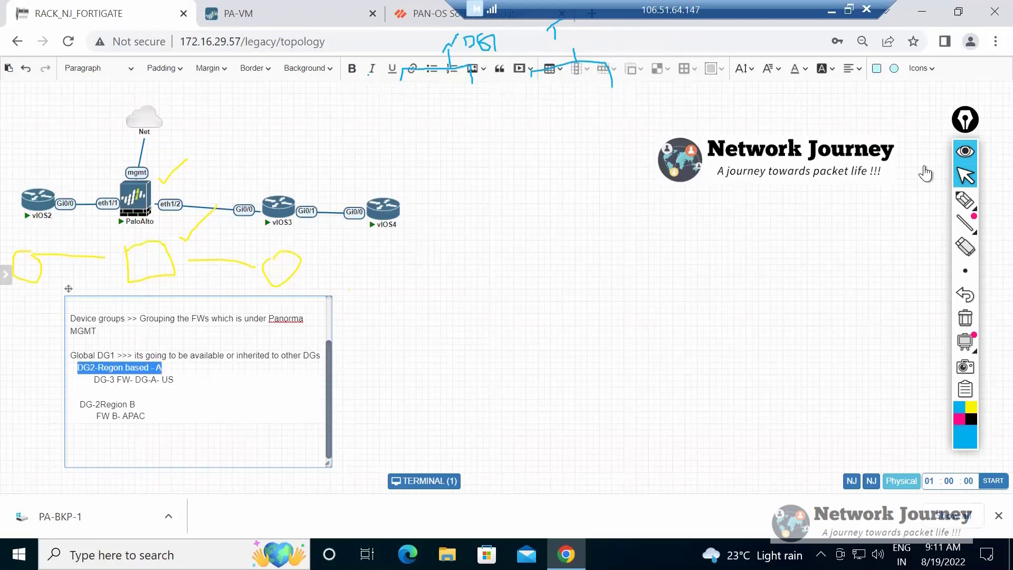
left_click(162, 368)
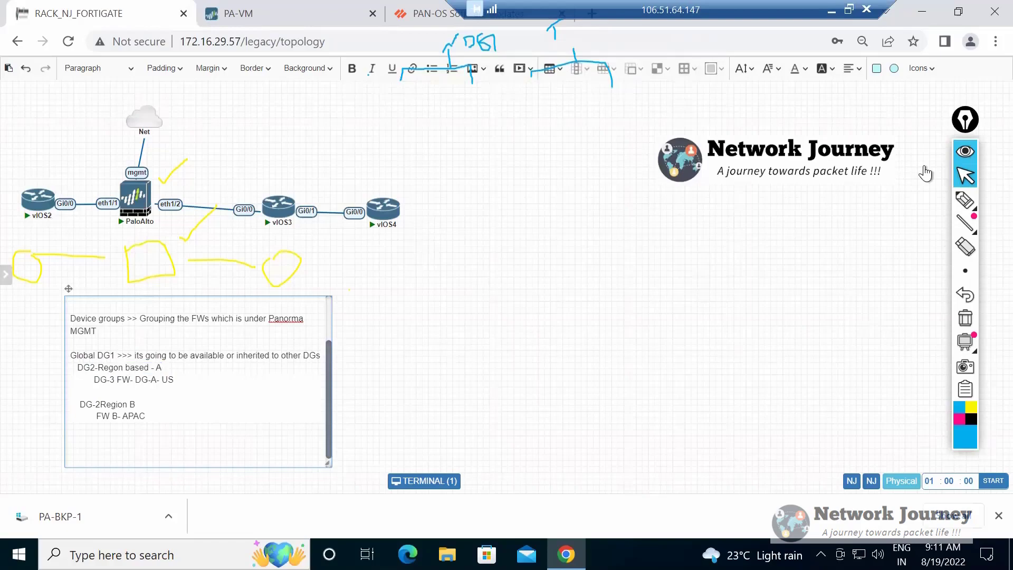
left_click_drag(80, 404, 71, 446)
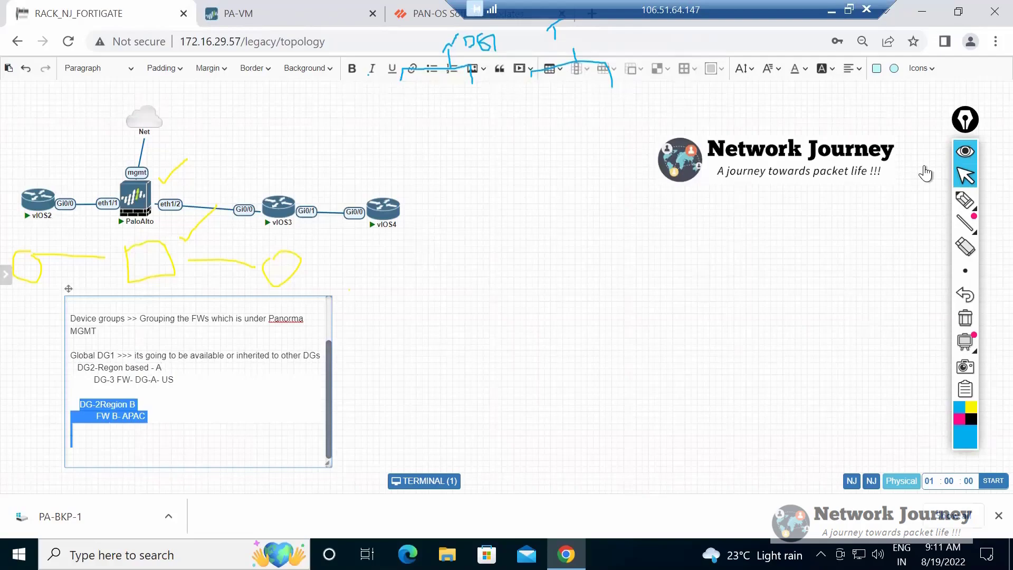
left_click(96, 391)
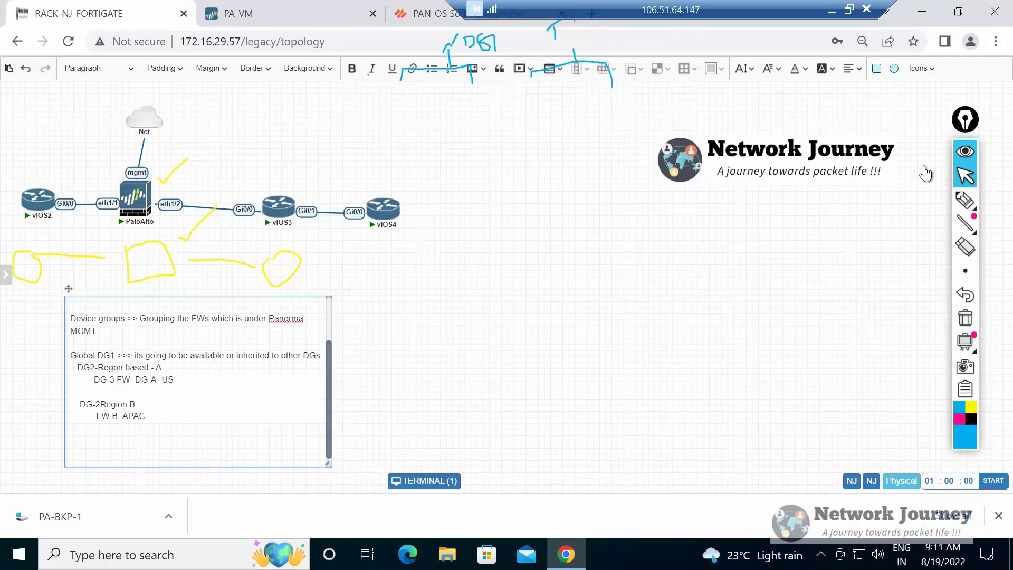
left_click_drag(94, 380, 96, 391)
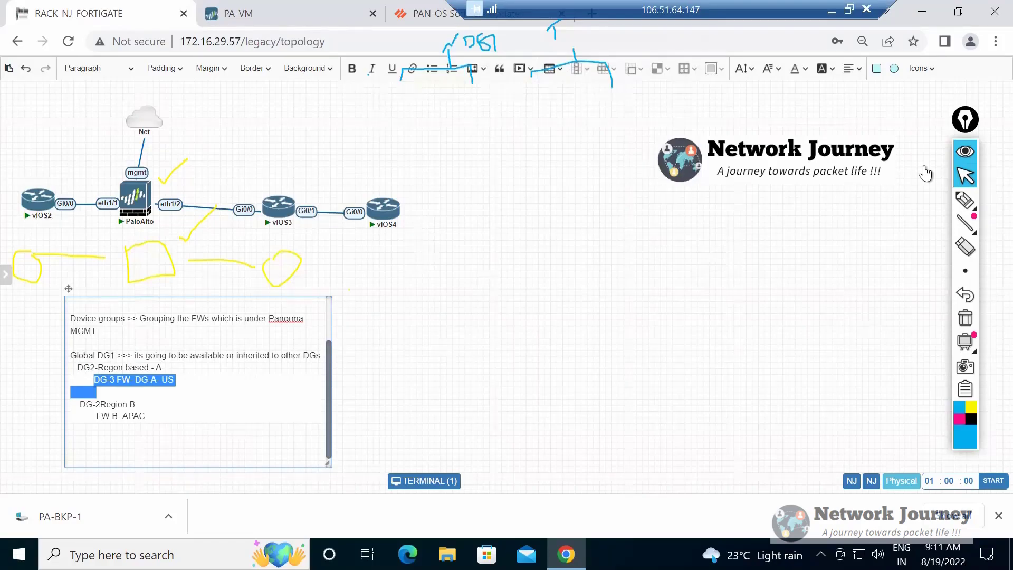
key("Right")
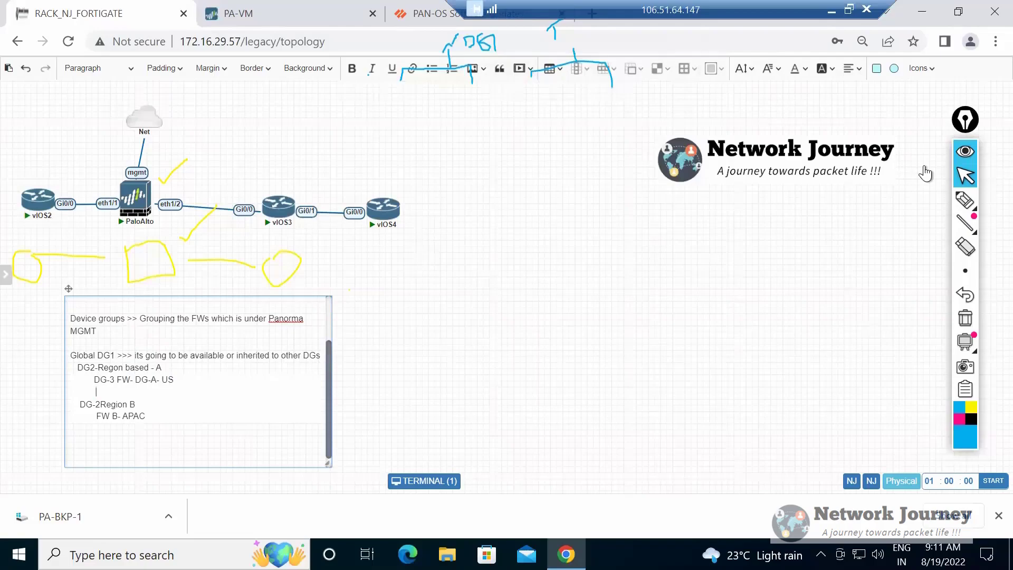
left_click_drag(77, 367, 162, 367)
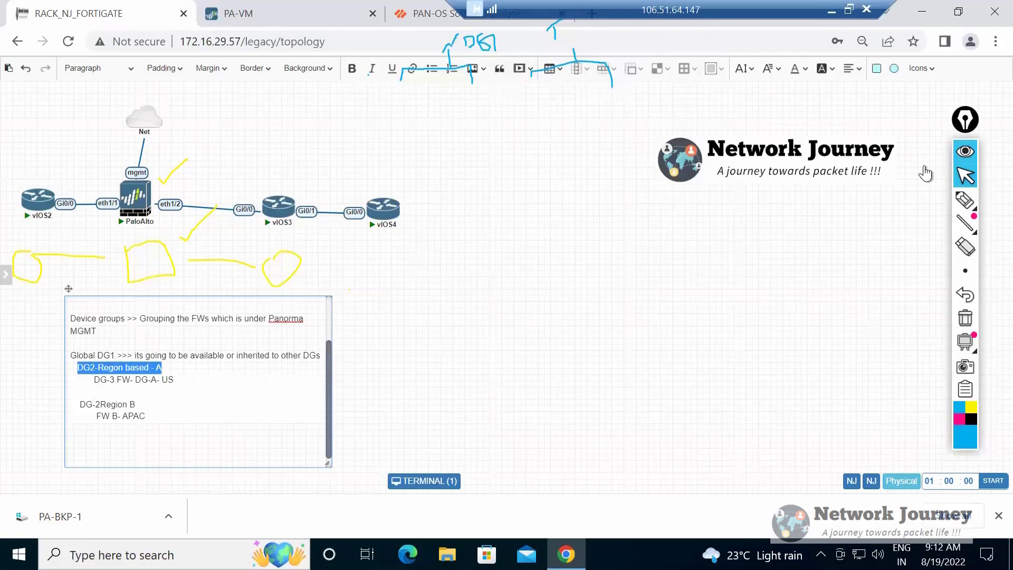
left_click_drag(92, 380, 132, 393)
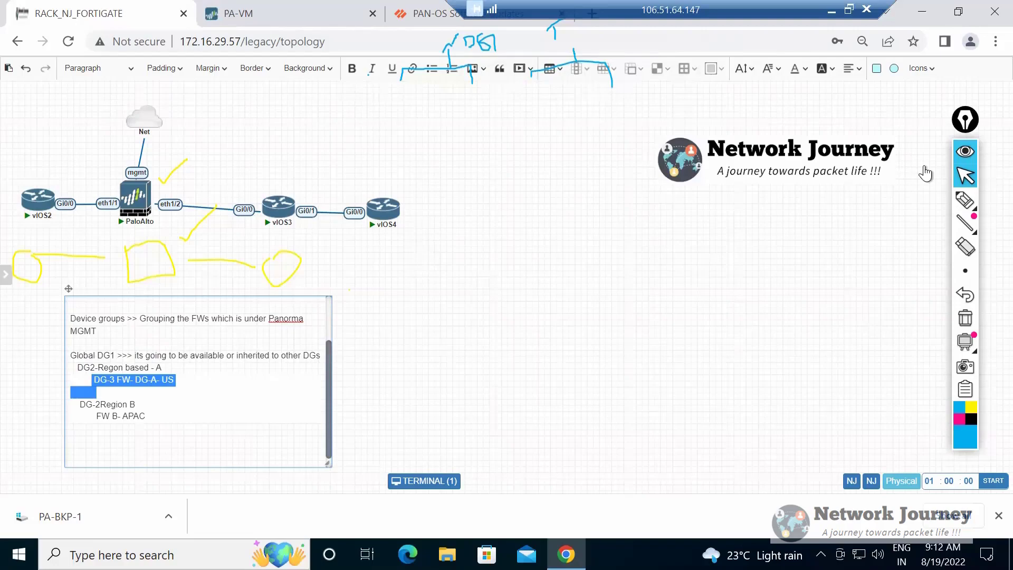
left_click(96, 391)
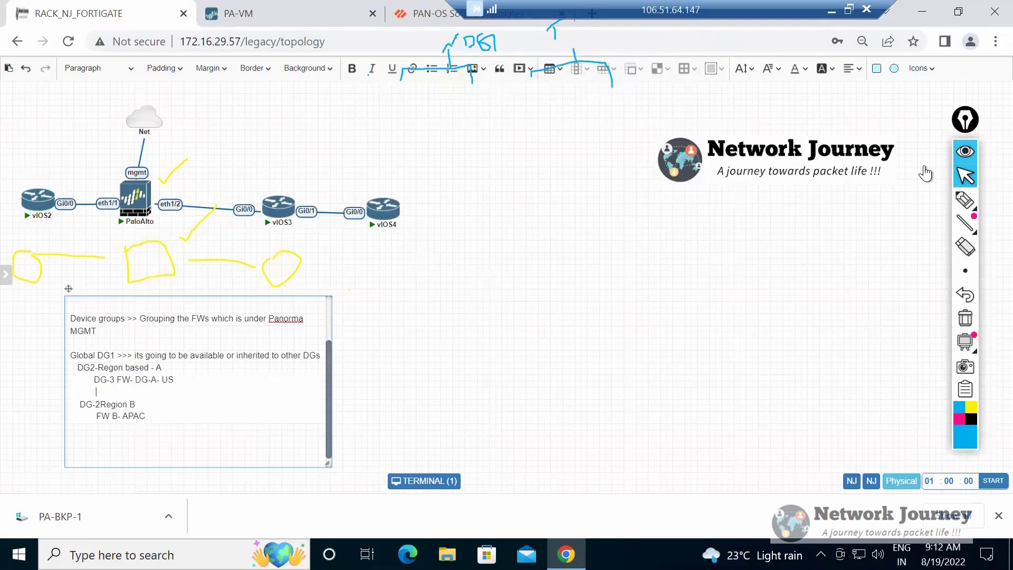
left_click_drag(77, 368, 161, 367)
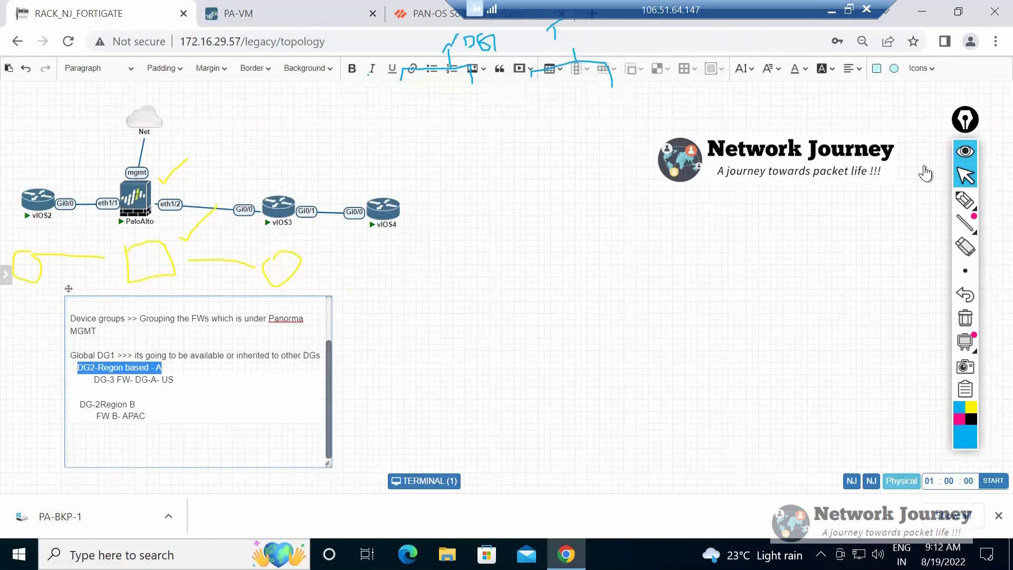
left_click_drag(94, 379, 173, 379)
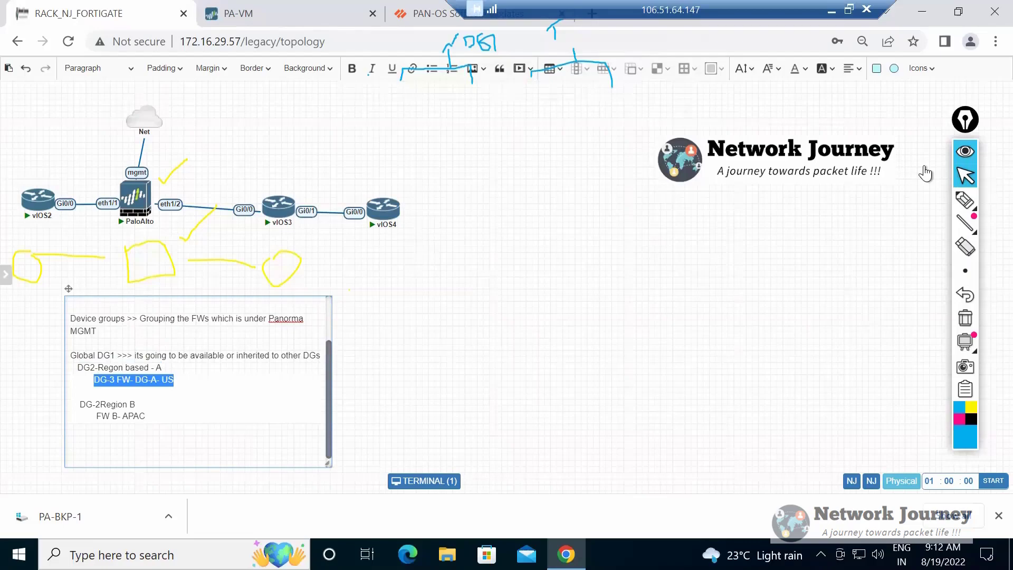
Trace inheritance from Global DG1 to the Region B group with FW B- APAC, and highlight the DG-3 US firewall entry.
left_click_drag(70, 355, 110, 355)
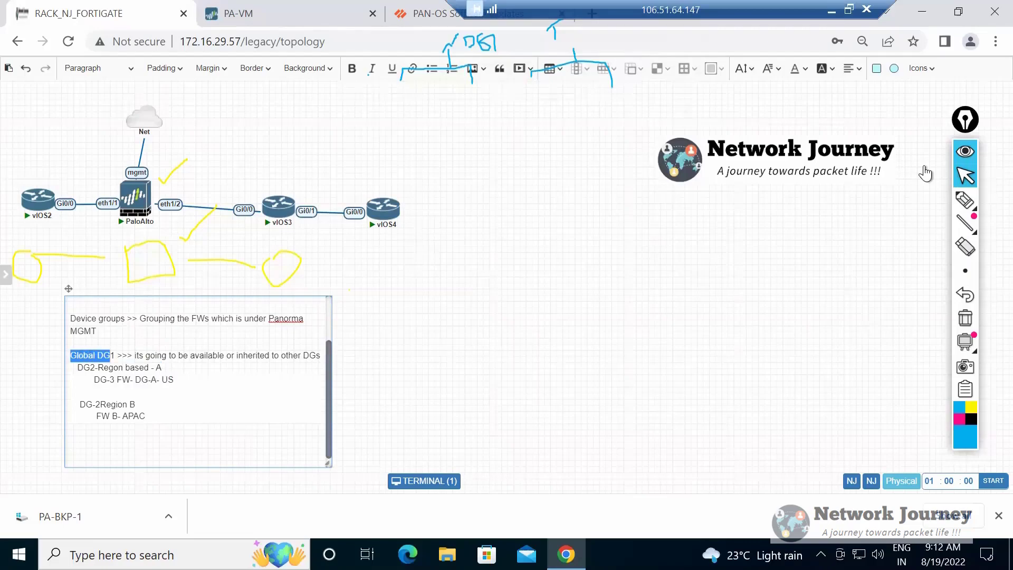
left_click_drag(78, 416, 148, 416)
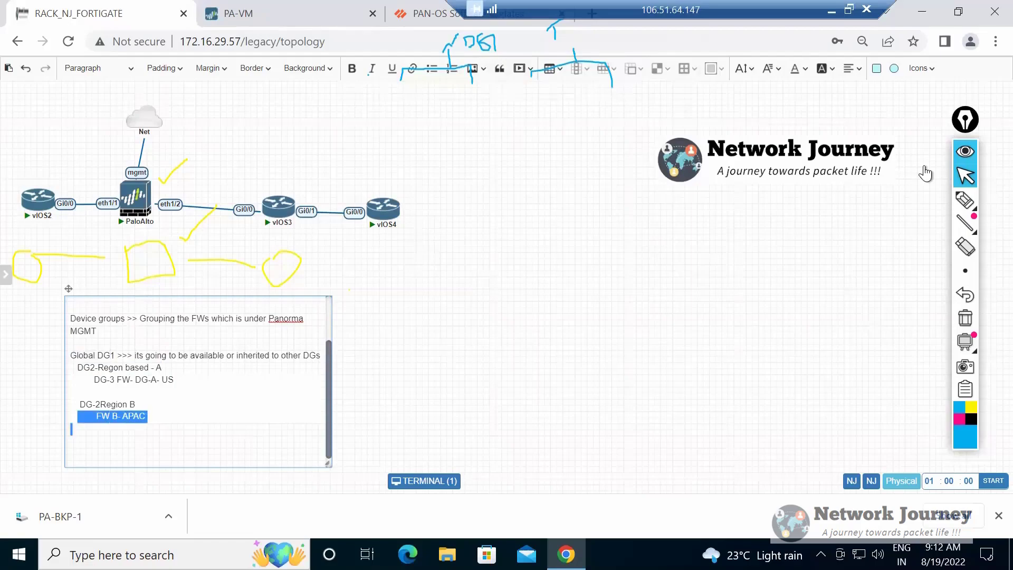
left_click(110, 355)
left_click_drag(118, 367, 161, 367)
mouse_move(85, 404)
left_mouse_down()
mouse_move(145, 416)
mouse_move(71, 392)
left_mouse_up()
left_click(71, 453)
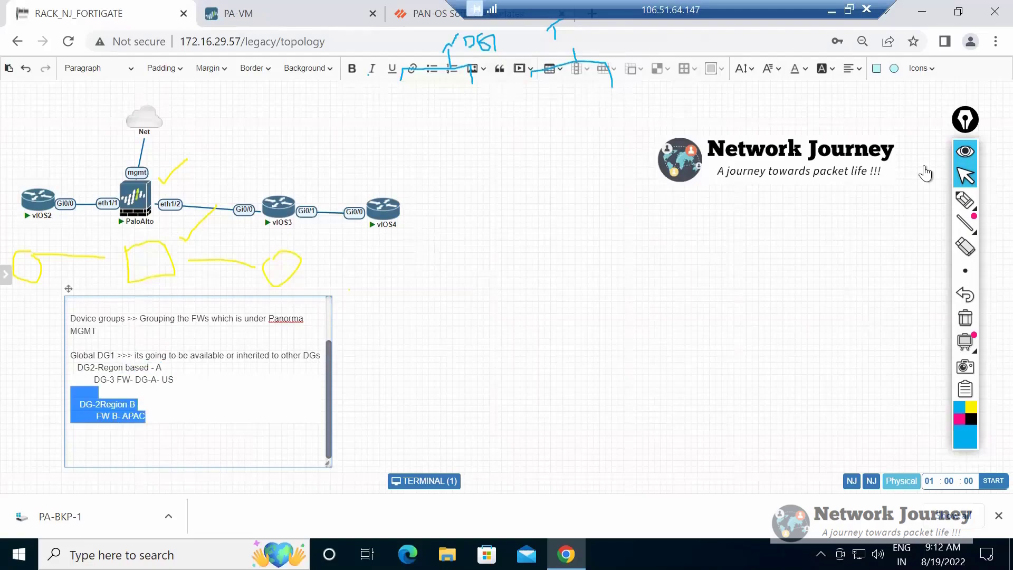
left_click_drag(70, 404, 145, 416)
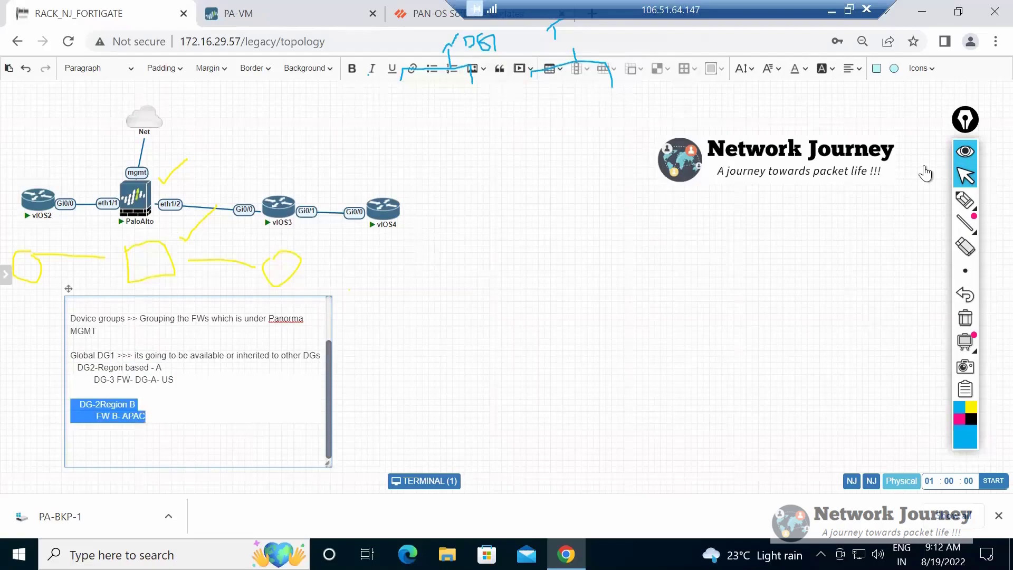
left_click(70, 429)
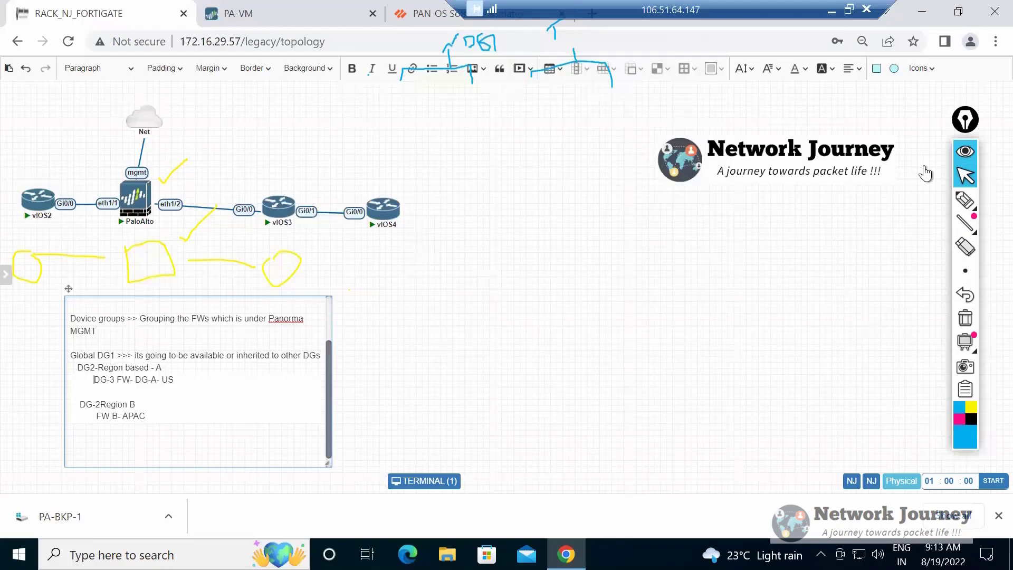
left_click_drag(94, 379, 174, 380)
key("Right")
Review the Security policy rules in the PA-VM firewall, glance at the PAN-OS software updates documentation, and return to the topology note.
key("ctrl+Tab")
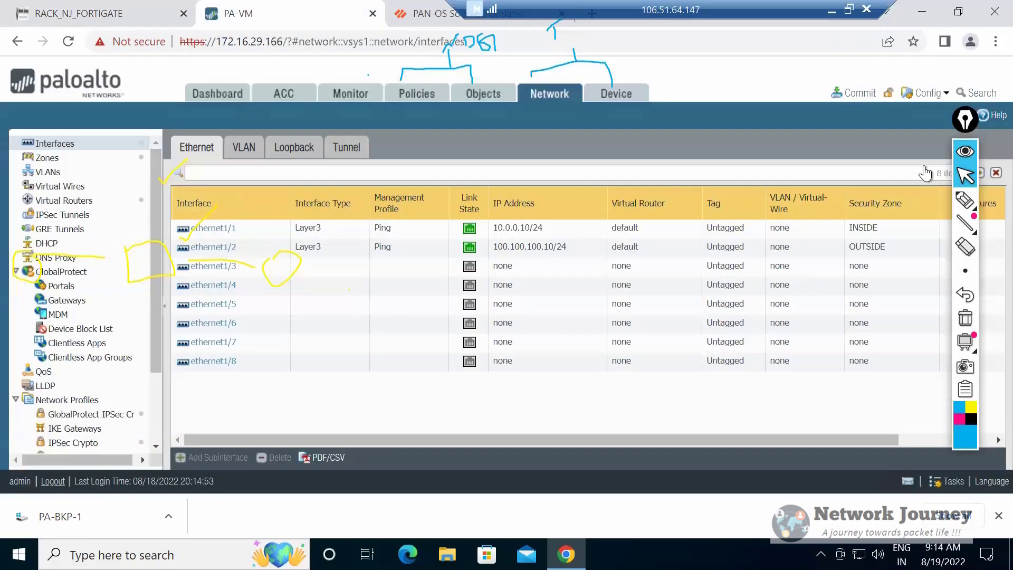
left_click(417, 94)
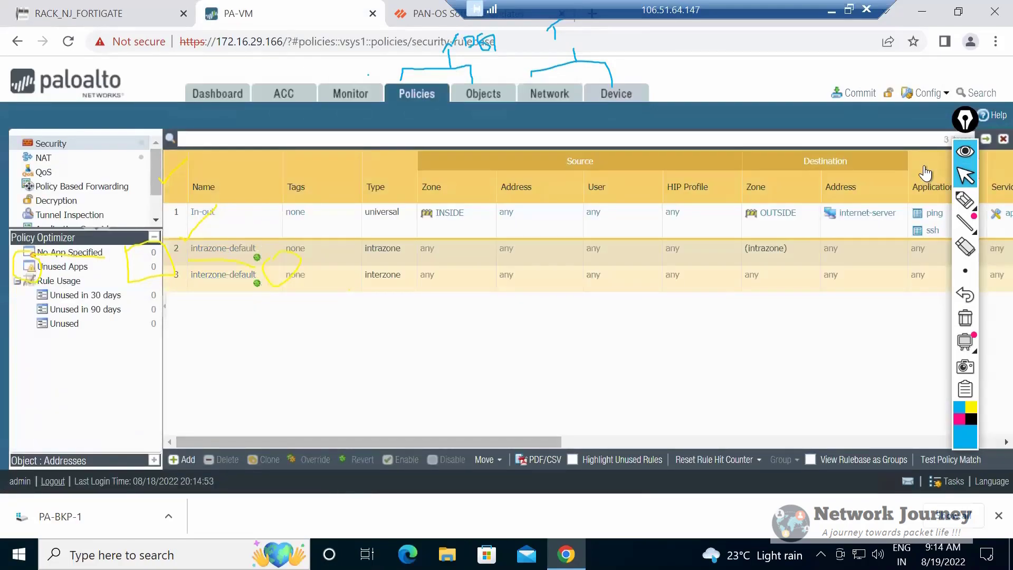
key("ctrl+Tab")
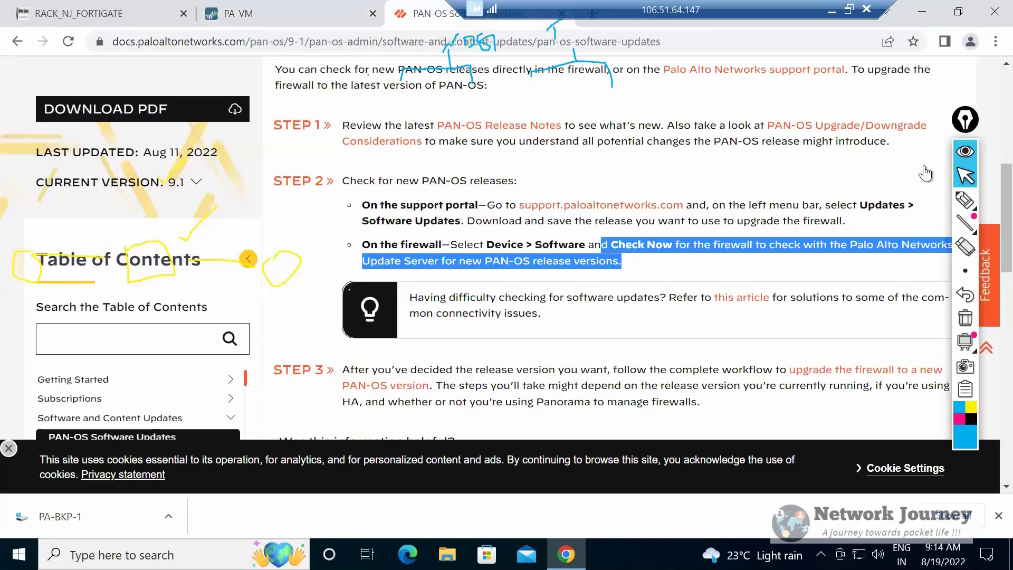
key("ctrl+shift+Tab")
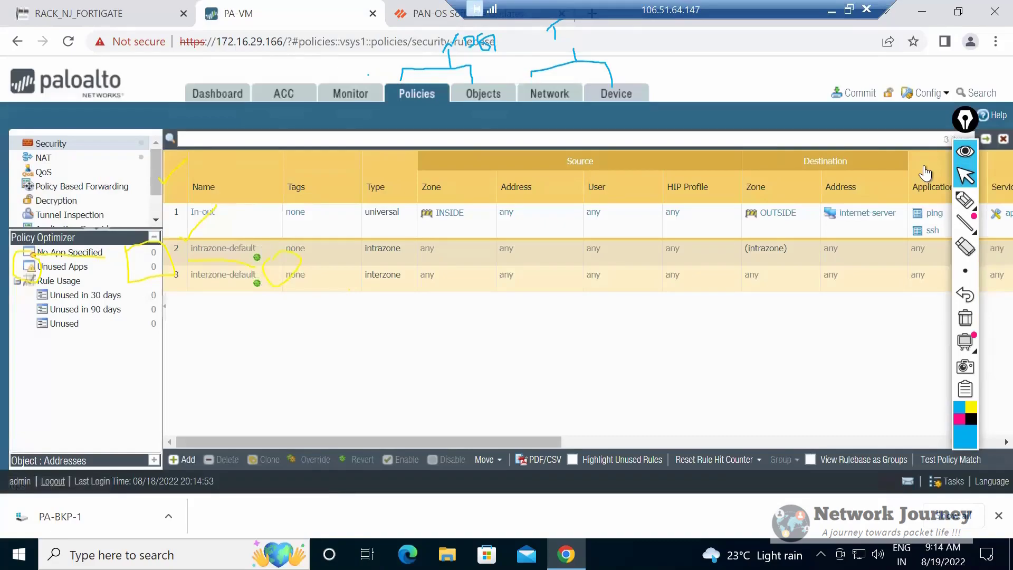
key("ctrl+Tab")
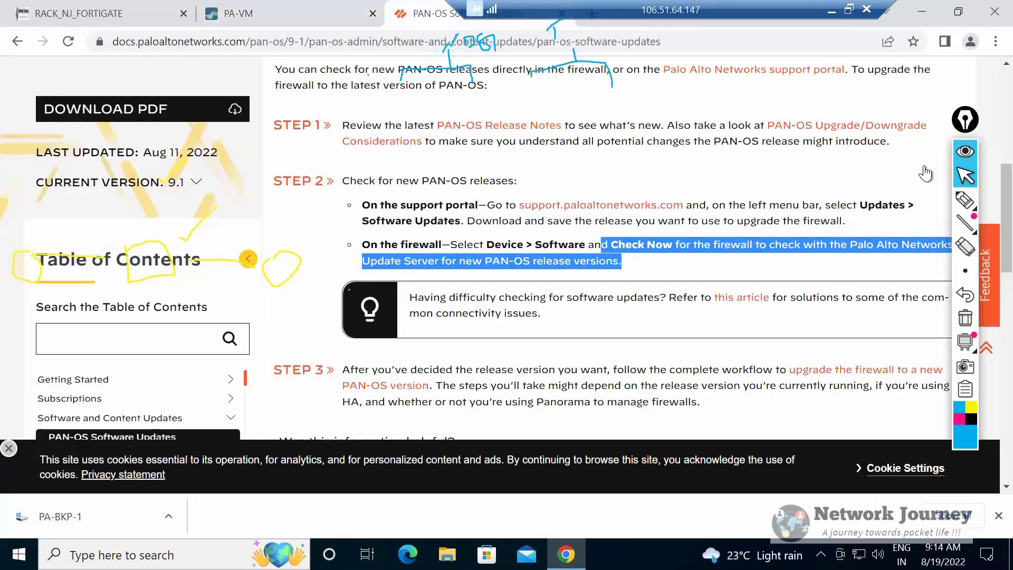
key("ctrl+Tab")
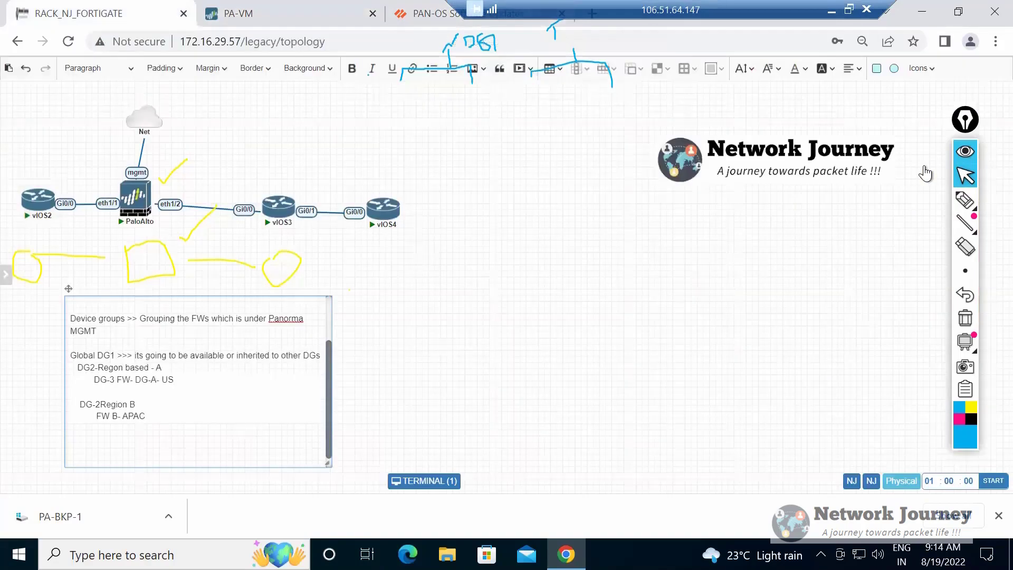
Add a Templates: heading below the Region B group in the topology note and finish editing the note.
key("Return")
key("Return")
key("Return")
key("BackSpace")
type("Templates")
key("Return")
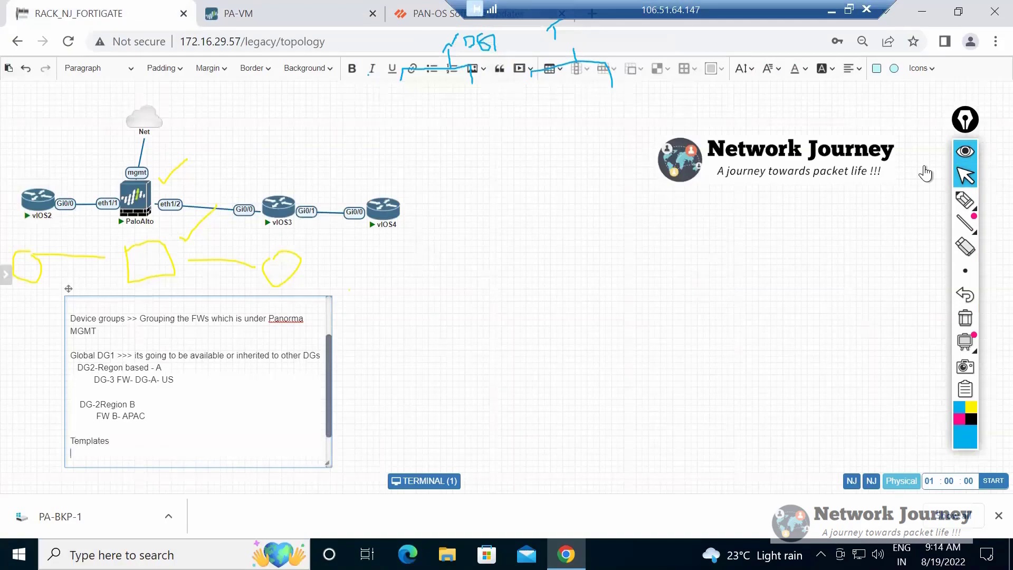
key("BackSpace")
type(":")
left_click(925, 173)
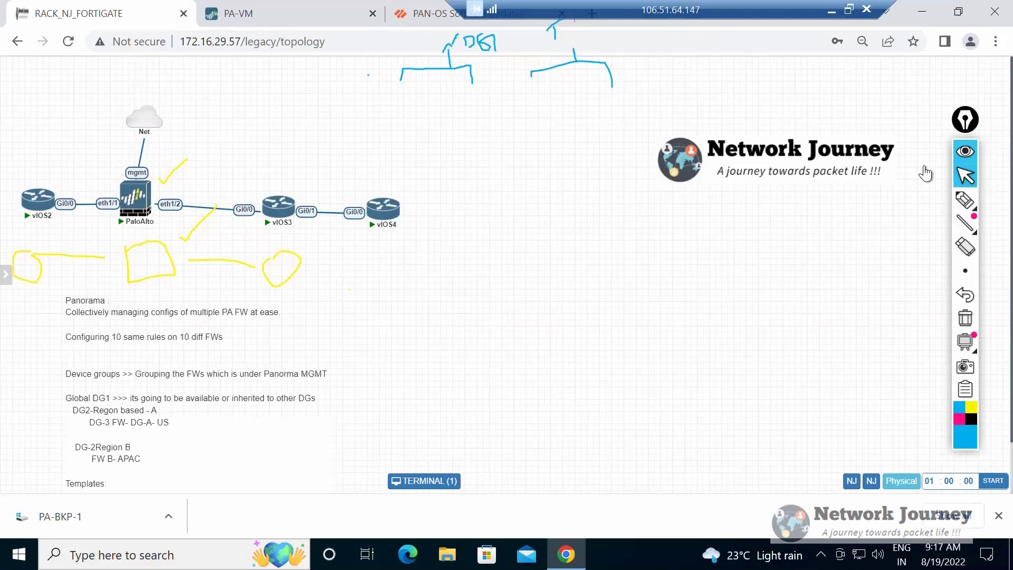
Reopen the topology note for editing and add a blank line below the Templates: heading.
scroll(924, 173, "down", 1)
double_click(87, 425)
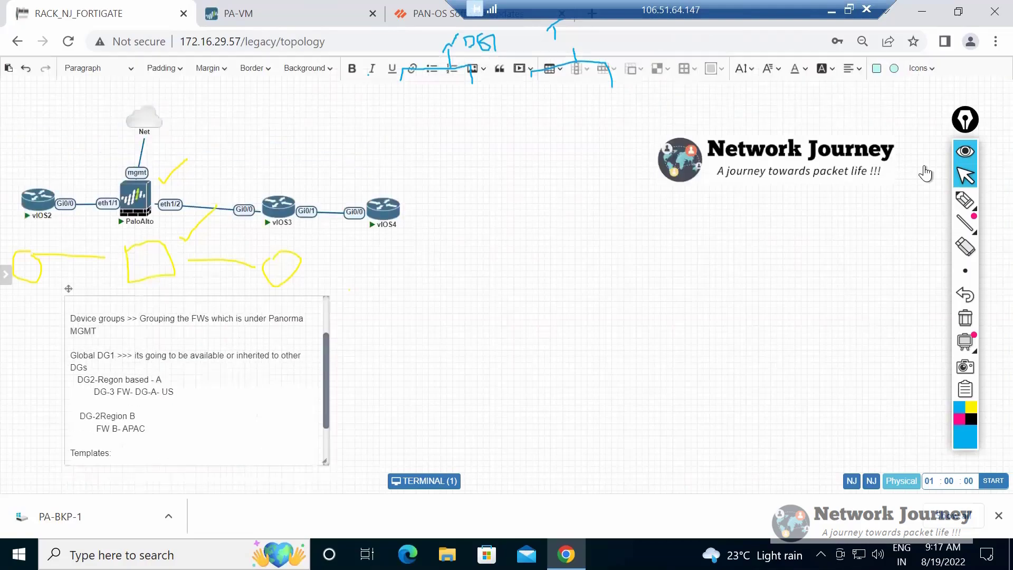
key("Return")
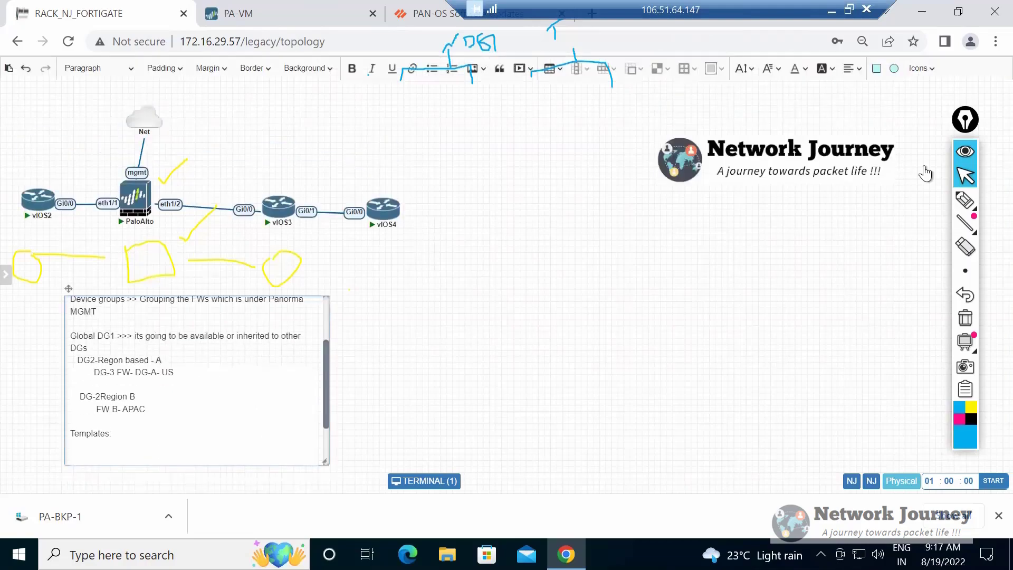
Review the Network and Device settings of the PA-VM firewall alongside its Security policy rules, including the network configuration categories.
key("ctrl+Tab")
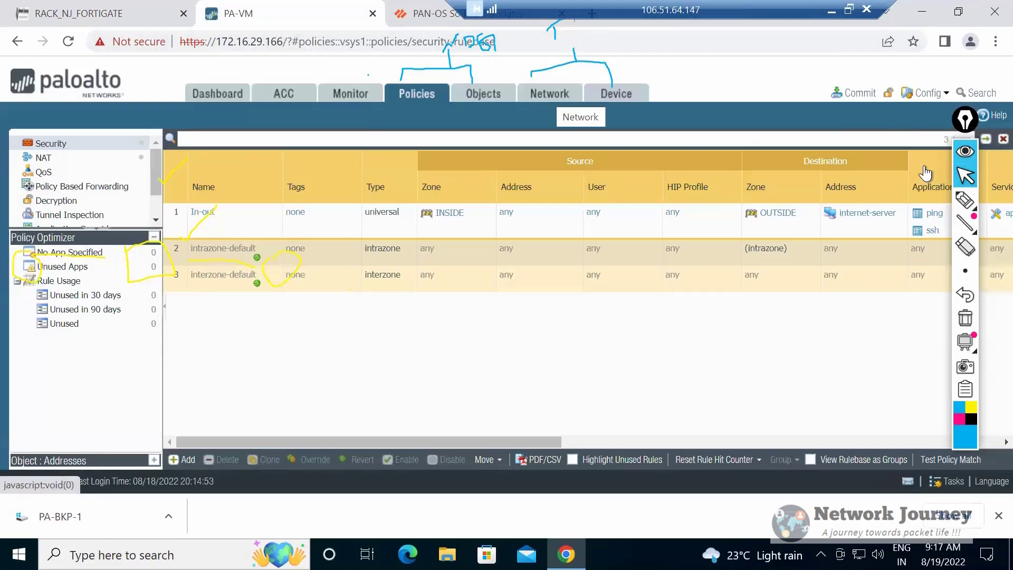
left_click(549, 94)
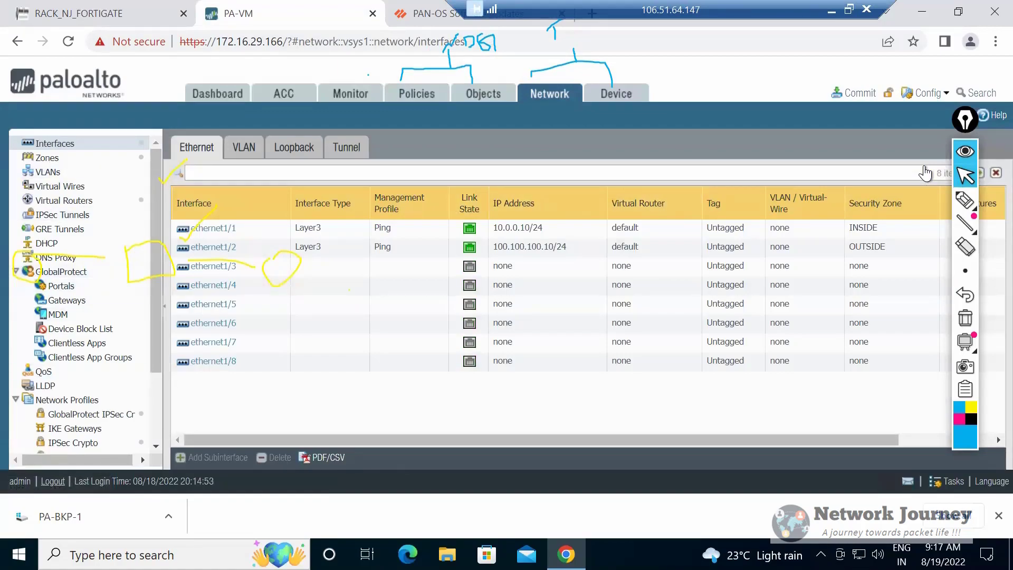
left_click(616, 93)
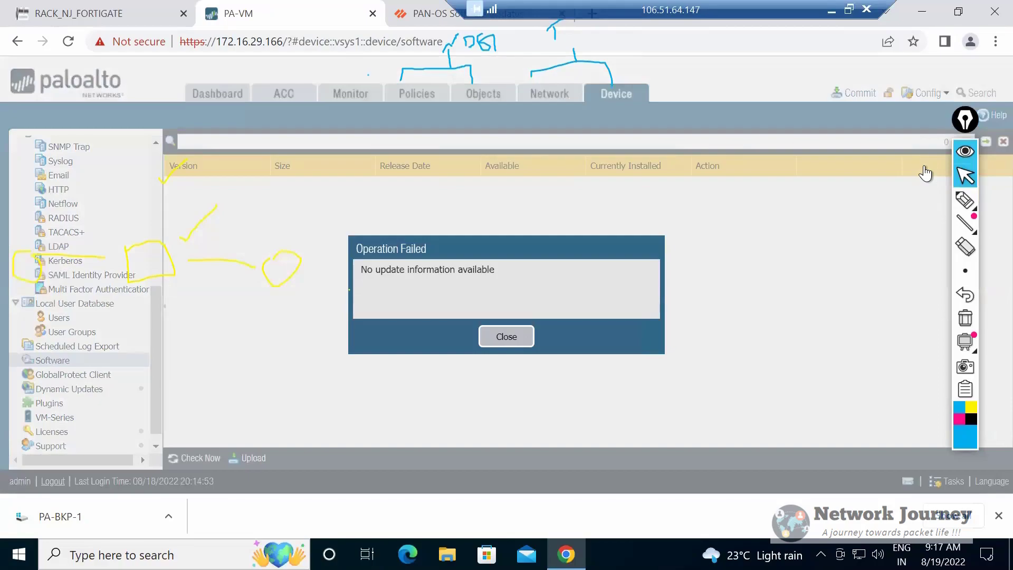
key("Return")
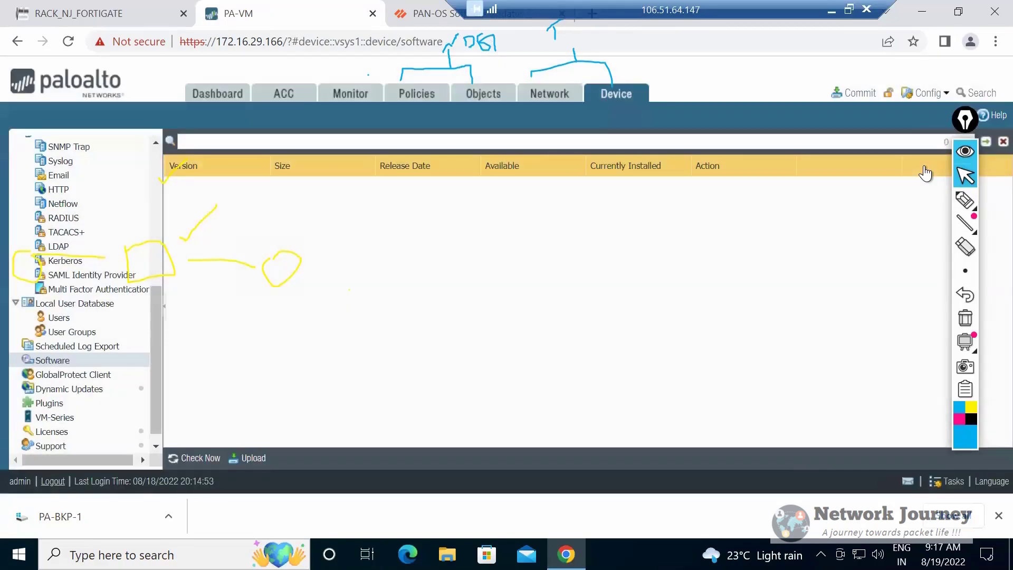
left_click(417, 93)
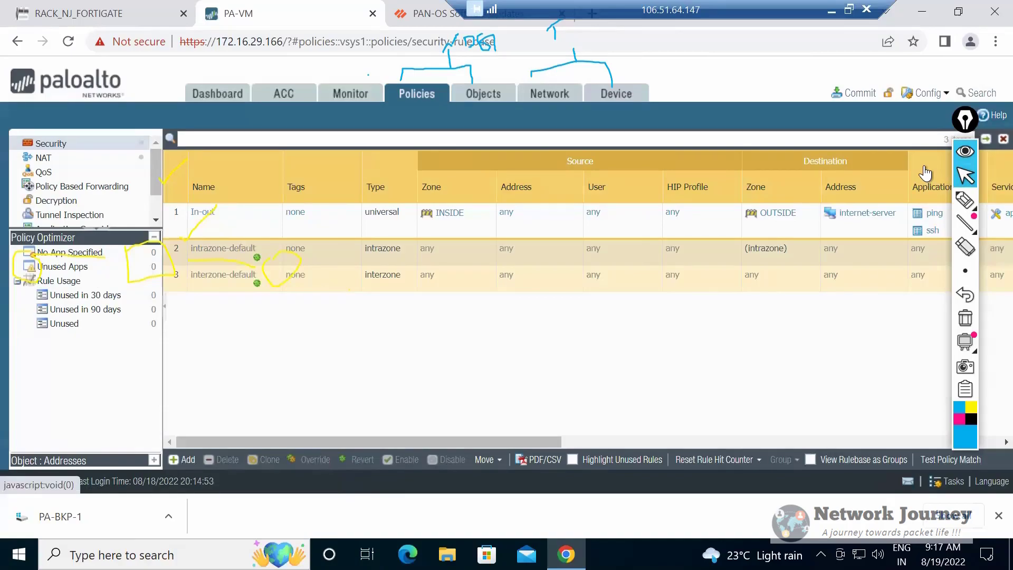
left_click(549, 94)
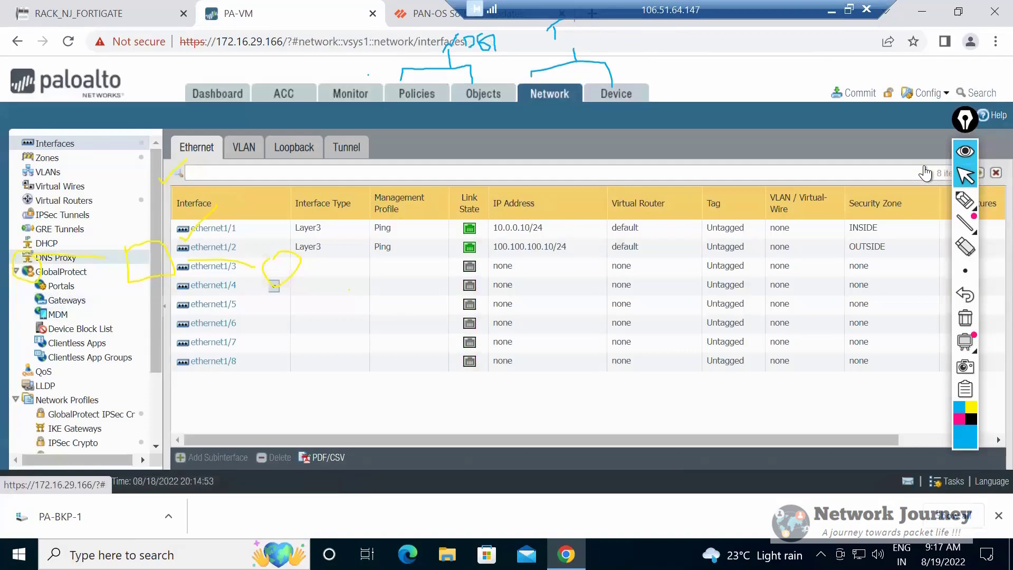
scroll(79, 257, "down", 3)
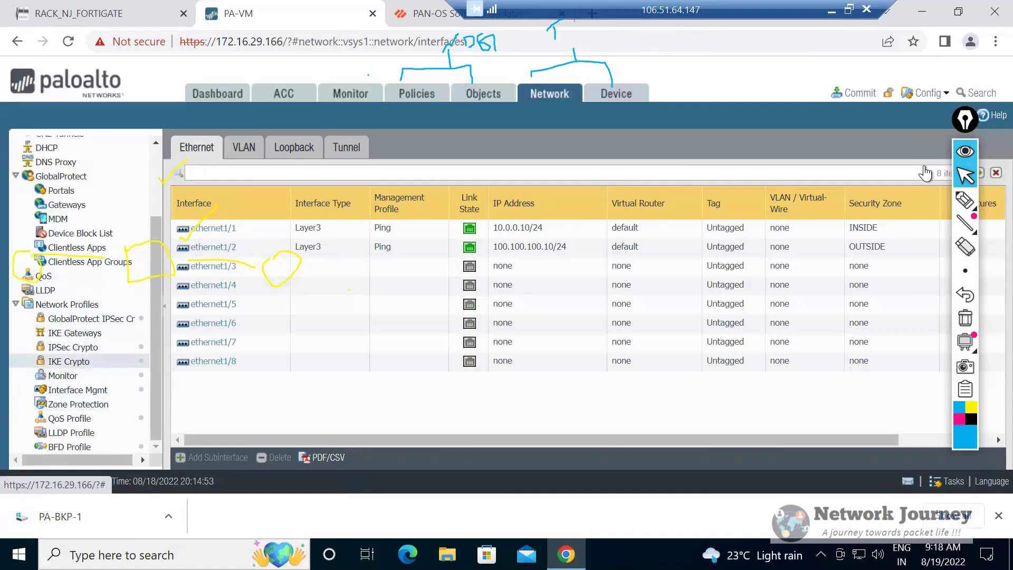
scroll(79, 211, "up", 3)
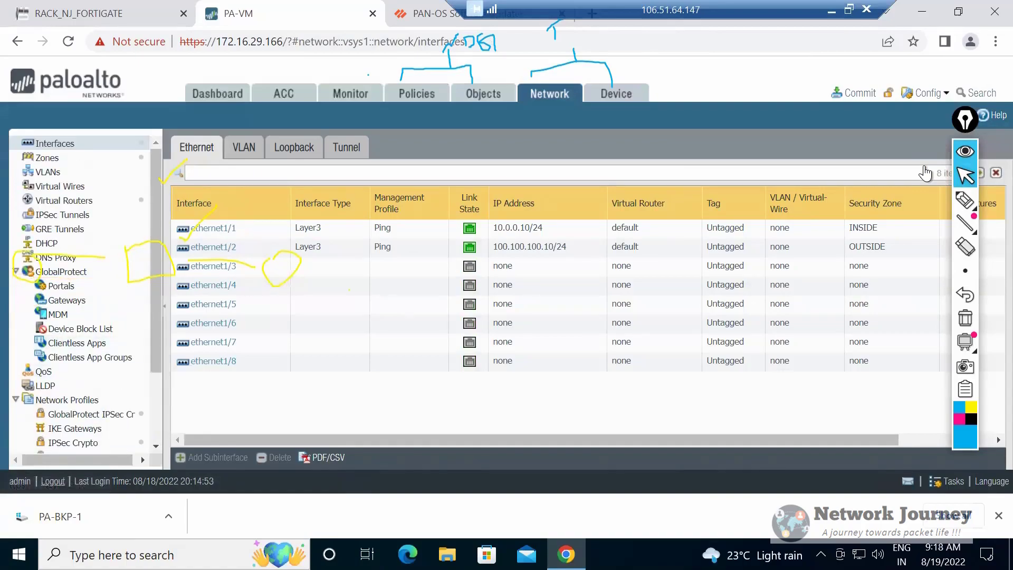
Examine the firewall's TACACS+ and LDAP server profiles, viewing a blank LDAP server profile form and closing it without saving.
left_click(616, 94)
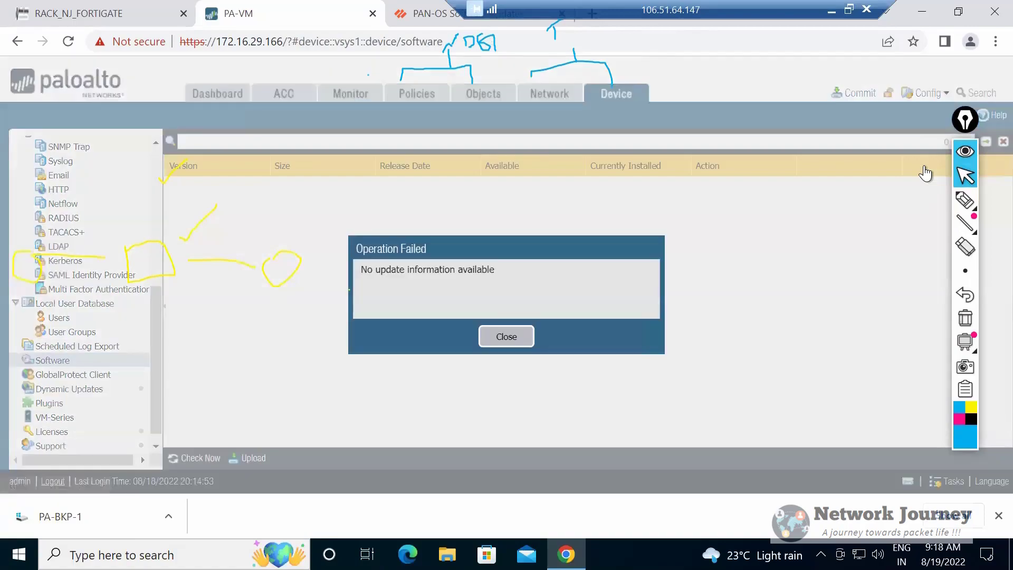
left_click(507, 336)
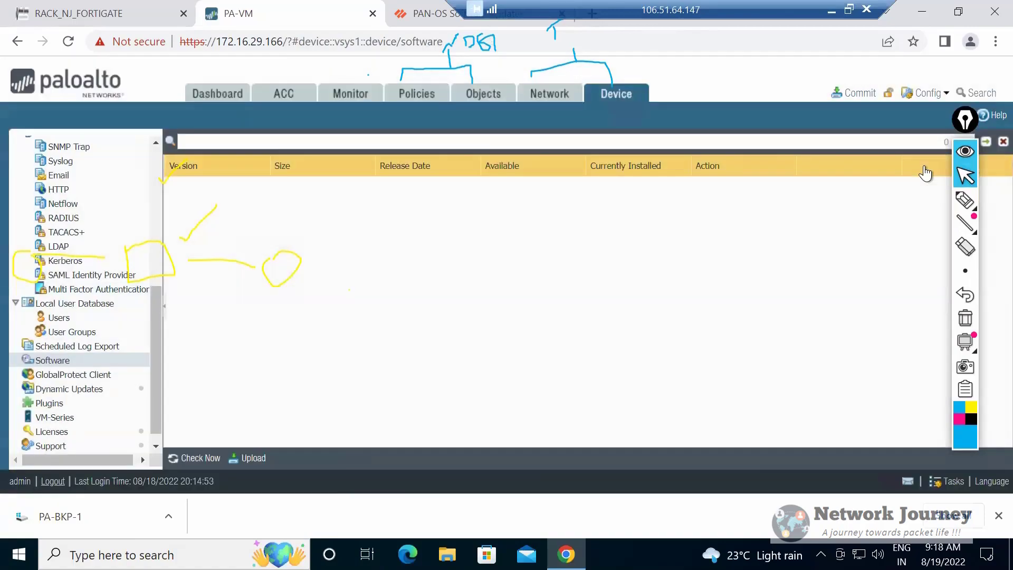
left_click(66, 232)
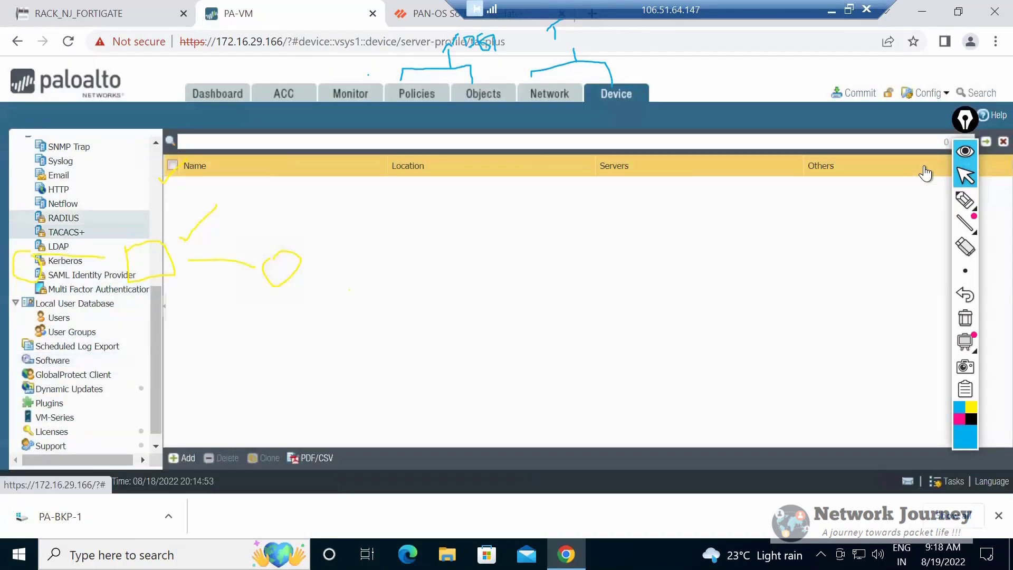
left_click(58, 246)
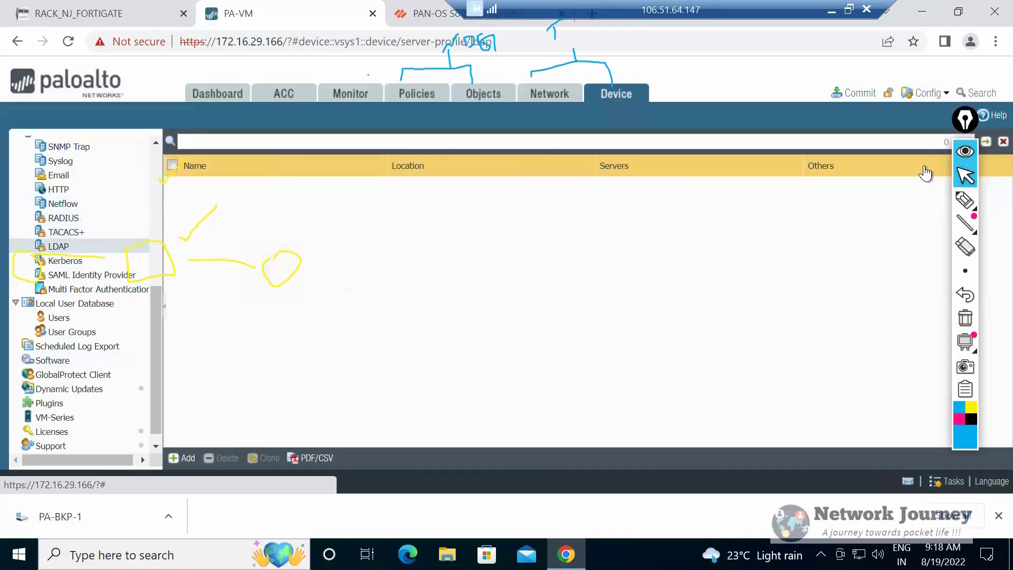
left_click(181, 457)
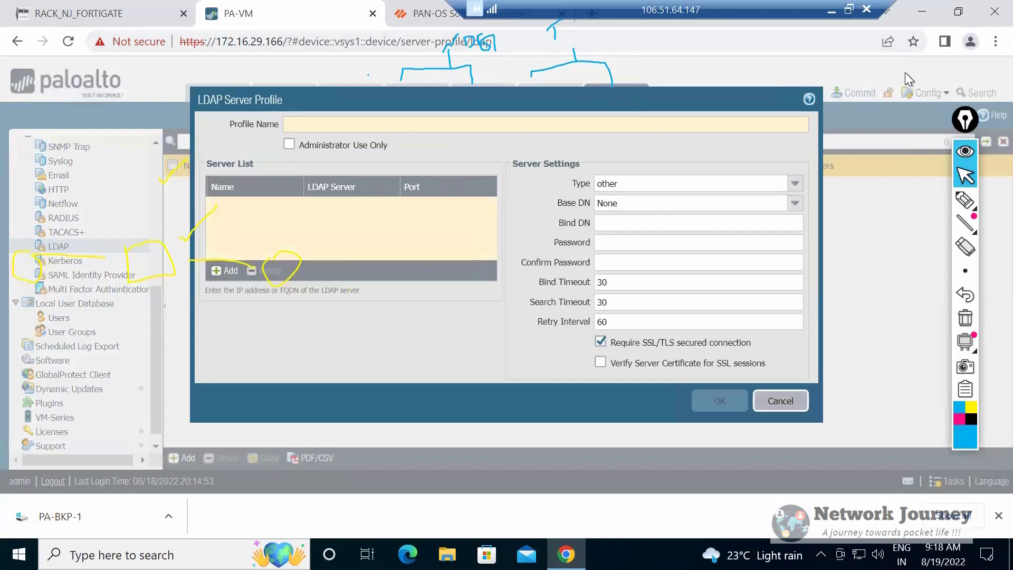
key("Escape")
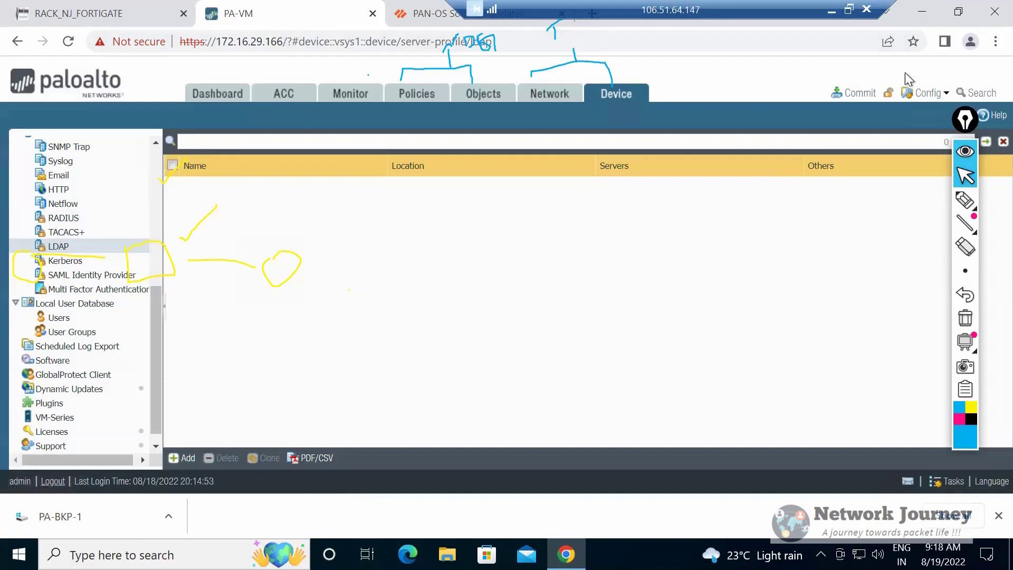
Return to the topology note and add a Stack: heading below Templates:, followed by blank lines.
key("alt")
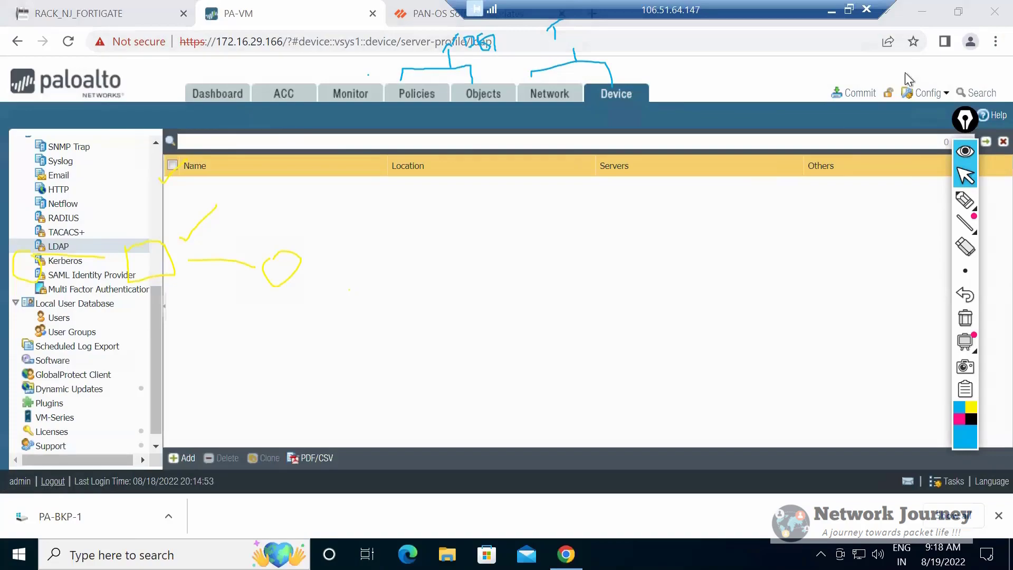
key("alt+Tab")
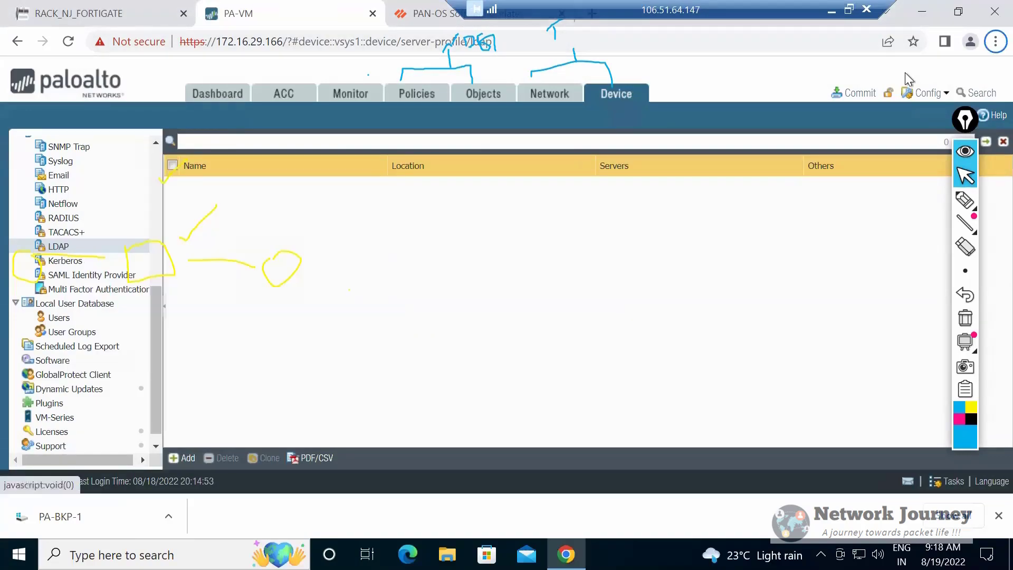
key("ctrl+Tab")
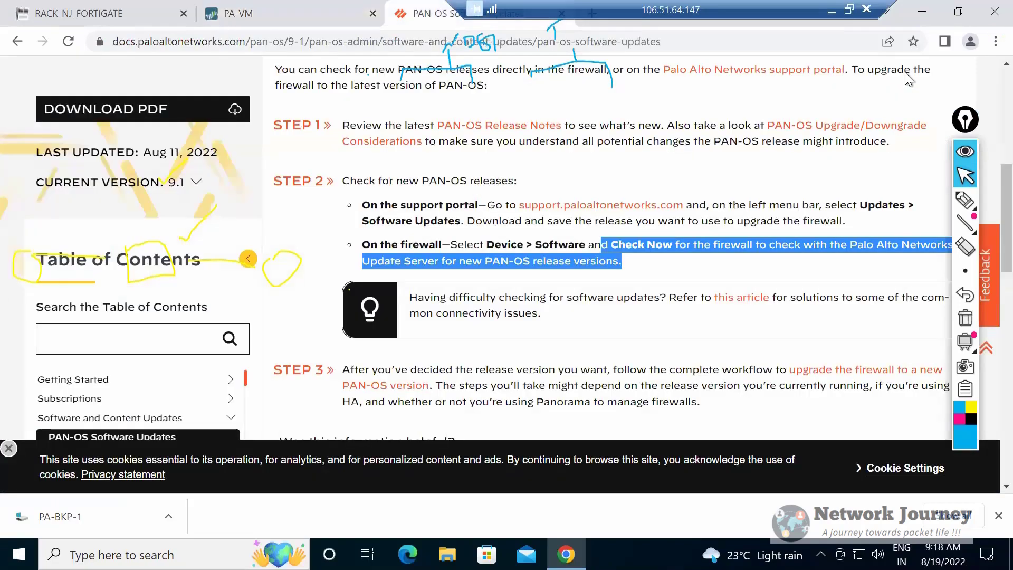
key("ctrl+Tab")
key("Return")
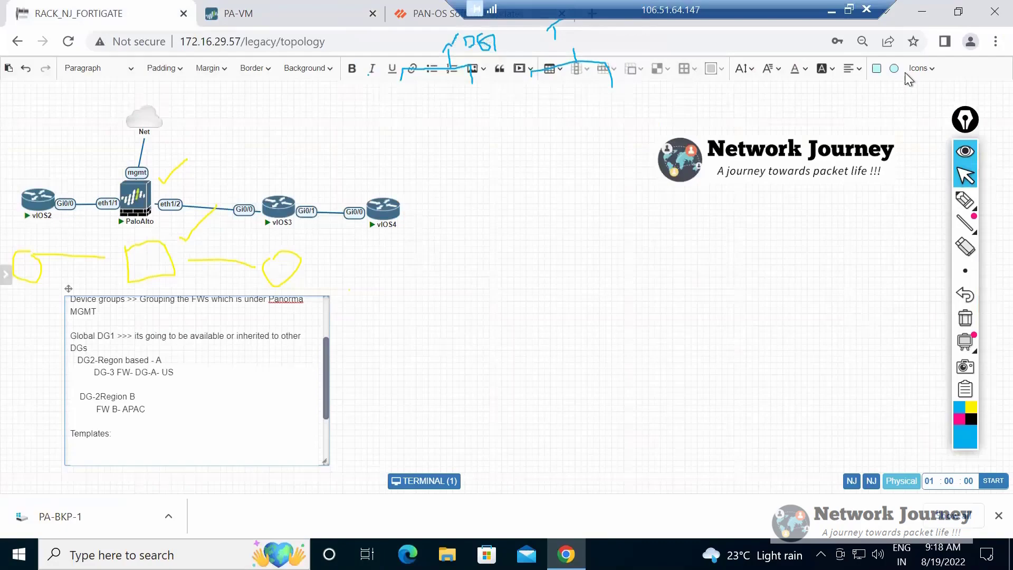
type("Stack:")
key("Return")
key("Return")
key("Return")
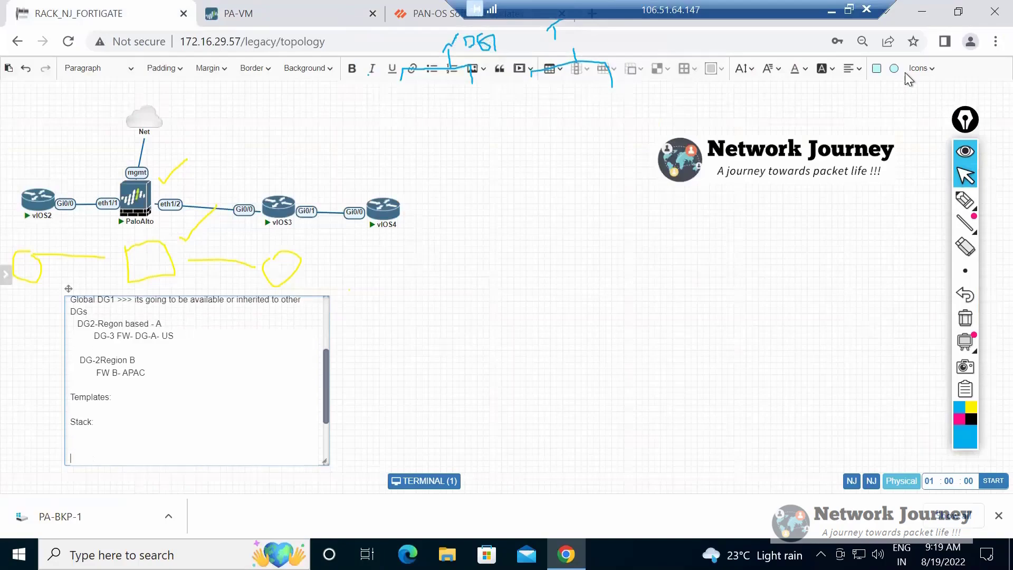
List FW, Temp-global, Temp-APAC and Temp-AMR on separate lines below the Stack: heading.
type("FW")
key("Return")
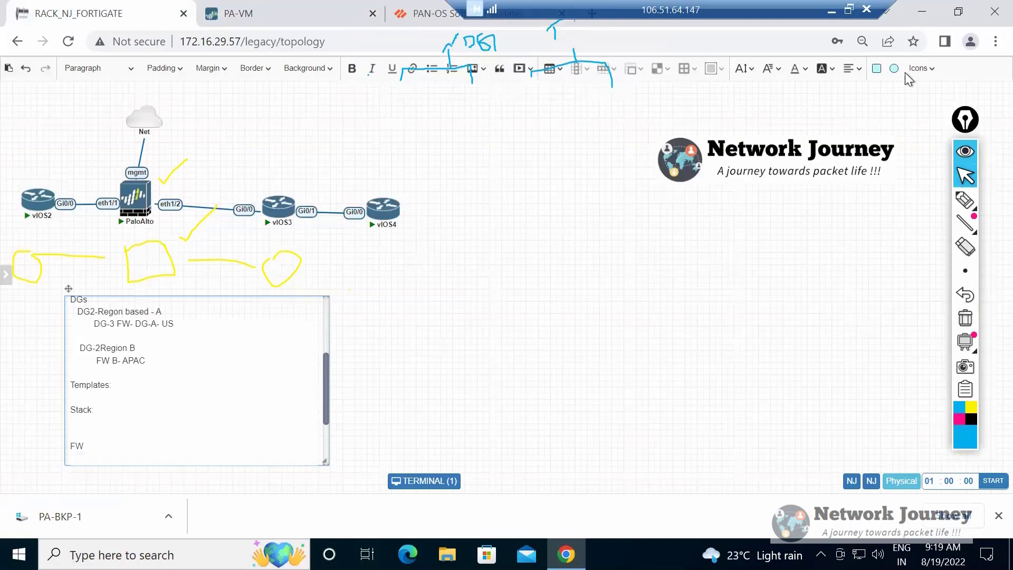
type("Te")
key("BackSpace")
key("BackSpace")
type("Temp-global")
key("Return")
type("Temp-")
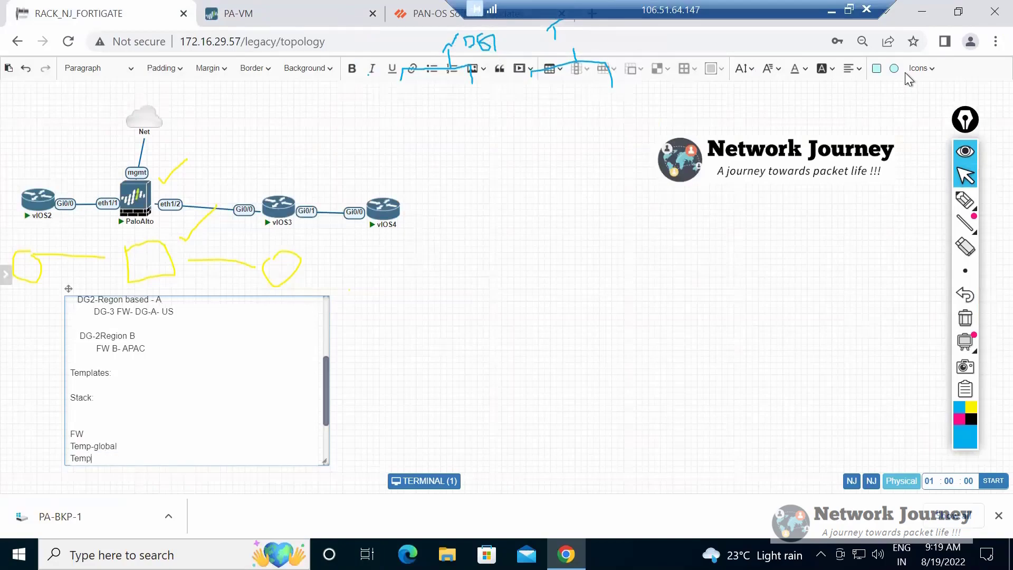
type("APAC")
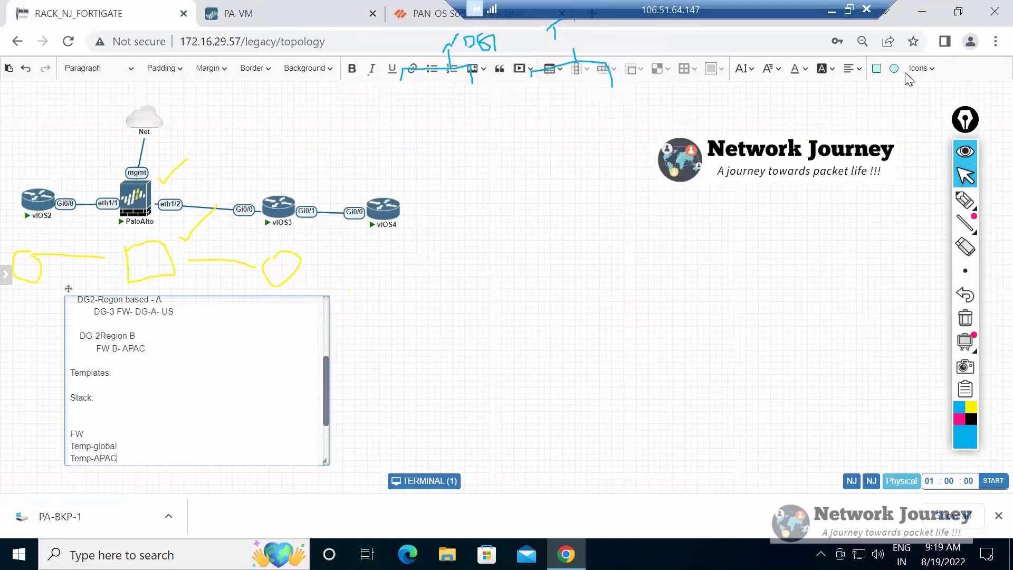
key("Return")
type("Temp-")
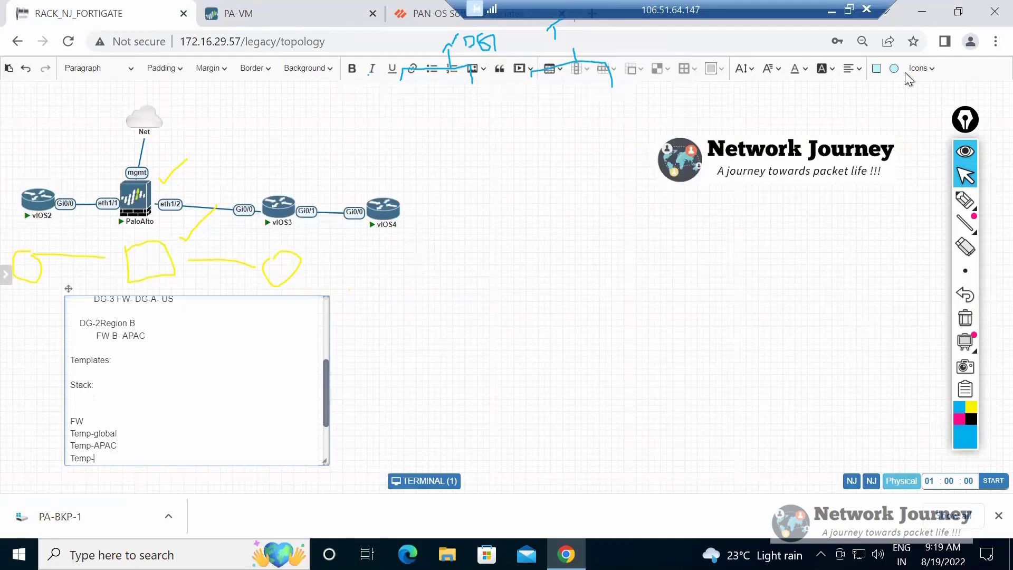
type("AMR")
type("-1")
Rename the FW entry as FW-1 and add FW-2 and FW-3 on separate lines above Temp-global.
key("Return")
type("FW-2")
key("Return")
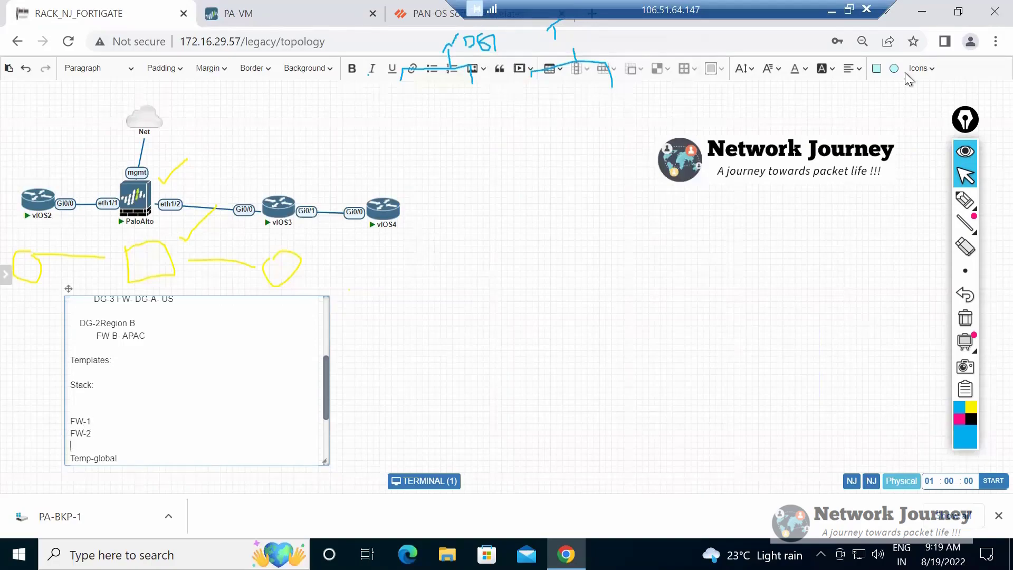
type("FW-3")
Highlight the FW-1 entry, followed by the Temp-APAC and Temp-AMR lines, to relate the firewall to its templates.
key("shift+Left")
key("shift+Left")
key("shift+Left")
key("shift+Left")
scroll(196, 379, "down", 2)
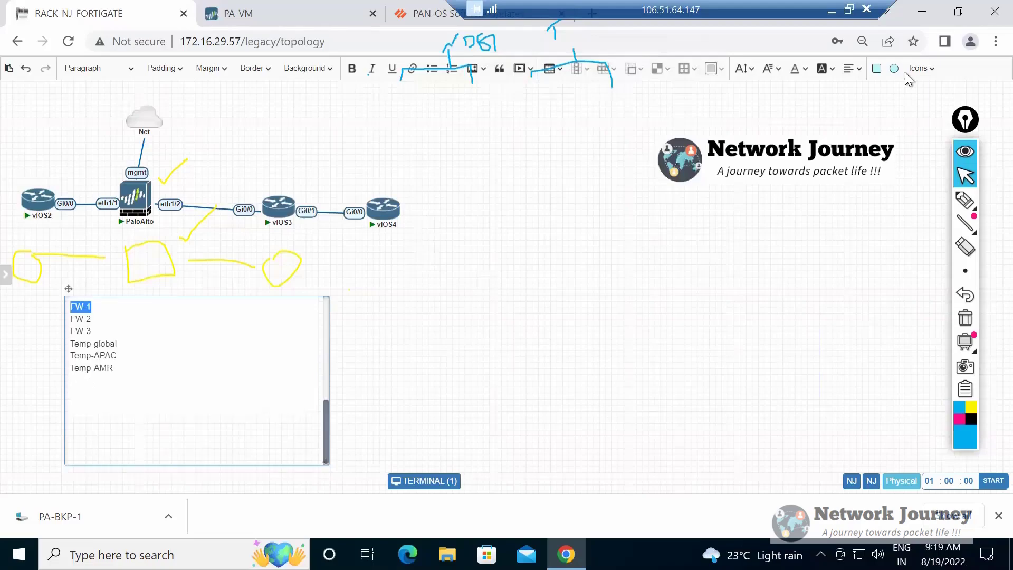
mouse_move(119, 356)
left_mouse_down()
mouse_move(74, 355)
mouse_move(113, 368)
mouse_move(74, 356)
left_mouse_up()
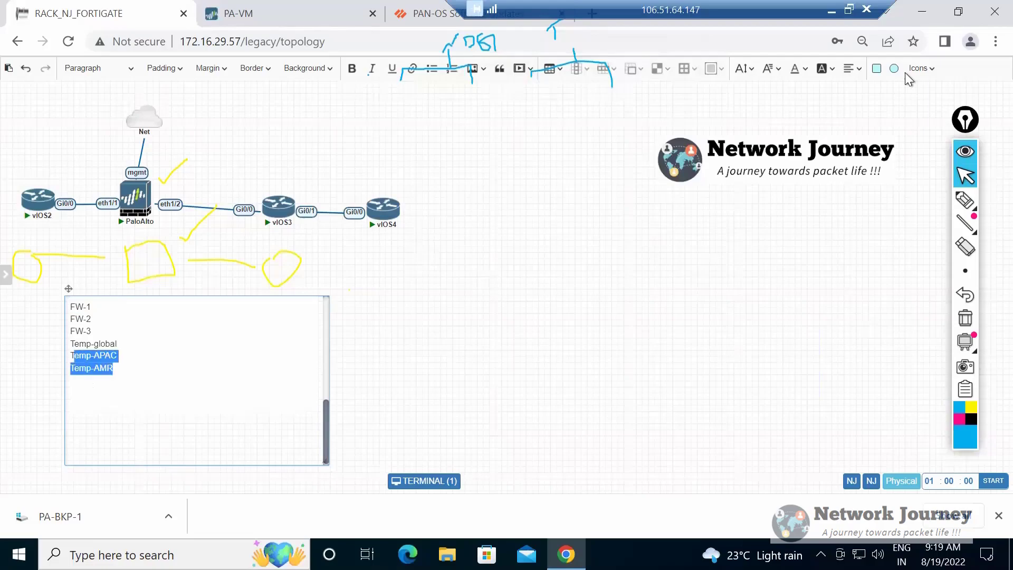
left_click(94, 381)
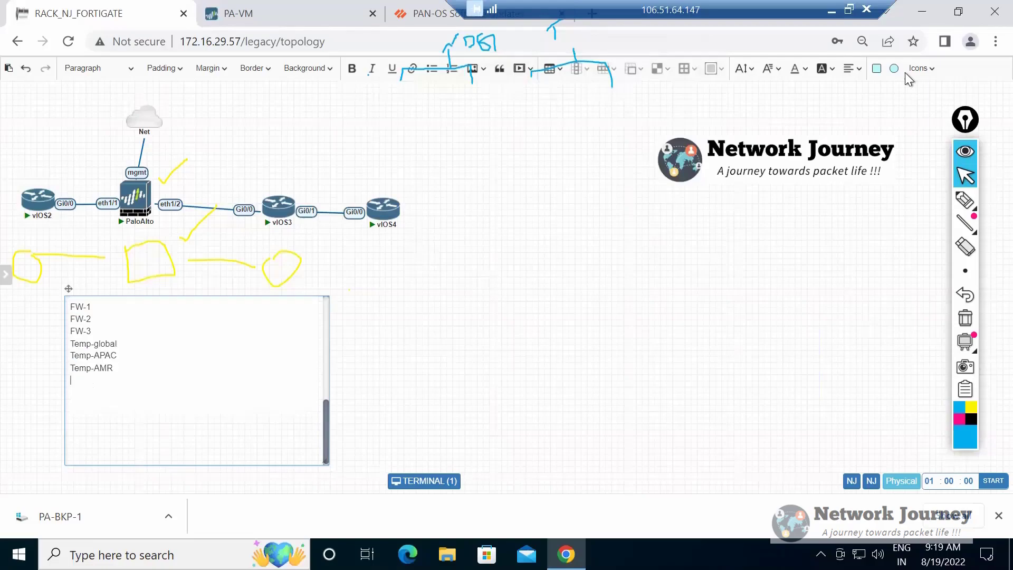
Check the Ethernet interfaces in the PA-VM firewall's network settings and return to the topology note.
left_click(264, 14)
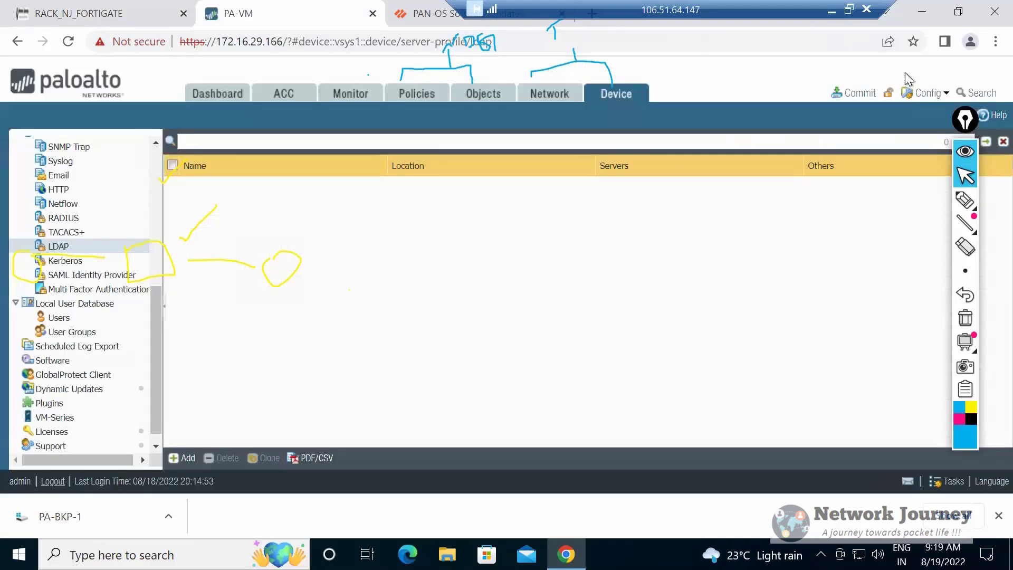
left_click(549, 93)
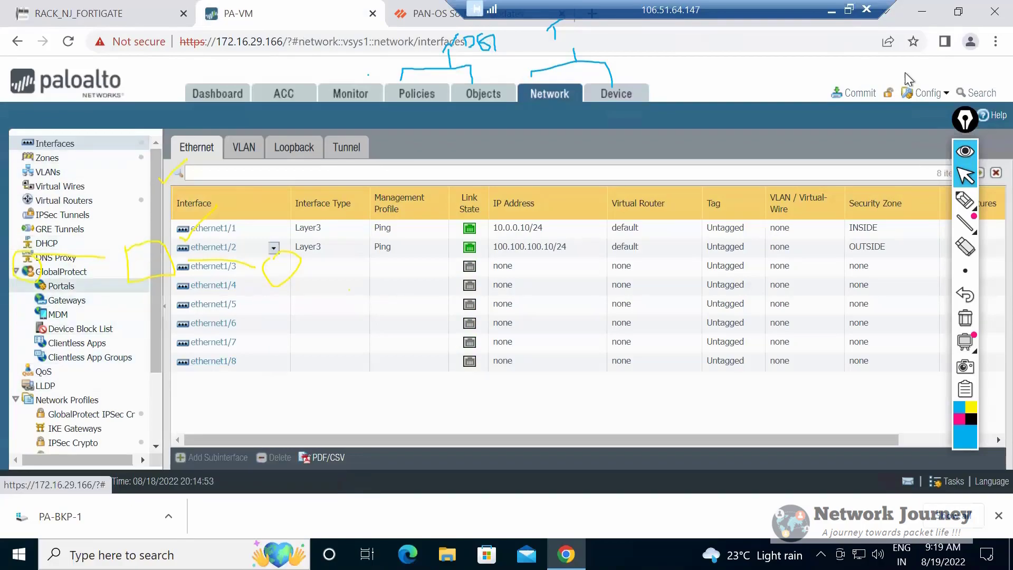
key("ctrl+Tab")
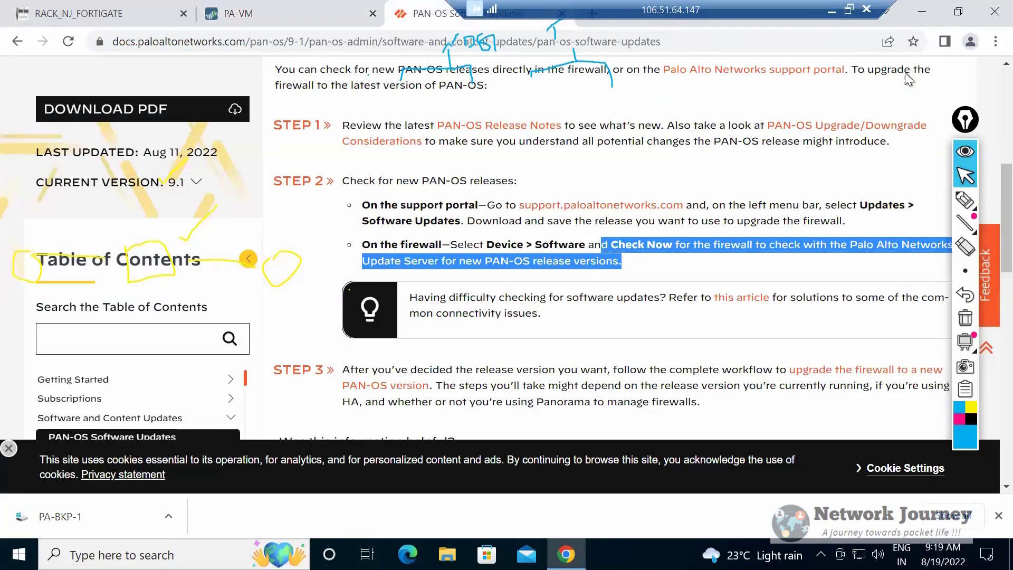
key("ctrl+Tab")
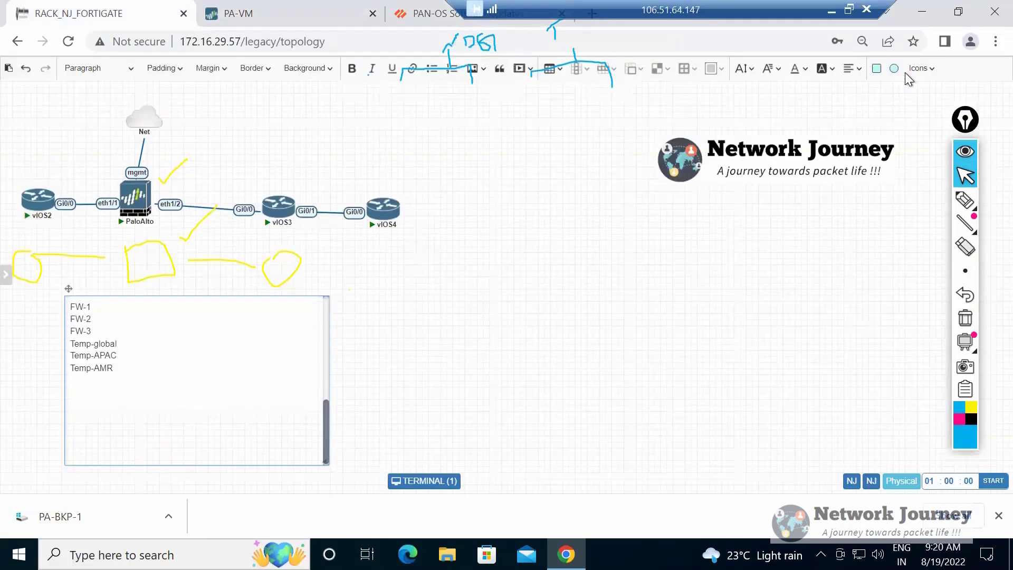
Add a new Stack: heading below the Temp-AMR line, separated by blank lines.
key("shift+Home")
key("shift+Up")
key("shift+Up")
key("shift+Up")
key("Right")
key("Return")
key("Return")
key("Return")
type("Stack:")
key("Return")
Append >> ZONE to the Temp-global entry and place the cursor on the line below the new Stack: heading.
key("shift+Home")
key("shift+Up")
key("shift+Down")
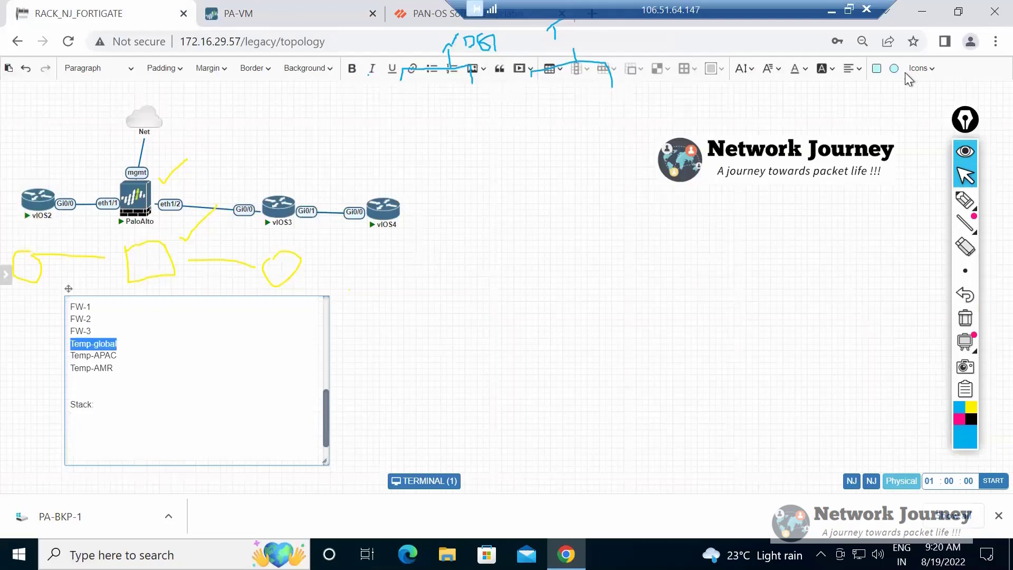
key("ctrl+Tab")
key("ctrl+shift+Tab")
key("Right")
type(">> ZONE")
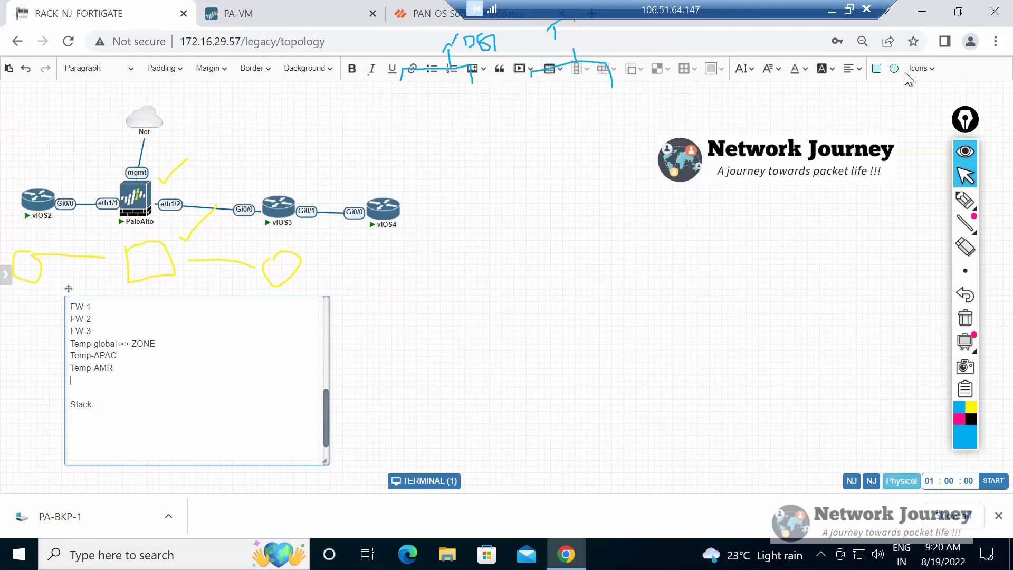
key("Return")
triple_click(113, 343)
left_click(95, 416)
Examine the zone assignment of ethernet1/2 and the zones list on the PA-VM firewall, and return to the topology note.
key("ctrl+Tab")
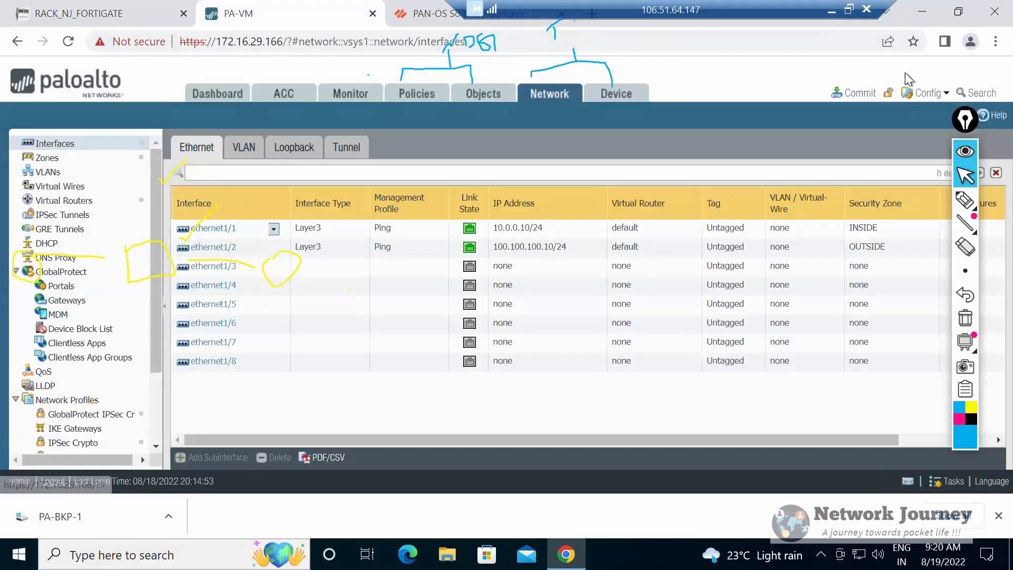
left_click(213, 247)
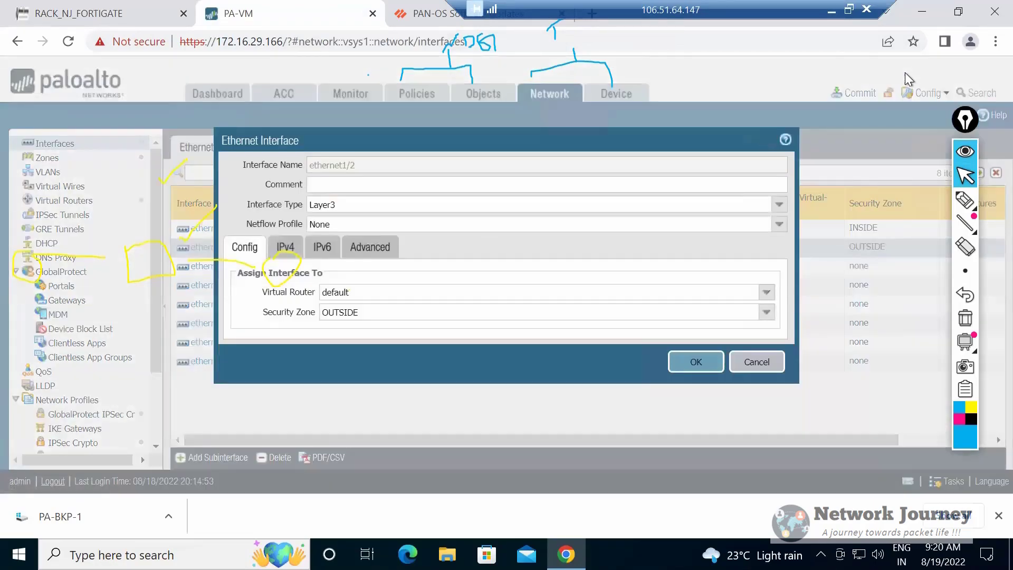
left_click(756, 361)
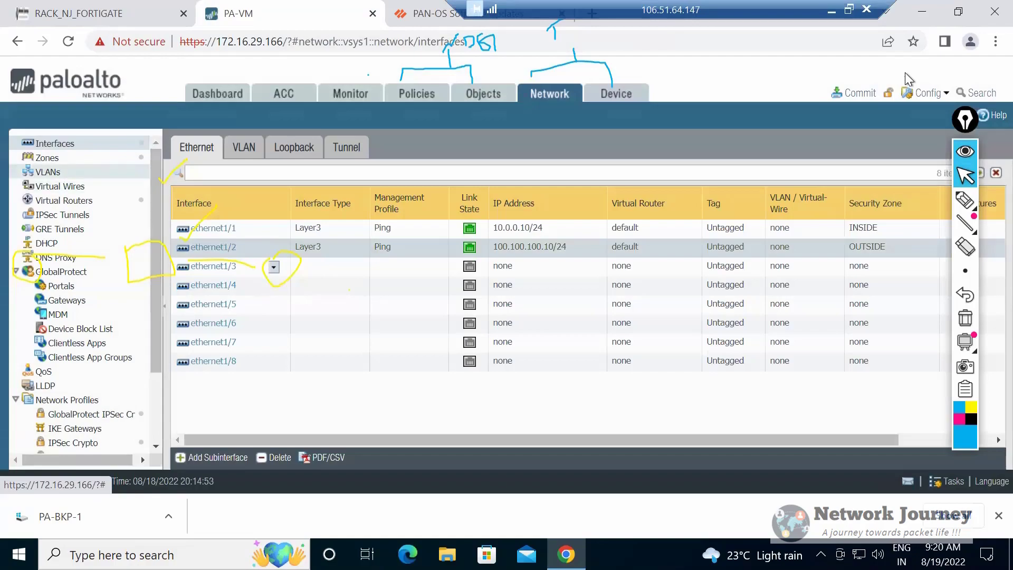
left_click(47, 157)
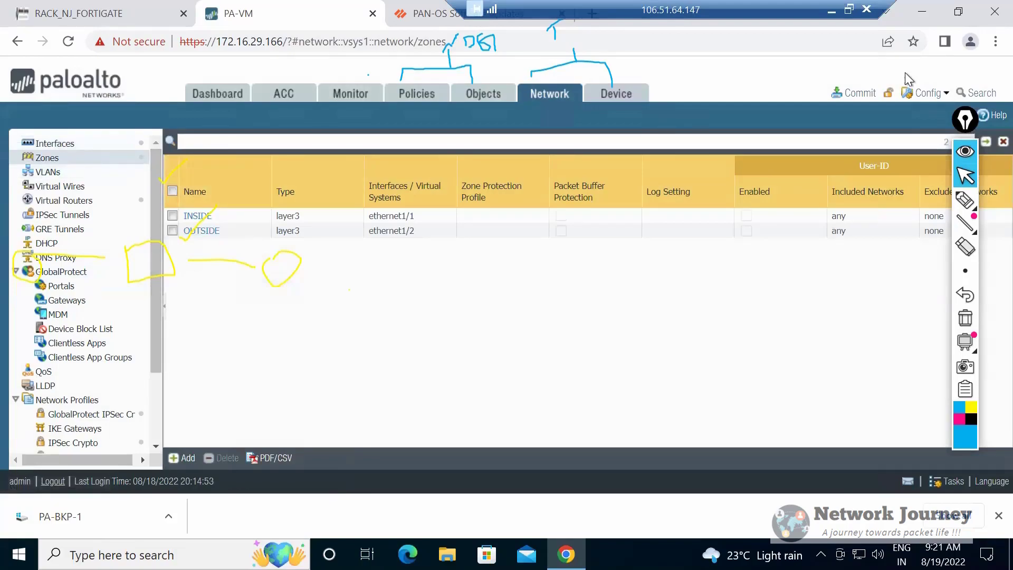
key("ctrl+Tab")
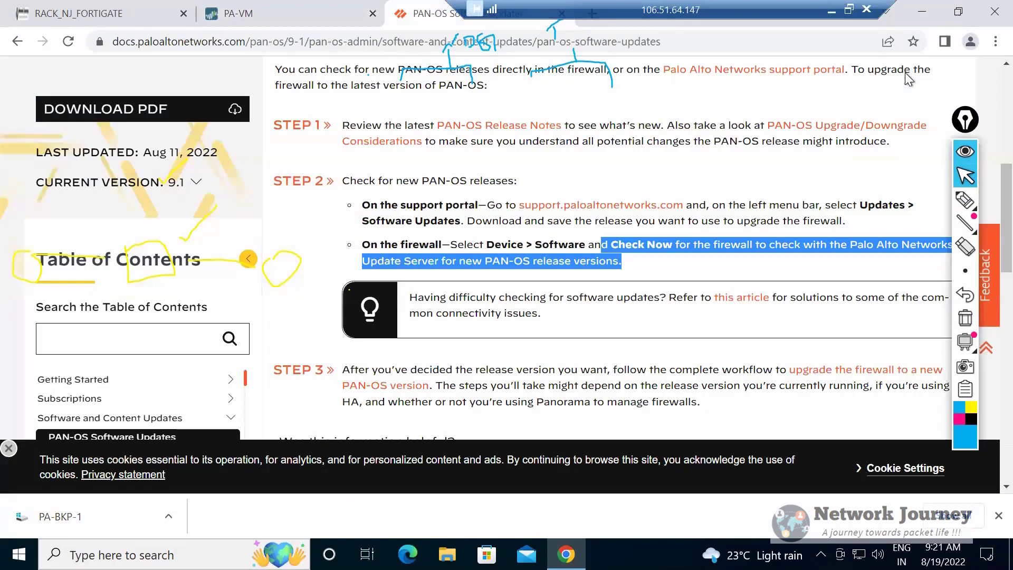
key("ctrl+shift+Tab")
key("ctrl+shift+Tab")
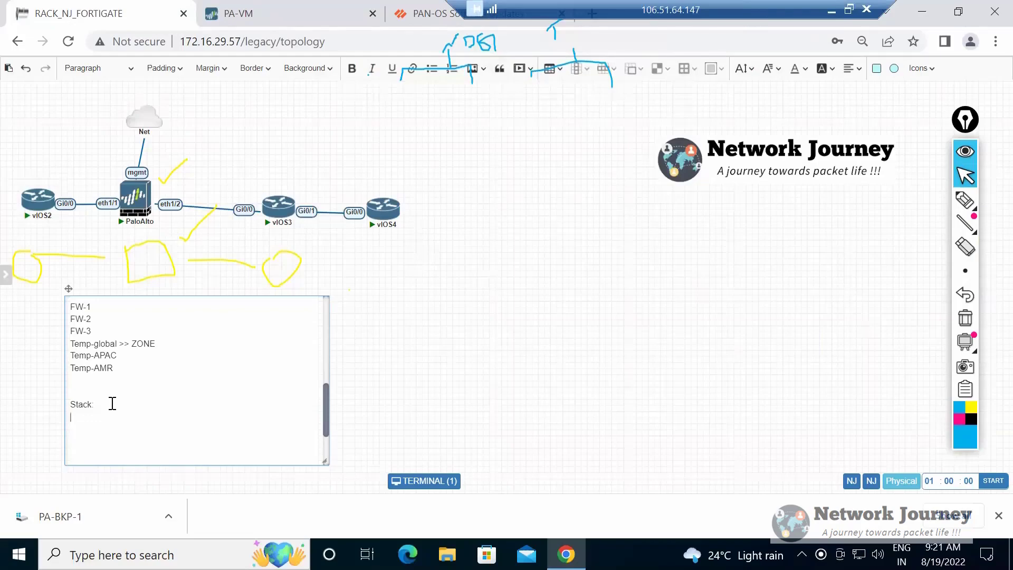
type("BLR")
key("Return")
key("BackSpace")
key("BackSpace")
key("BackSpace")
key("BackSpace")
key("Return")
List FW-1, Tp-APAC and Global on separate lines below the new Stack: heading and highlight the three entries.
type("FW-1")
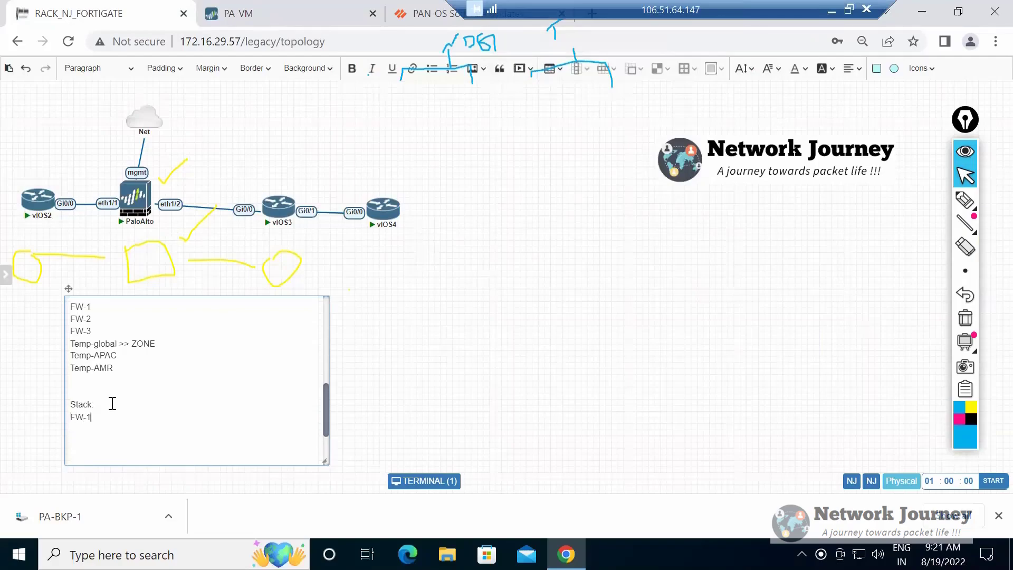
key("Return")
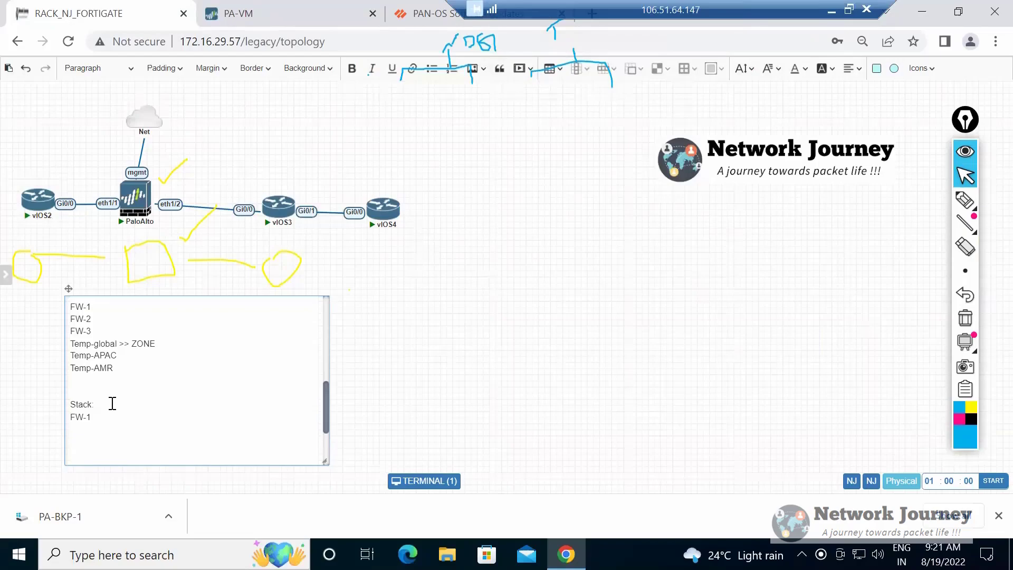
type("Tp-APAC")
key("Return")
type("Global")
key("shift+Up")
key("shift+Home")
key("shift+Up")
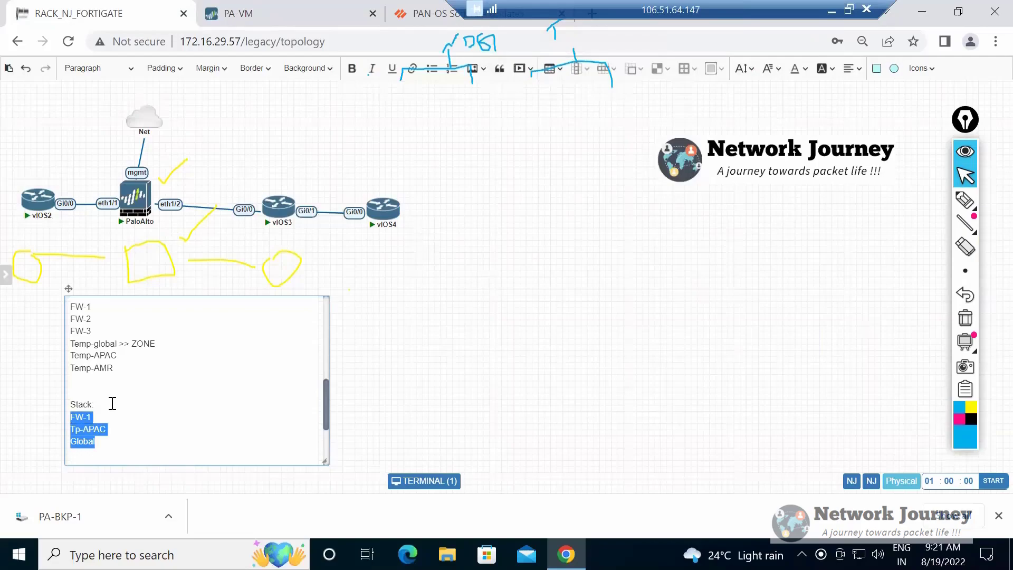
Delete the notes above, down to the Temp-AMR line, and undo the deletion.
left_click(112, 404)
key("shift+Up")
key("shift+Up")
key("shift+Up")
key("Up")
key("Up")
key("Up")
key("shift+Up")
key("shift+Up")
key("shift+Up")
key("shift+Up")
key("shift+Up")
key("shift+Up")
key("shift+Up")
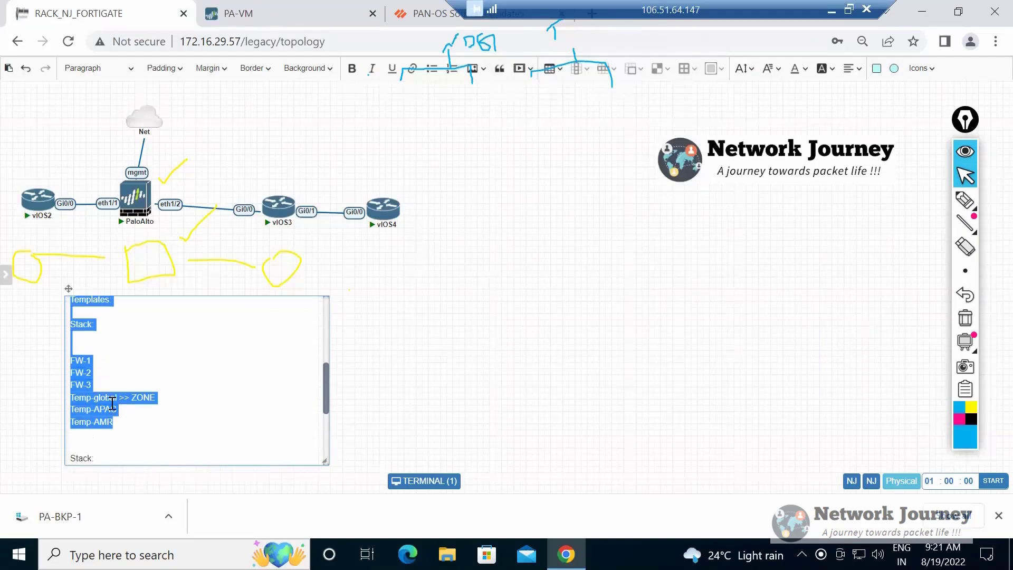
key("BackSpace")
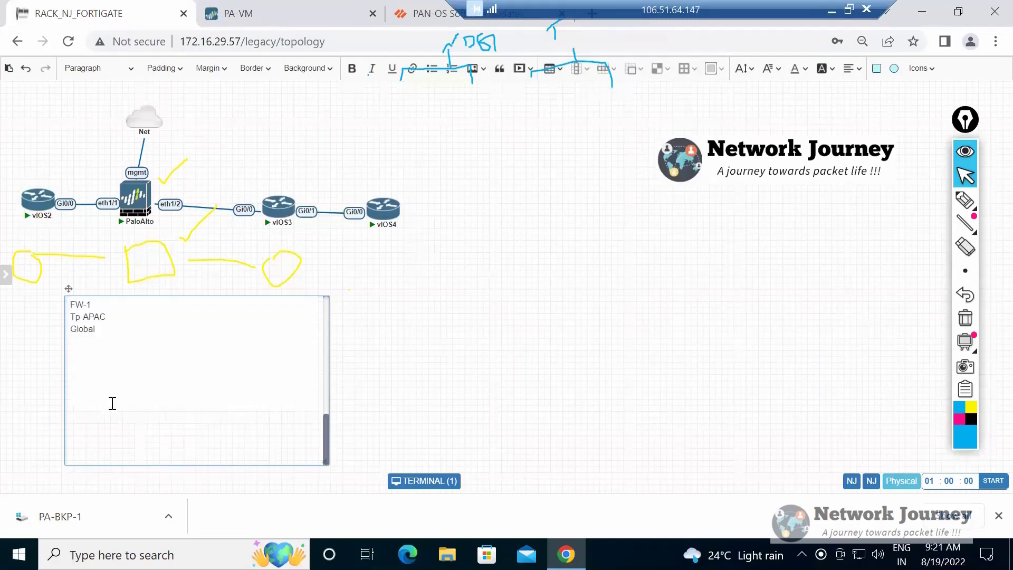
key("ctrl+z")
left_click(112, 403)
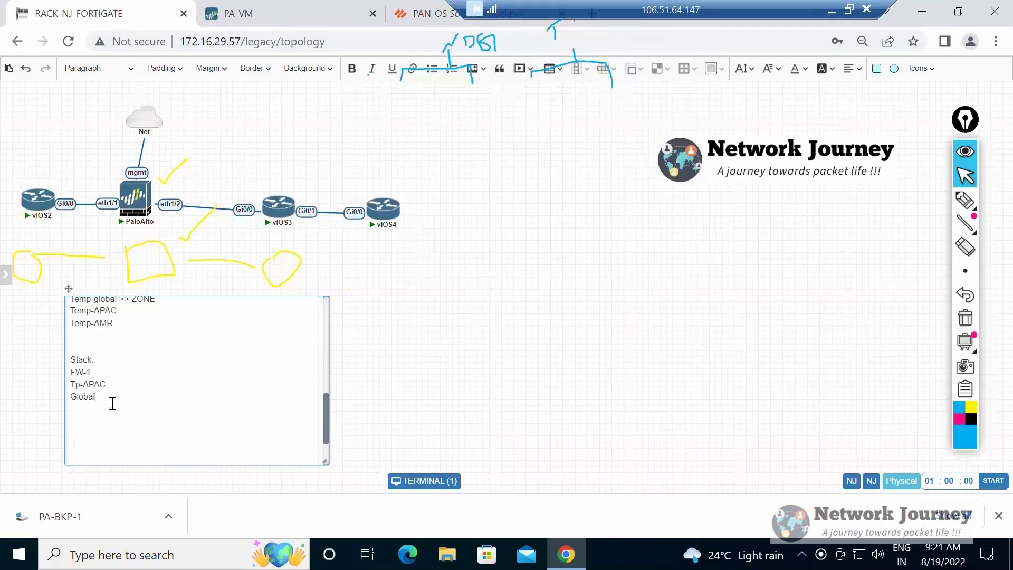
Extend the FW-1 line under the new Stack: heading with >>> interface/zone and the Tp-APAC line with >>.
key("shift+Up")
key("shift+Up")
key("shift+Up")
key("End")
type(">>> ZONE")
key("BackSpace")
key("BackSpace")
key("BackSpace")
key("BackSpace")
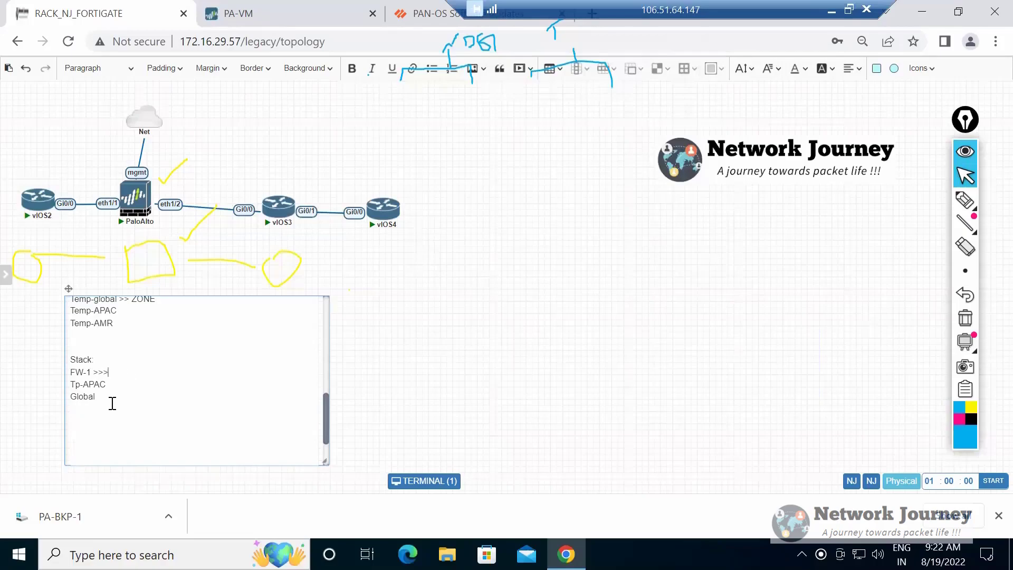
type("interface/x")
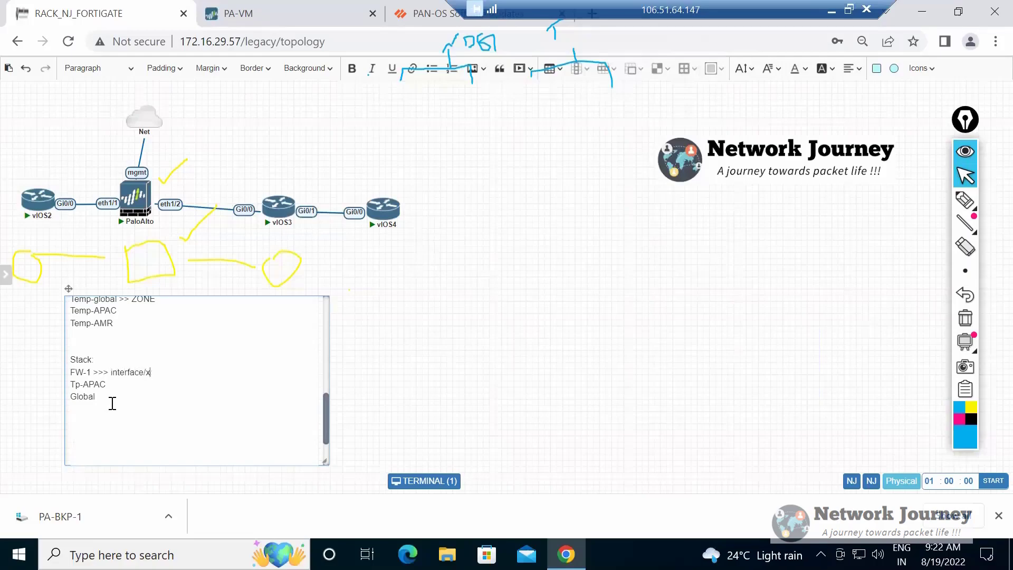
key("BackSpace")
type("zine")
key("BackSpace")
key("BackSpace")
key("BackSpace")
key("BackSpace")
type("zone  >>")
Glance at the firewall's zones list, return to the topology note and append >> eth 1/2 to the FW-1 line.
key("ctrl+Tab")
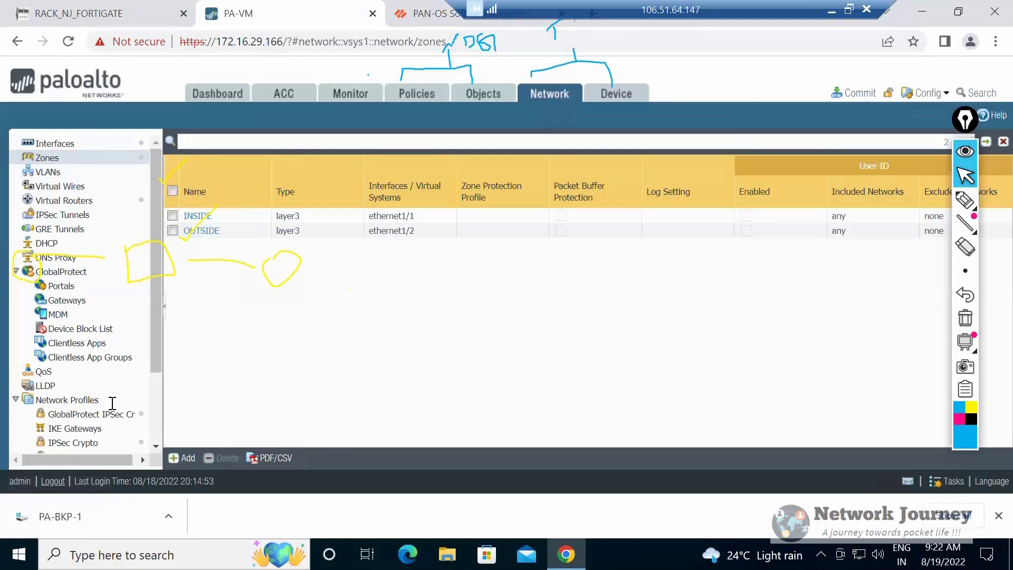
key("ctrl+Tab")
key("ctrl+Tab")
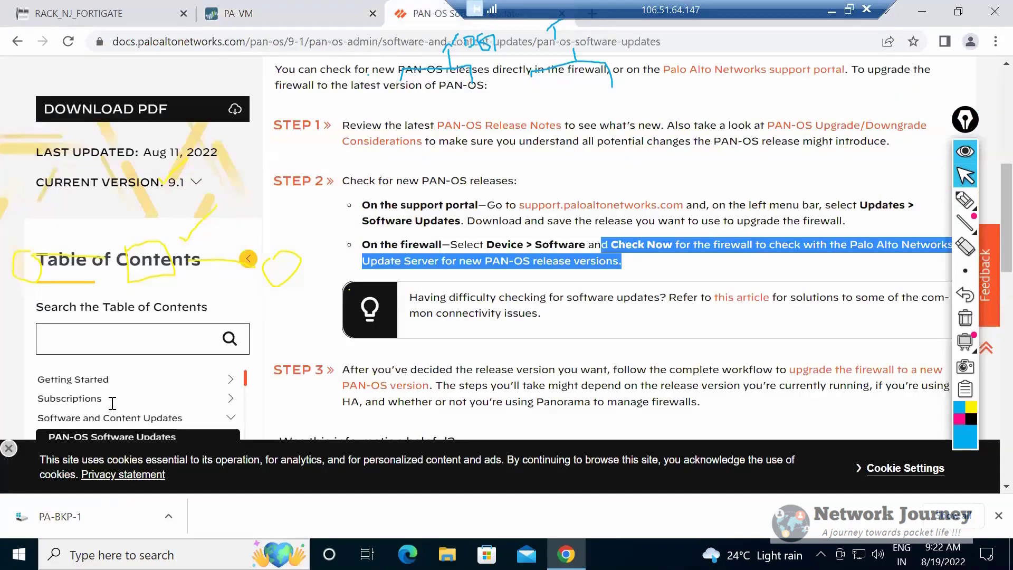
key("Up")
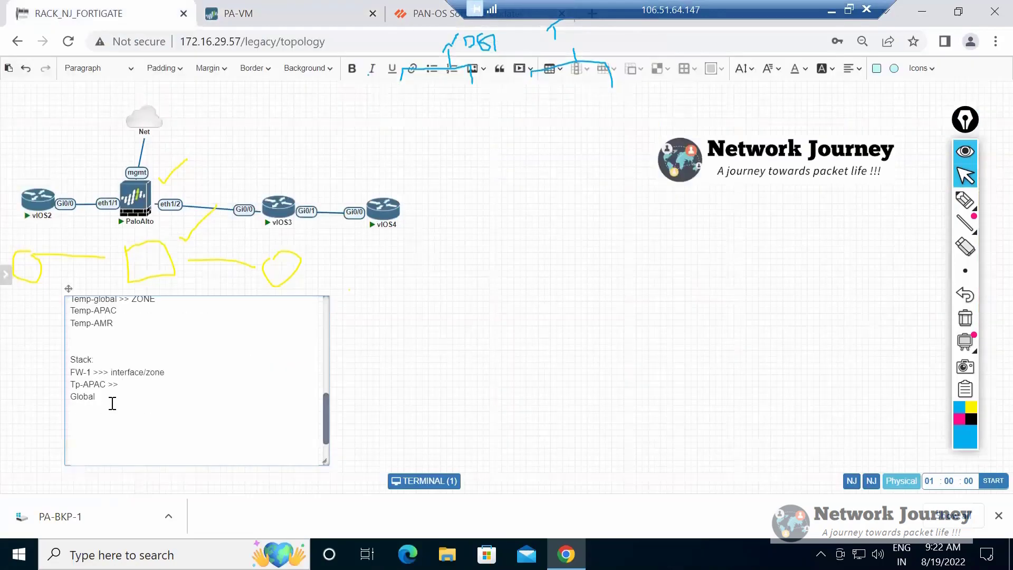
key("End")
type(">> ")
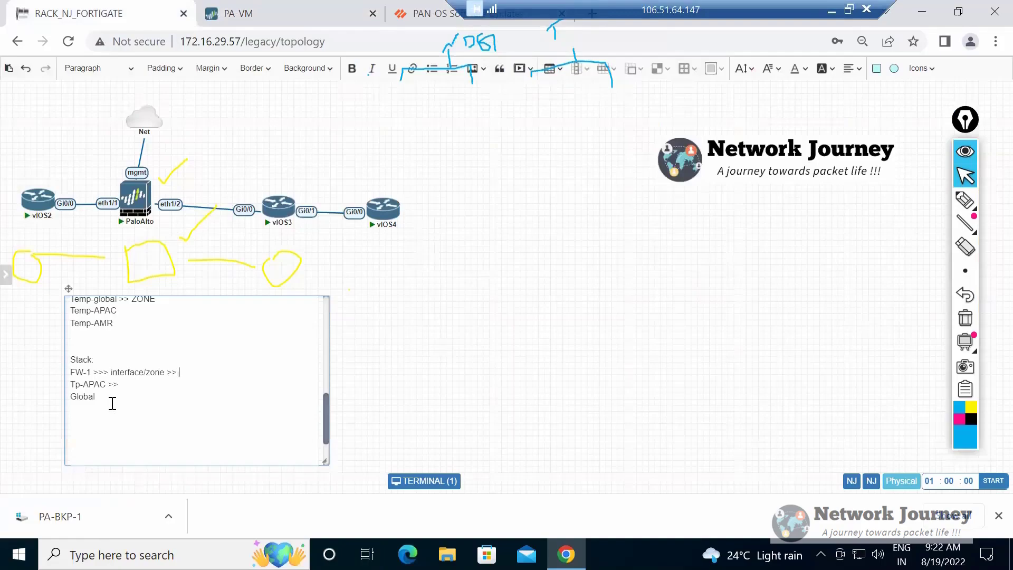
type("eth 1/2")
type("nterface")
type("/")
Complete the Tp-APAC line so it reads Tp-APAC >> untrust>> 1/1.
key("BackSpace")
key("BackSpace")
key("BackSpace")
key("BackSpace")
key("BackSpace")
key("BackSpace")
key("BackSpace")
key("BackSpace")
key("BackSpace")
key("BackSpace")
type("untrust>> 1/1")
key("Return")
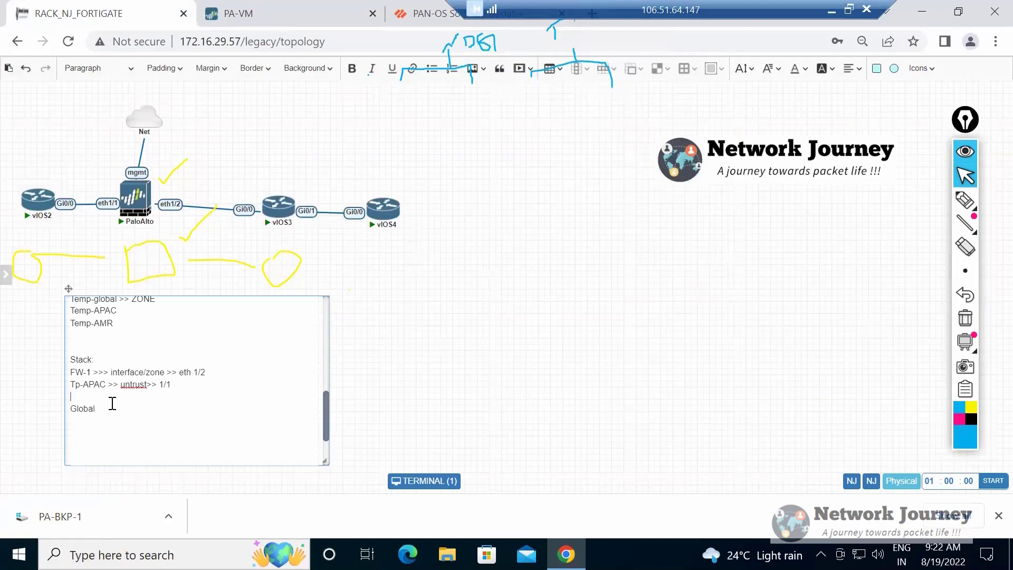
key("Delete")
Extend the Global line with > untrust >> 1/3 and replace interface/zone on the FW-1 line with untrust.
key("End")
type("> untrust")
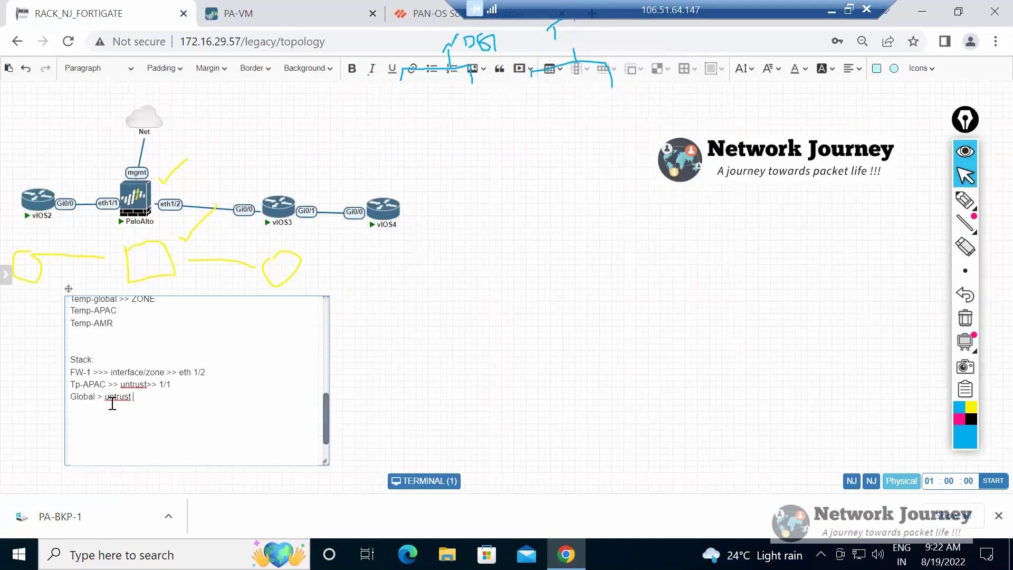
type(" >> 1/3")
key("ctrl+shift+Left")
key("ctrl+shift+Left")
type("untrust")
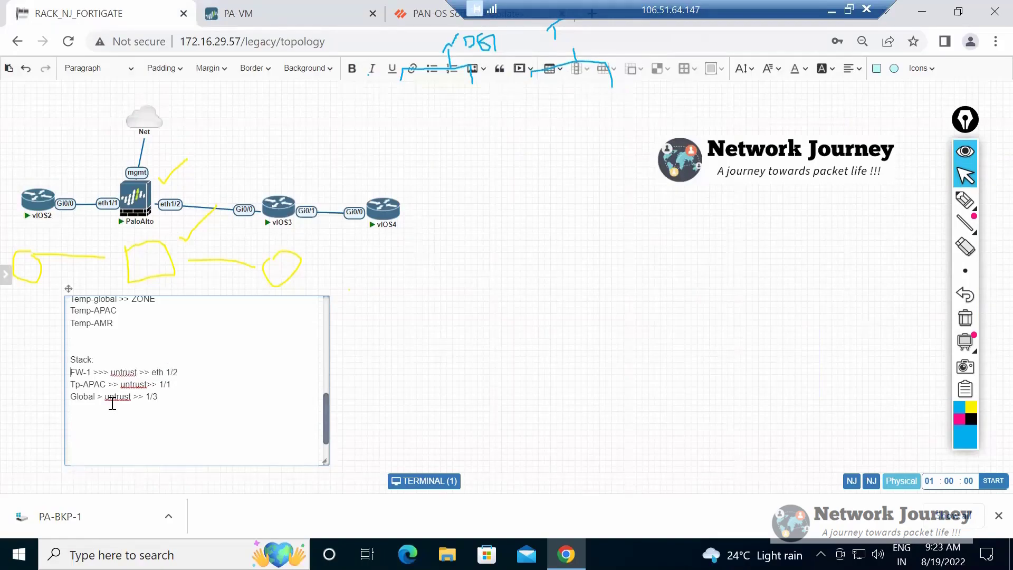
Highlight the FW-1, Tp-APAC and Global entries below the new Stack: heading to compare their untrust interfaces.
key("ctrl+shift+End")
key("shift+Down")
key("shift+Down")
key("shift+Down")
key("shift+Up")
key("shift+Up")
key("shift+Up")
key("shift+Up")
key("shift+Down")
key("shift+Down")
key("Left")
key("Right")
key("shift+Down")
key("shift+Right")
key("shift+Right")
key("shift+Right")
key("shift+Down")
key("shift+Right")
key("shift+Right")
key("shift+Right")
key("shift+Right")
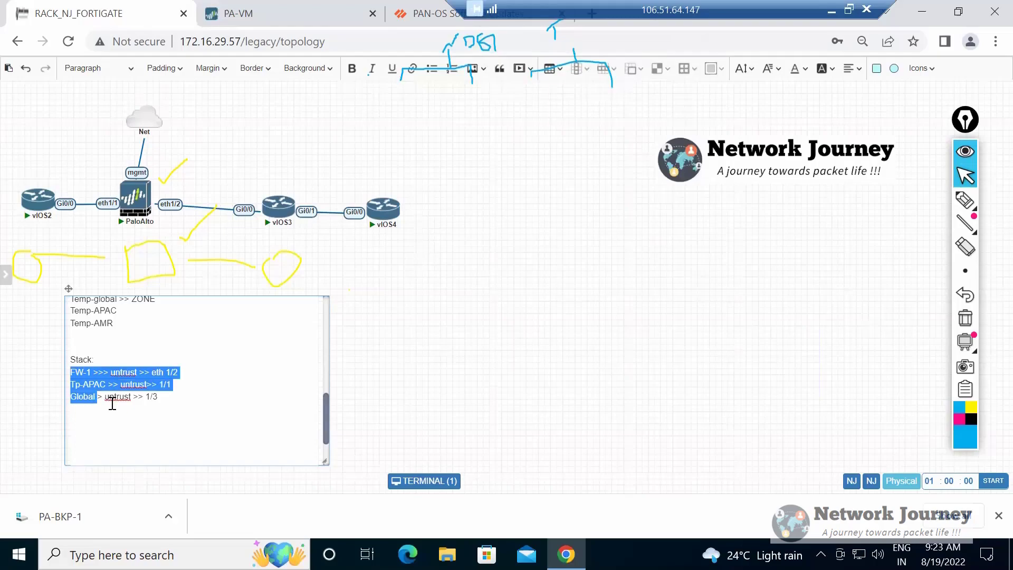
key("Left")
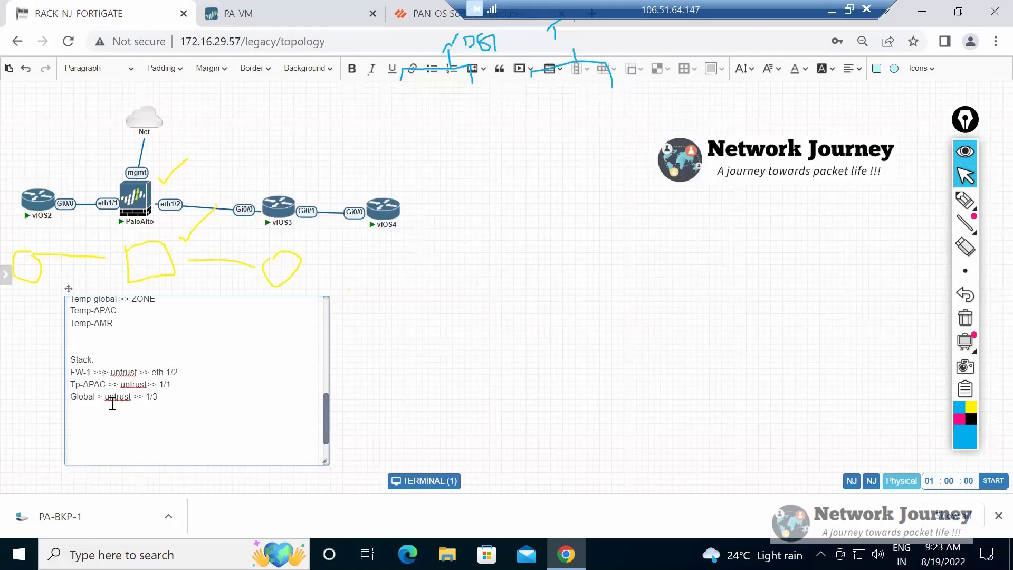
Highlight the FW-1 line and the Global line individually, followed by all three stack entries together.
key("shift+End")
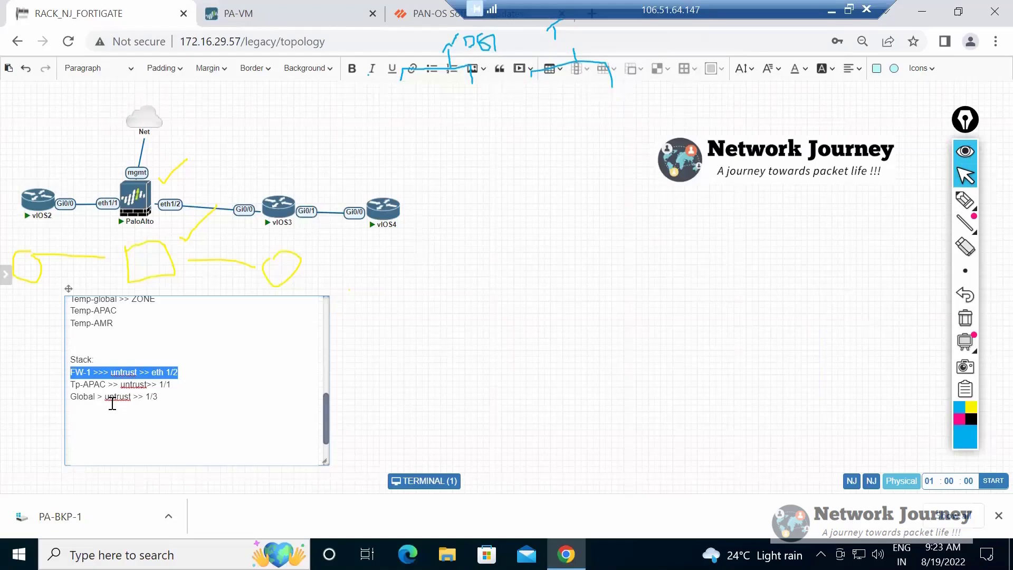
triple_click(113, 401)
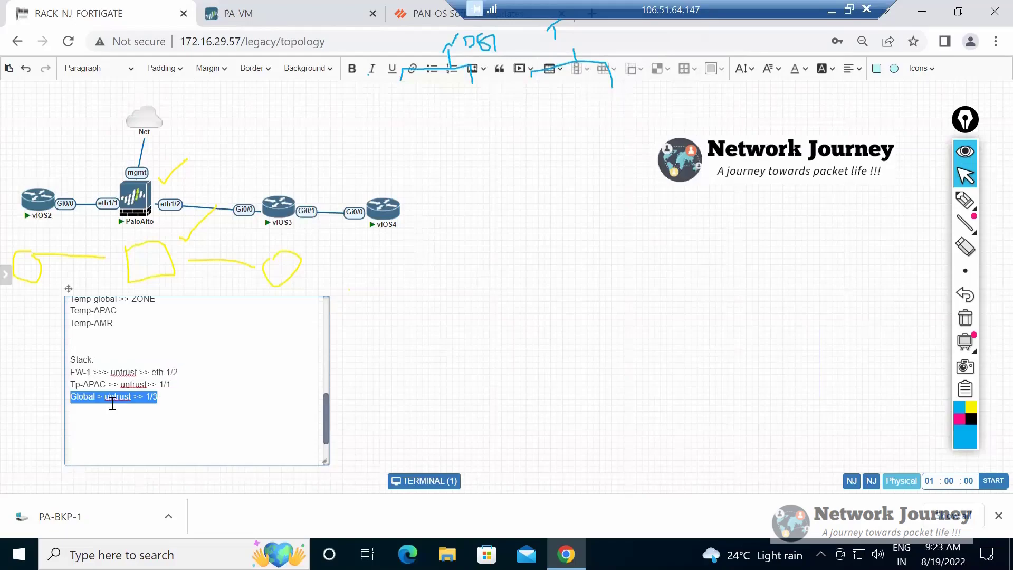
left_click(165, 373)
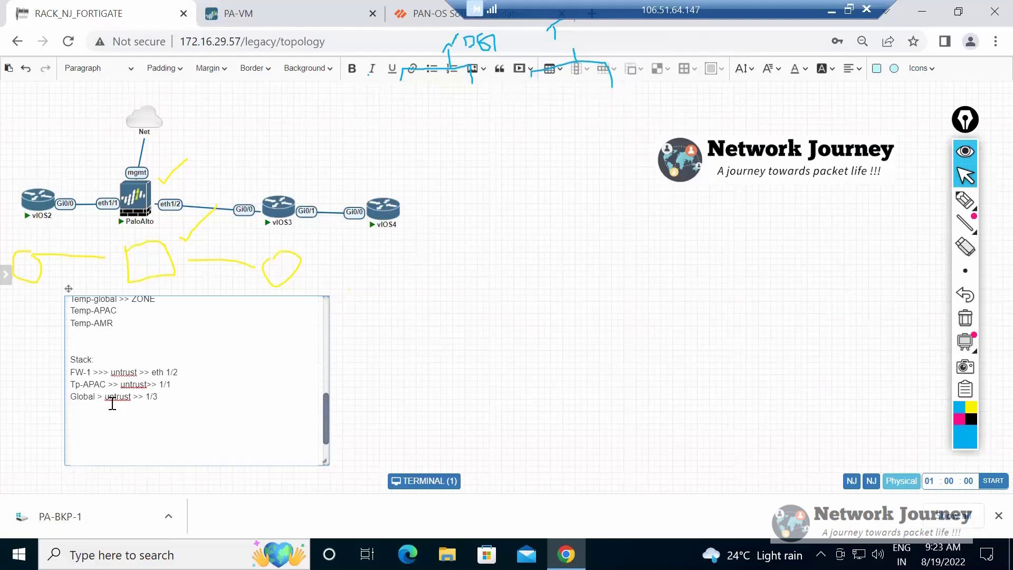
mouse_move(71, 359)
left_mouse_down()
mouse_move(170, 372)
mouse_move(71, 397)
left_mouse_up()
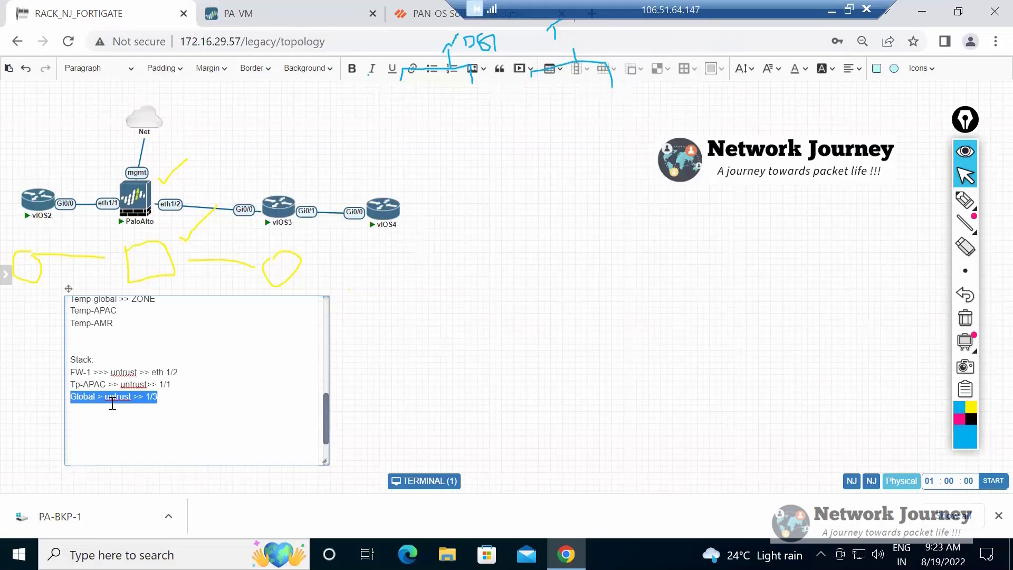
left_click(112, 403)
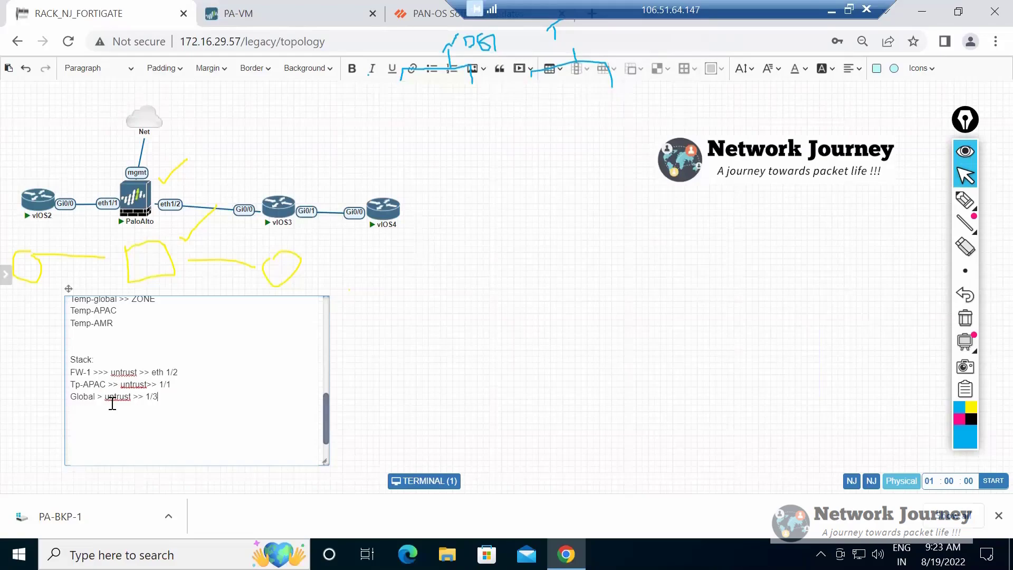
mouse_move(71, 372)
left_mouse_down()
mouse_move(178, 372)
mouse_move(70, 397)
left_mouse_up()
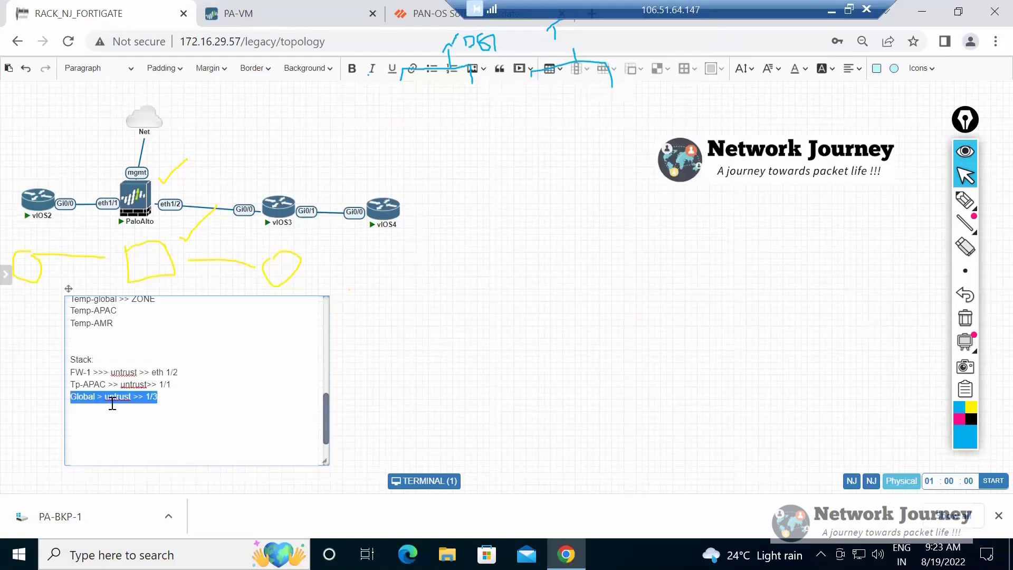
left_click_drag(157, 397, 71, 373)
key("Left")
key("shift+Down")
key("shift+Down")
key("shift+End")
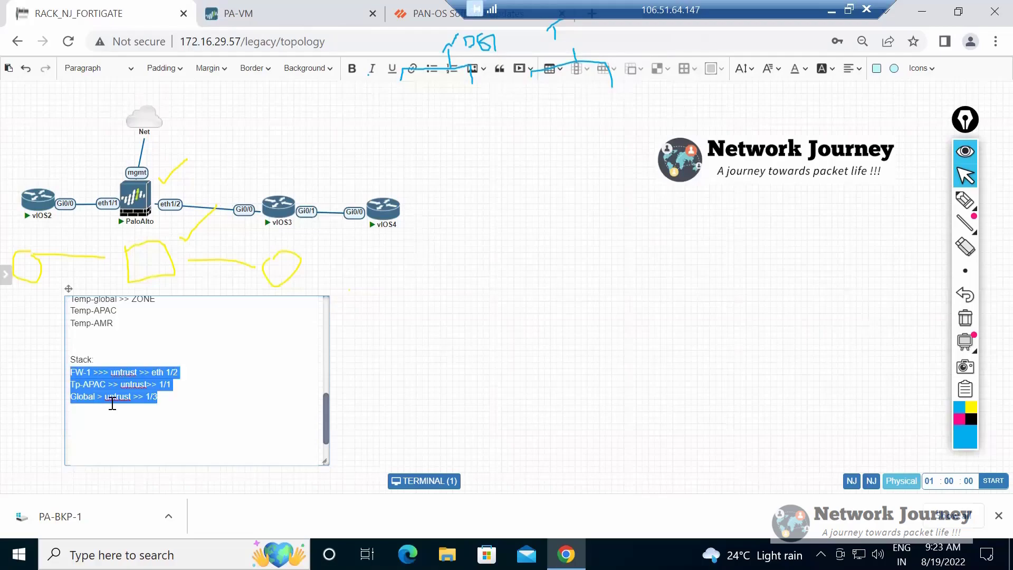
Add the heading UNTRUST zone: a few blank lines below the Global > untrust >> 1/3 entry in the notes.
left_click(112, 403)
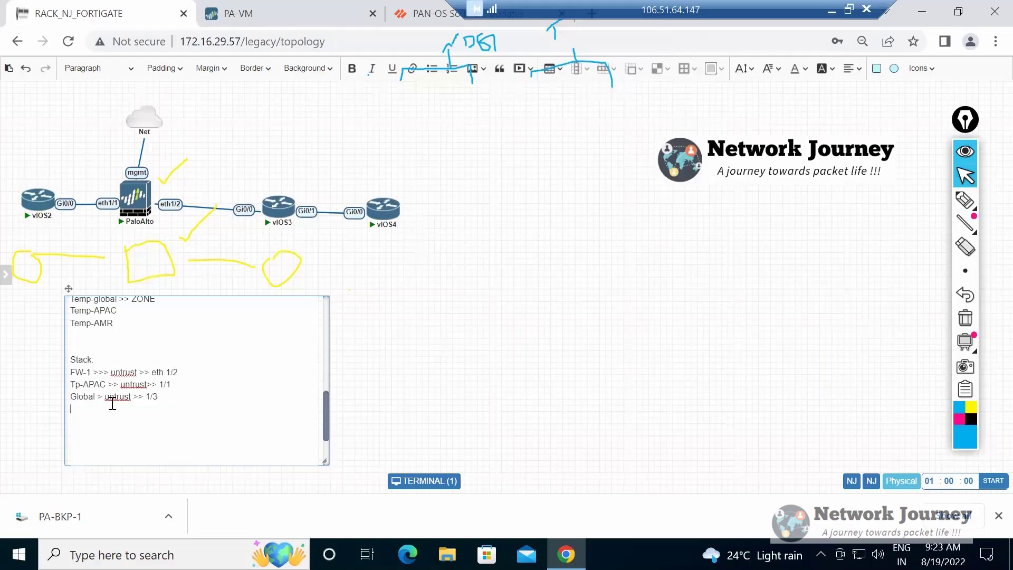
key("Return")
key("Return")
key("Return")
key("Return")
type("UNTRUST")
type(" xone")
key("BackSpace")
key("BackSpace")
key("BackSpace")
key("BackSpace")
type("zone")
scroll(113, 404, "down", 3)
scroll(112, 403, "up", 1)
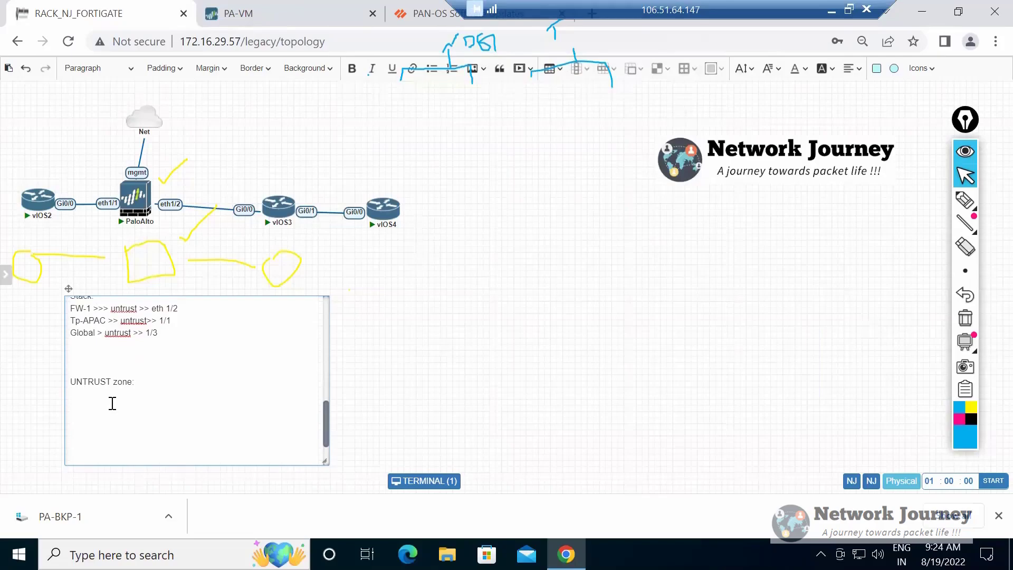
Under the UNTRUST zone: heading, add a Stack: line followed by the entries Global, APAC and FW-1 on separate lines.
type("Stack:")
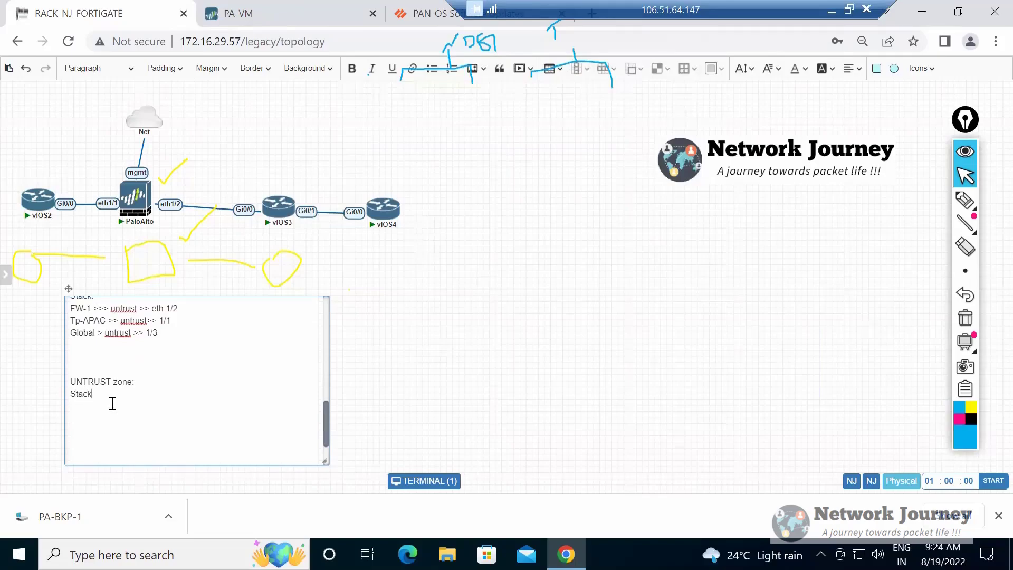
key("Return")
type("Global")
key("Return")
type("FW-1")
key("BackSpace")
key("BackSpace")
key("BackSpace")
key("BackSpace")
type("APAC FW-1")
Extend the Global line in the new stack so it reads Global >> Untrust.
left_click(112, 403)
type(">> 1")
type("ntrust")
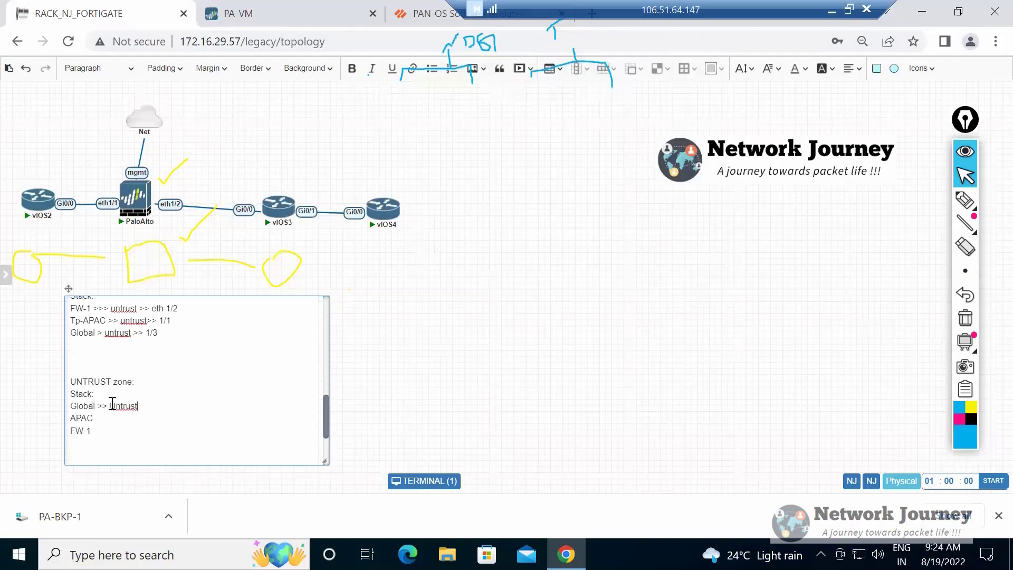
Extend the FW-1 line of the new stack so it reads FW-1 >>> Untrust>>>over ride >>.
type(">>>")
key("shift+End")
key("End")
type("Untrust>>>over ride >>")
Highlight the Global >> Untrust line and the stack entries down to FW-1 to compare where the zone is defined.
left_click_drag(70, 406, 126, 405)
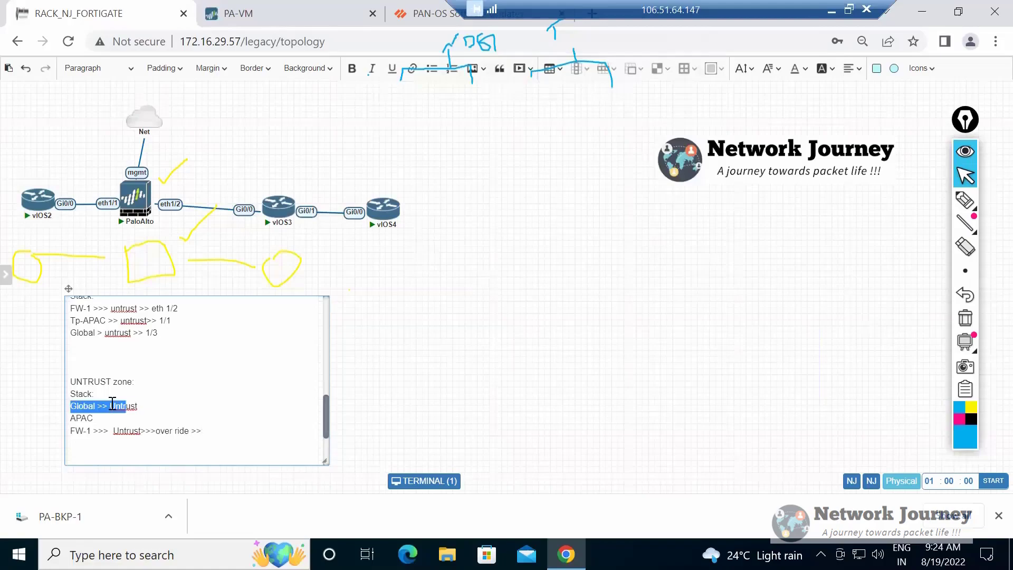
left_click(113, 404)
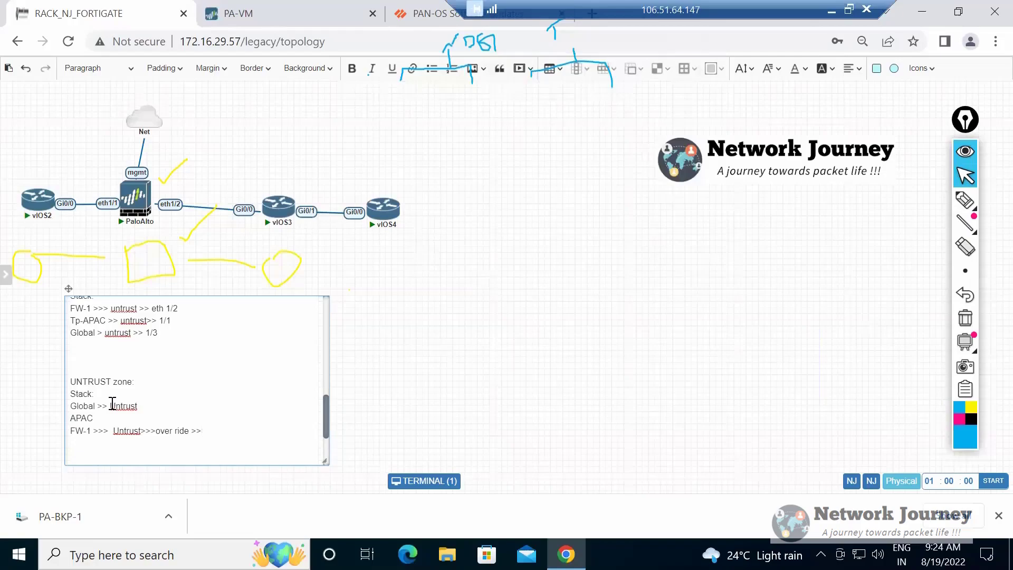
mouse_move(202, 431)
left_mouse_down()
mouse_move(70, 382)
mouse_move(70, 394)
mouse_move(161, 431)
mouse_move(94, 419)
left_mouse_up()
left_click(71, 393)
left_click(94, 419)
left_click_drag(202, 431, 70, 406)
left_click(71, 406)
double_click(113, 405)
key("Right")
double_click(113, 404)
key("Home")
key("shift+Right")
key("shift+Right")
key("shift+Right")
key("shift+End")
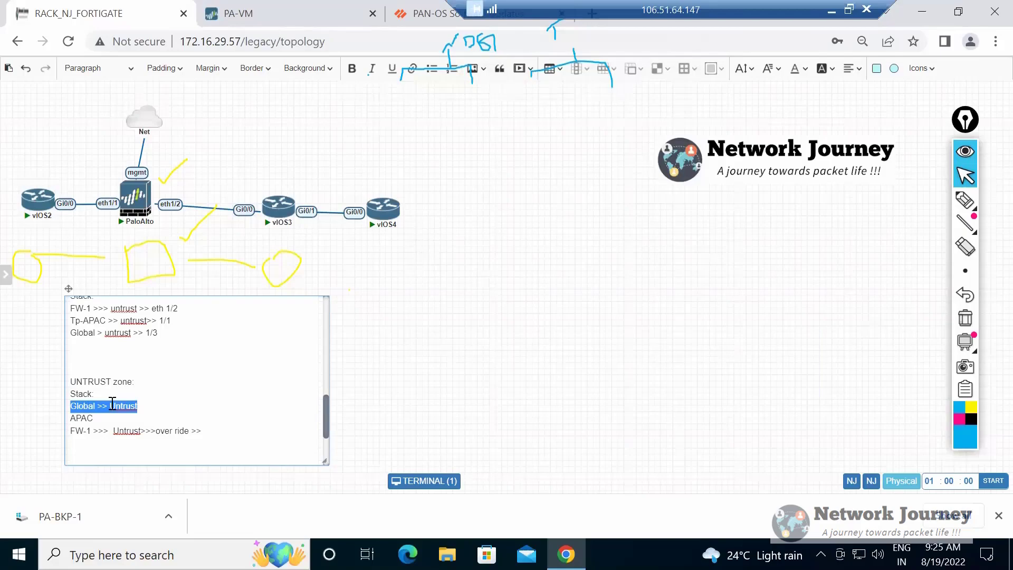
Highlight the word Untrust, the whole Global line and the FW-1 override line under the UNTRUST zone heading.
key("Right")
key("Left")
key("shift+Left")
key("shift+Left")
key("shift+Left")
key("shift+Left")
key("shift+Left")
key("shift+Left")
key("shift+Left")
key("shift+Left")
key("shift+Left")
key("shift+Left")
key("shift+Left")
key("shift+Left")
key("shift+Left")
key("shift+Left")
key("shift+Left")
key("shift+Left")
key("shift+Right")
key("shift+Right")
key("shift+Right")
key("shift+Right")
key("shift+Right")
key("shift+Right")
key("shift+Right")
key("shift+Right")
key("shift+Right")
key("shift+Right")
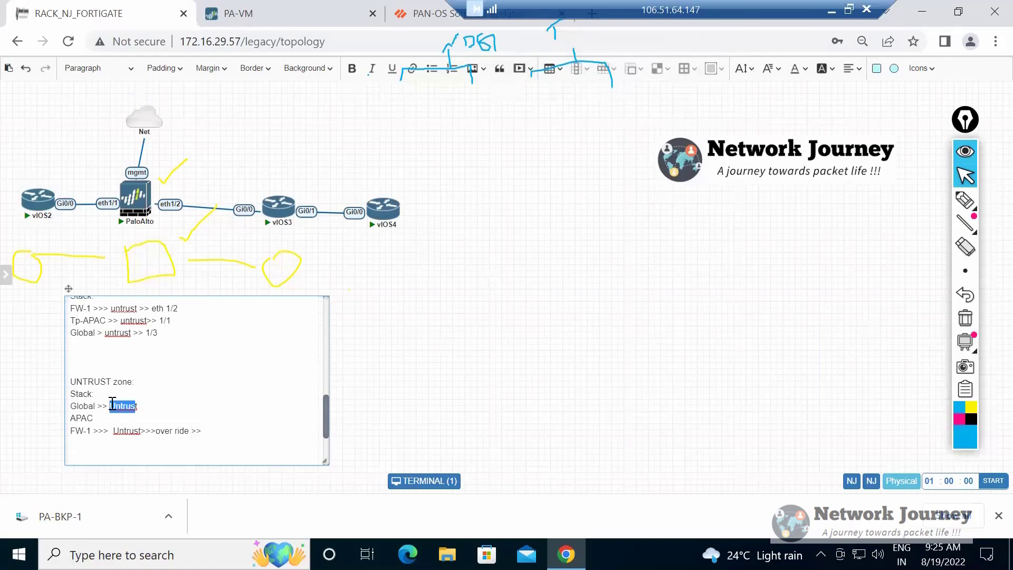
key("Home")
key("shift+Right")
key("shift+Right")
key("shift+Right")
key("shift+Right")
key("shift+Right")
key("shift+Right")
key("shift+Right")
key("shift+Right")
key("shift+Right")
key("shift+Right")
key("shift+Right")
key("shift+Right")
key("shift+Right")
key("shift+Right")
key("shift+Right")
key("shift+Right")
key("shift+Right")
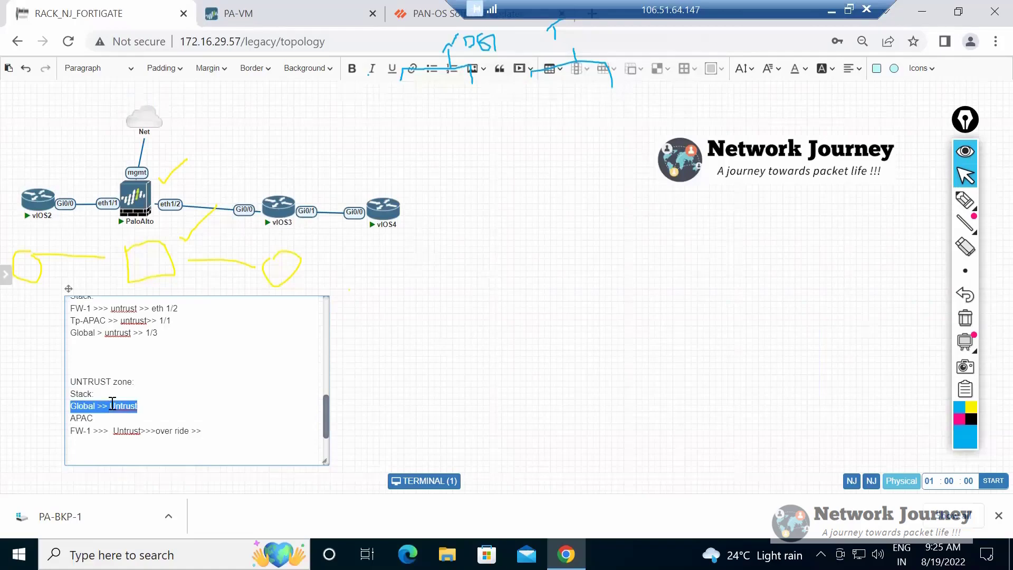
key("End")
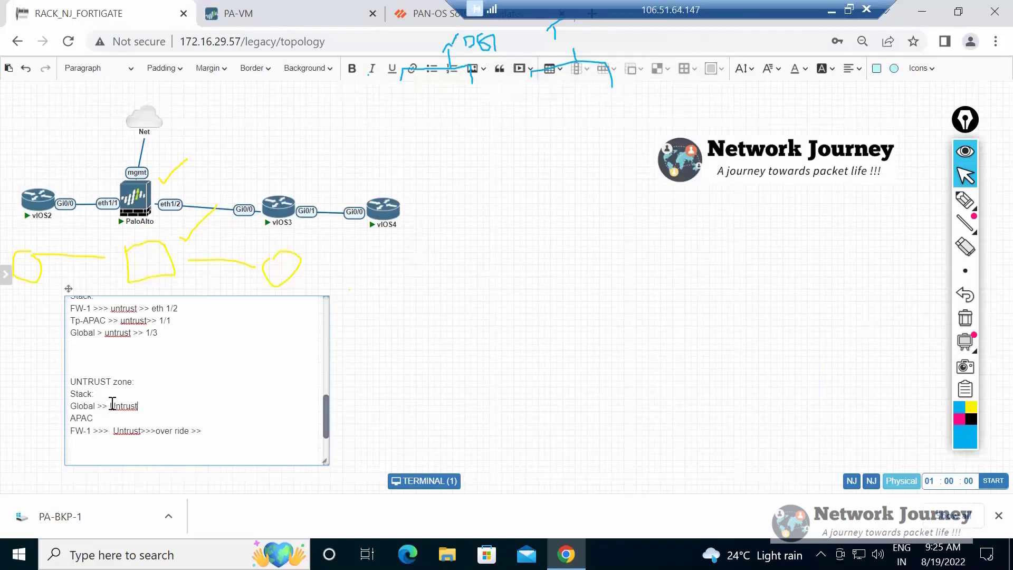
key("shift+Home")
key("End")
key("shift+Home")
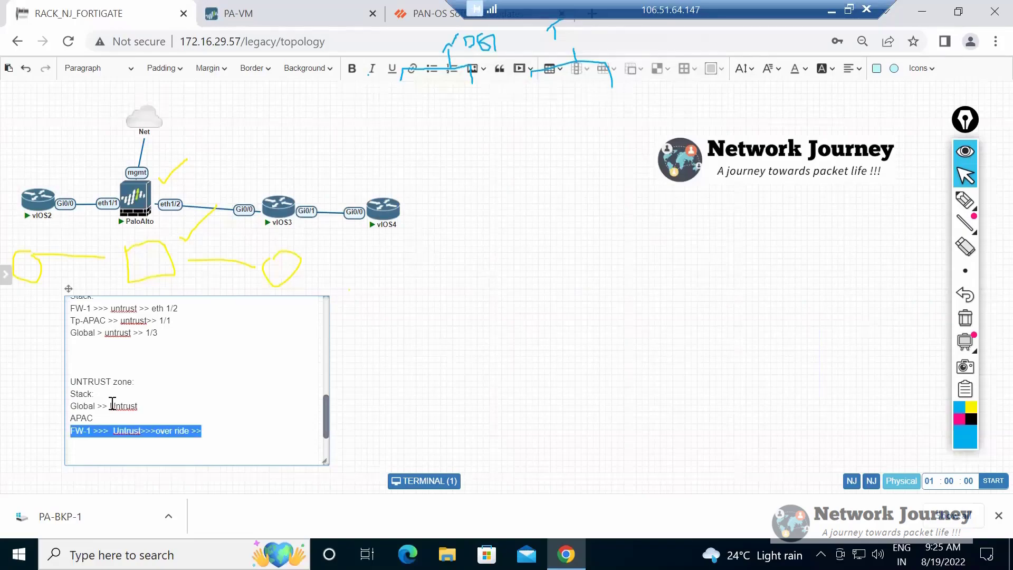
Switch to the PA-VM firewall page to view its zone list, and return to the topology notes.
key("ctrl+Tab")
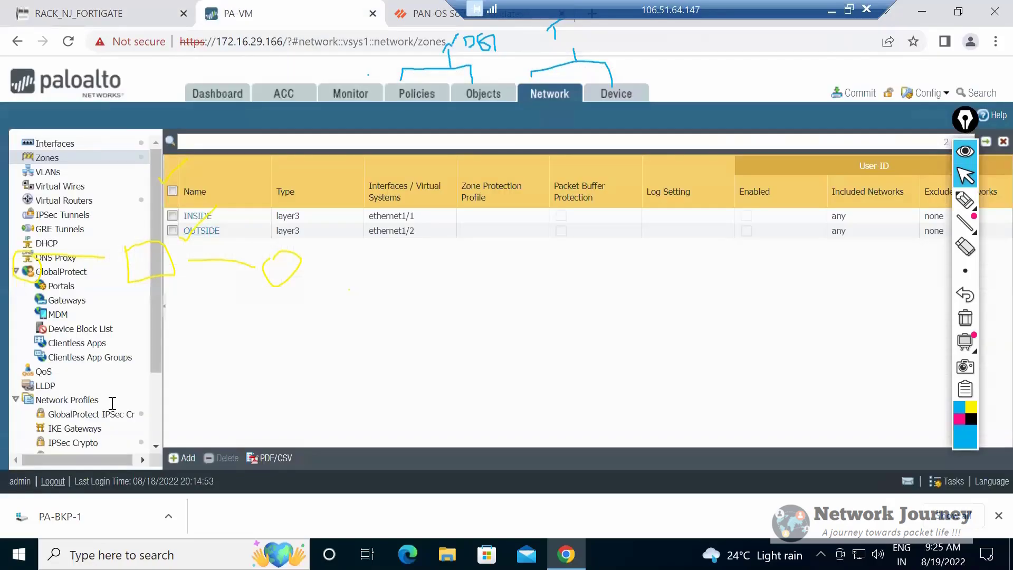
key("ctrl+shift+Tab")
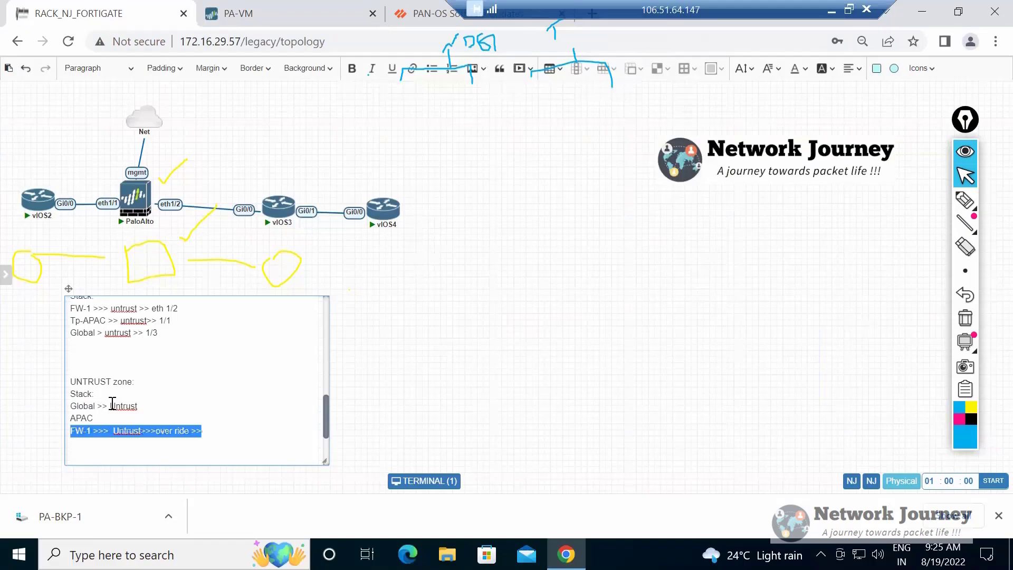
key("End")
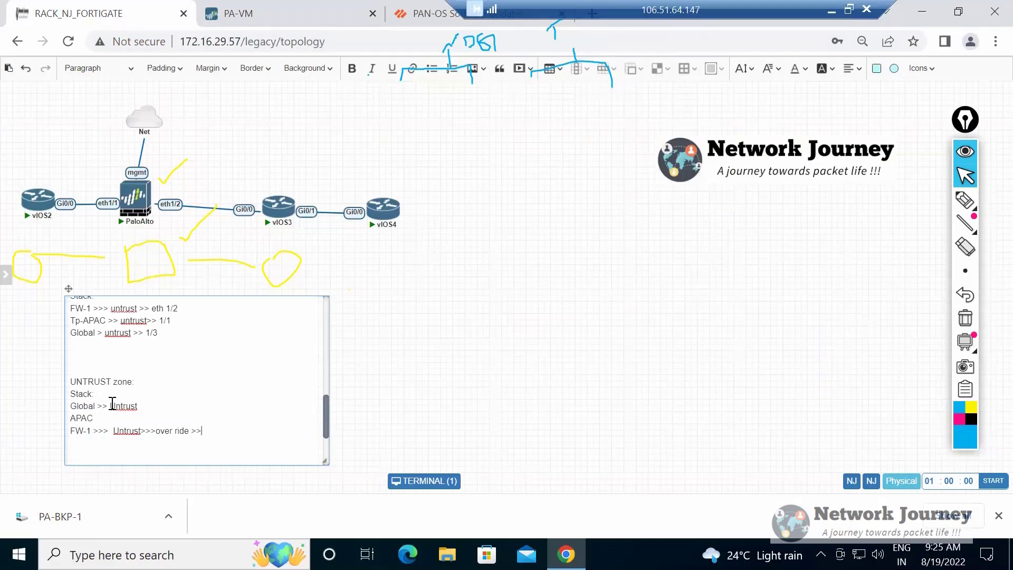
Highlight the Global >> Untrust line and the FW-1 override line one after the other.
double_click(112, 404)
left_click_drag(71, 406, 125, 406)
triple_click(113, 406)
left_click_drag(71, 430, 202, 430)
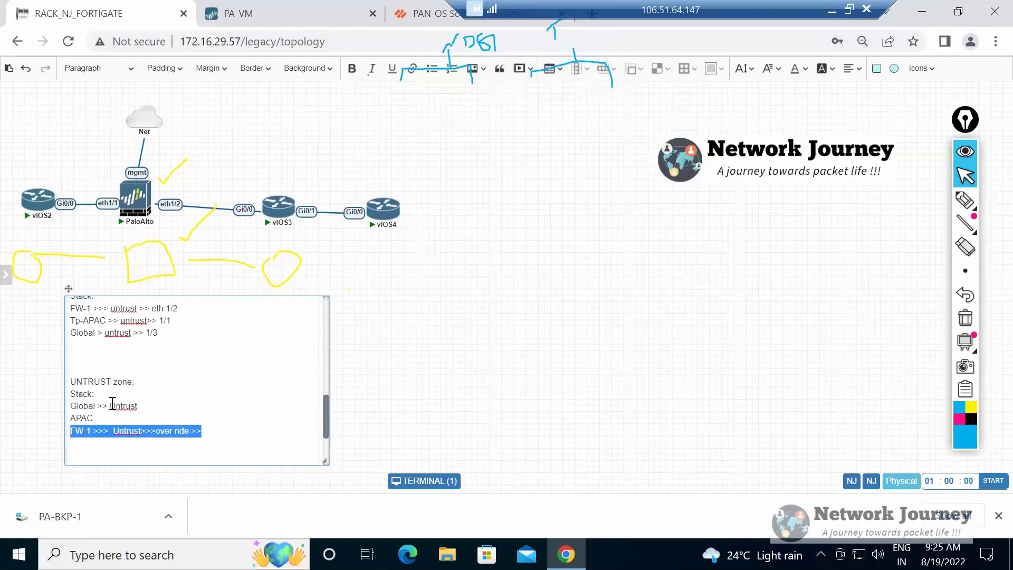
Highlight the whole UNTRUST zone block and review it against the untrust interface stack above.
left_click_drag(148, 431, 159, 357)
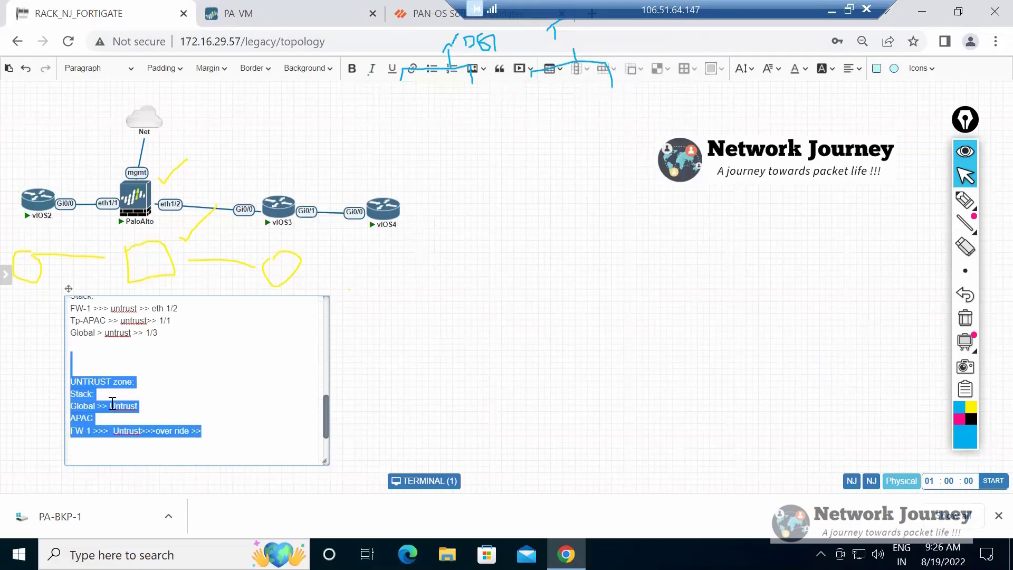
left_click(72, 357)
scroll(112, 404, "up", 2)
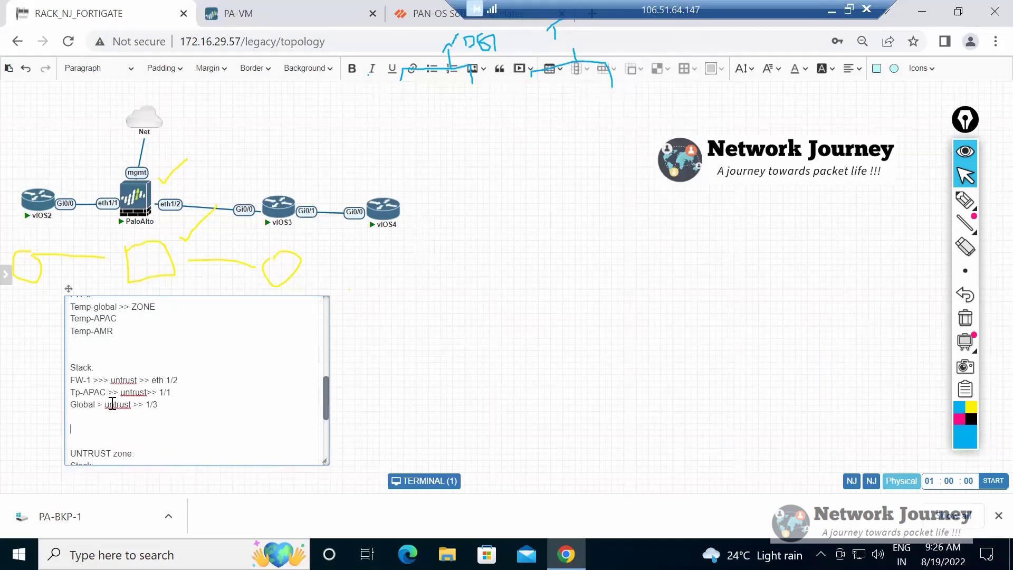
left_click_drag(71, 356, 158, 405)
scroll(112, 404, "down", 4)
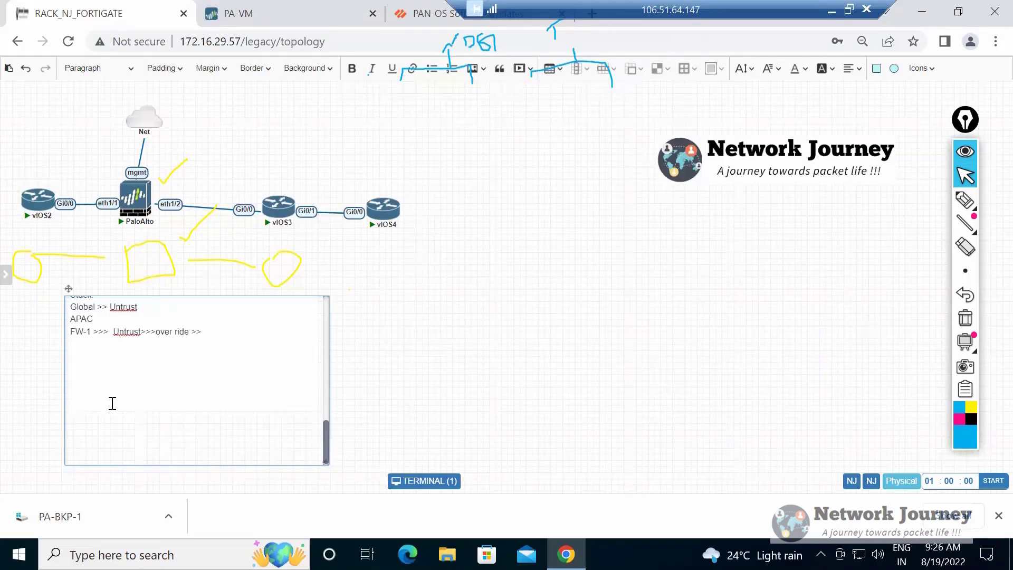
scroll(112, 404, "up", 2)
left_click_drag(72, 336, 112, 403)
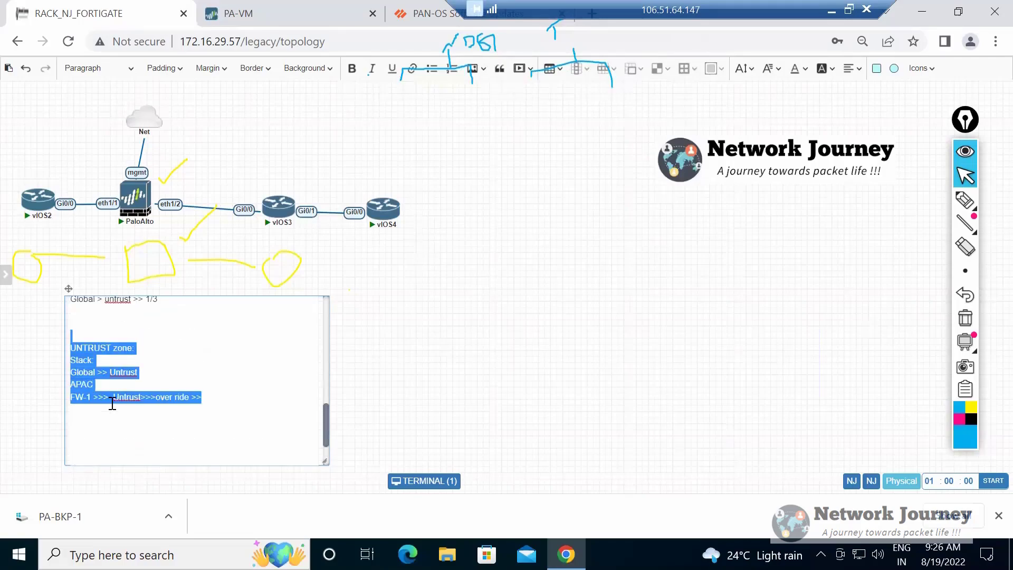
left_click(112, 404)
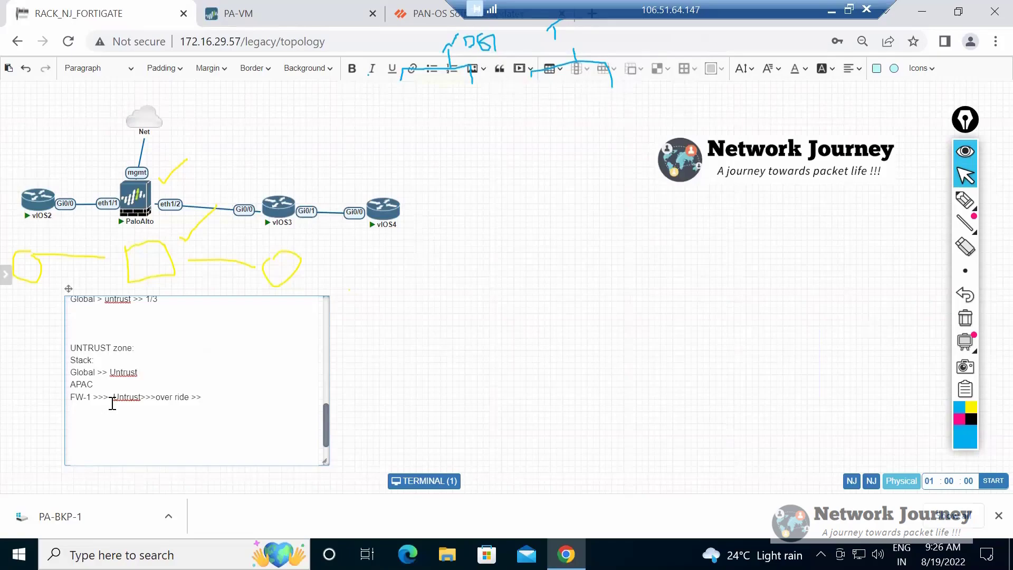
Highlight the UNTRUST zone block repeatedly from below the FW-1 line up to the blank line above the heading.
key("Down")
key("Down")
key("shift+Up")
key("shift+Up")
key("shift+Up")
key("shift+Up")
key("shift+Up")
key("Left")
key("shift+Up")
key("shift+Up")
key("shift+Up")
key("shift+Up")
key("shift+Up")
key("shift+Up")
key("shift+Up")
key("Left")
key("shift+Up")
key("shift+Up")
key("shift+Up")
key("shift+Up")
key("shift+Up")
key("shift+Up")
key("shift+Up")
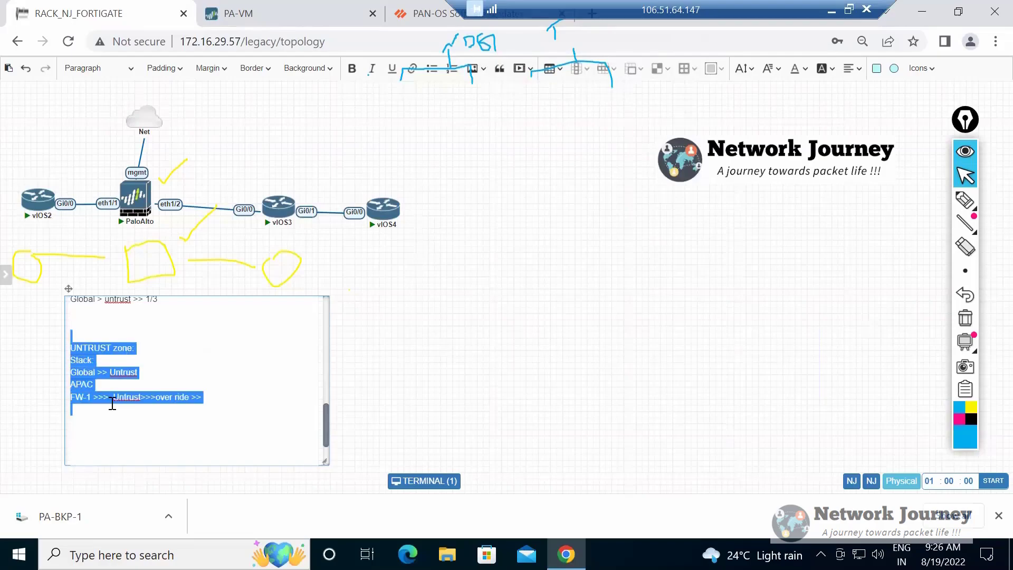
Highlight the UNTRUST zone block downward from the blank line above its heading, and clear the selection.
key("Left")
key("shift+Down")
key("shift+Down")
key("shift+Down")
key("shift+Down")
key("shift+Down")
key("shift+End")
key("Left")
key("shift+Down")
key("shift+Down")
key("shift+Down")
key("shift+Down")
key("shift+Down")
key("shift+Down")
key("Left")
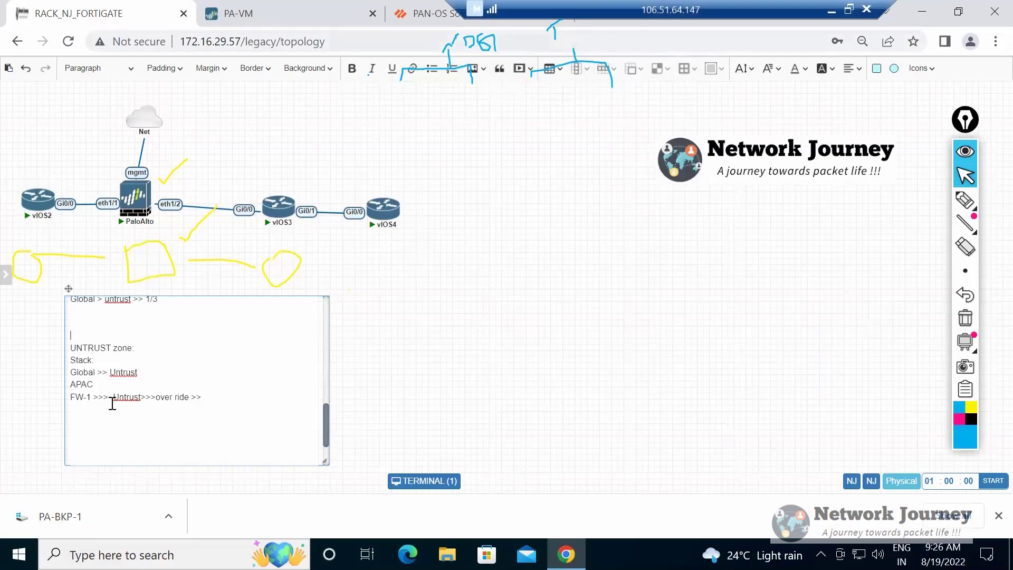
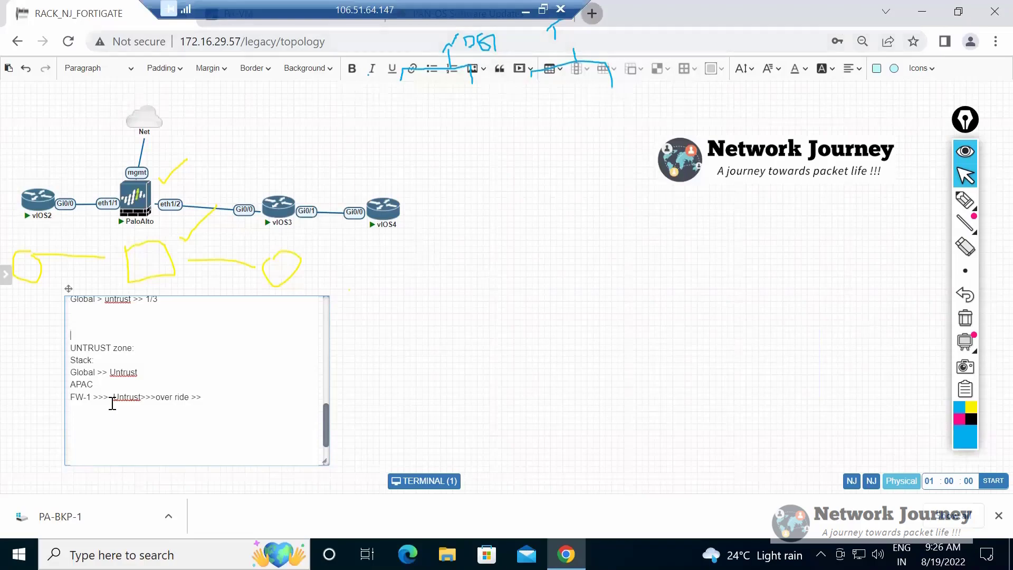
key("ctrl+t")
type("https://13.233.140.60")
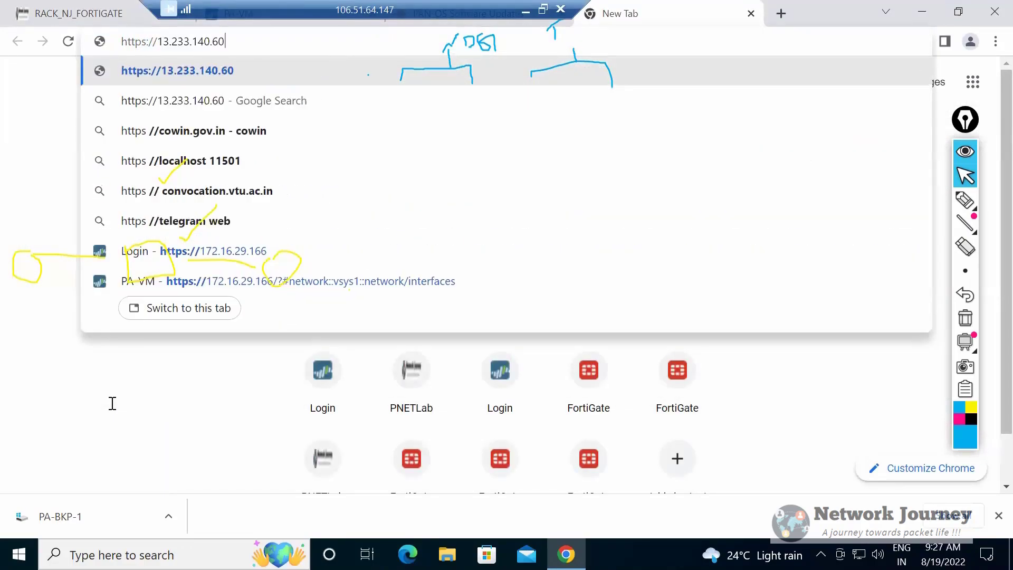
key("Return")
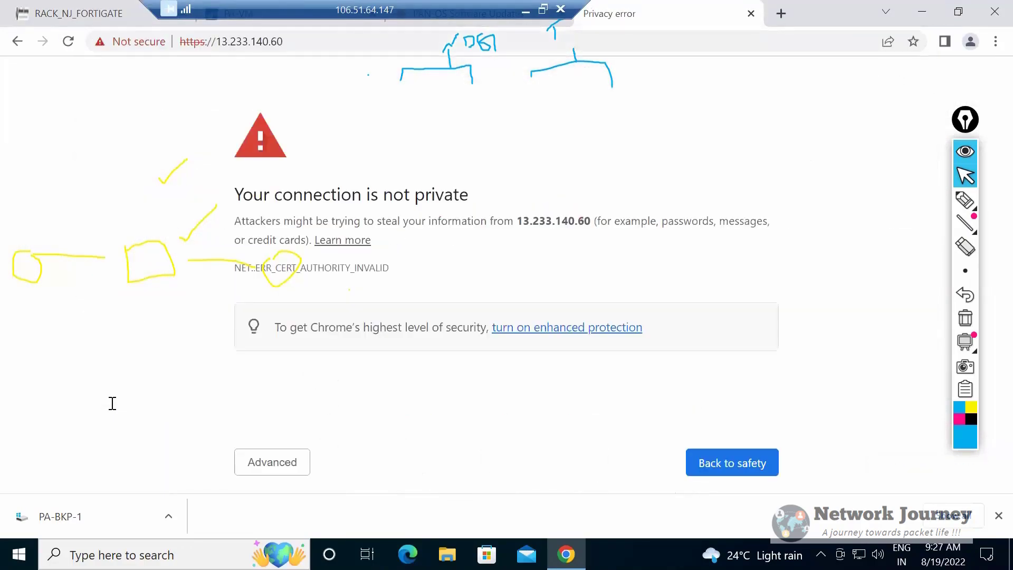
left_click(272, 462)
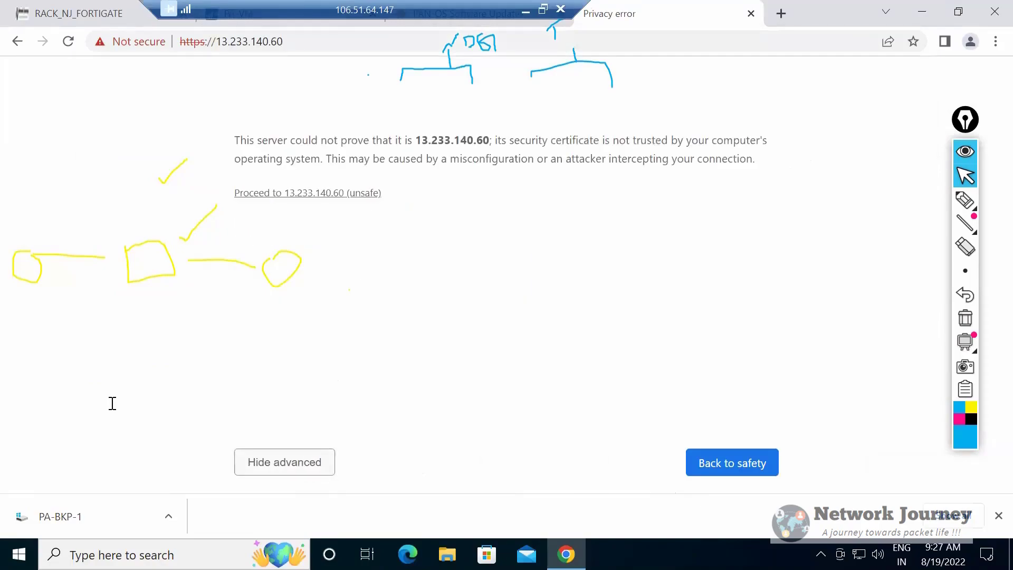
left_click(307, 193)
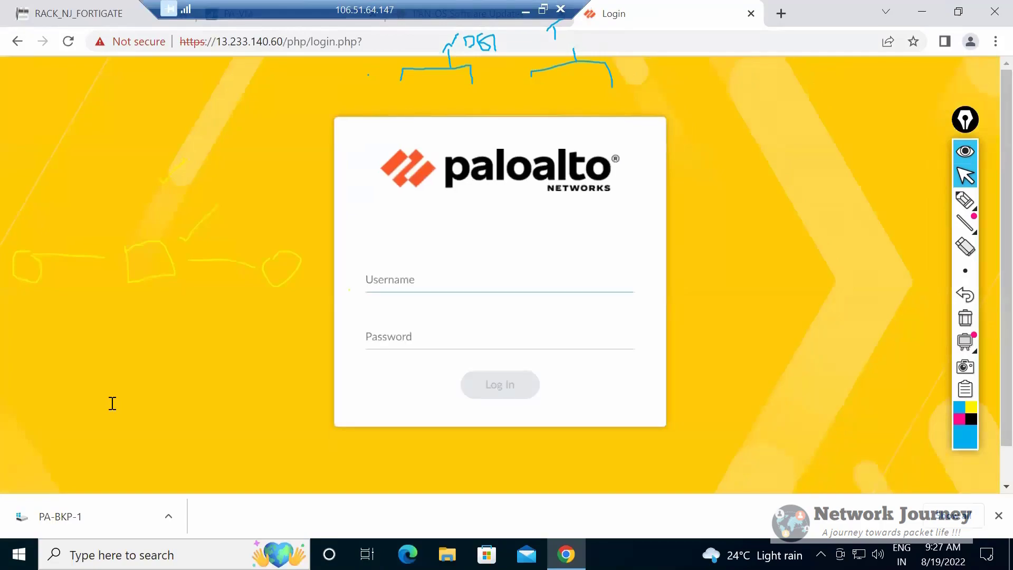
type("rali")
key("Tab")
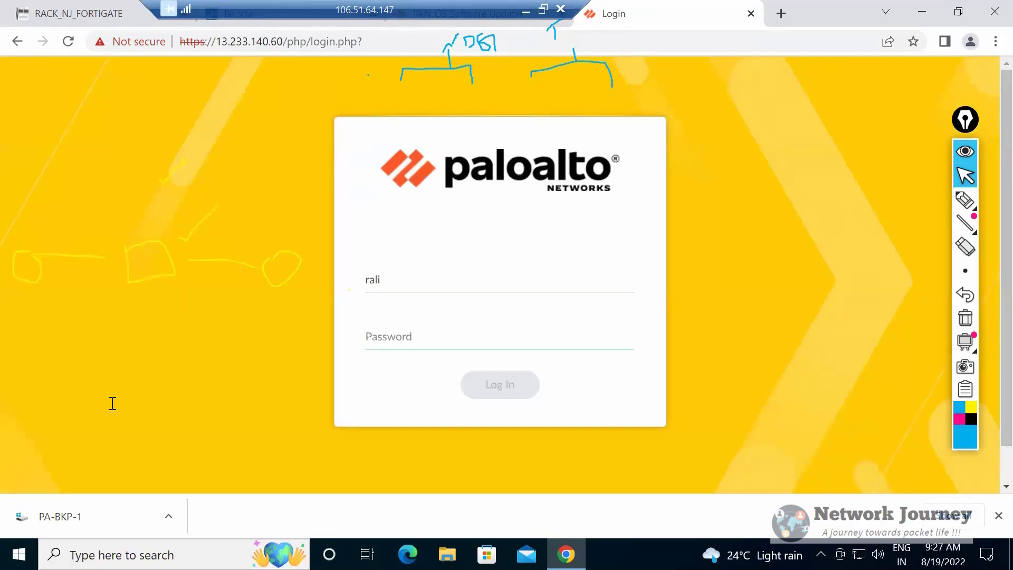
type("••••••")
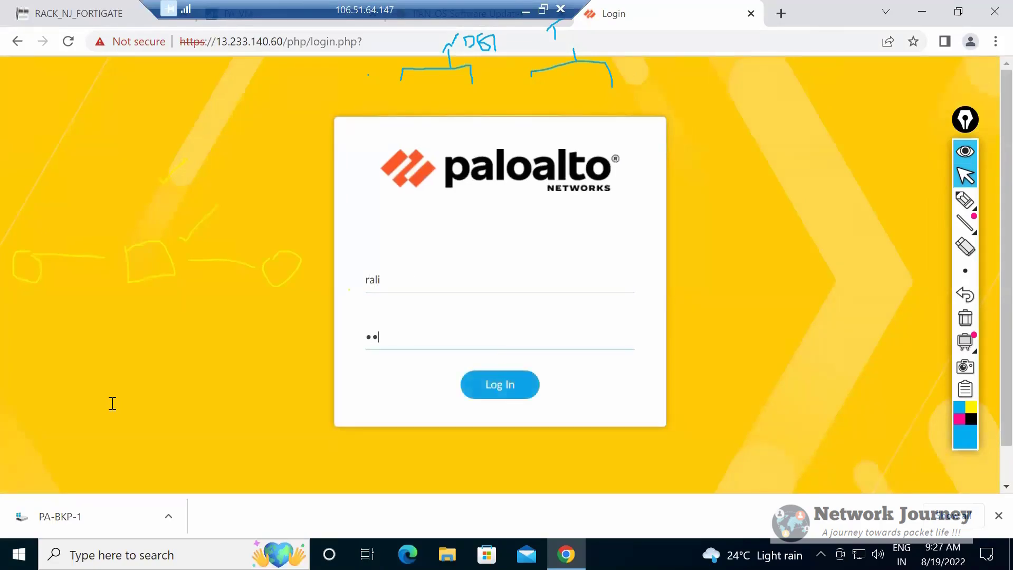
key("BackSpace")
key("BackSpace")
key("BackSpace")
key("BackSpace")
key("BackSpace")
key("BackSpace")
key("shift+Tab")
key("BackSpace")
key("BackSpace")
key("BackSpace")
key("BackSpace")
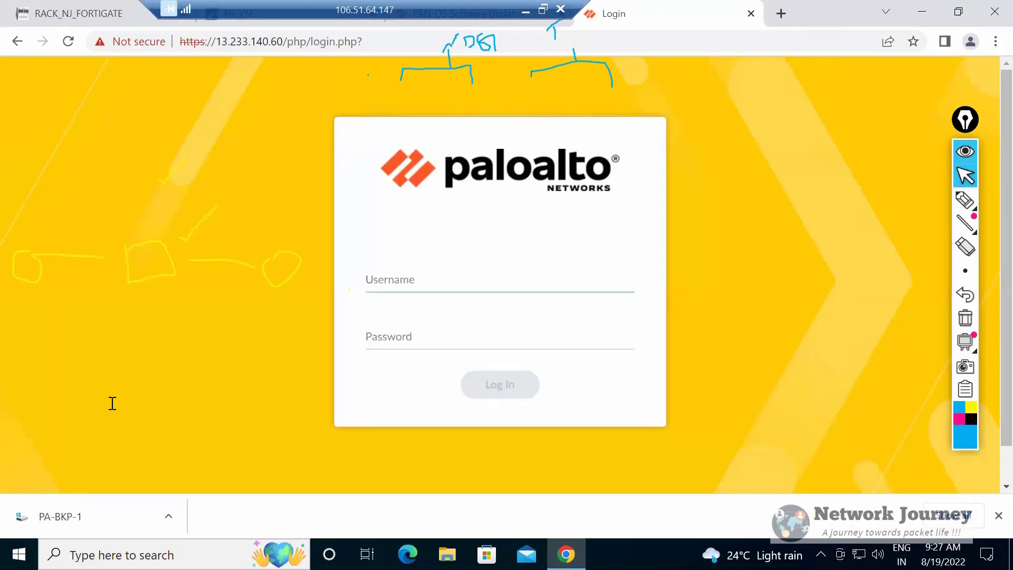
Log in to Panorama with the username admin and the account password.
type("admin")
key("Tab")
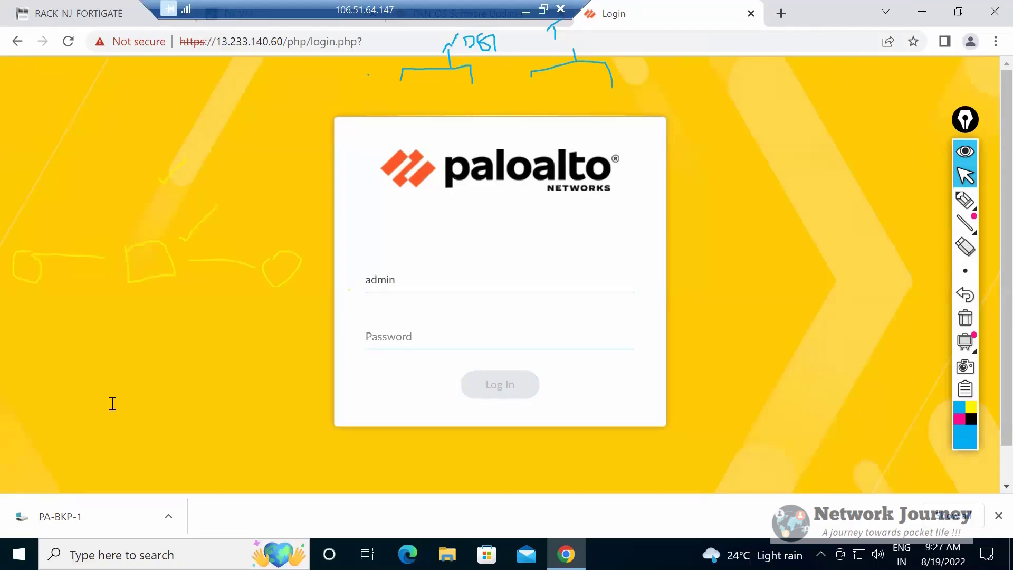
type("********")
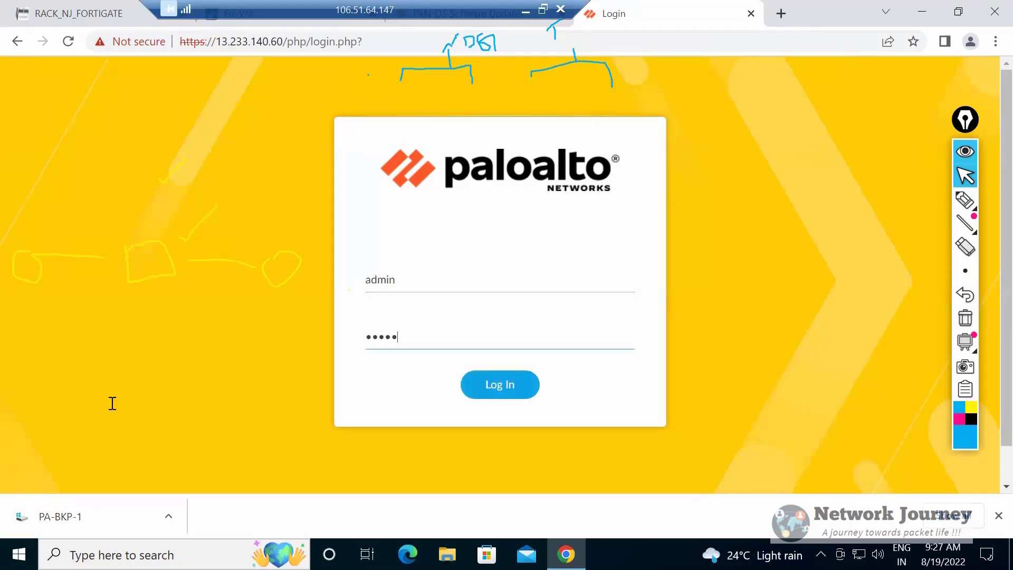
type("*")
key("Return")
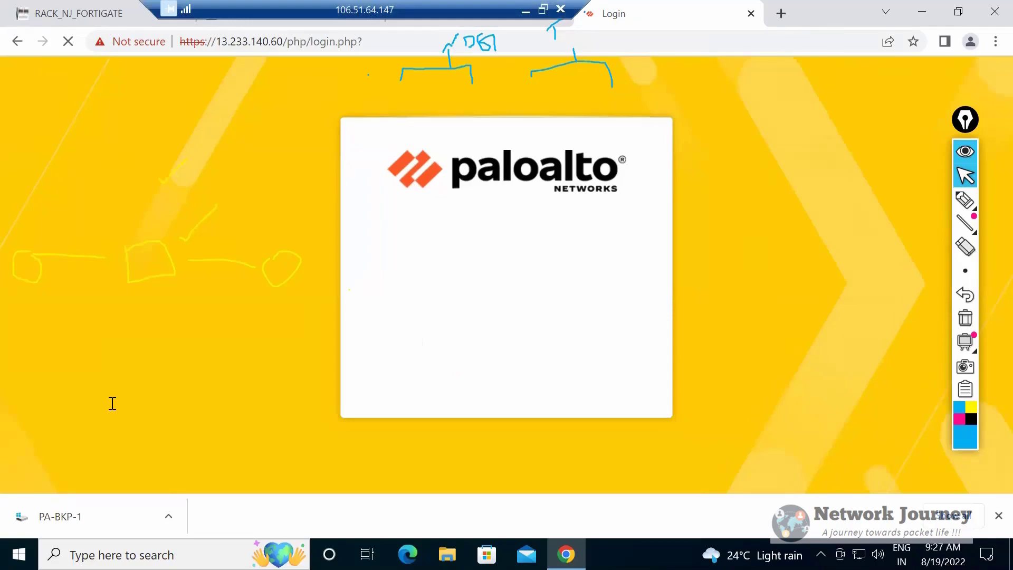
key("Return")
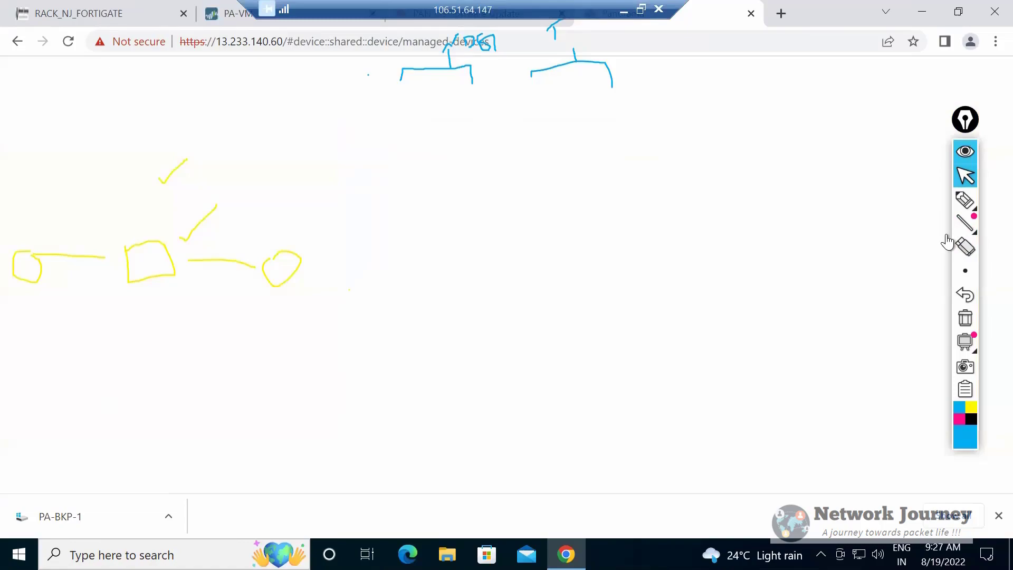
Erase the freehand drawings left on the screen with the annotation eraser and return to the normal pointer.
left_click(965, 224)
left_click(963, 255)
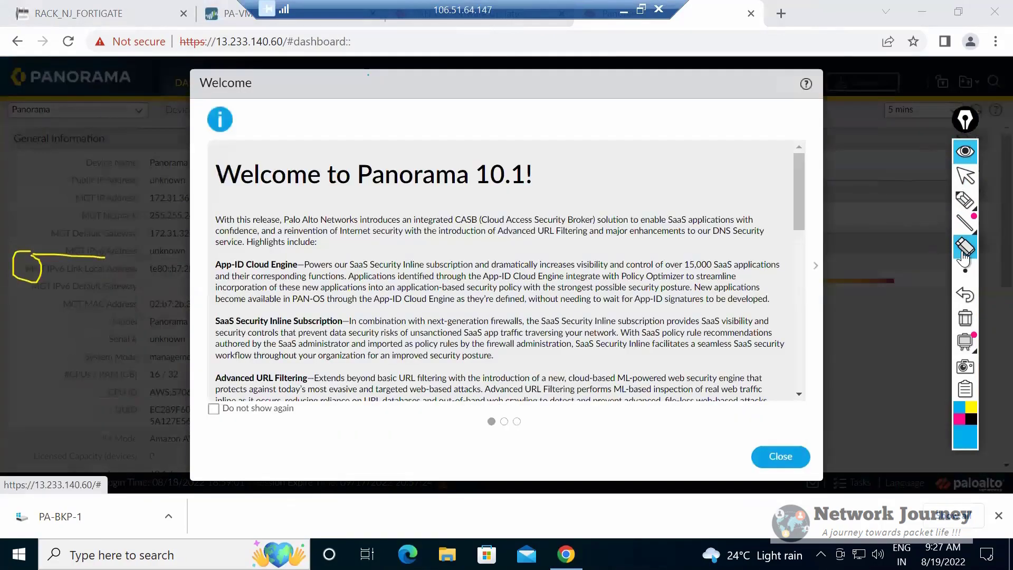
left_click(974, 209)
left_click(965, 176)
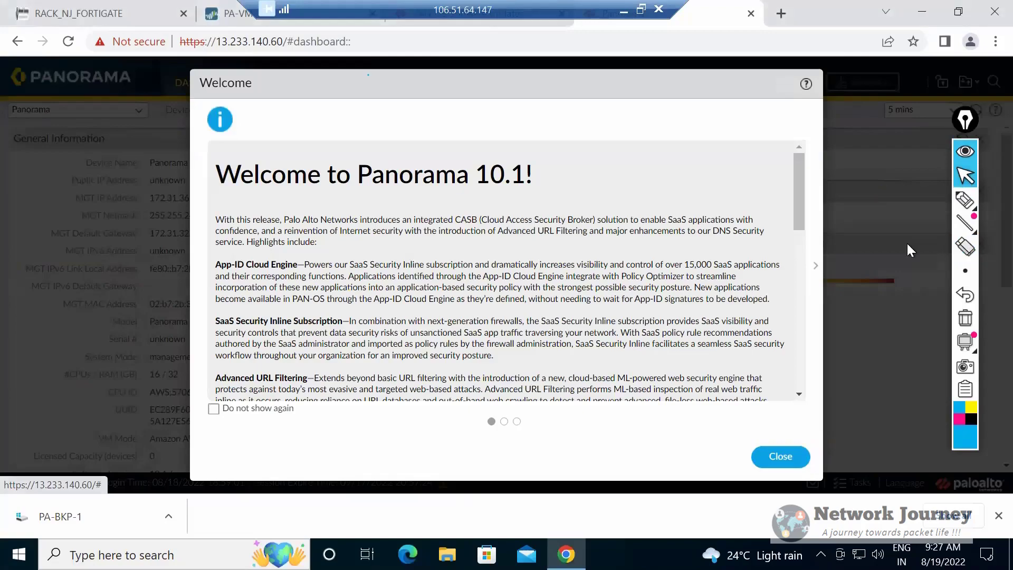
Dismiss the Welcome and Telemetry Data Collection dialogs, and go through the license retrieval prompts to close the Offline Licensing Information.
key("Escape")
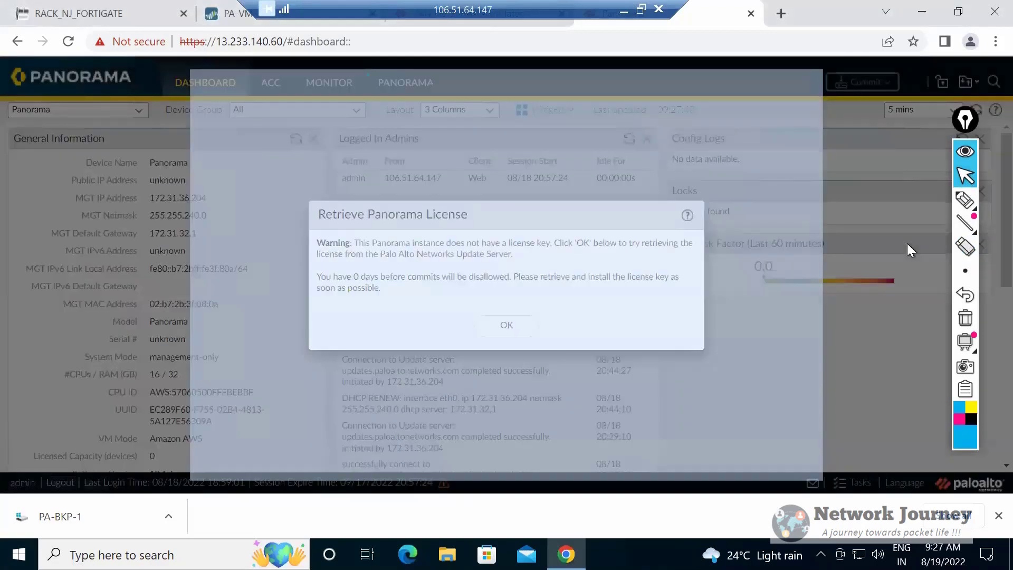
key("Escape")
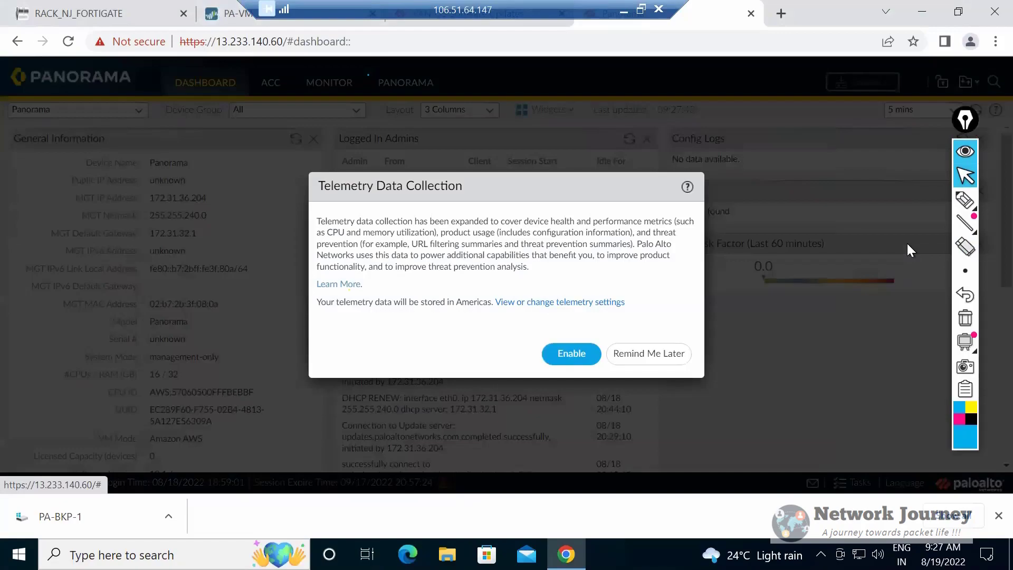
key("Escape")
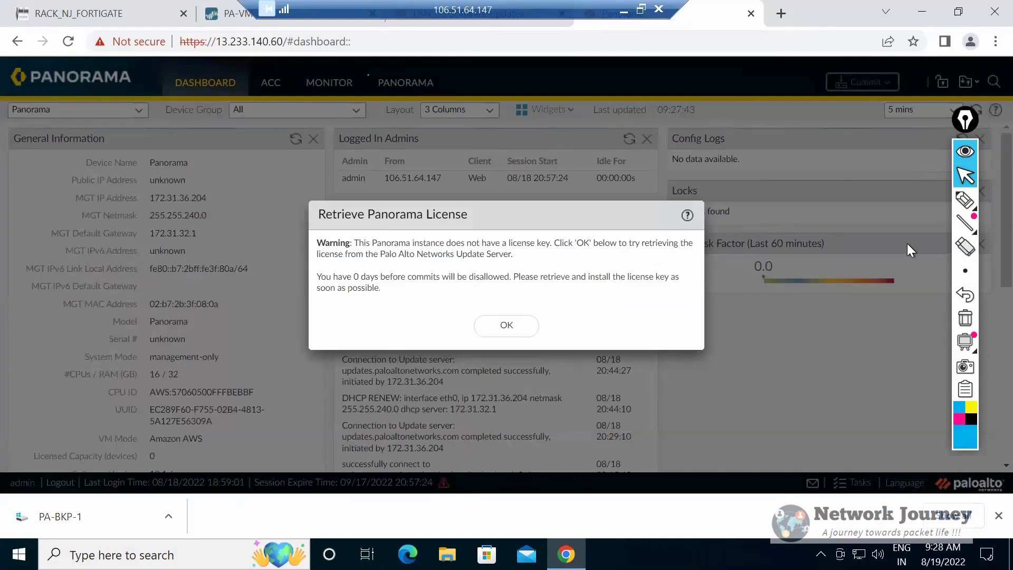
key("Return")
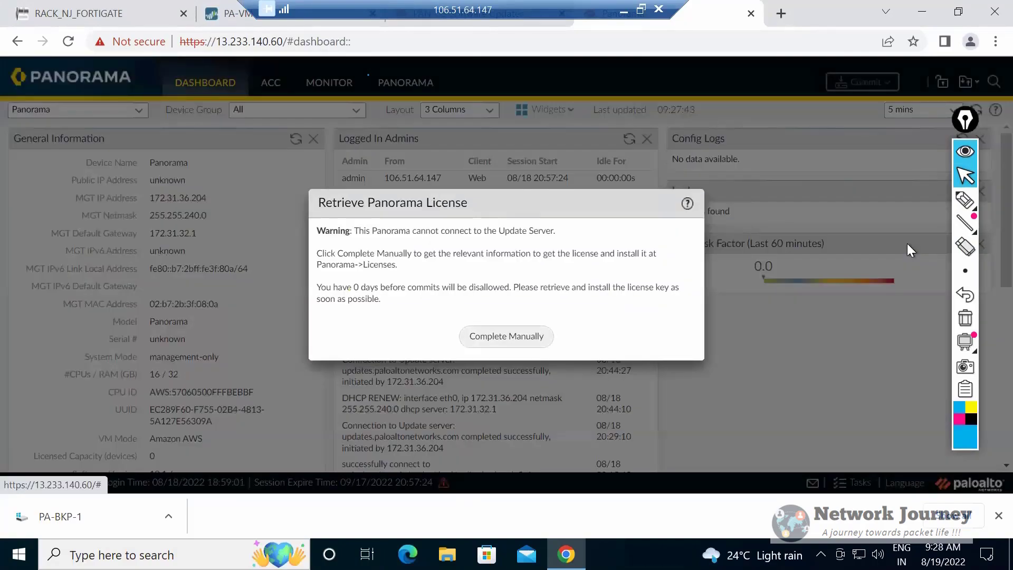
key("Return")
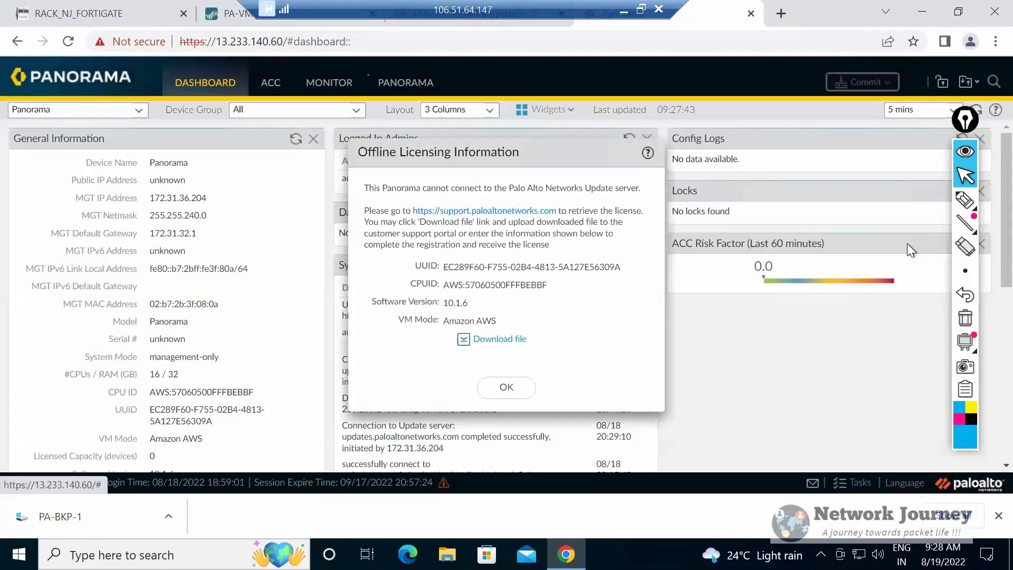
key("Return")
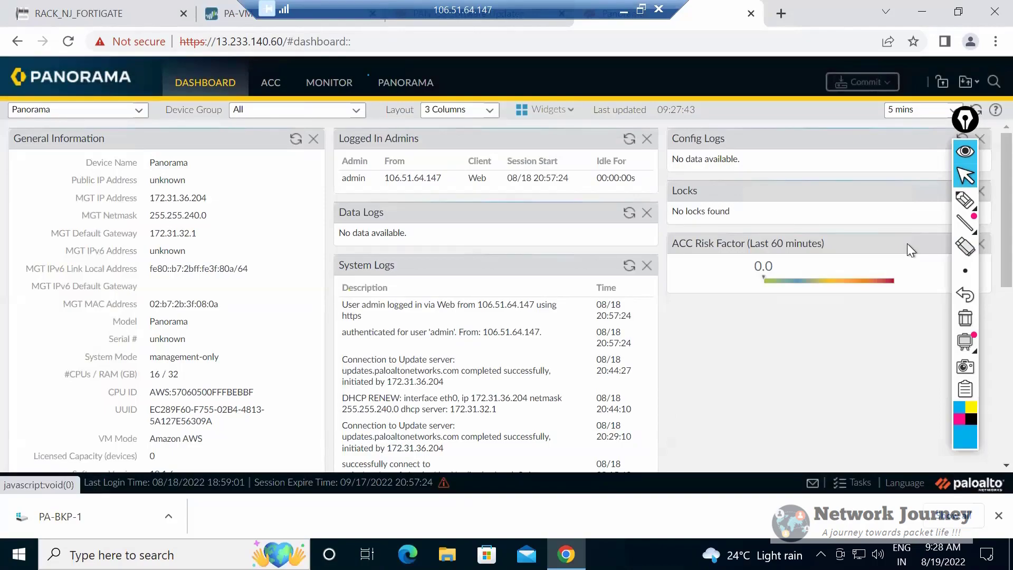
Look over the Panorama setup page, the ACC network activity and the dashboard widgets.
left_click(406, 82)
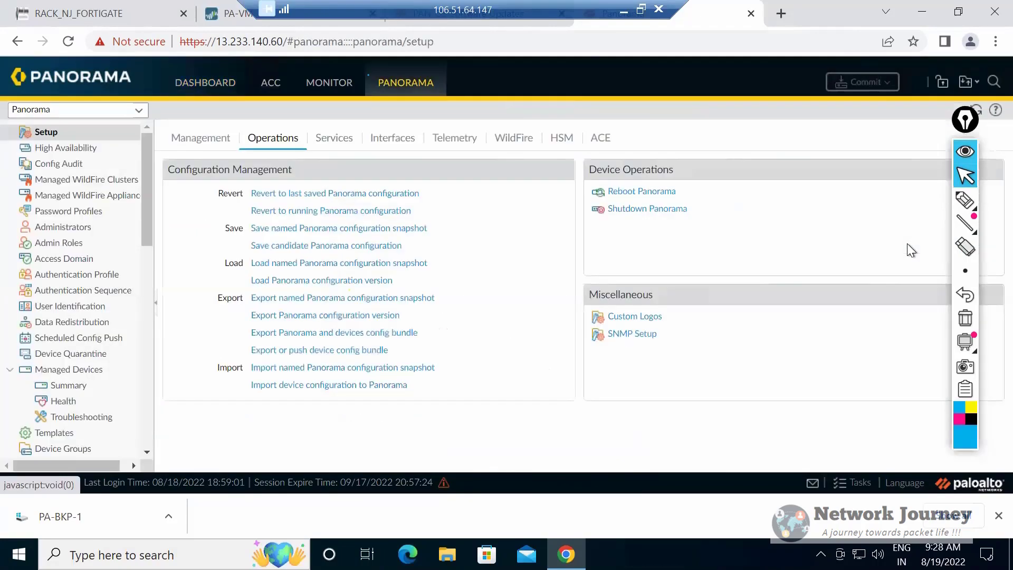
left_click(271, 83)
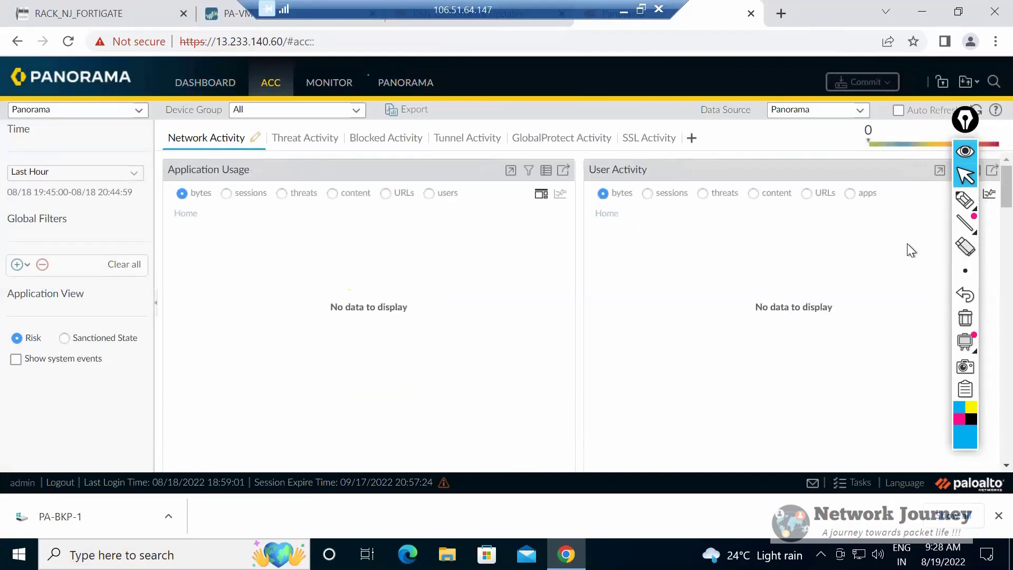
left_click(205, 82)
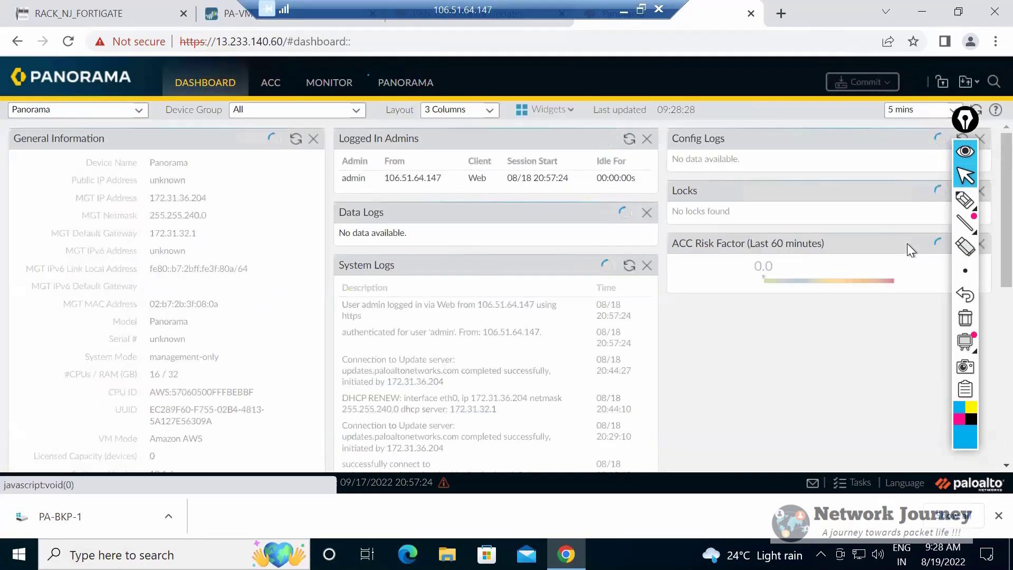
scroll(501, 296, "down", 3)
scroll(907, 243, "up", 3)
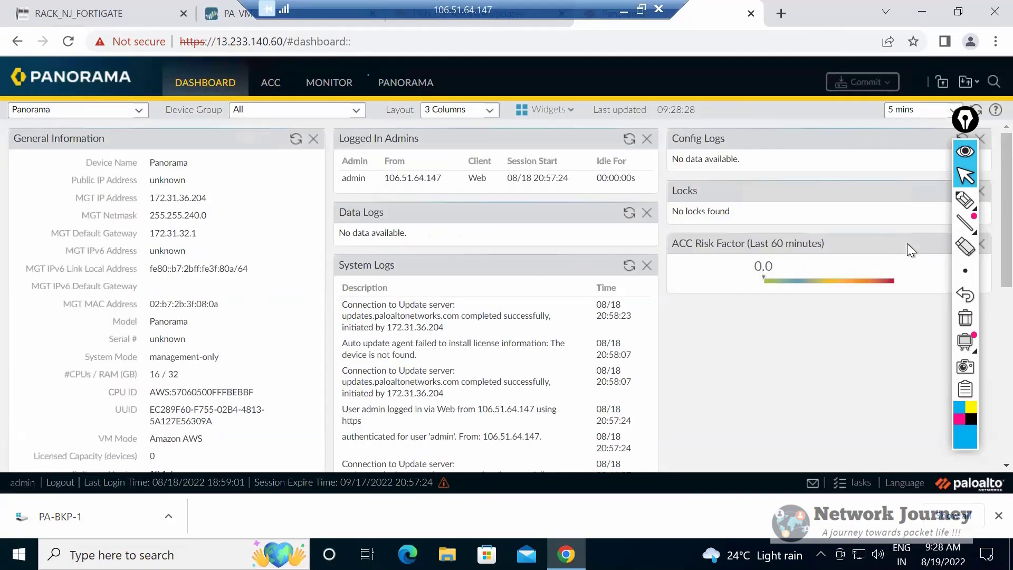
Review the Management, Services, Operations and Interfaces settings of the Panorama setup.
left_click(406, 83)
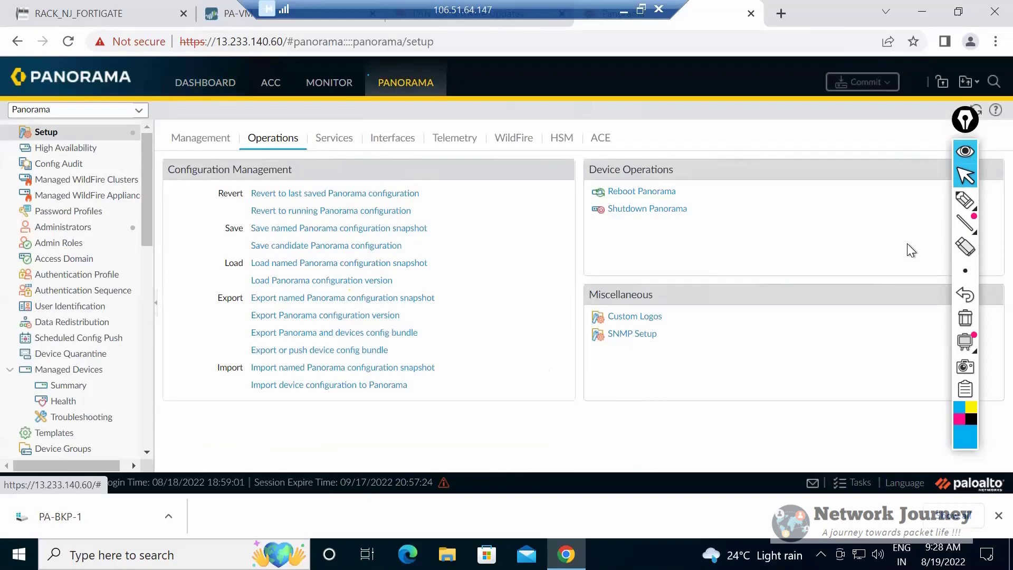
left_click(201, 137)
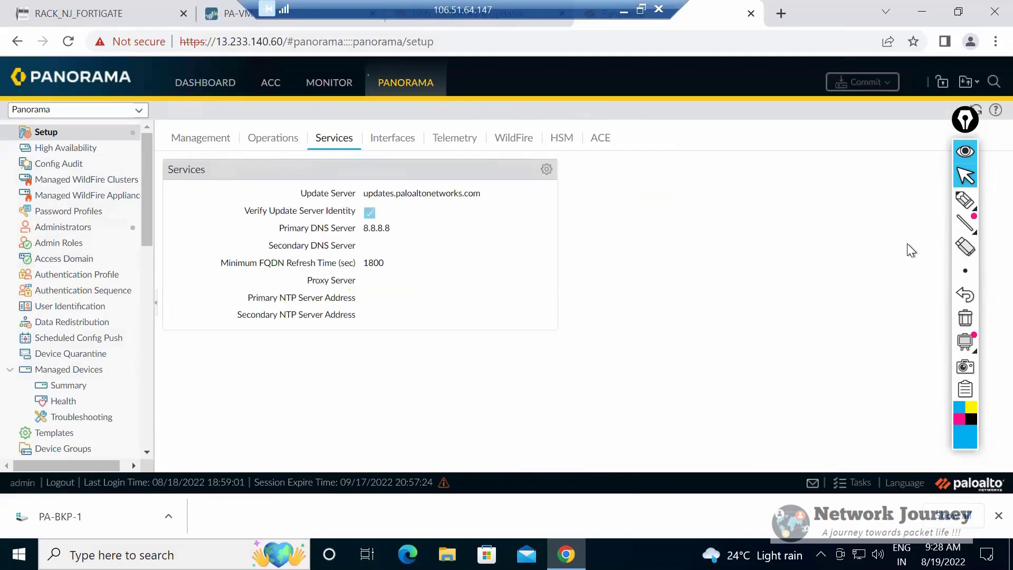
mouse_move(306, 194)
left_mouse_down()
mouse_move(393, 229)
mouse_move(390, 215)
left_mouse_up()
left_click(273, 137)
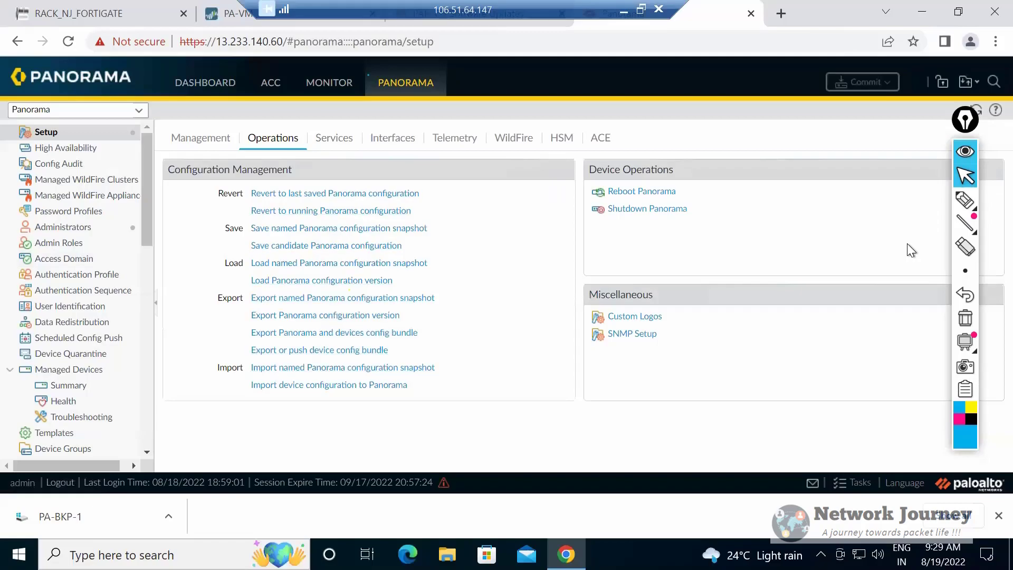
left_click(393, 138)
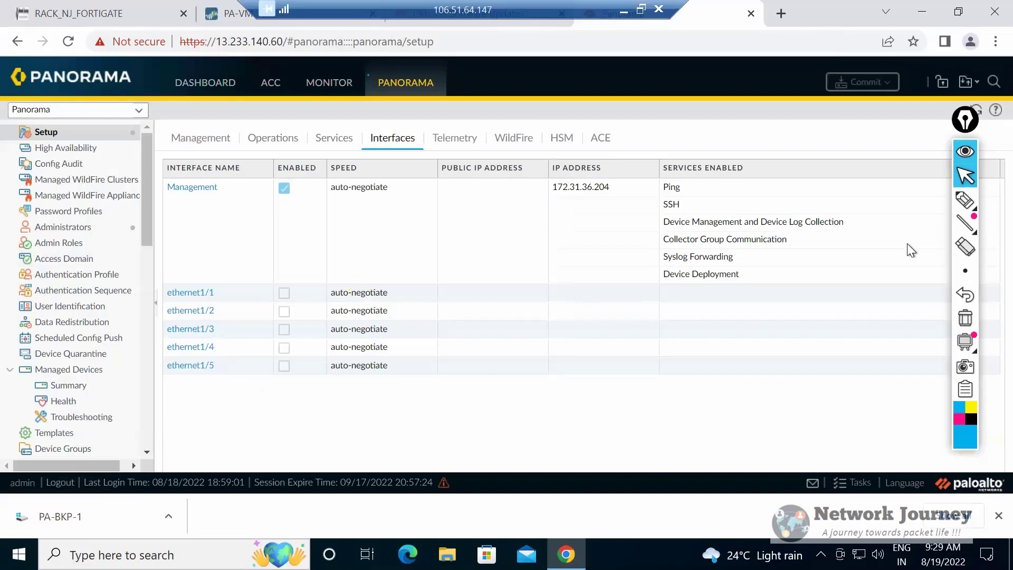
Open the Managed Devices summary and inspect the Add Device form for serial numbers and auth key, closing it without adding a device.
scroll(74, 243, "down", 5)
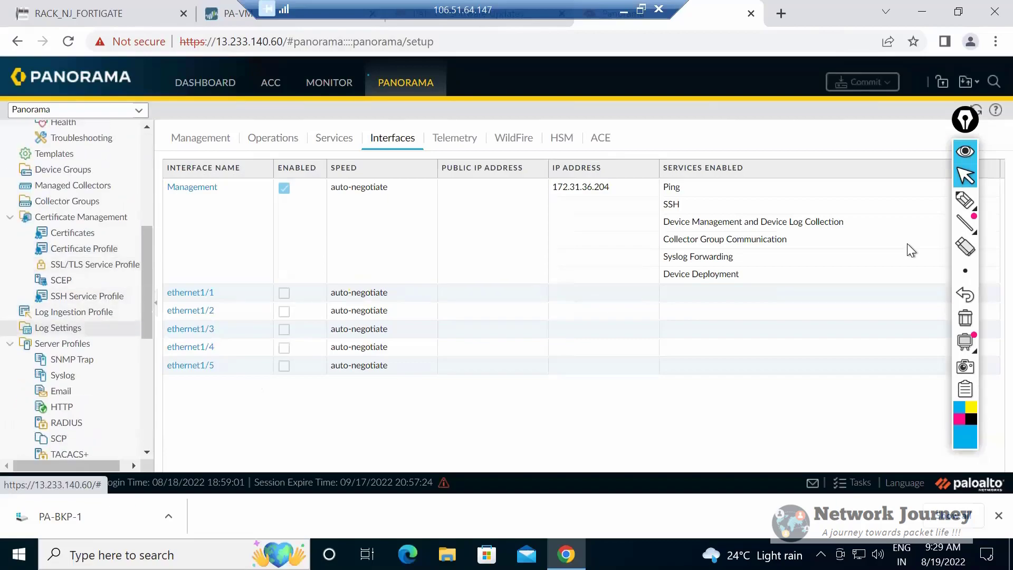
scroll(74, 237, "up", 2)
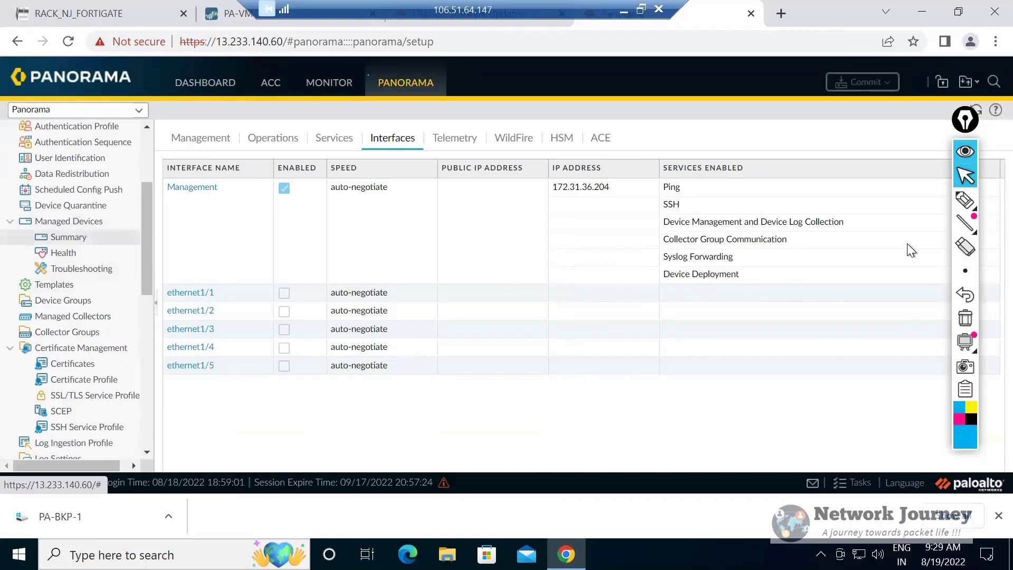
left_click(69, 237)
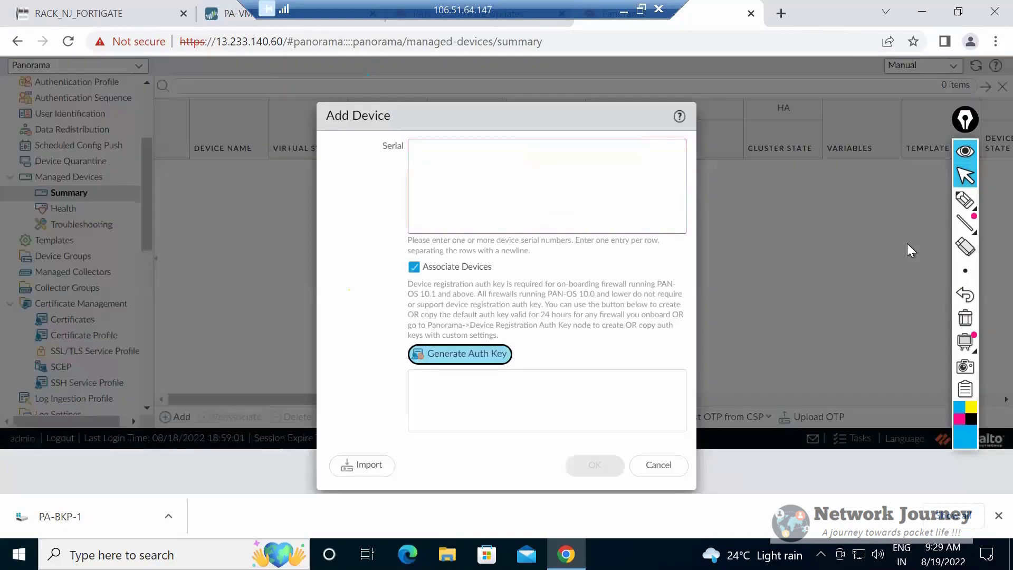
left_click(658, 465)
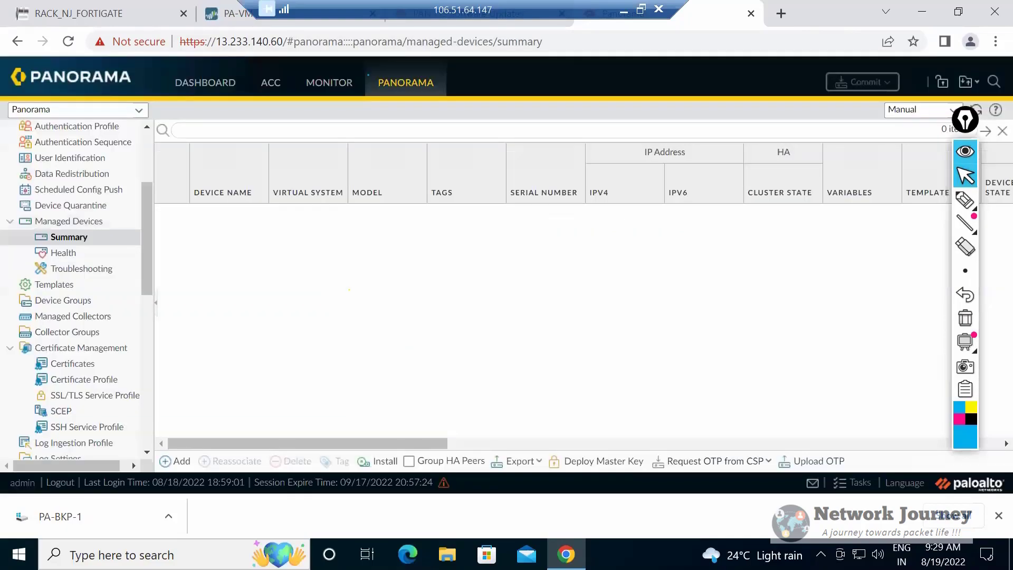
left_click(176, 461)
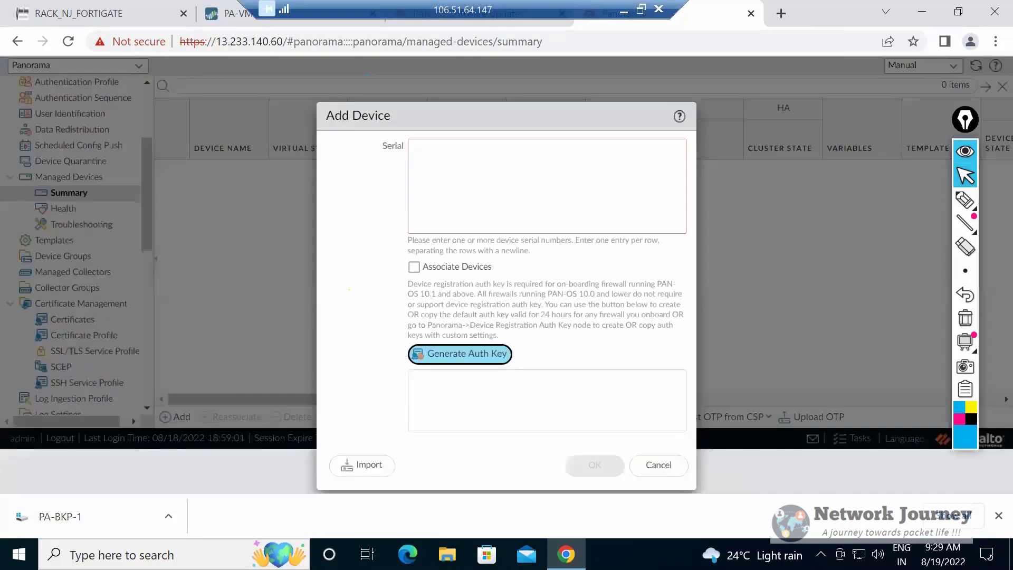
left_click(659, 465)
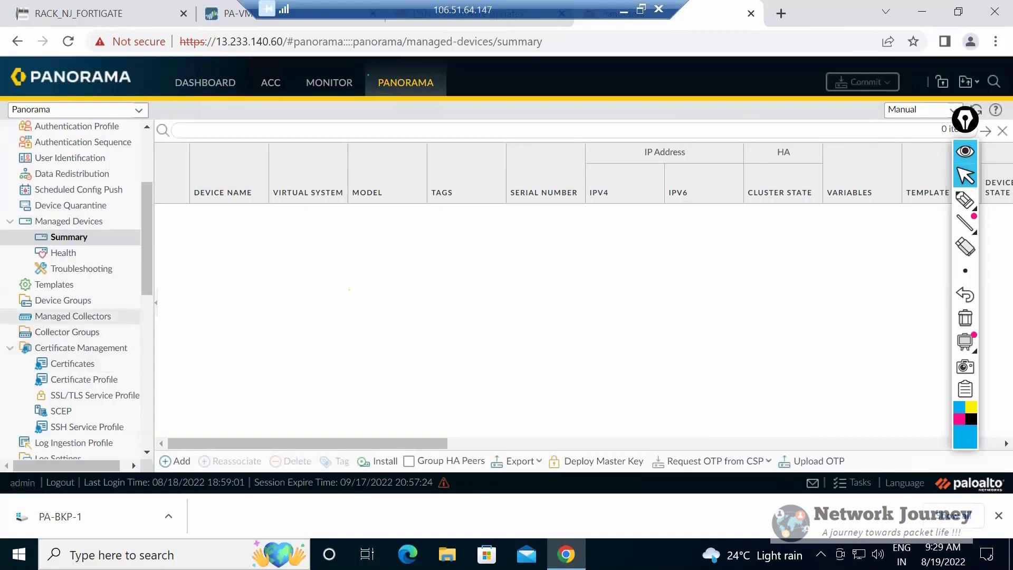
Go to the Panorama device groups and open the form for adding a device group.
left_click(63, 300)
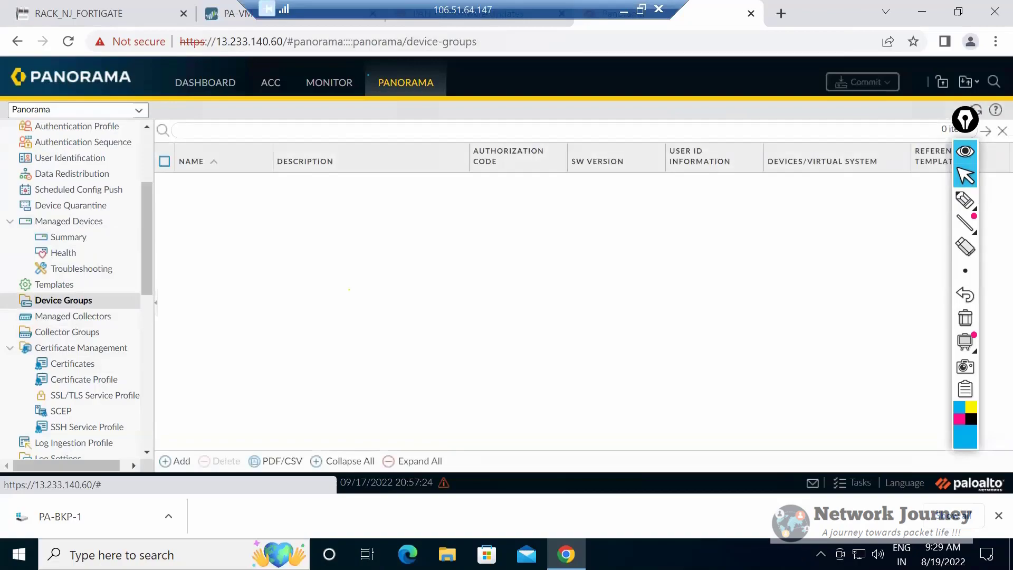
left_click(175, 460)
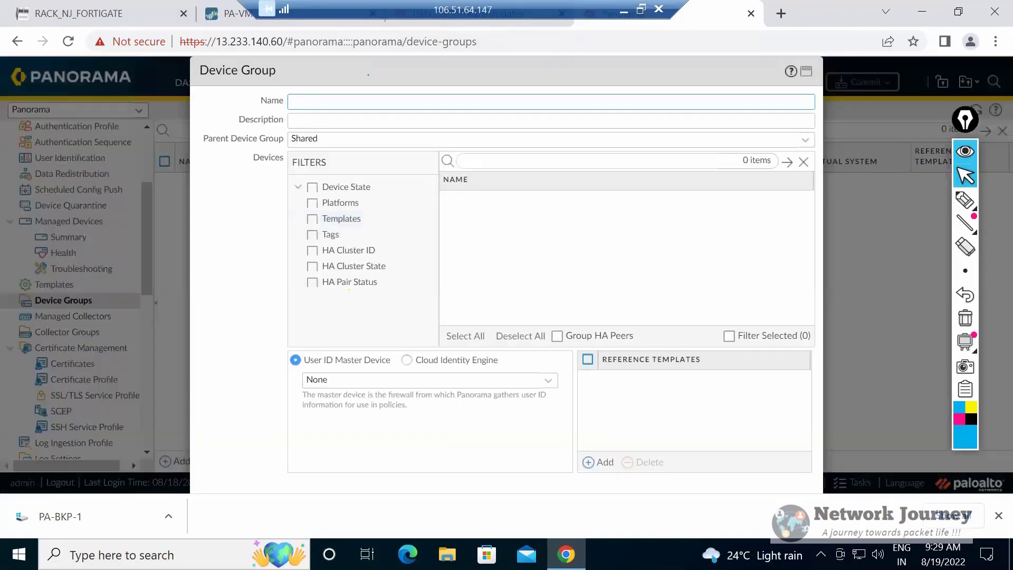
Look over the lab topology and PA-VM zones in the other browser tabs, and close the PAN-OS software updates page.
left_click(79, 14)
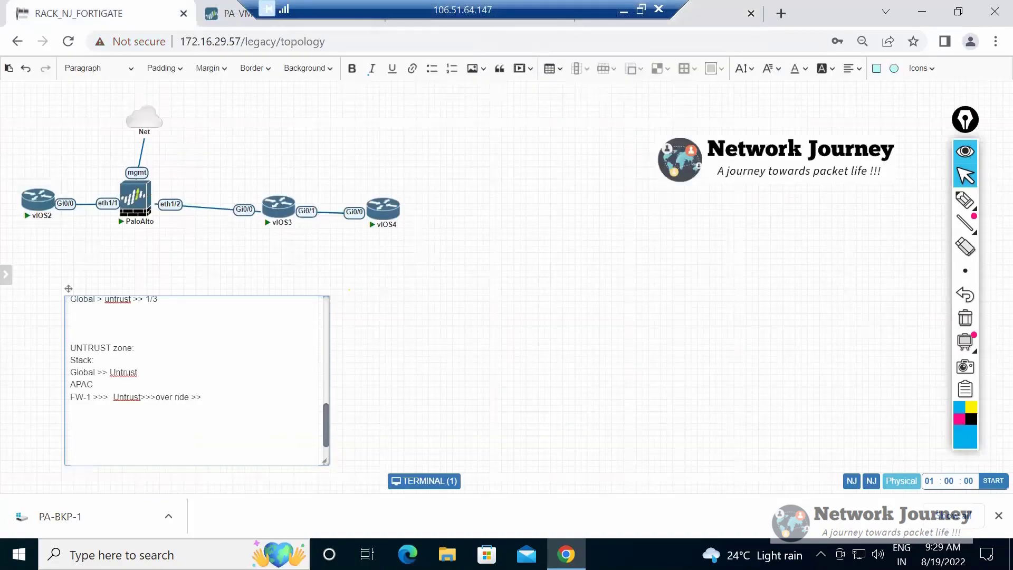
key("ctrl+Tab")
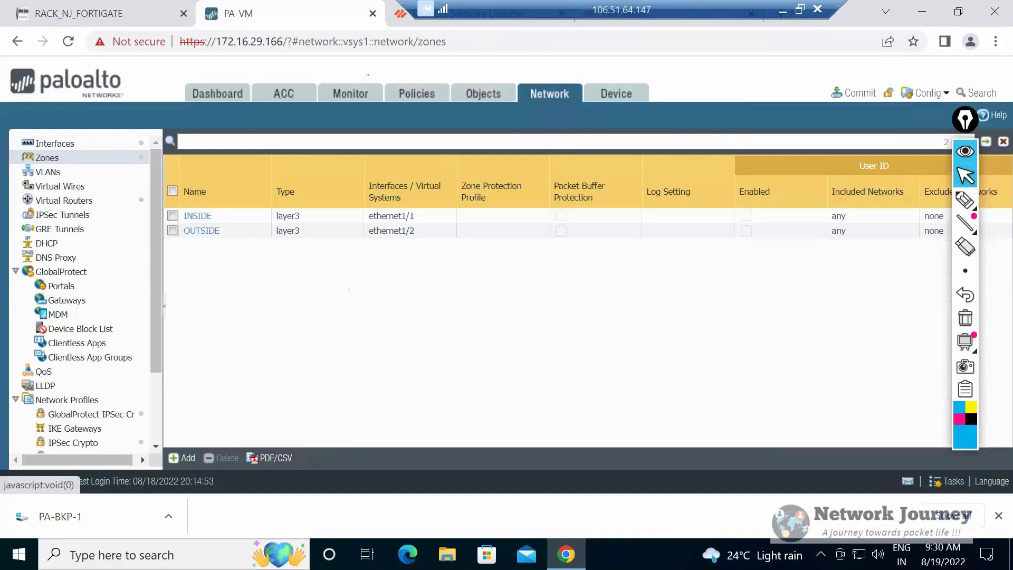
key("ctrl+Tab")
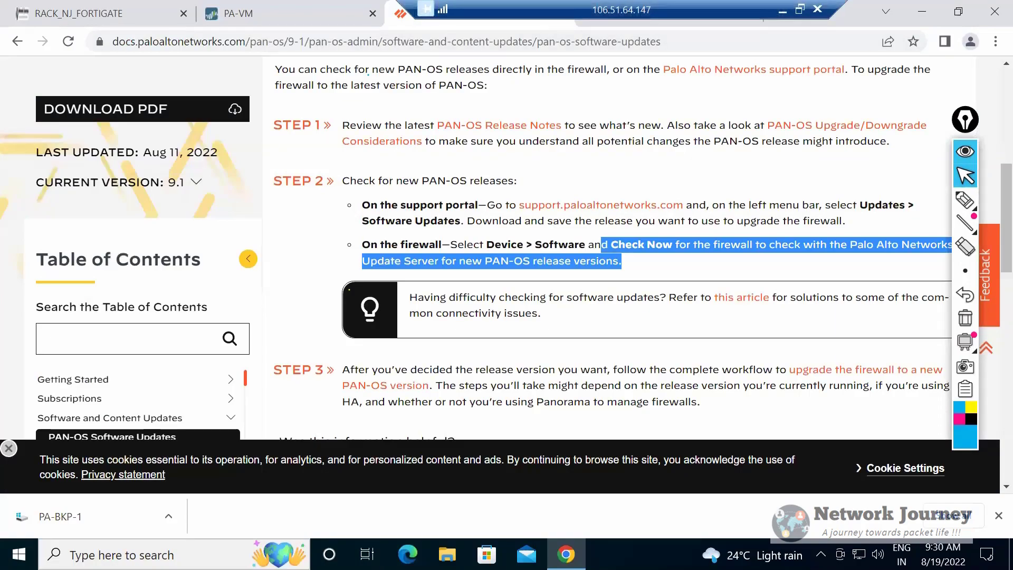
left_click_drag(622, 10, 286, 10)
left_click(628, 14)
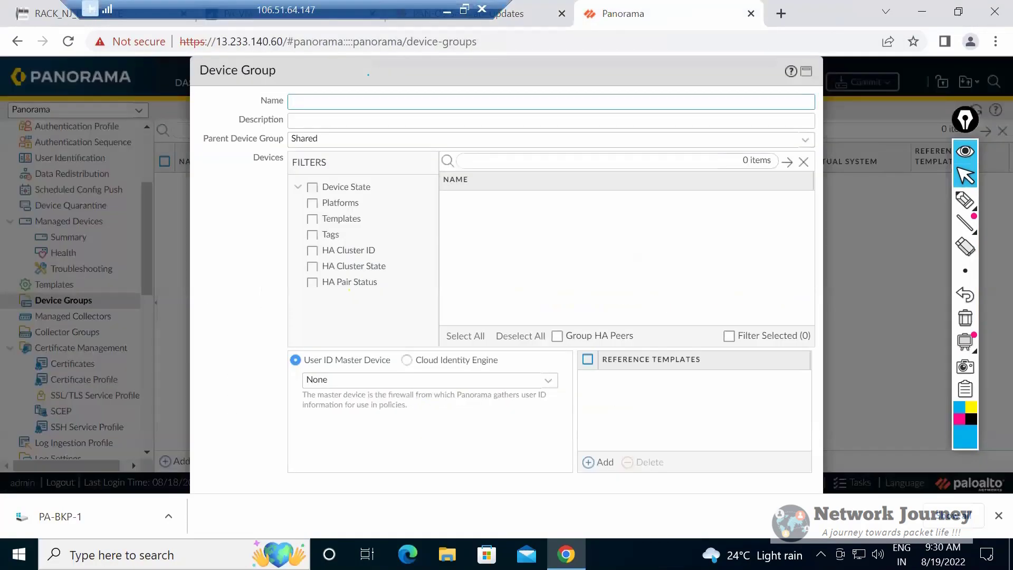
left_click(562, 14)
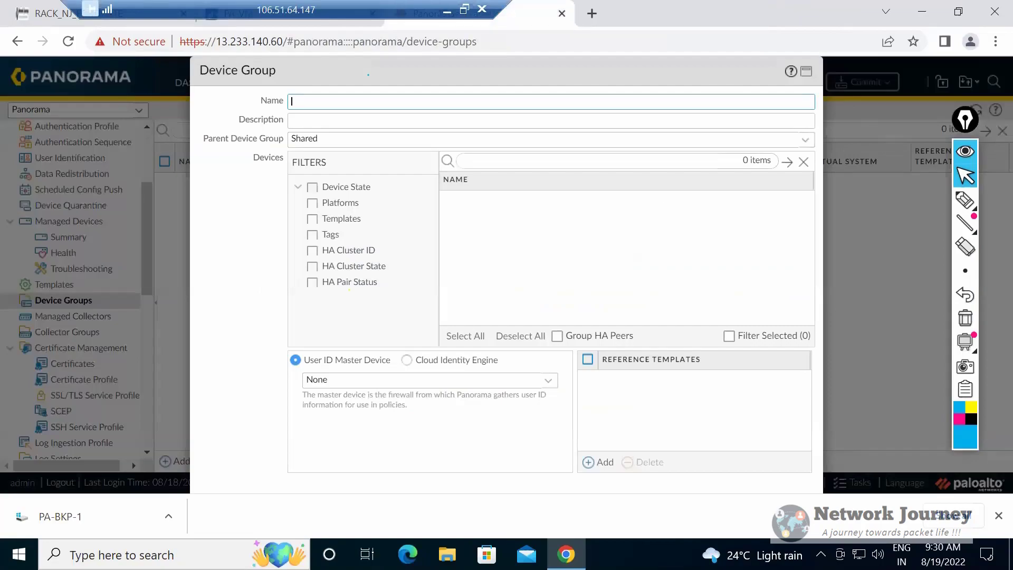
Name the new device group GLOBAL-DG with Shared as its parent, close the browser's download bar and save the group.
mouse_move(506, 71)
left_mouse_down()
mouse_move(508, 196)
mouse_move(508, 71)
left_mouse_up()
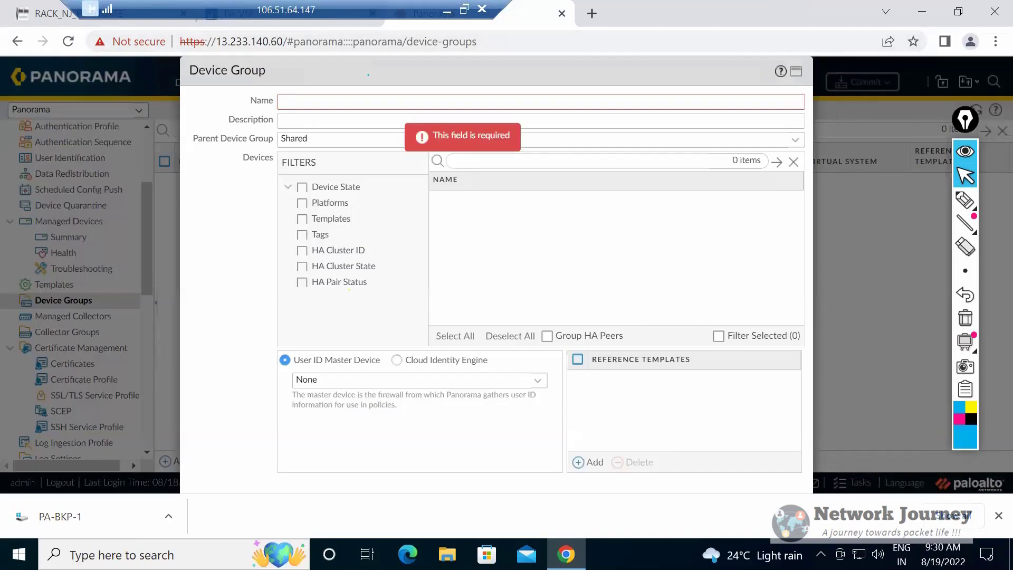
type("GLOBAL-DG")
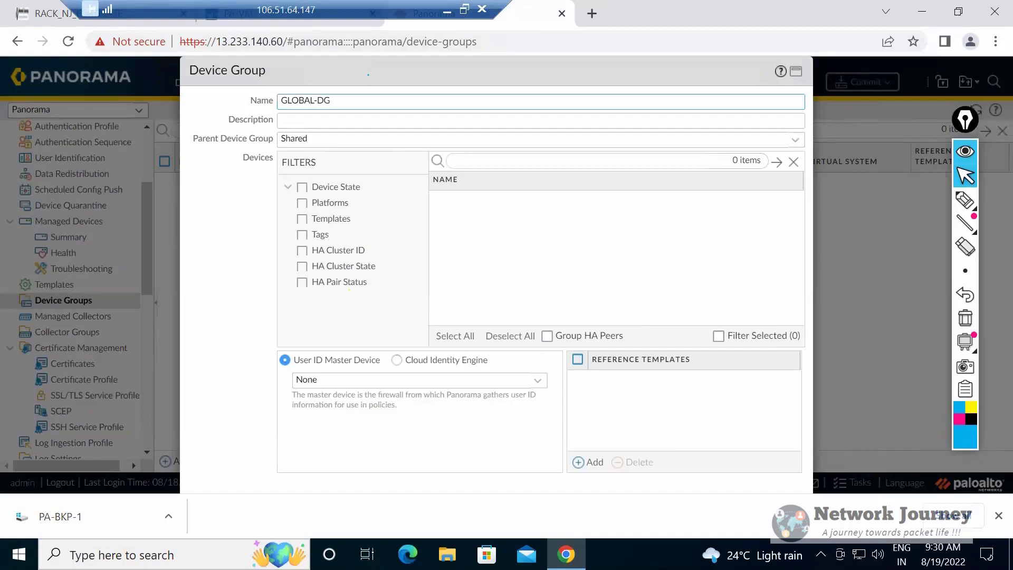
left_click_drag(496, 71, 491, 70)
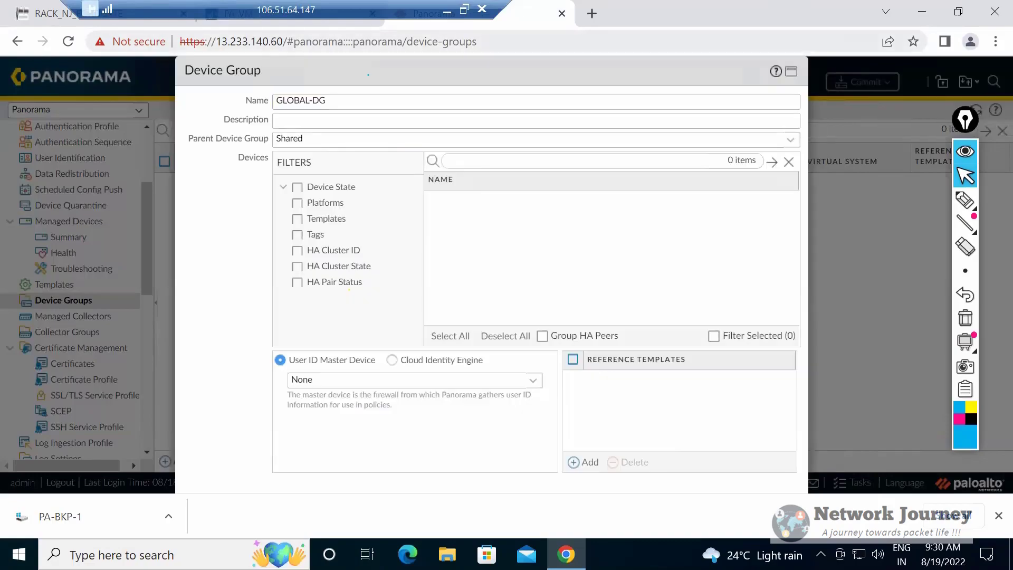
left_click(983, 514)
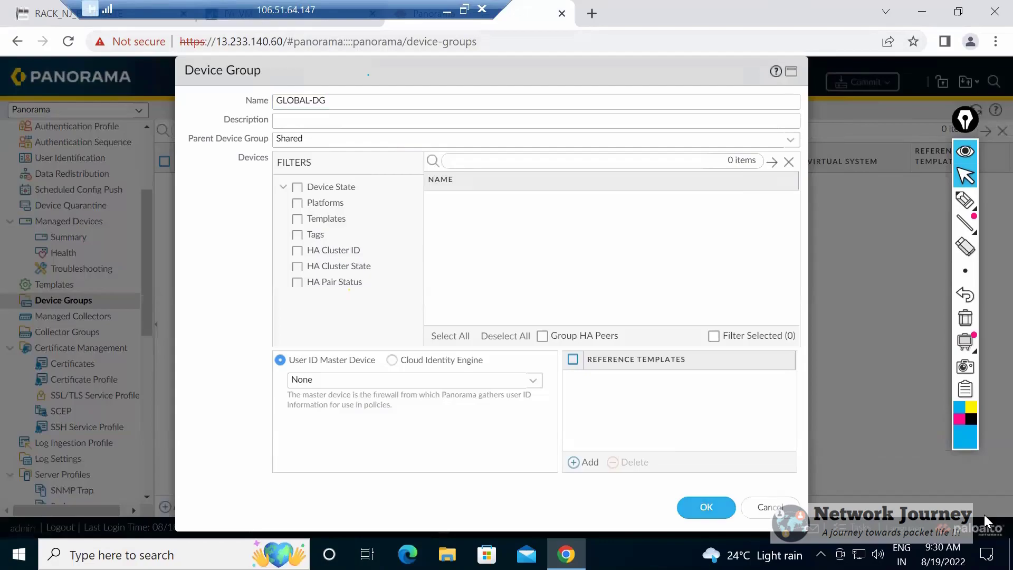
key("Return")
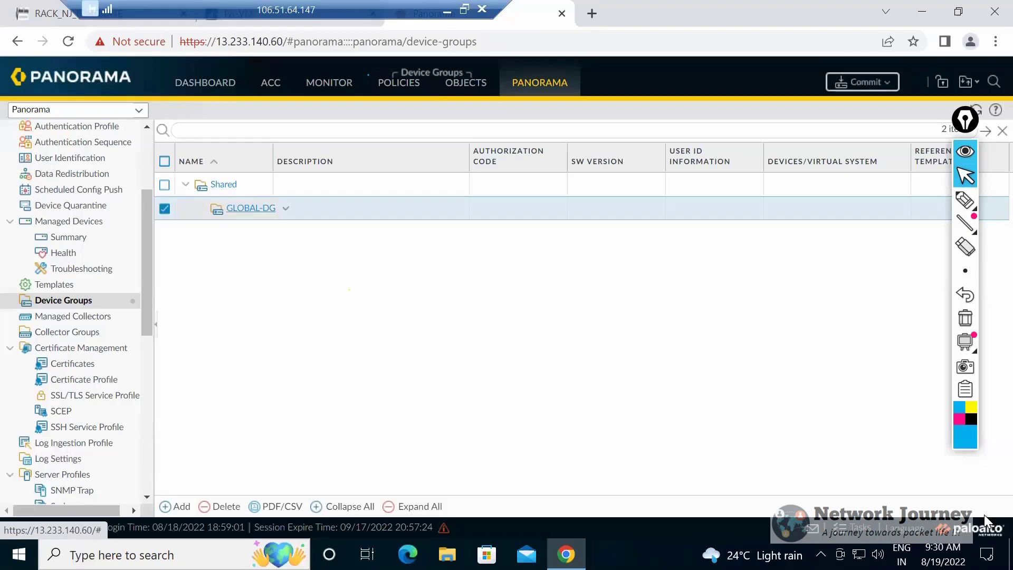
Reopen GLOBAL-DG to examine its name and parent device group choices, and close the form with Shared as the parent.
left_click(250, 209)
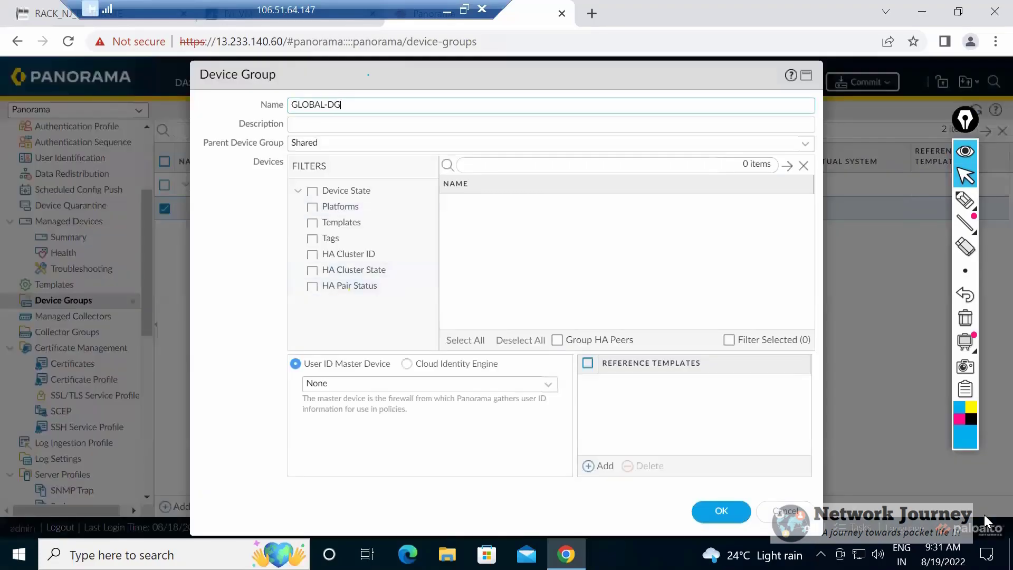
left_click_drag(208, 142, 284, 142)
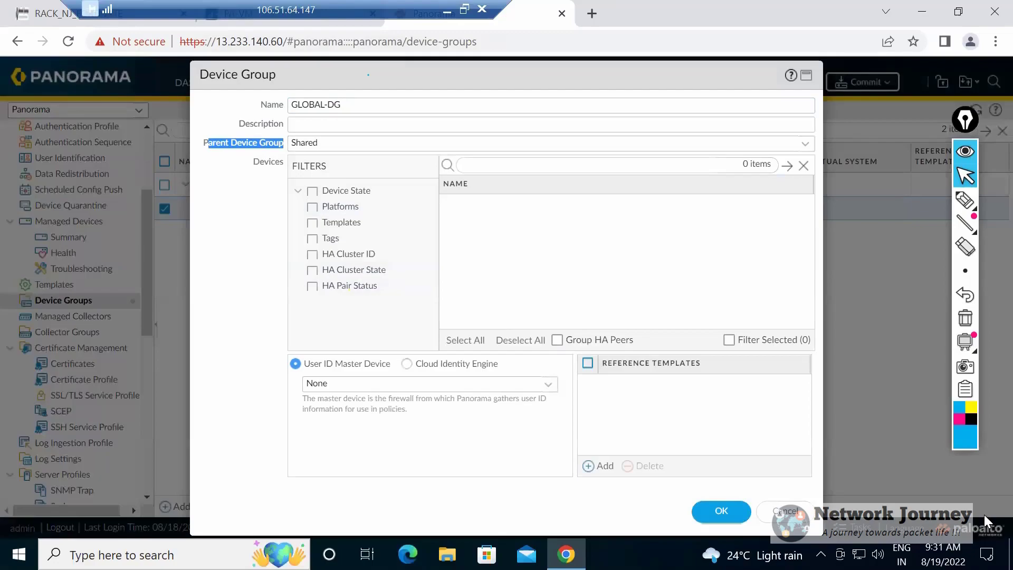
left_click_drag(343, 105, 290, 105)
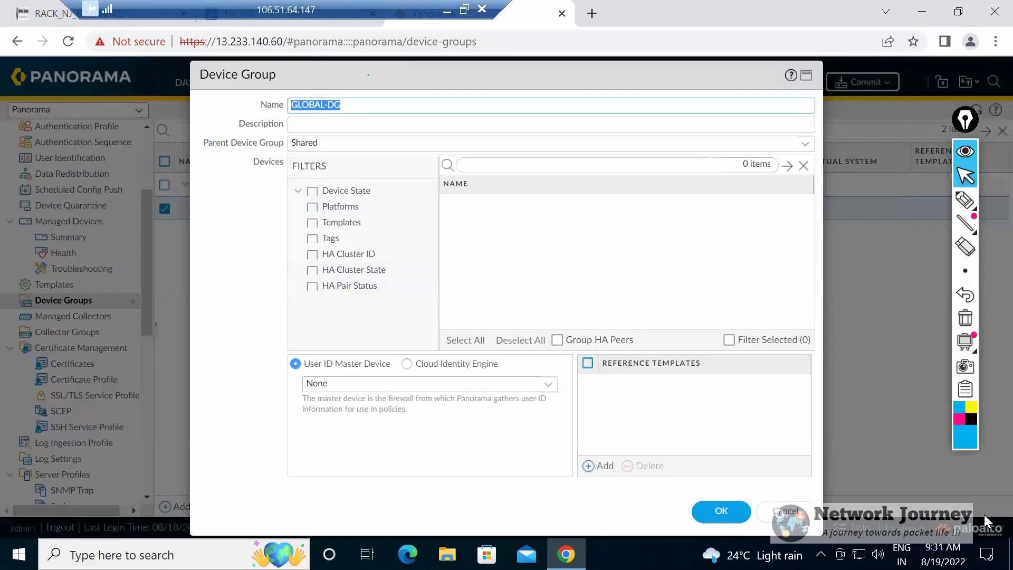
key("Tab")
key("Tab")
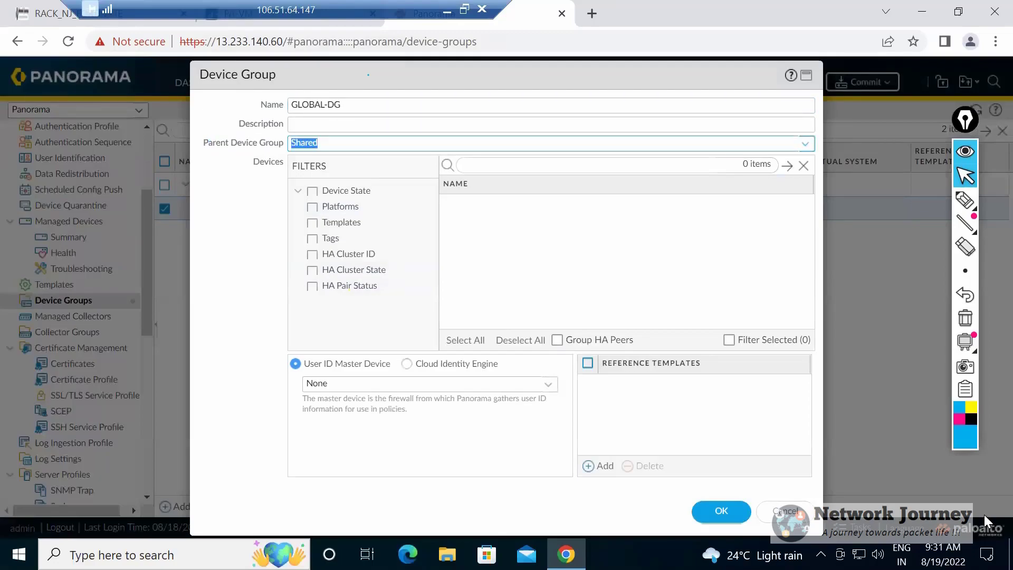
key("Down")
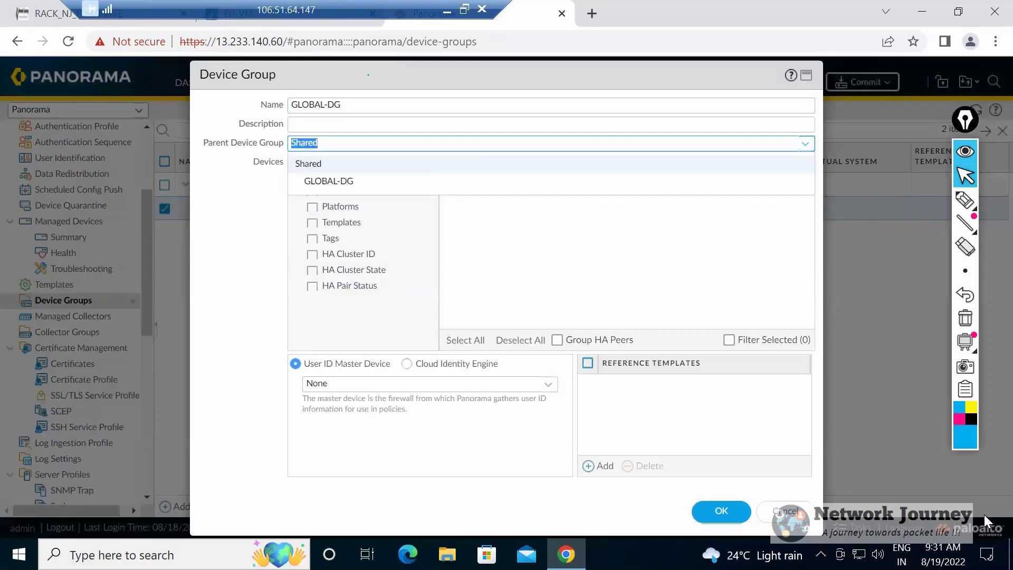
left_click(704, 162)
key("Tab")
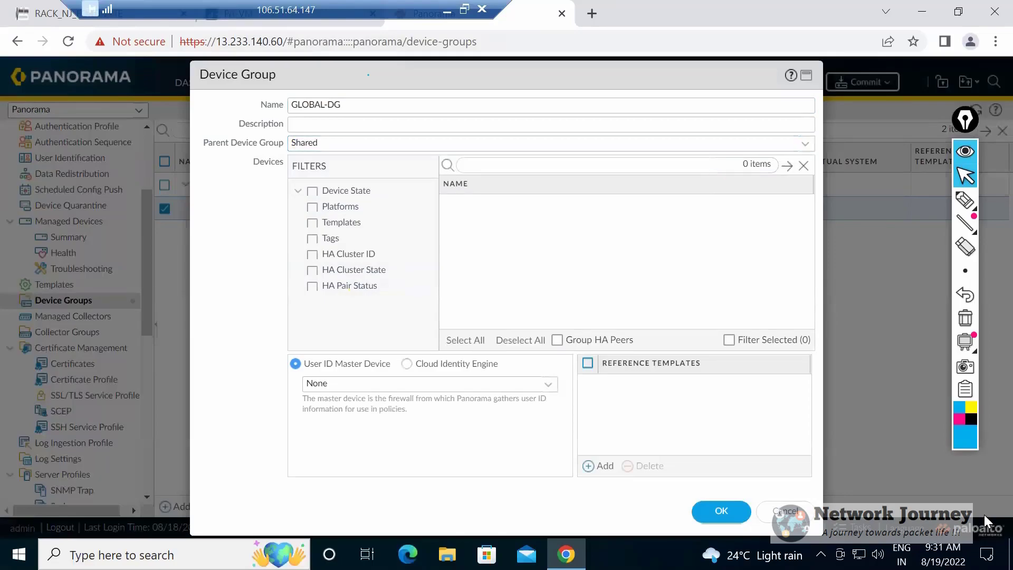
key("shift+Tab")
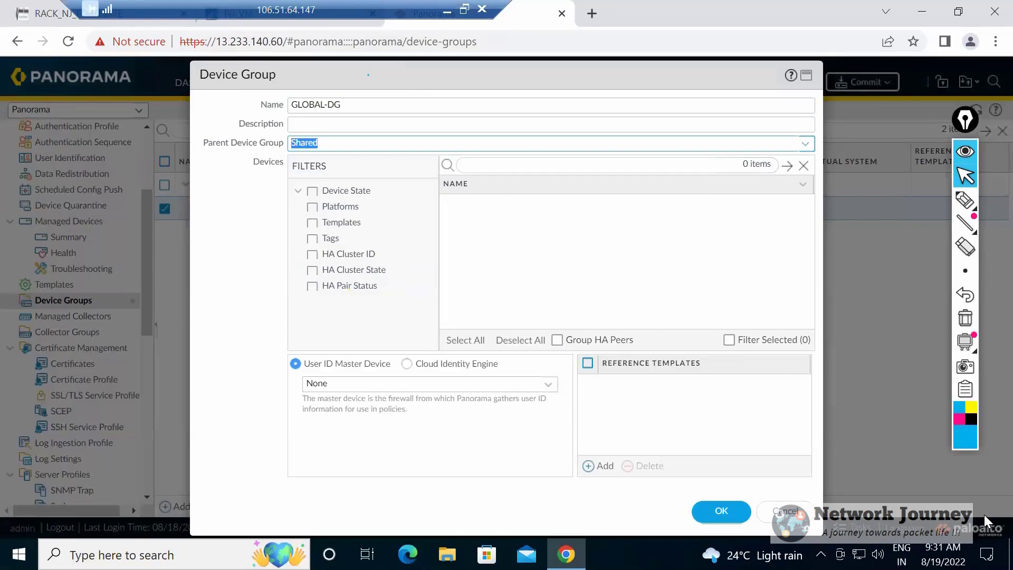
key("Down")
key("Down")
key("Escape")
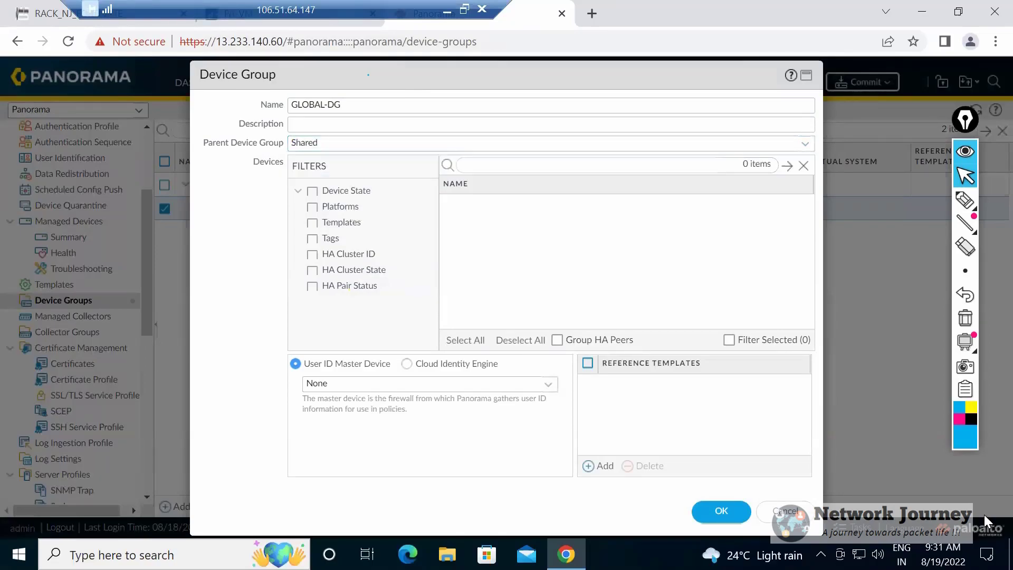
key("Return")
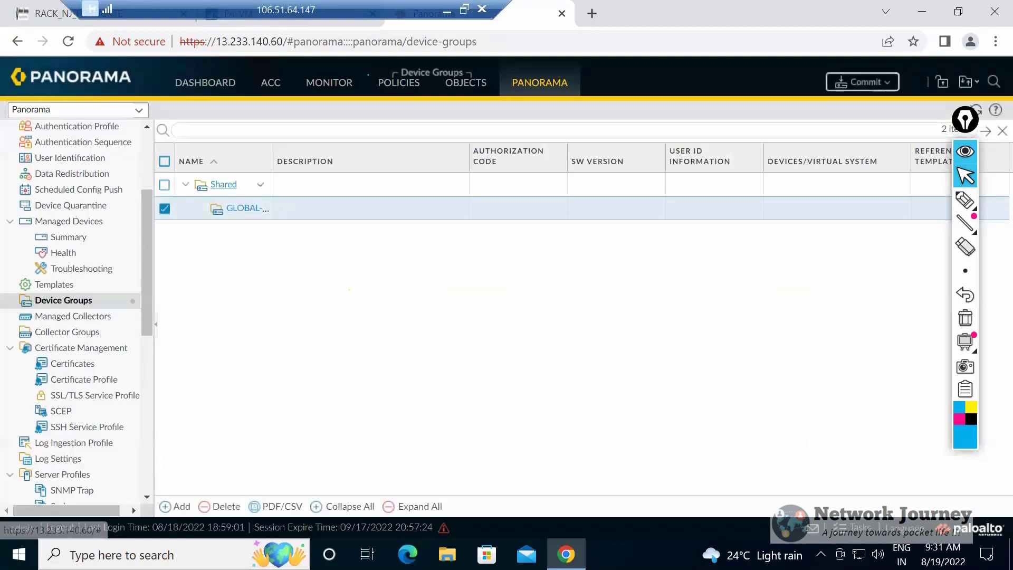
Create a device group named REGION-A under GLOBAL-DG and reopen it to check its parent device group.
left_click(176, 506)
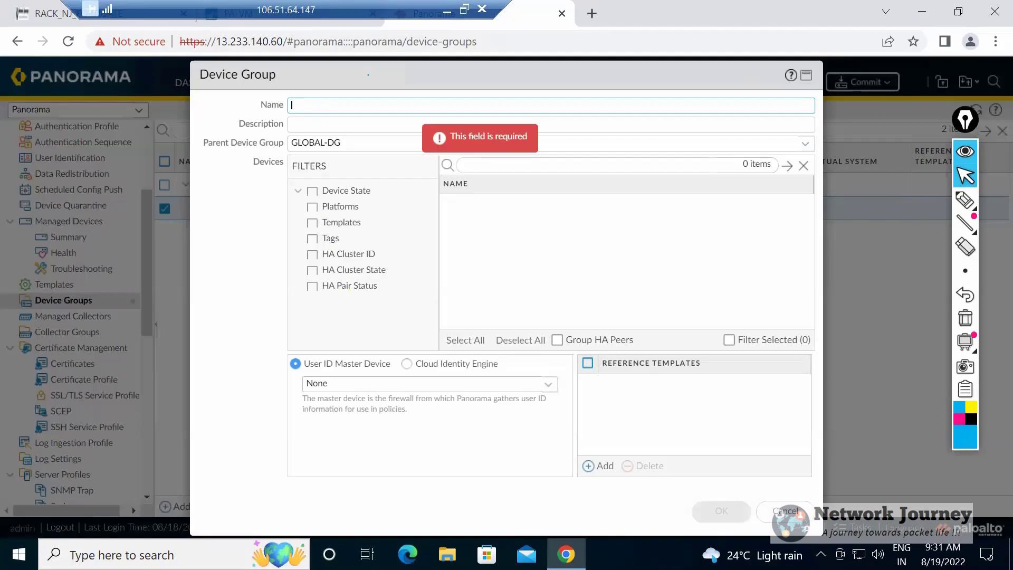
type("REGION")
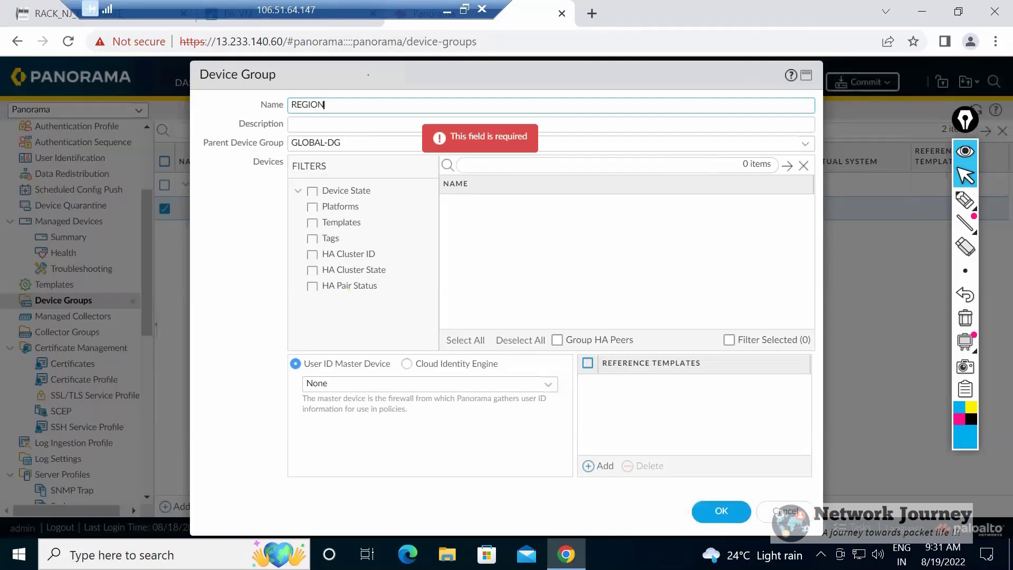
type("-A")
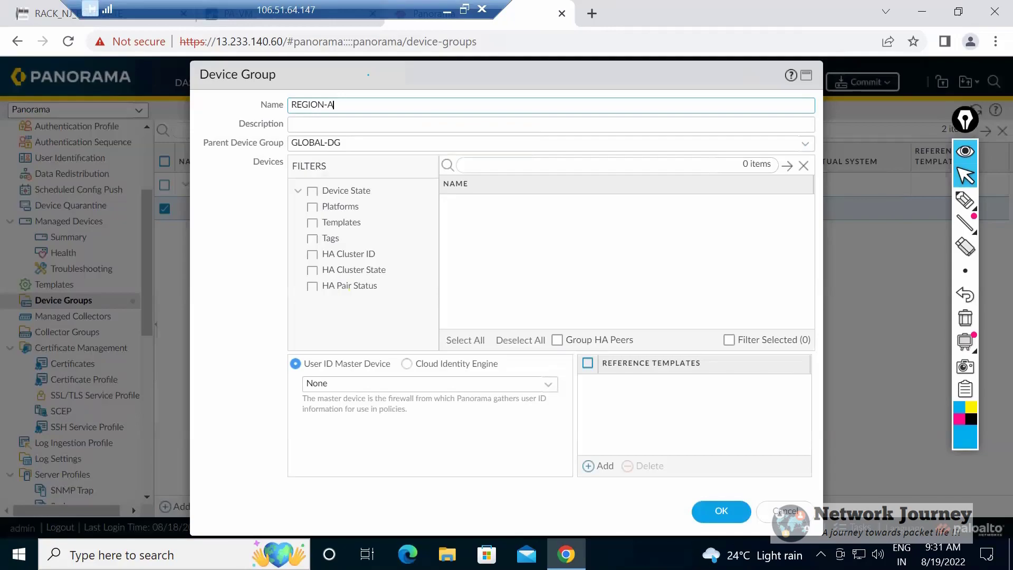
left_click(721, 511)
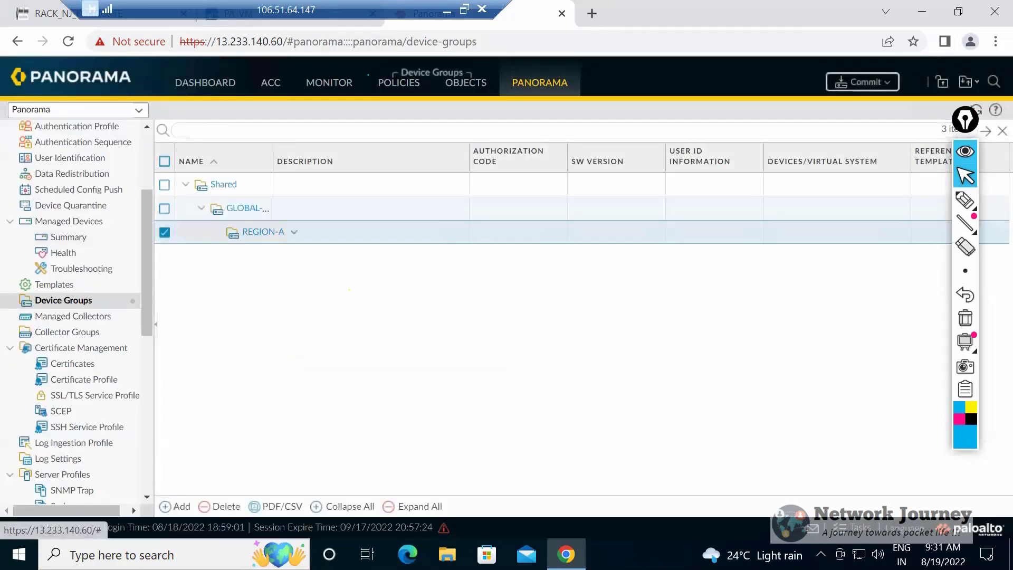
left_click(264, 232)
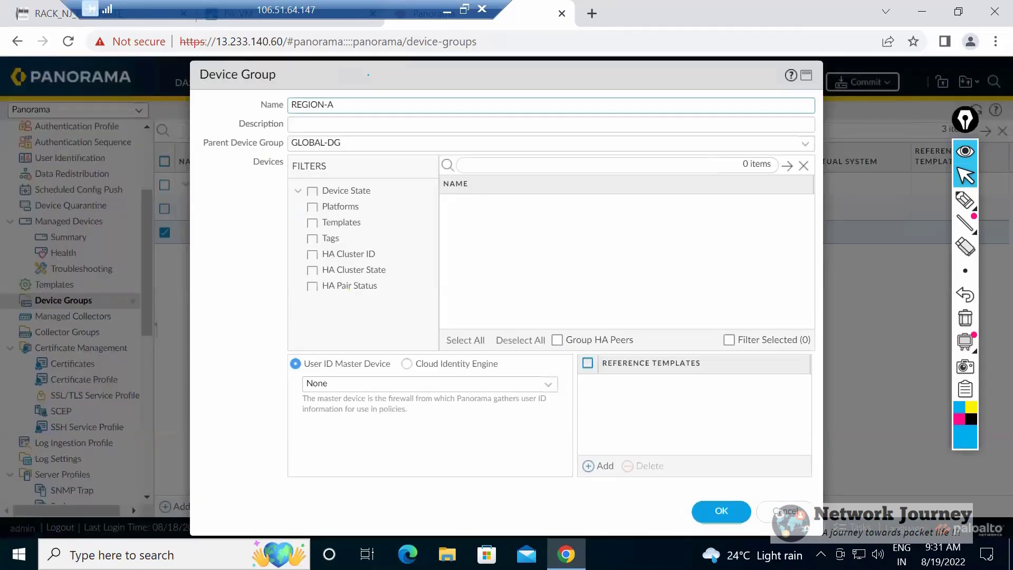
left_click(721, 511)
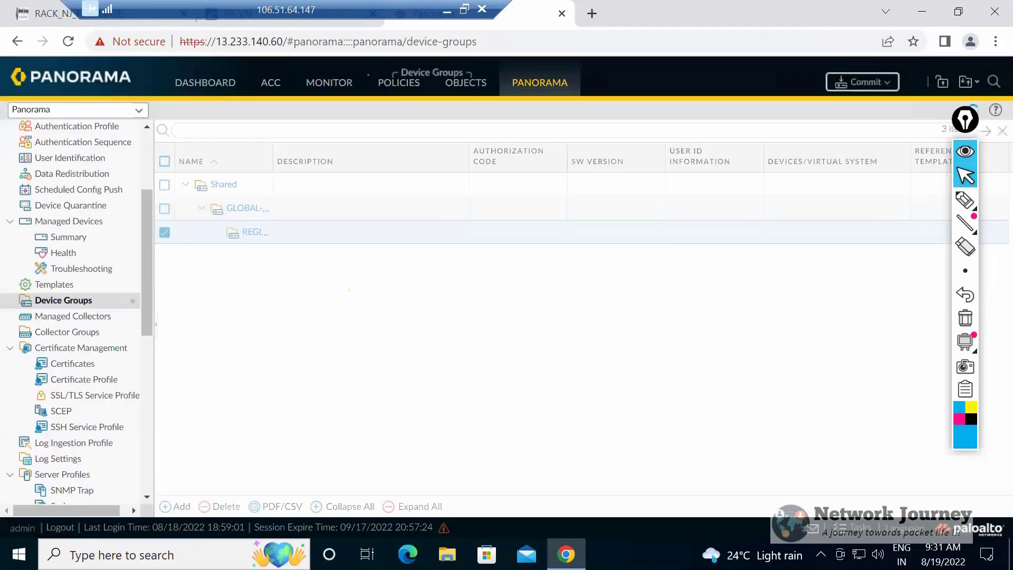
left_click(175, 507)
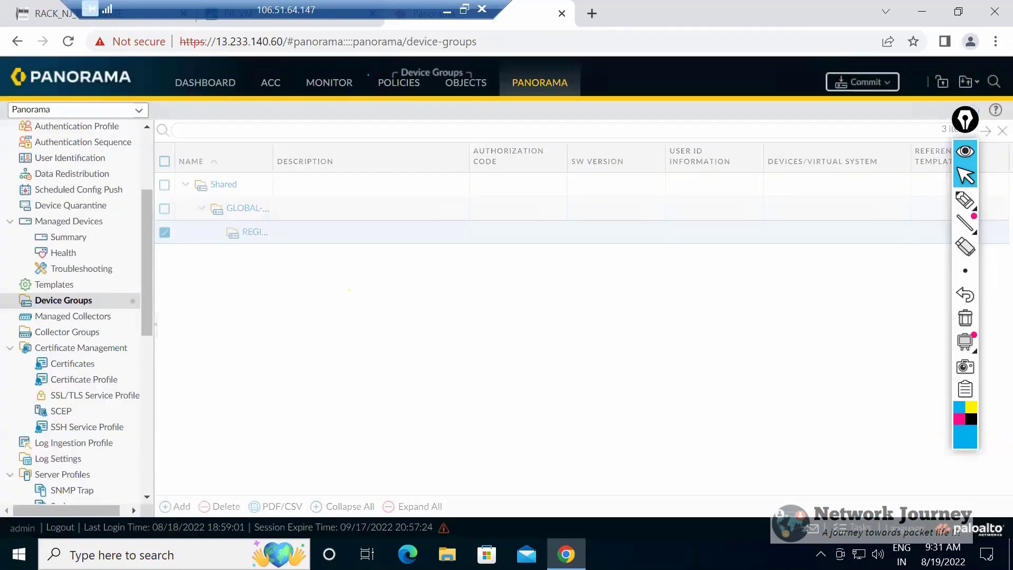
type("RE")
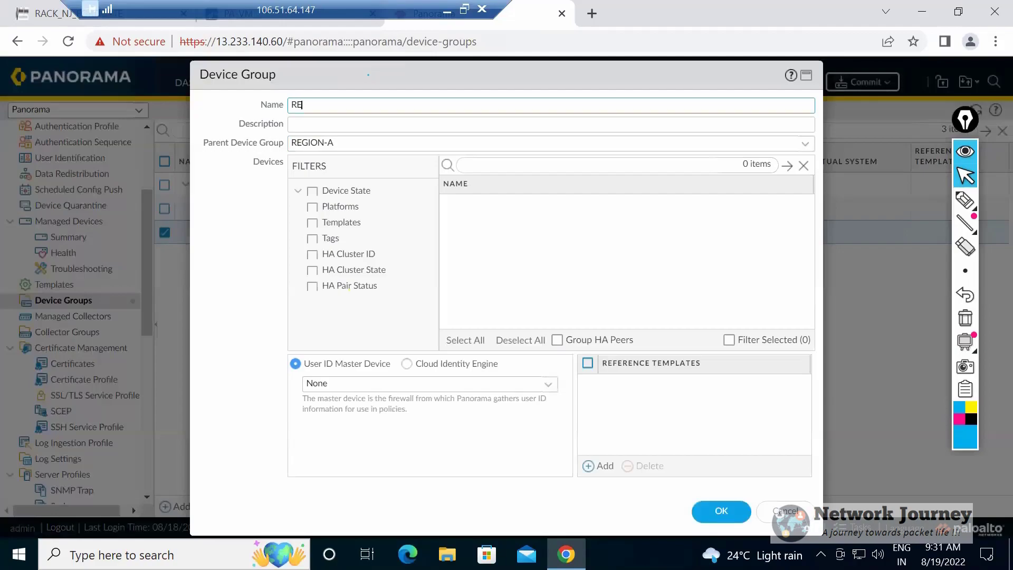
type("GION-B")
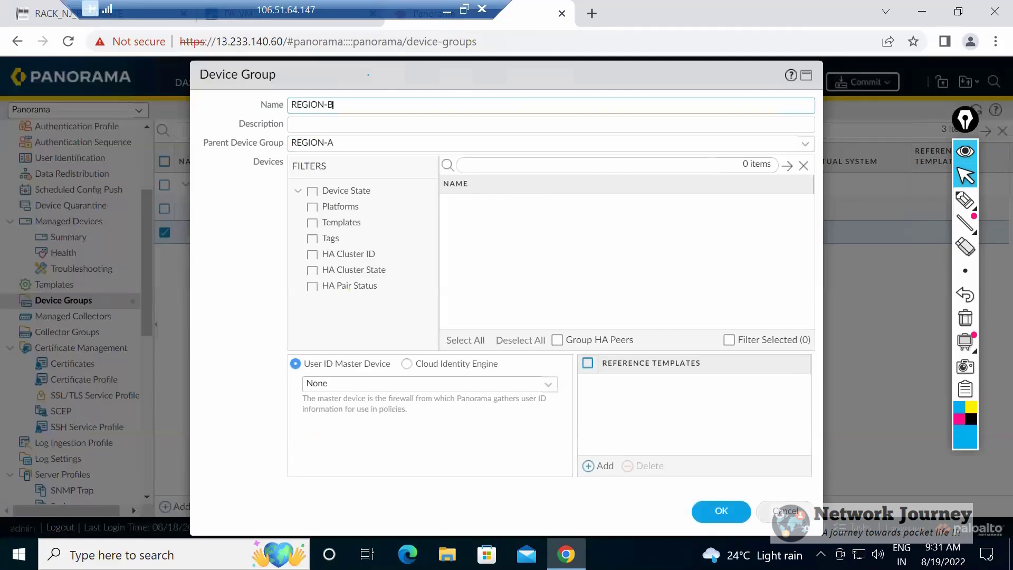
left_click(784, 511)
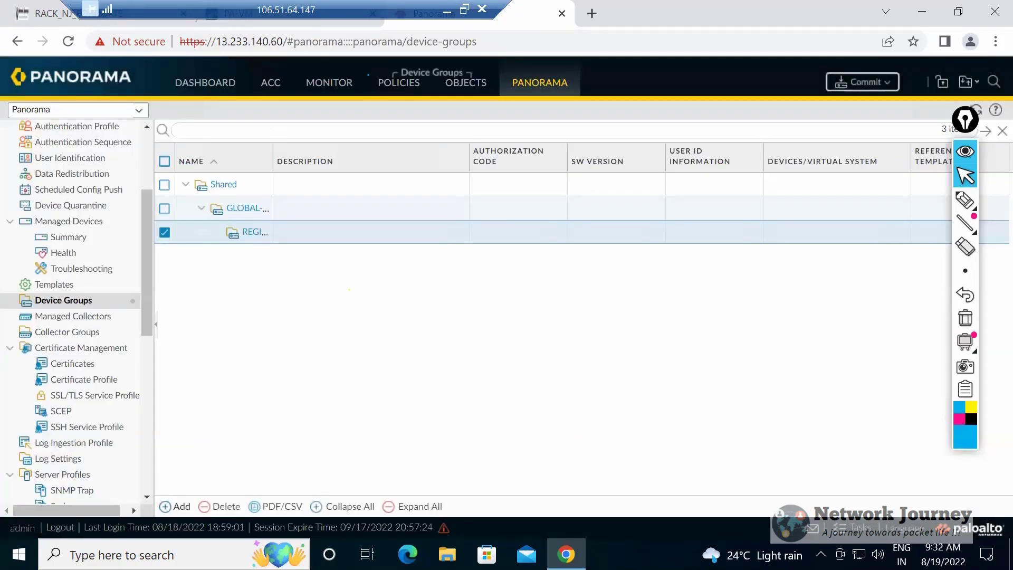
Create a device group named REGION-B with GLOBAL-DG as its parent device group.
left_click(175, 506)
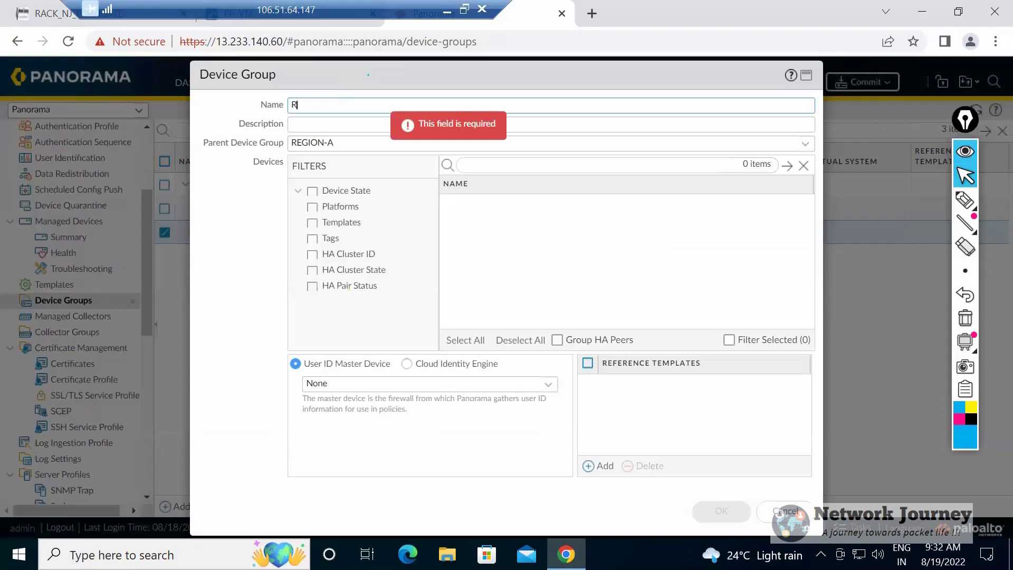
type("REGION-B")
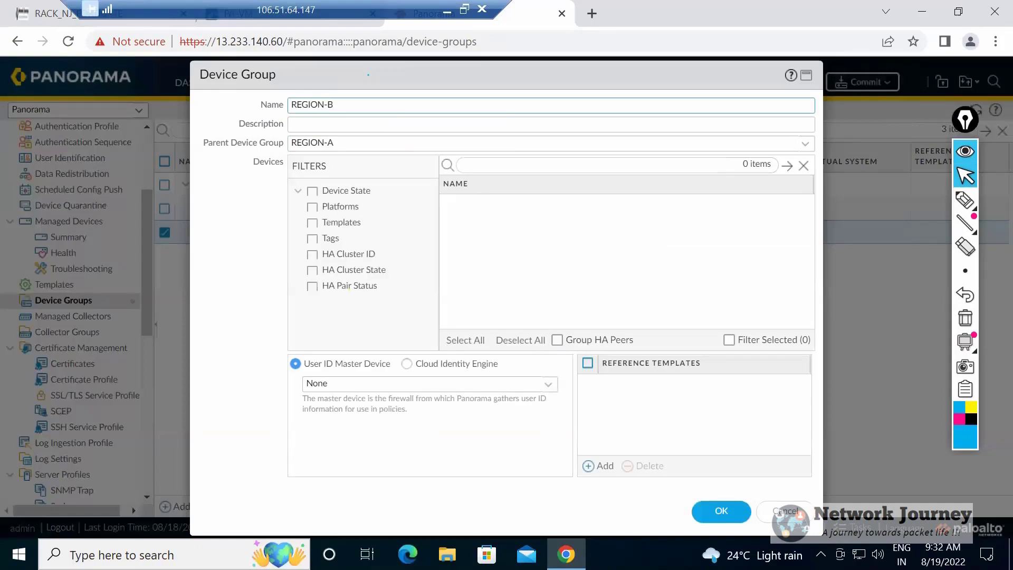
double_click(330, 143)
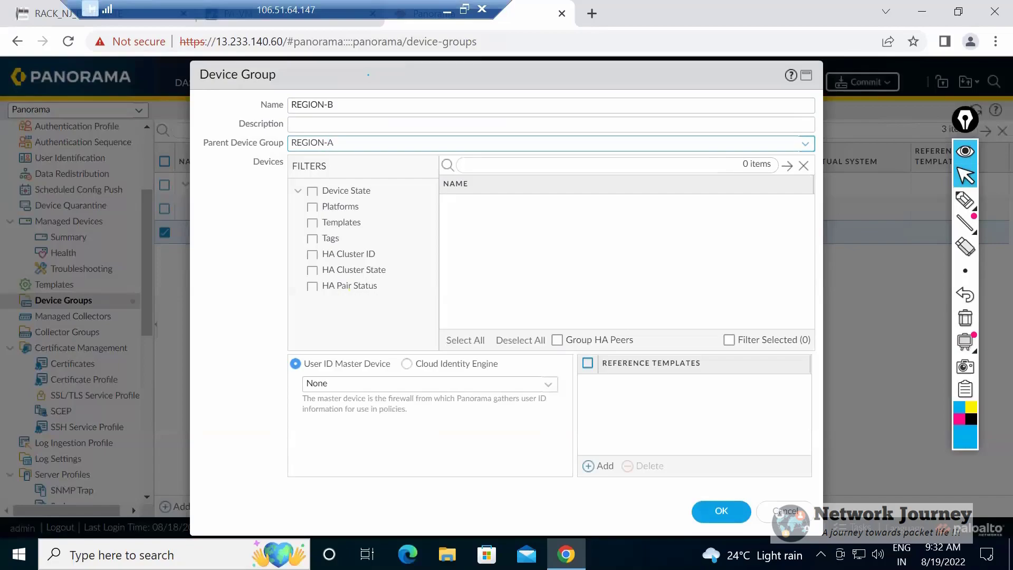
left_click(329, 143)
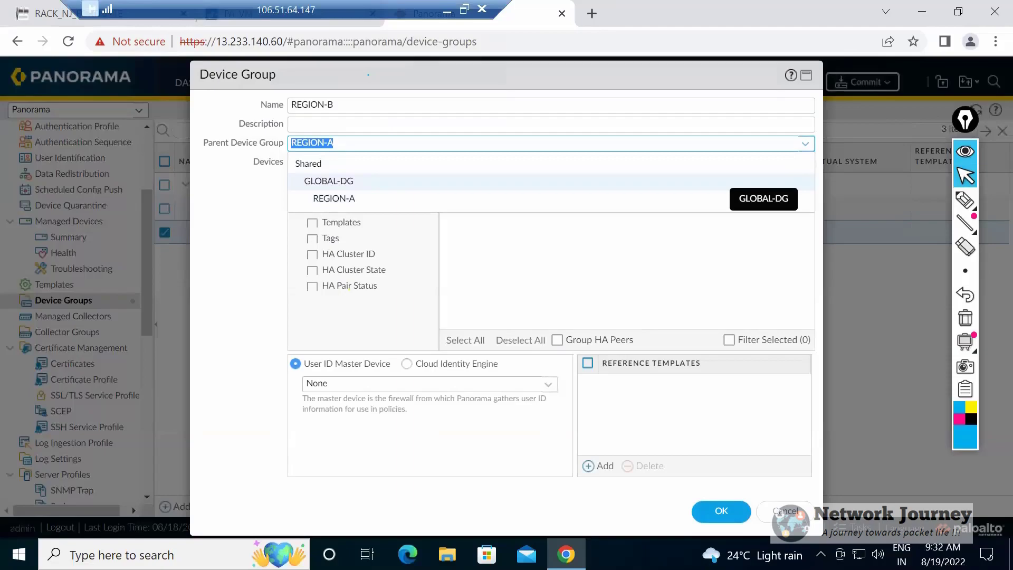
left_click(721, 179)
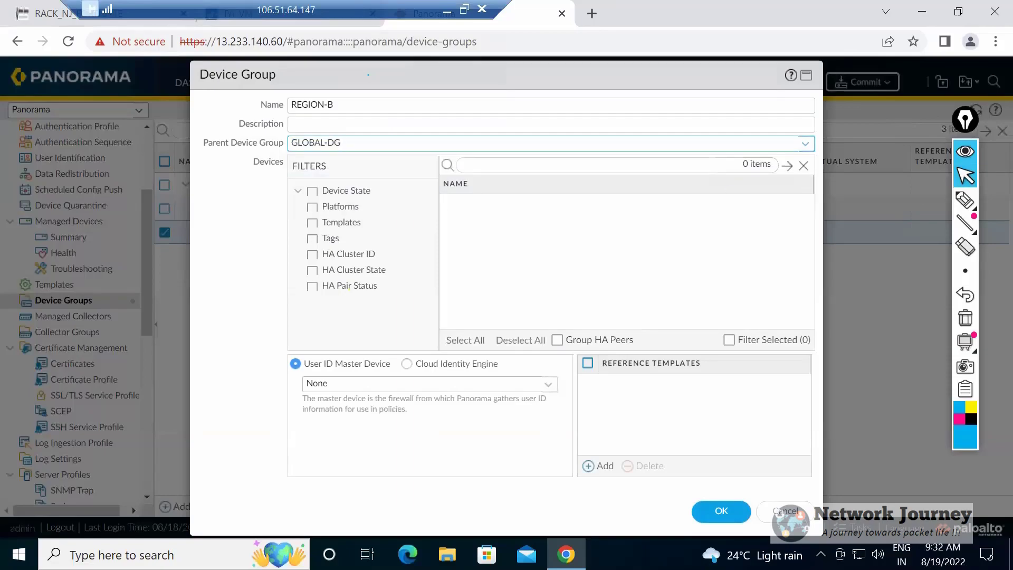
left_click(721, 510)
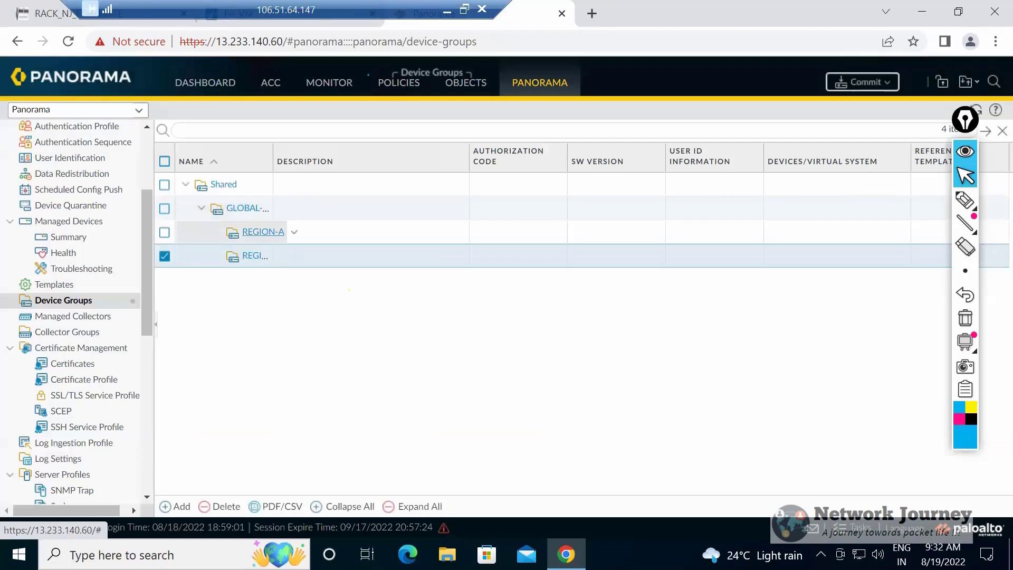
Create a device group named FW-1-REG-A with REGION-A as its parent device group.
left_click(174, 505)
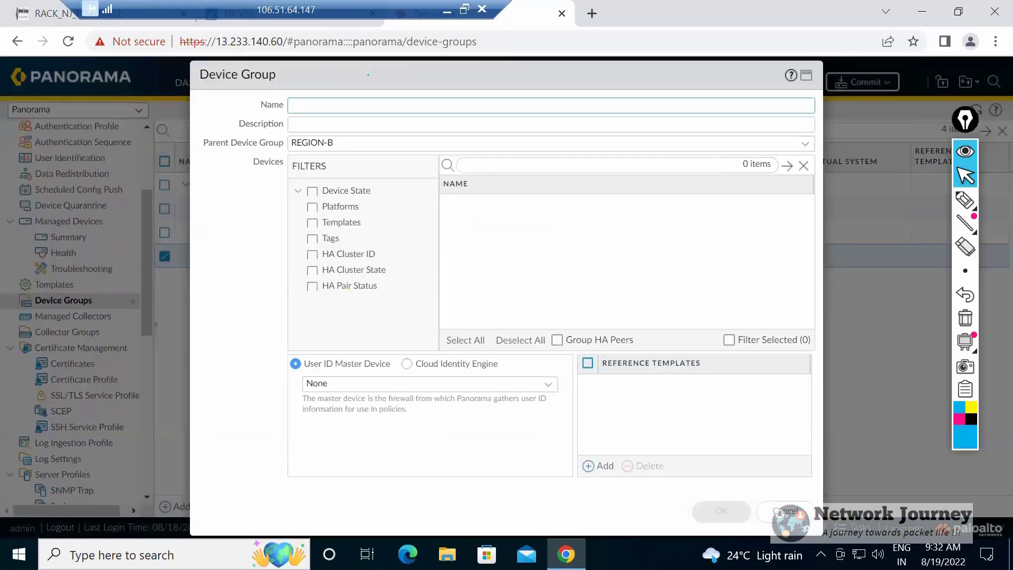
type("FW")
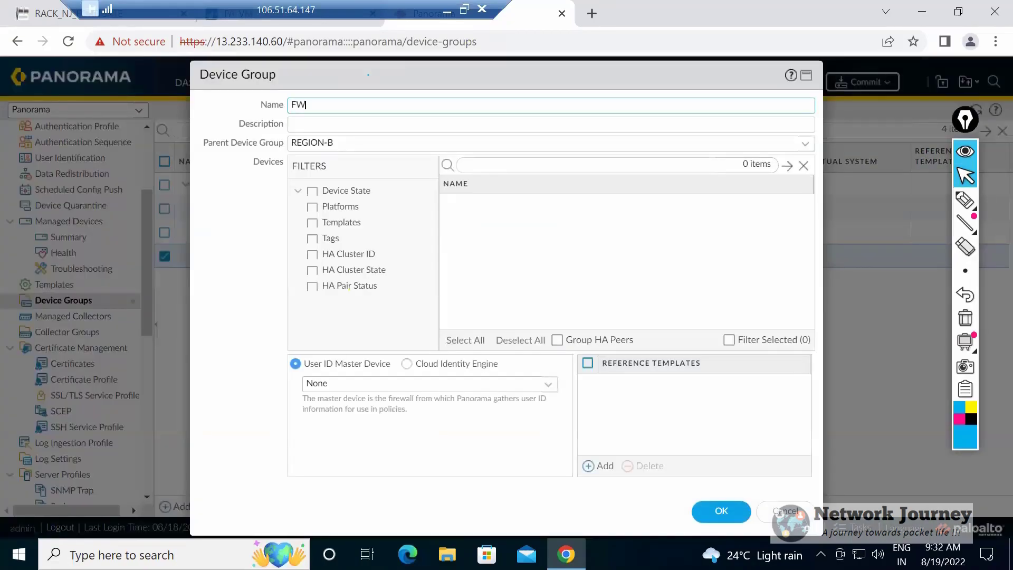
type("-REG-A")
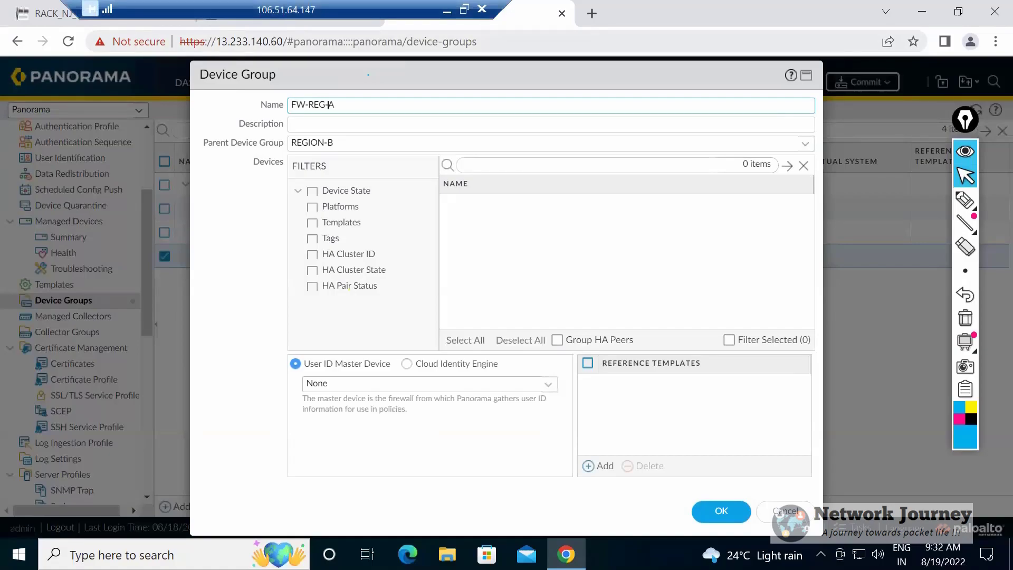
type("1-")
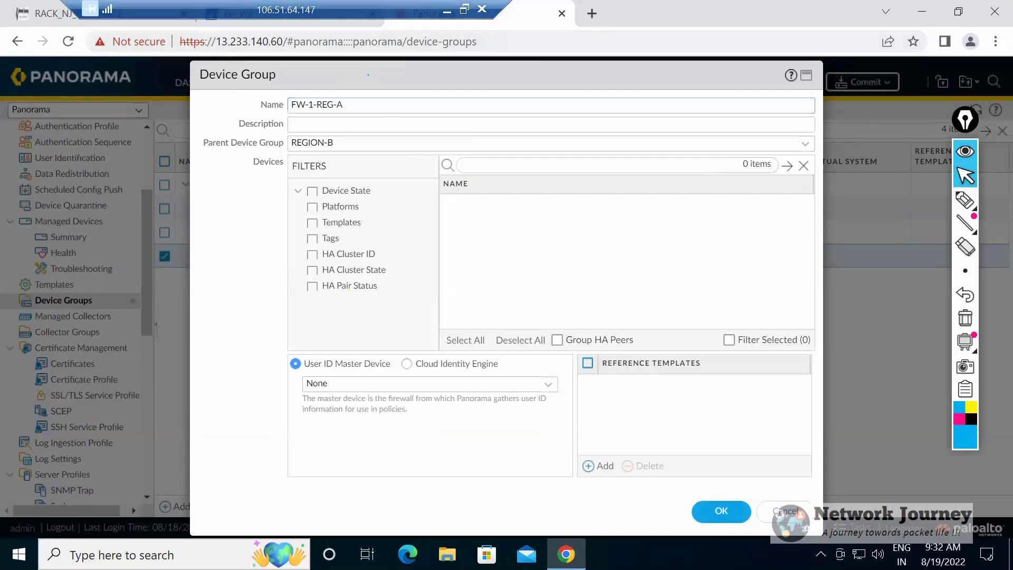
left_click(552, 143)
left_click(559, 199)
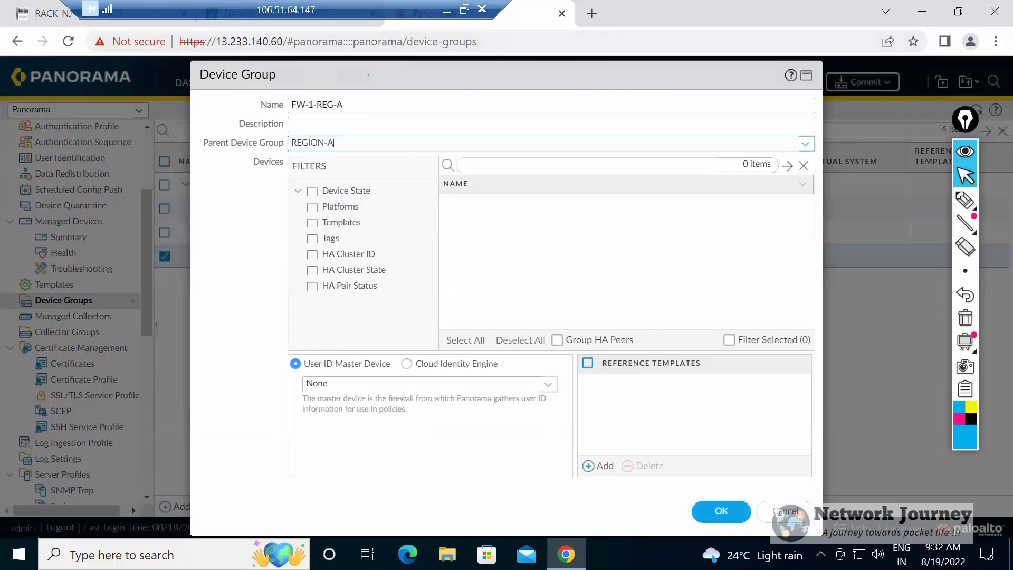
left_click_drag(345, 105, 291, 105)
left_click(345, 105)
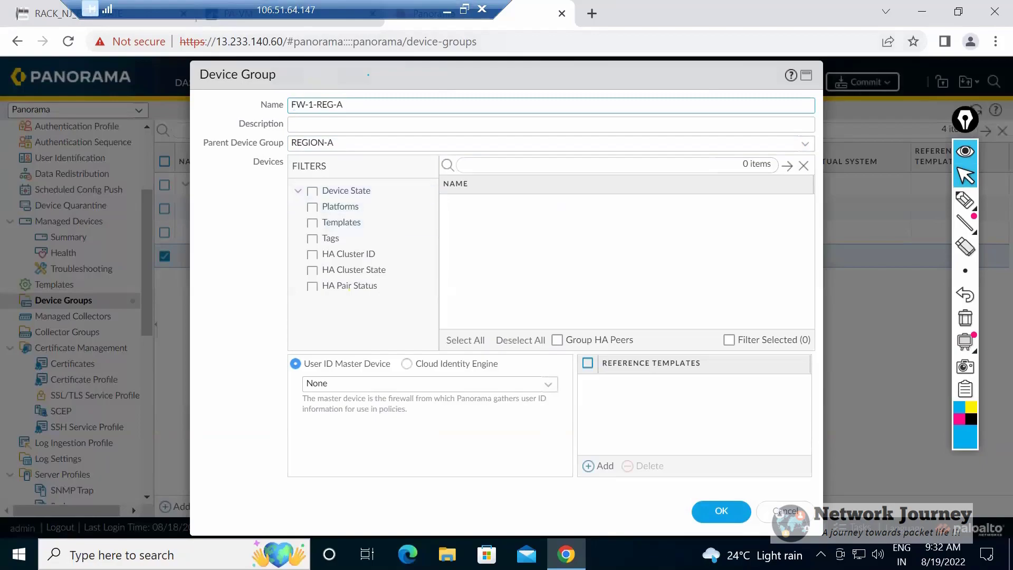
left_click(721, 511)
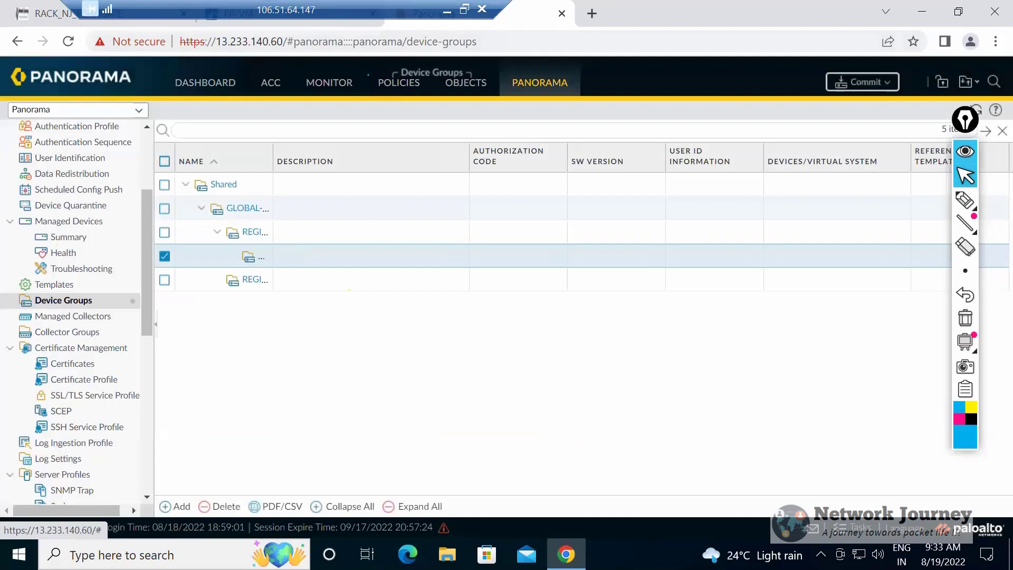
Create a device group named FW-B-REG-B with REGION-B as its parent device group.
left_click(165, 257)
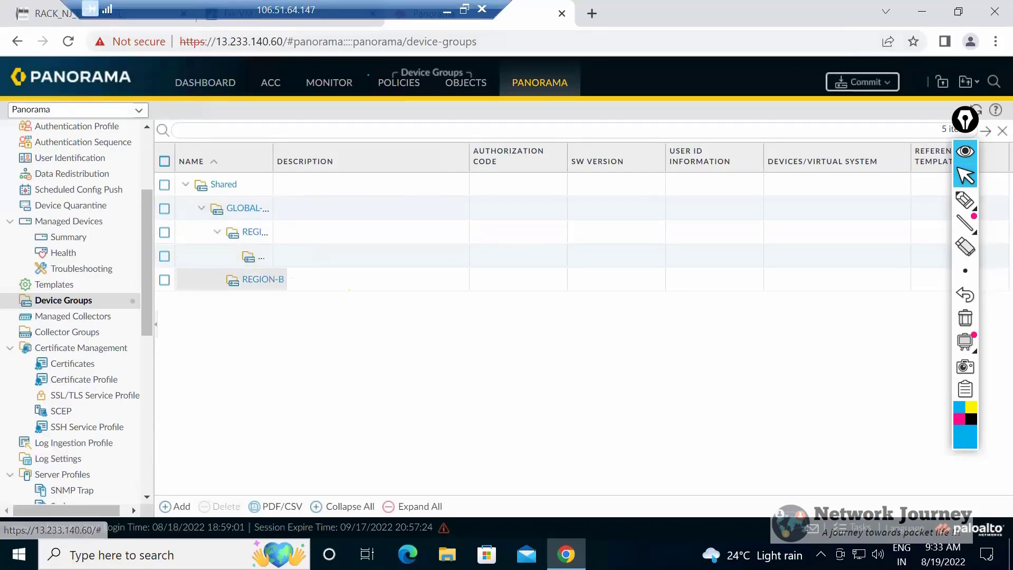
left_click(174, 506)
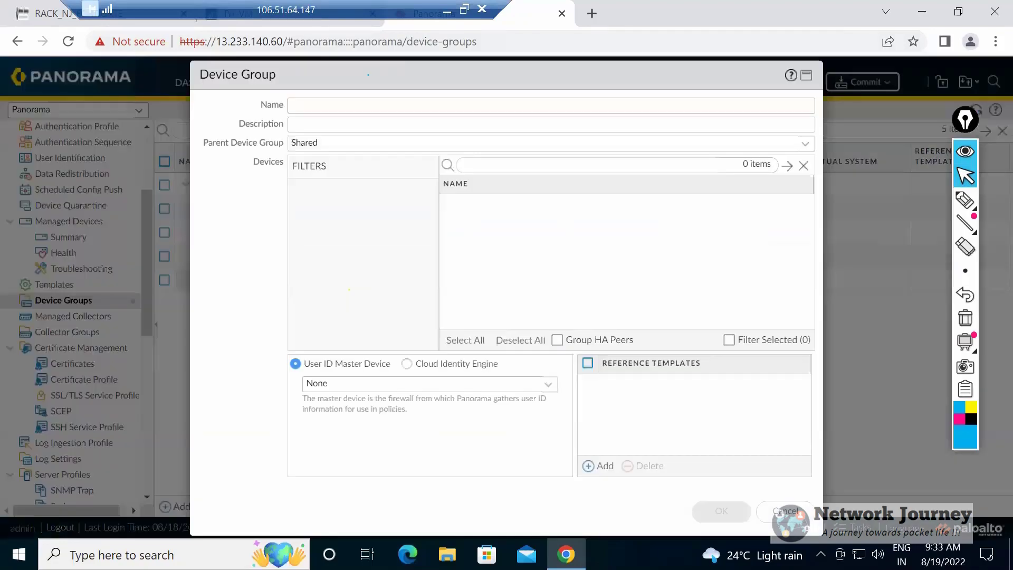
type("FW-B")
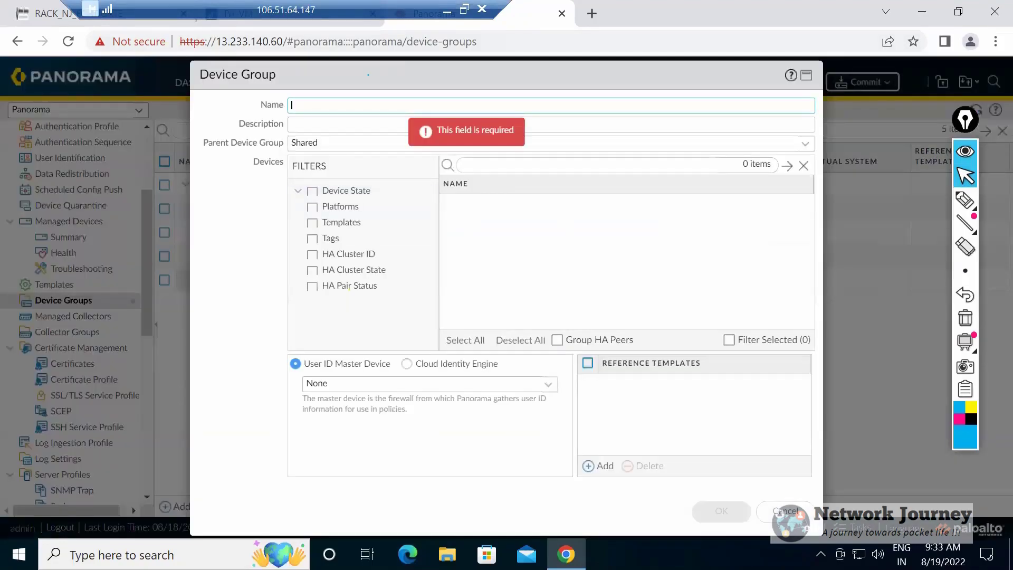
type("-")
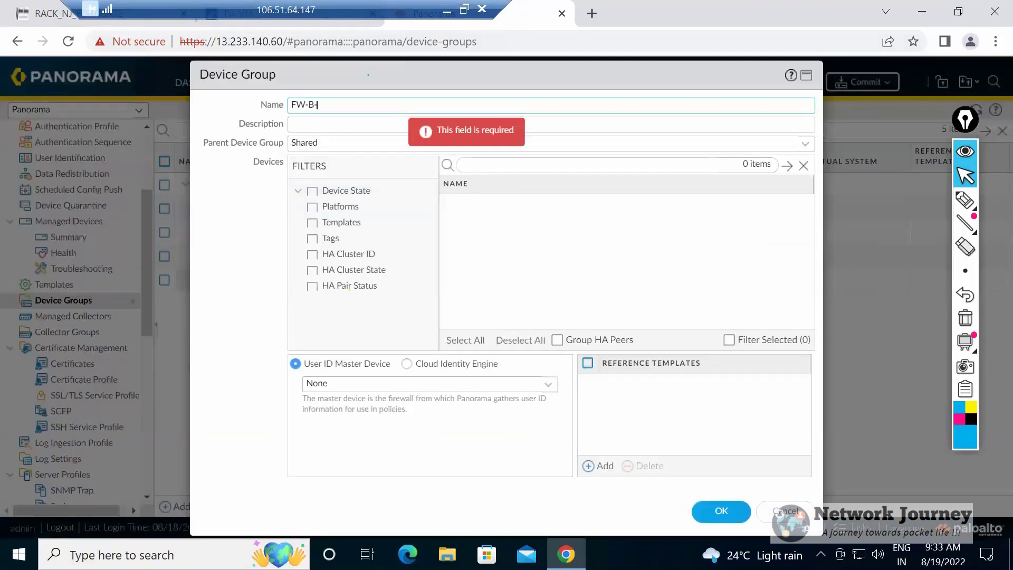
type("REG-B")
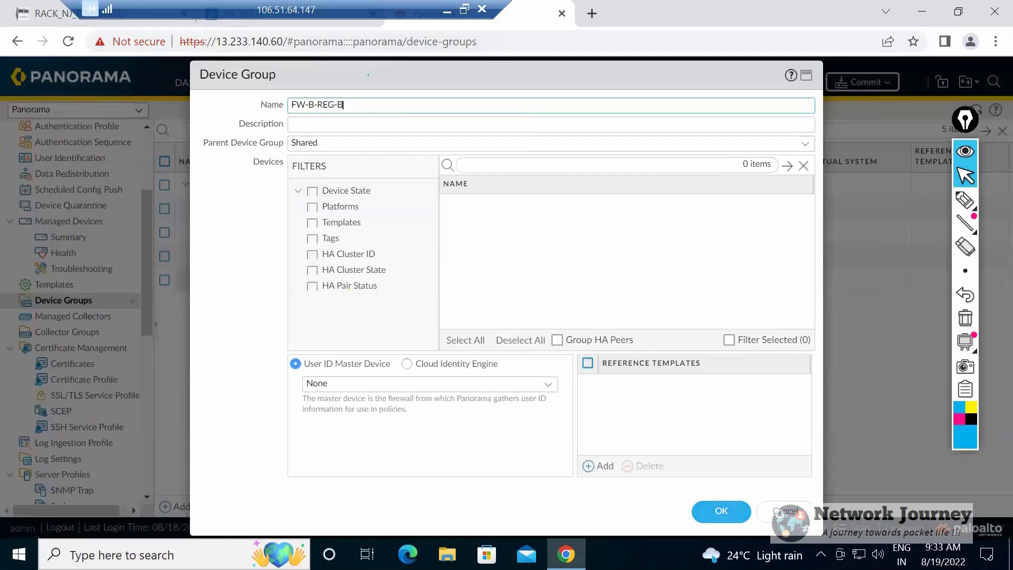
left_click(551, 143)
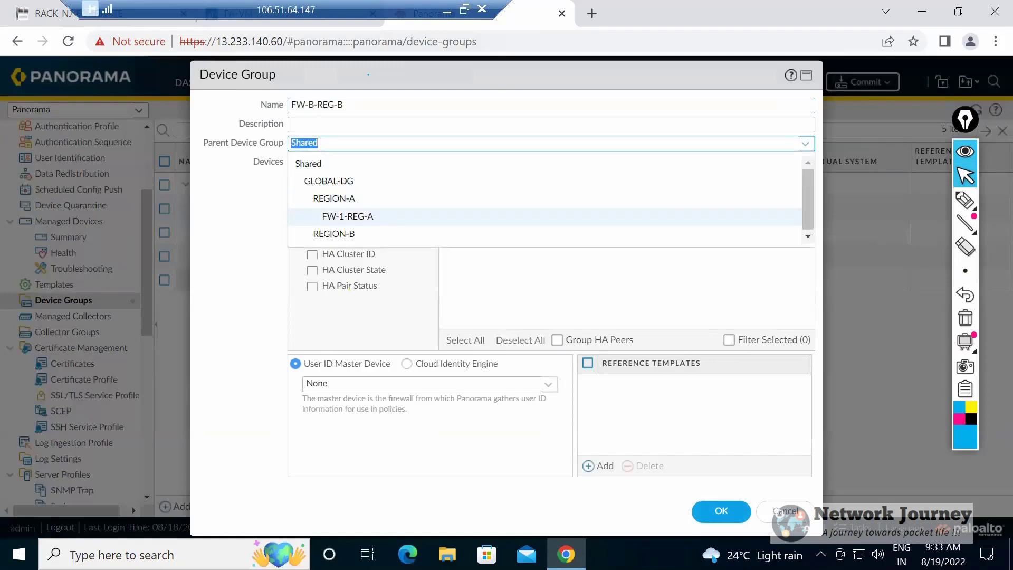
left_click(348, 234)
left_click(721, 511)
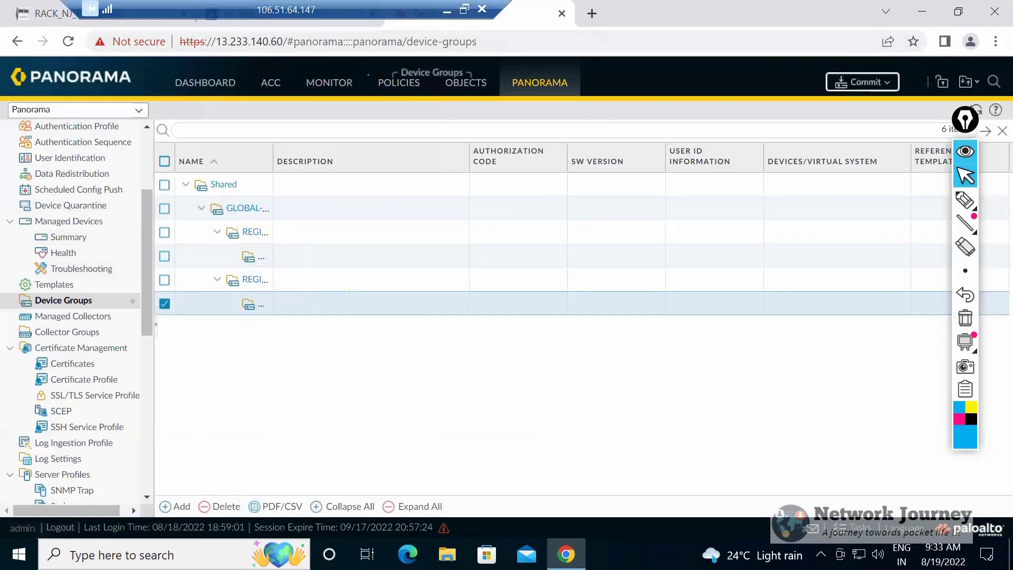
Examine the commit options and the push scope selection of Commit and Push, and leave without committing.
left_click(862, 81)
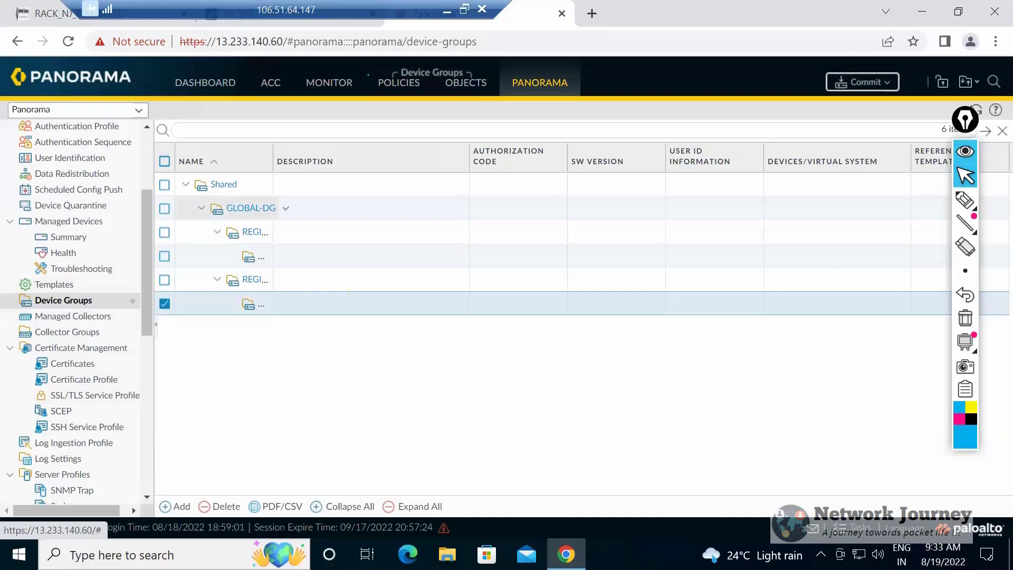
left_click(863, 83)
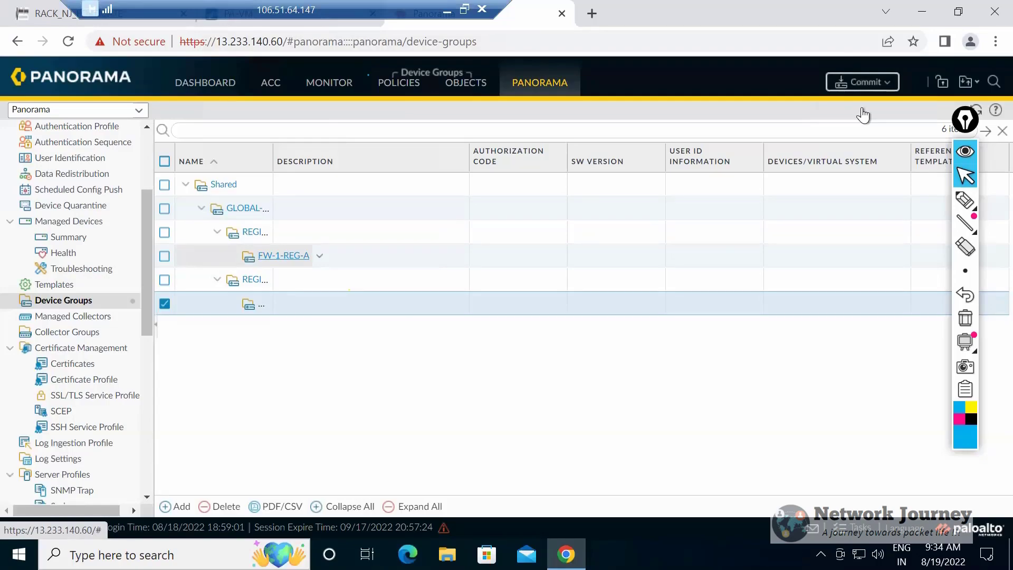
left_click(901, 87)
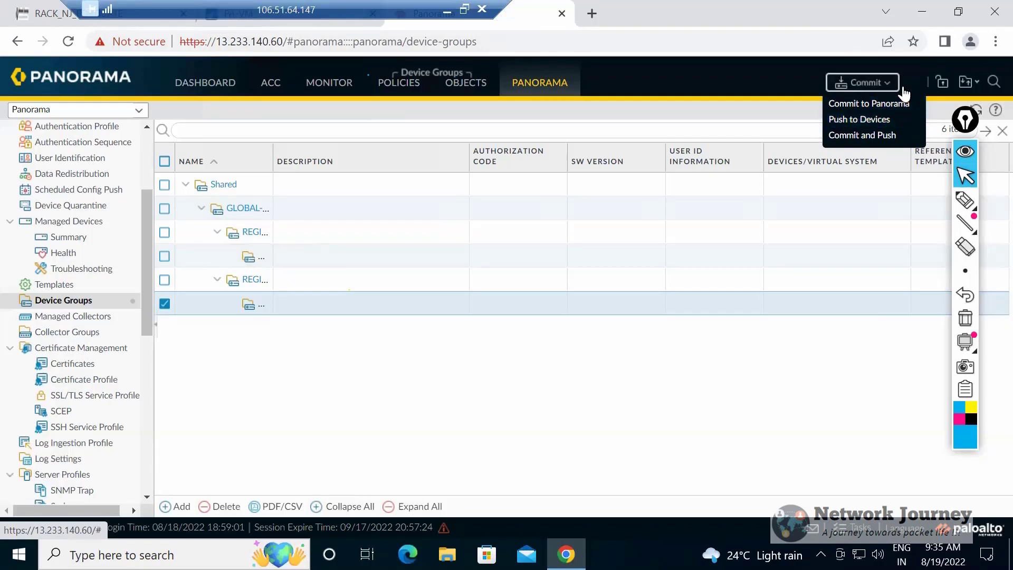
left_click(283, 256)
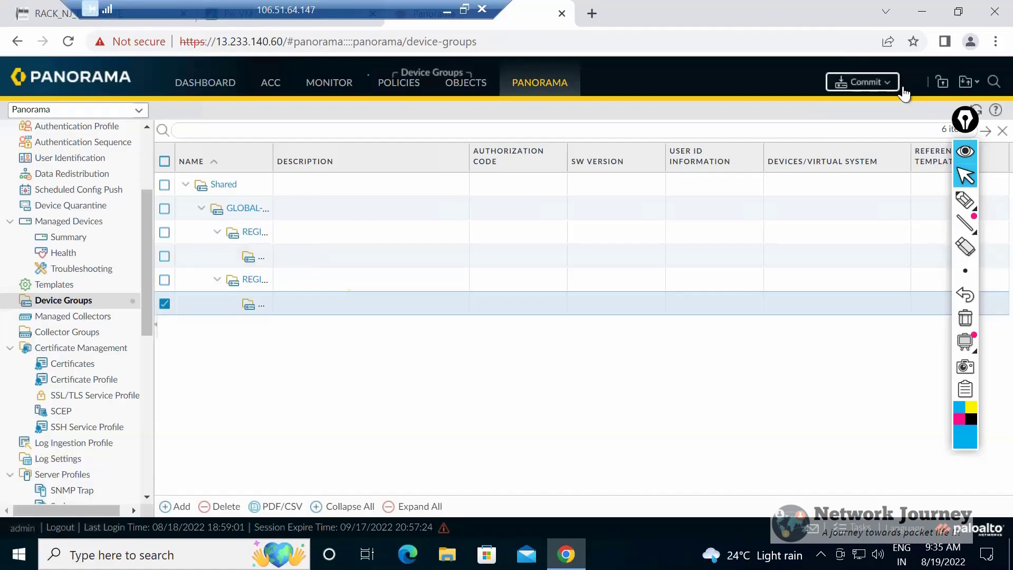
left_click(863, 82)
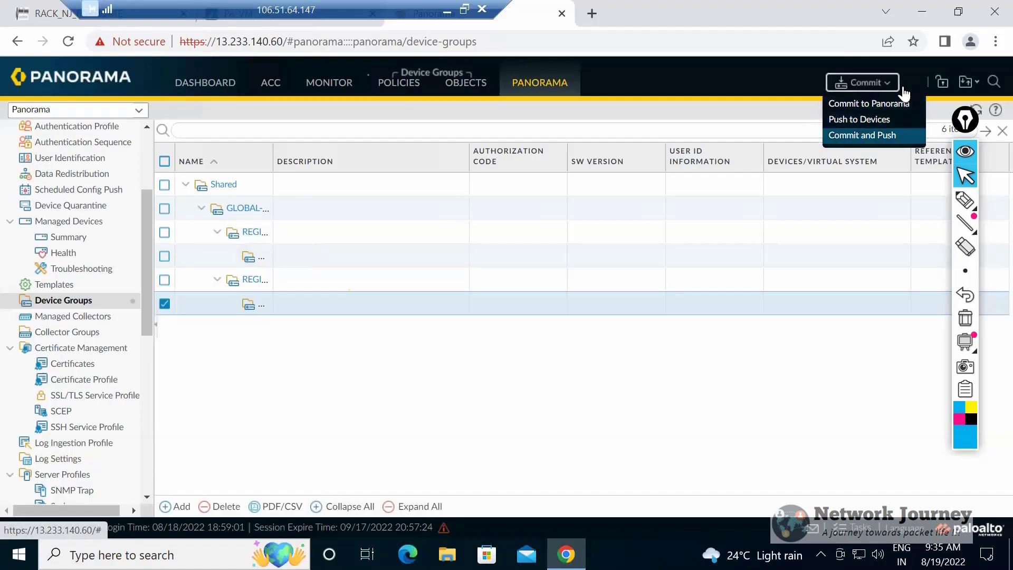
left_click(862, 135)
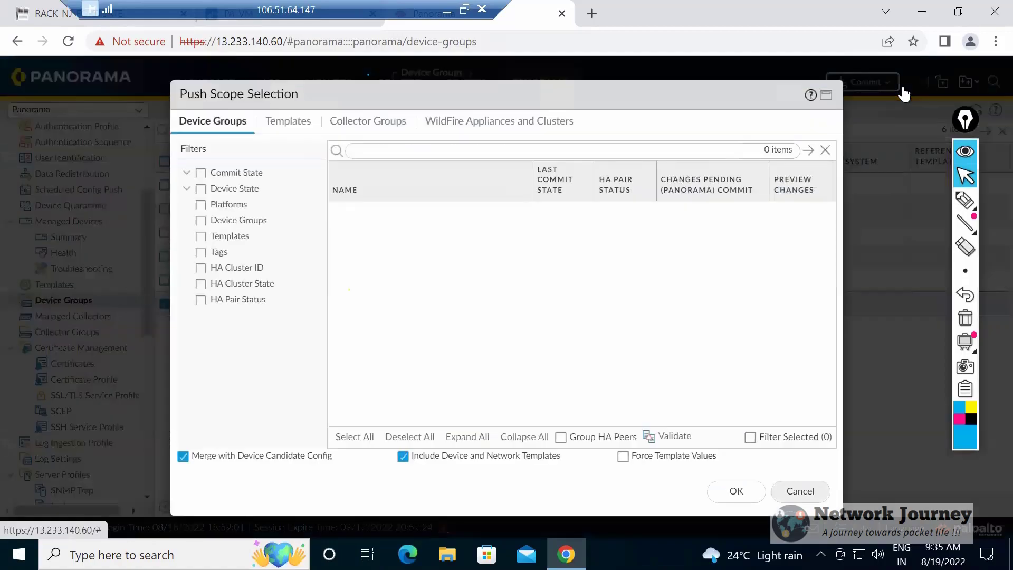
key("Escape")
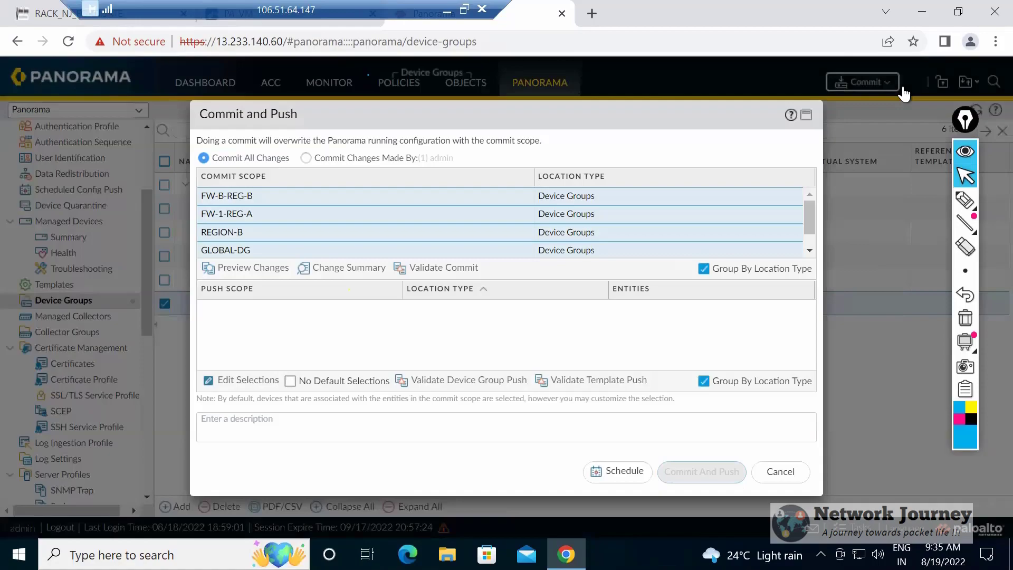
key("Escape")
Commit the device group changes to Panorama and close the commit status.
left_click(891, 84)
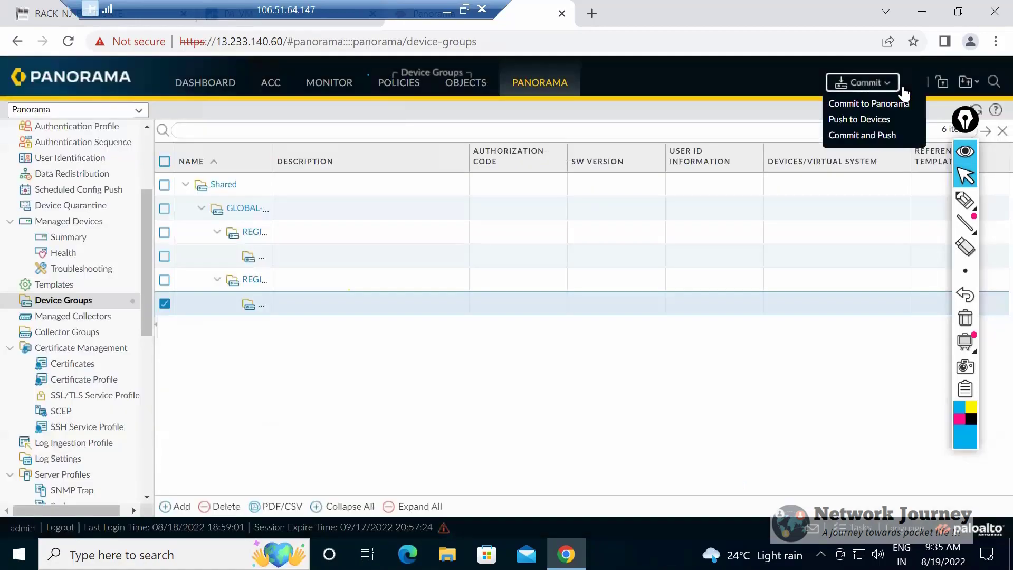
left_click(903, 102)
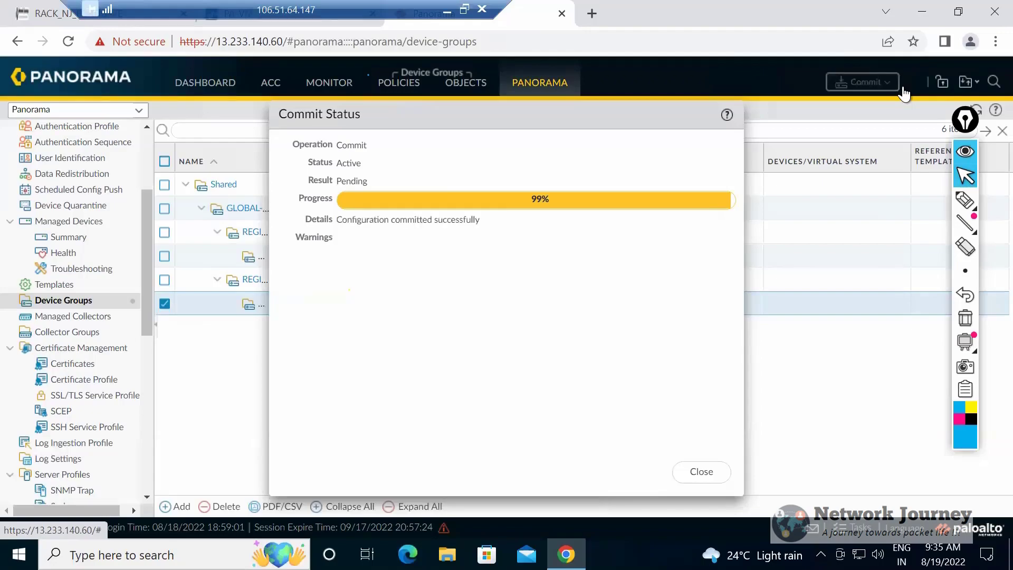
key("Tab")
key("Return")
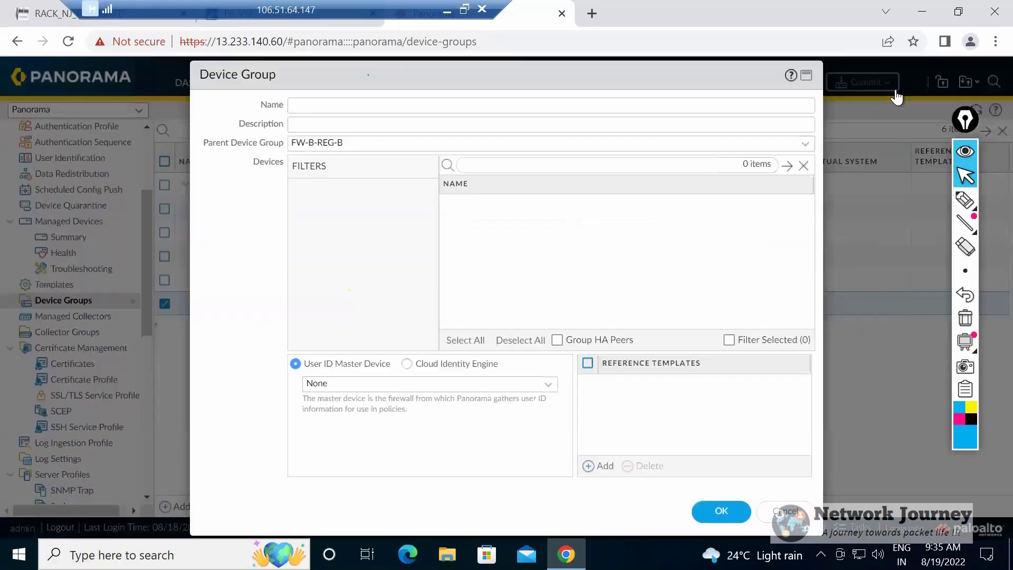
Create a device group named FW-B with FW-B-REG-B as its parent device group.
type("FW-B")
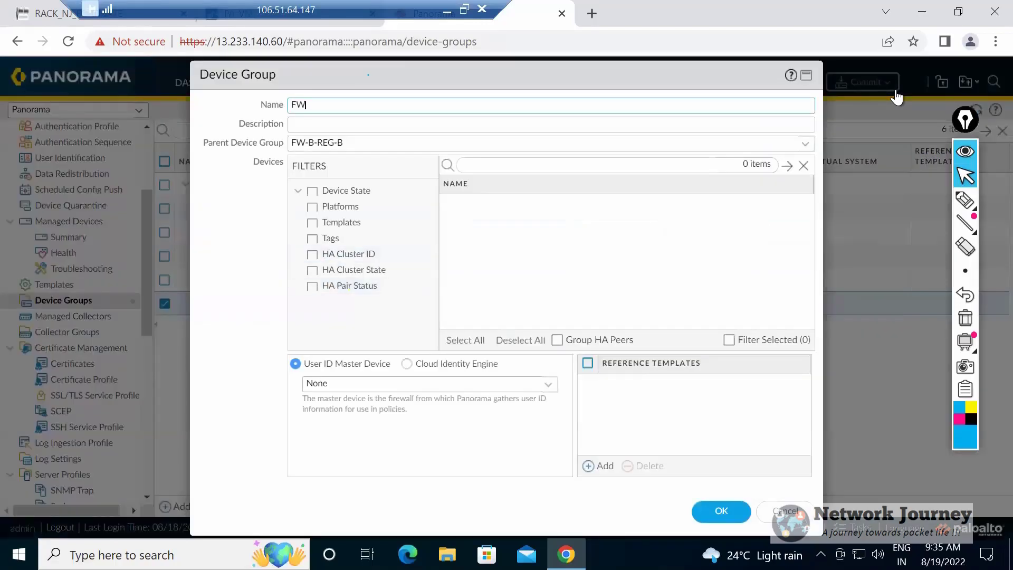
key("Tab")
key("Tab")
key("Return")
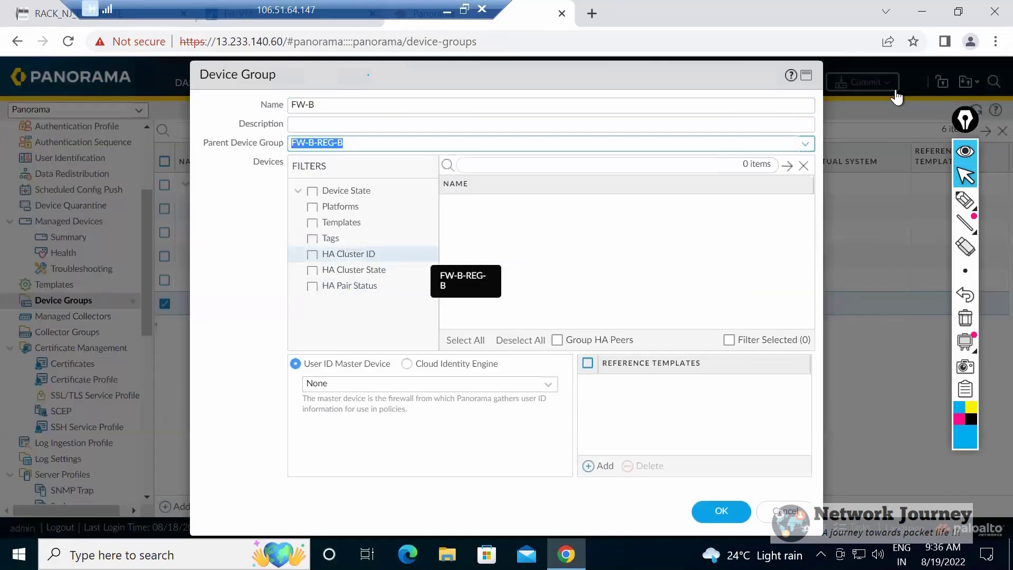
key("Return")
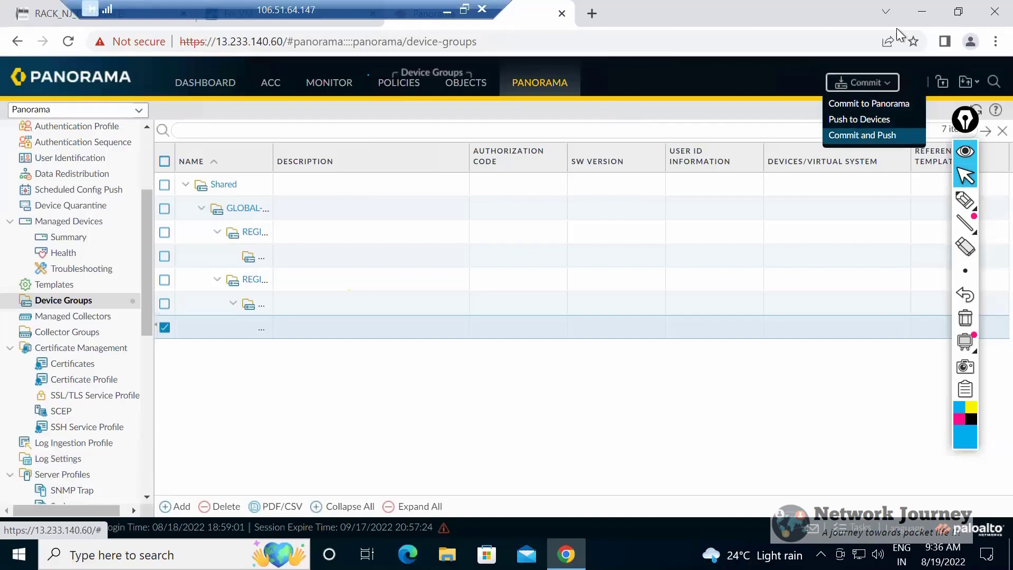
Review the Commit and Push scope and its push scope selection for device groups and templates, and leave without committing.
left_click(862, 136)
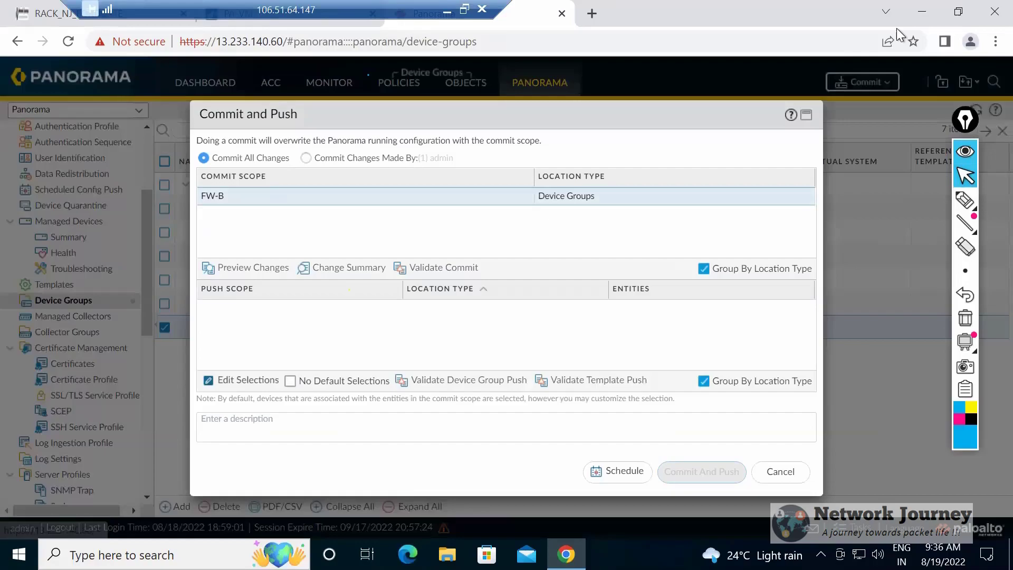
left_click(241, 380)
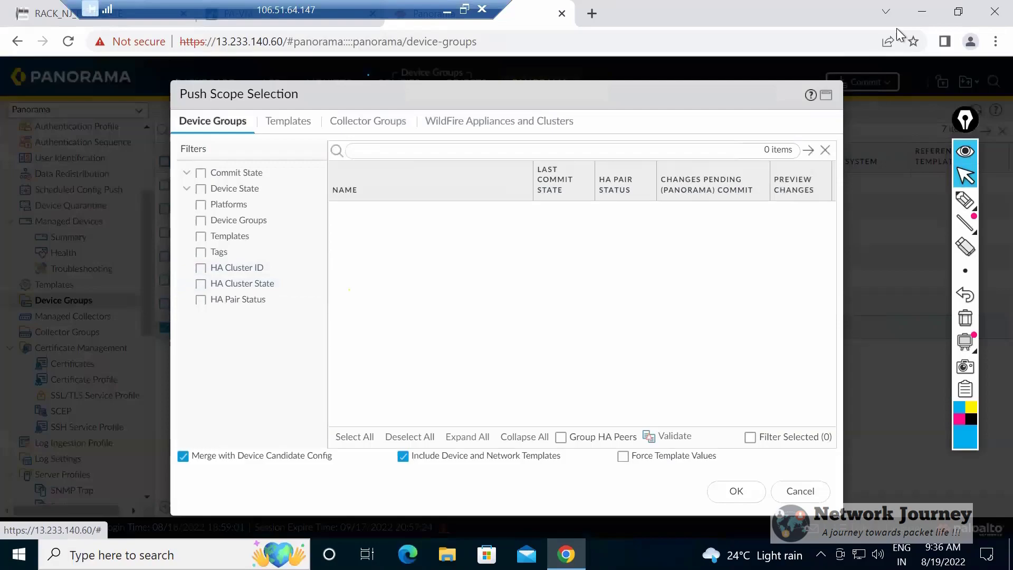
left_click(800, 491)
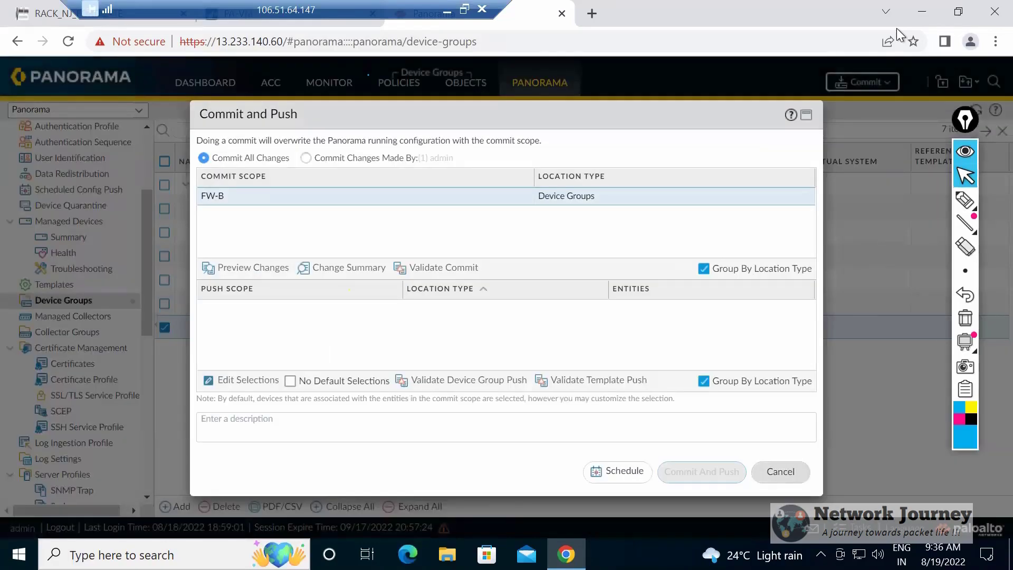
left_click(780, 471)
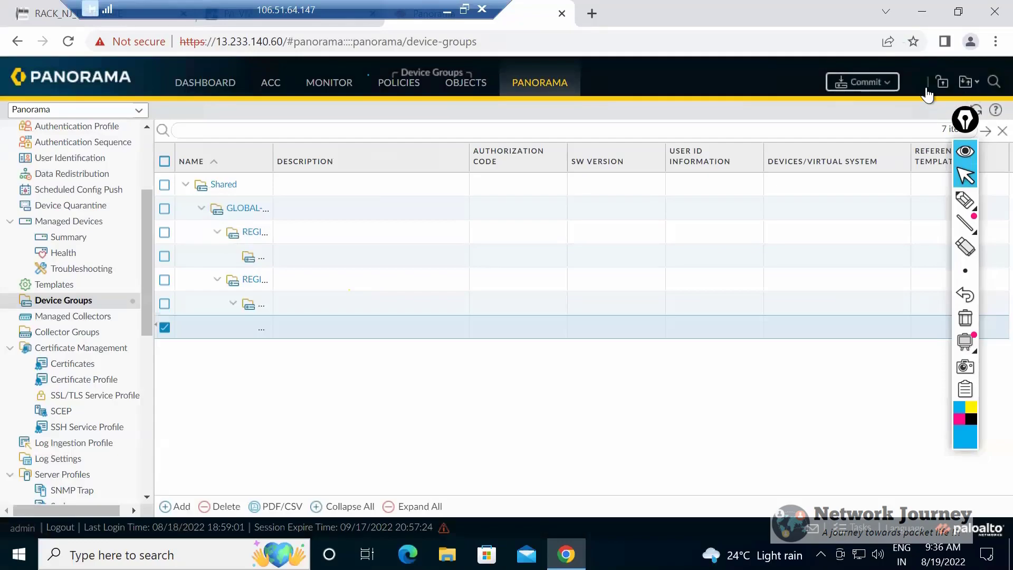
left_click(862, 82)
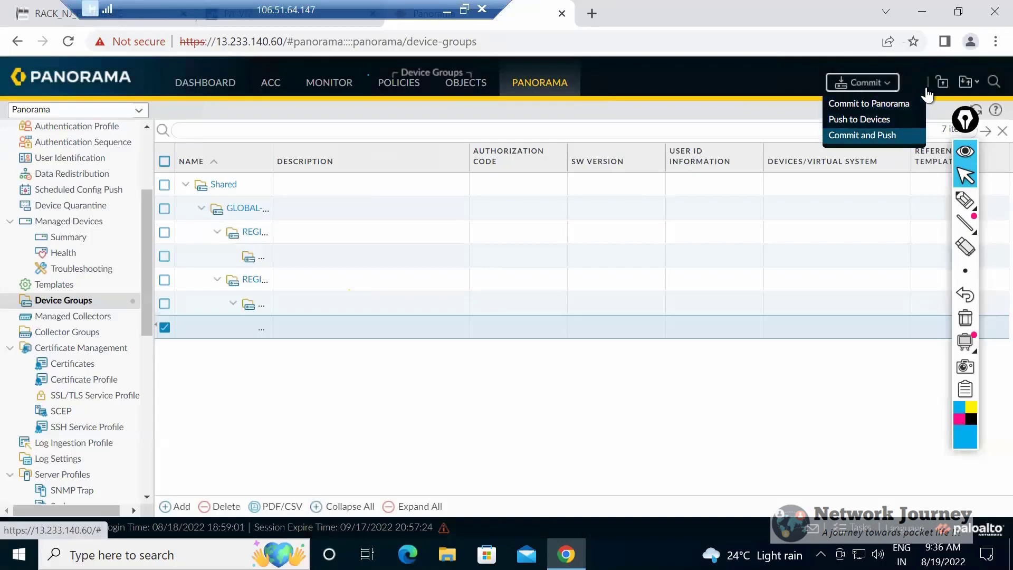
left_click(862, 135)
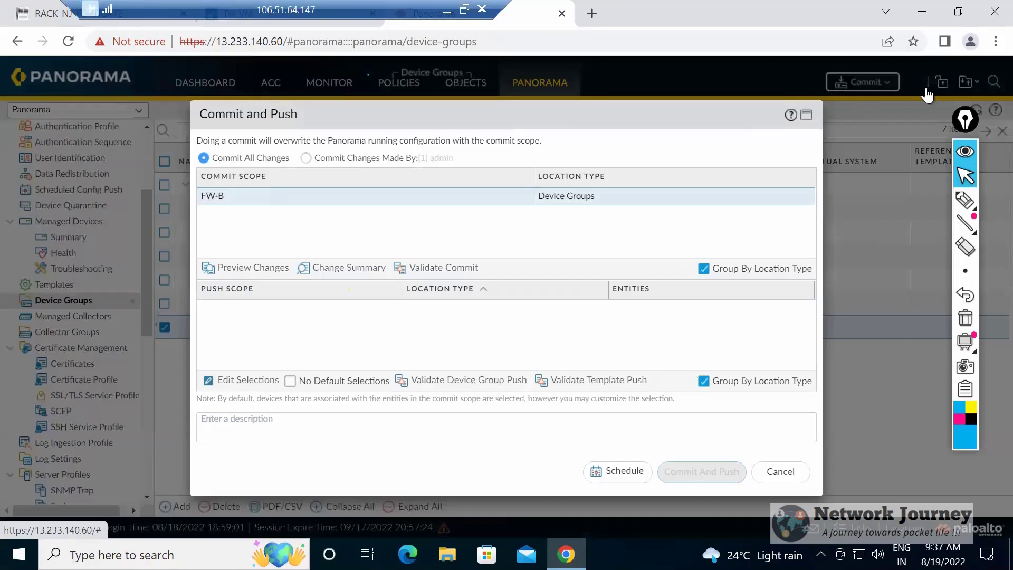
left_click(241, 380)
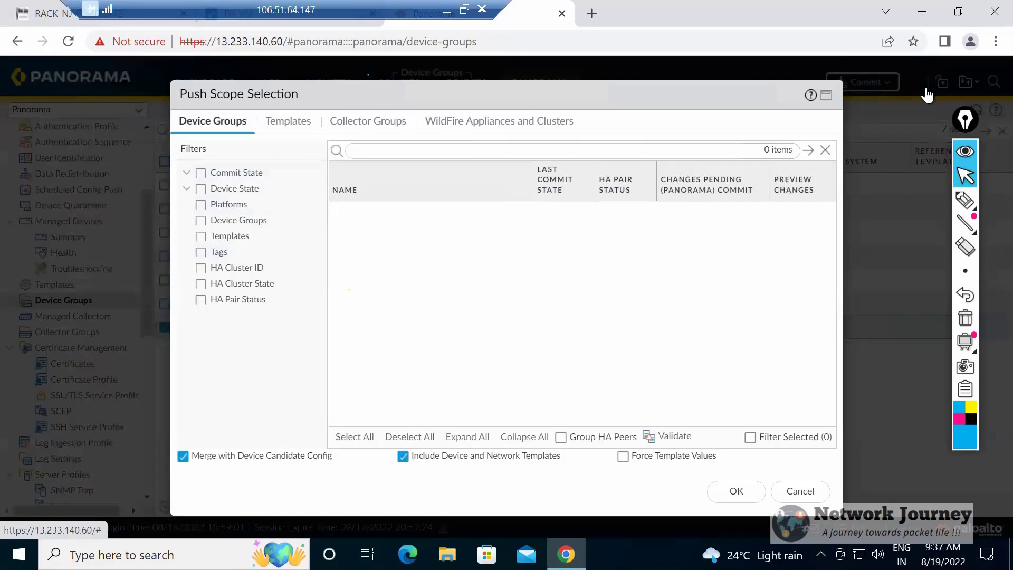
left_click(288, 120)
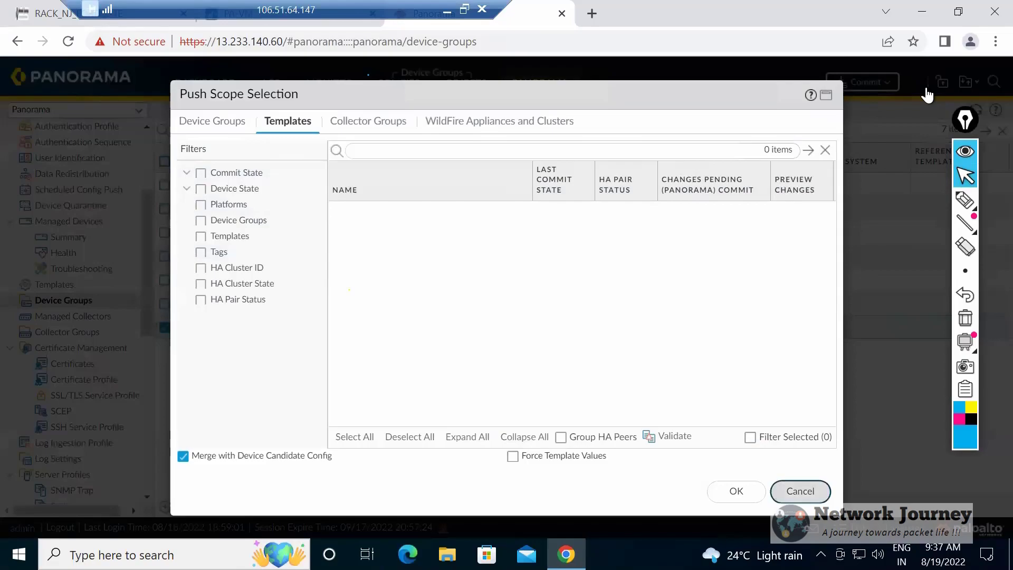
left_click(800, 491)
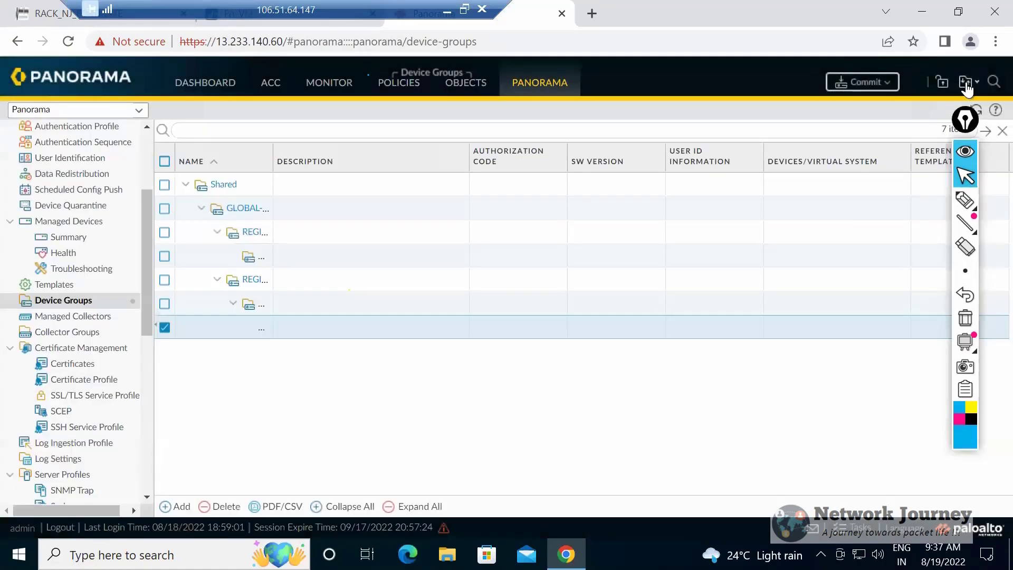
Revert all pending changes in the candidate configuration, covering the FW-B device group.
left_click(967, 87)
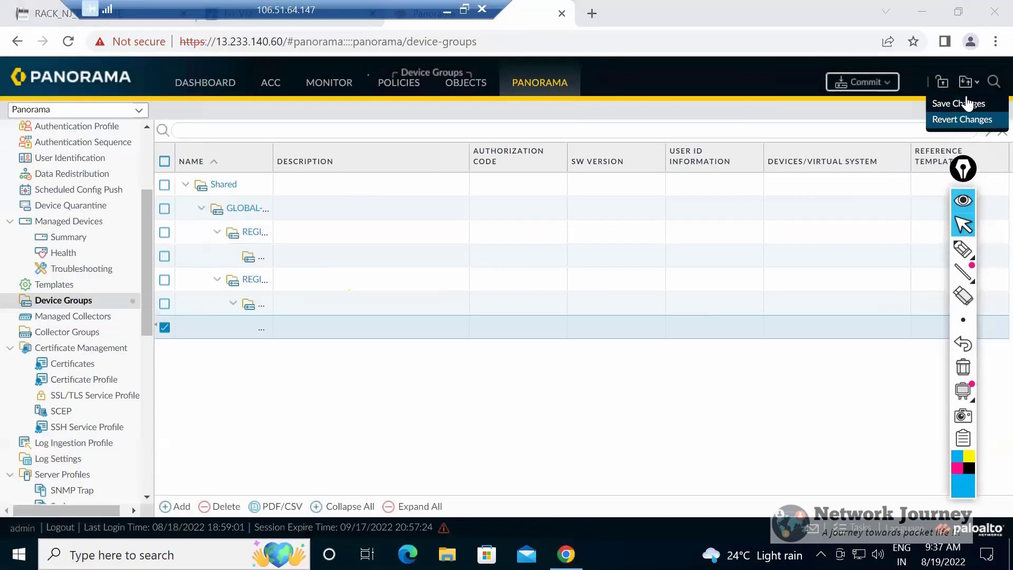
left_click(969, 88)
left_click(968, 91)
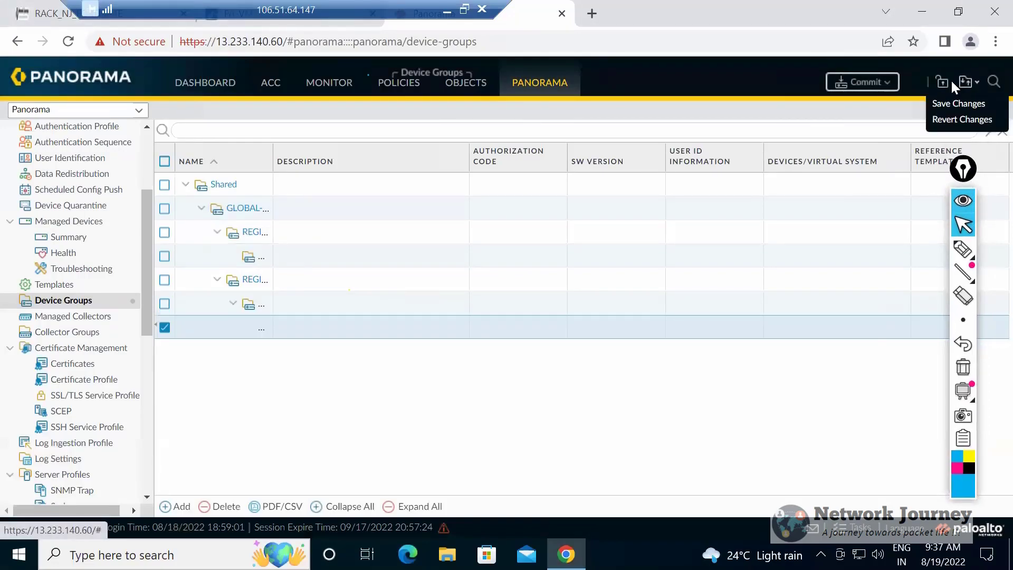
left_click(952, 120)
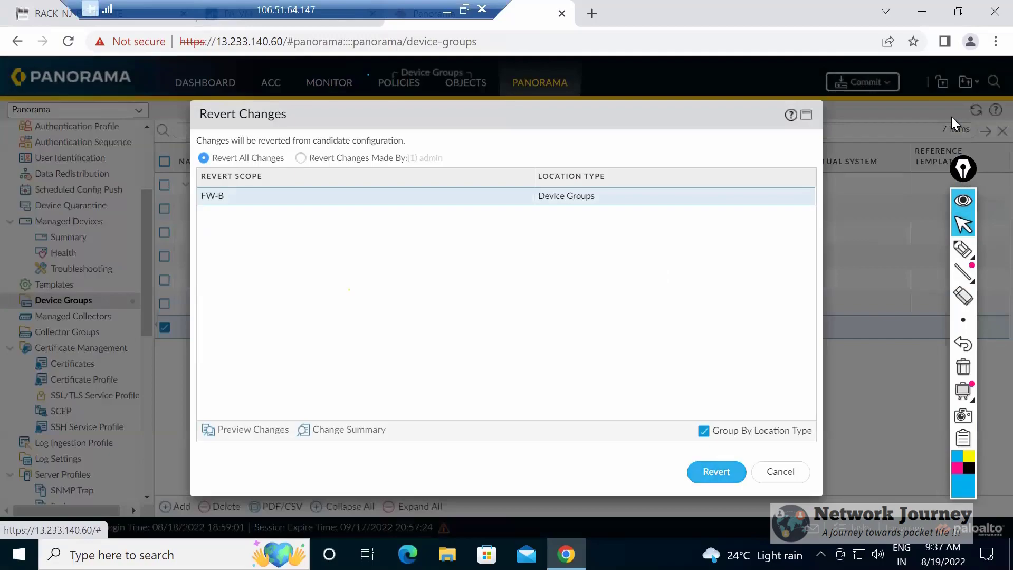
key("Return")
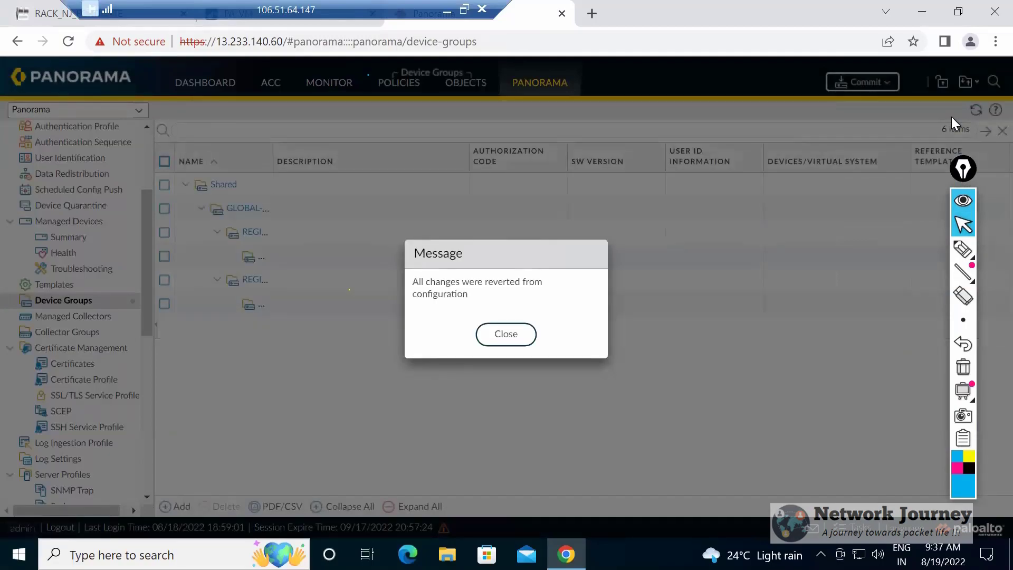
key("Return")
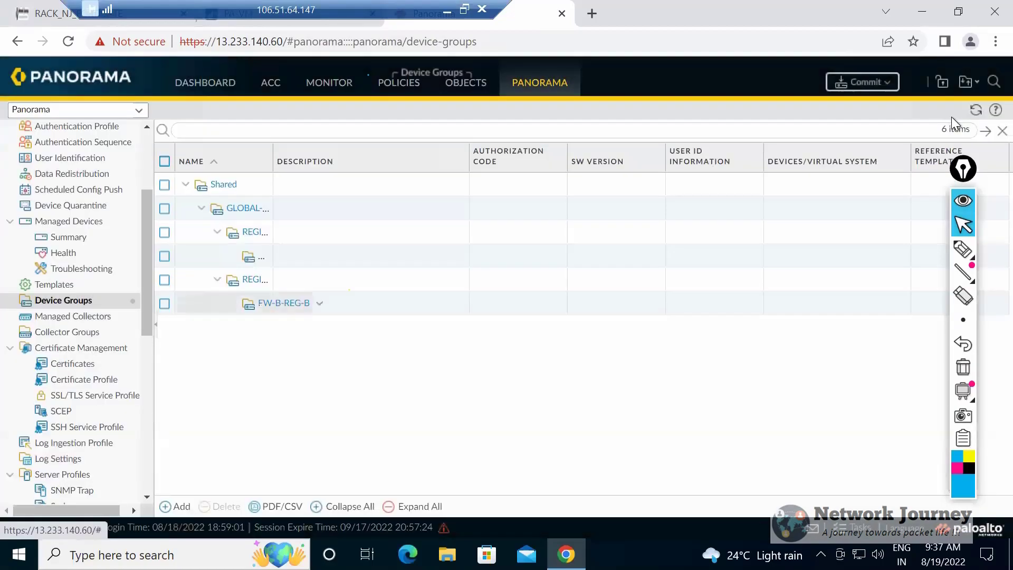
Create a Panorama template named TMP-GLOBAL.
left_click(54, 284)
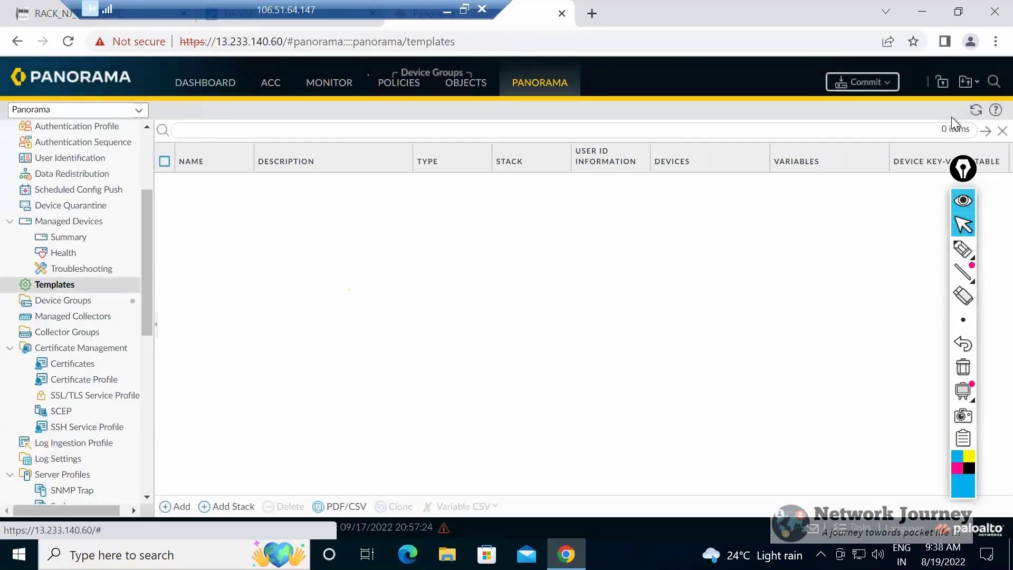
left_click(862, 82)
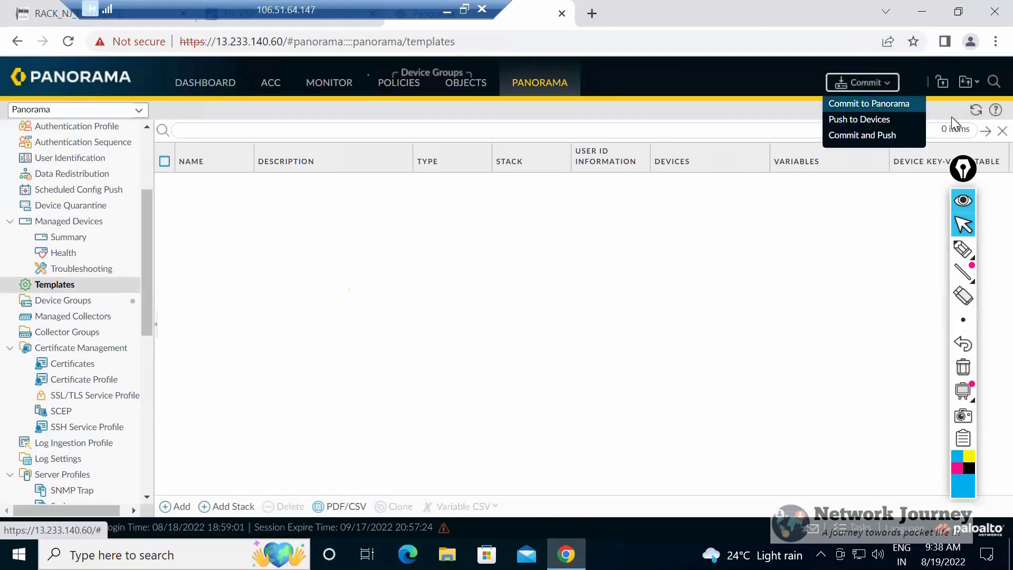
left_click(861, 136)
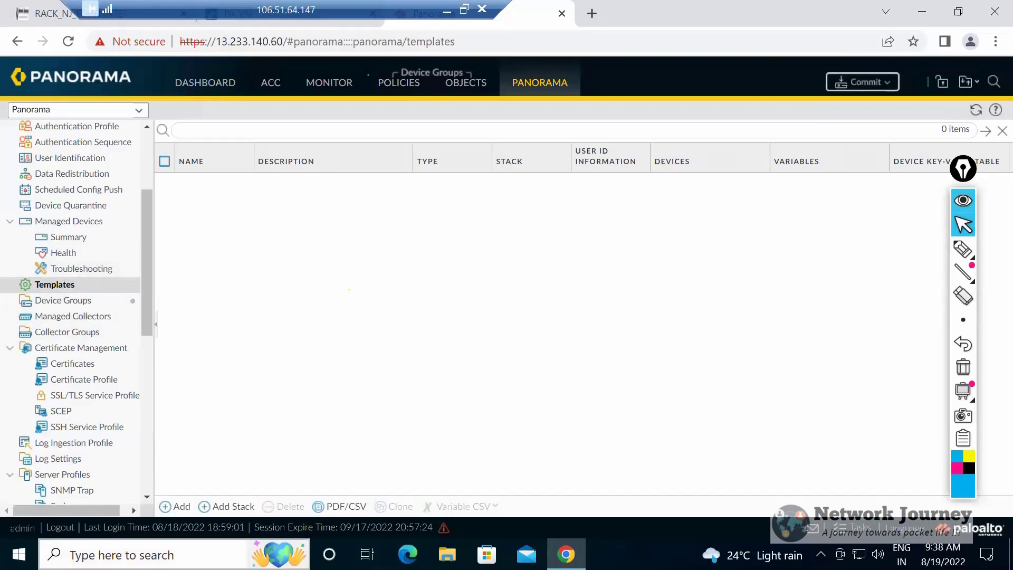
left_click(175, 506)
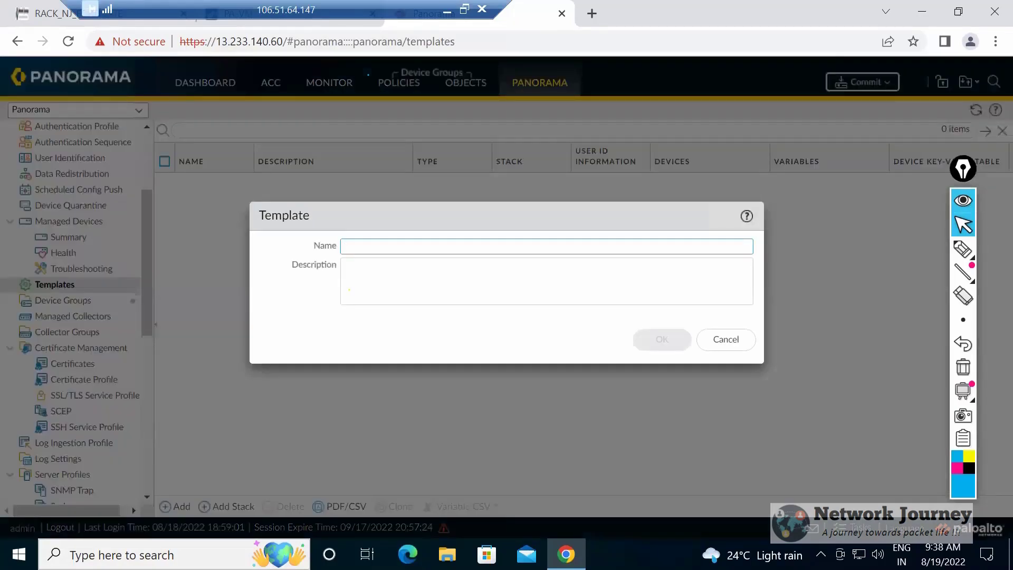
type("TMP-GLO")
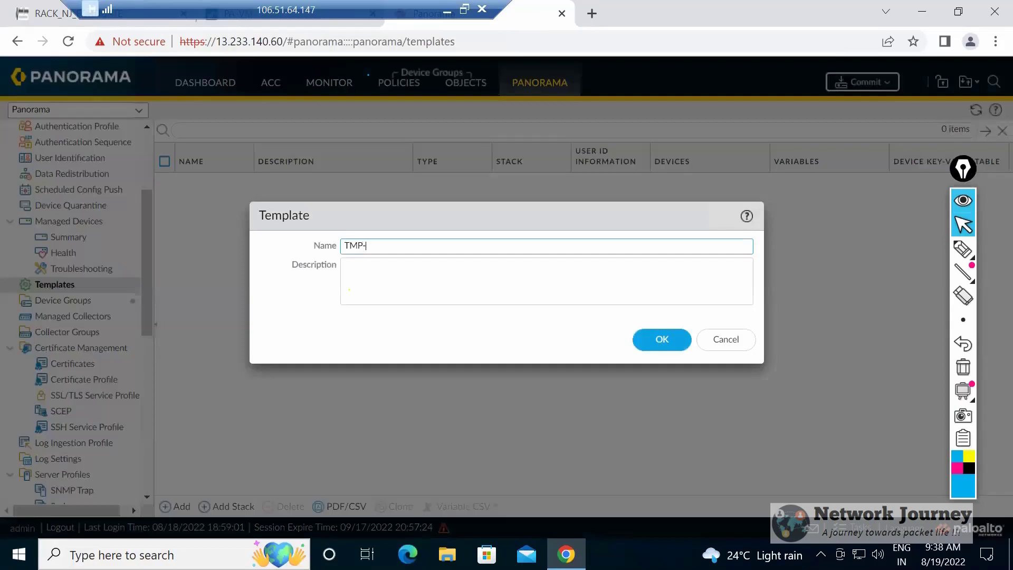
key("BackSpace")
type("BAL")
key("BackSpace")
key("BackSpace")
key("BackSpace")
type("OBAL")
key("Return")
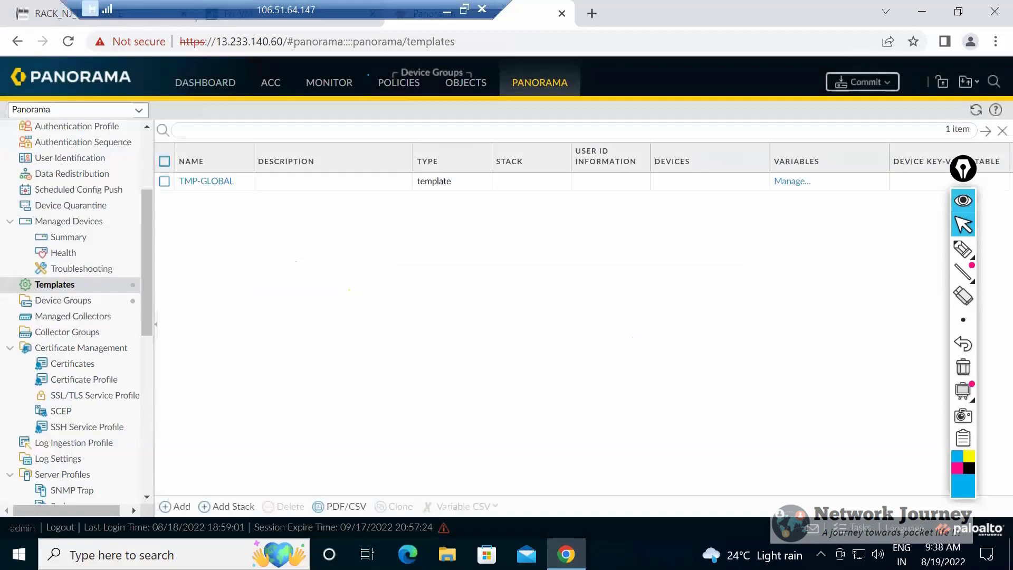
Create a regional template named TMP-APAC.
left_click(175, 507)
type("TMP-APAC")
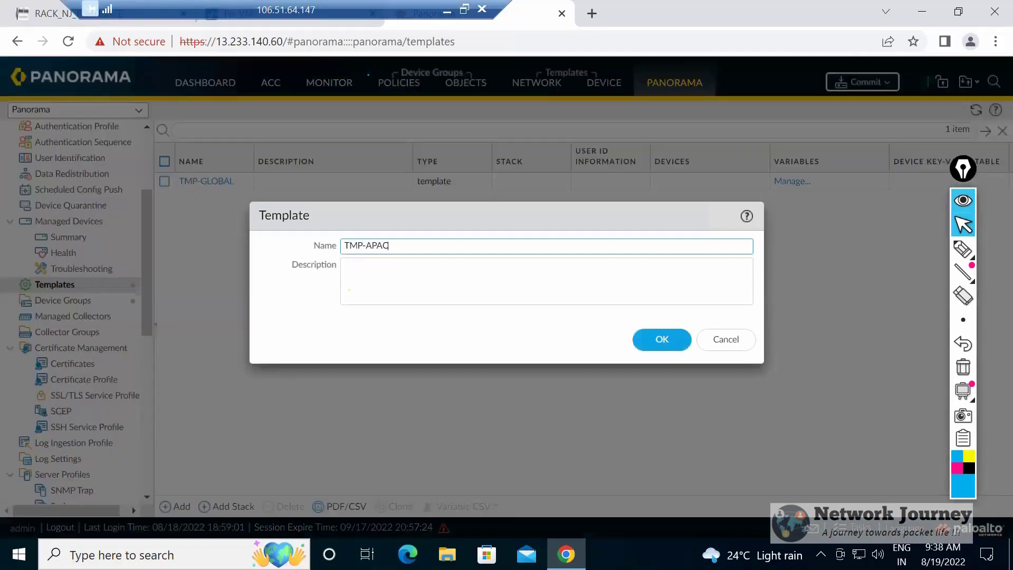
key("Return")
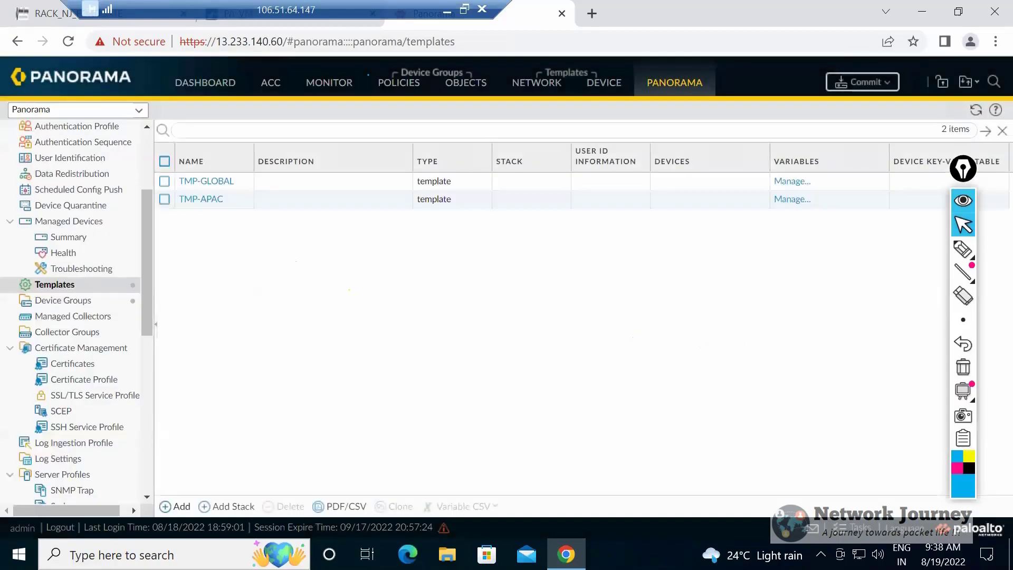
Create two firewall templates named TMP-FW-1 and TMP-FW2.
left_click(175, 507)
type("TMP")
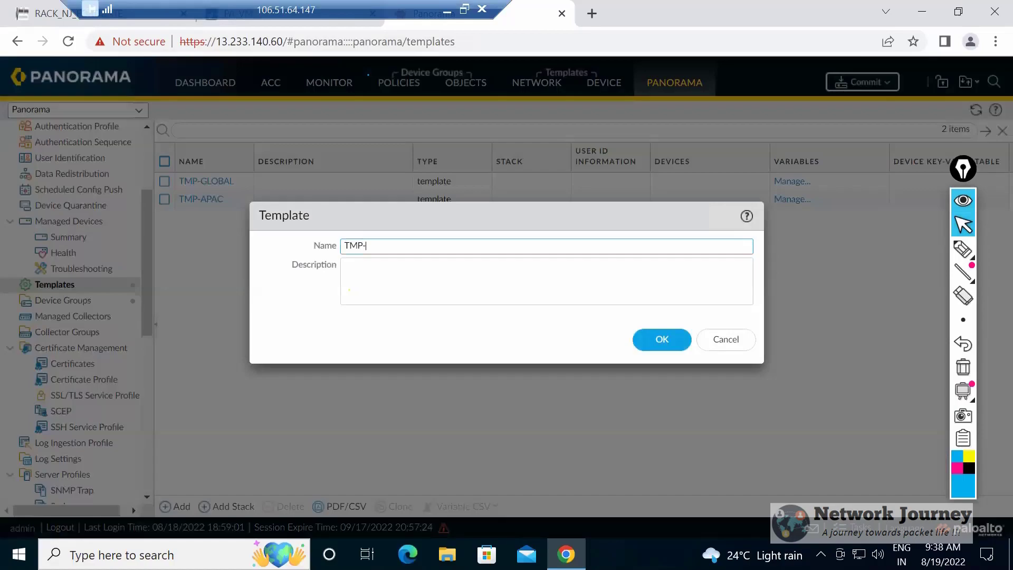
type("-FW-1")
left_click(662, 339)
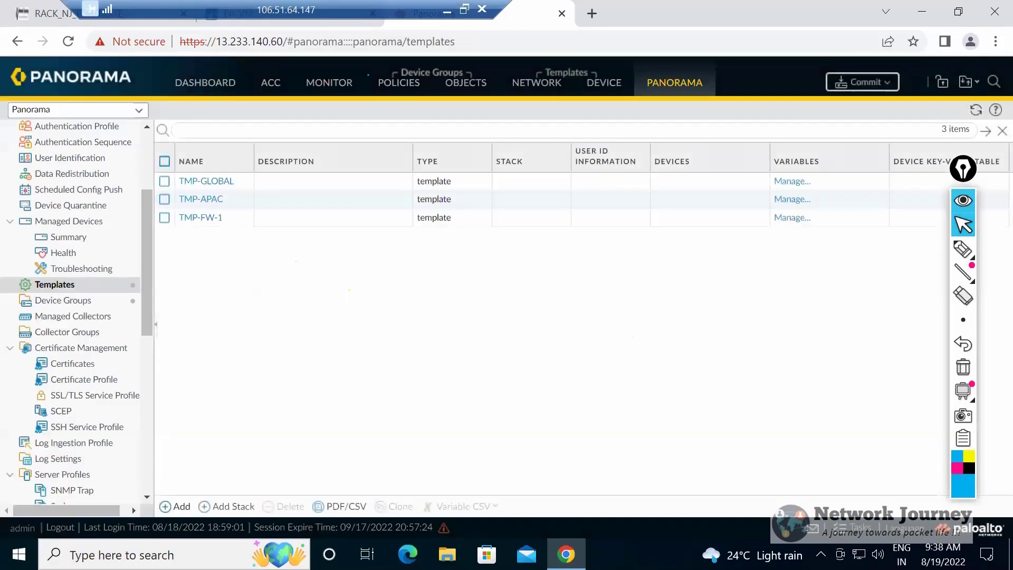
left_click(175, 506)
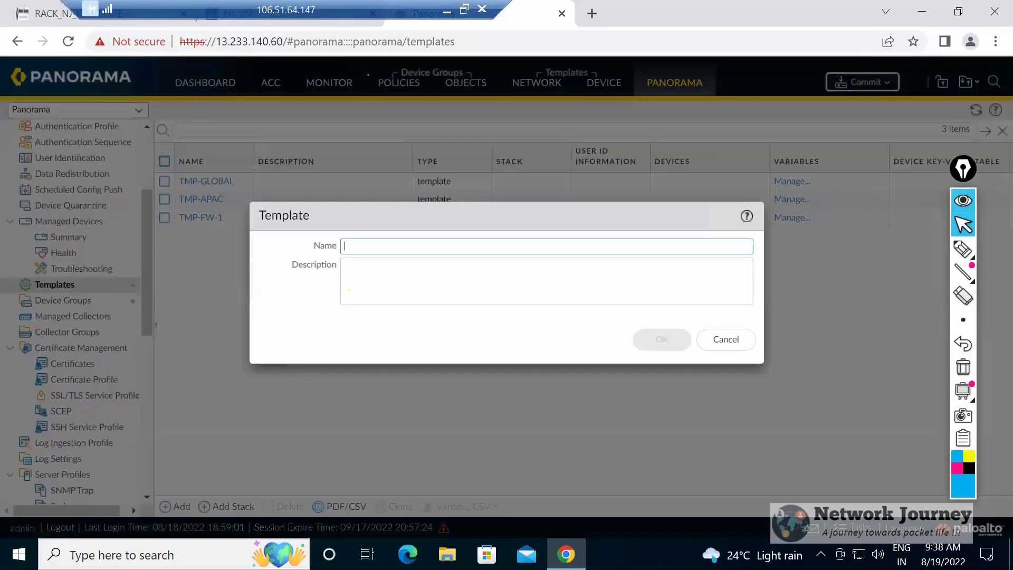
type("TMP-FW")
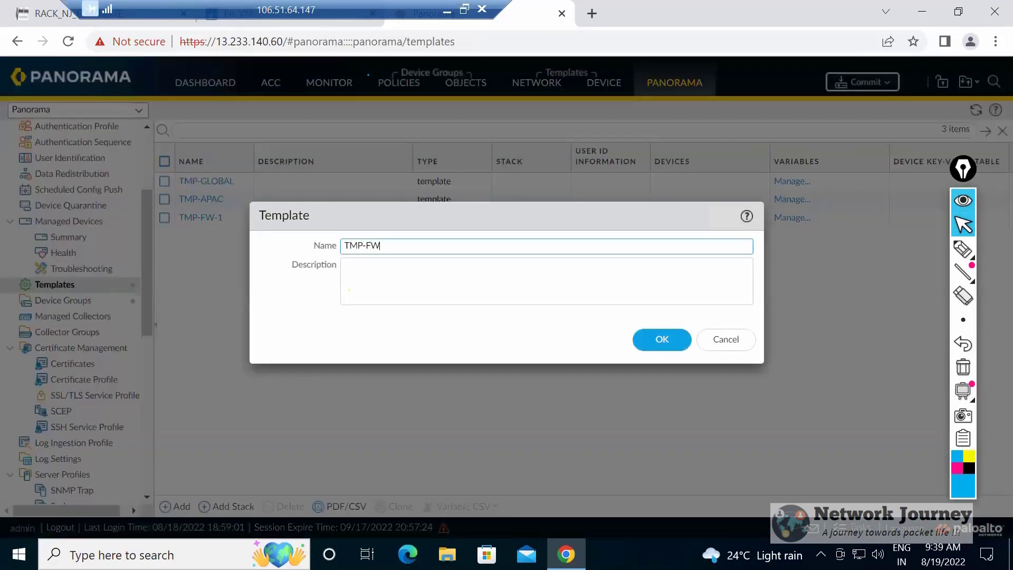
type("2")
key("Return")
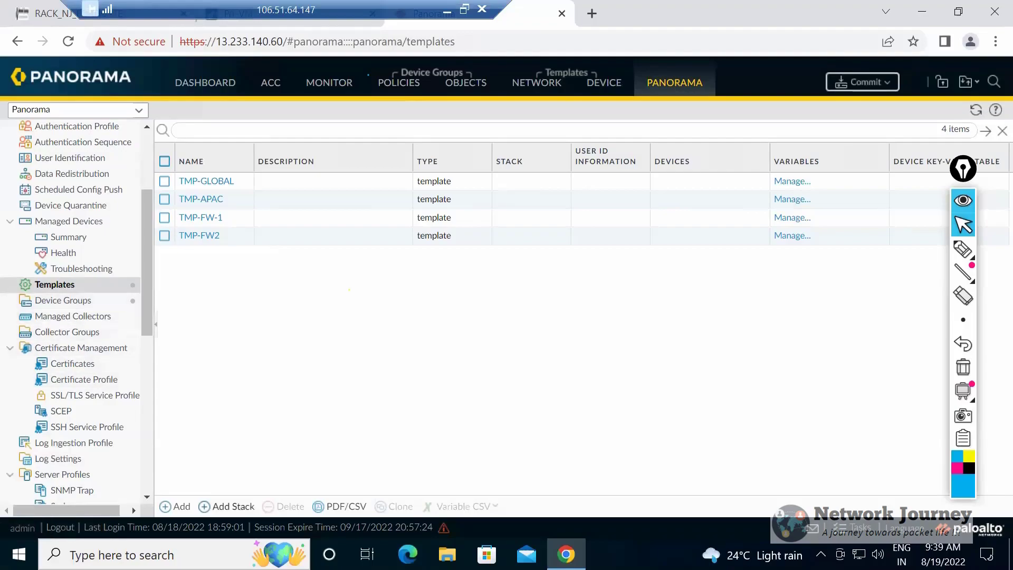
left_click(226, 506)
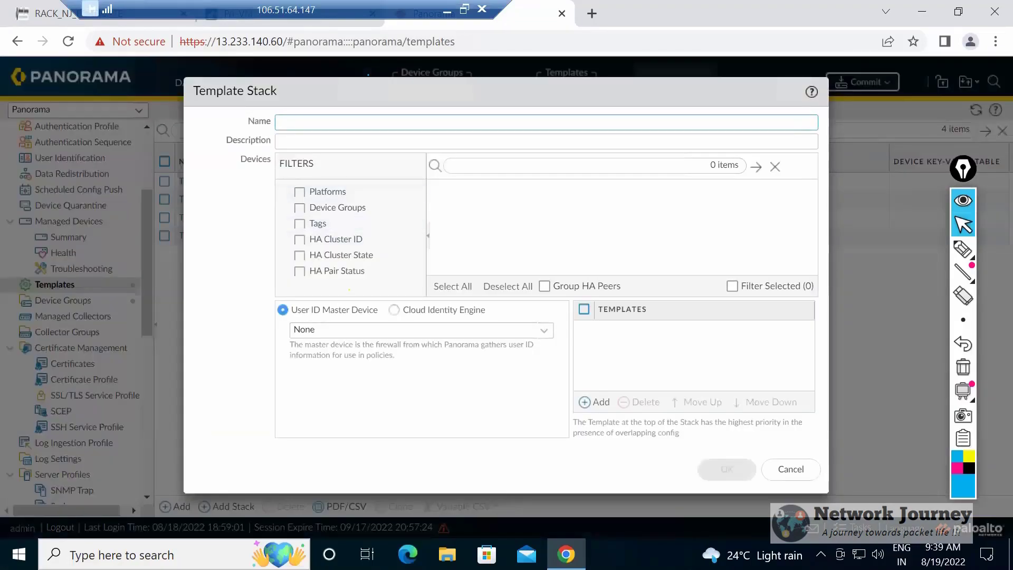
type("FW-1")
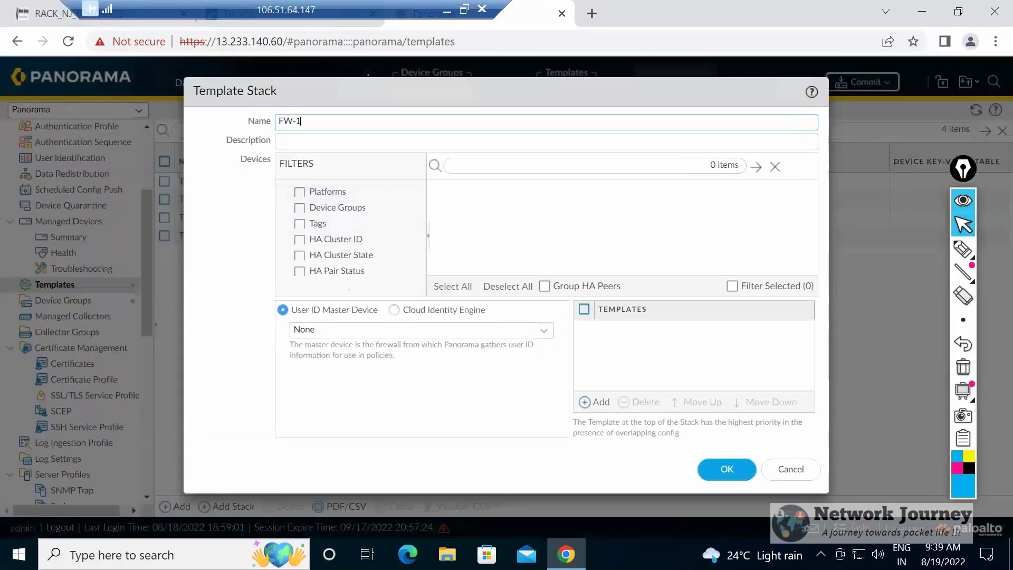
type("-STACKL")
key("BackSpace")
key("BackSpace")
type("CK")
key("BackSpace")
key("BackSpace")
type("K")
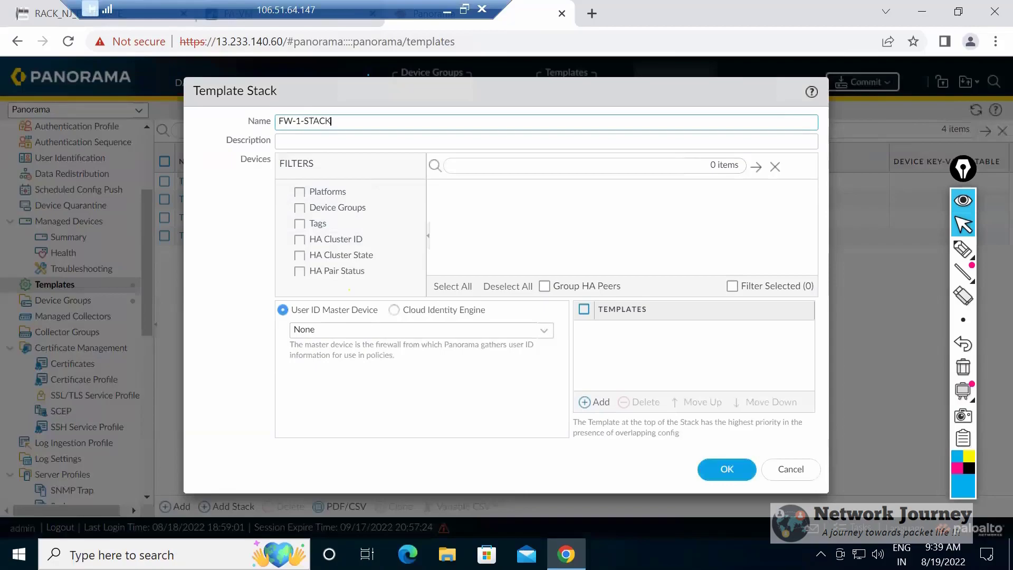
key("shift+End")
key("End")
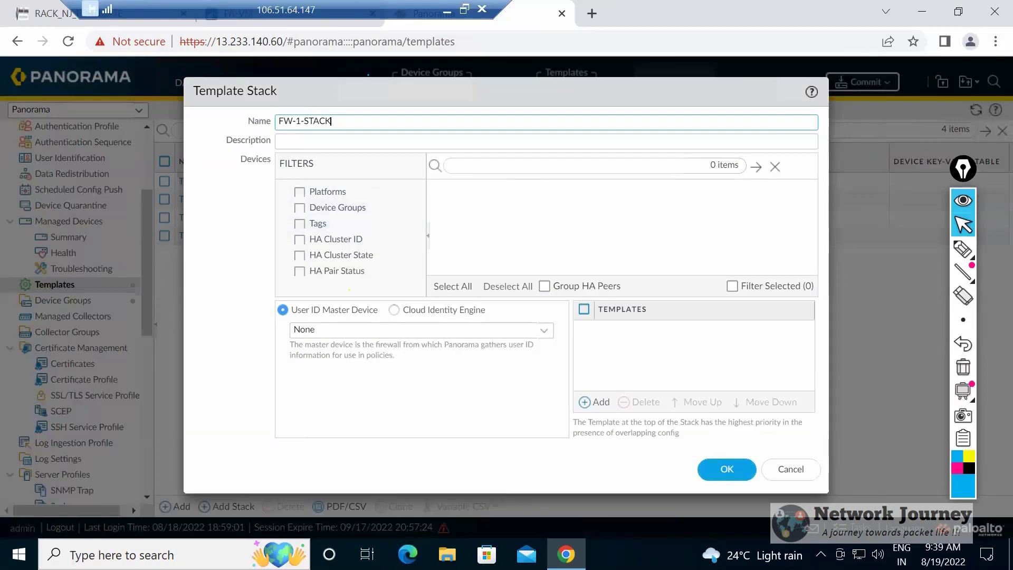
left_click(790, 469)
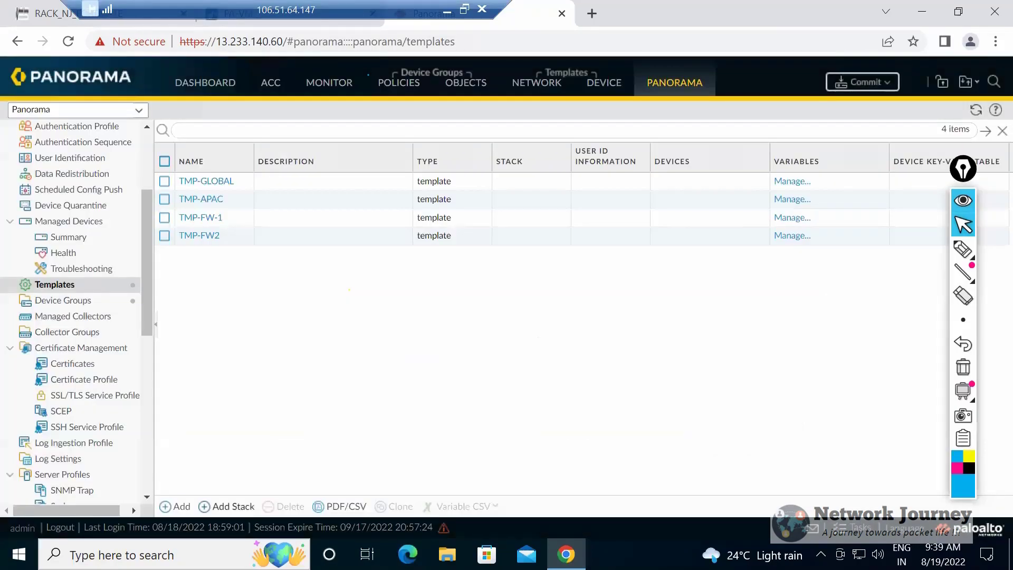
Create a template stack named FW-1-STACK containing the templates TMP-GLOBAL, TMP-APAC and TMP-FW-1, in that order.
left_click(227, 506)
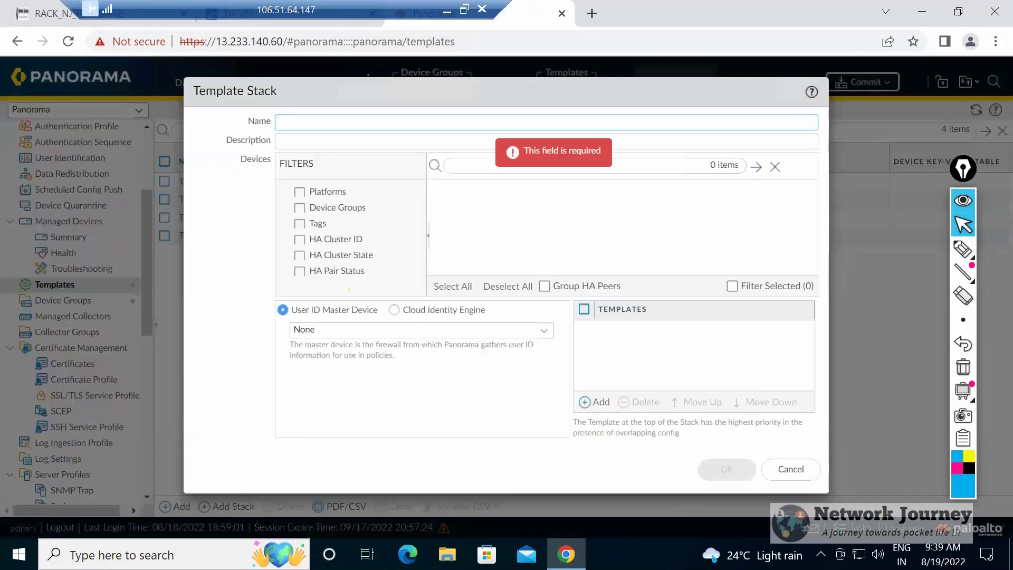
type("FW-1-")
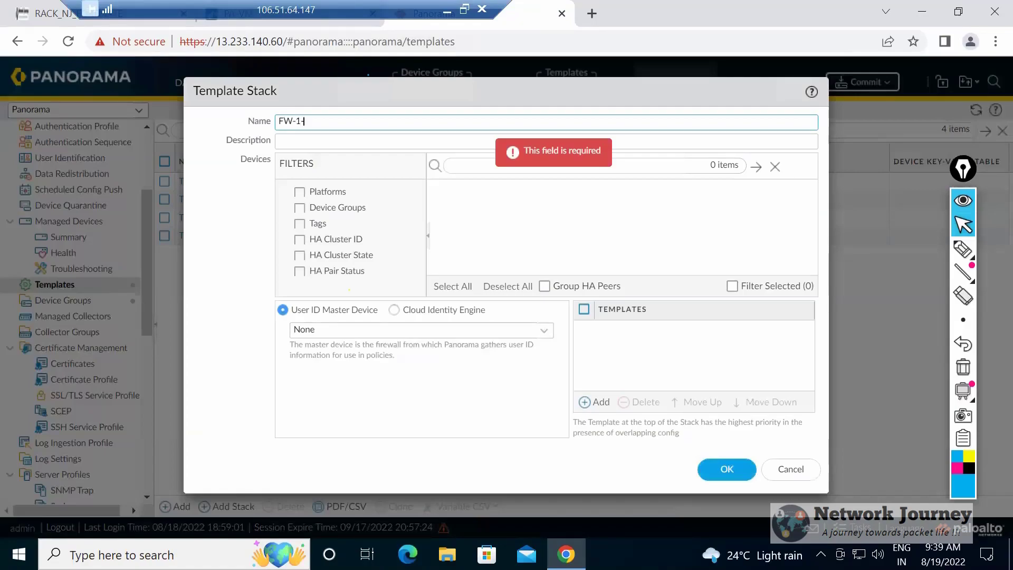
type("STACK")
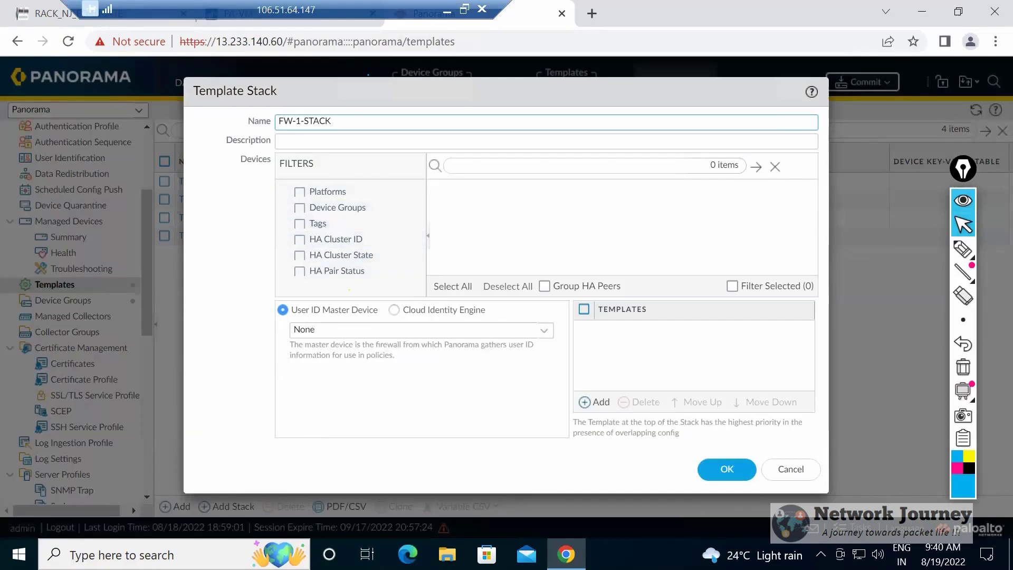
left_click(595, 402)
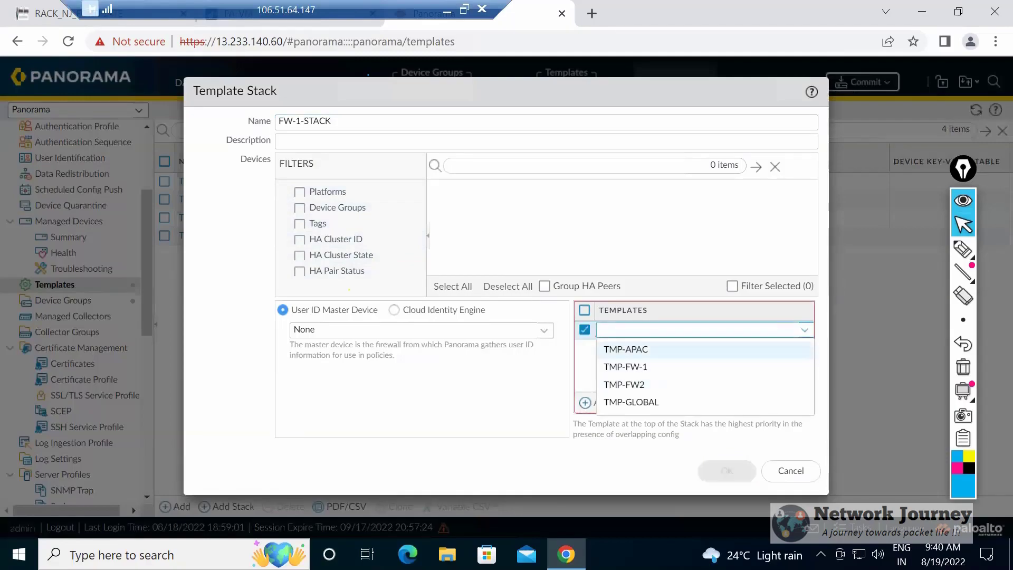
left_click(631, 402)
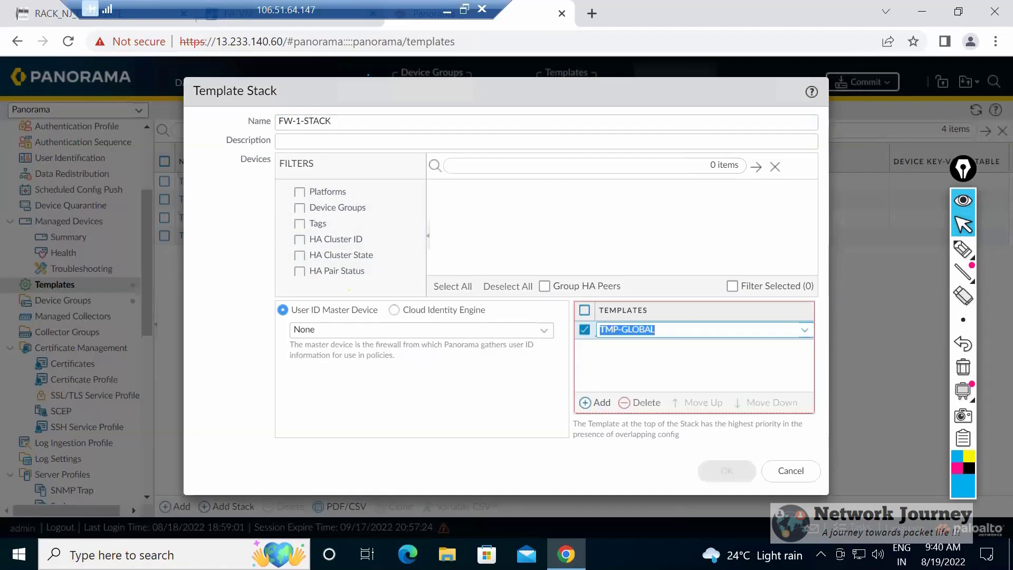
left_click(594, 402)
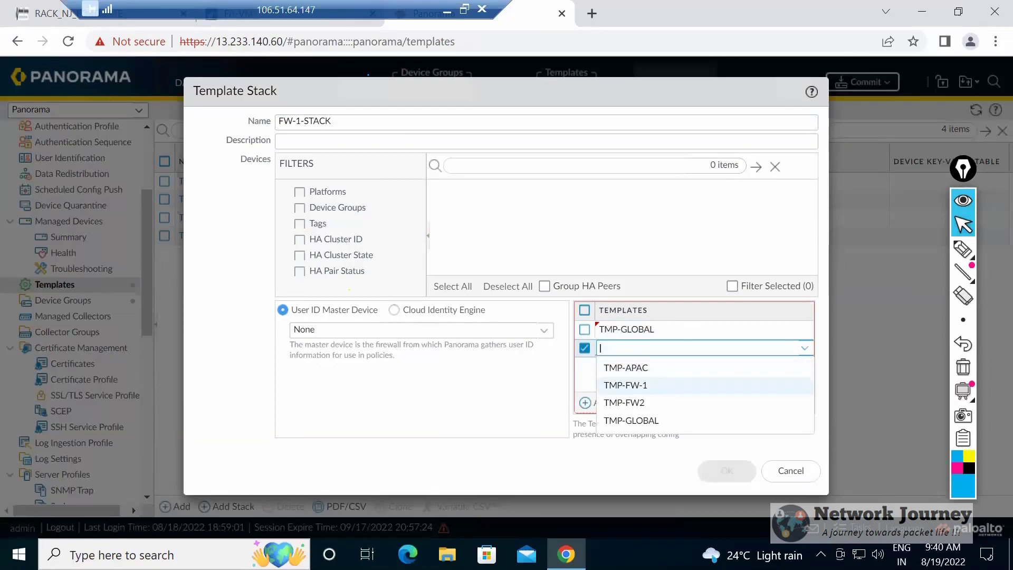
left_click(626, 367)
left_click(601, 403)
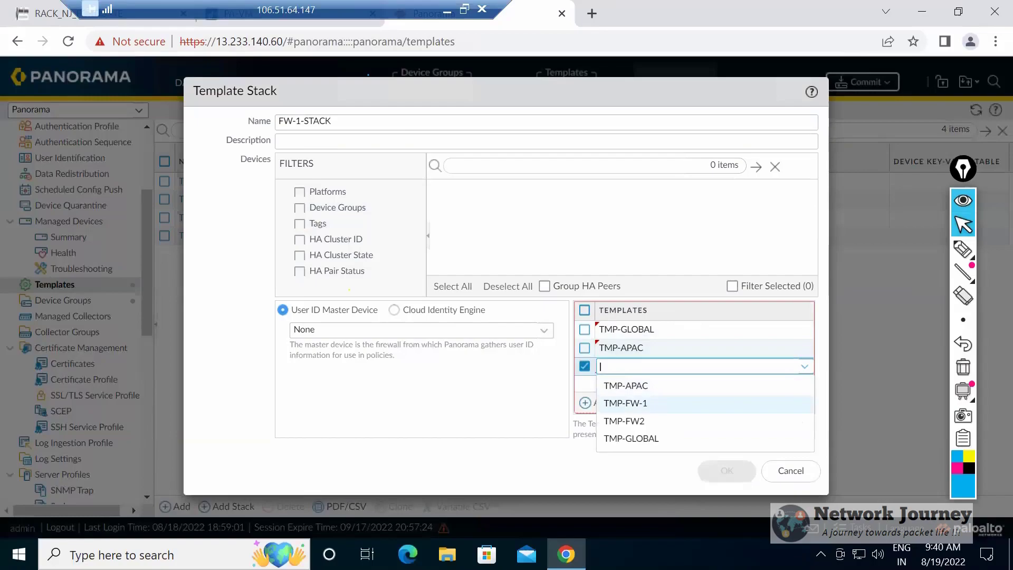
left_click(625, 403)
left_click(727, 471)
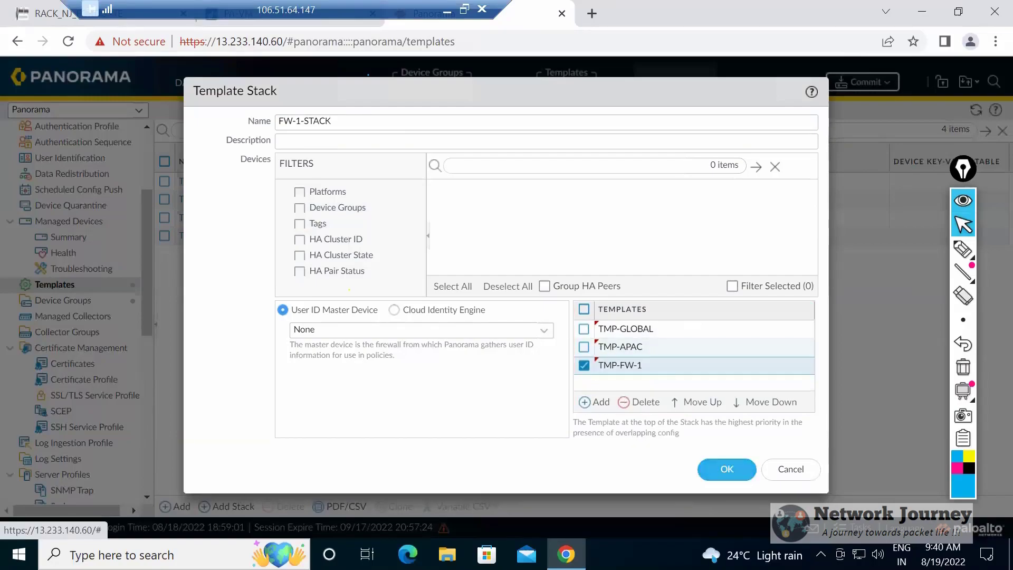
left_click(726, 469)
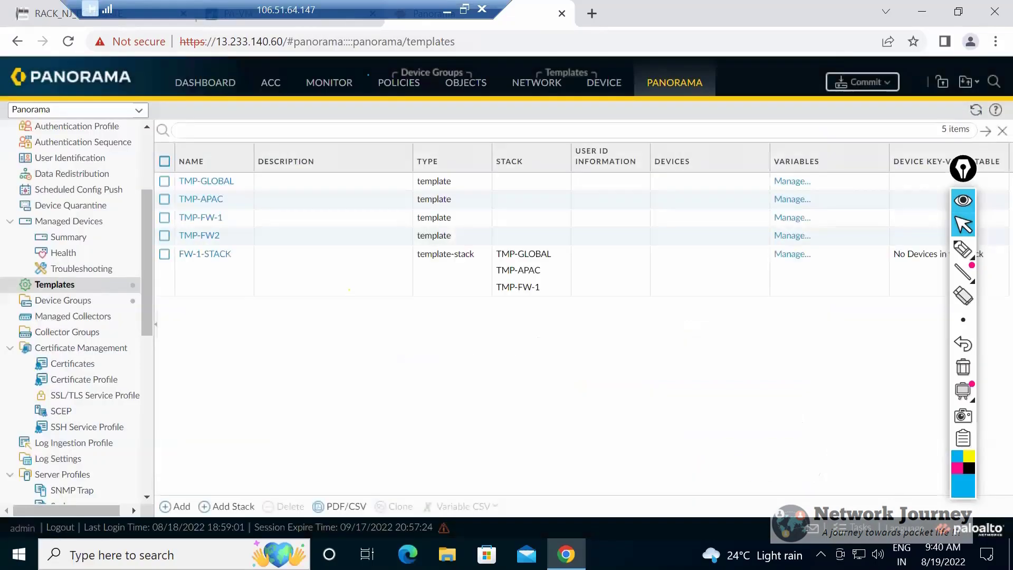
Start a second template stack named FW-2-STACK with TMP-GLOBAL as its first template and an empty second entry.
left_click(175, 506)
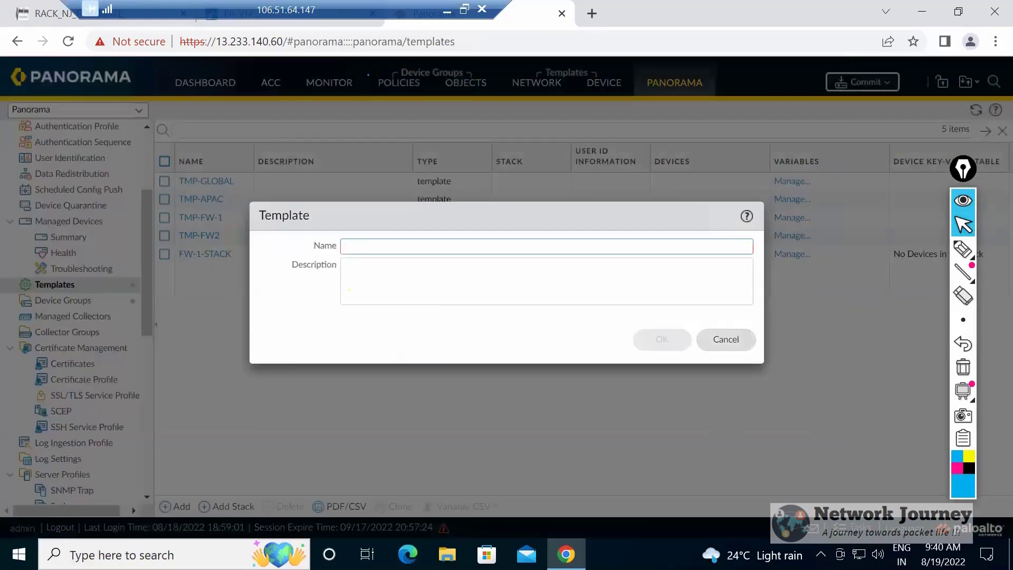
left_click(726, 339)
left_click(227, 506)
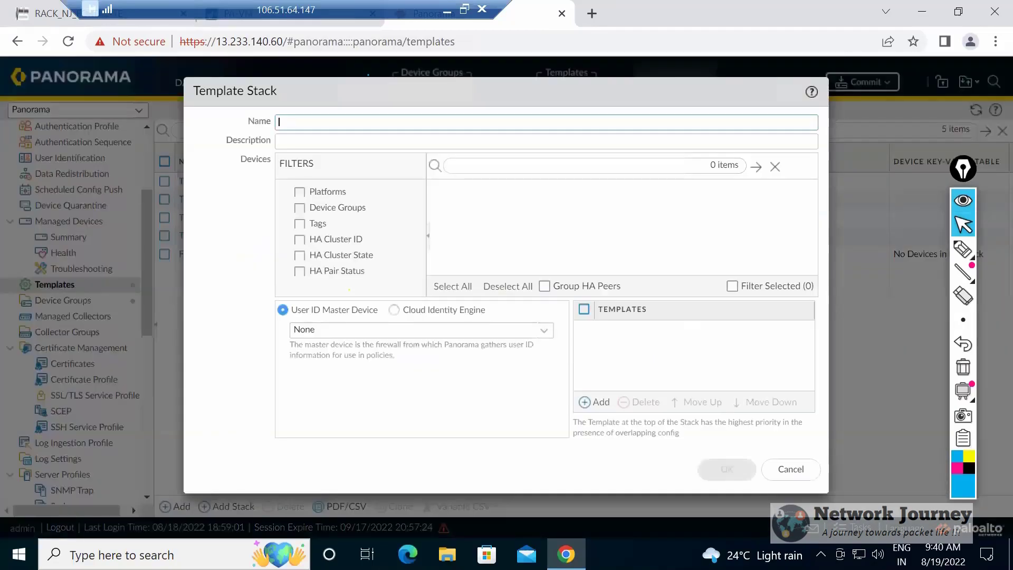
type("FW-2")
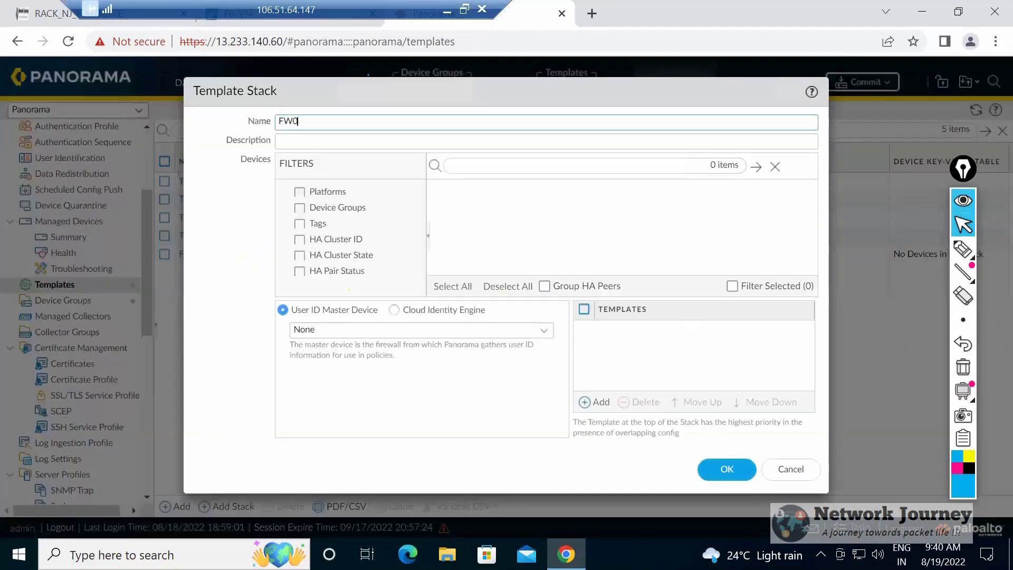
type("-STACK")
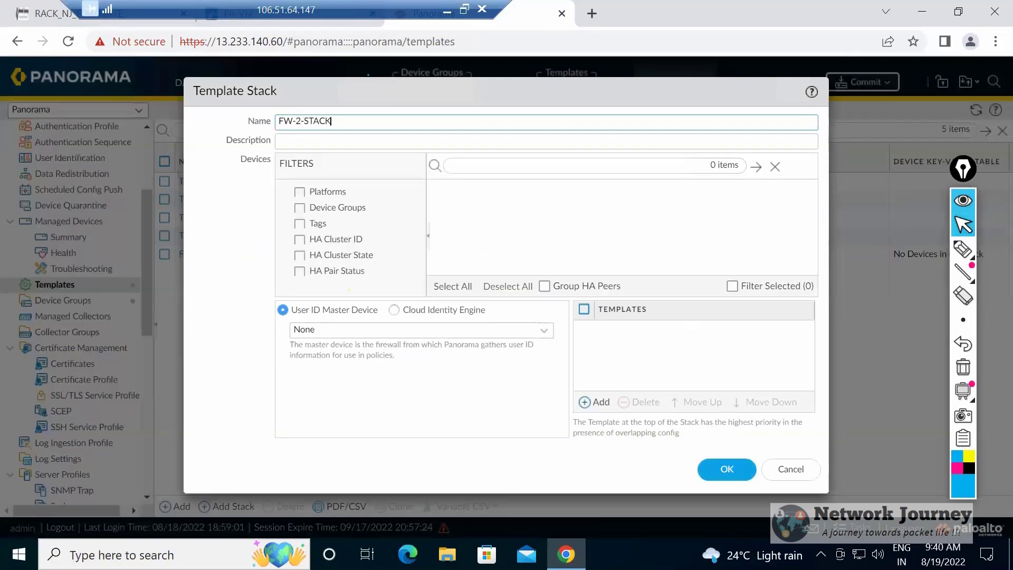
left_click(596, 402)
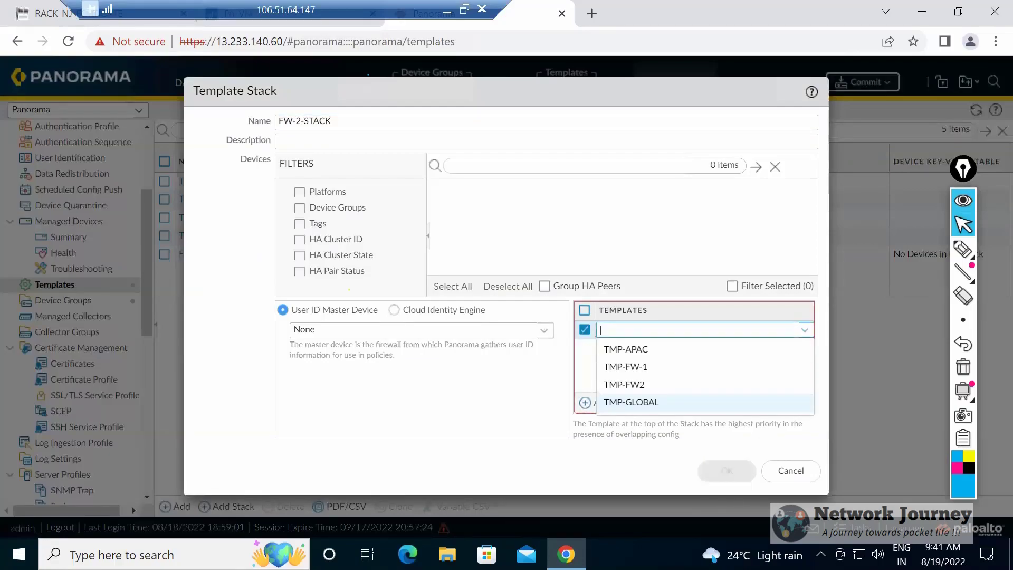
left_click(631, 402)
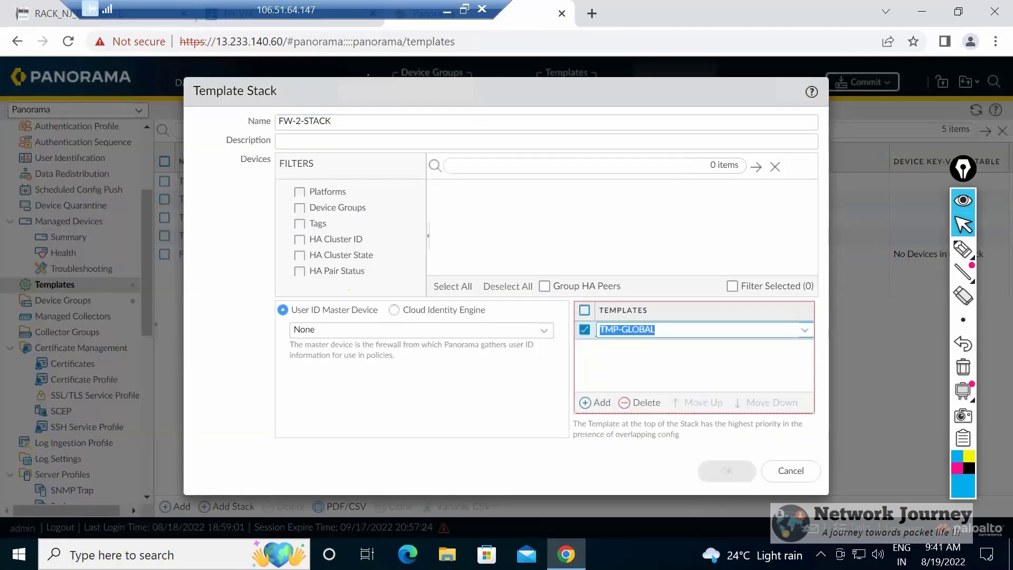
left_click(596, 403)
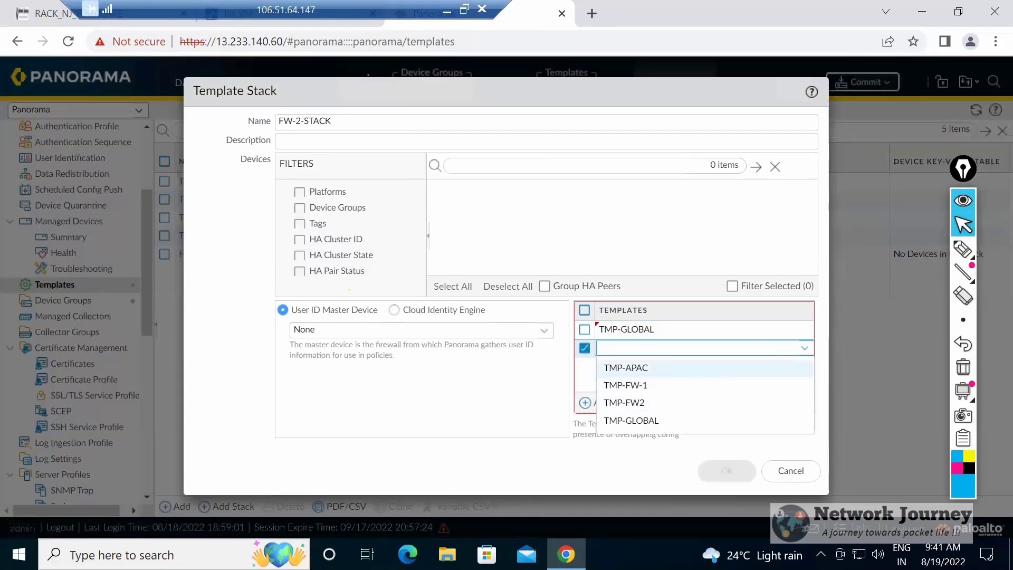
Clear the first template entry of the new stack and choose TMP-GLOBAL for it again.
left_click(627, 330)
key("BackSpace")
type("FL")
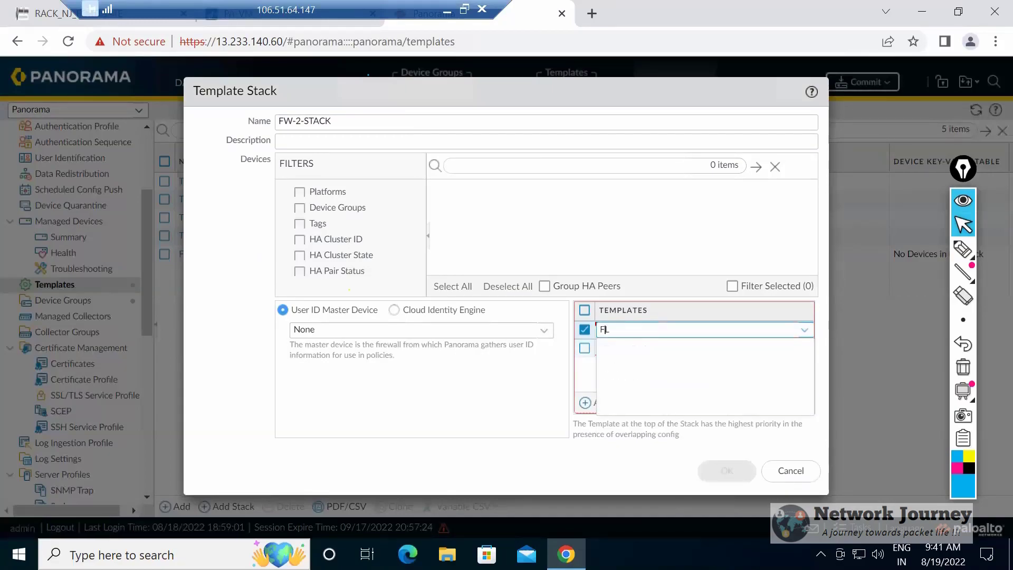
key("BackSpace")
key("BackSpace")
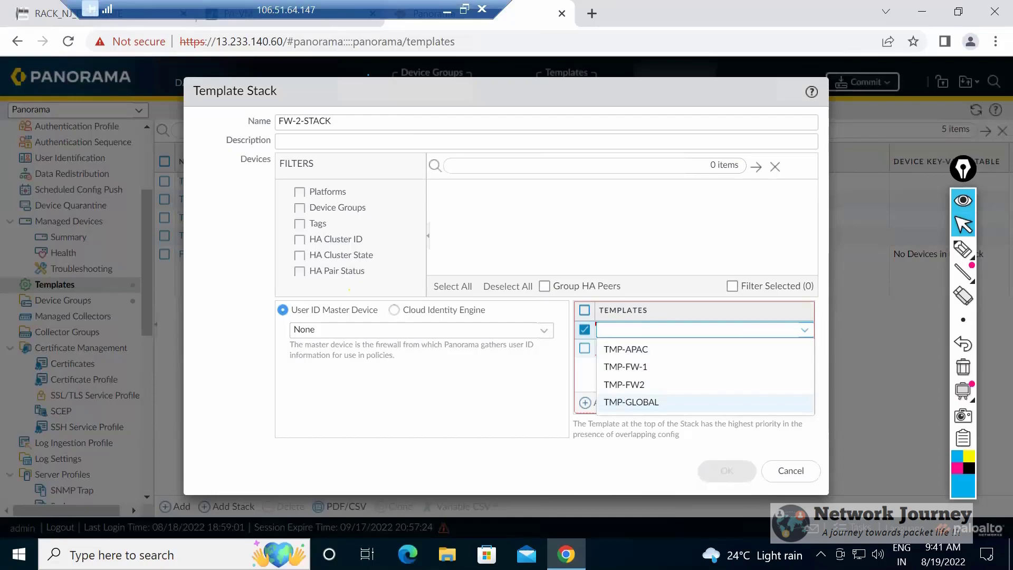
key("Return")
Choose TMP-APAC as the second template of FW-2-STACK.
left_click(606, 348)
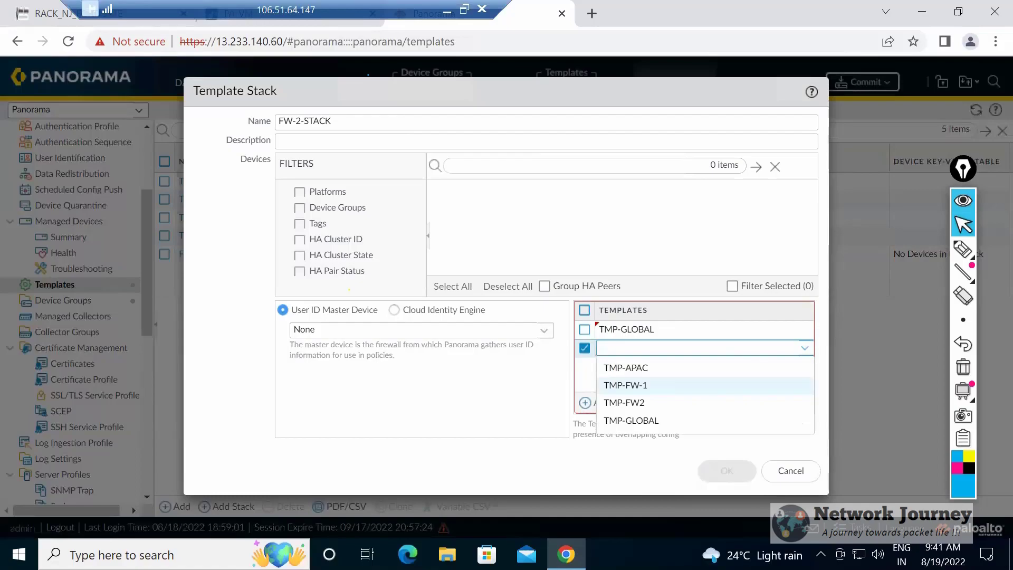
key("Down")
key("Down")
key("Up")
key("Up")
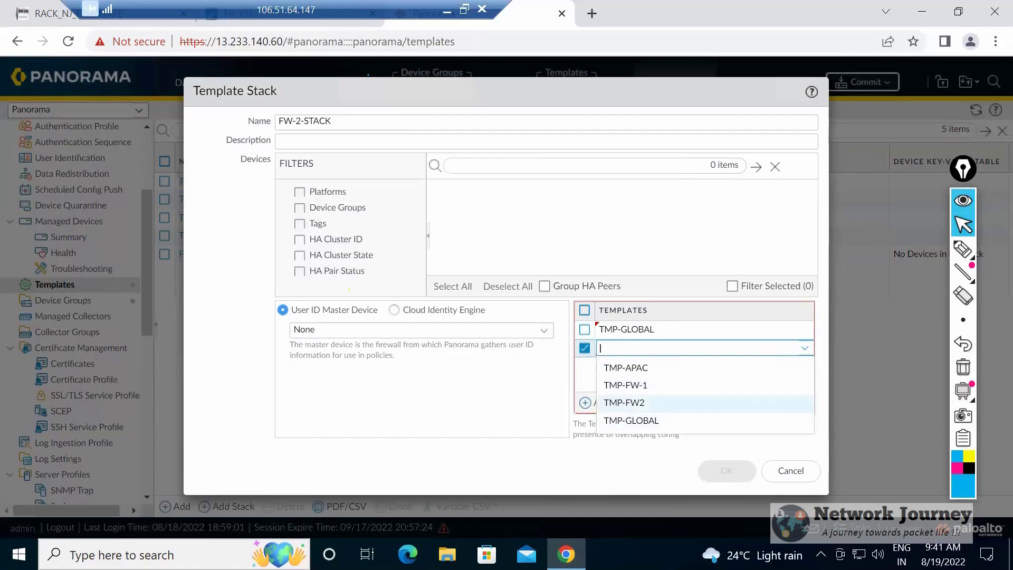
key("Up")
key("Down")
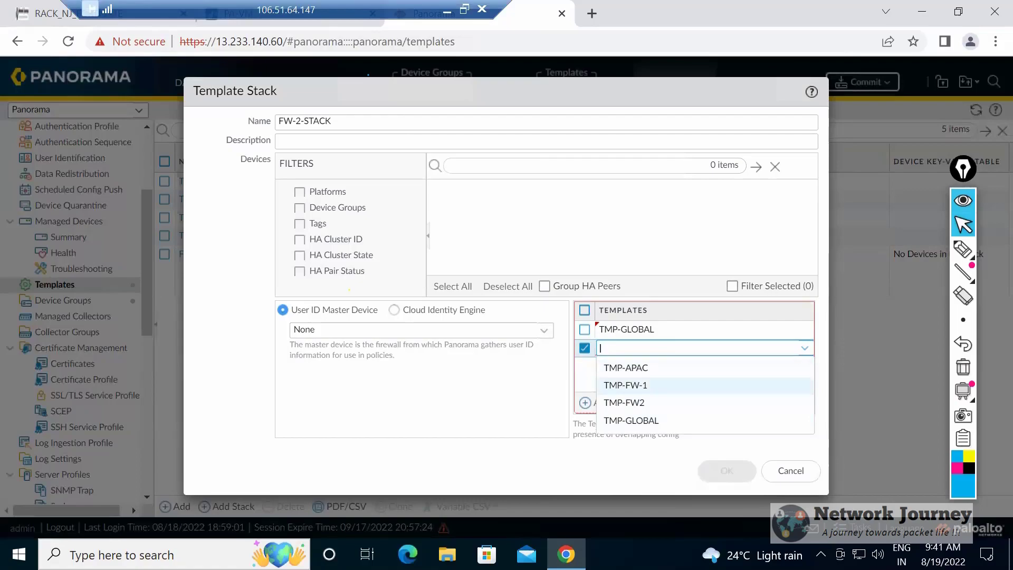
key("Up")
left_click(625, 367)
Add TMP-FW2 as the third template of FW-2-STACK and save the stack.
left_click(602, 403)
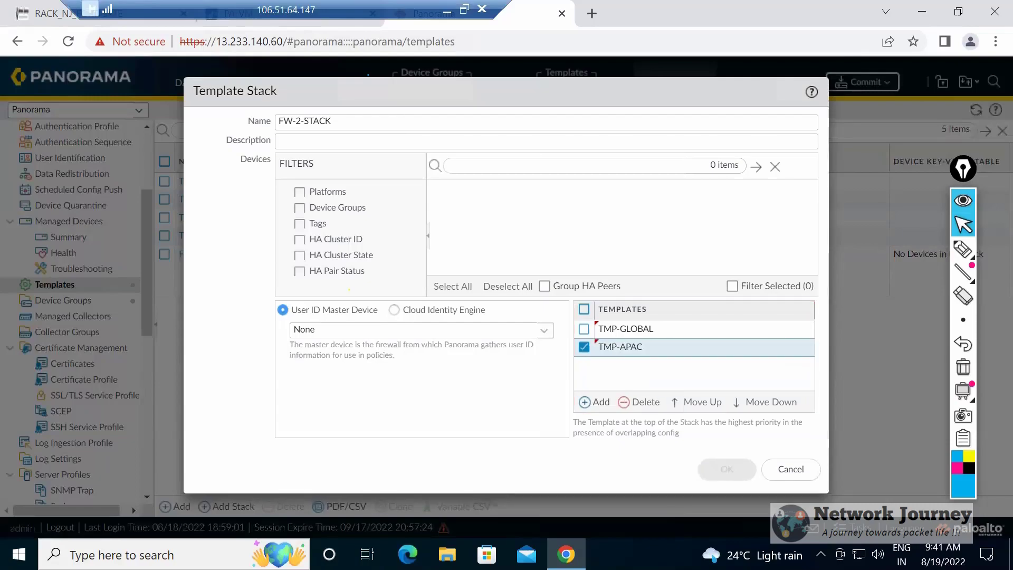
left_click(624, 421)
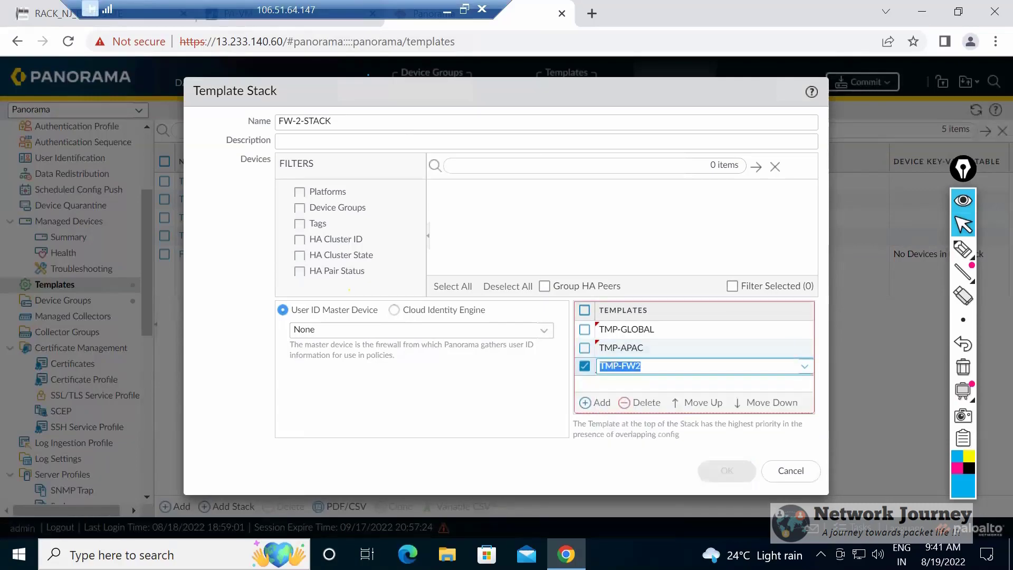
left_click(726, 470)
left_click(726, 469)
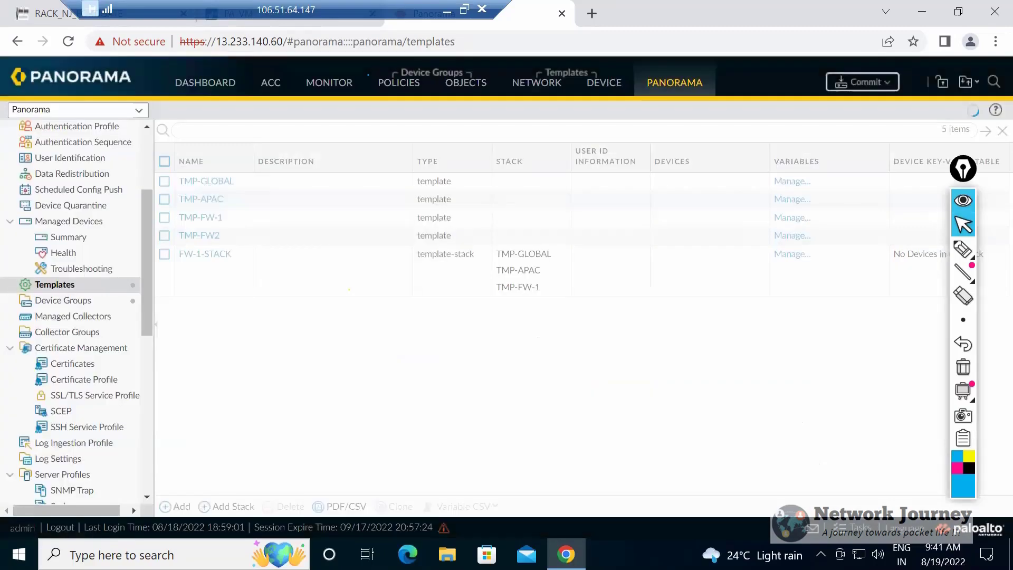
Commit all pending template and template stack changes to Panorama, and dismiss the commit status when it finishes.
left_click(861, 82)
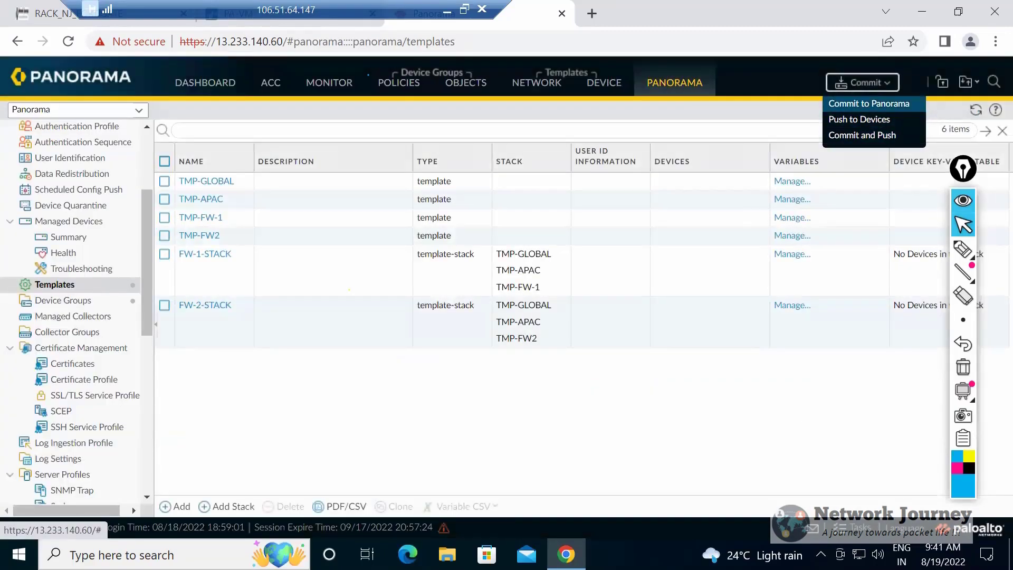
left_click(868, 103)
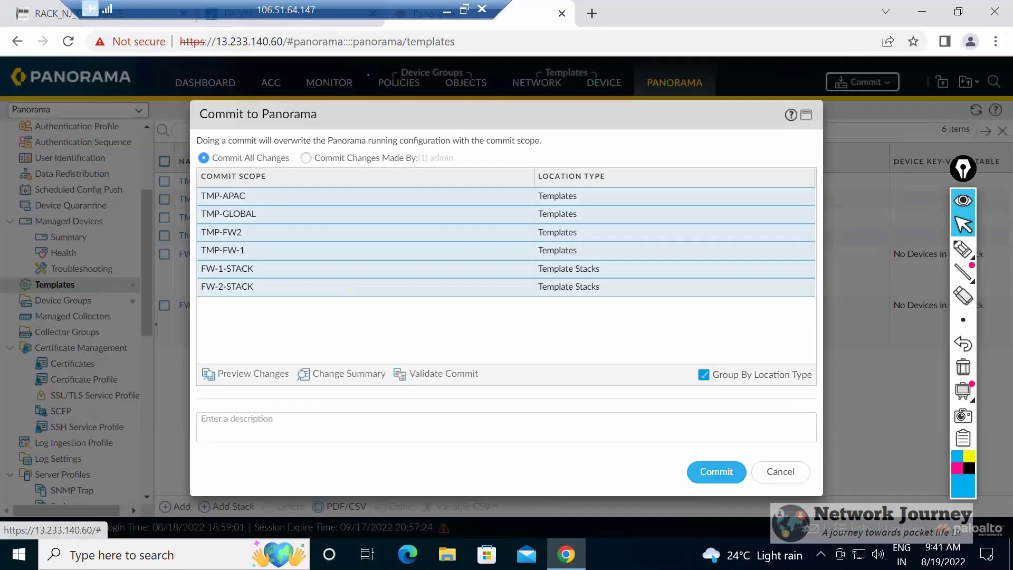
left_click(716, 471)
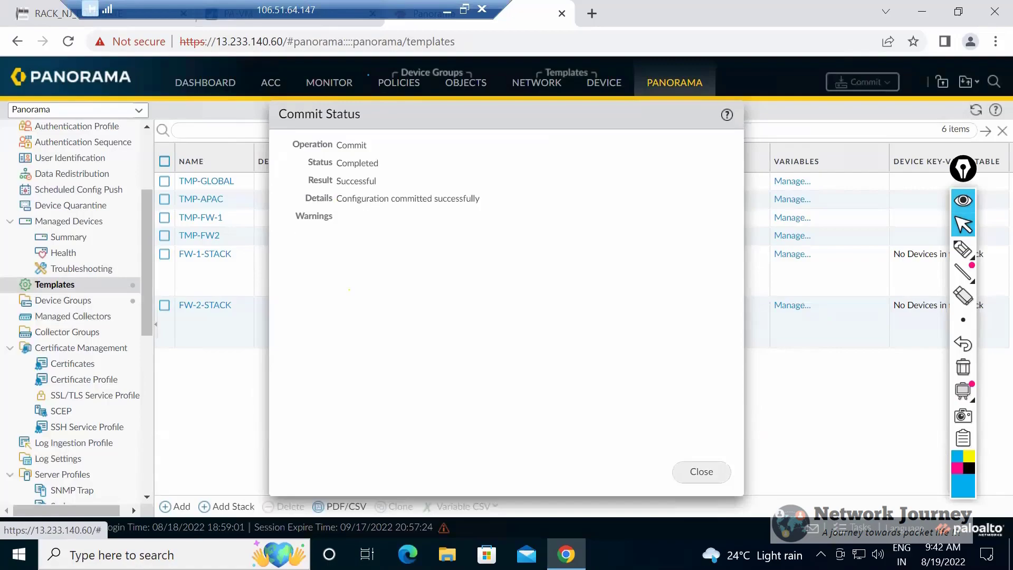
left_click(701, 471)
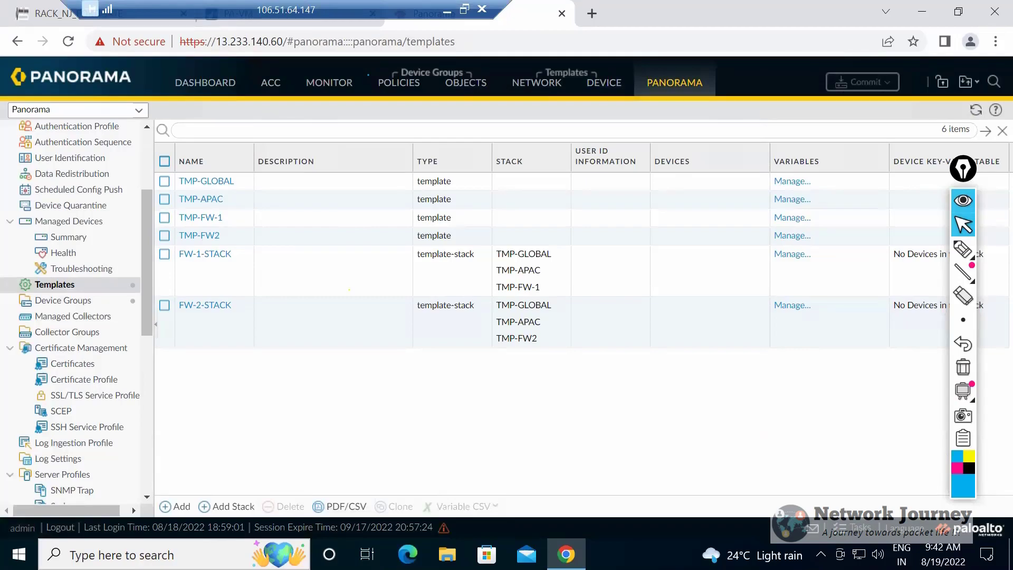
Examine the template-based device setup for TMP-APAC, the device group security pre-rules and the address objects, alongside the template list.
left_click(241, 254)
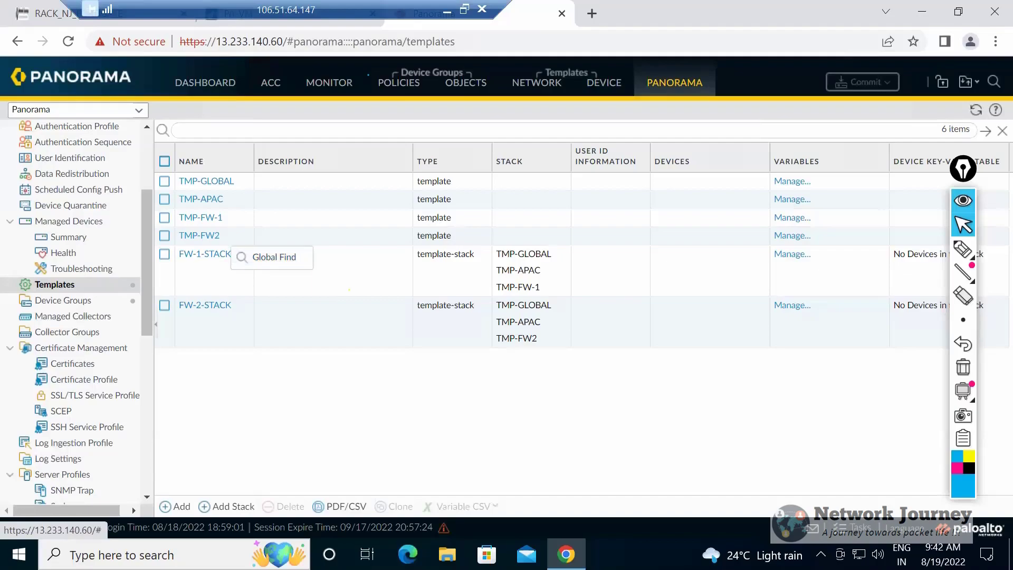
left_click(205, 255)
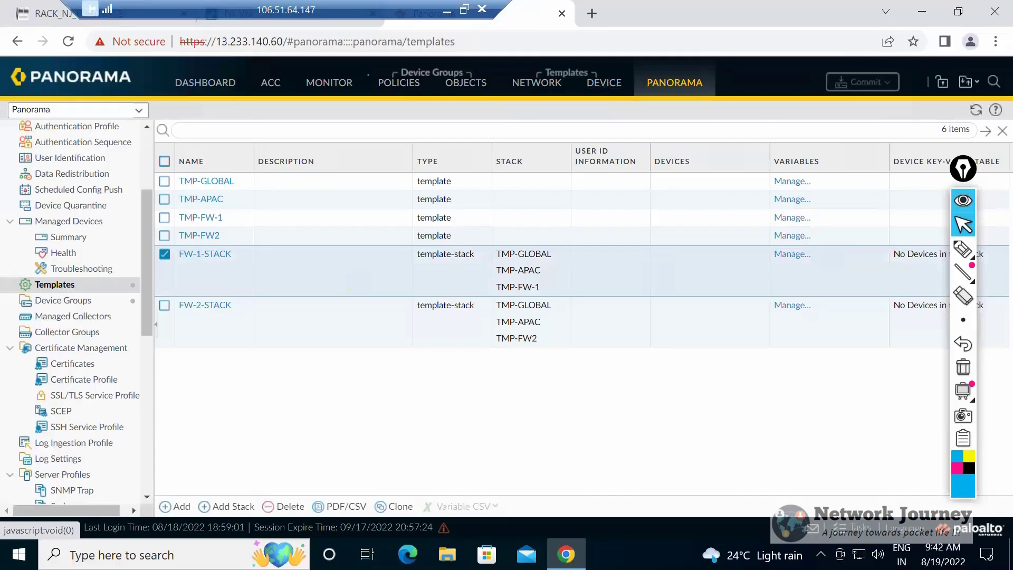
left_click(604, 82)
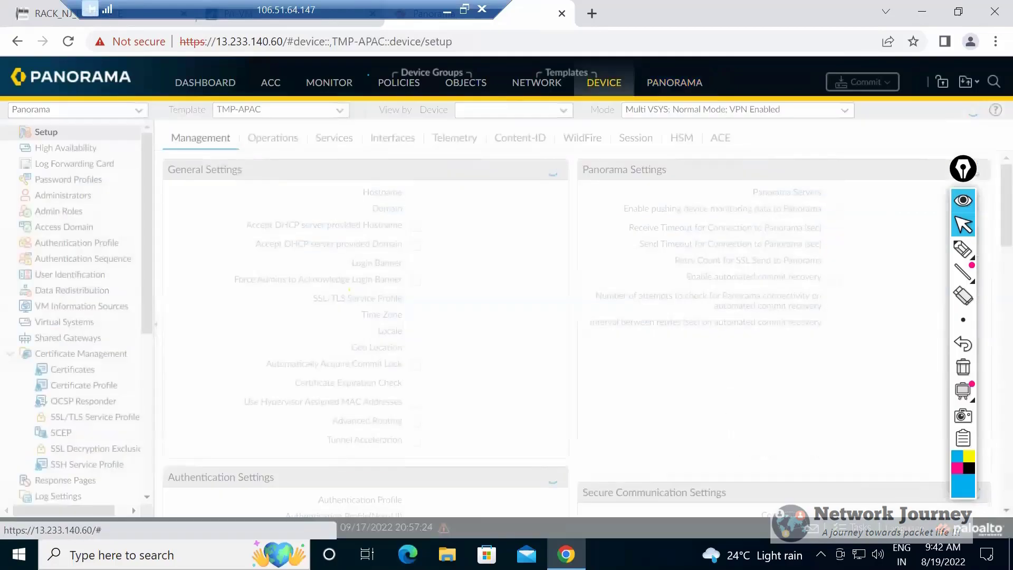
left_click(675, 82)
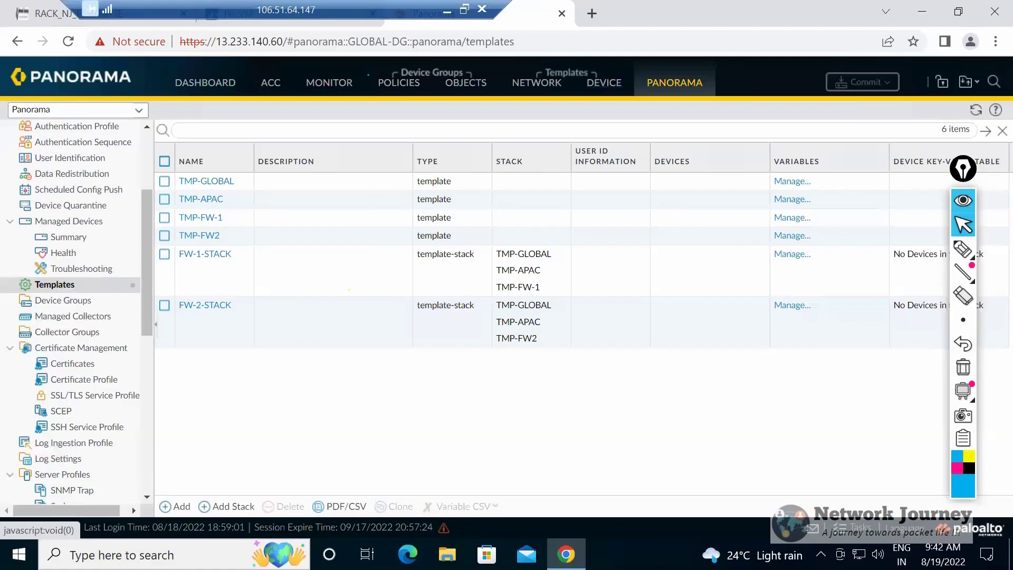
left_click(604, 83)
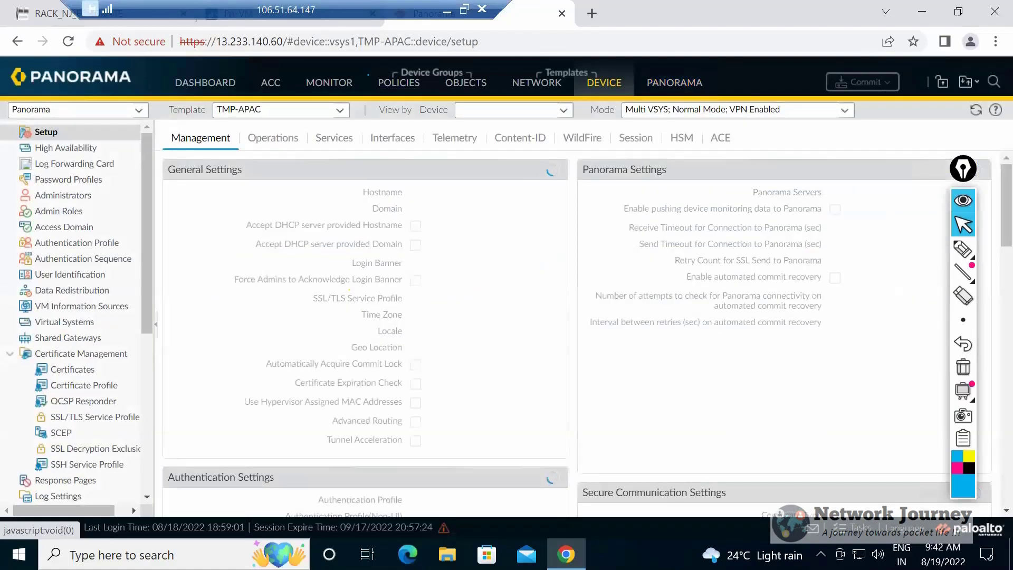
left_click(398, 83)
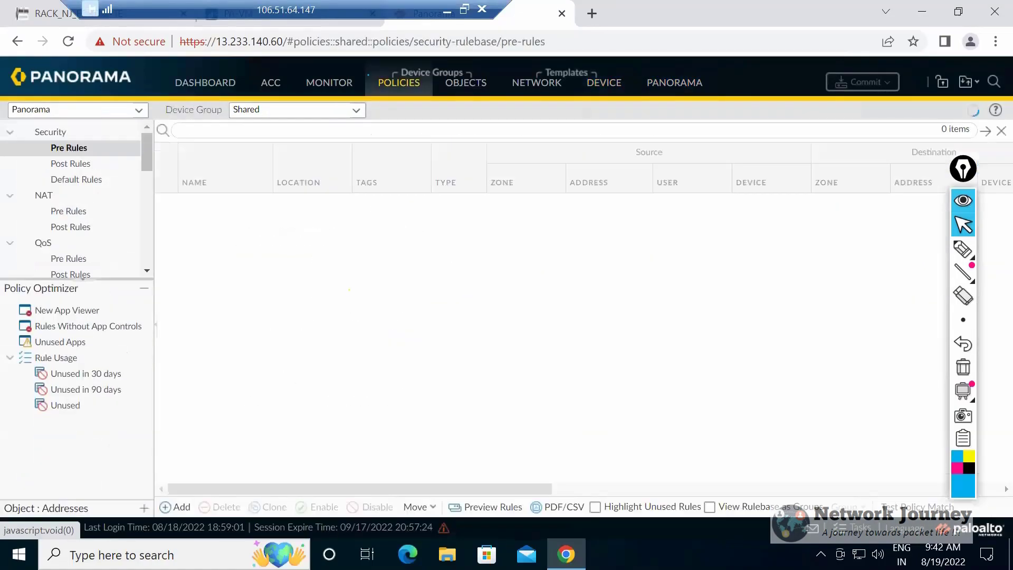
left_click(466, 83)
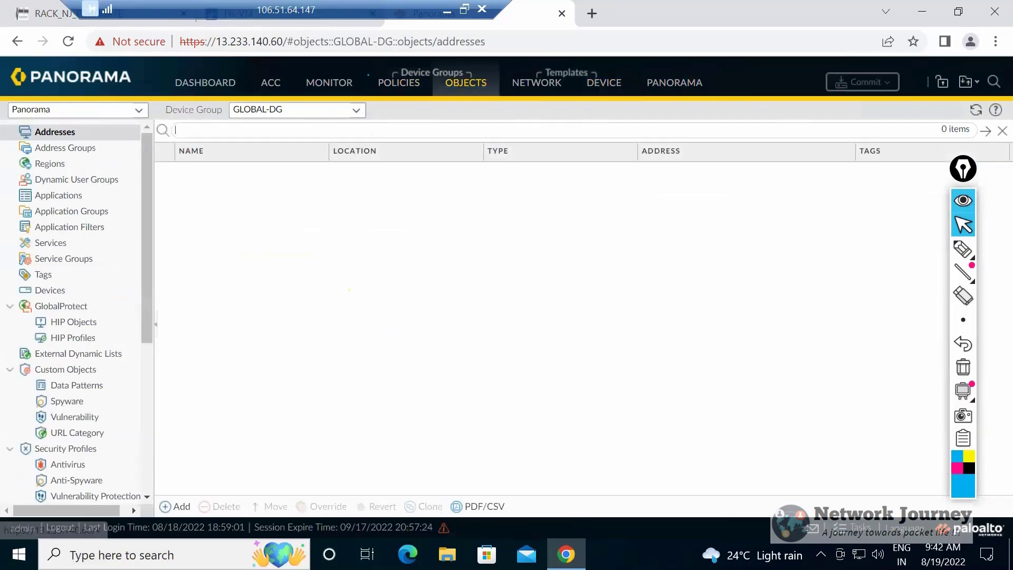
Create an address object named obj-1 in GLOBAL-DG, using type IP Netmask with the address 1.1.1.1/32.
left_click(176, 506)
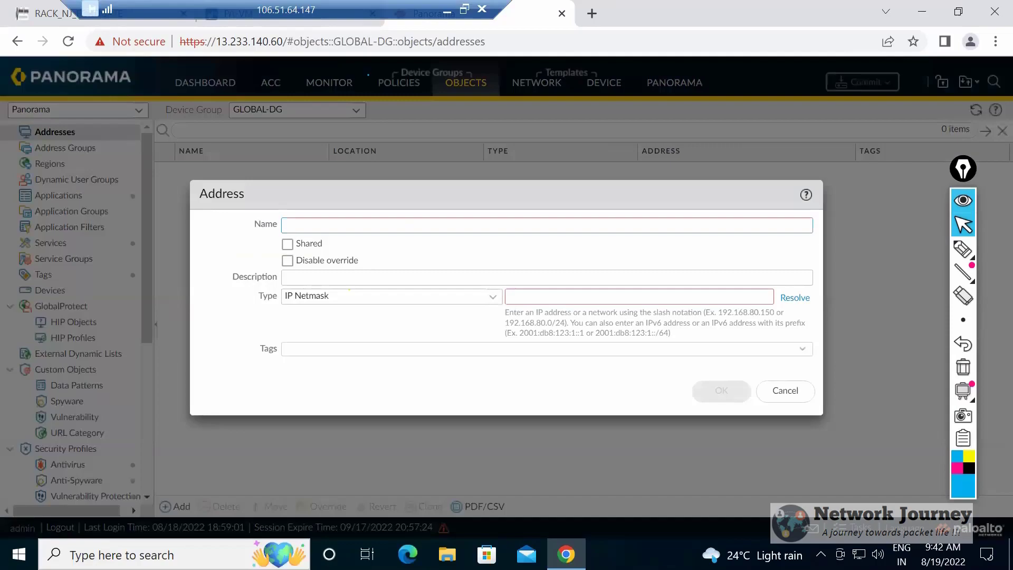
type("obj-1")
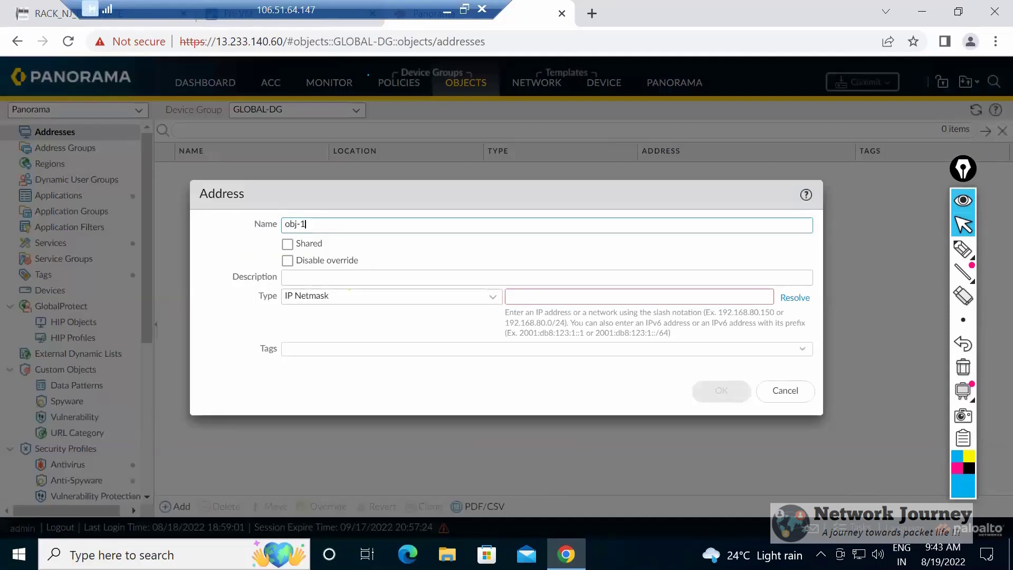
left_click(537, 299)
type("1.1.1.1/")
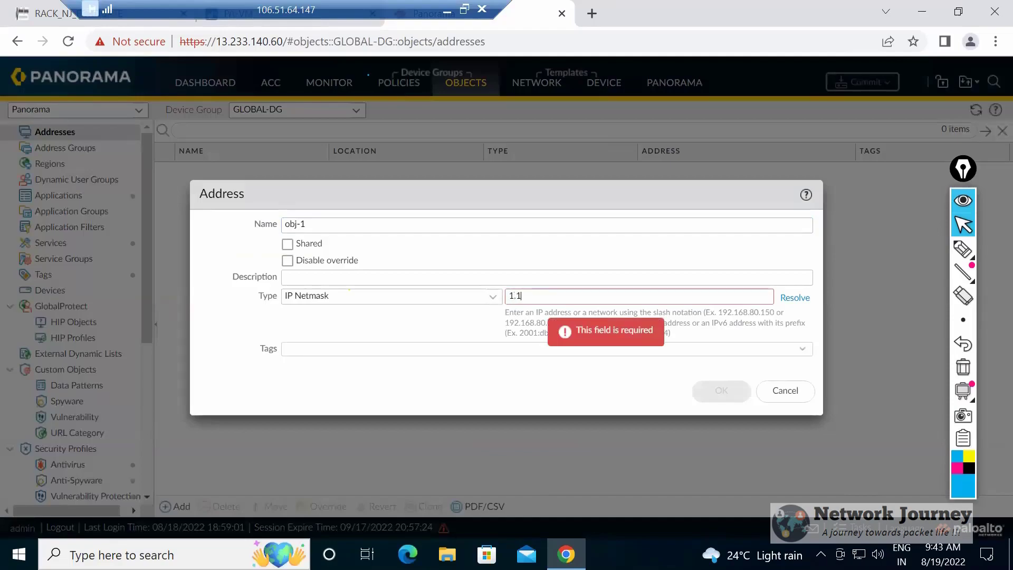
type("32")
left_click(721, 391)
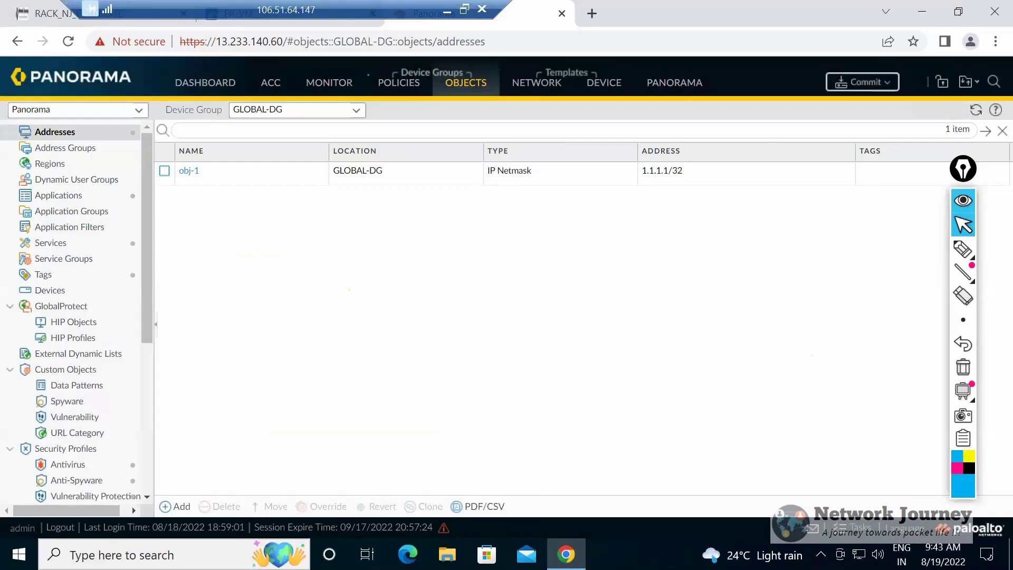
Commit all pending GLOBAL-DG changes to Panorama and dismiss the commit status.
left_click(863, 82)
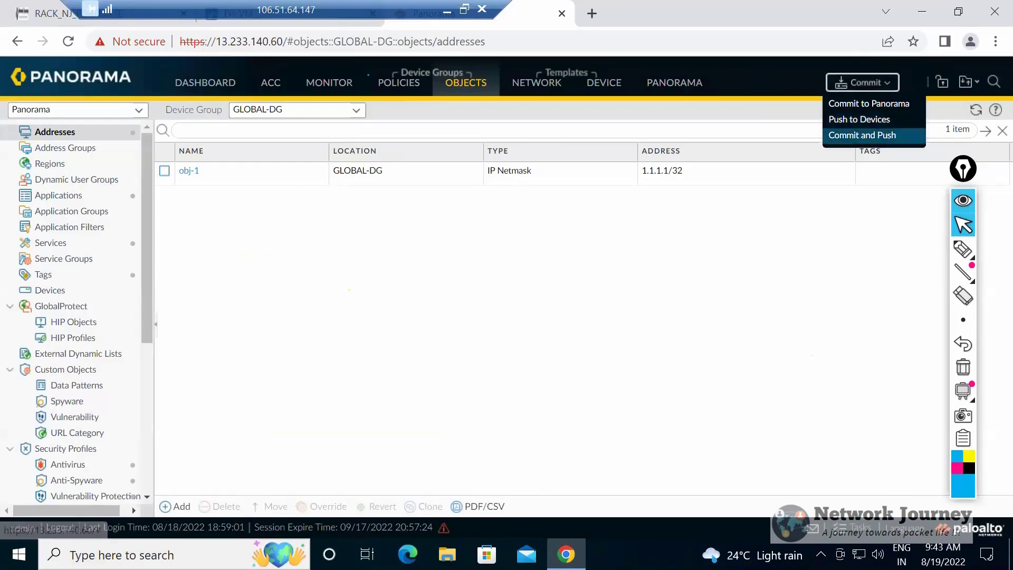
left_click(868, 103)
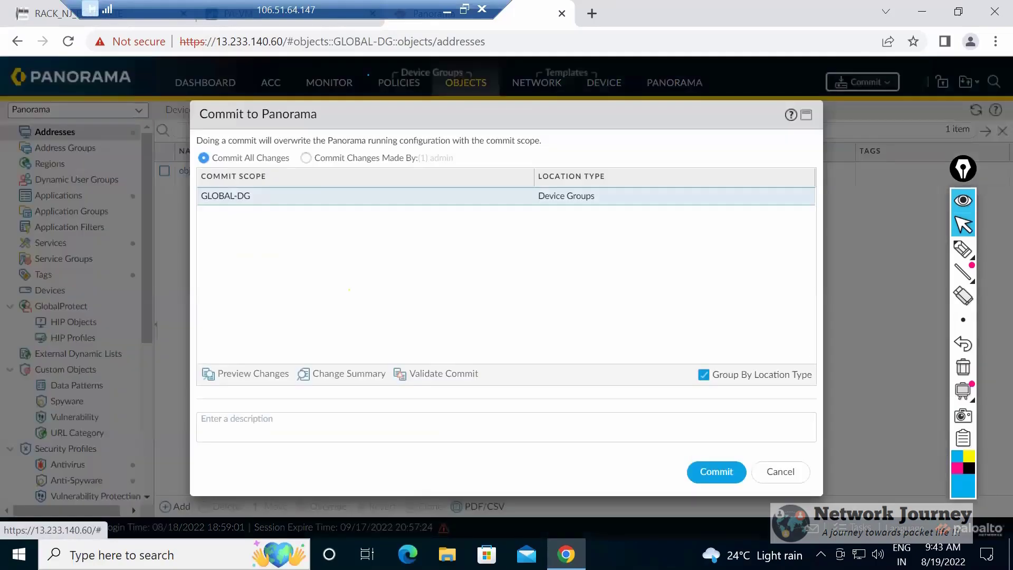
left_click(716, 471)
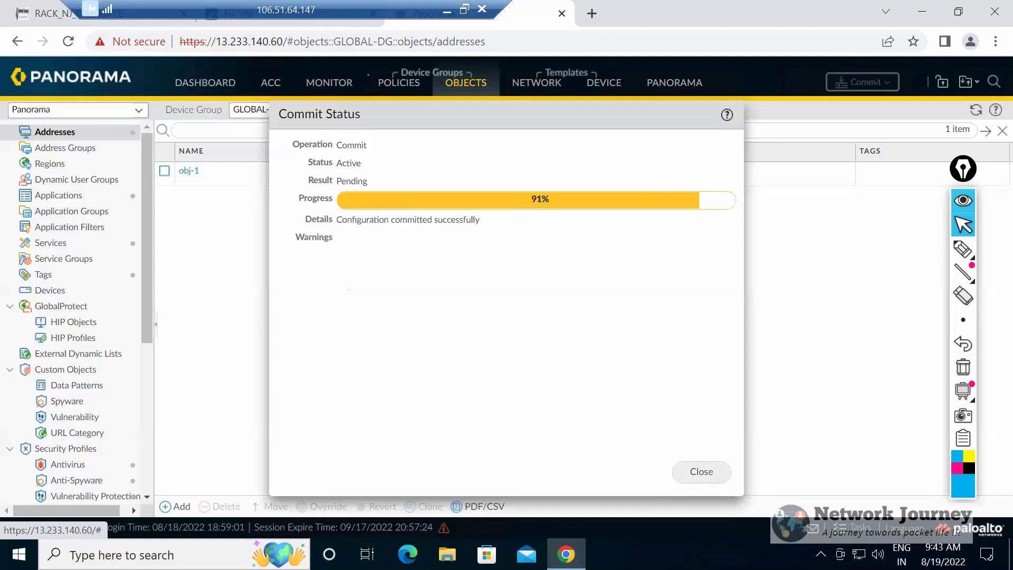
left_click(701, 471)
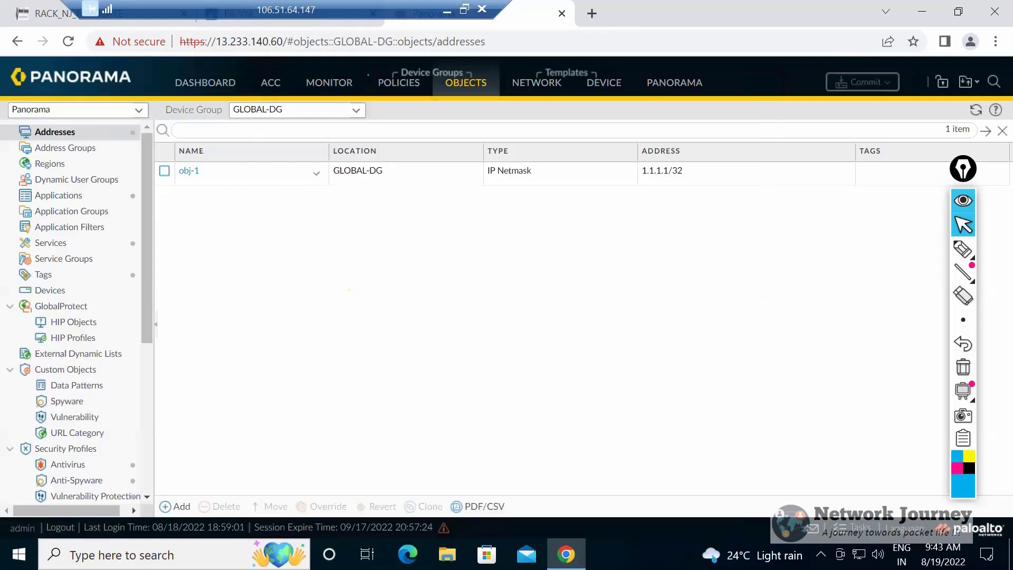
left_click(356, 110)
left_click(188, 170)
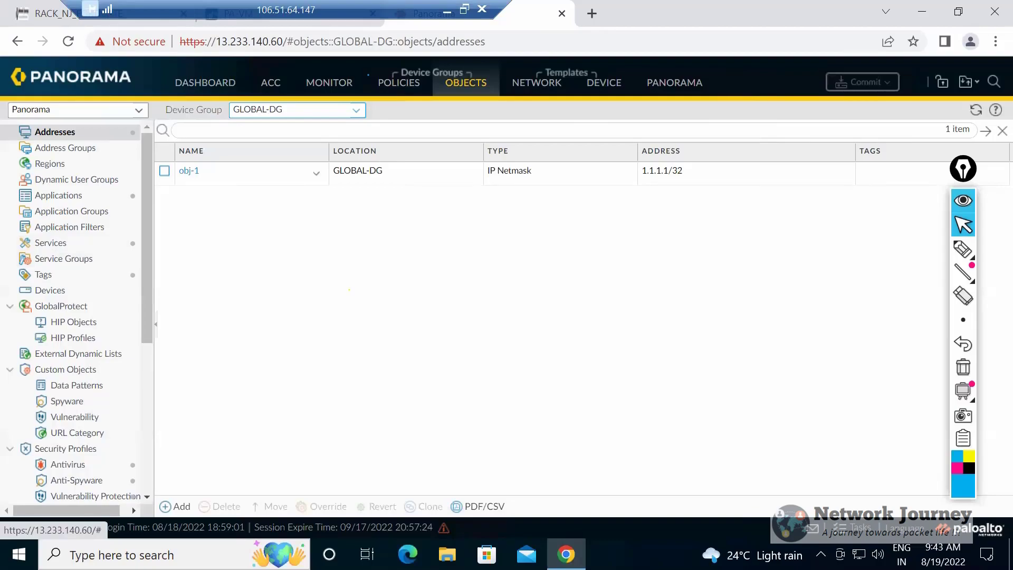
left_click(188, 171)
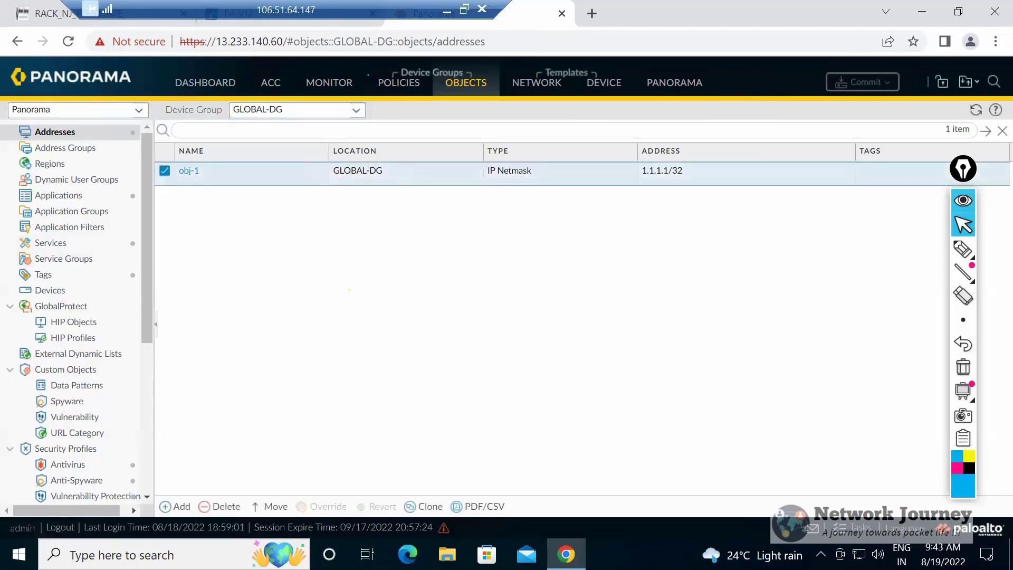
left_click(165, 171)
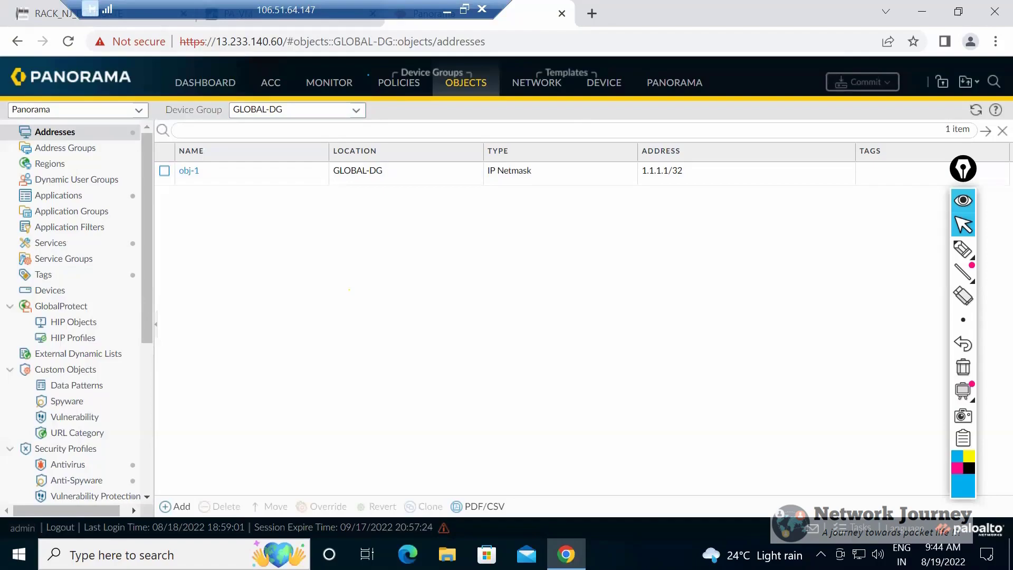
left_click(356, 111)
left_click(189, 171)
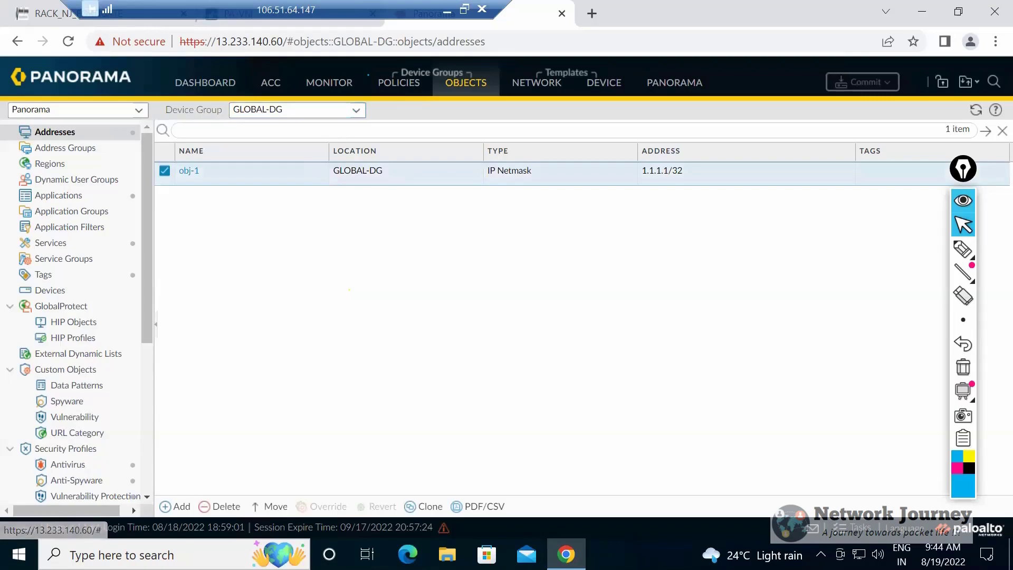
Display the addresses of device group REGION-A, check where obj-1 is inherited from, and view its properties without changing them.
left_click(356, 110)
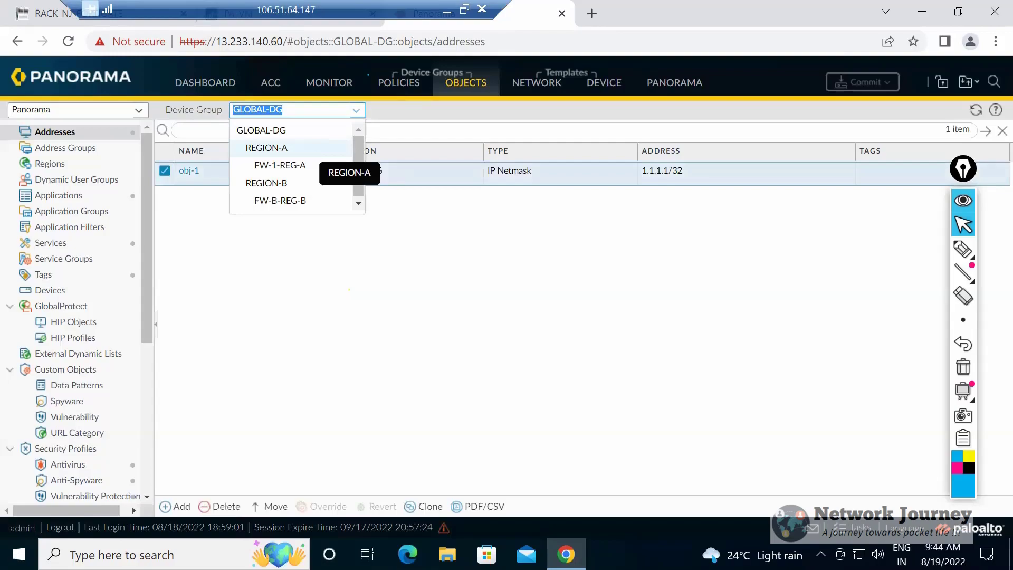
left_click(310, 150)
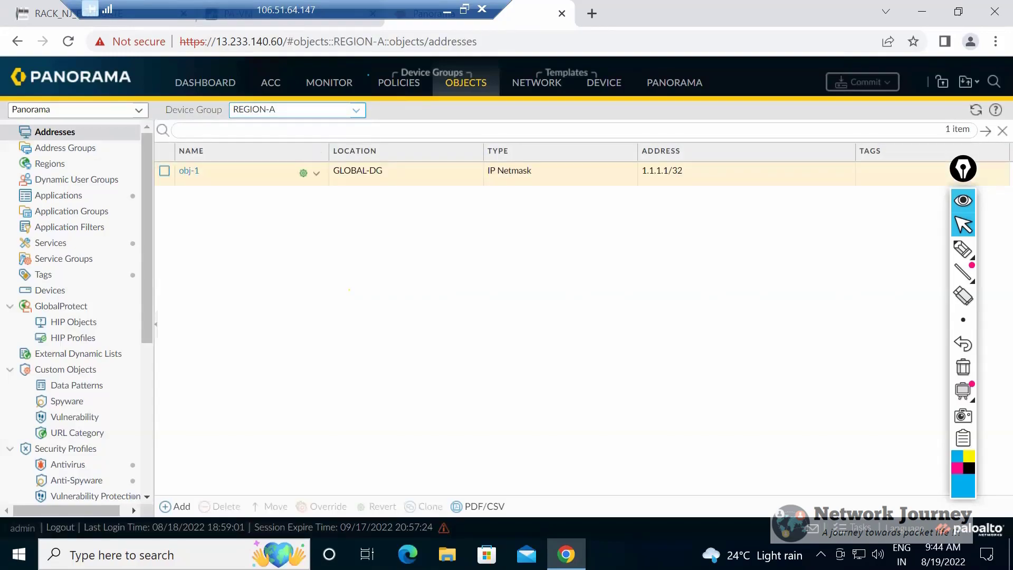
mouse_move(303, 174)
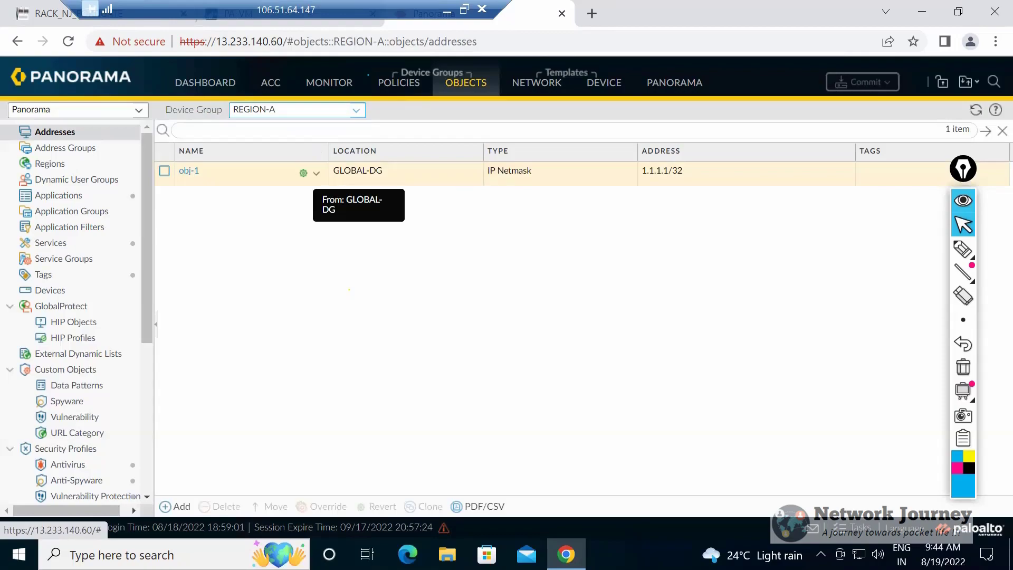
left_click(356, 110)
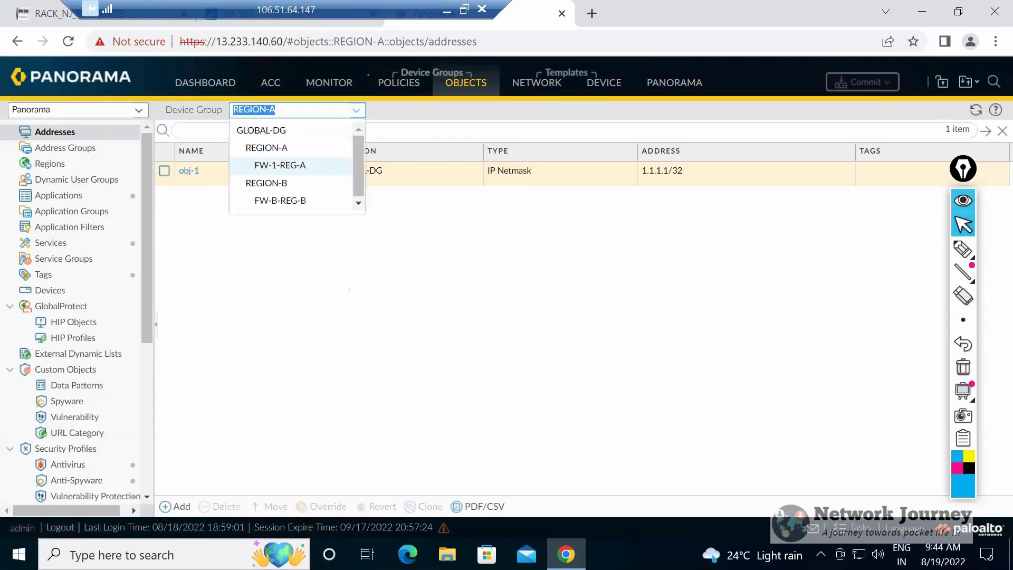
left_click(315, 185)
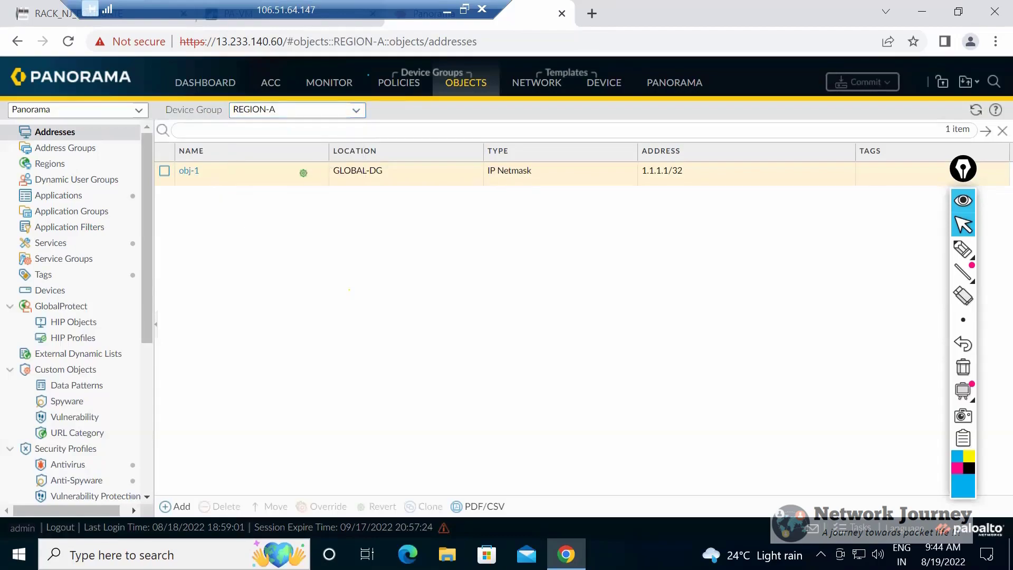
left_click(189, 170)
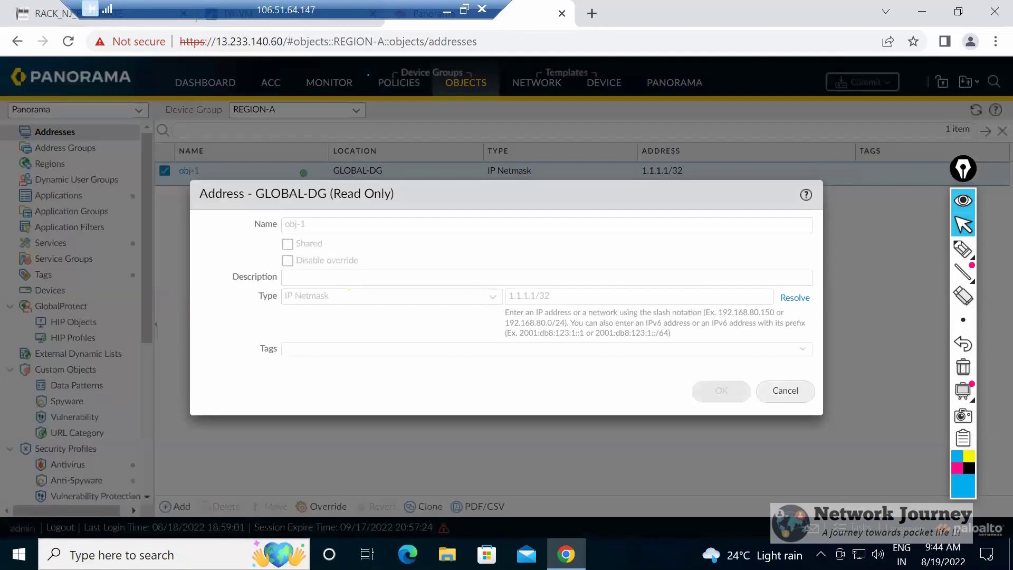
left_click(784, 390)
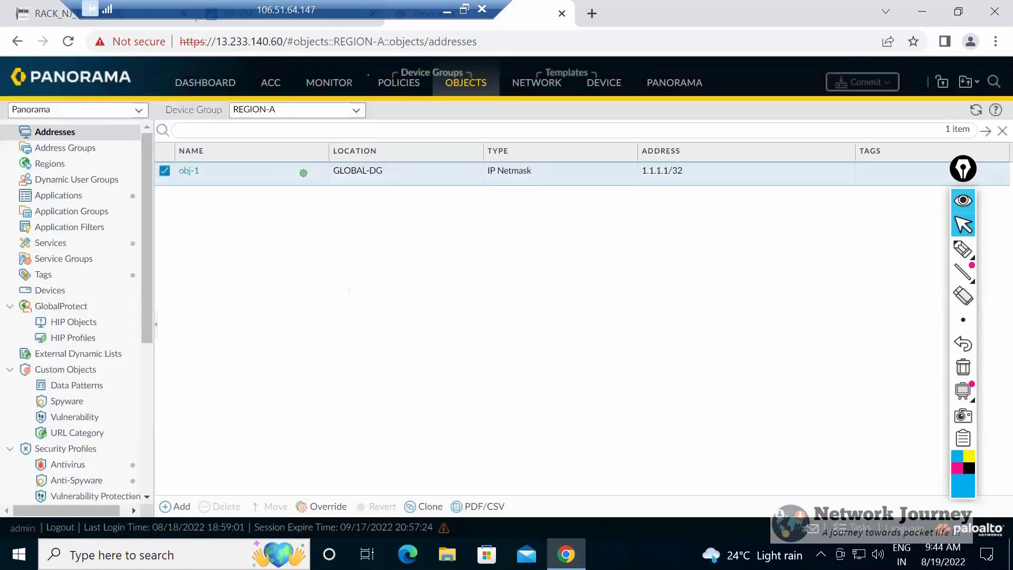
Display the addresses of device group FW-1-REG-A and examine the inherited obj-1 entry and its source within the device group hierarchy.
left_click(295, 110)
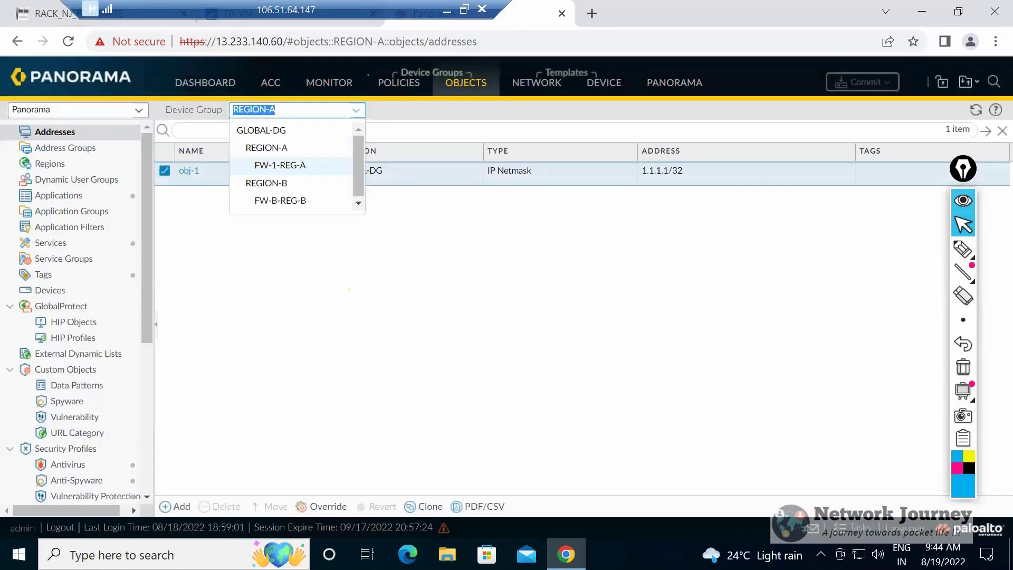
left_click(327, 167)
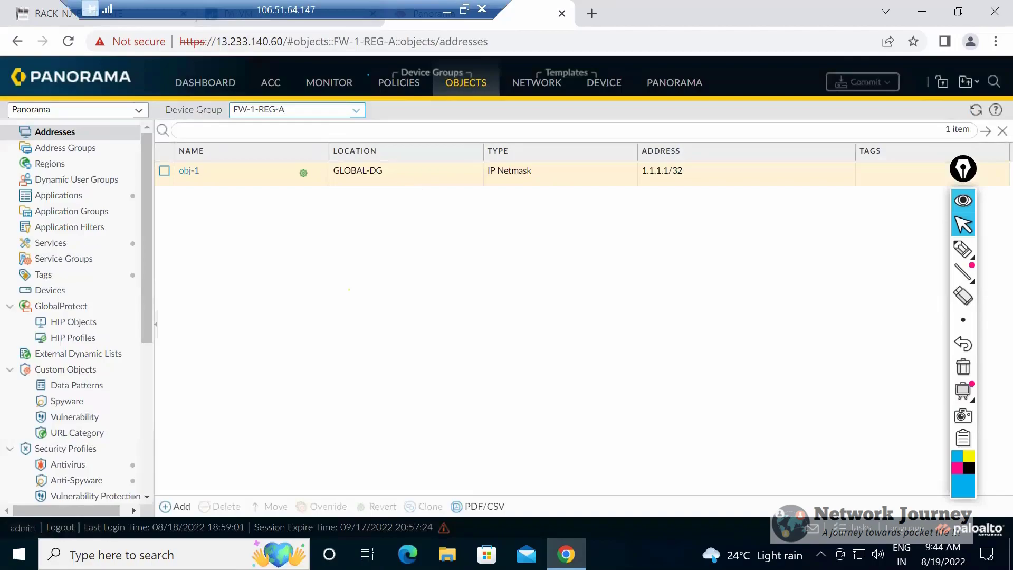
left_click(296, 110)
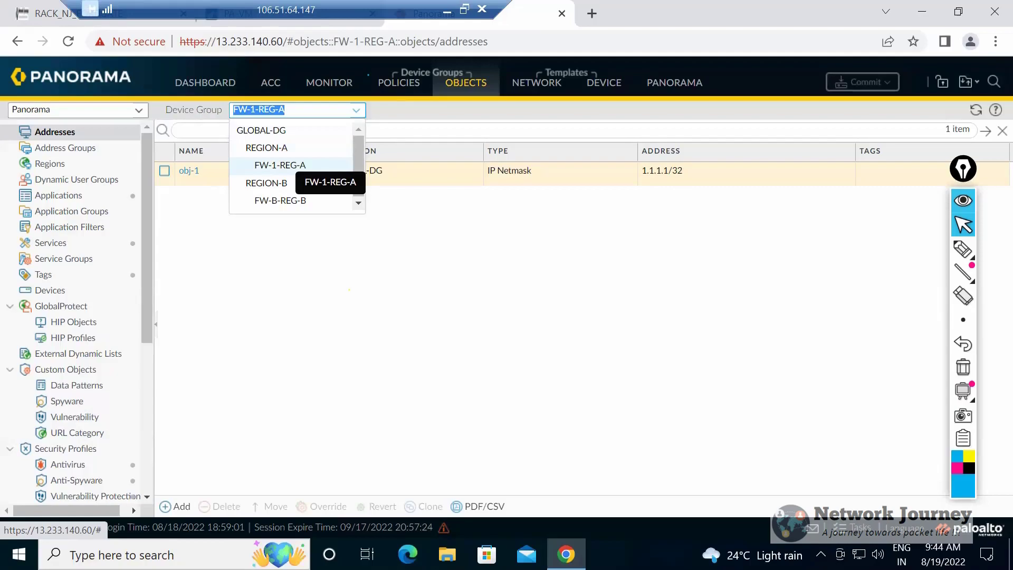
left_click(265, 183)
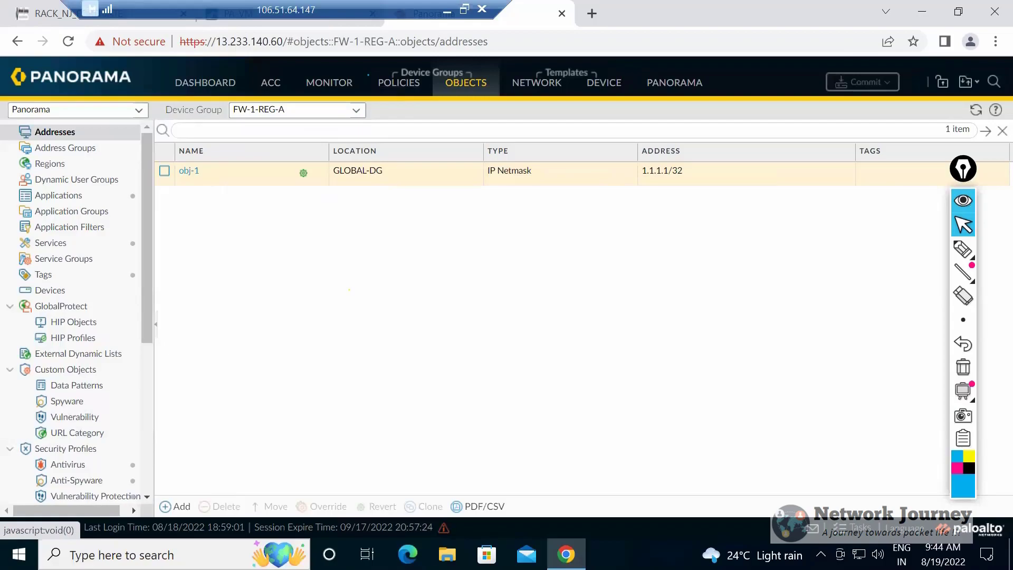
left_click(399, 83)
left_click(466, 83)
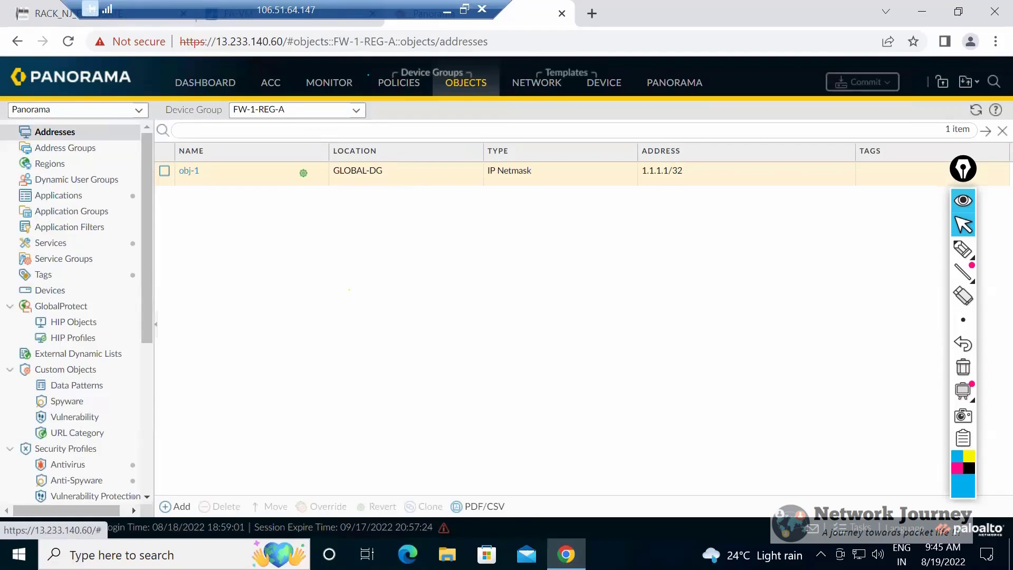
left_click(356, 110)
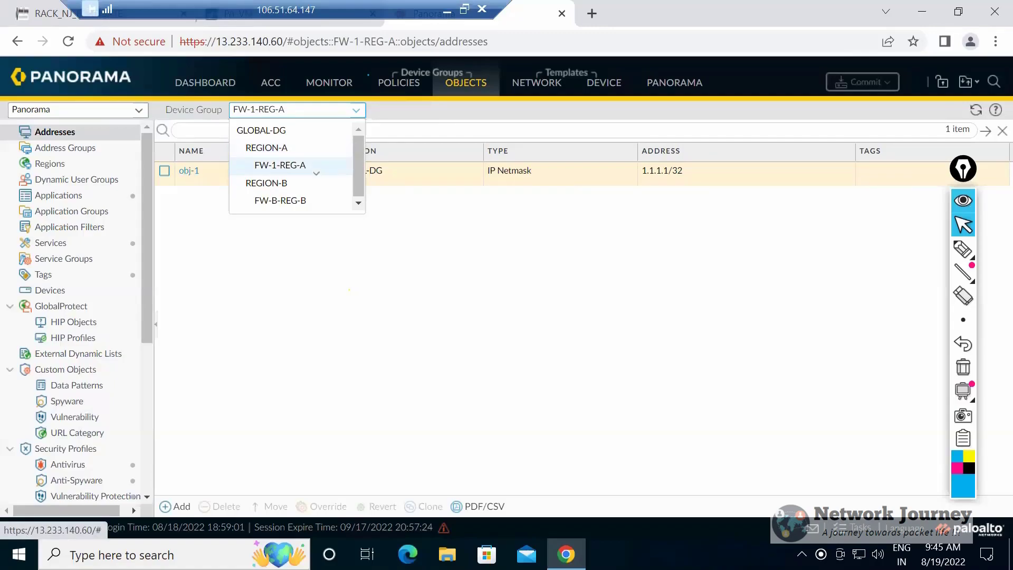
left_click(315, 170)
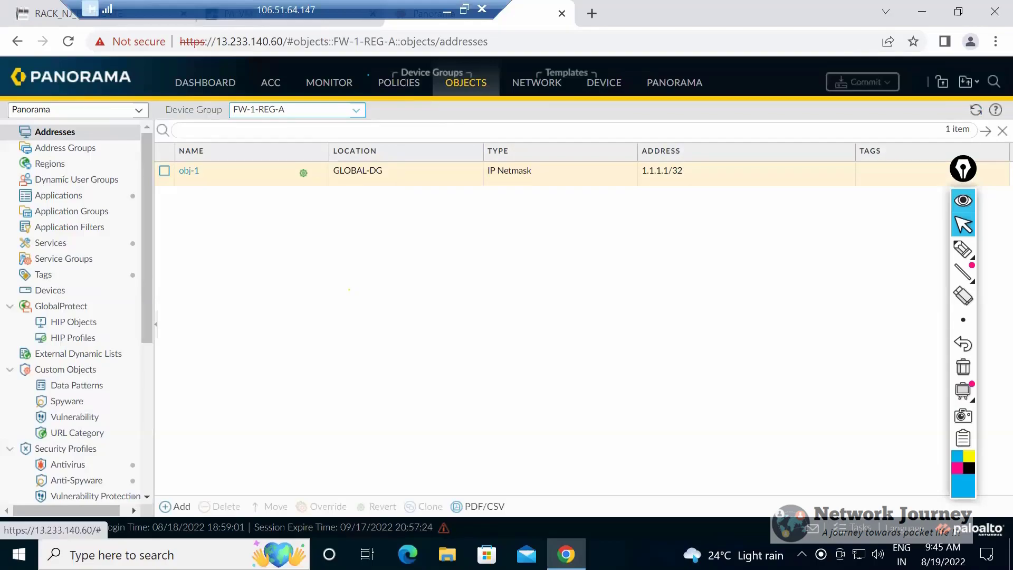
mouse_move(304, 174)
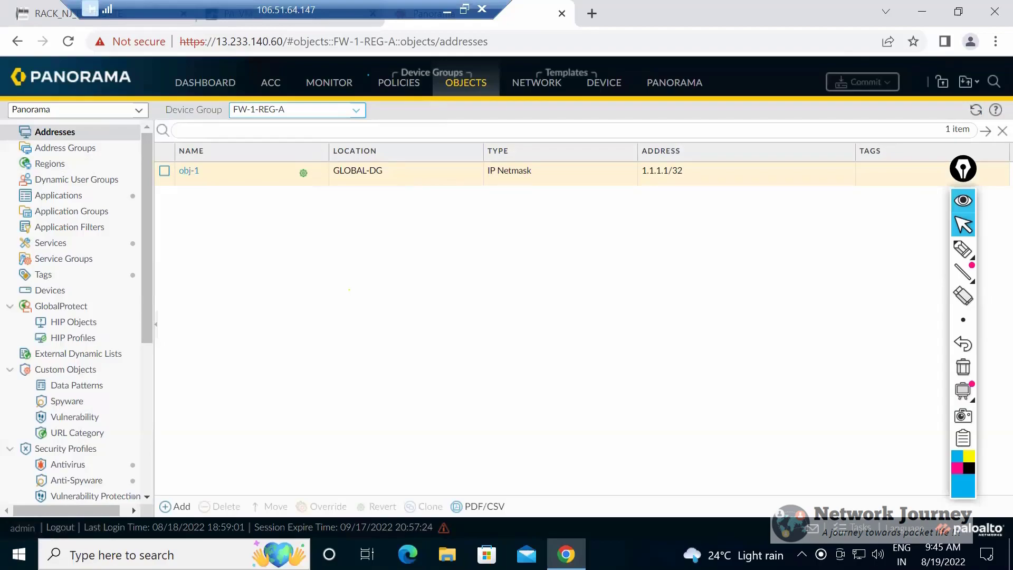
Return to GLOBAL-DG, review the destinations available for moving obj-1, and close the move settings without applying them.
left_click(356, 111)
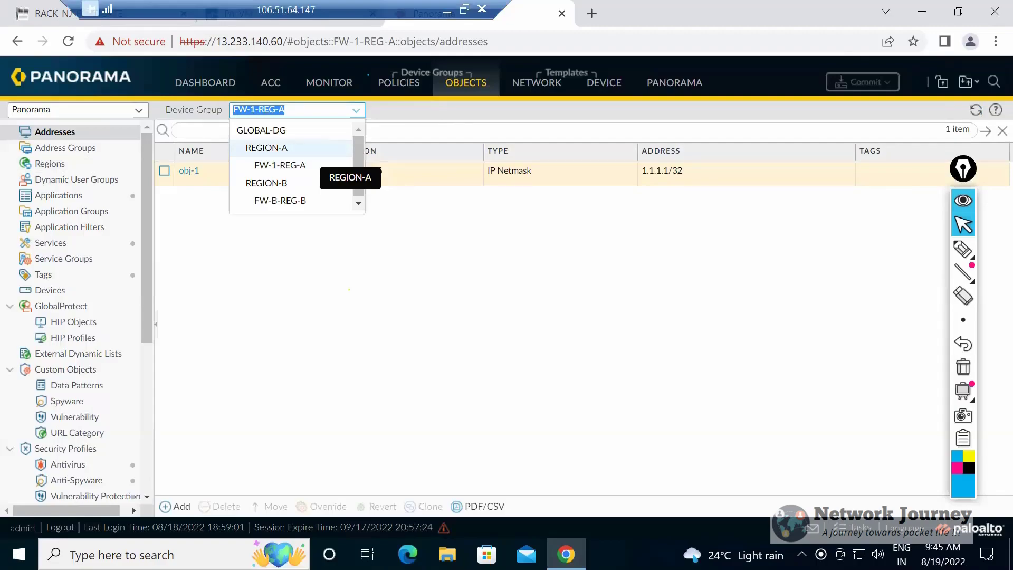
left_click(311, 130)
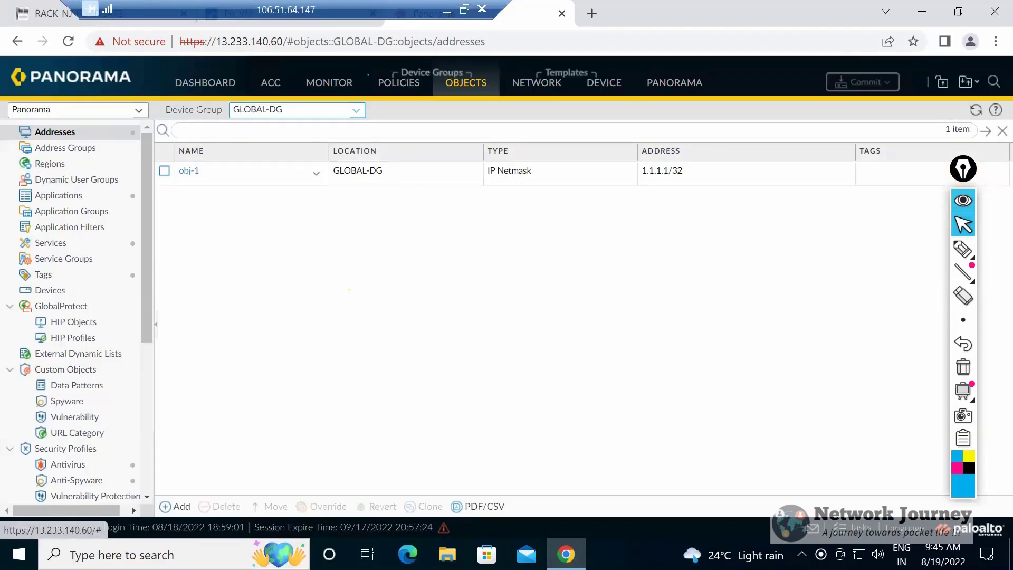
left_click(165, 171)
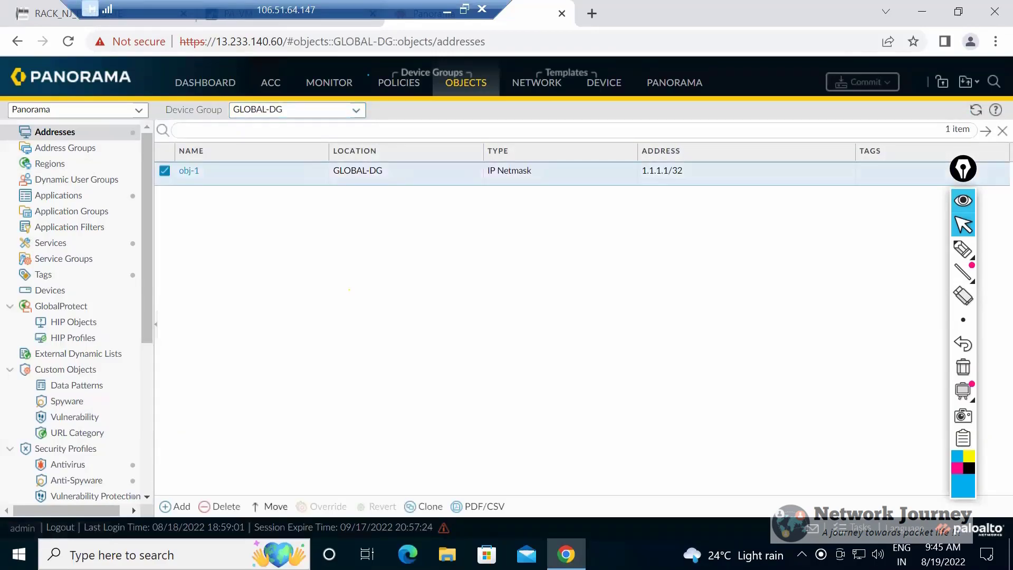
left_click(270, 506)
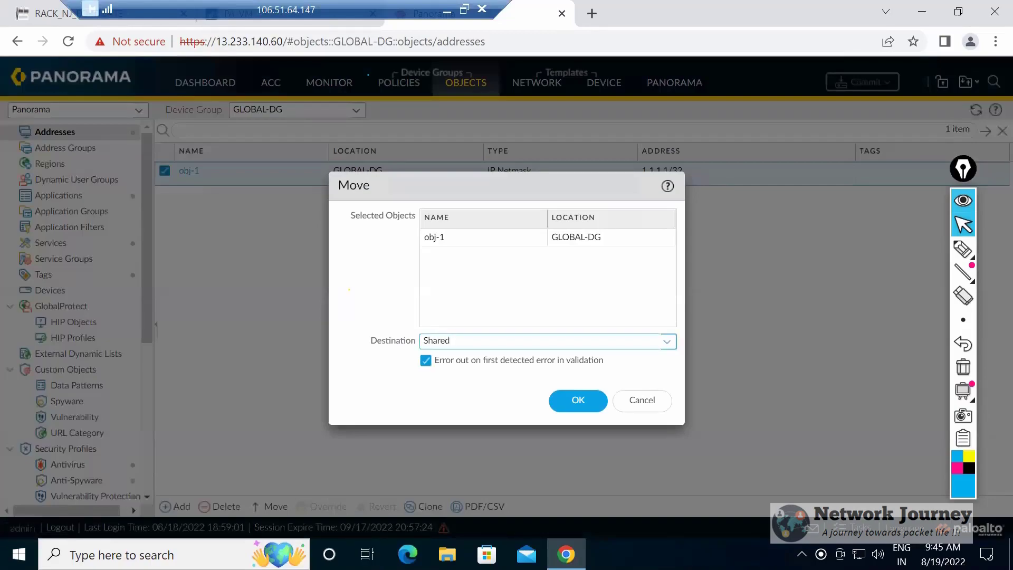
left_click(667, 341)
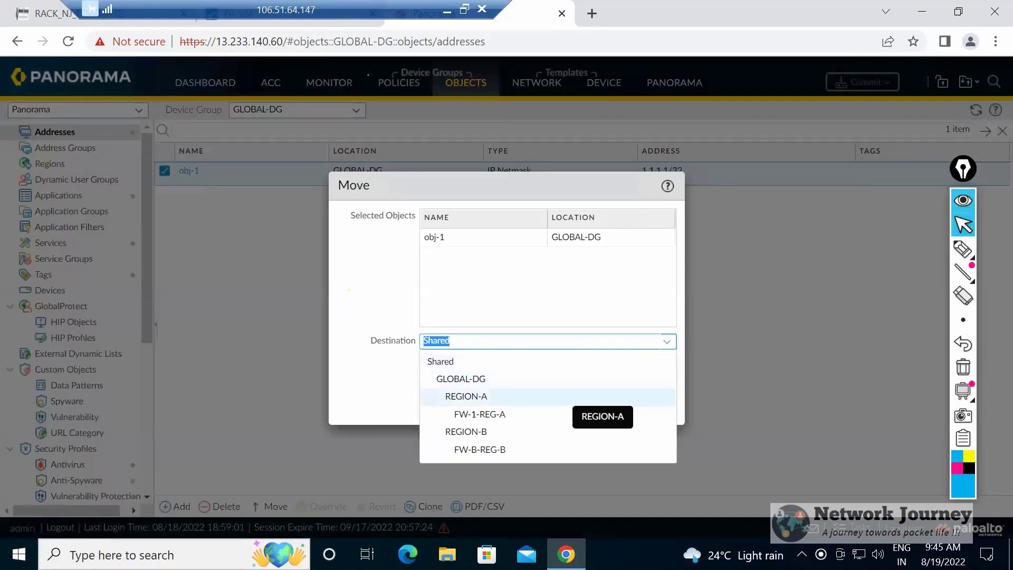
left_click(377, 400)
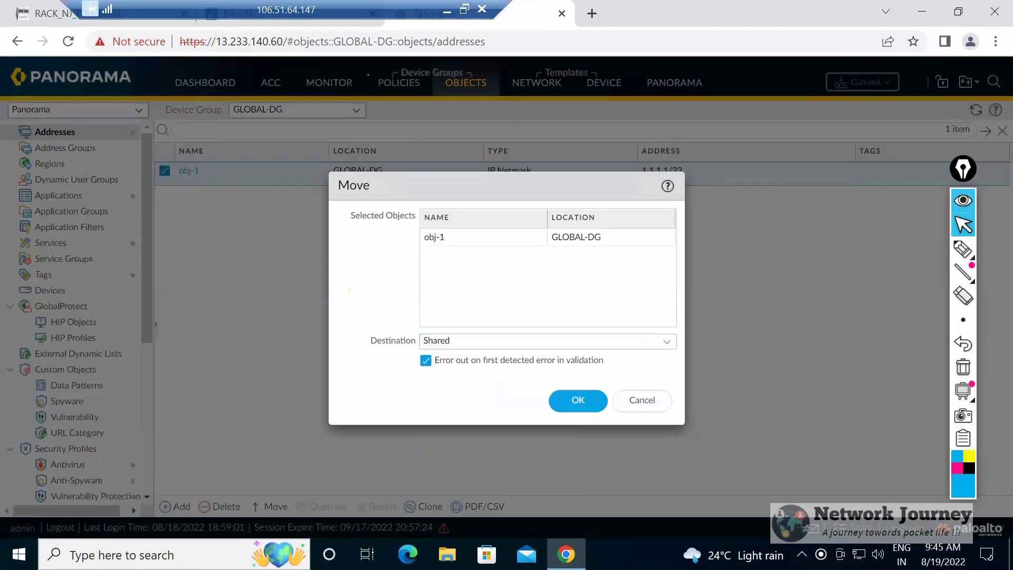
left_click(642, 400)
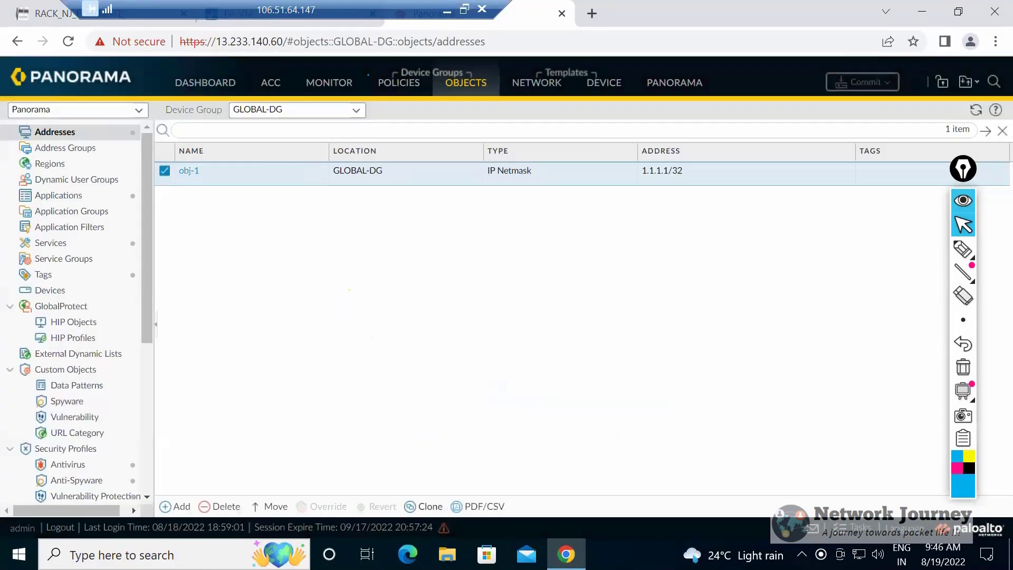
Review the destinations available for cloning obj-1 from GLOBAL-DG, keep GLOBAL-DG selected, and close the clone settings without applying them.
left_click(424, 506)
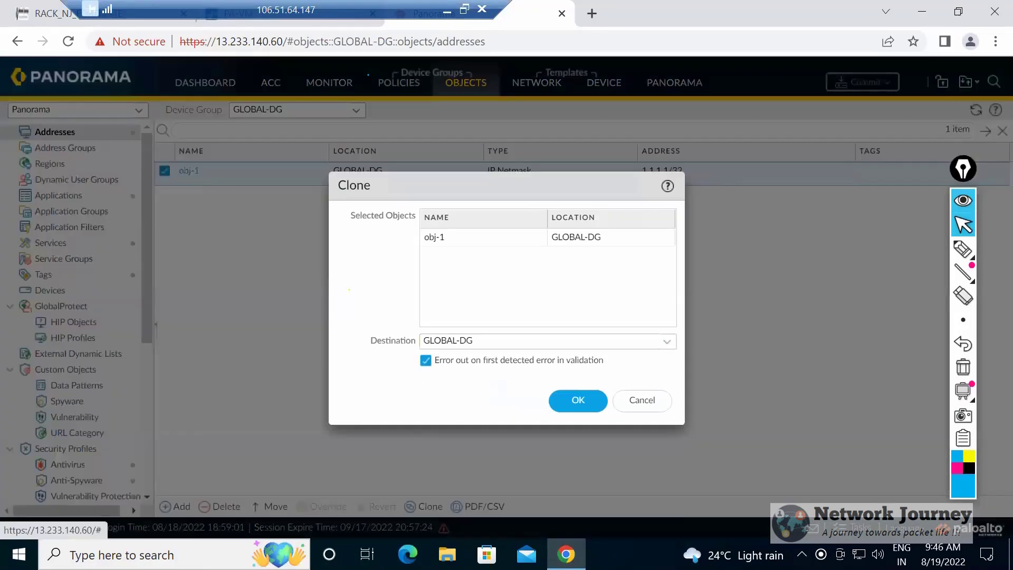
left_click(536, 341)
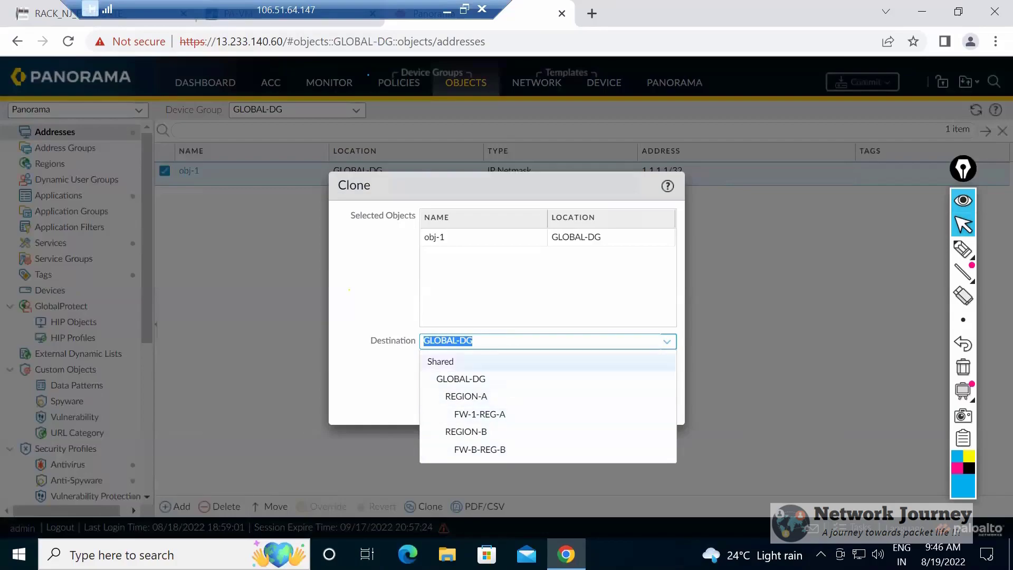
left_click(475, 378)
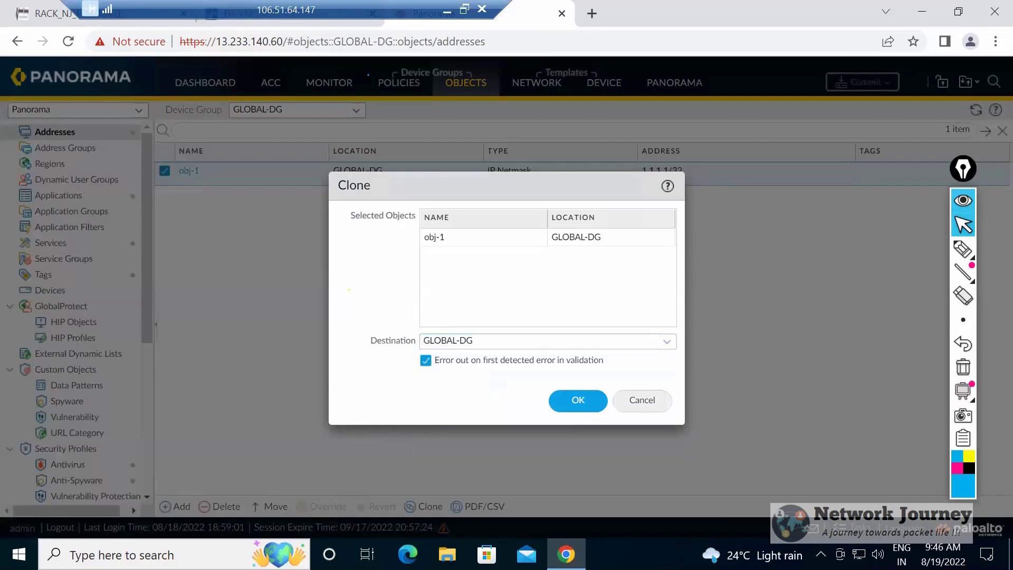
left_click(641, 400)
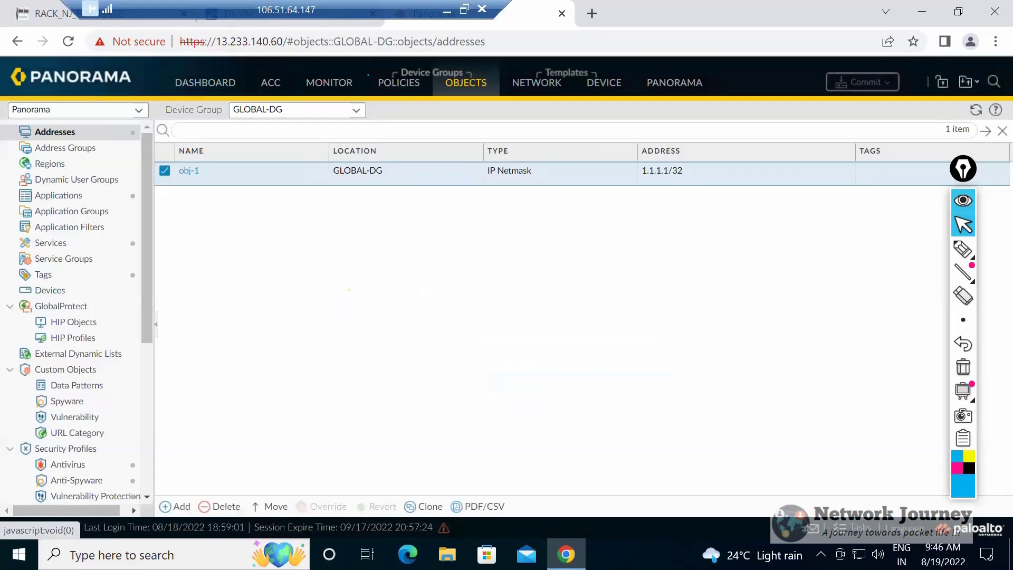
Display the security pre-rules for the Shared device group and examine the device group hierarchy available for policies.
left_click(368, 75)
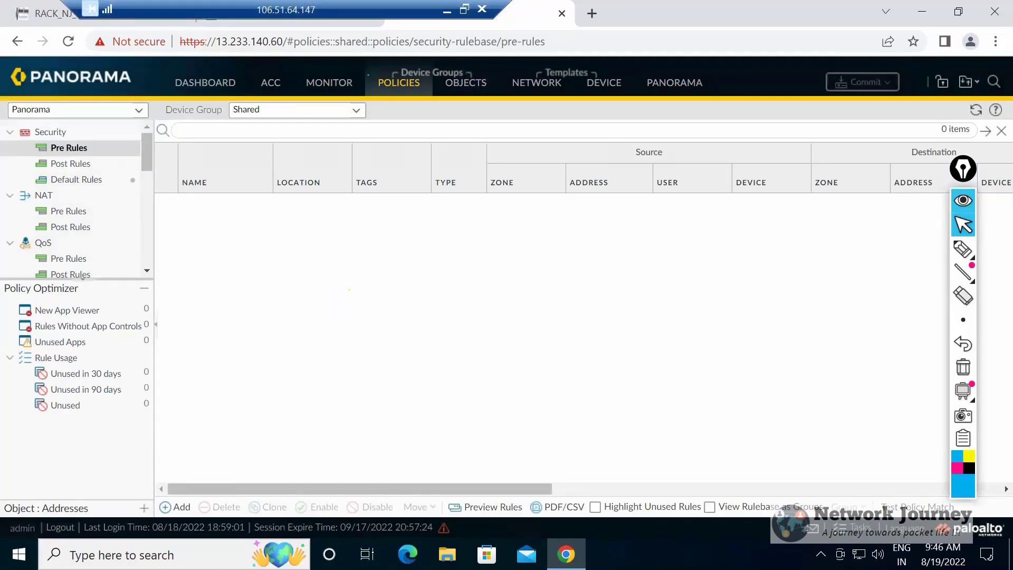
left_click(356, 110)
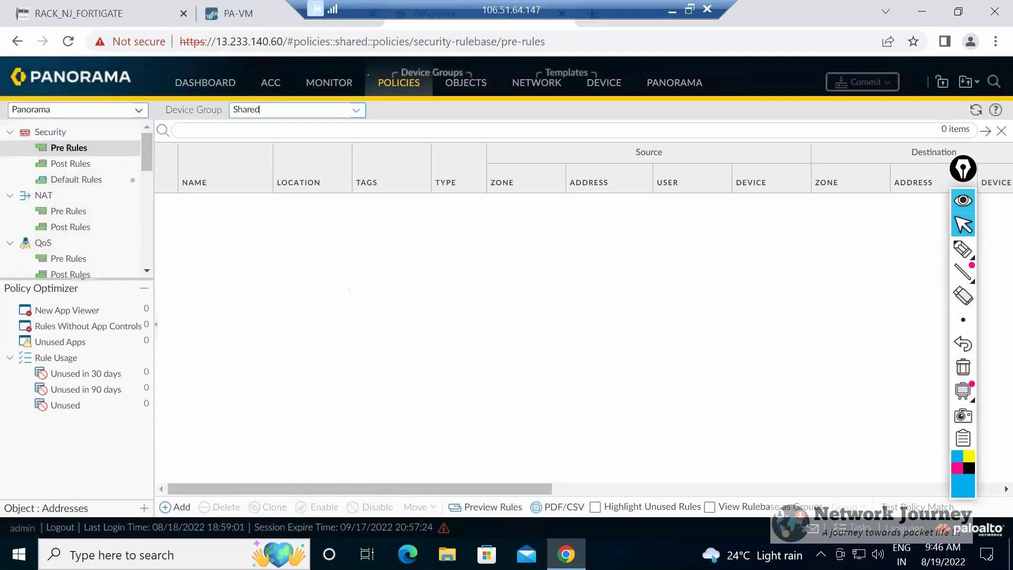
left_click(356, 110)
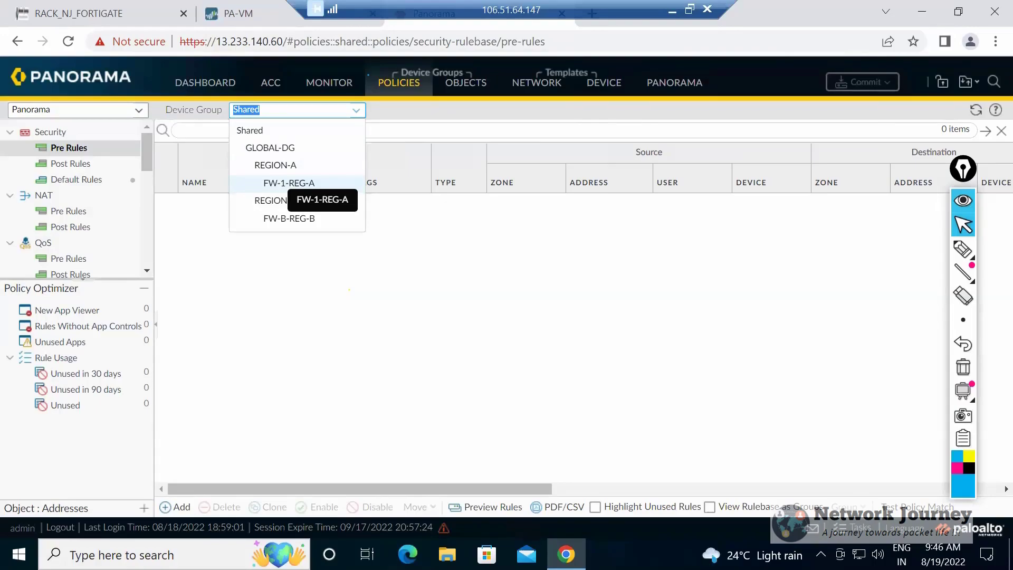
left_click(248, 14)
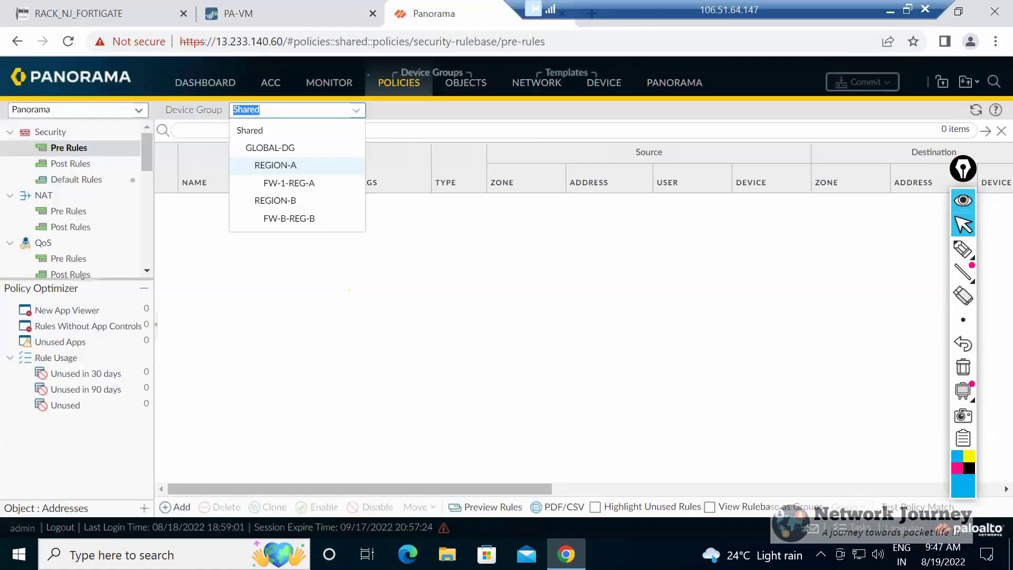
Display the network interfaces of template TMP-APAC and review the available templates and template stacks.
left_click(537, 83)
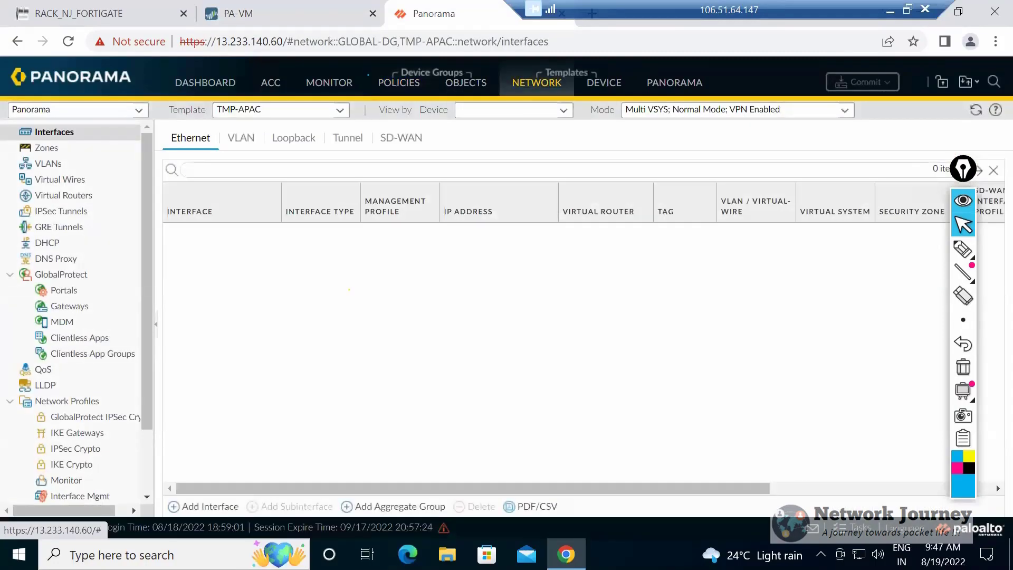
left_click(340, 111)
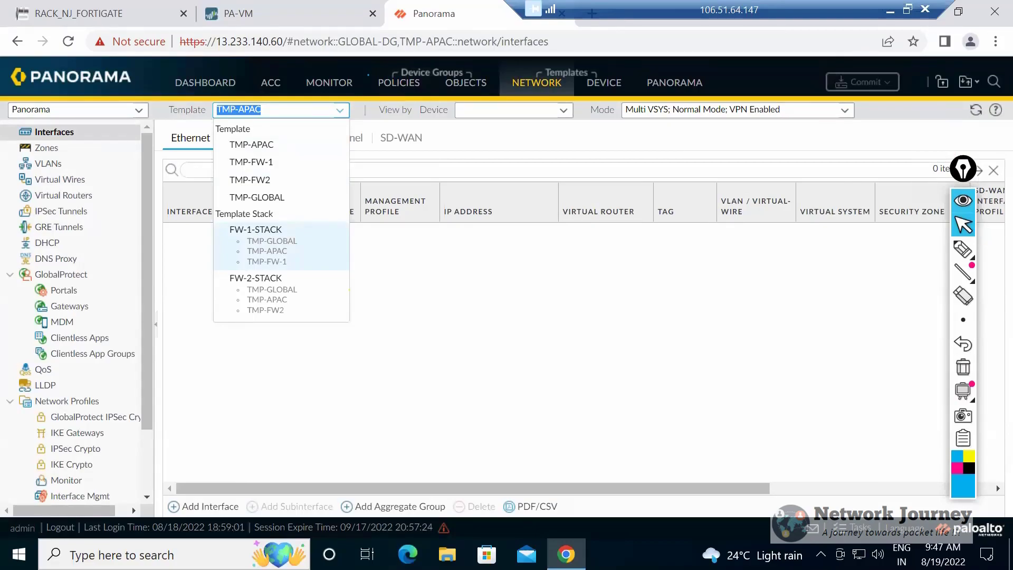
left_click(251, 145)
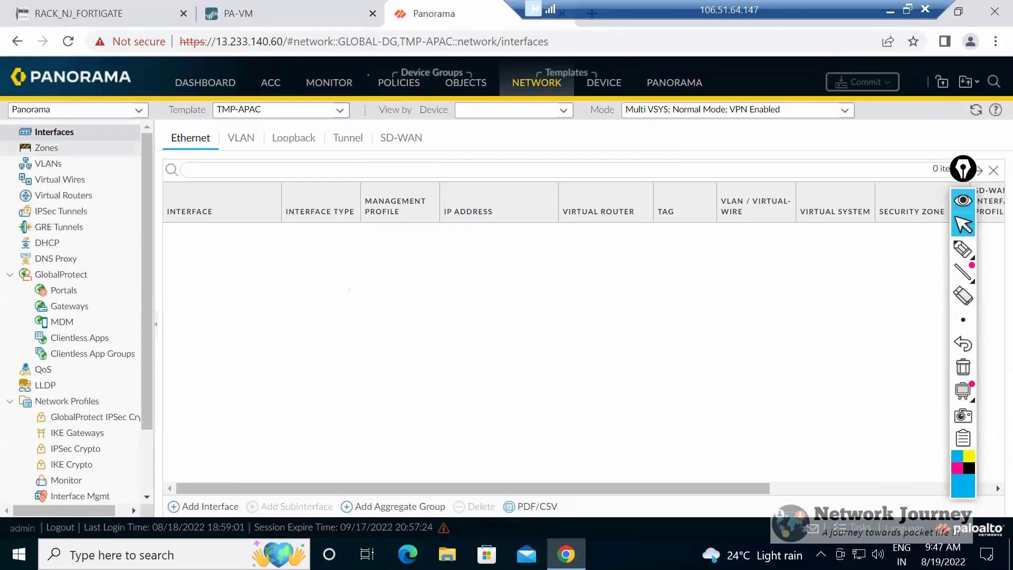
Create a zone named UNTRUST of type Tap in template TMP-FW-1.
left_click(47, 148)
left_click(339, 110)
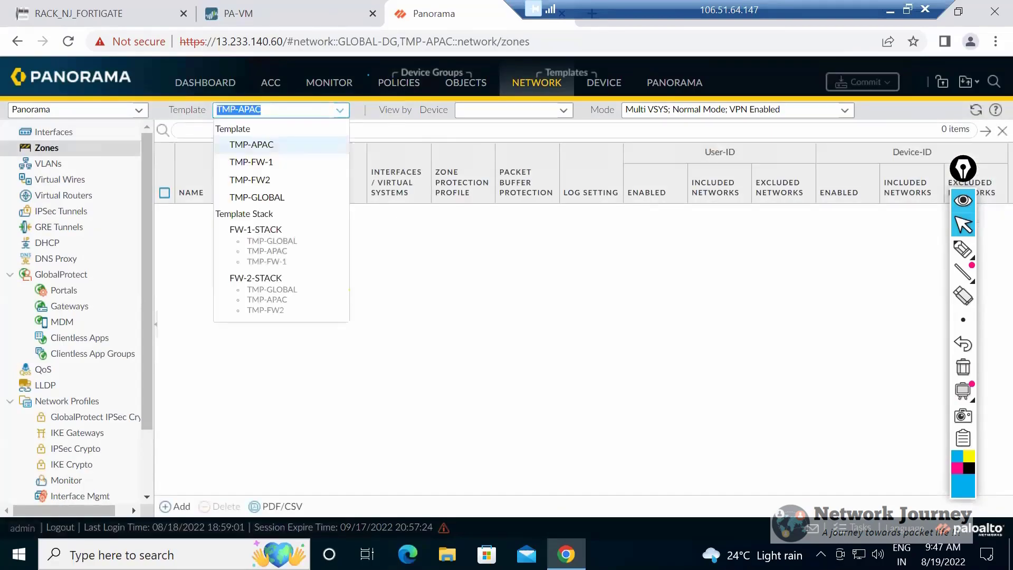
left_click(251, 162)
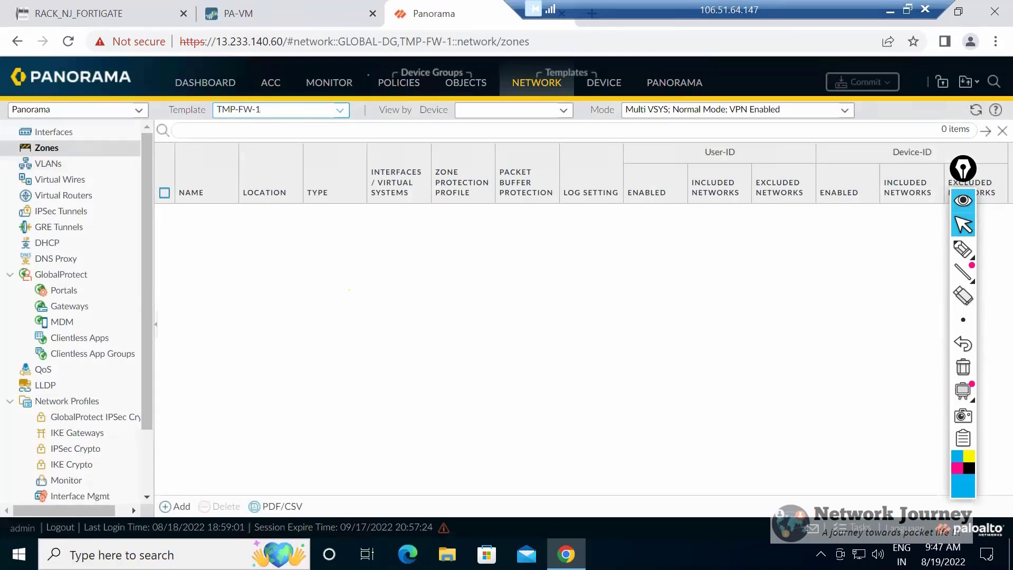
left_click(175, 505)
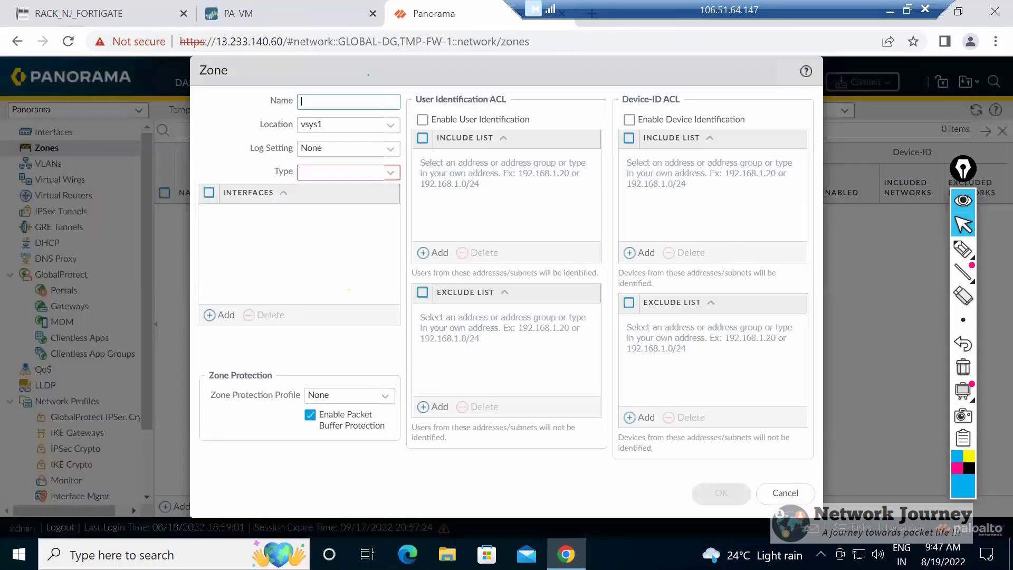
type("UNTRUST")
left_click(355, 173)
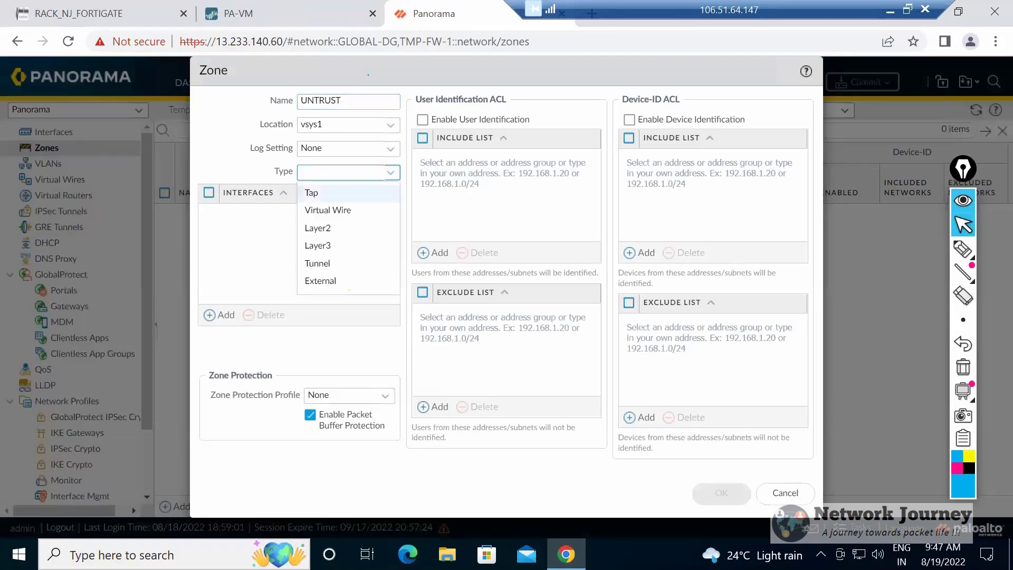
left_click(337, 193)
left_click(721, 493)
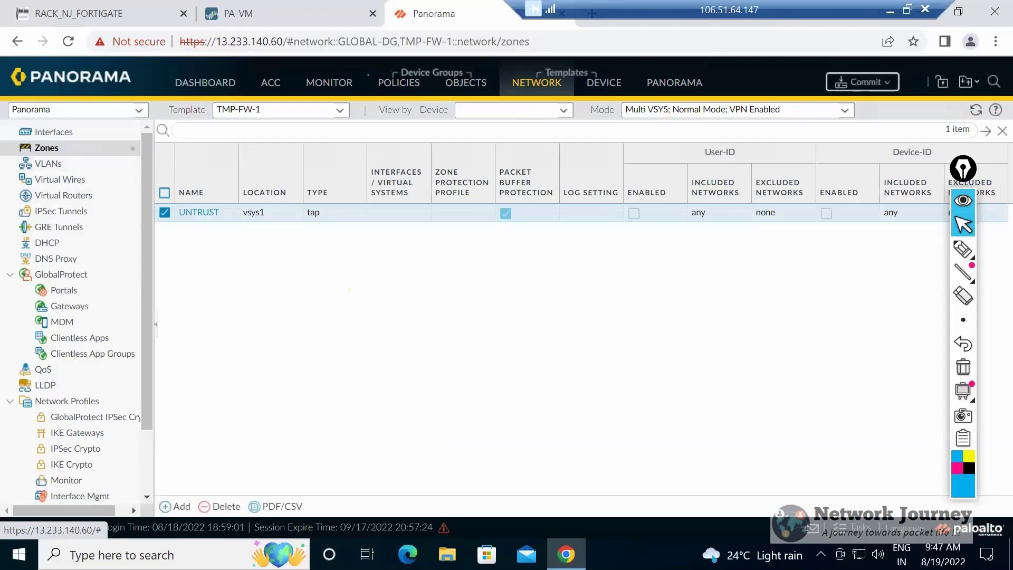
Create a zone named UNTRUST of type Layer2 in template TMP-APAC.
left_click(339, 111)
key("Up")
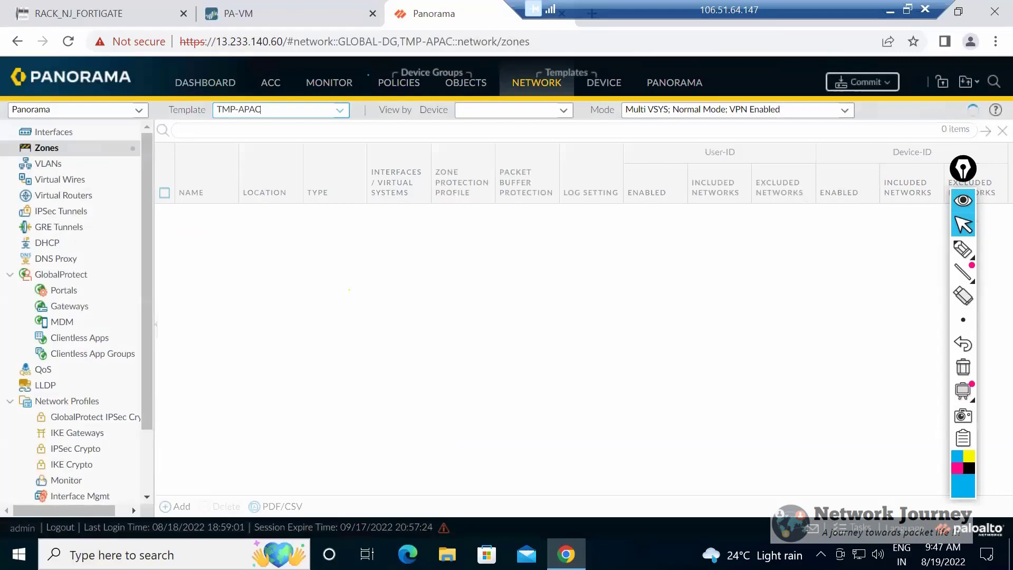
type("UNTRUST")
key("BackSpace")
key("BackSpace")
key("BackSpace")
key("BackSpace")
key("BackSpace")
key("BackSpace")
key("BackSpace")
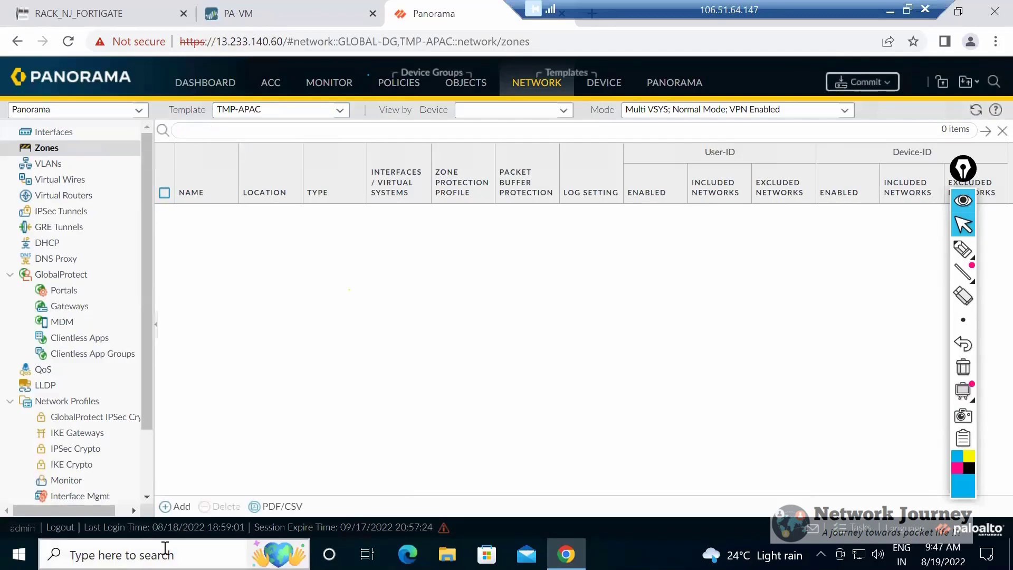
key("Return")
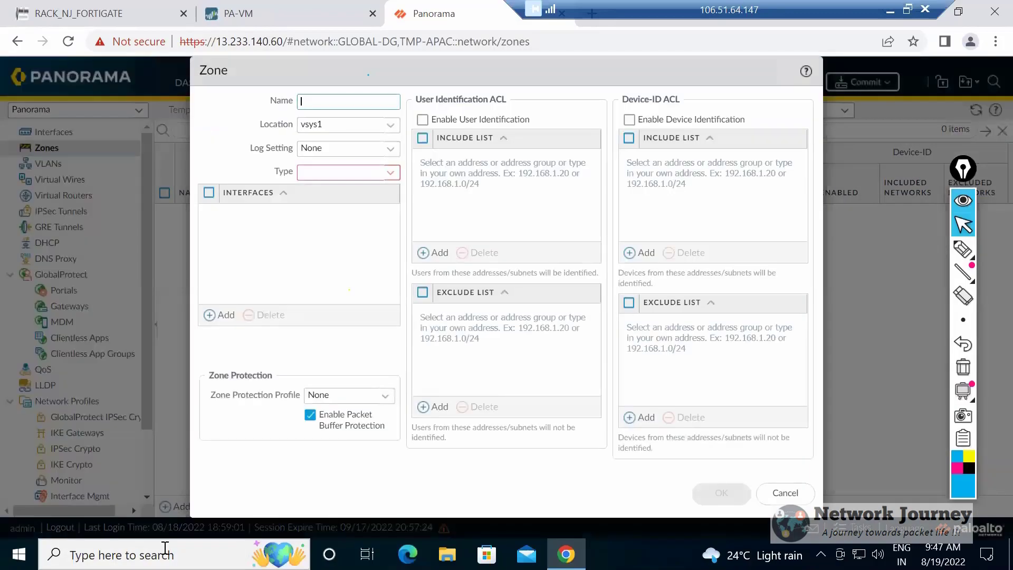
type("UNTRUST")
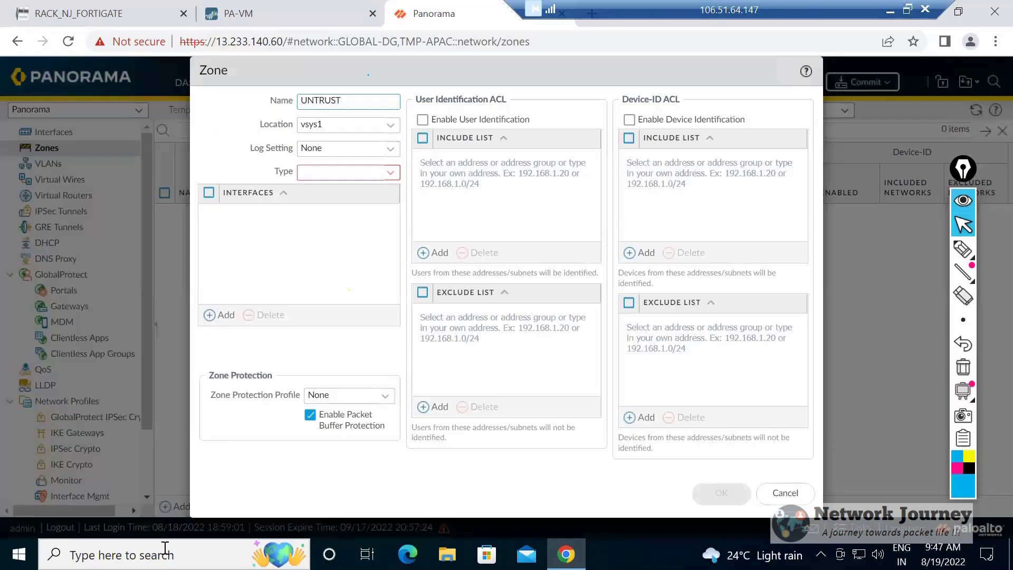
left_click(348, 172)
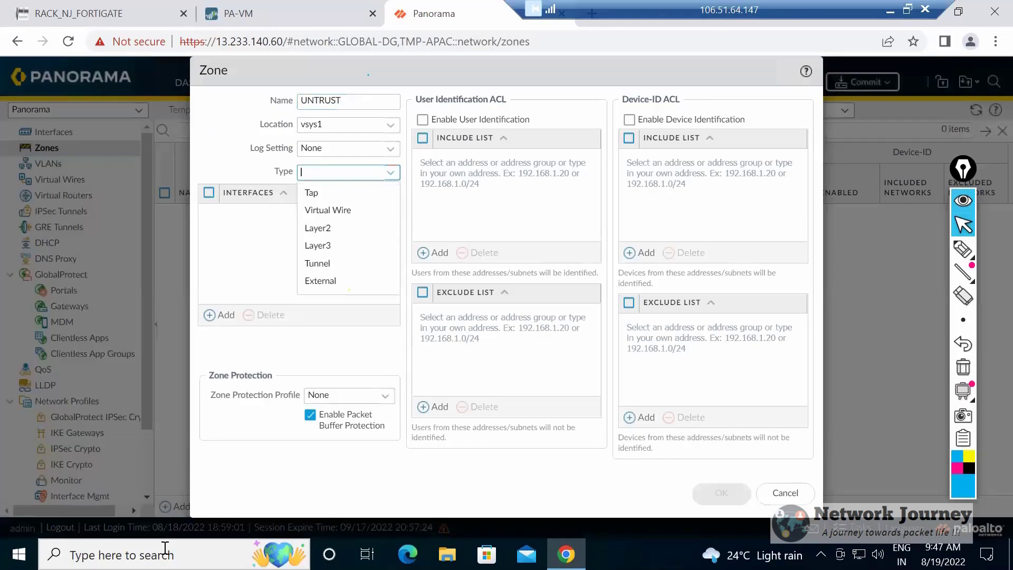
left_click(318, 227)
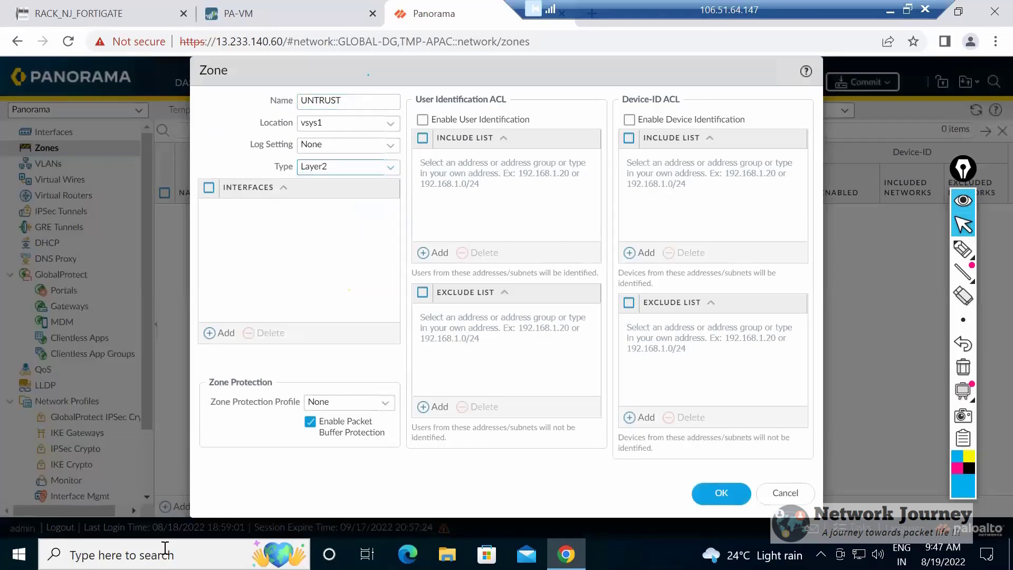
left_click(721, 493)
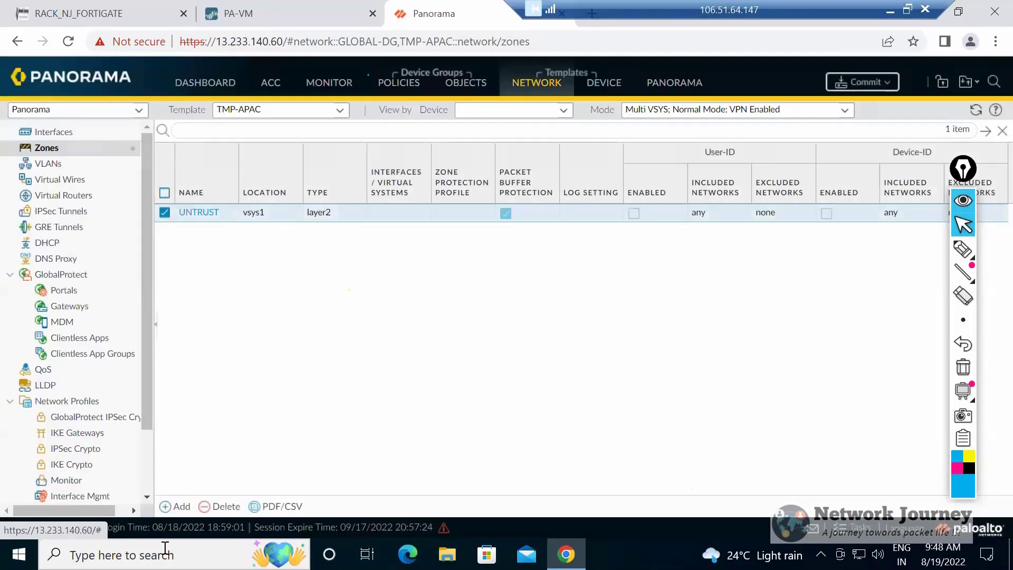
Create a zone named UNTRUST of type Layer3 in template TMP-GLOBAL.
left_click(339, 110)
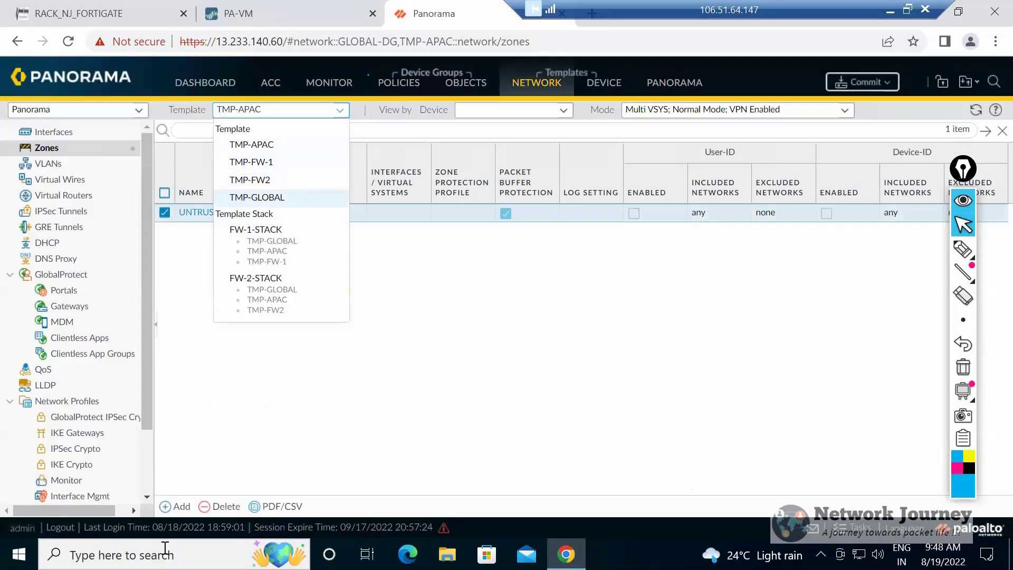
left_click(257, 196)
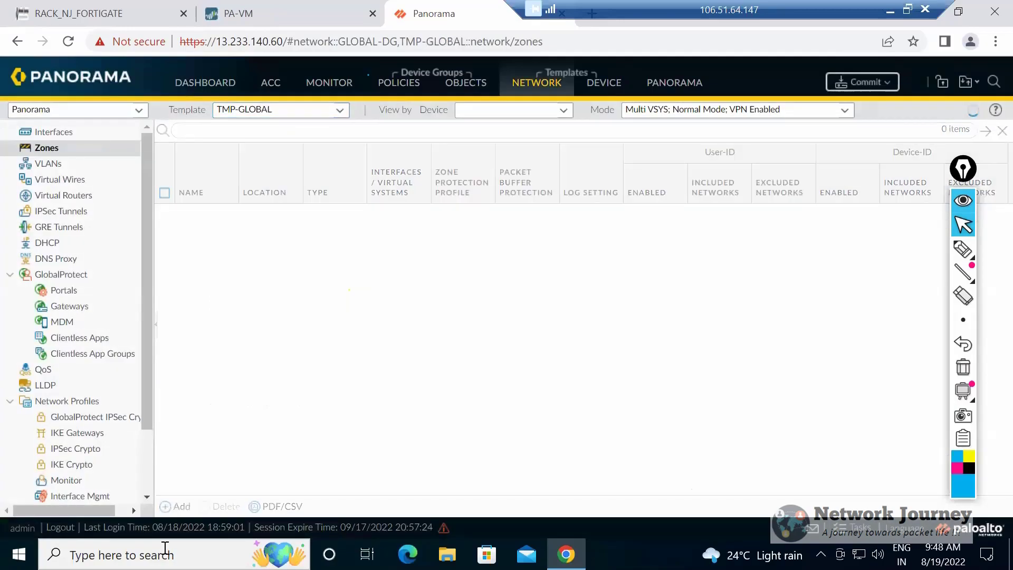
left_click(175, 506)
type("UNTUST")
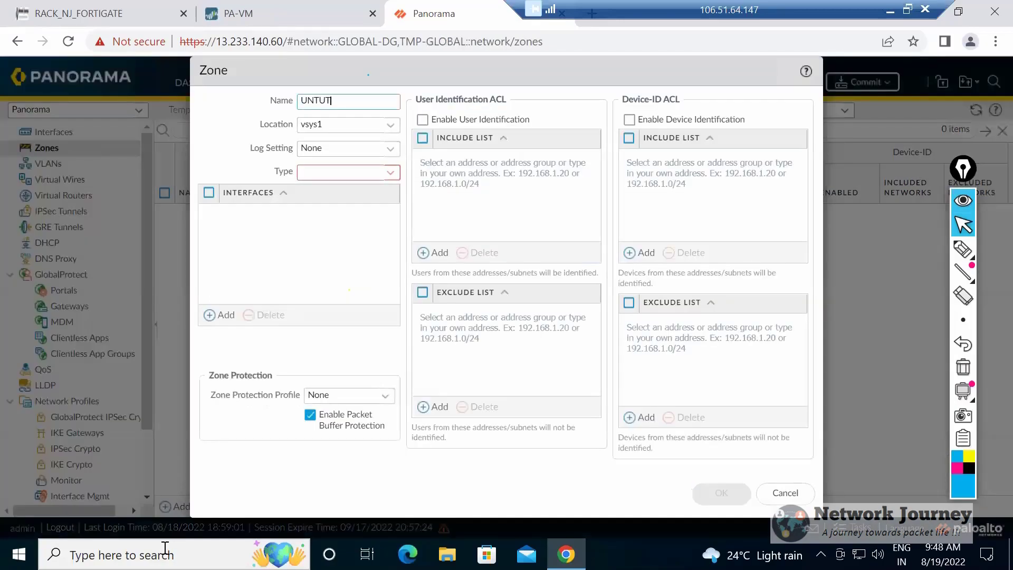
key("BackSpace")
key("BackSpace")
key("BackSpace")
type("RUST")
key("Tab")
key("Tab")
key("Tab")
key("Down")
key("Down")
key("Down")
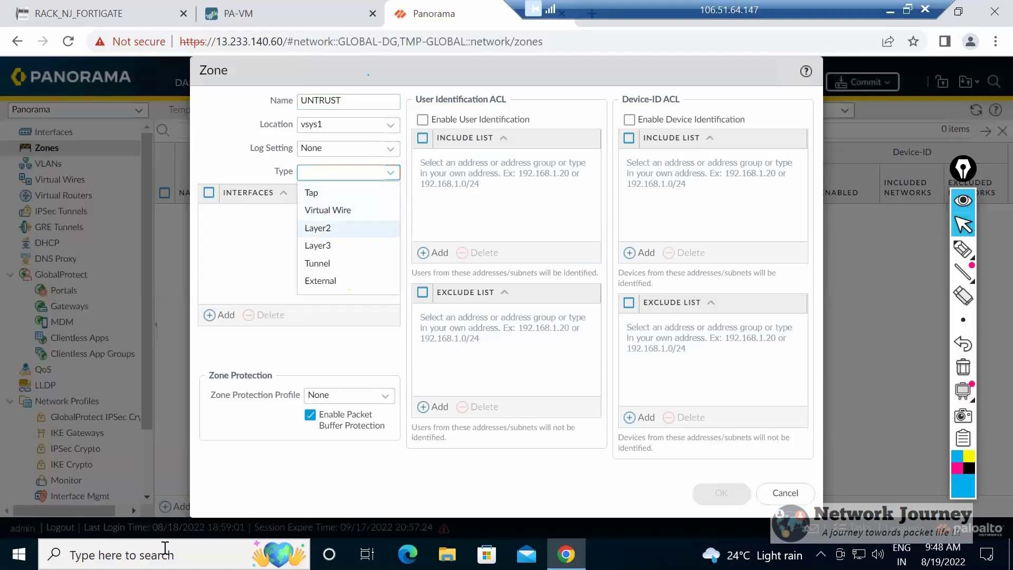
key("Down")
key("Return")
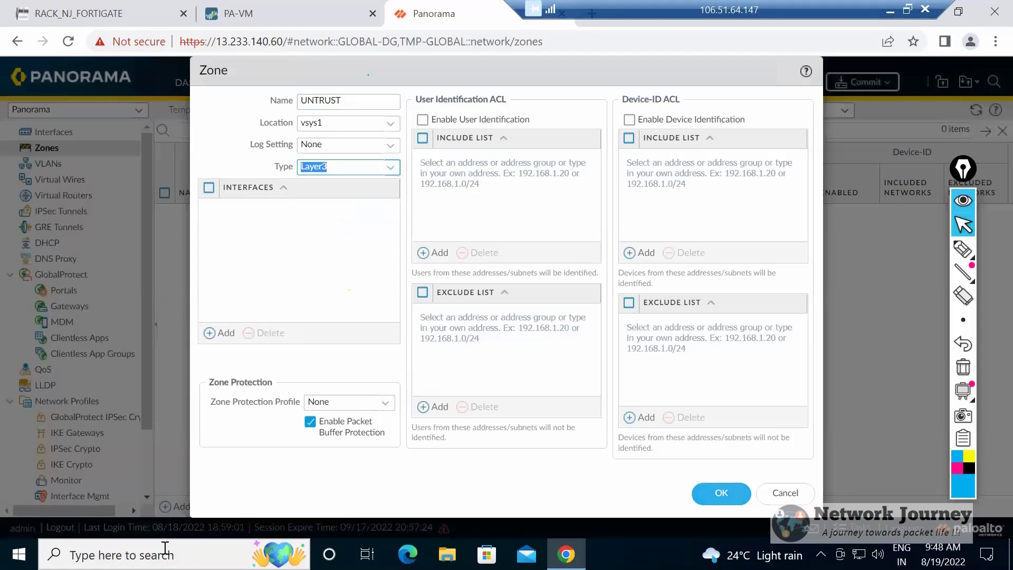
key("Return")
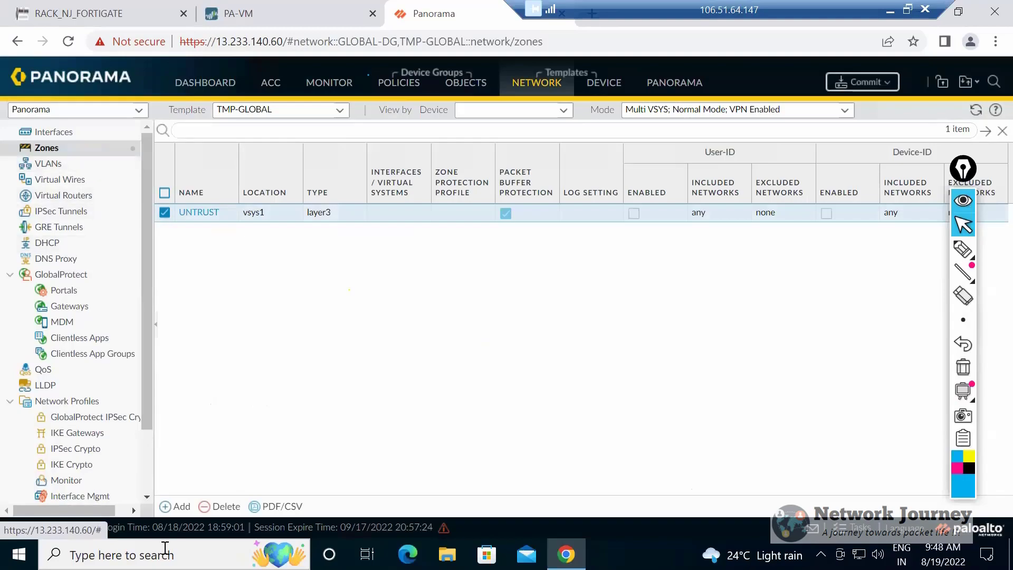
Display the zones of template stack FW-1-STACK and check which template supplies the UNTRUST zone.
left_click(339, 111)
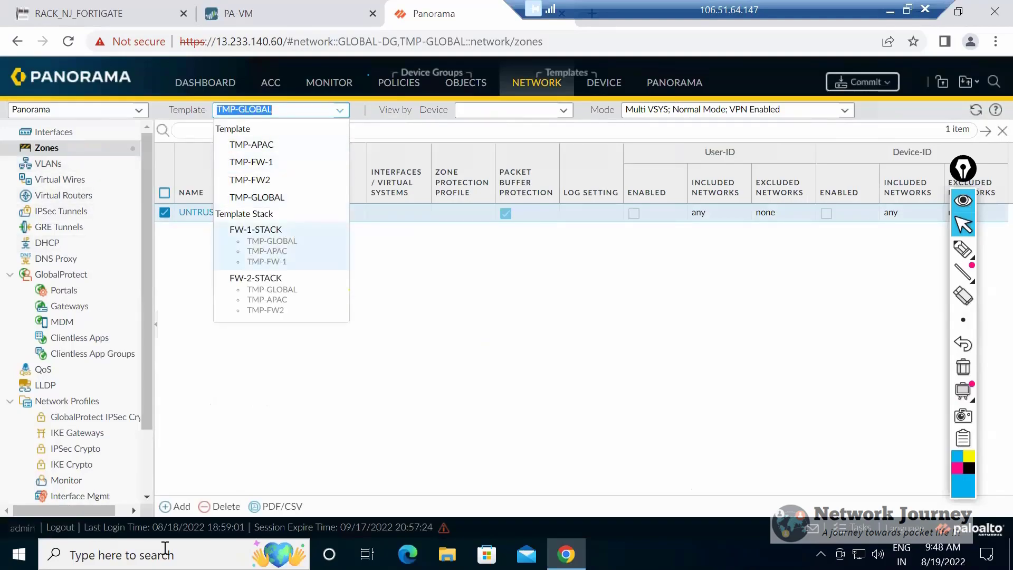
left_click(255, 230)
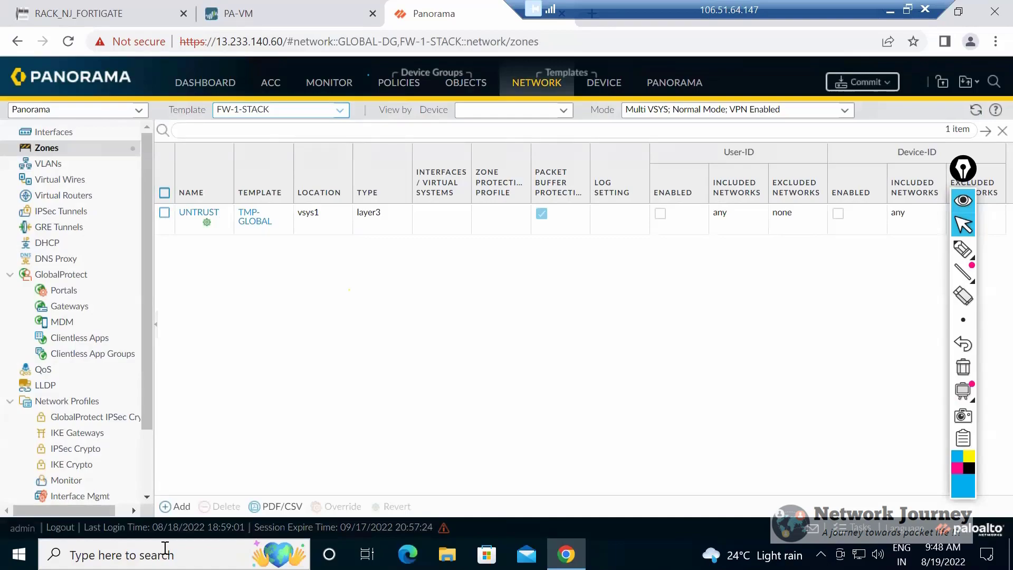
left_click(280, 110)
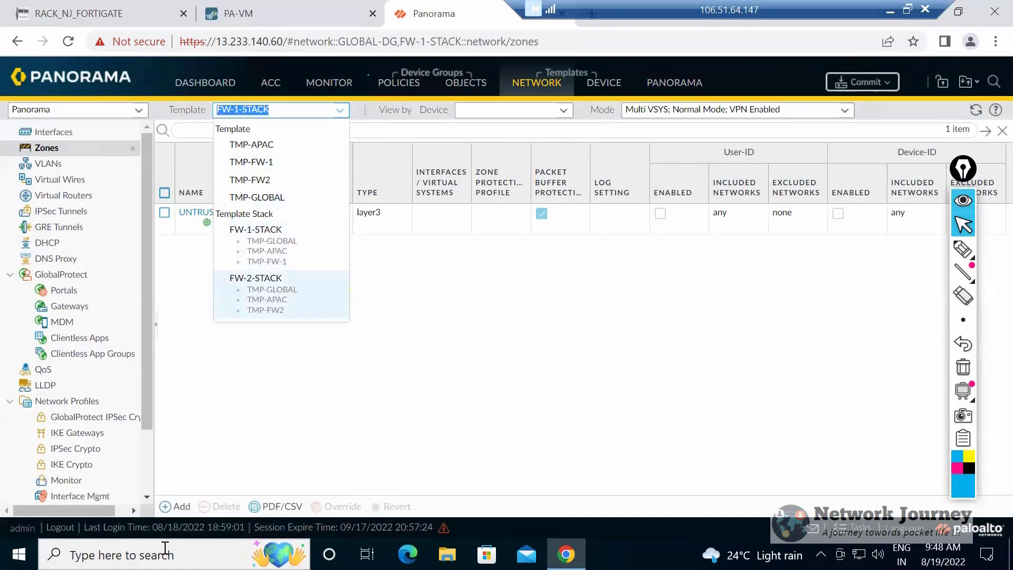
left_click(256, 230)
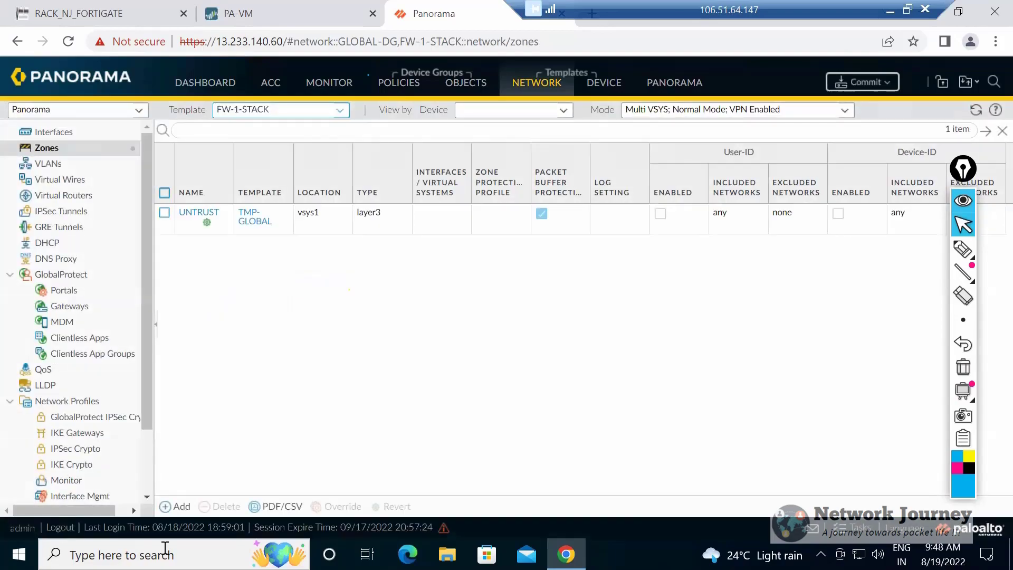
Compare the type of the UNTRUST zone across templates TMP-APAC, TMP-FW-1 and TMP-GLOBAL.
left_click(340, 109)
left_click(282, 145)
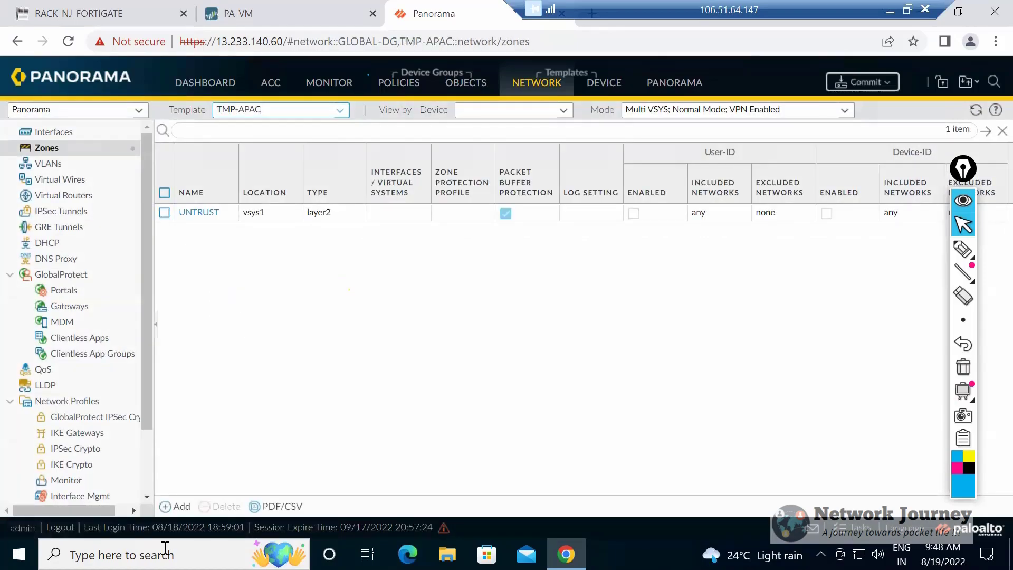
left_click(340, 110)
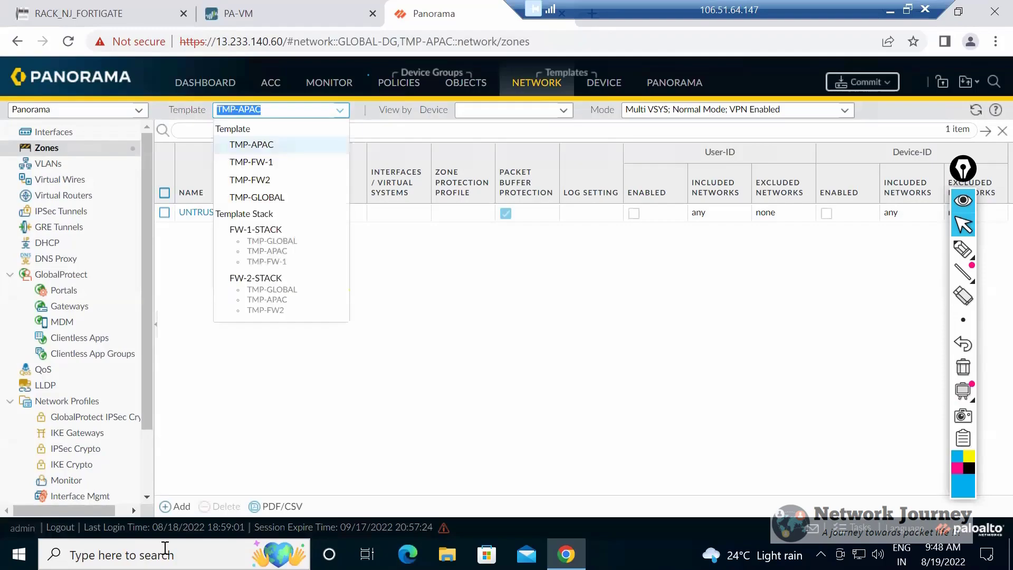
left_click(264, 162)
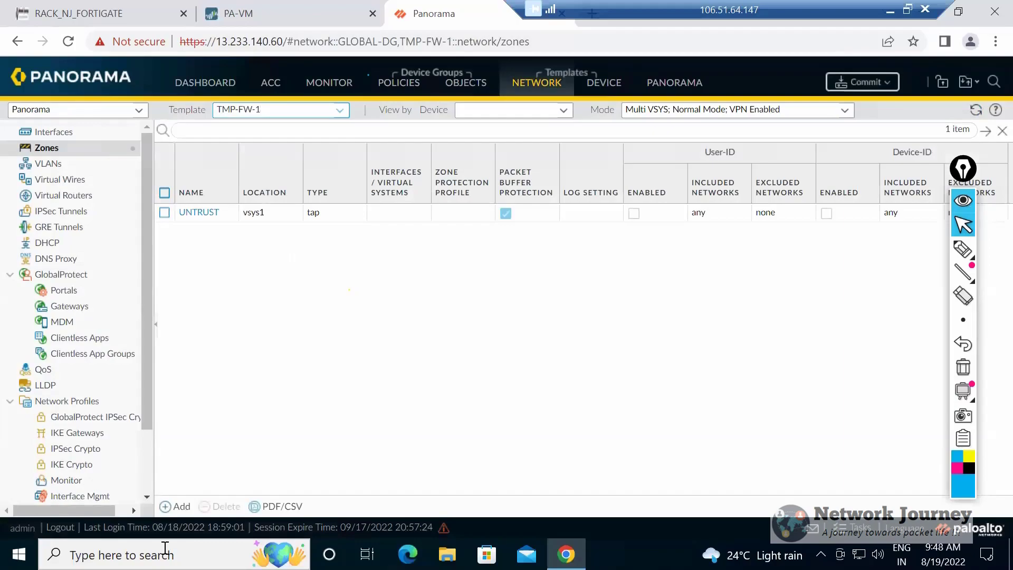
left_click(339, 109)
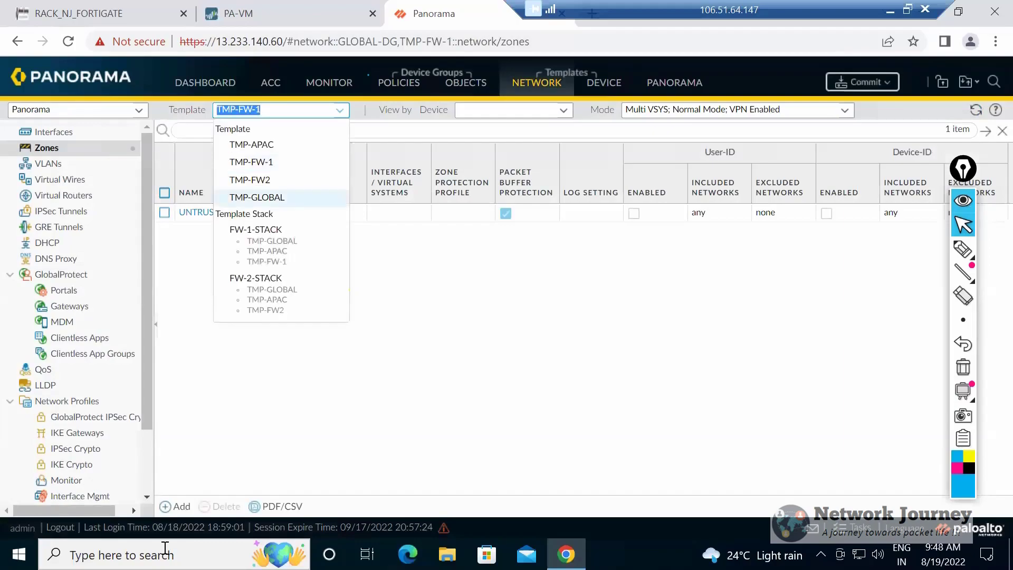
left_click(259, 198)
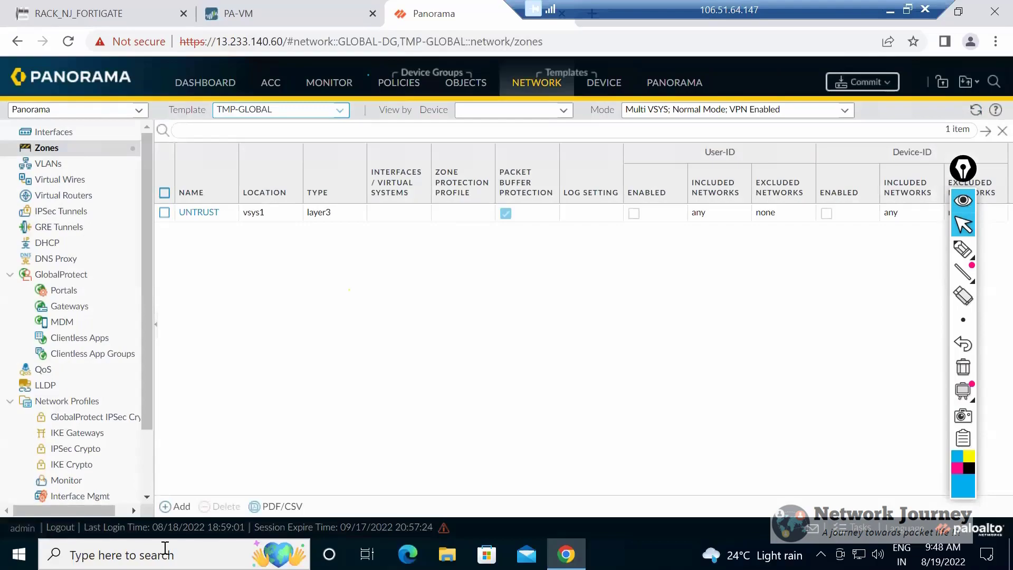
Return to the zones of template stack FW-1-STACK and examine the source template and inheritance marker of the UNTRUST zone.
left_click(340, 110)
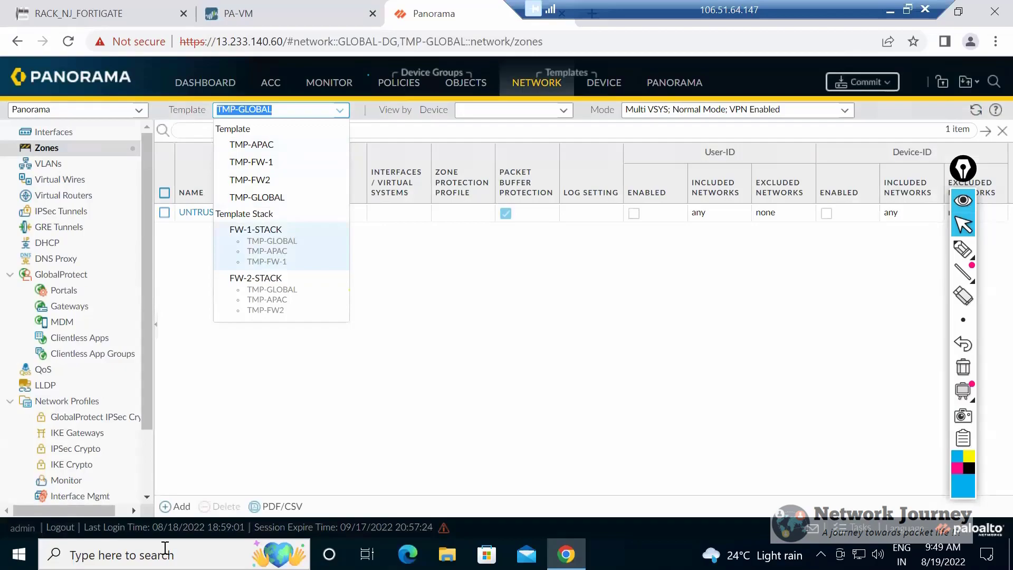
key("Return")
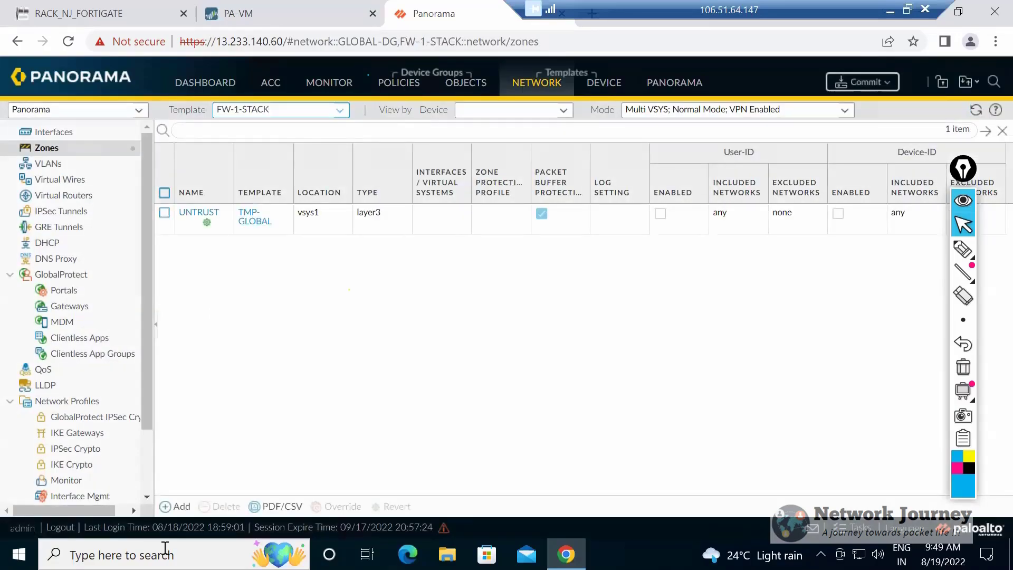
mouse_move(207, 223)
Delete the UNTRUST zone from template TMP-GLOBAL.
left_click(340, 110)
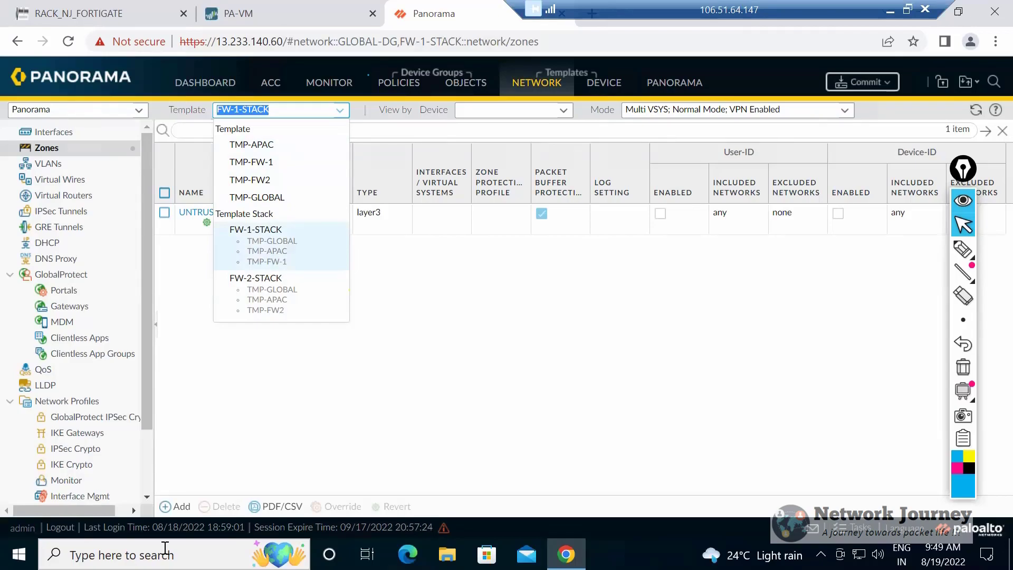
key("Return")
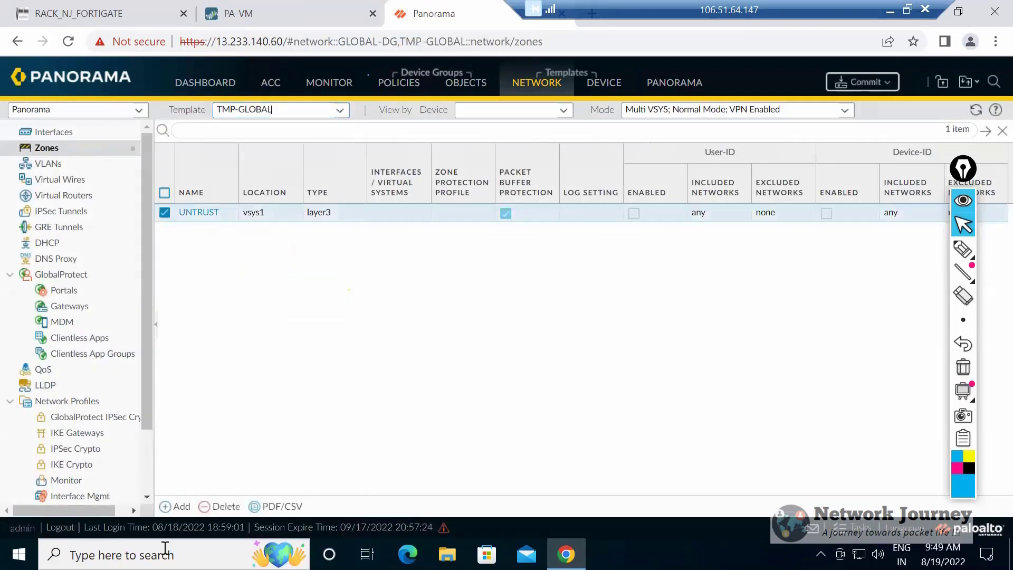
key("Delete")
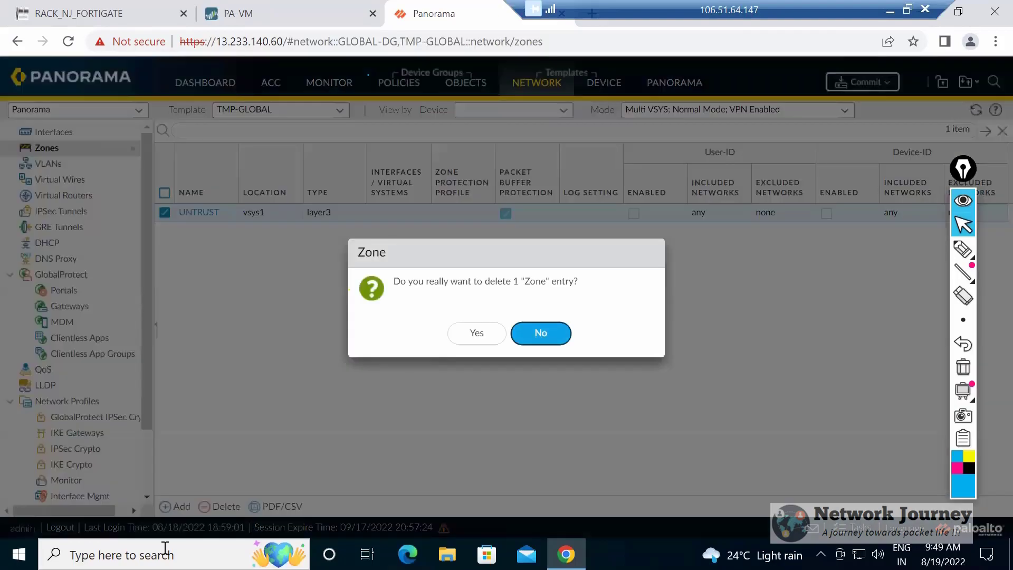
key("y")
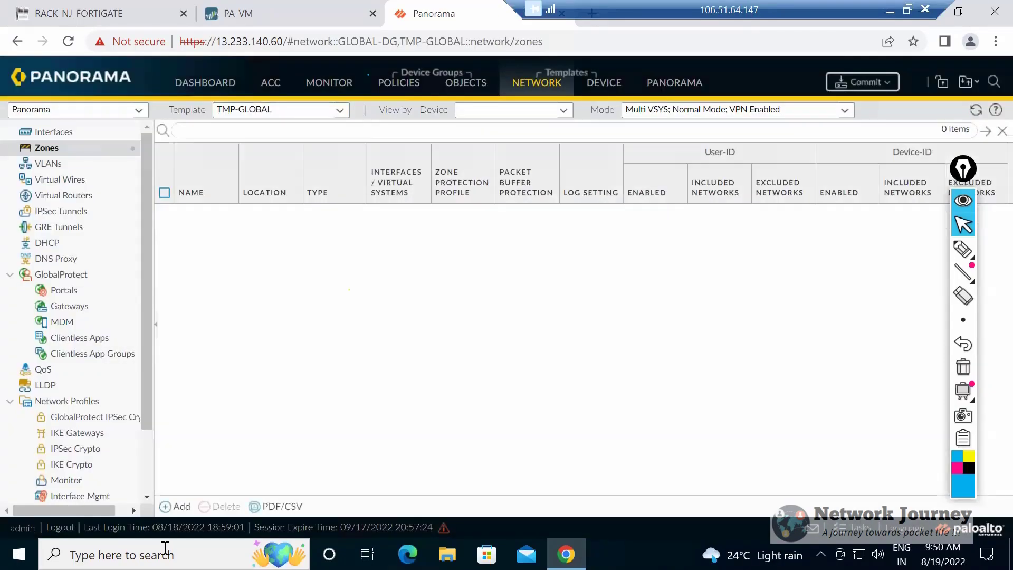
Check which template supplies the UNTRUST zone in FW-1-STACK and review the order of the stack's templates.
left_click(339, 110)
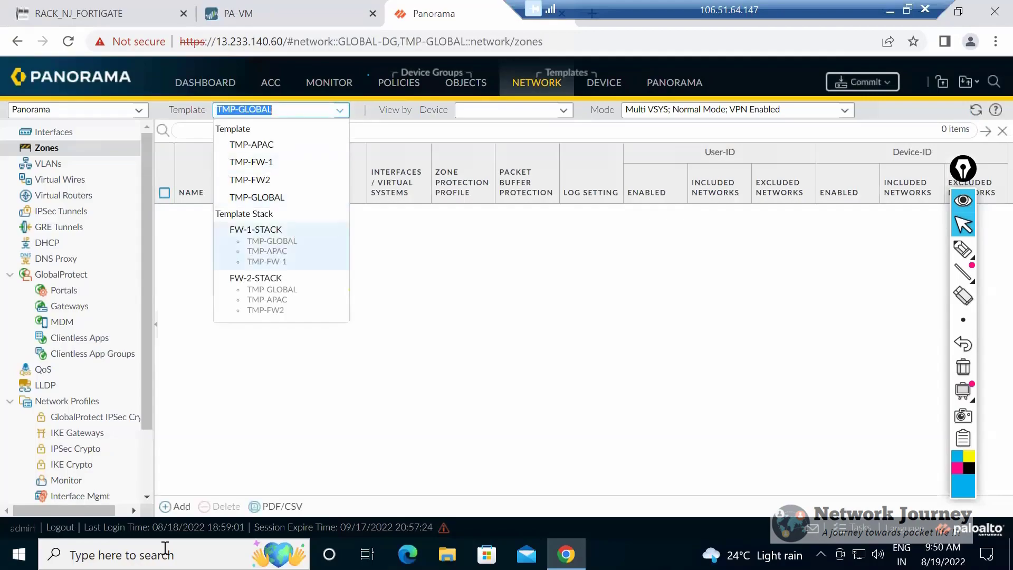
left_click(258, 229)
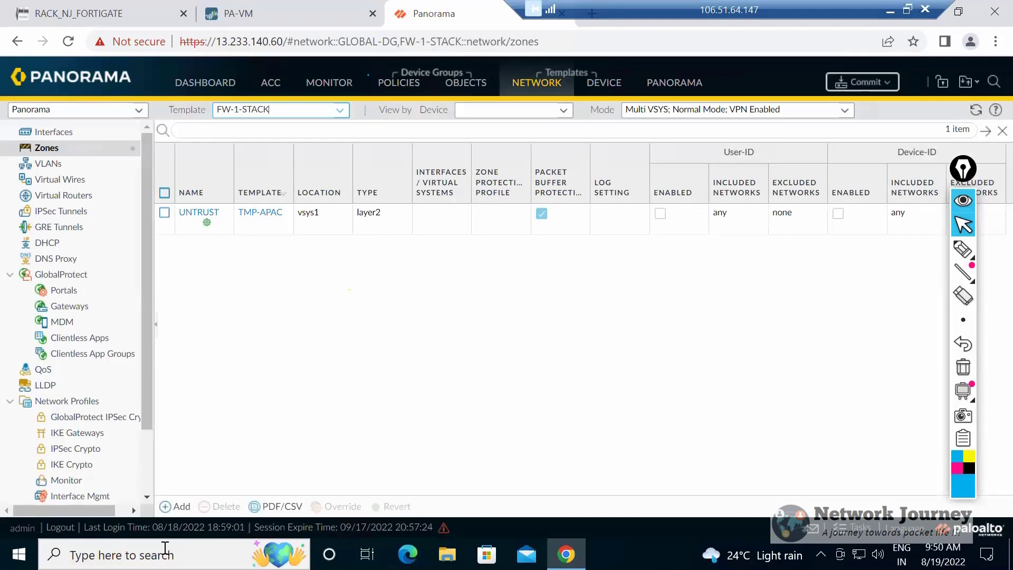
left_click(339, 111)
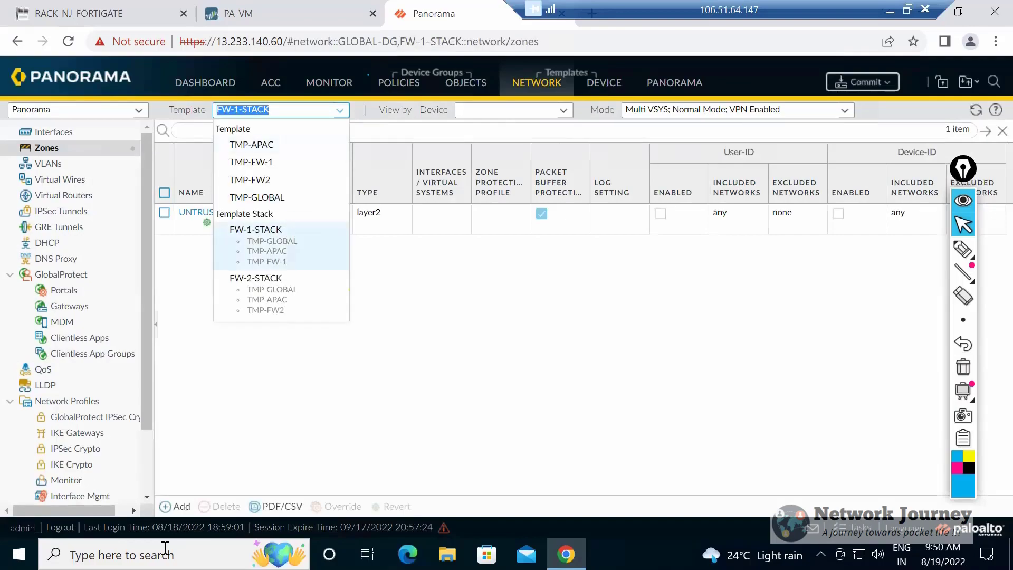
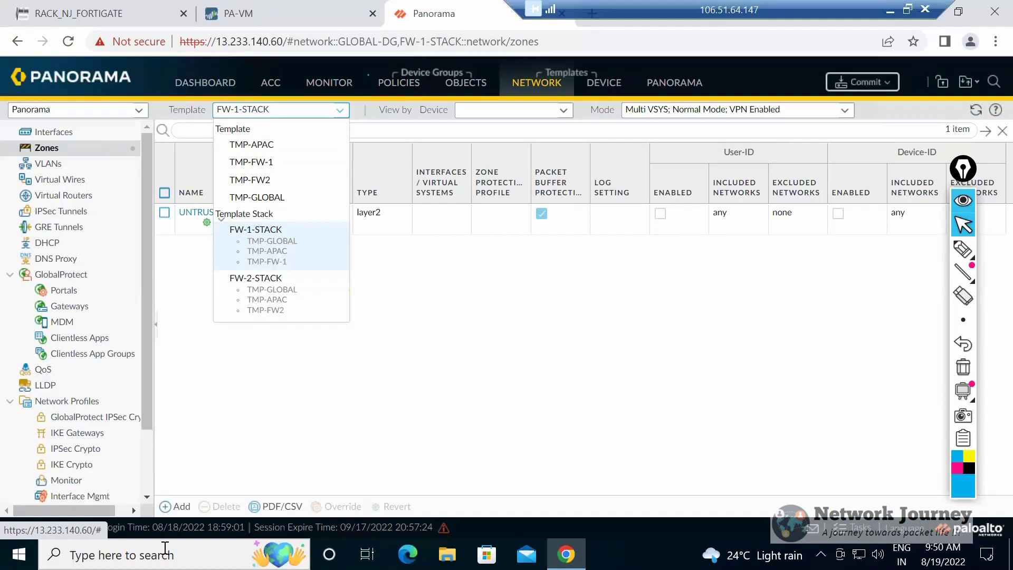
Select the UNTRUST zone in FW-1-STACK and review the order of the templates in that stack.
key("Escape")
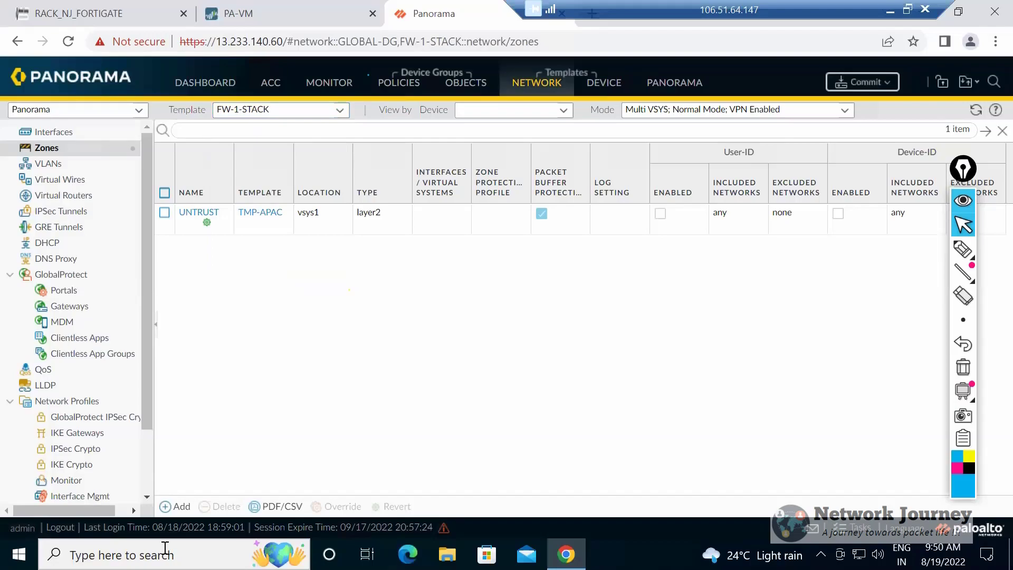
left_click(165, 213)
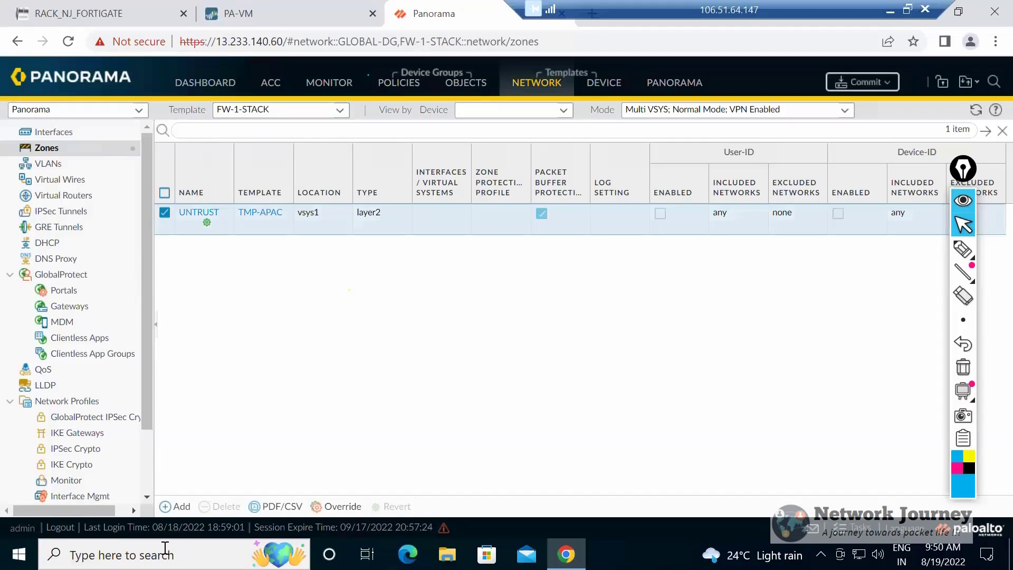
left_click(340, 111)
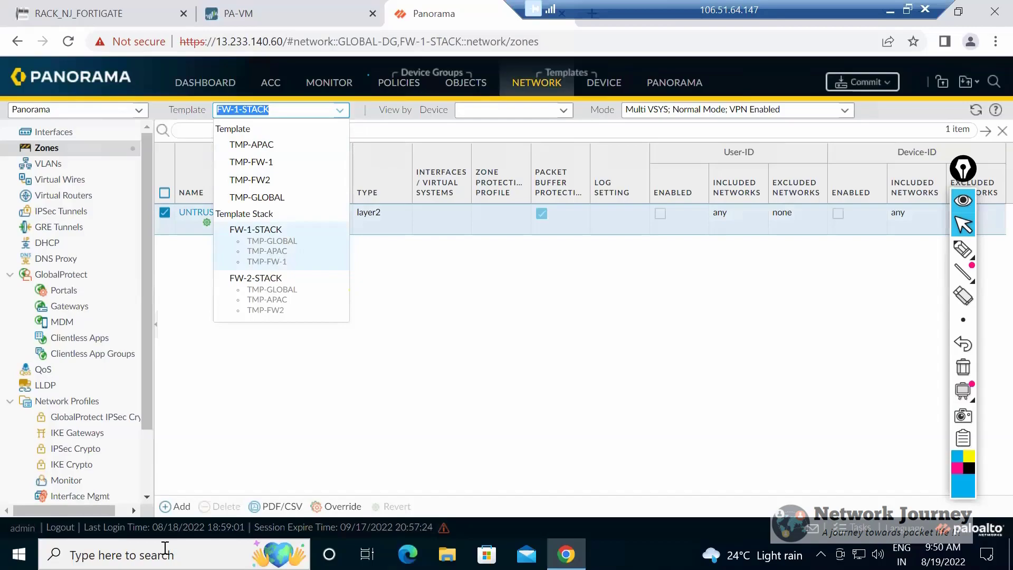
left_click(256, 230)
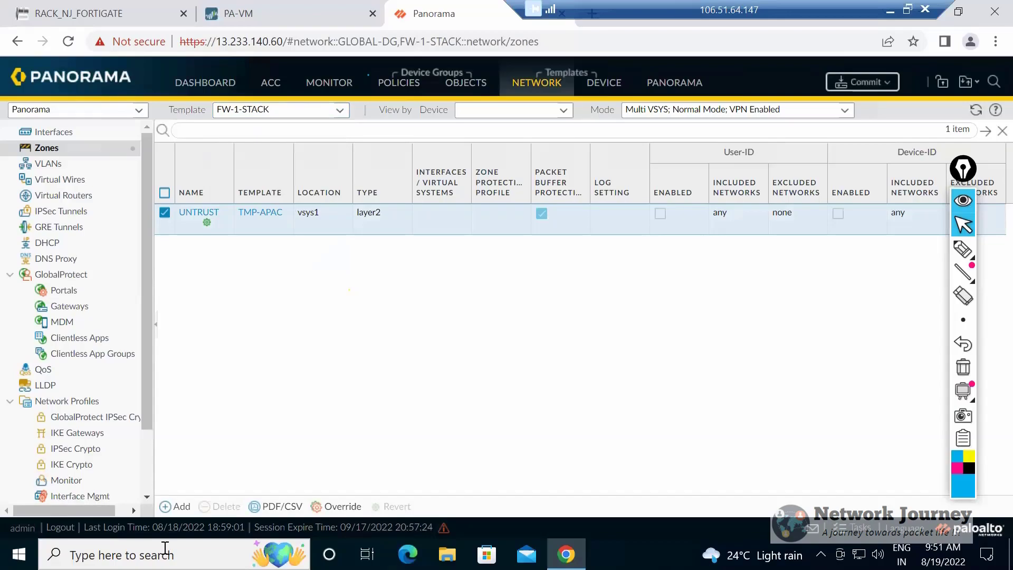
left_click(339, 110)
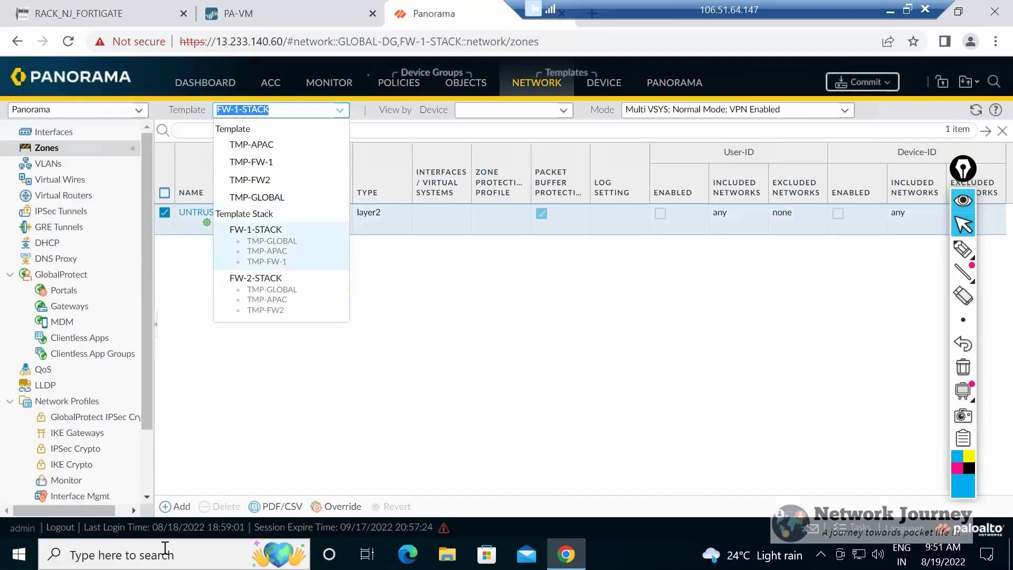
Compare the UNTRUST zone in TMP-FW-1 with the one in FW-1-STACK and inspect the stack zone's settings.
key("Up")
key("Up")
key("Up")
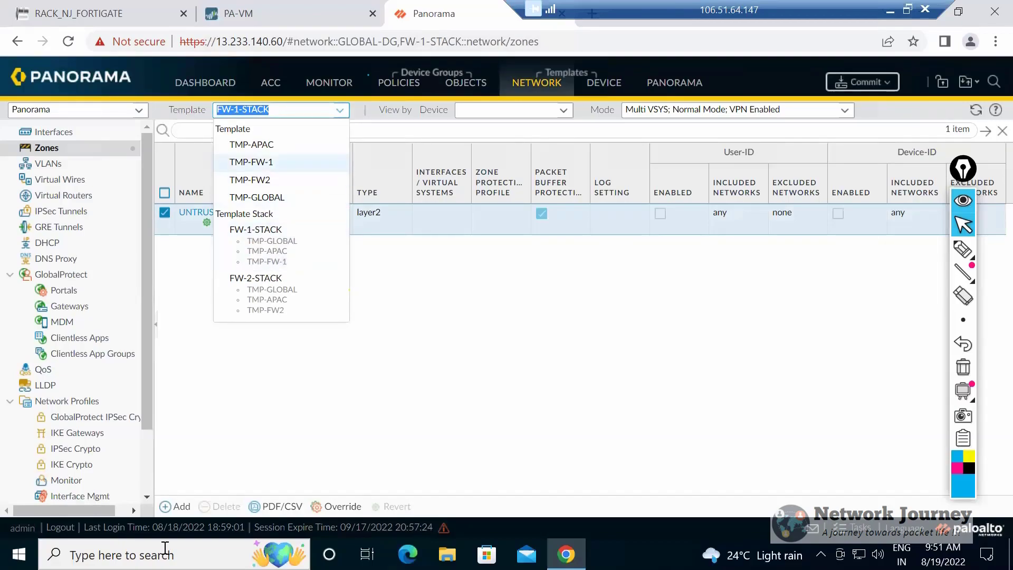
key("Return")
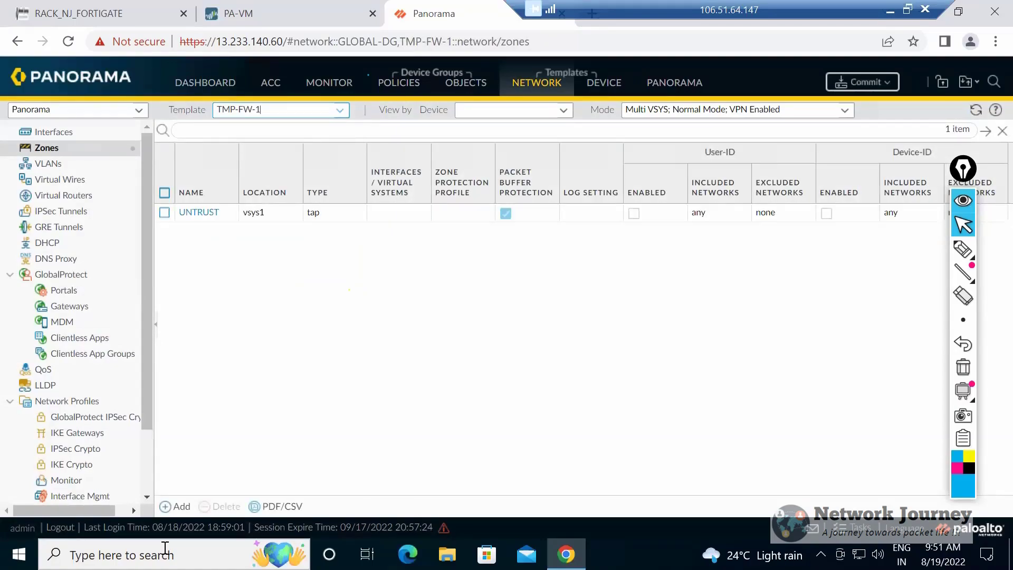
key("Down")
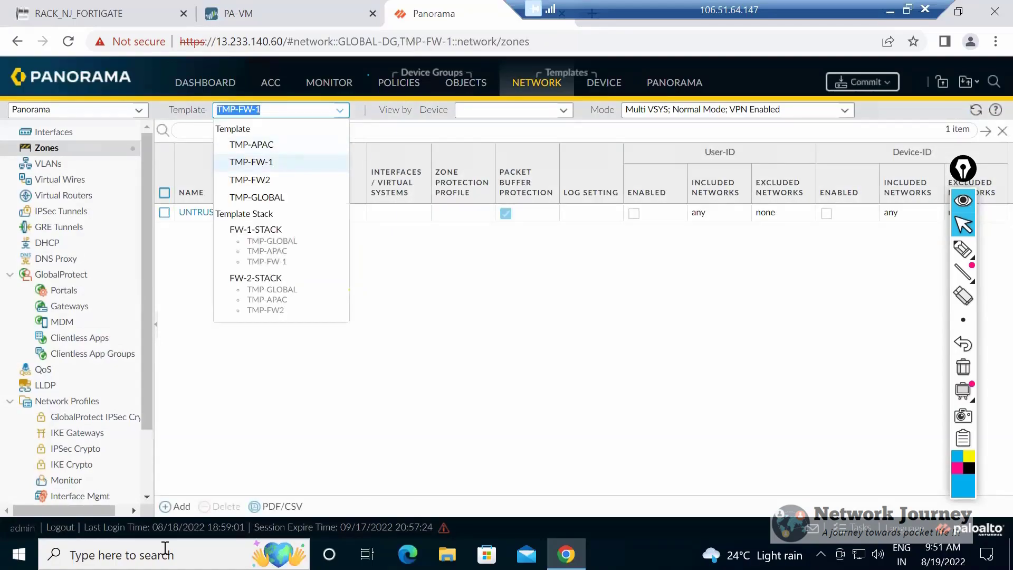
key("Down")
key("Down")
key("Down")
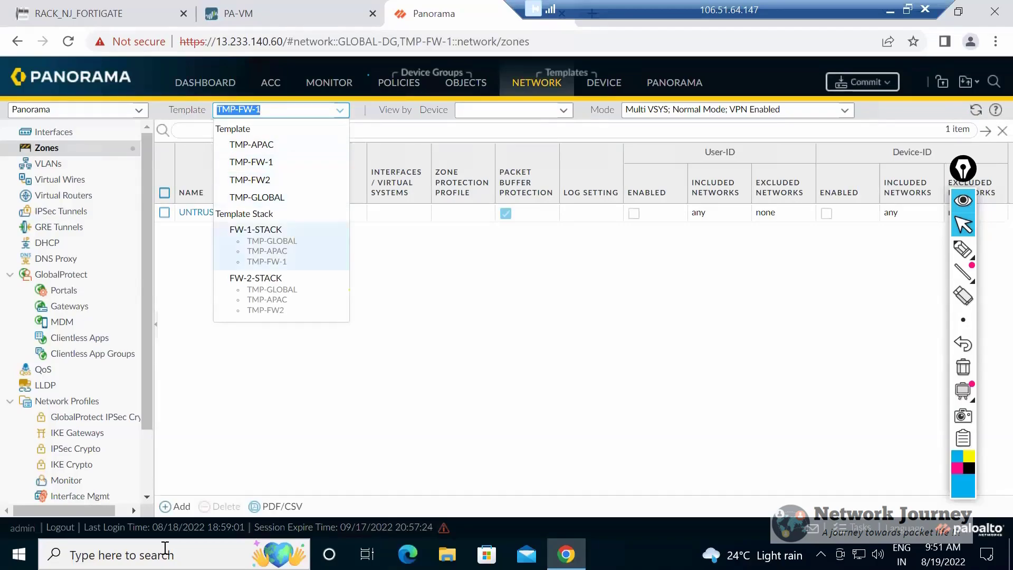
key("Return")
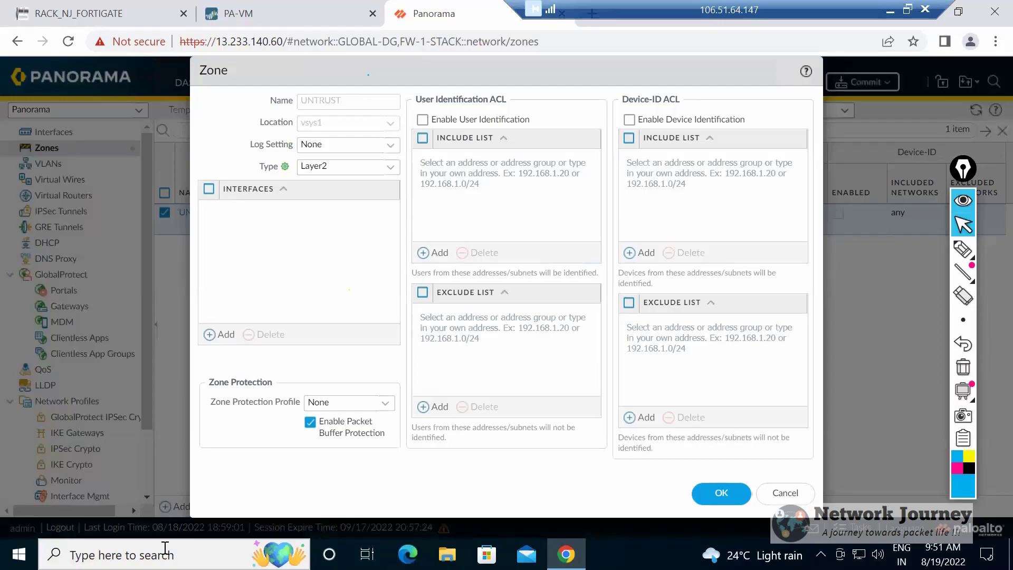
key("Escape")
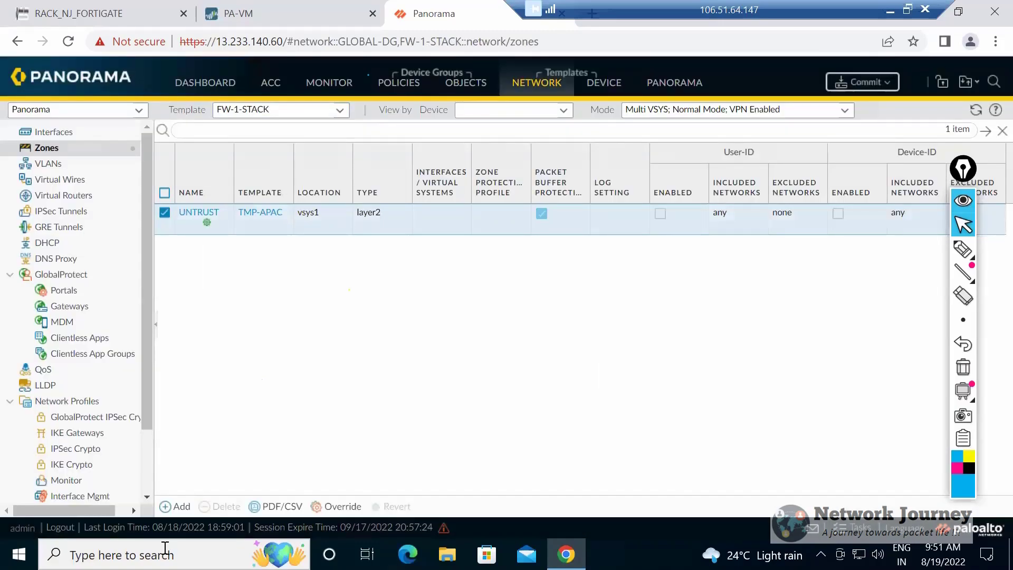
Check the type of the UNTRUST zone in template TMP-FW-1.
left_click(340, 110)
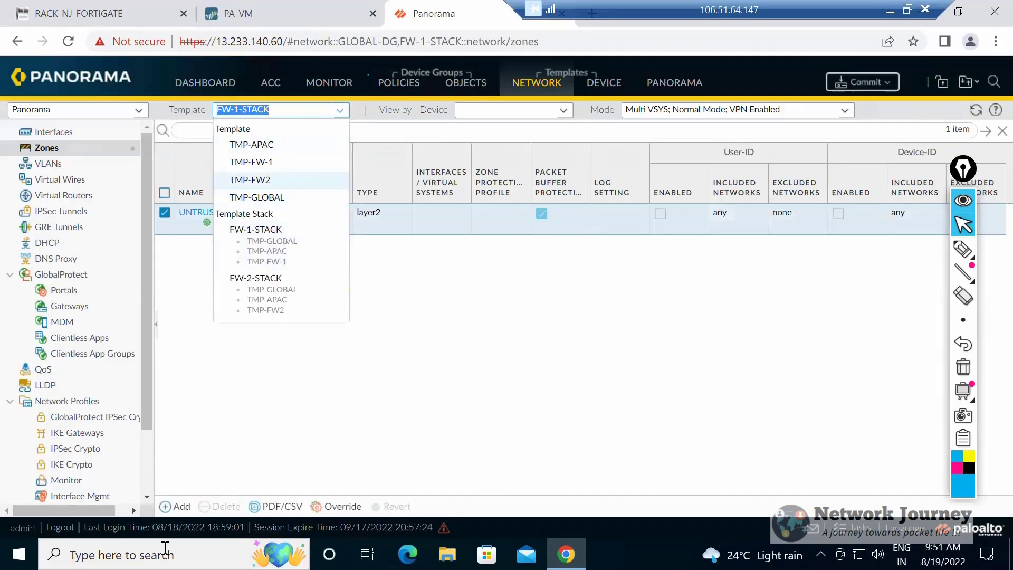
left_click(251, 162)
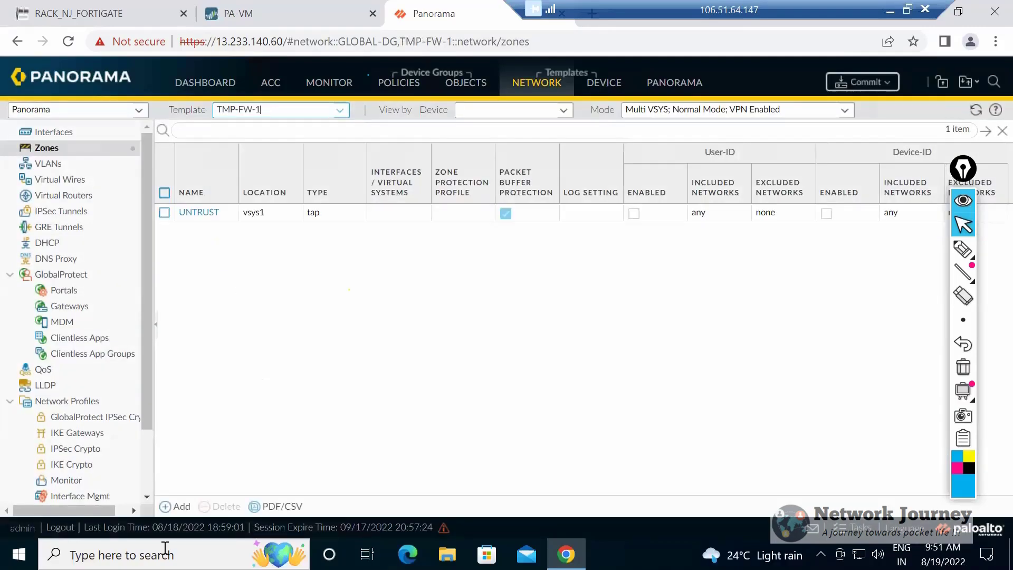
left_click(164, 213)
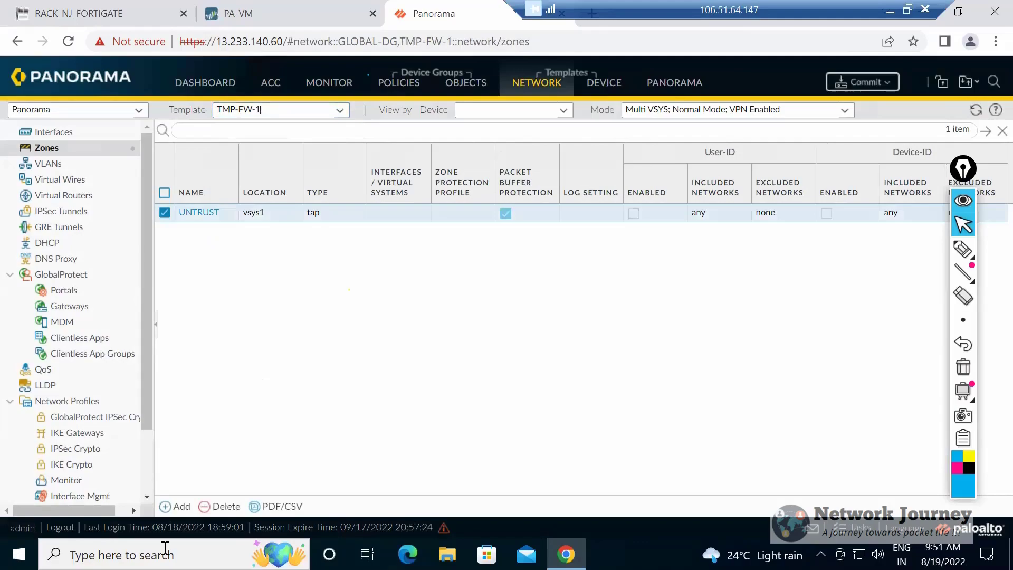
Override the UNTRUST zone in template stack FW-1-STACK with the type Layer3.
left_click(340, 110)
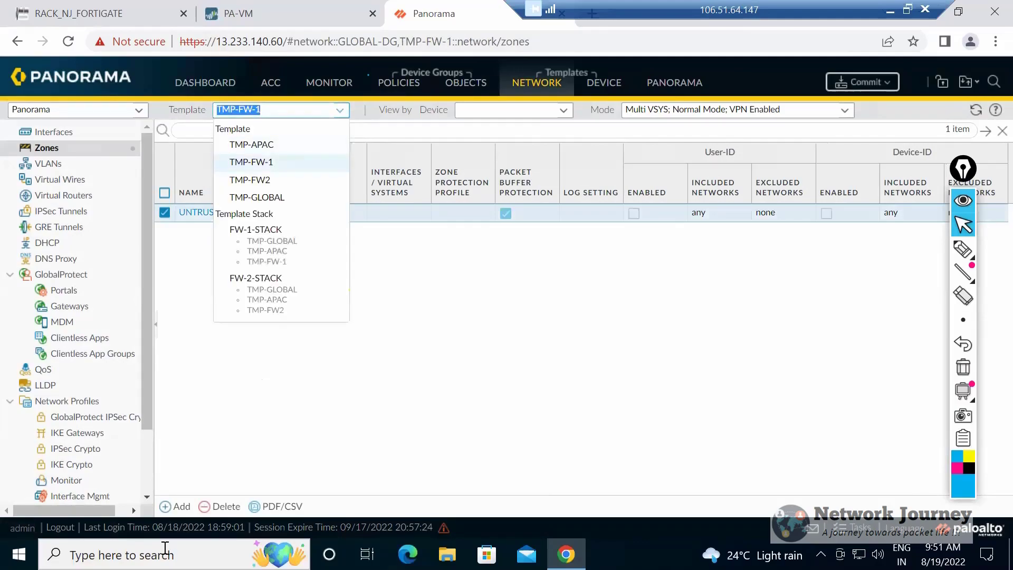
left_click(256, 228)
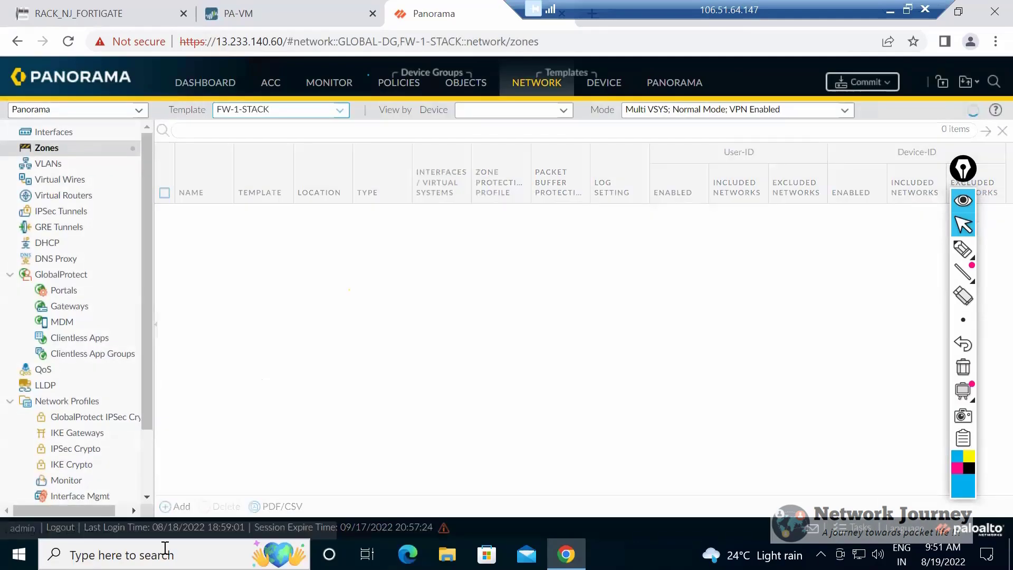
left_click(165, 212)
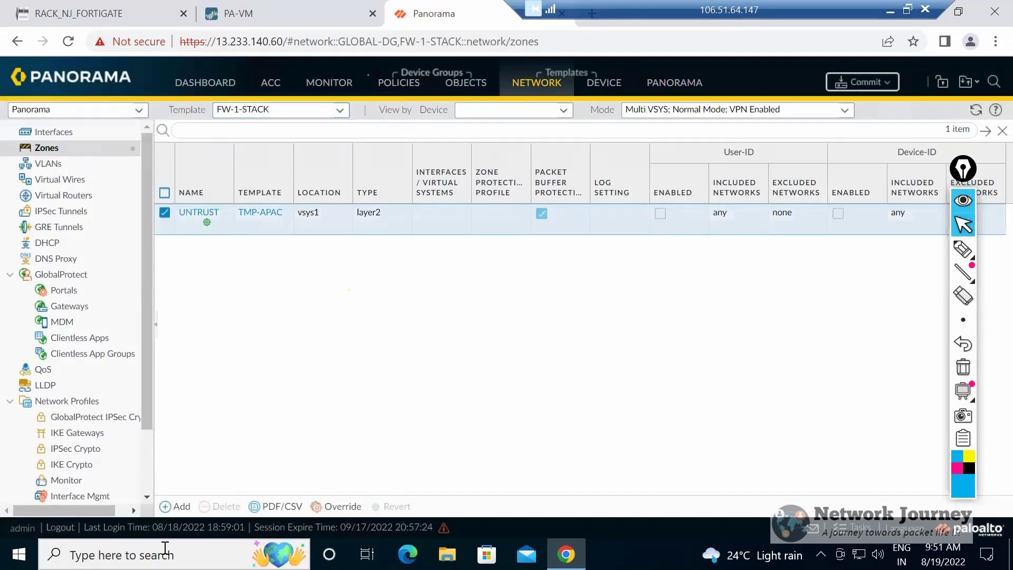
left_click(336, 506)
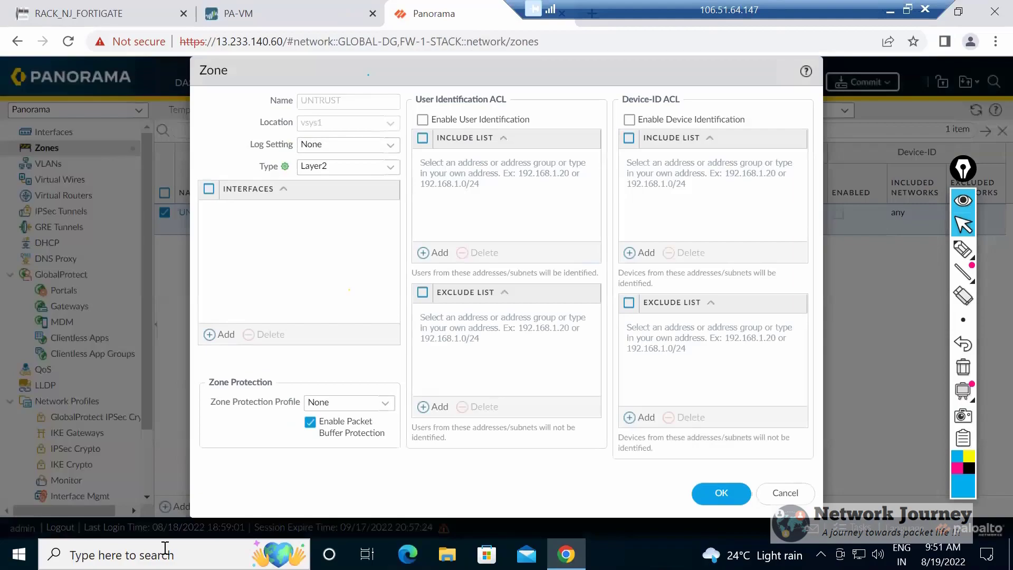
left_click(390, 168)
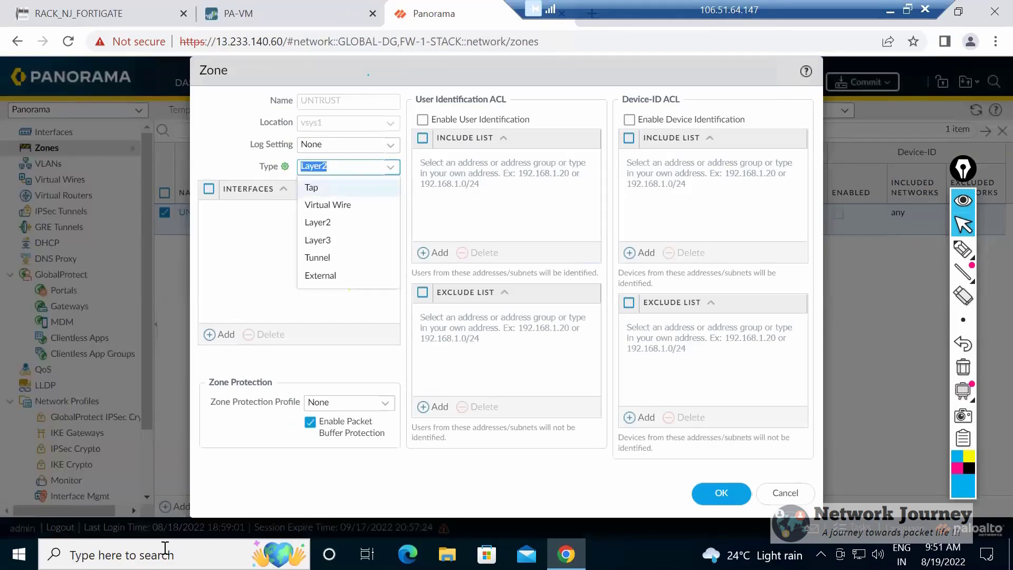
left_click(317, 240)
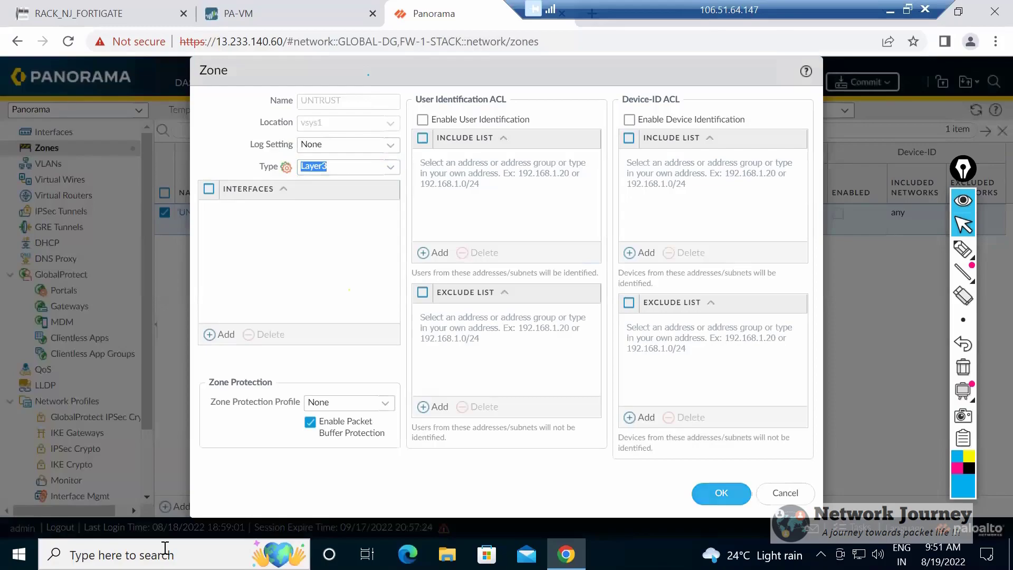
left_click(721, 493)
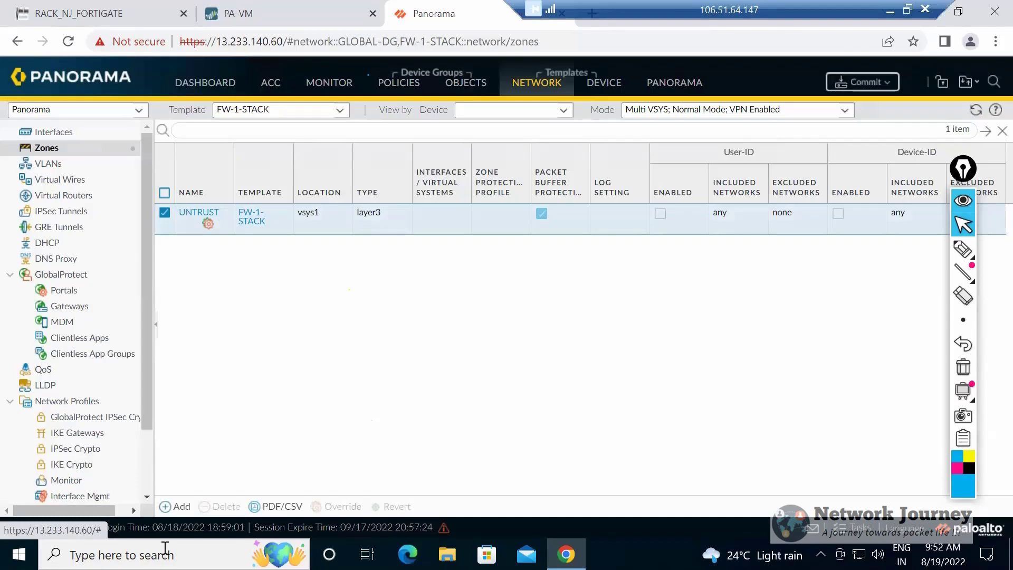
Review which templates and stacks have pending changes to revert, and leave without reverting them.
left_click(965, 82)
left_click(963, 119)
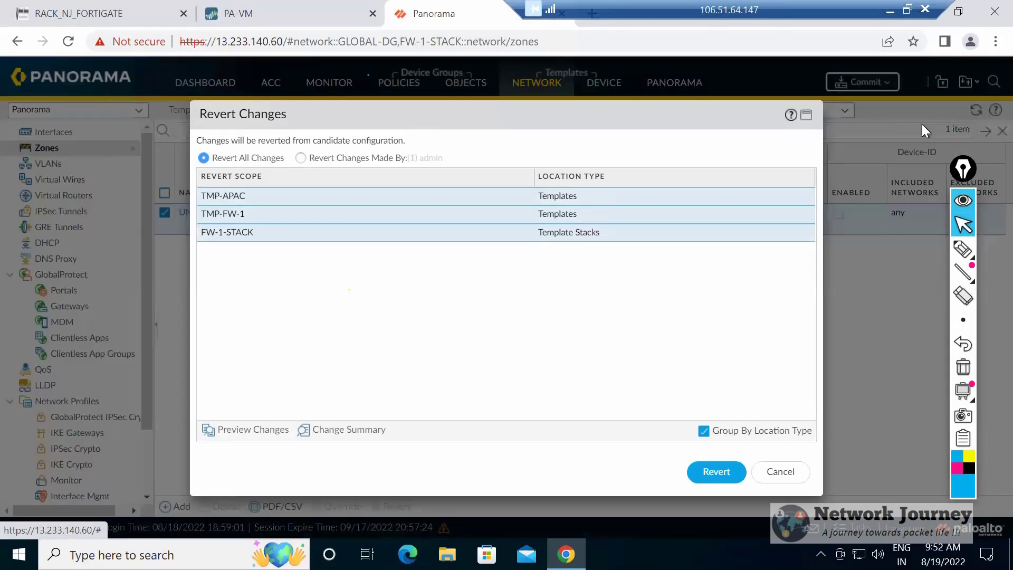
left_click(780, 471)
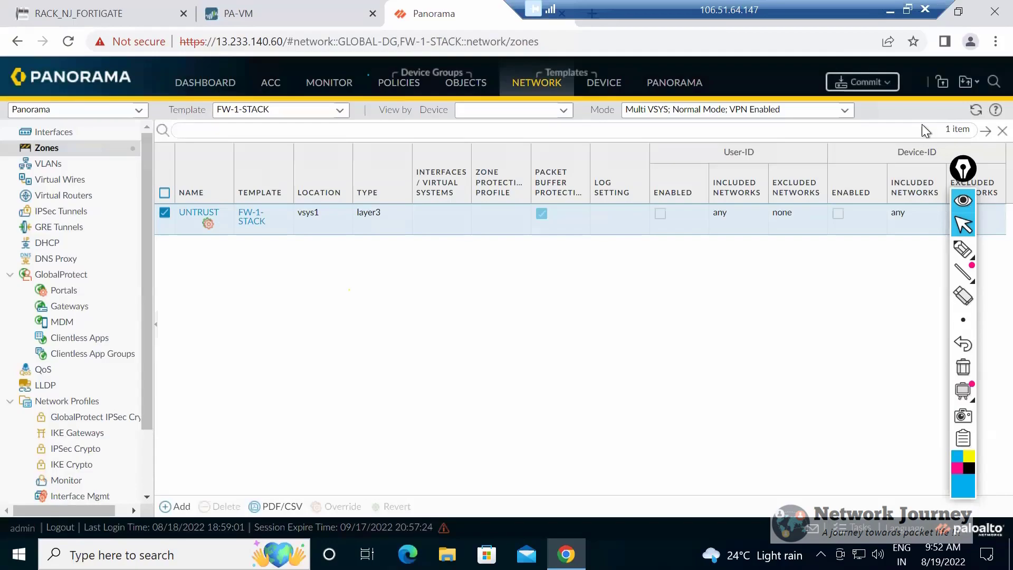
Set the type of the overridden UNTRUST zone in FW-1-STACK to Layer2.
left_click(203, 214)
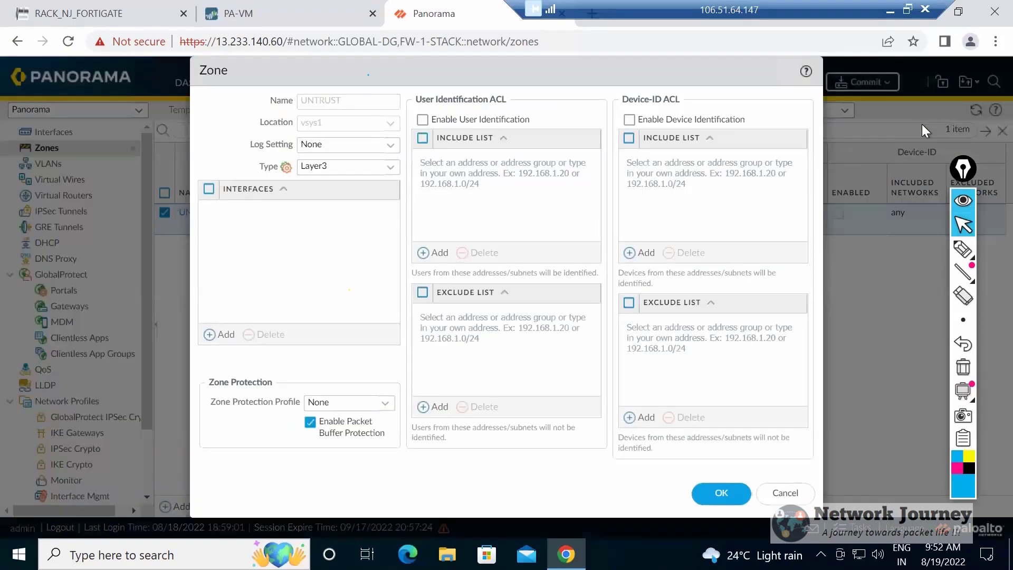
left_click(391, 167)
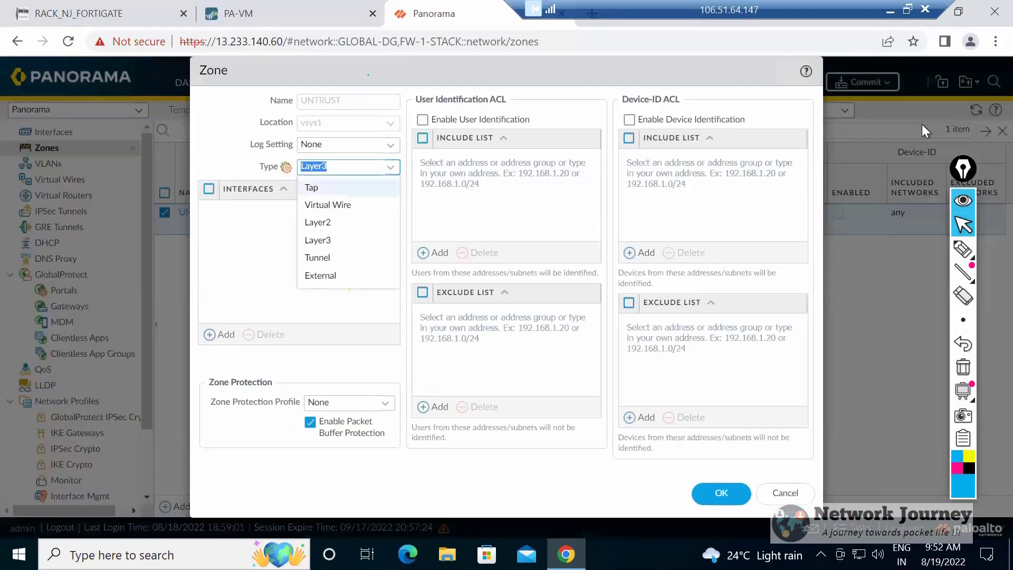
left_click(318, 223)
left_click(721, 493)
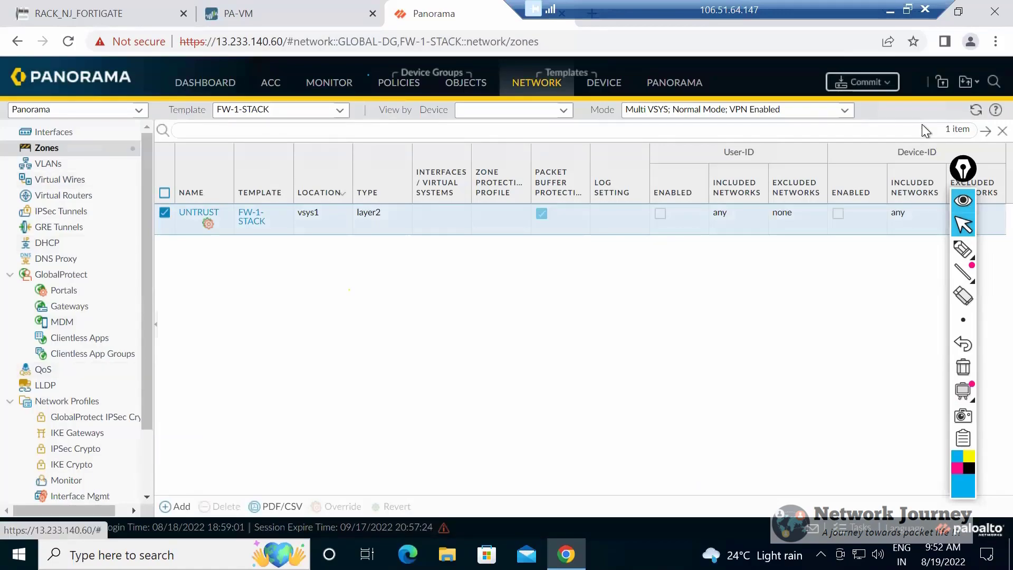
Add a zone named DMZ with the type Tap to template TMP-FW2.
left_click(339, 110)
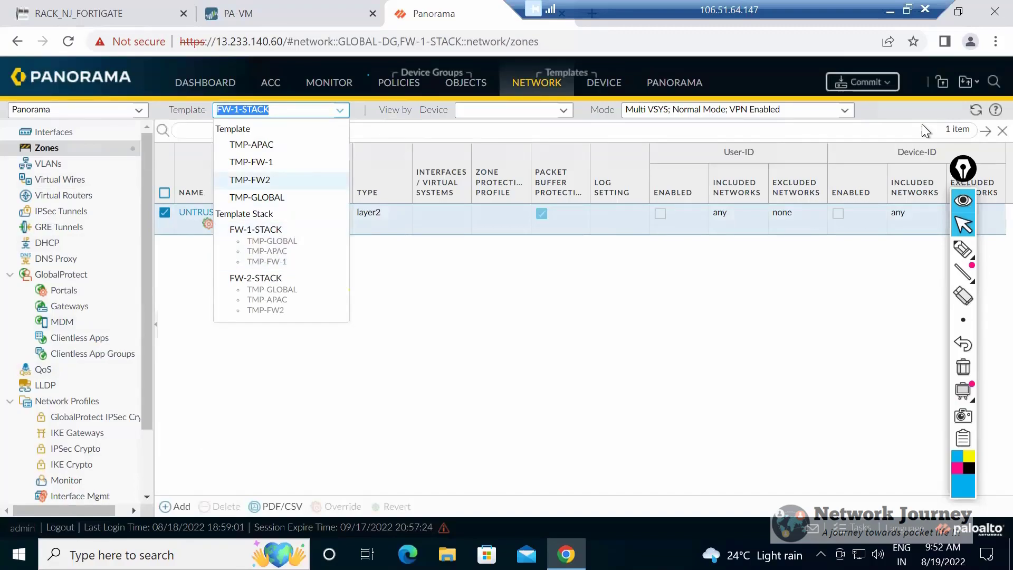
left_click(250, 179)
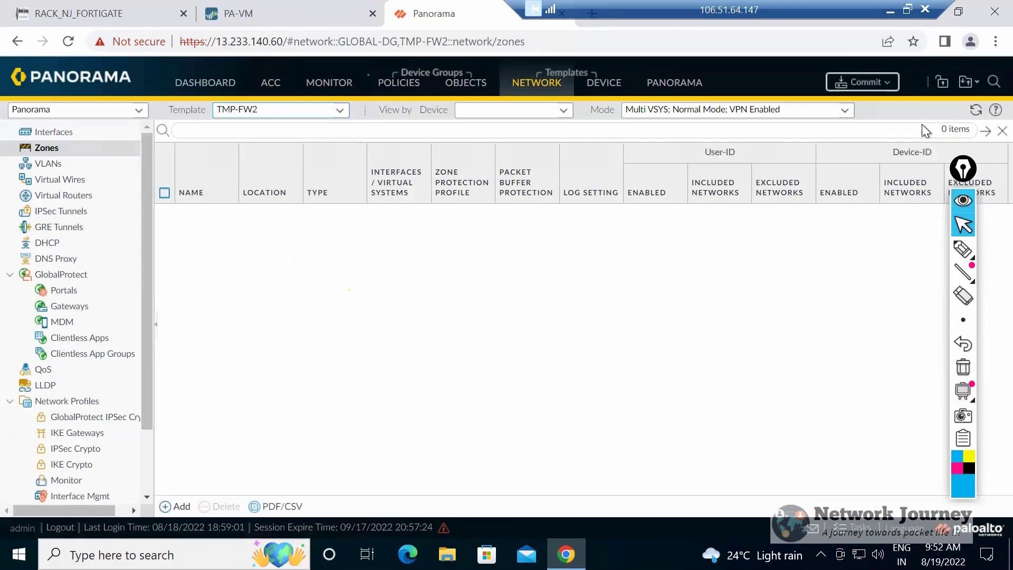
left_click(175, 506)
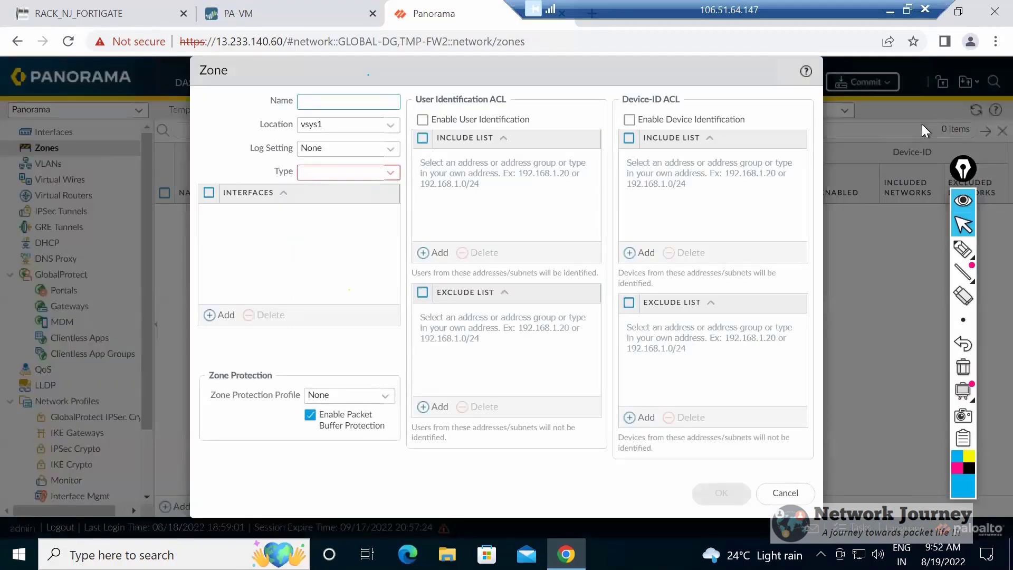
type("DMZ")
left_click(348, 173)
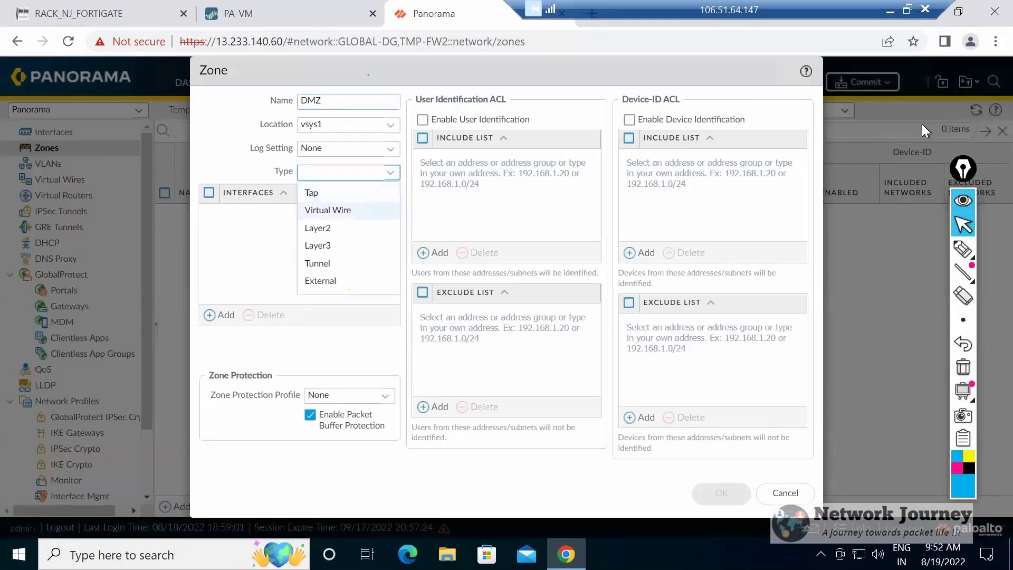
left_click(328, 210)
left_click(349, 168)
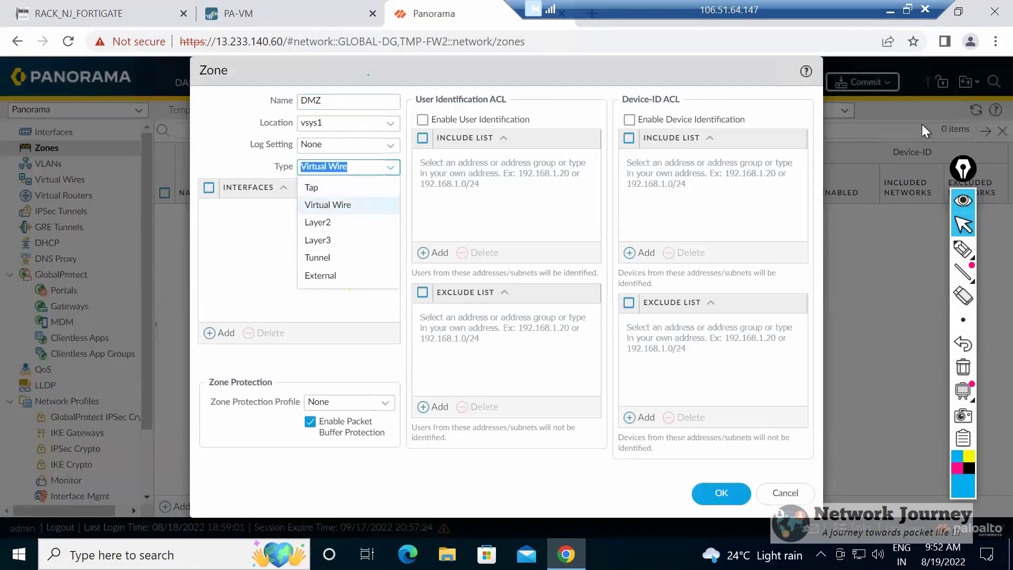
left_click(311, 187)
left_click(721, 493)
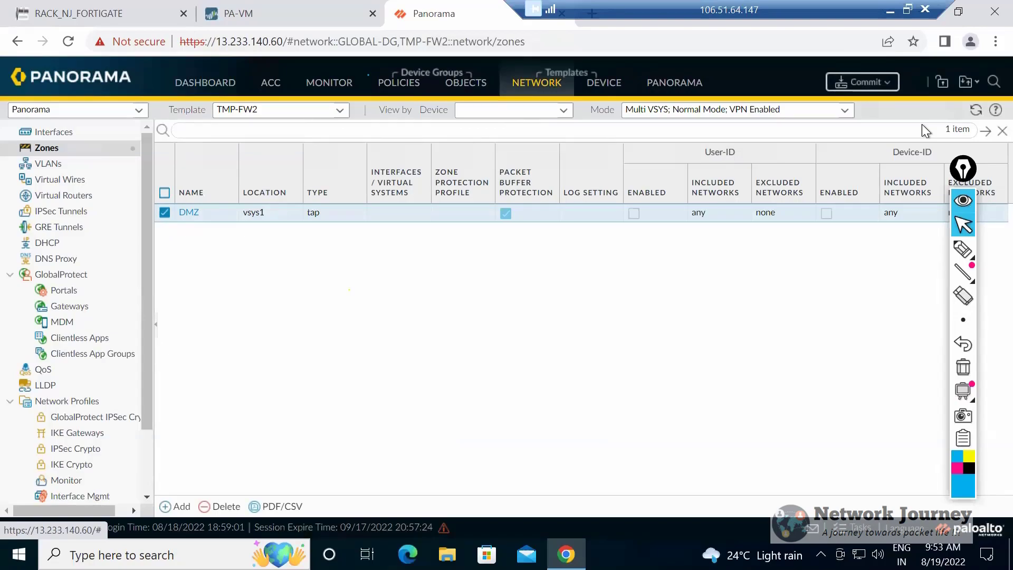
left_click(340, 110)
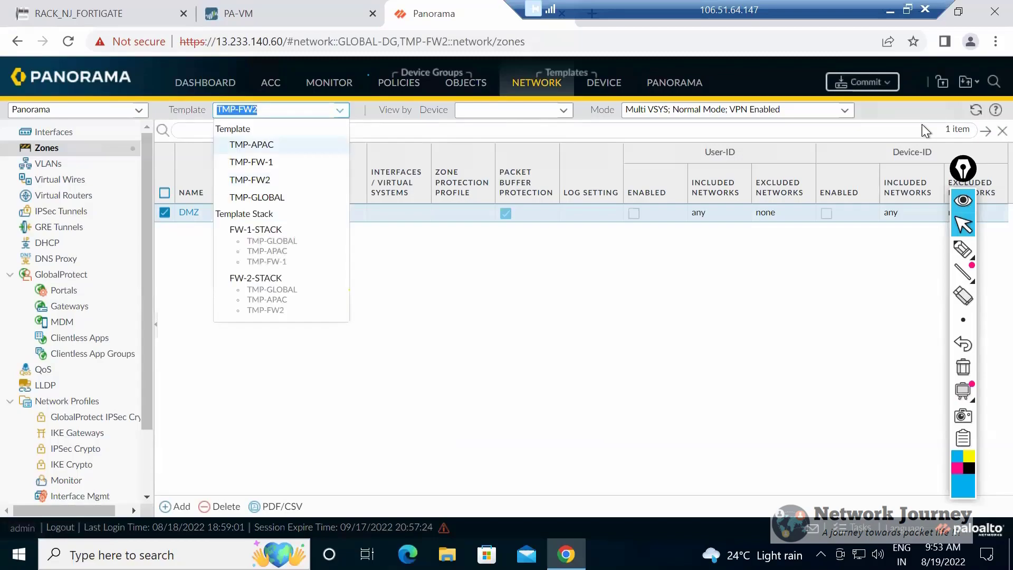
left_click(256, 198)
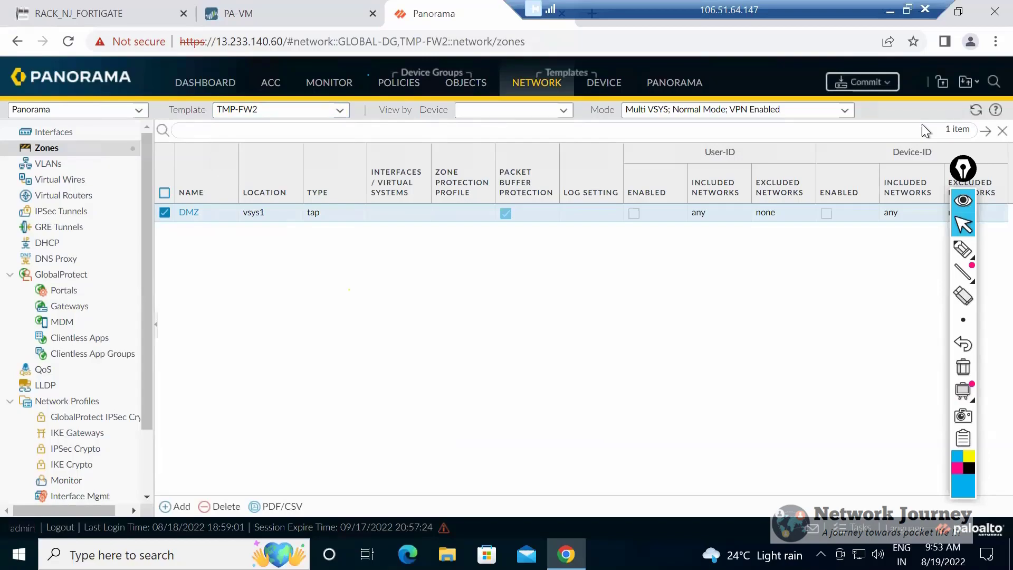
left_click(339, 110)
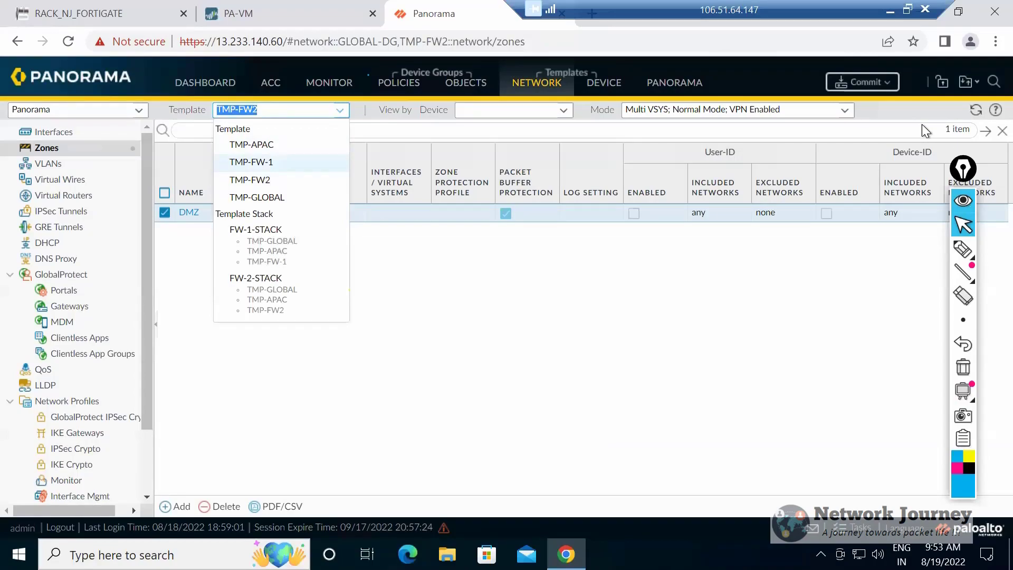
left_click(422, 296)
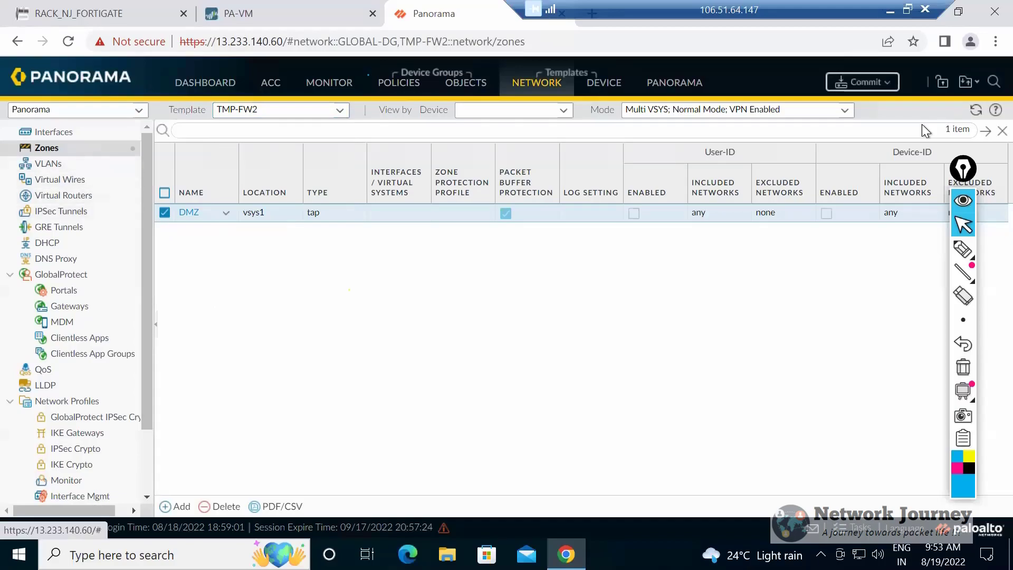
Add a zone named DMZ with the type Layer2 to template TMP-APAC.
left_click(340, 110)
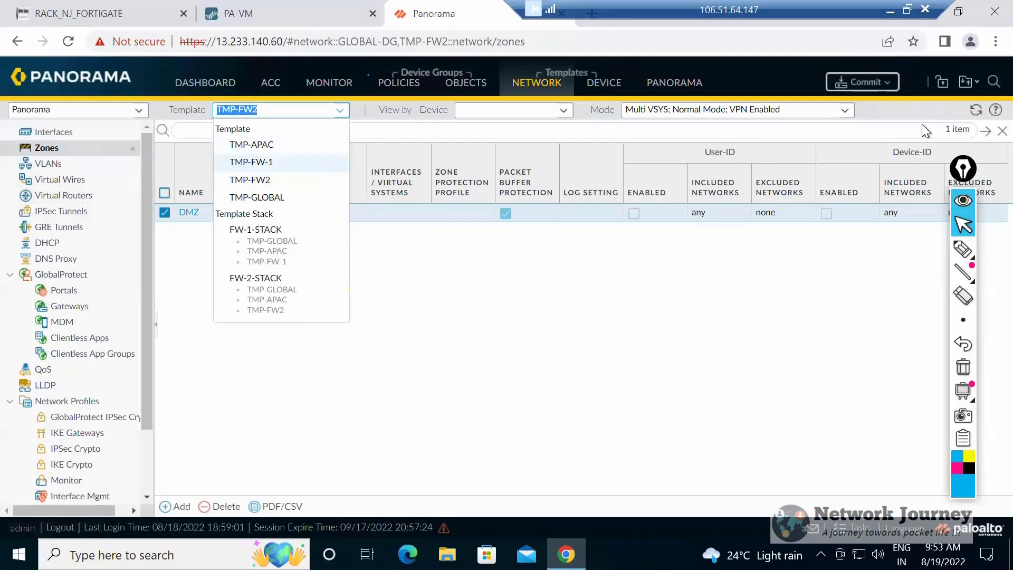
left_click(251, 144)
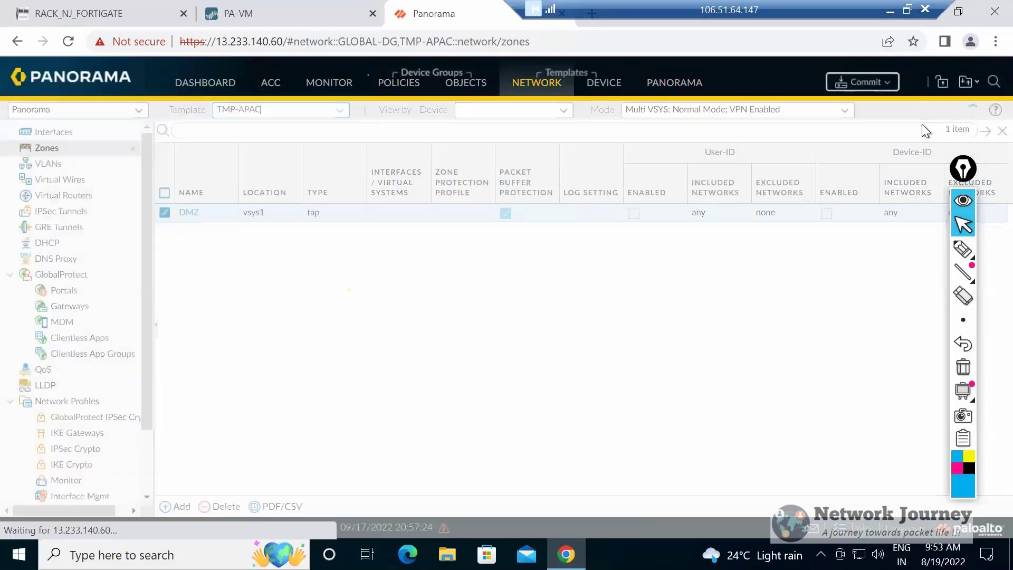
left_click(175, 507)
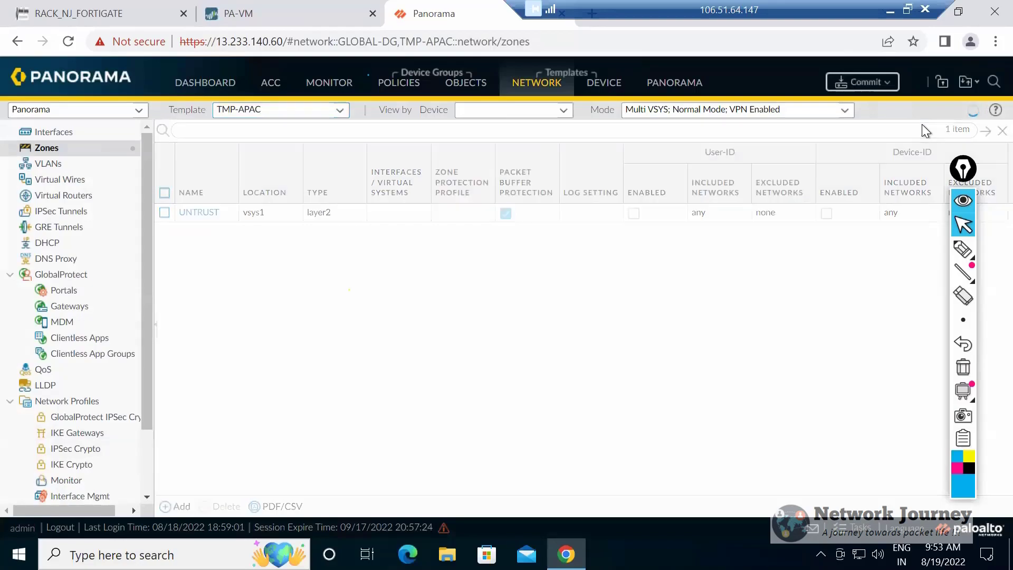
type("DMZ")
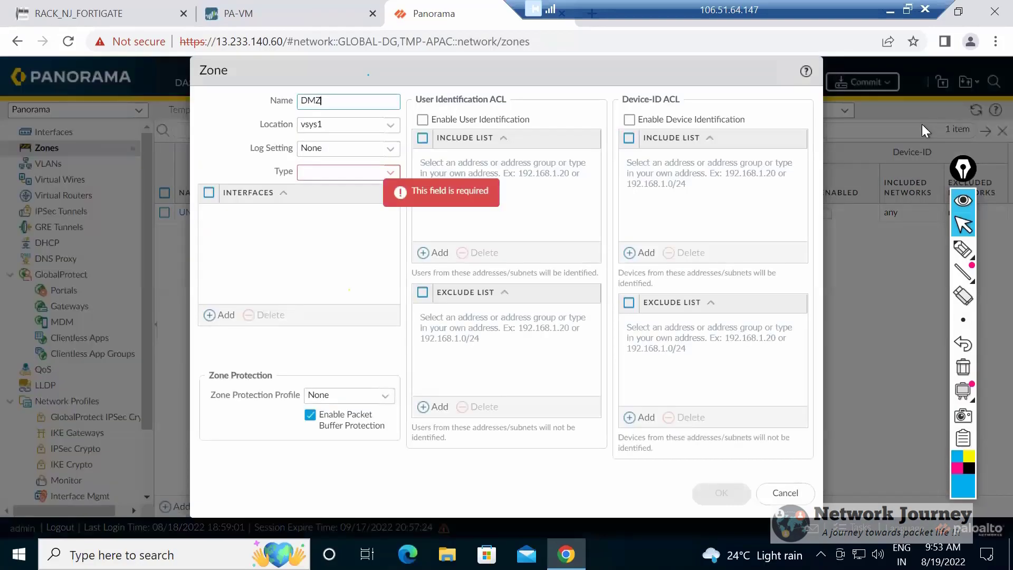
left_click(385, 172)
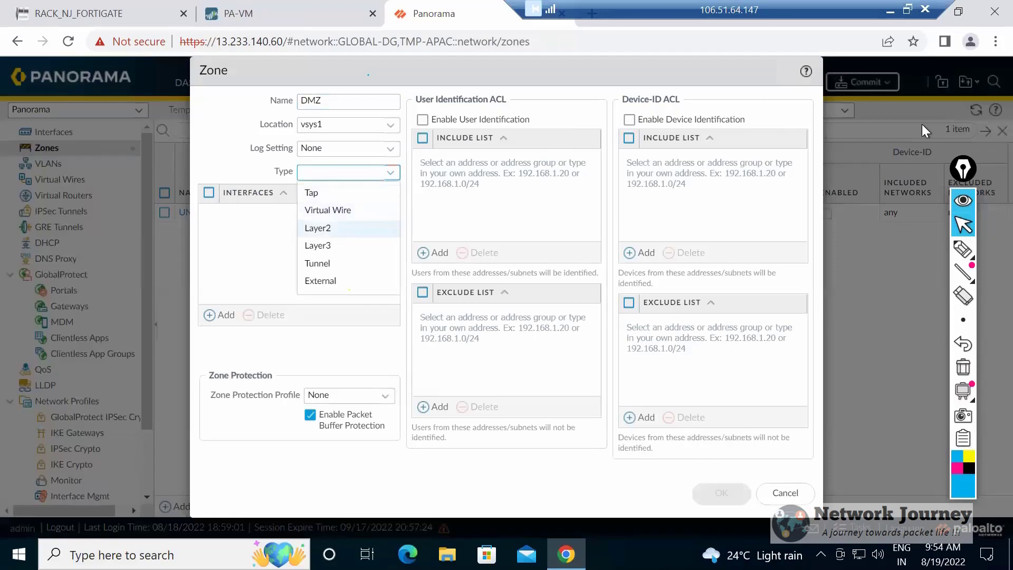
left_click(338, 228)
left_click(721, 493)
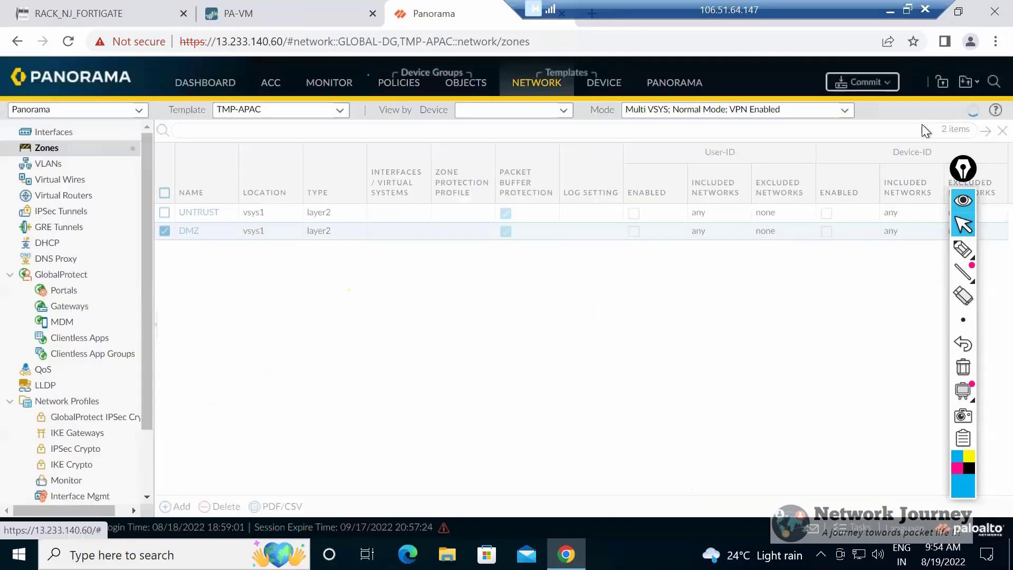
Add a zone named DMZ with the type Layer3 to template TMP-GLOBAL.
left_click(339, 110)
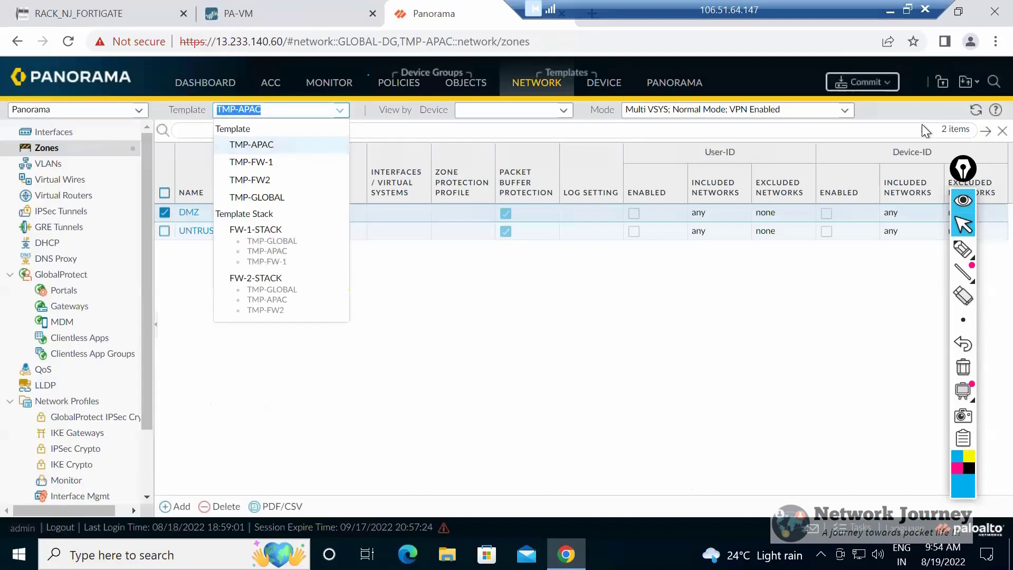
left_click(257, 197)
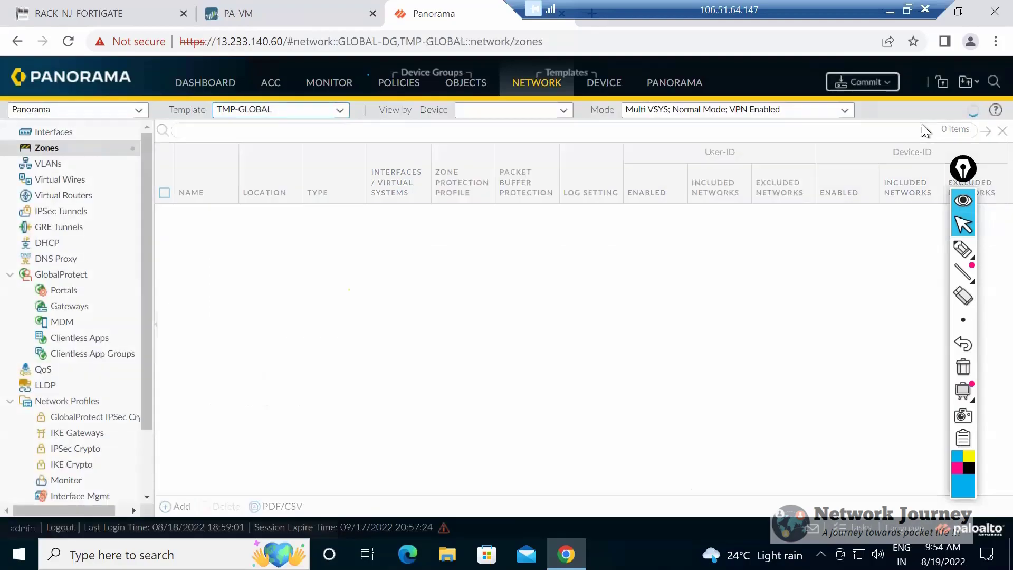
left_click(175, 506)
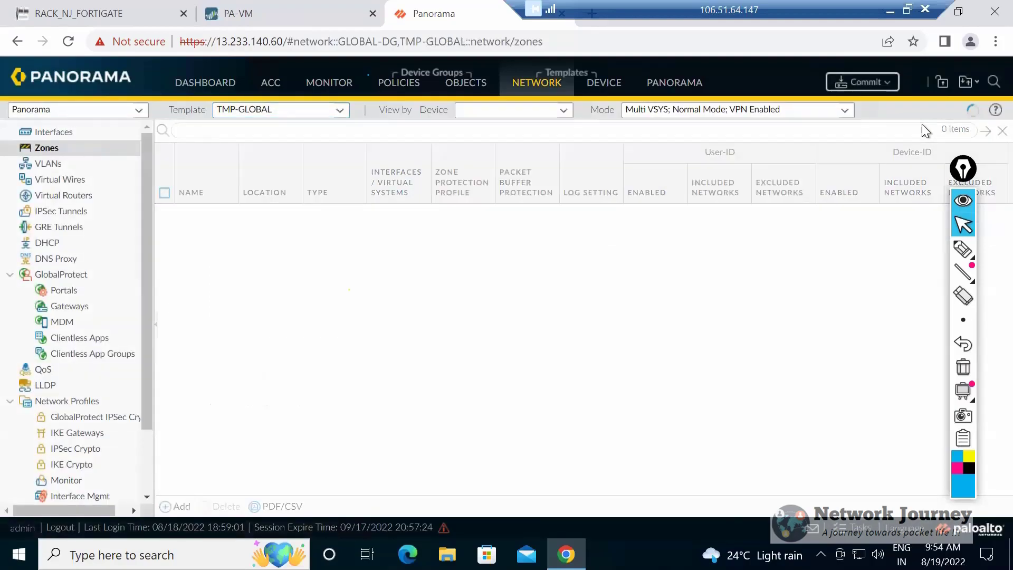
type("DMZ")
left_click(389, 173)
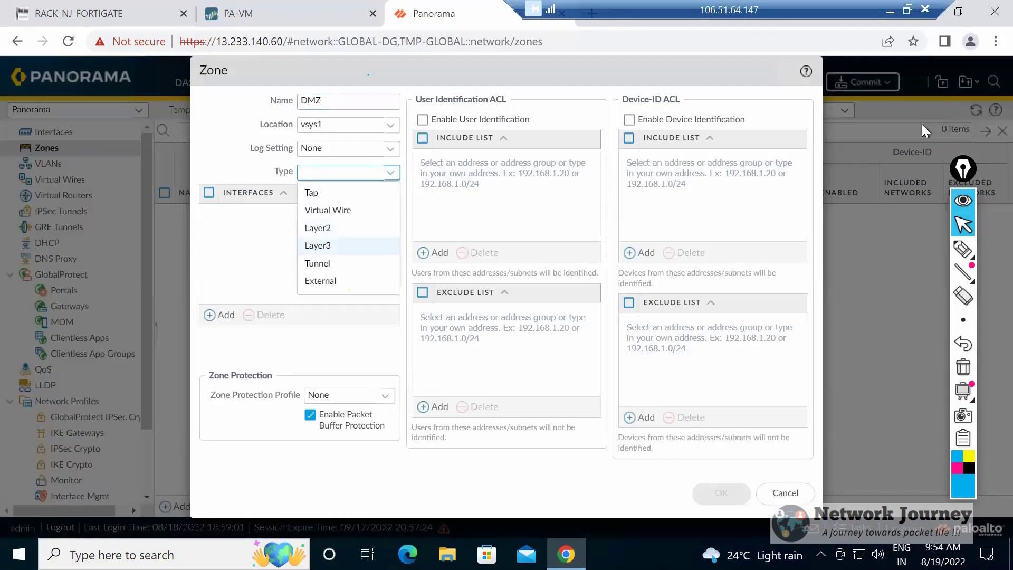
left_click(317, 245)
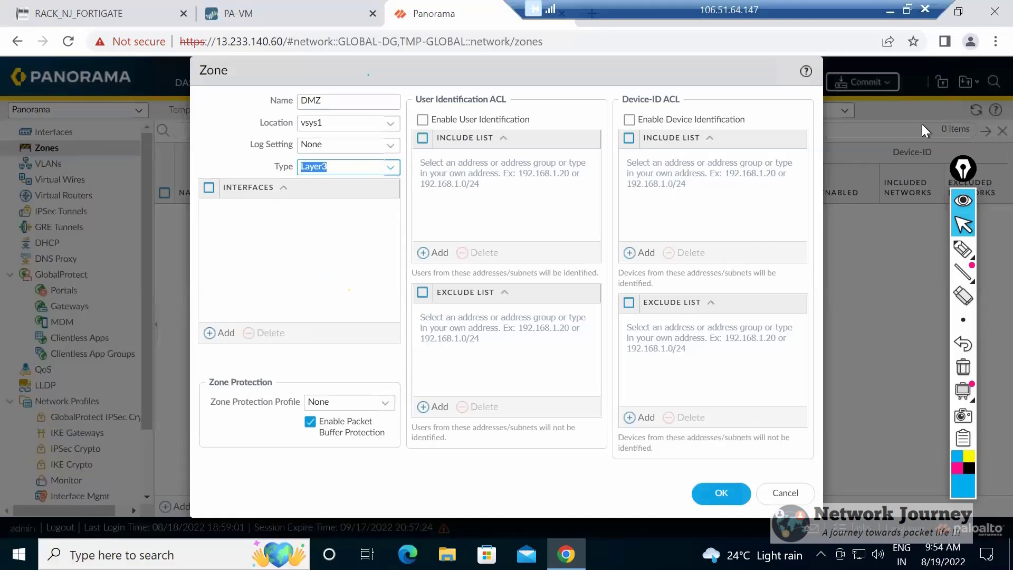
left_click(721, 492)
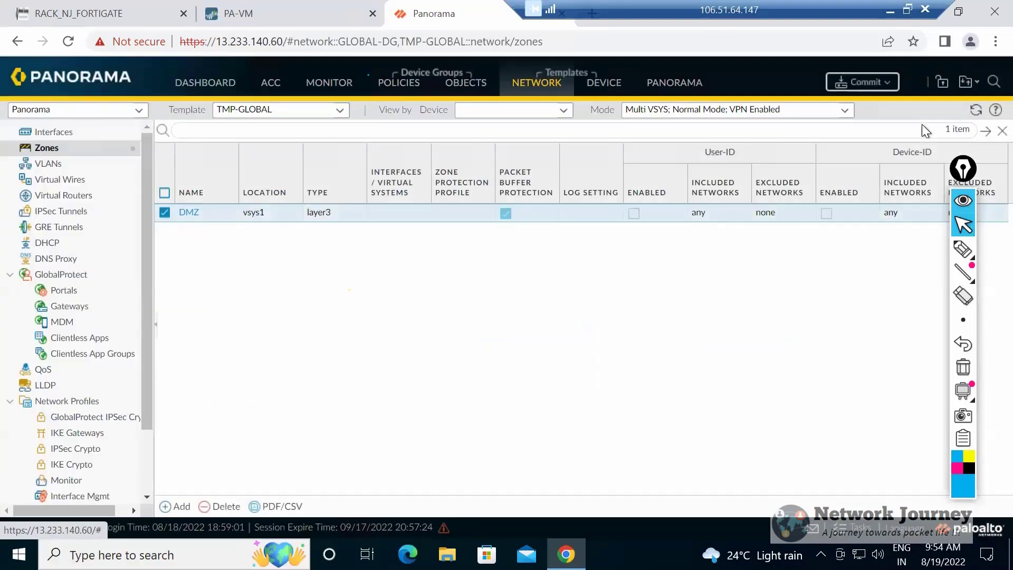
Override the DMZ zone in template stack FW-2-STACK with the type Layer2.
left_click(279, 110)
left_click(256, 278)
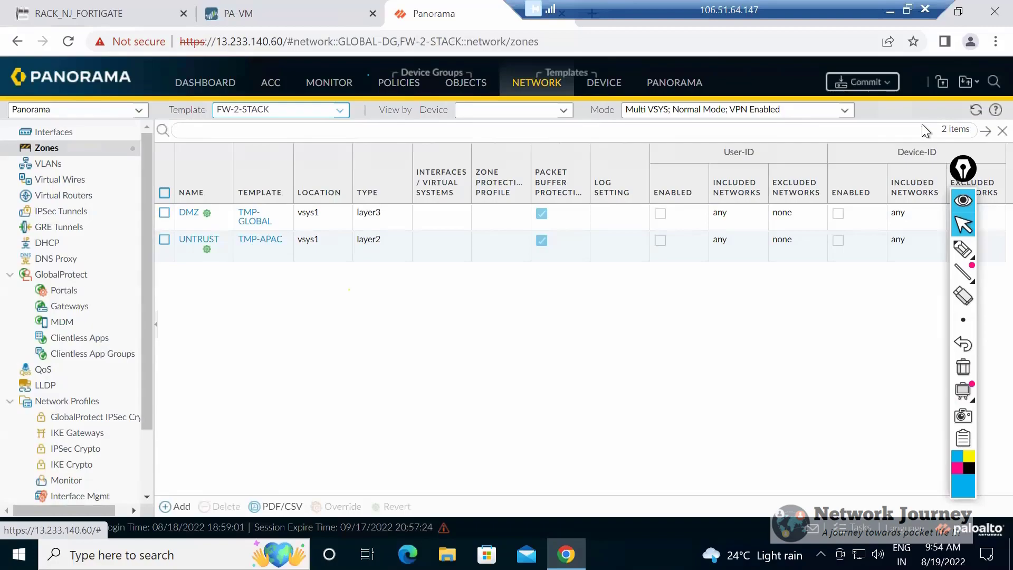
left_click(164, 213)
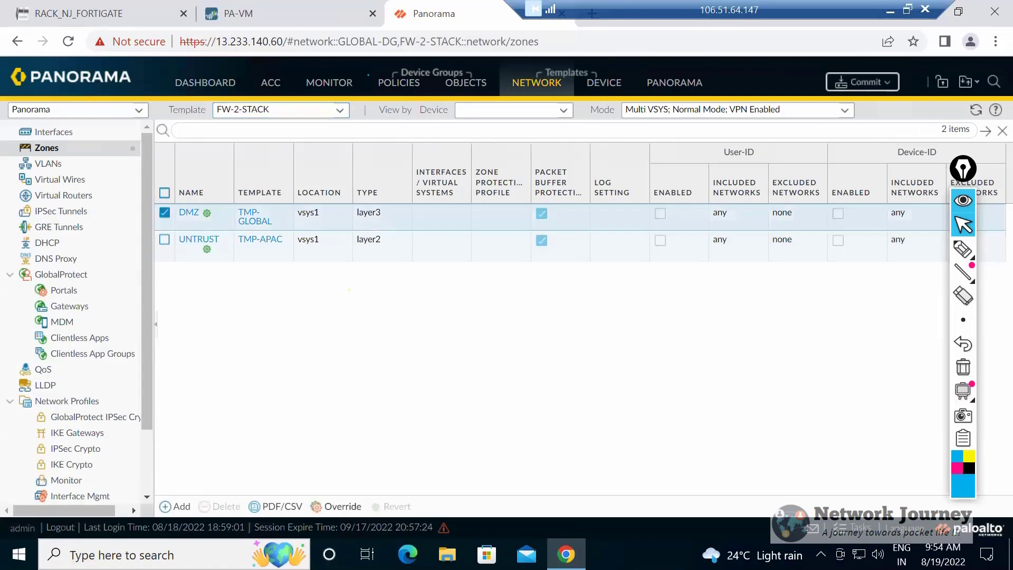
left_click(336, 506)
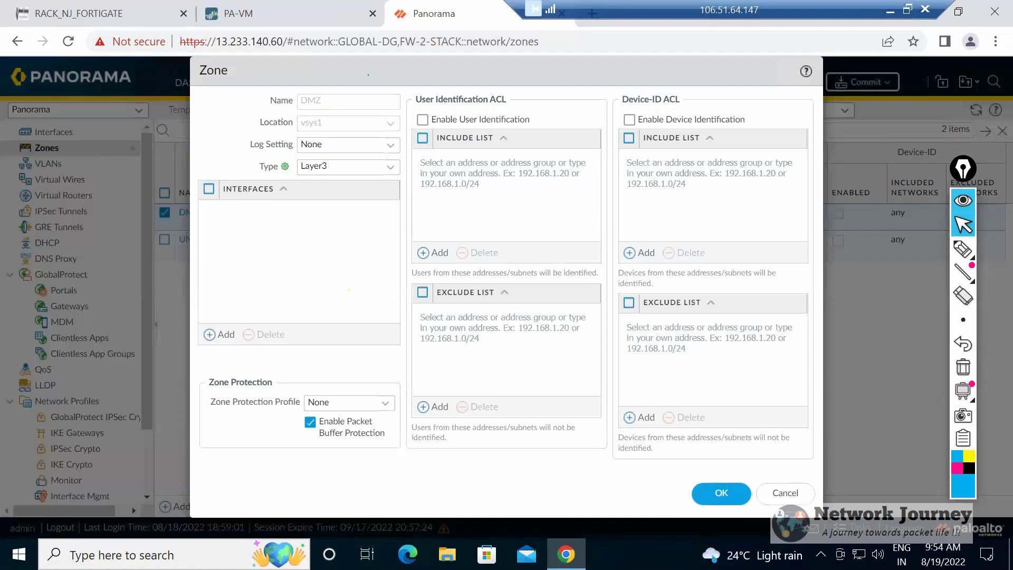
left_click(345, 167)
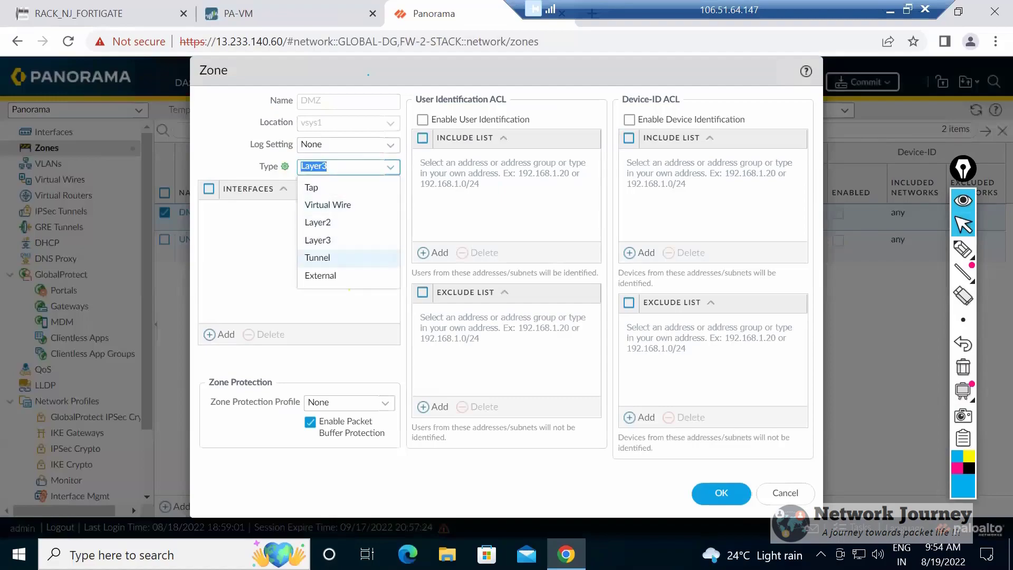
left_click(338, 222)
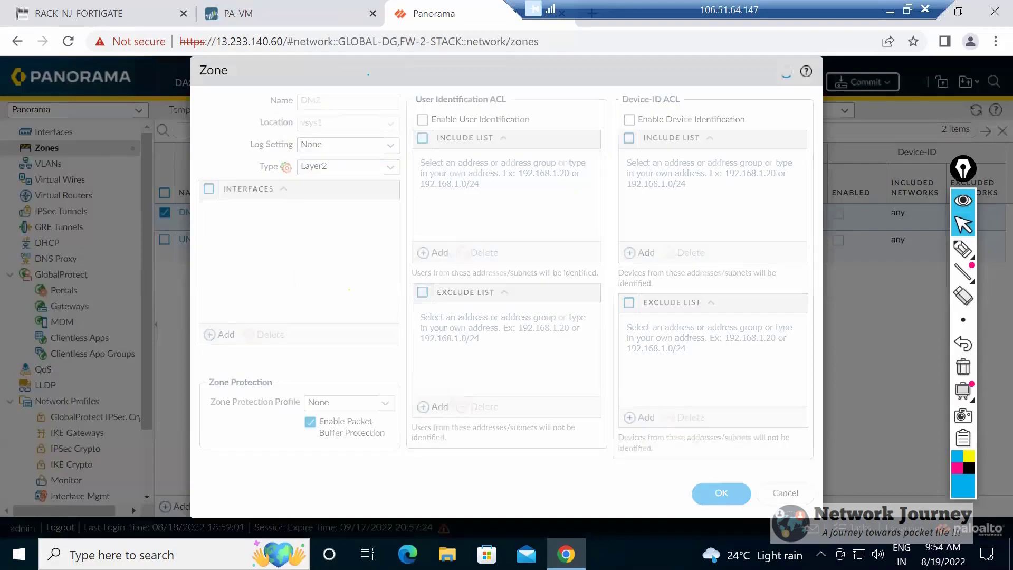
left_click(721, 493)
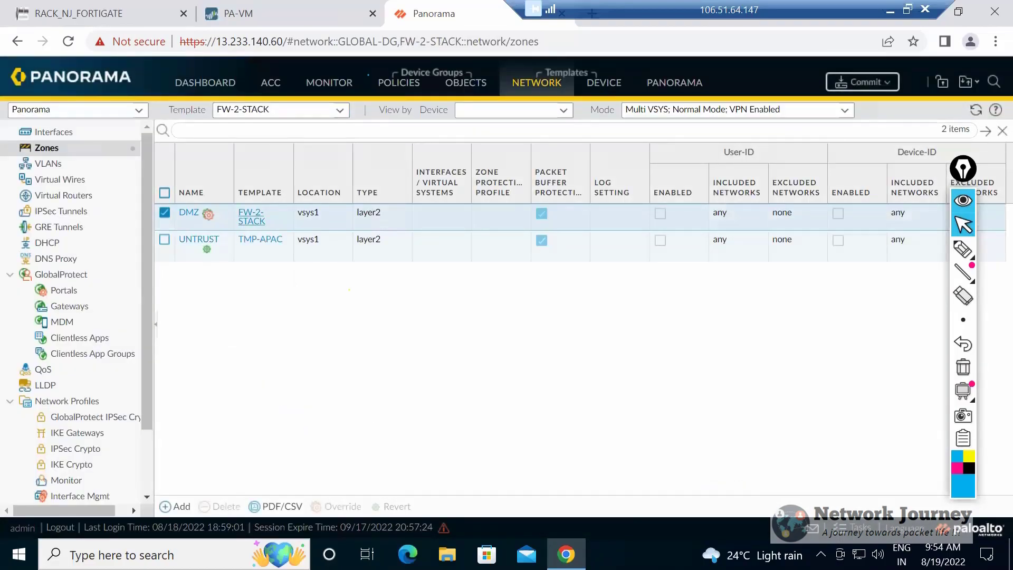
Select the UNTRUST zone instead of DMZ in FW-2-STACK and check the order of the templates in the stacks.
mouse_move(211, 216)
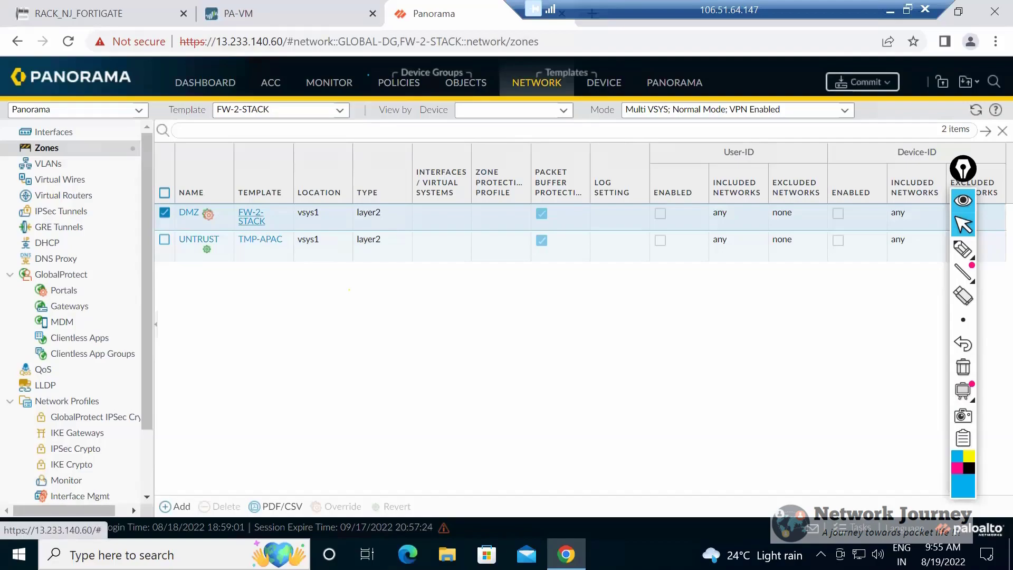
left_click(340, 111)
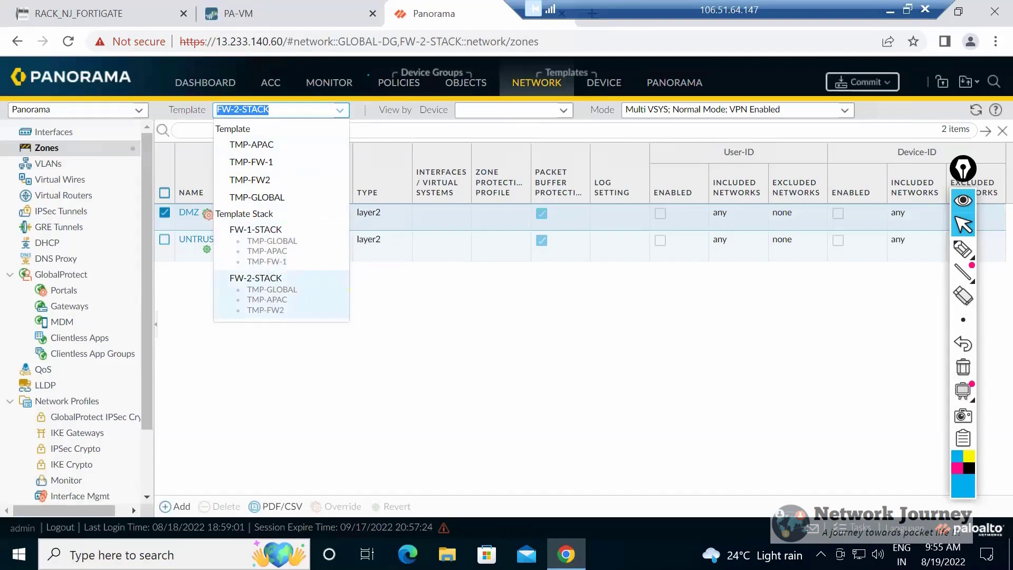
left_click(347, 289)
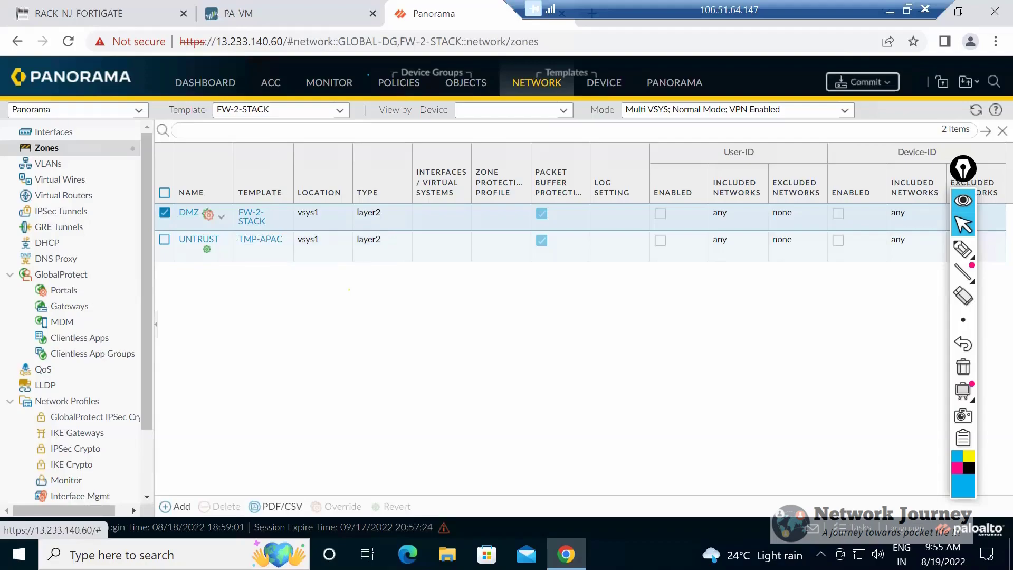
left_click(165, 239)
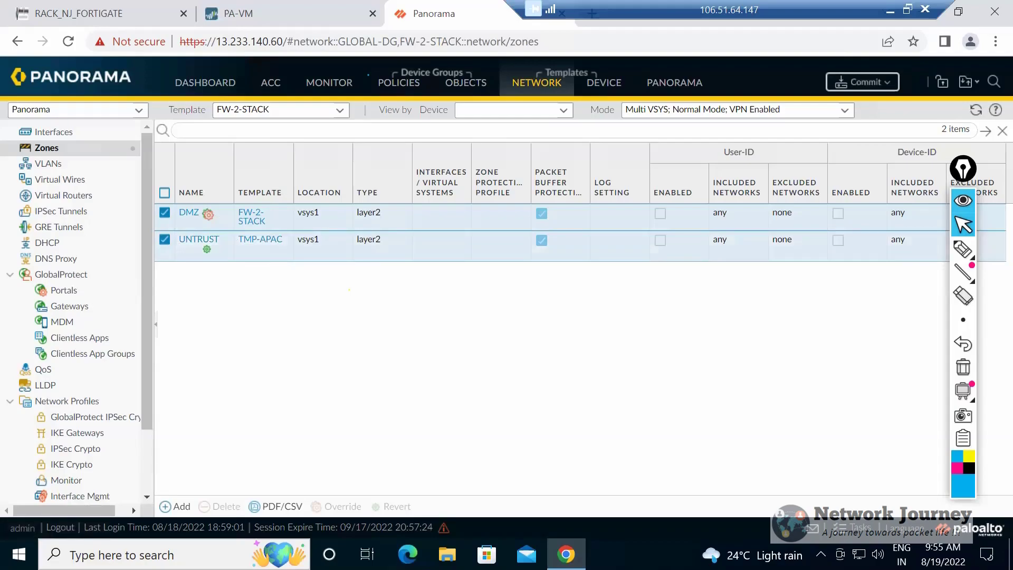
left_click(165, 213)
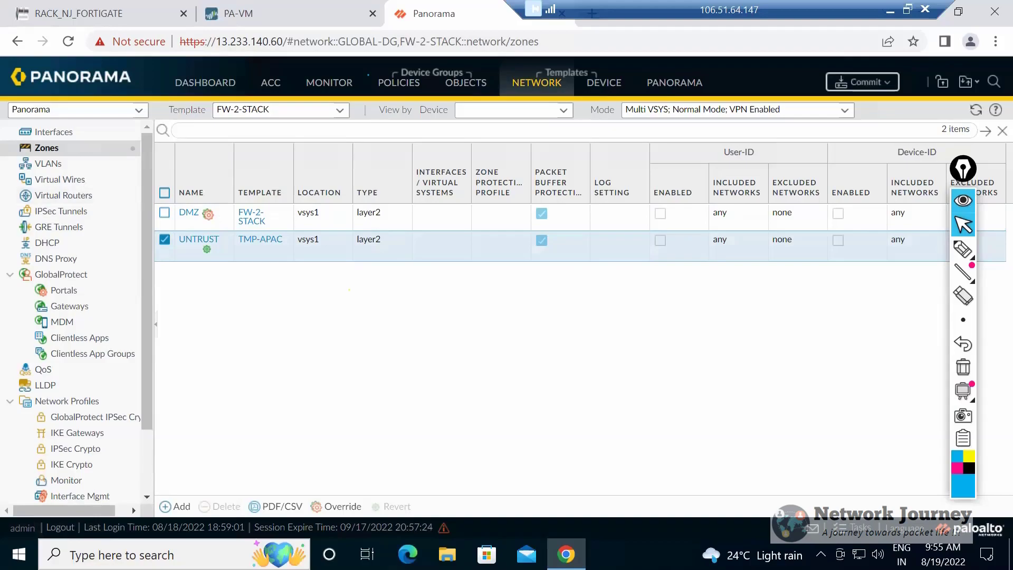
left_click(341, 111)
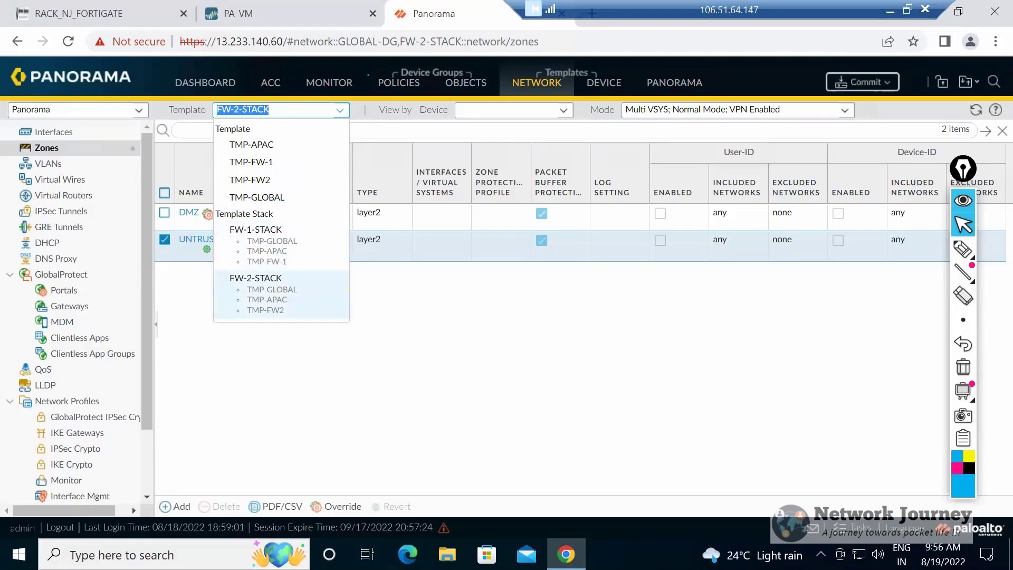
left_click(349, 290)
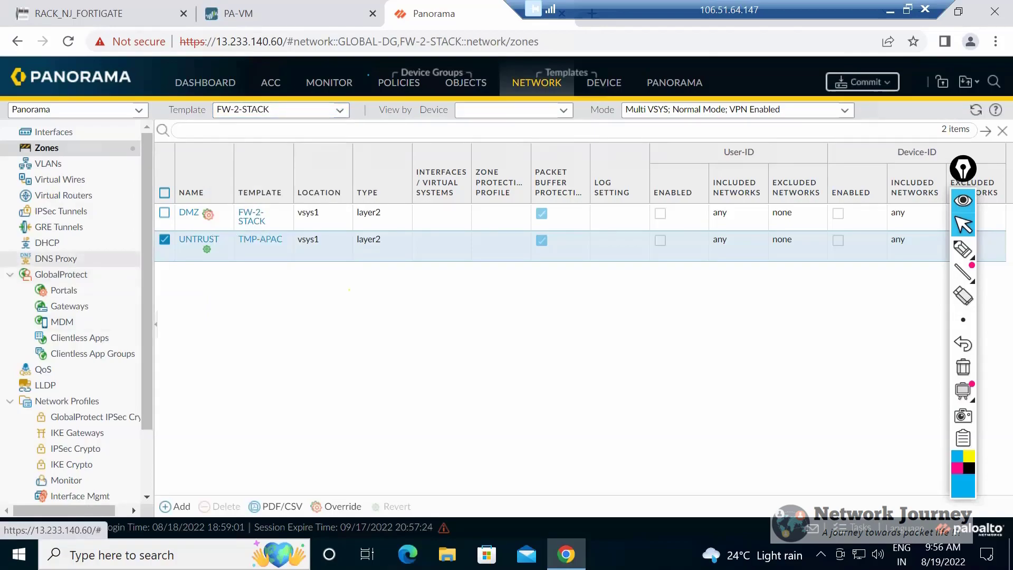
Open the DHCP relay settings of FW-2-STACK and check the list of templates and stacks.
left_click(47, 242)
left_click(276, 138)
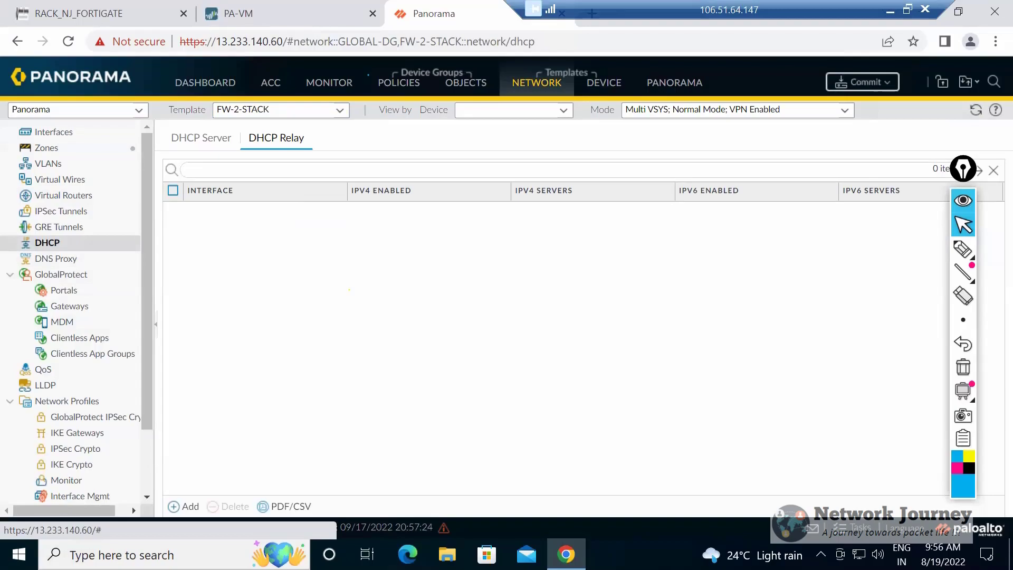
left_click(339, 110)
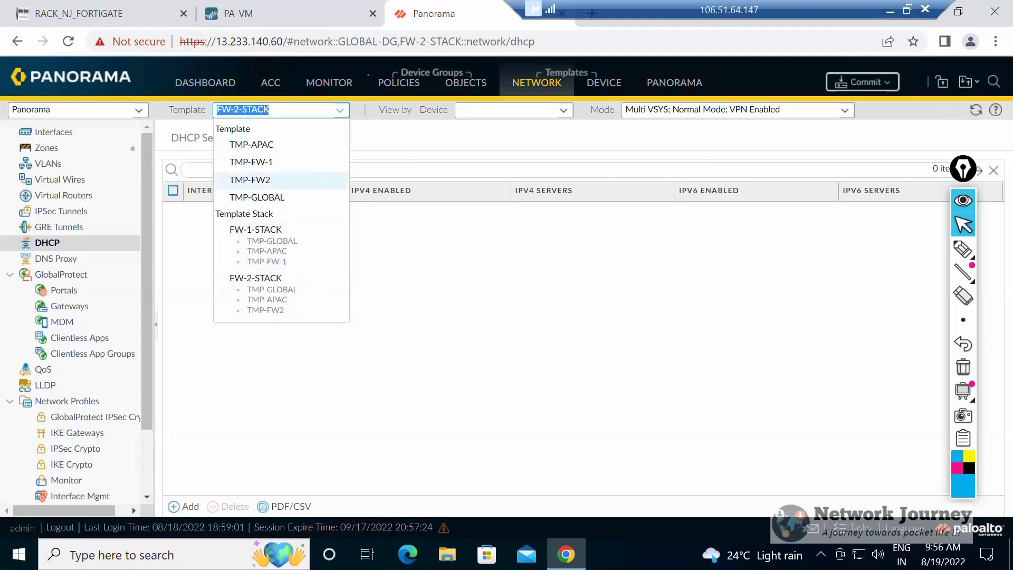
left_click(258, 180)
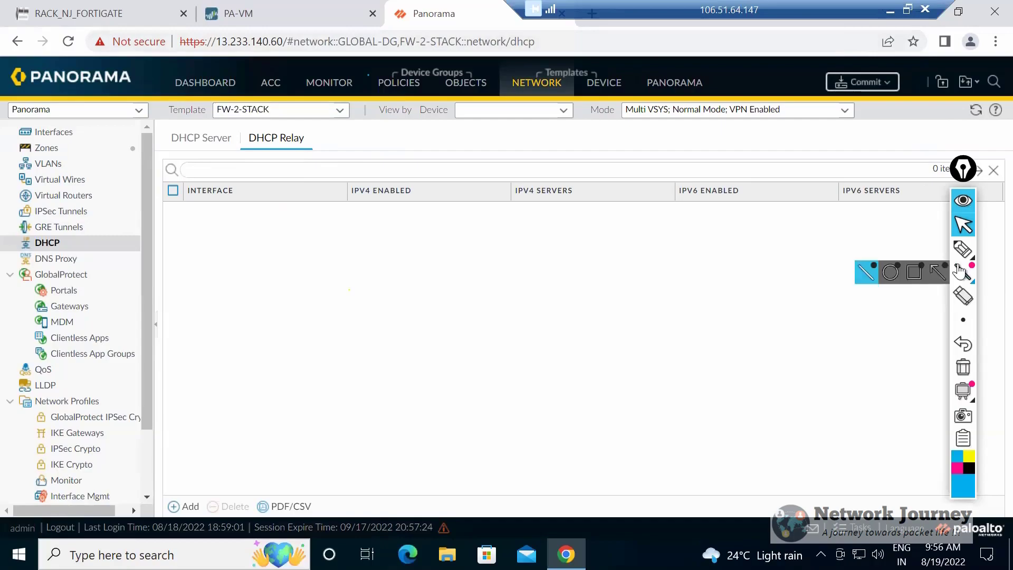
Sketch three boxes stepping down diagonally over the empty DHCP relay list with the annotation pen.
left_click(962, 248)
mouse_move(962, 316)
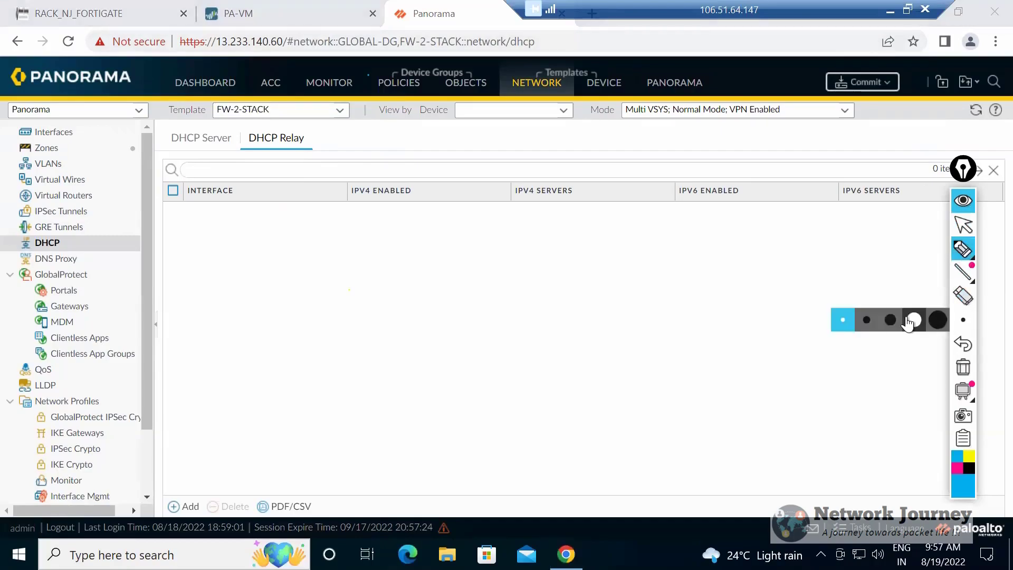
mouse_move(363, 265)
left_mouse_down()
mouse_move(373, 311)
mouse_move(389, 258)
mouse_move(363, 267)
left_mouse_up()
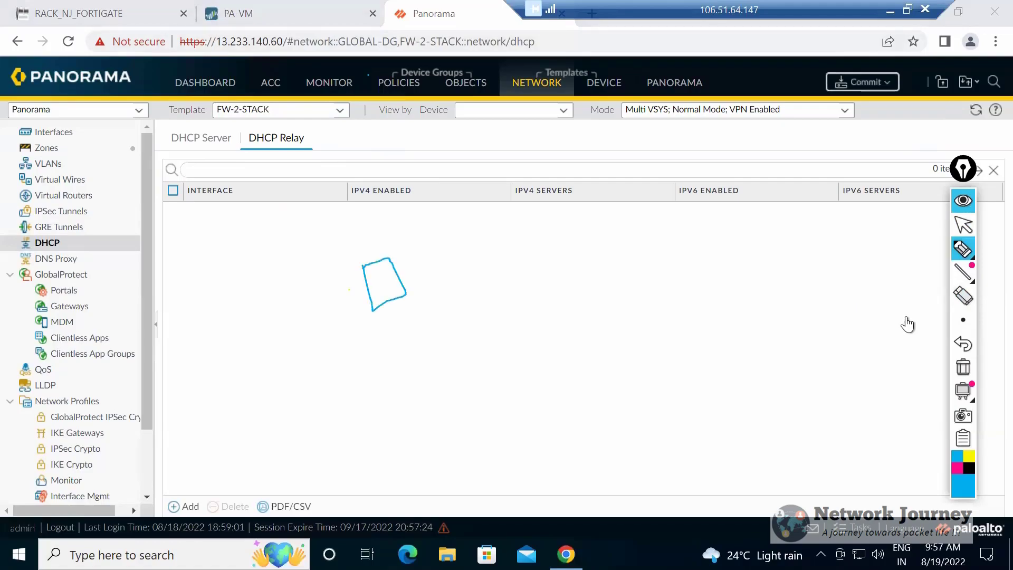
mouse_move(389, 331)
left_mouse_down()
mouse_move(404, 368)
mouse_move(426, 319)
mouse_move(389, 331)
left_mouse_up()
mouse_move(420, 383)
left_mouse_down()
mouse_move(425, 405)
mouse_move(453, 405)
mouse_move(444, 366)
mouse_move(420, 383)
left_mouse_up()
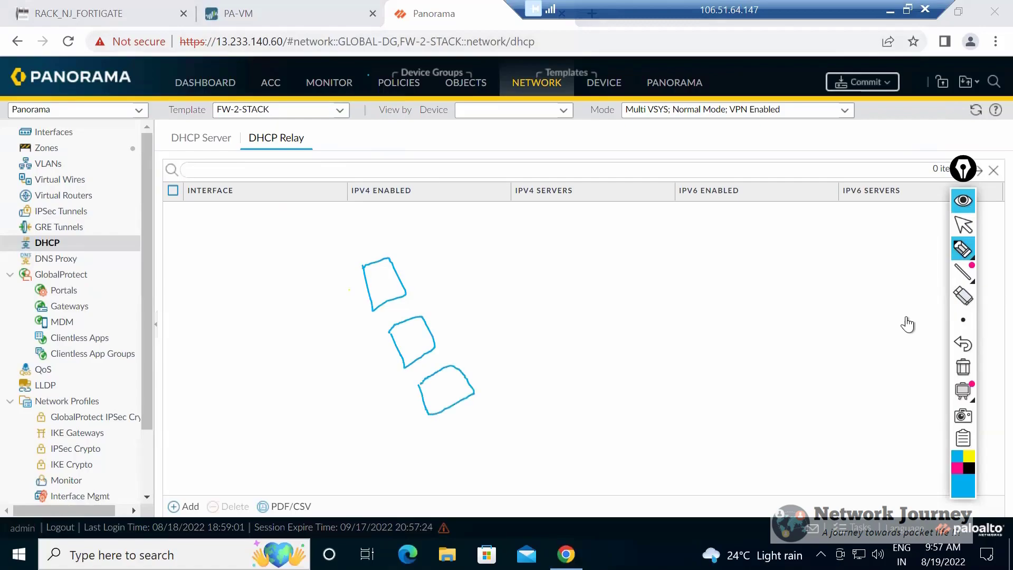
Draw an incoming arrow to each of the three stepped boxes with the annotation pen.
mouse_move(291, 297)
left_mouse_down()
mouse_move(360, 303)
mouse_move(375, 292)
left_mouse_up()
mouse_move(297, 293)
left_mouse_down()
mouse_move(372, 300)
mouse_move(361, 317)
left_mouse_up()
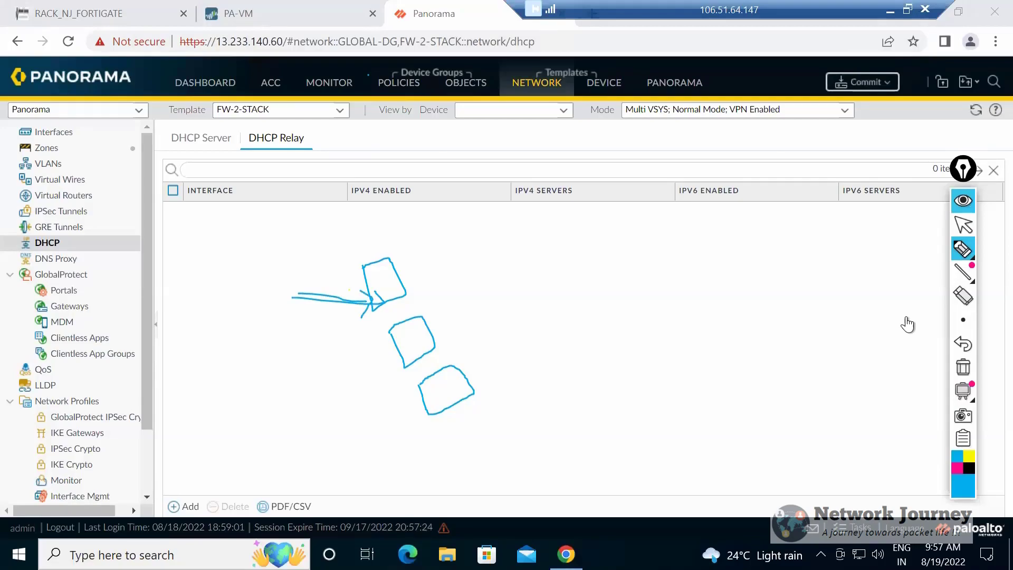
left_click_drag(318, 377, 390, 354)
mouse_move(322, 383)
left_mouse_down()
mouse_move(399, 353)
mouse_move(389, 372)
left_mouse_up()
left_click_drag(337, 442, 407, 408)
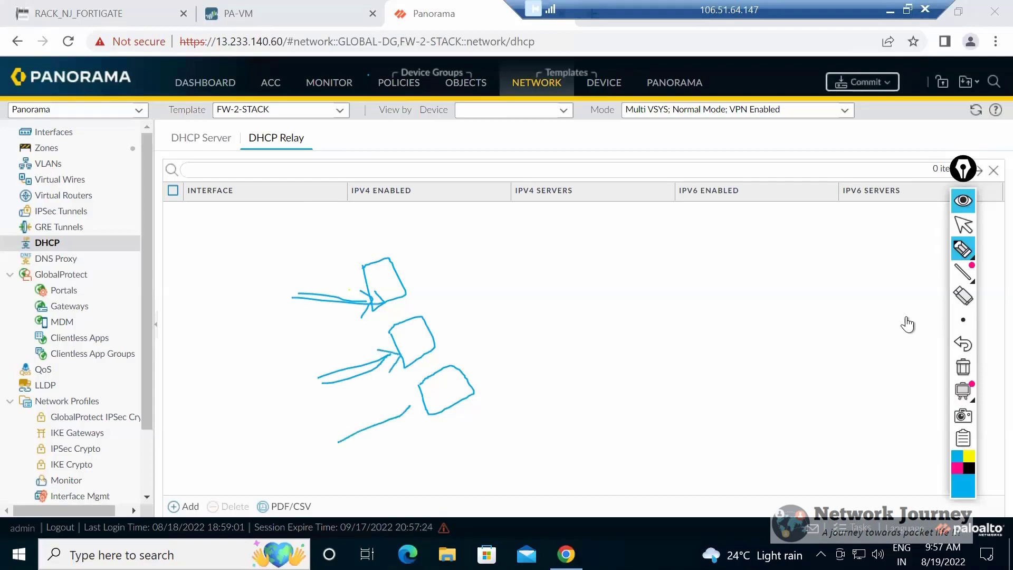
left_click_drag(351, 440, 419, 400)
left_click_drag(419, 401, 408, 420)
Draw a curly brace grouping the three boxes and three lines leading from it to a large four-sided shape.
mouse_move(414, 248)
left_mouse_down()
mouse_move(500, 370)
mouse_move(485, 393)
left_mouse_up()
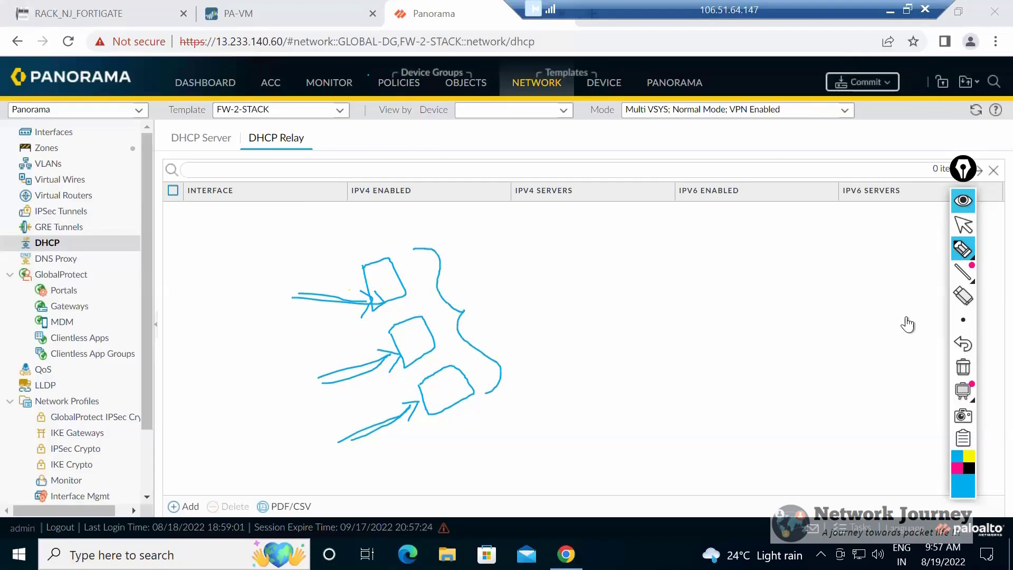
left_click_drag(456, 272, 542, 271)
mouse_move(484, 303)
left_mouse_down()
mouse_move(560, 286)
mouse_move(524, 350)
left_mouse_up()
mouse_move(551, 257)
left_mouse_down()
mouse_move(600, 336)
mouse_move(602, 237)
mouse_move(551, 257)
left_mouse_up()
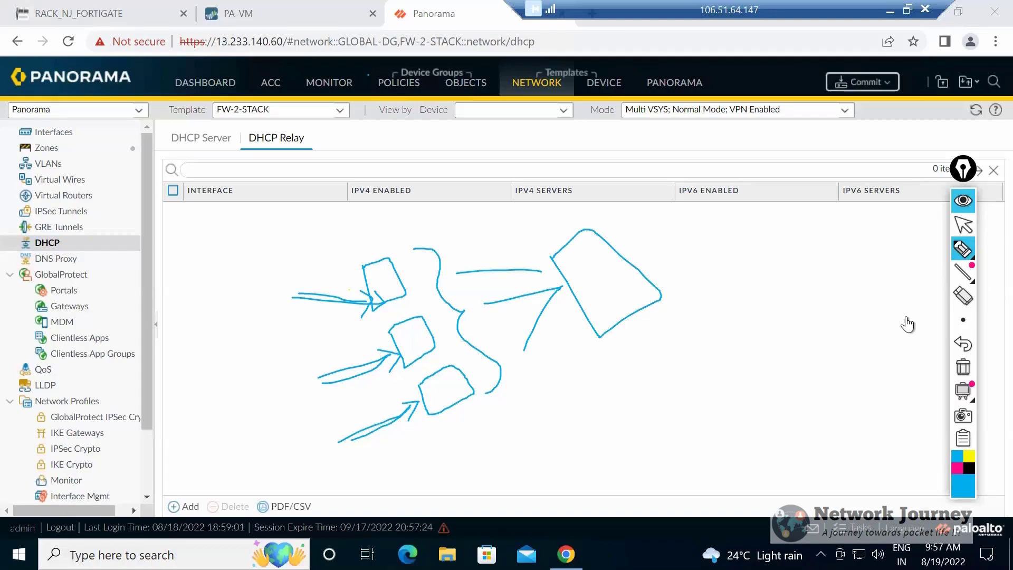
Write DNS beneath the large four-sided shape and underline it twice.
left_click_drag(627, 349, 632, 356)
left_click_drag(623, 353, 629, 366)
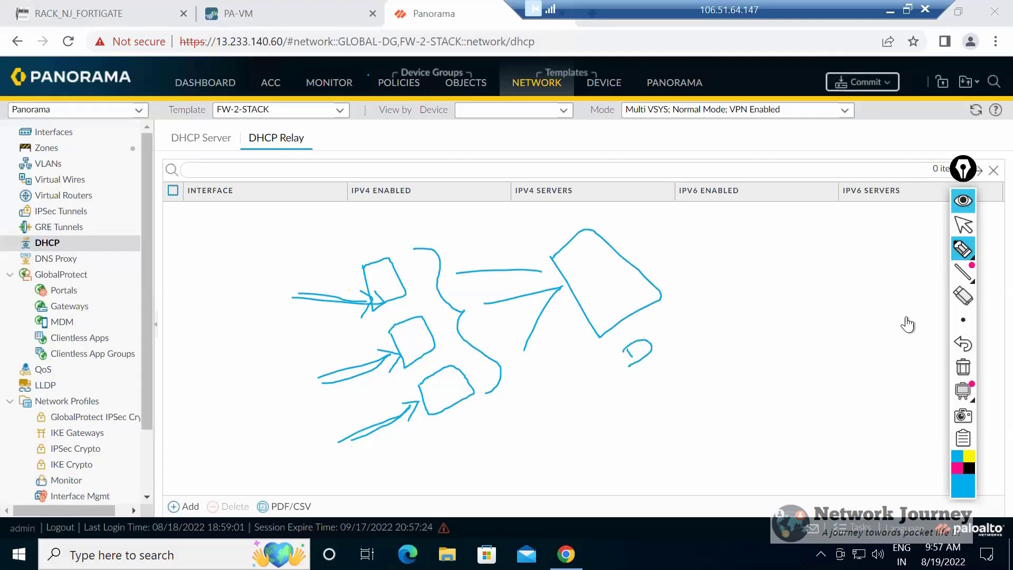
mouse_move(655, 331)
left_mouse_down()
mouse_move(659, 348)
mouse_move(694, 335)
mouse_move(678, 358)
mouse_move(704, 359)
left_mouse_up()
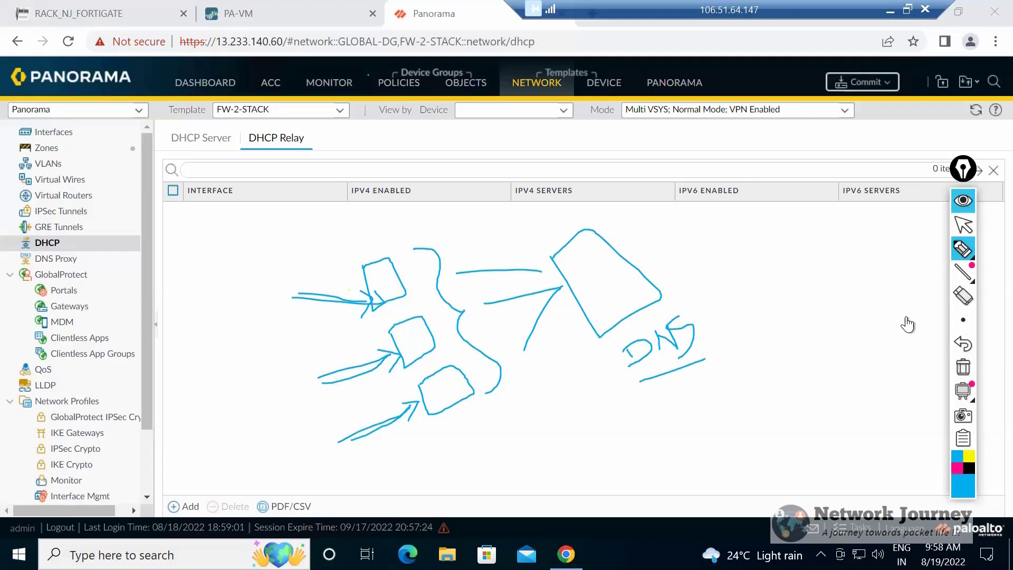
mouse_move(646, 374)
left_mouse_down()
mouse_move(704, 372)
mouse_move(710, 362)
left_mouse_up()
Circle the three small boxes with an extra line into each, and outline the DNS label.
mouse_move(342, 245)
left_mouse_down()
mouse_move(443, 453)
mouse_move(432, 314)
mouse_move(334, 240)
left_mouse_up()
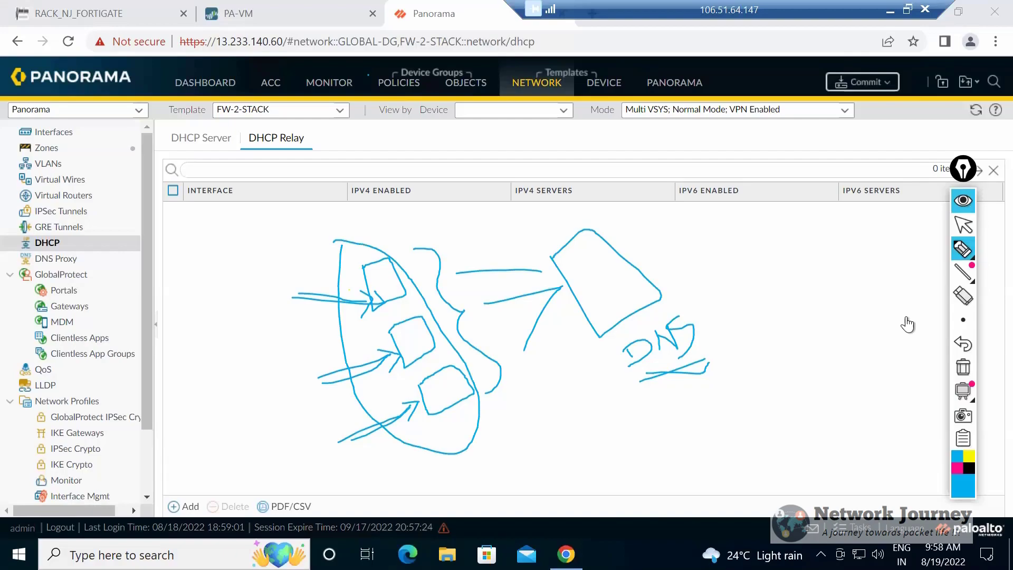
left_click_drag(293, 304, 362, 278)
left_click_drag(391, 342, 317, 369)
left_click_drag(416, 409, 335, 434)
mouse_move(605, 340)
left_mouse_down()
mouse_move(647, 376)
mouse_move(746, 311)
mouse_move(623, 328)
mouse_move(628, 334)
left_mouse_up()
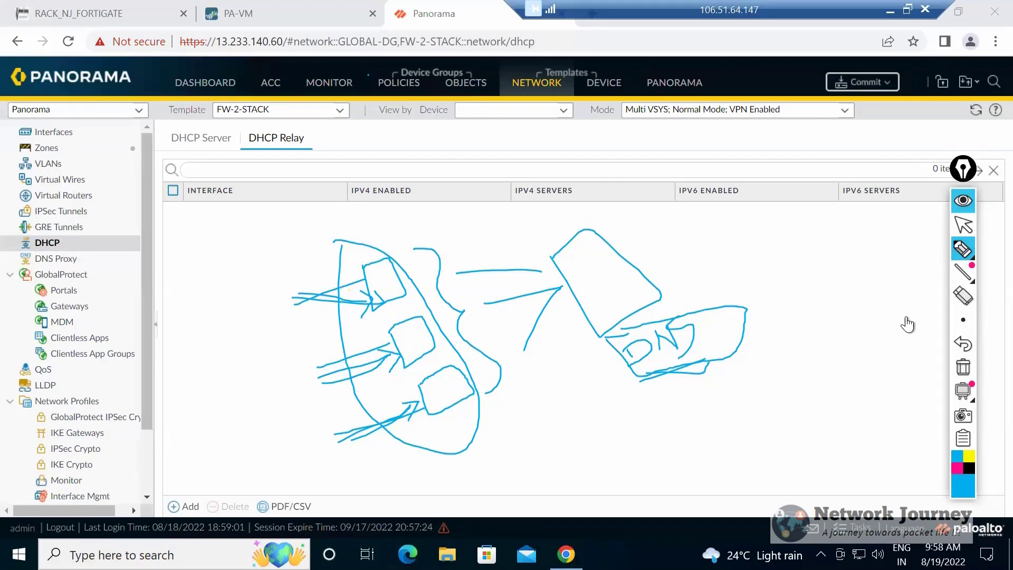
Circle the DNS Proxy entry and draw arrows from it toward the boxes and from the boxes into the large shape.
left_click_drag(35, 262, 70, 266)
mouse_move(85, 260)
left_mouse_down()
mouse_move(181, 268)
mouse_move(166, 285)
left_mouse_up()
mouse_move(27, 253)
left_mouse_down()
mouse_move(64, 258)
mouse_move(27, 265)
left_mouse_up()
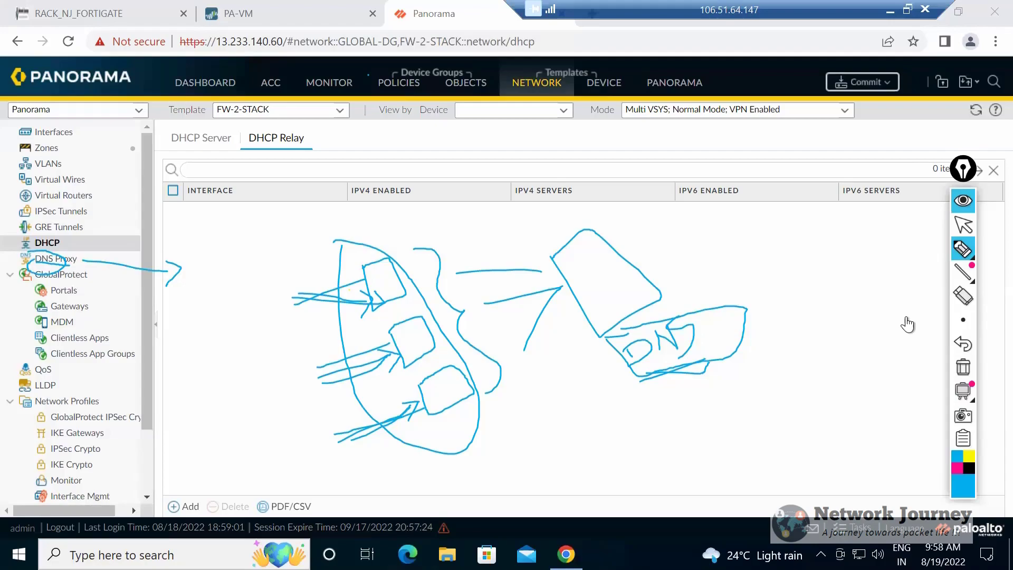
mouse_move(428, 298)
left_mouse_down()
mouse_move(571, 272)
mouse_move(590, 277)
mouse_move(579, 292)
left_mouse_up()
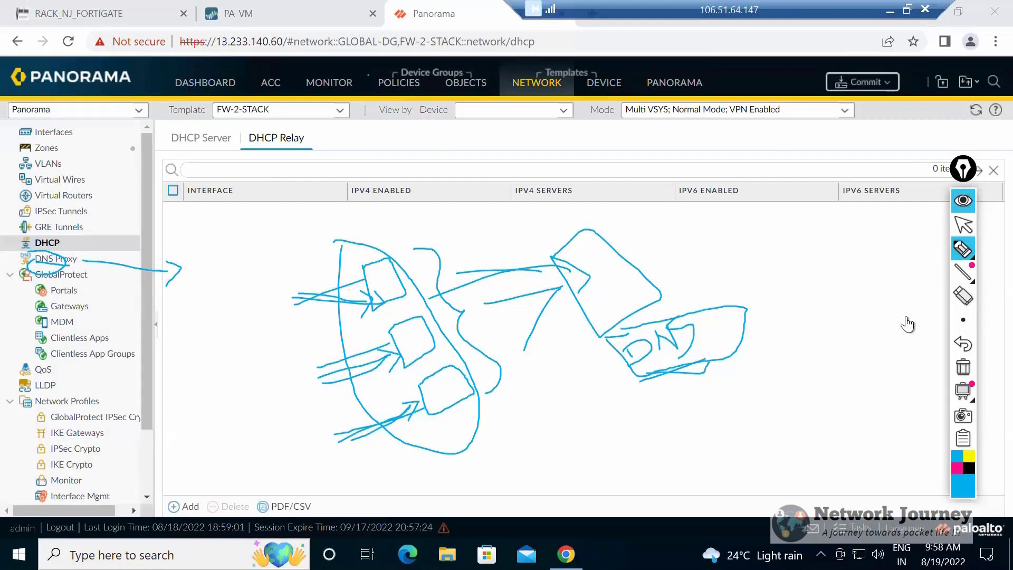
mouse_move(71, 261)
left_mouse_down()
mouse_move(250, 279)
mouse_move(224, 304)
left_mouse_up()
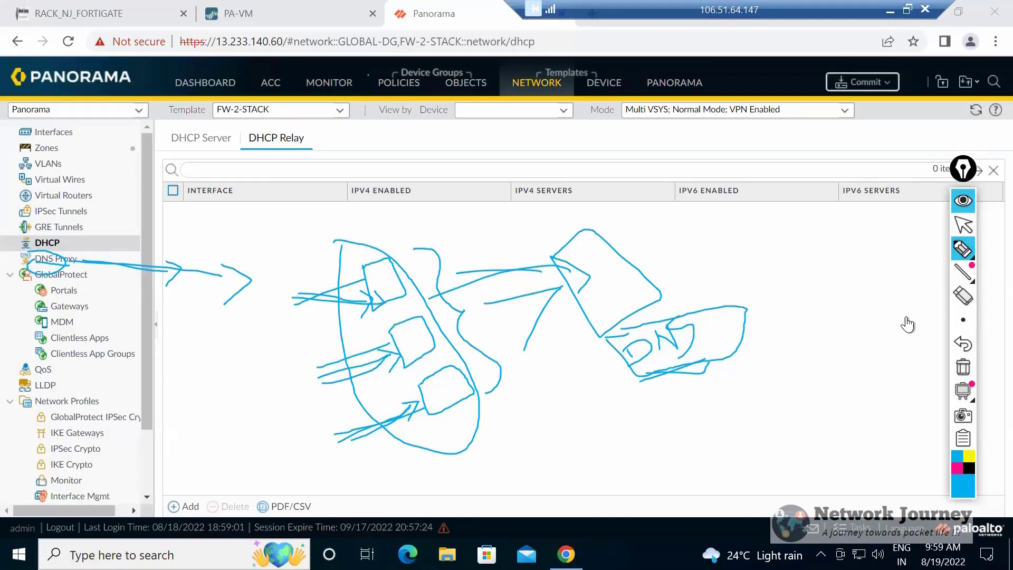
left_click(963, 224)
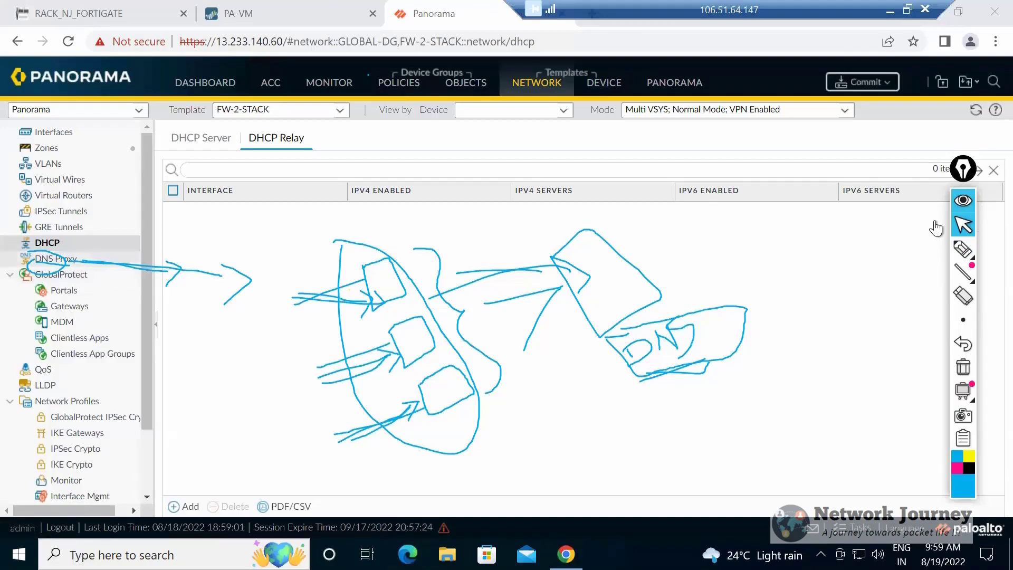
Check which templates belong to FW-1-STACK and FW-2-STACK in the template list.
left_click(340, 110)
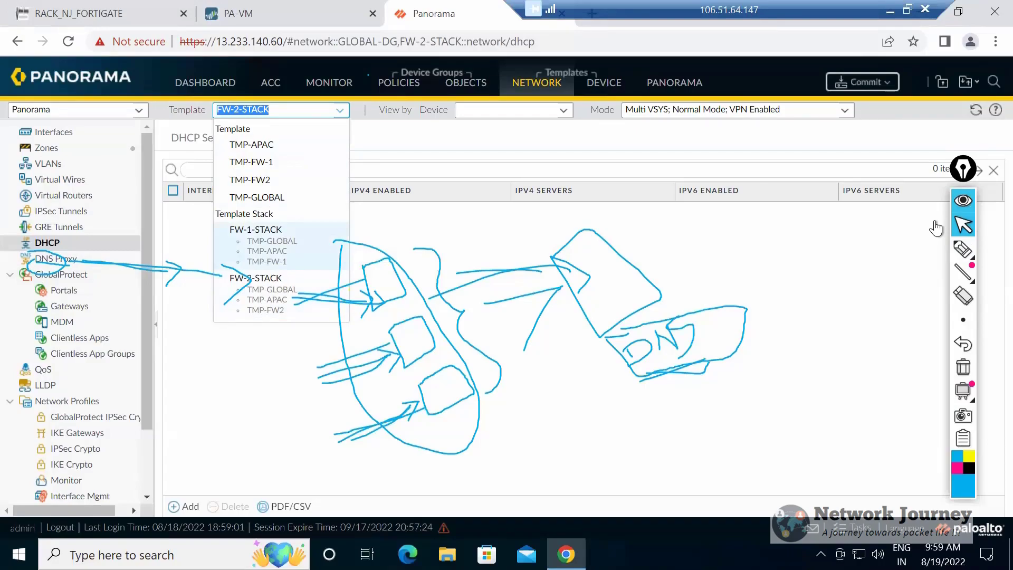
left_click_drag(284, 262, 364, 263)
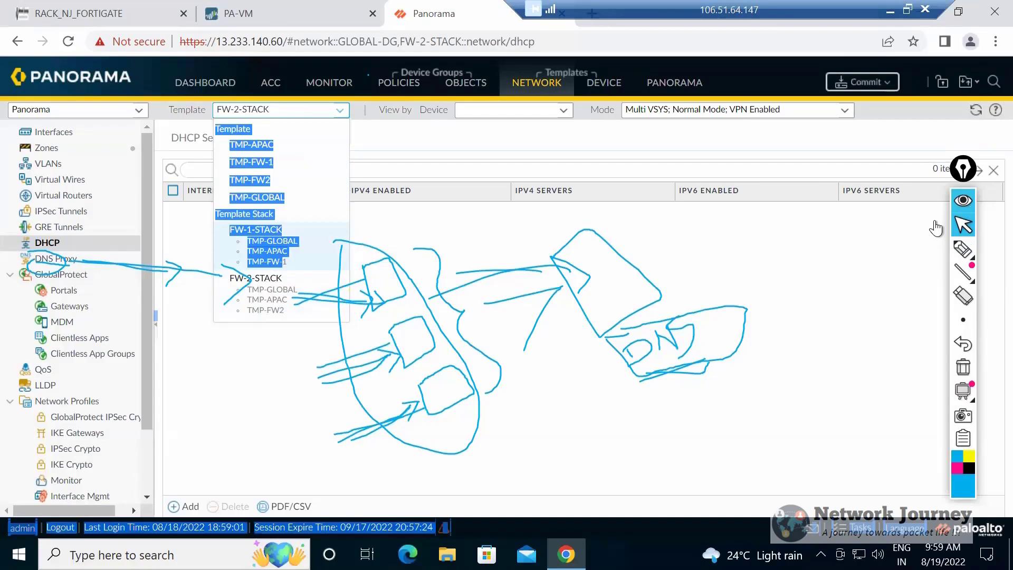
left_click(935, 228)
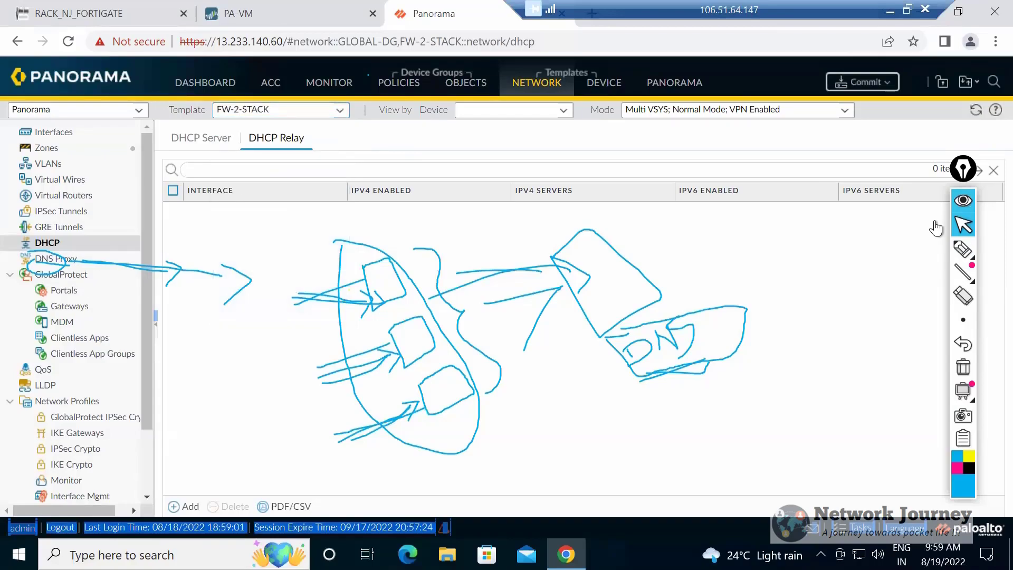
left_click(340, 110)
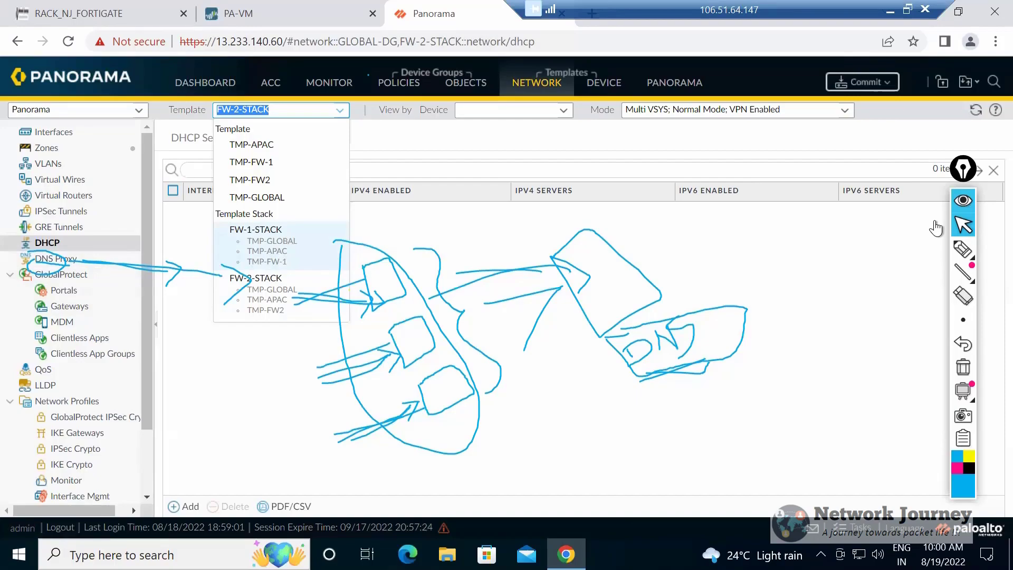
Draw an arrow leading away from the FW-1-STACK templates and write 20 at its tip.
left_click(964, 250)
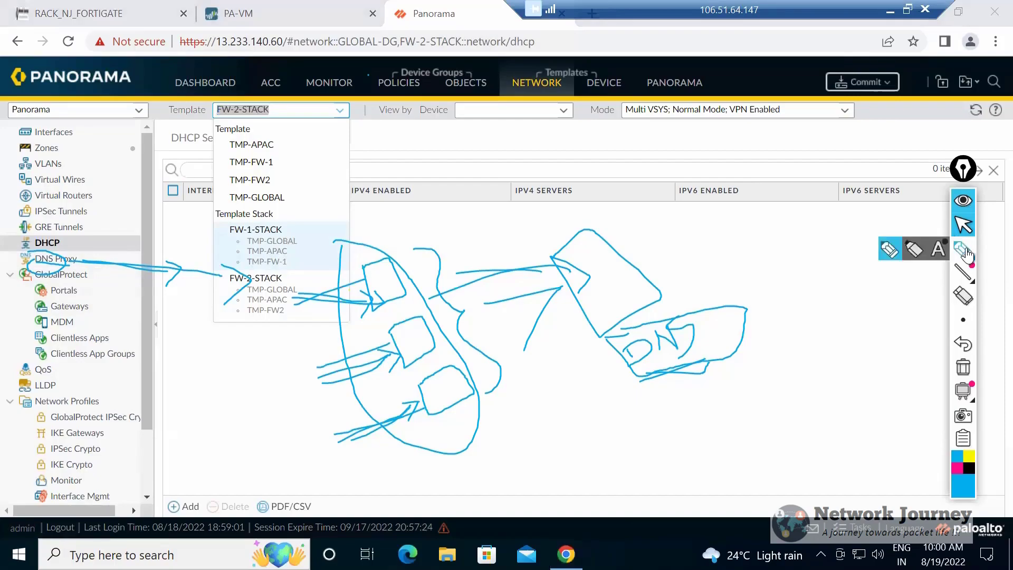
mouse_move(358, 242)
left_mouse_down()
mouse_move(473, 239)
mouse_move(469, 254)
left_mouse_up()
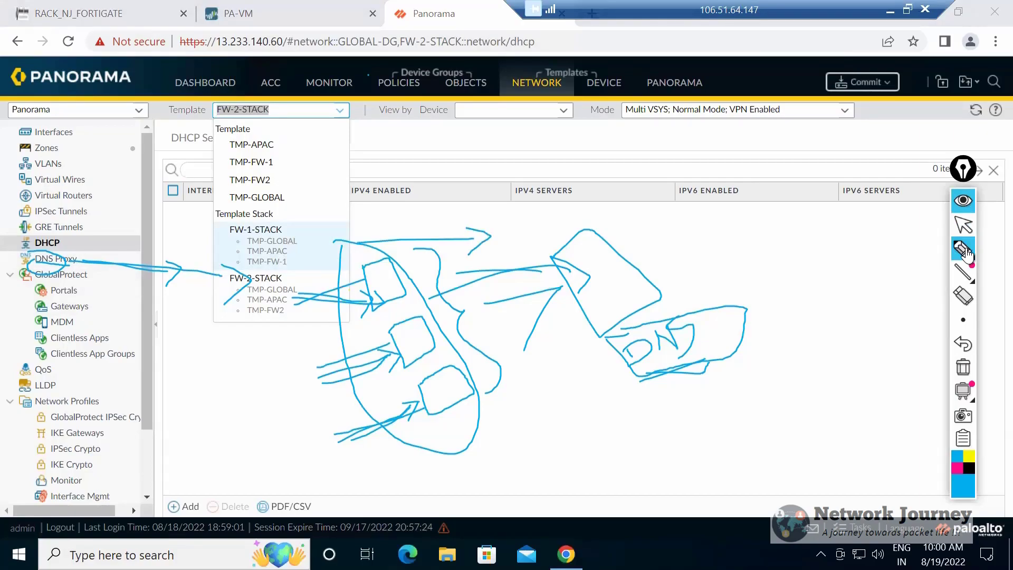
mouse_move(511, 226)
left_mouse_down()
mouse_move(515, 248)
mouse_move(561, 244)
mouse_move(554, 225)
left_mouse_up()
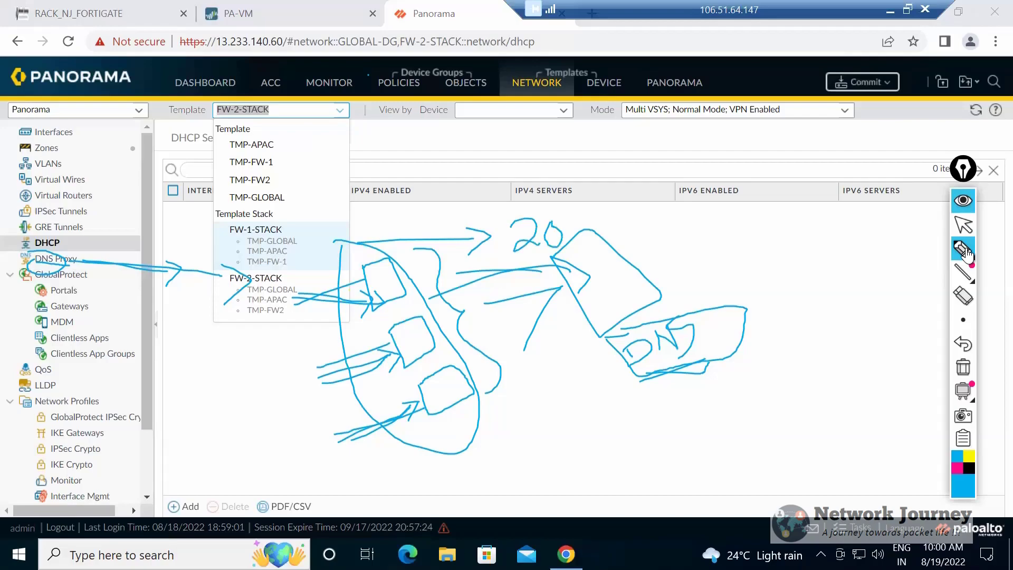
left_click(966, 226)
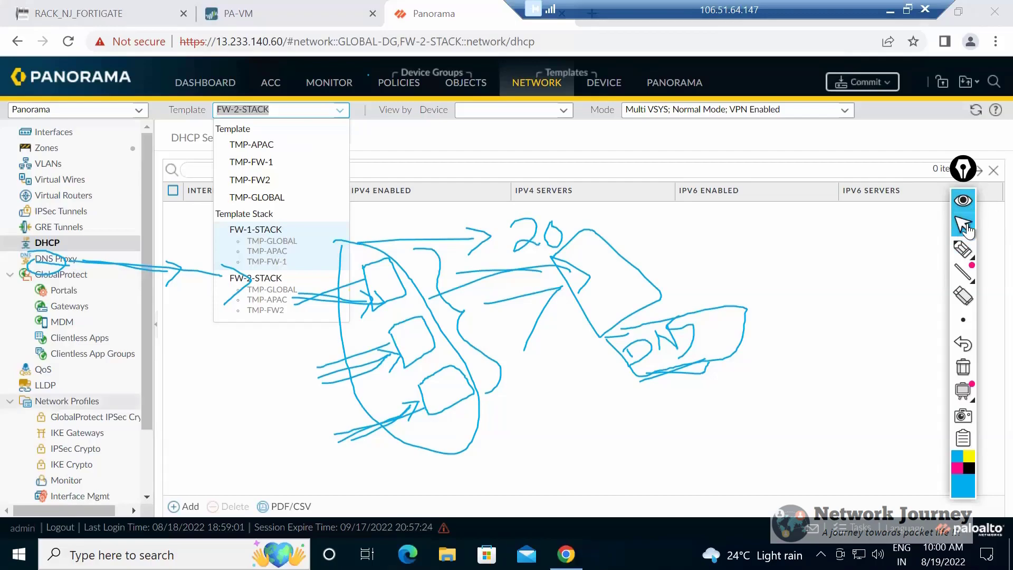
Look through the network and device setting categories available for FW-2-STACK.
scroll(95, 337, "down", 2)
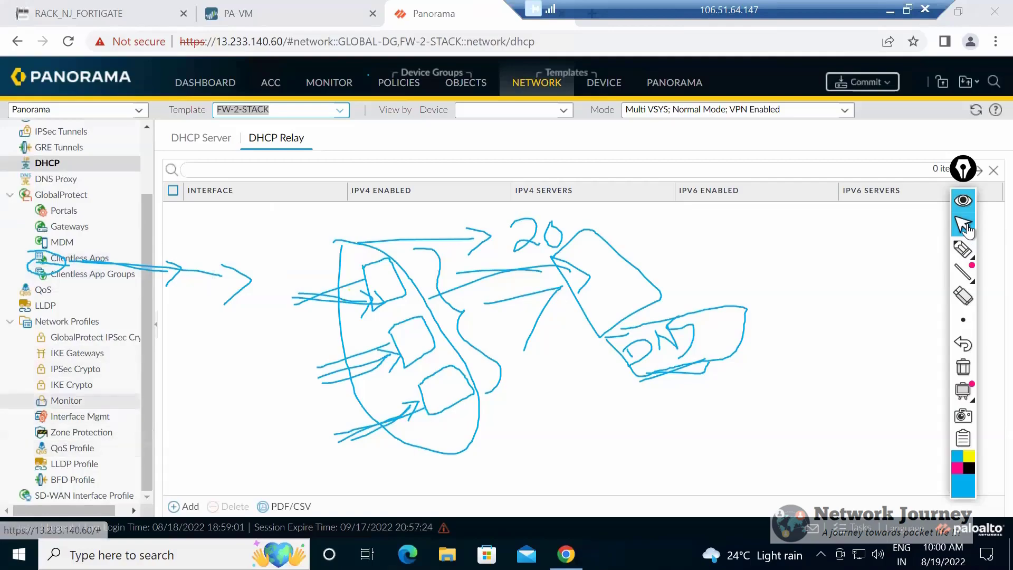
scroll(79, 417, "up", 1)
scroll(80, 433, "down", 1)
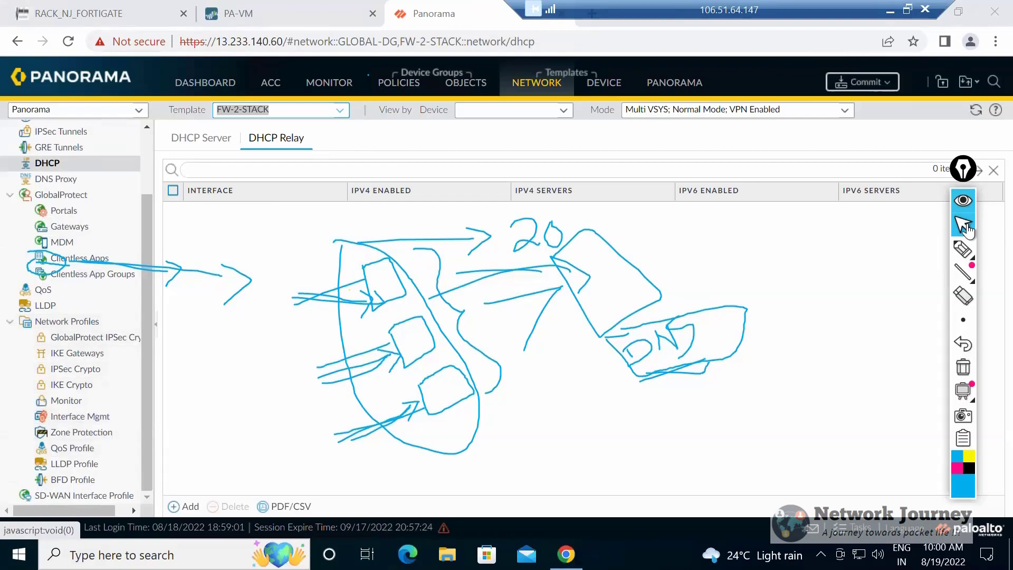
left_click(276, 138)
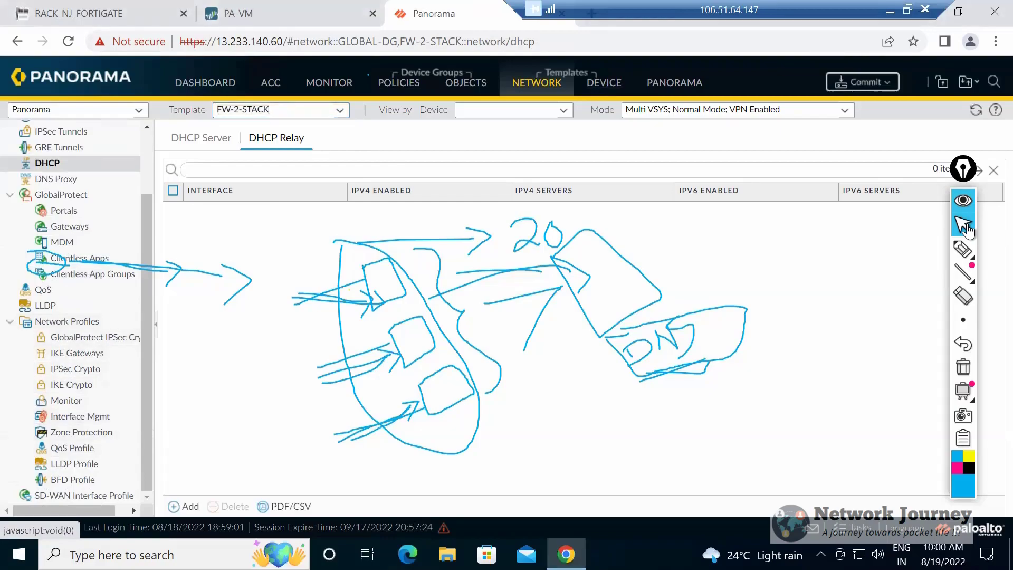
left_click(604, 83)
scroll(69, 395, "down", 5)
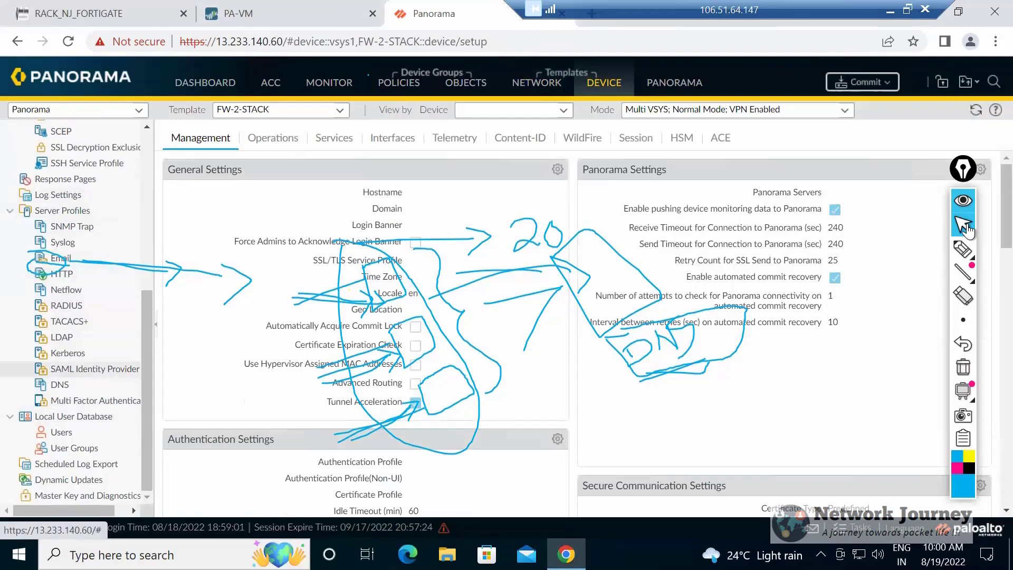
scroll(79, 368, "up", 3)
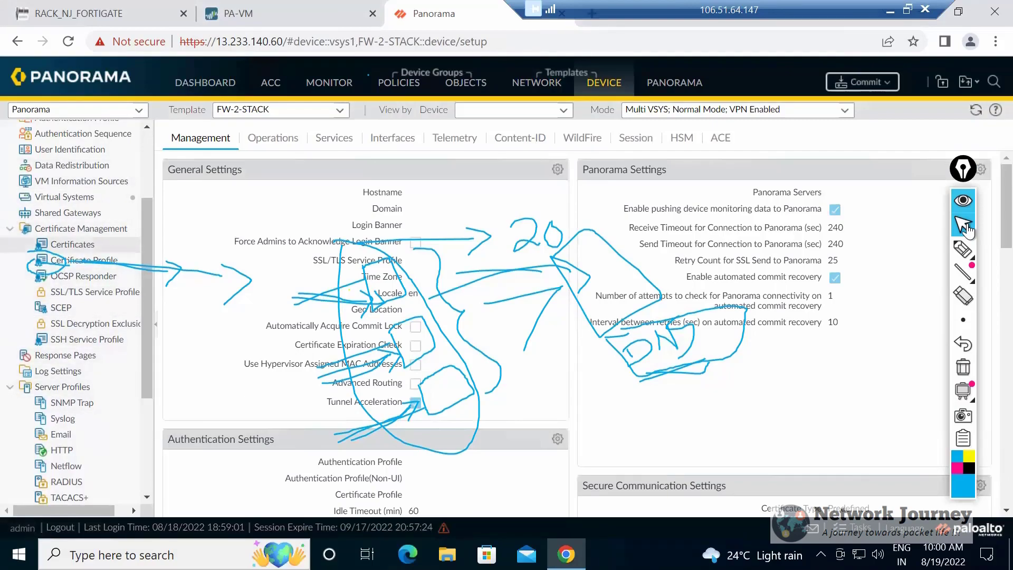
Review the available templates and template stacks from the device settings of FW-2-STACK.
left_click(340, 111)
left_click(340, 110)
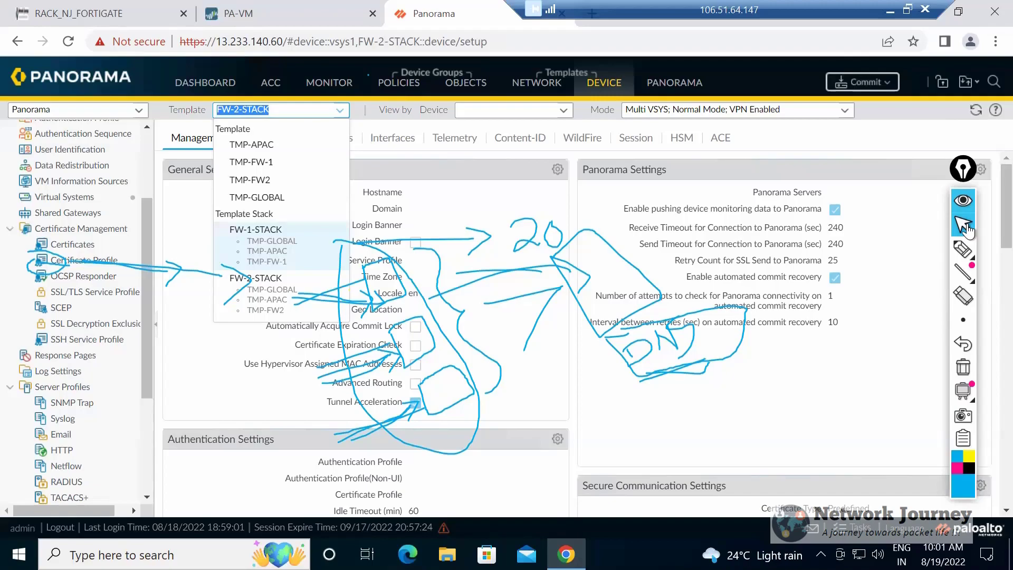
left_click_drag(855, 244, 638, 244)
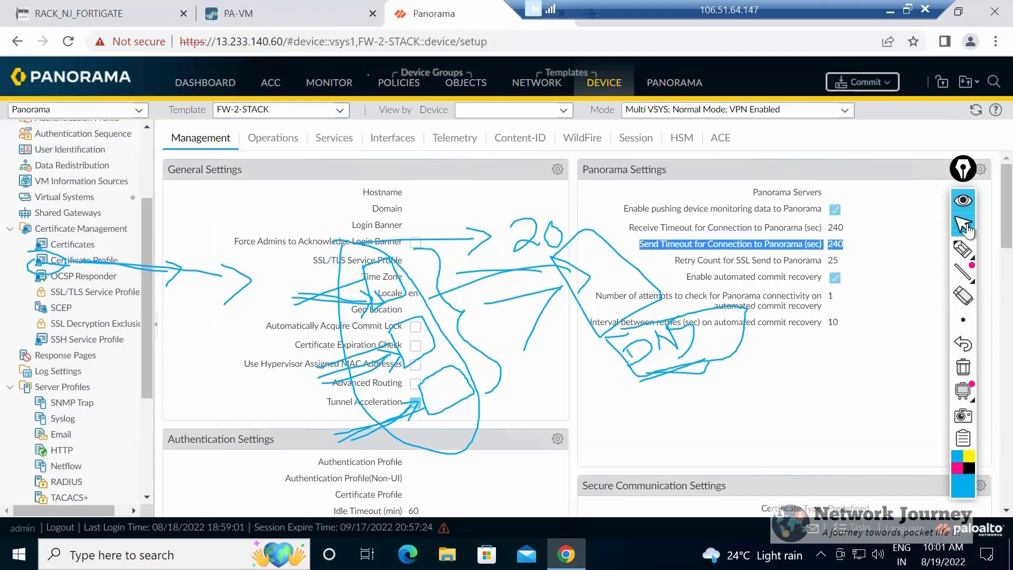
Add an arrow leaving the large shape, a wide loop around the small boxes, and an angled arrow beside the loop.
left_click(963, 227)
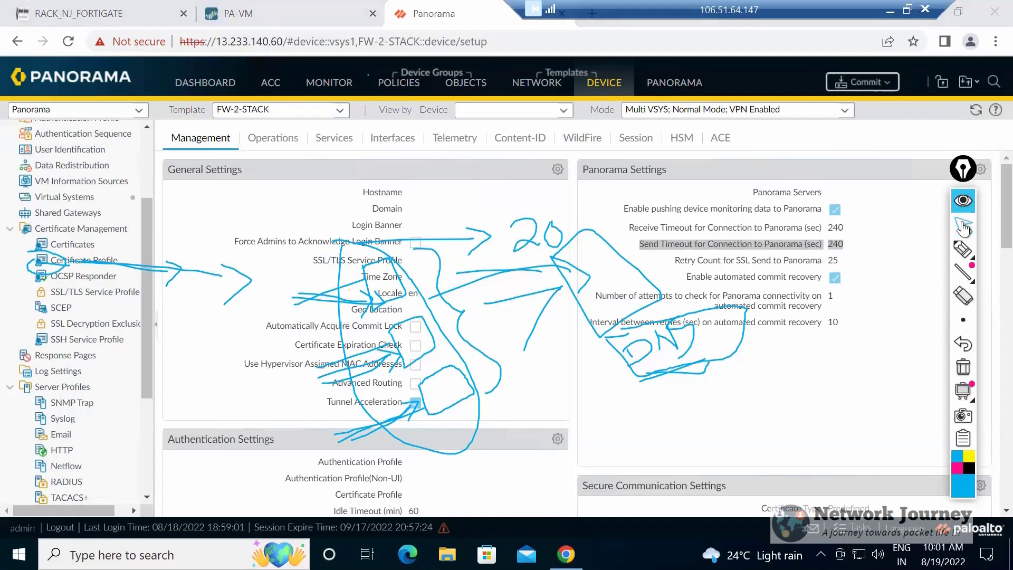
left_click(962, 228)
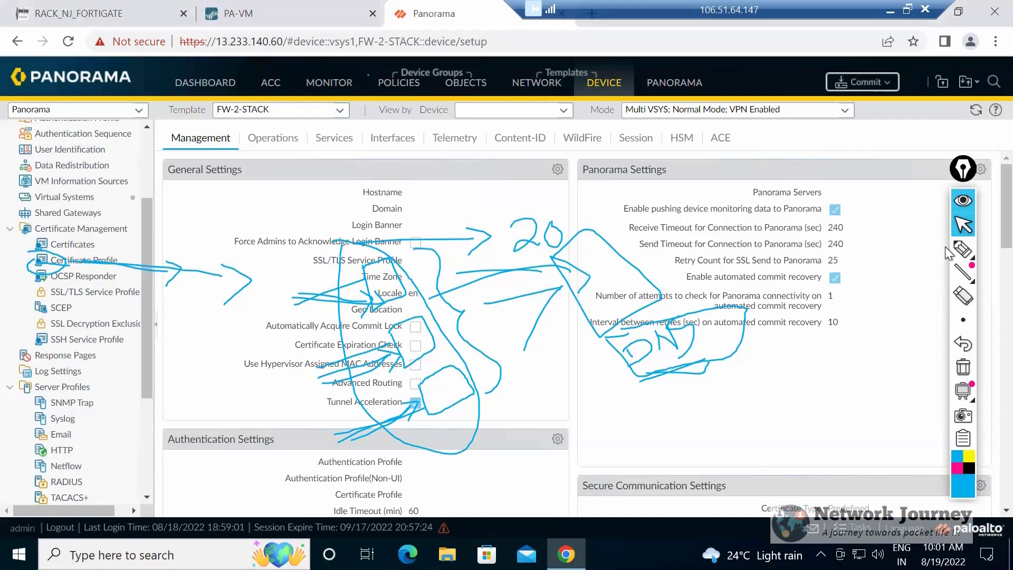
left_click(961, 248)
mouse_move(654, 267)
left_mouse_down()
mouse_move(712, 267)
mouse_move(702, 280)
left_mouse_up()
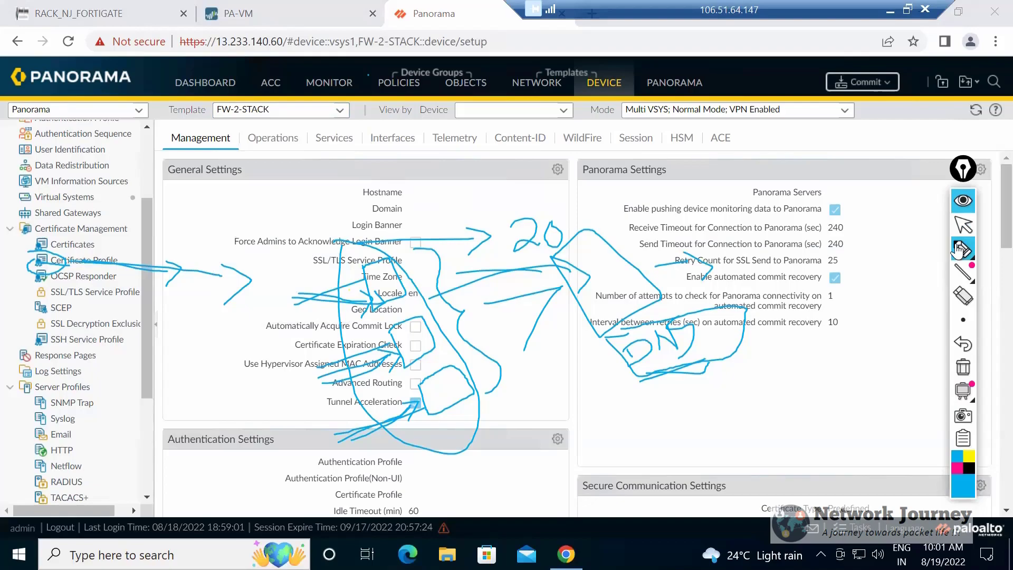
left_click(958, 250)
mouse_move(340, 278)
left_mouse_down()
mouse_move(239, 422)
mouse_move(369, 452)
mouse_move(389, 436)
left_mouse_up()
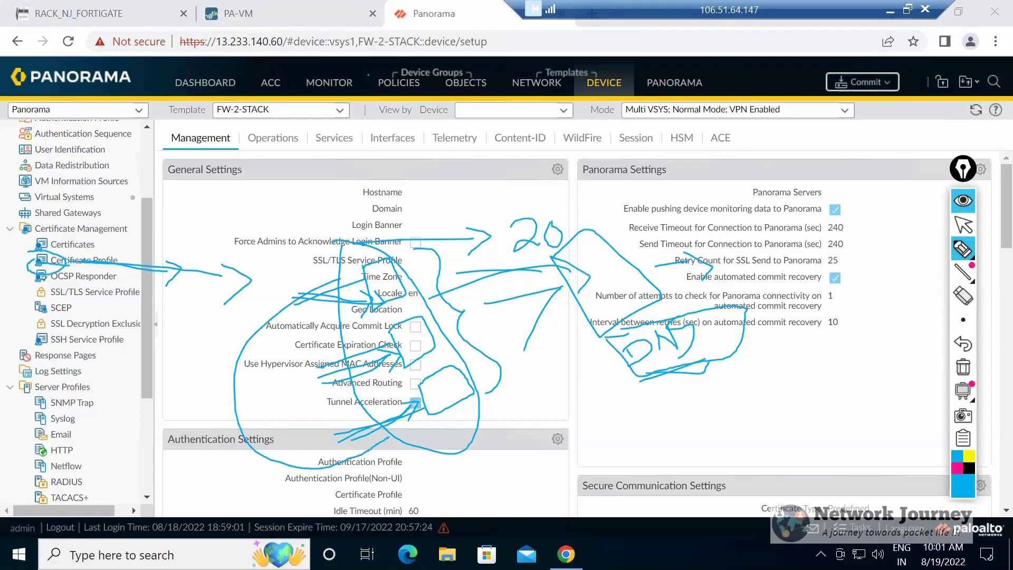
mouse_move(228, 387)
left_mouse_down()
mouse_move(192, 315)
mouse_move(266, 244)
mouse_move(267, 267)
left_mouse_up()
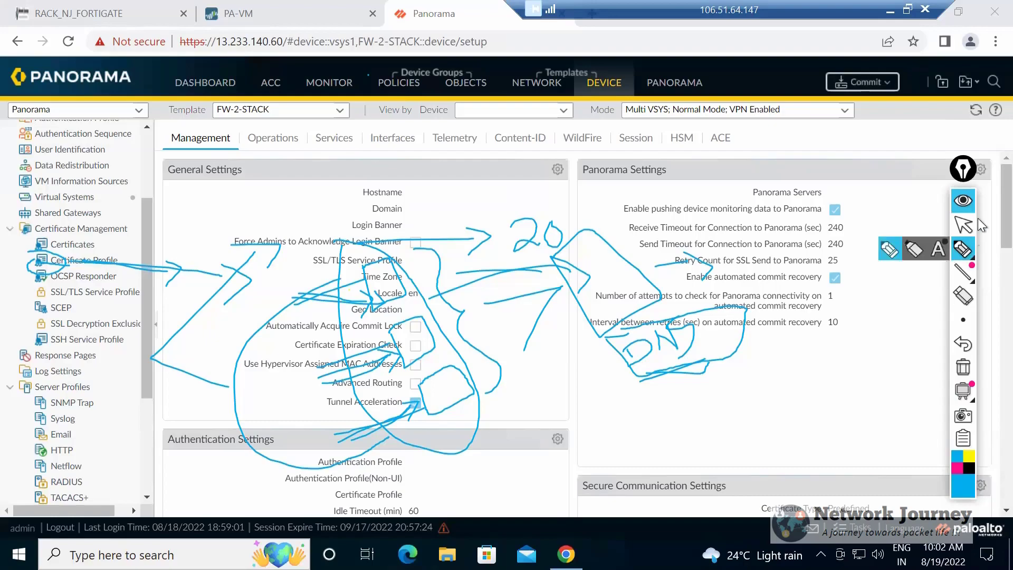
Erase all the annotations and open Panorama's own list of templates and template stacks.
left_click(962, 296)
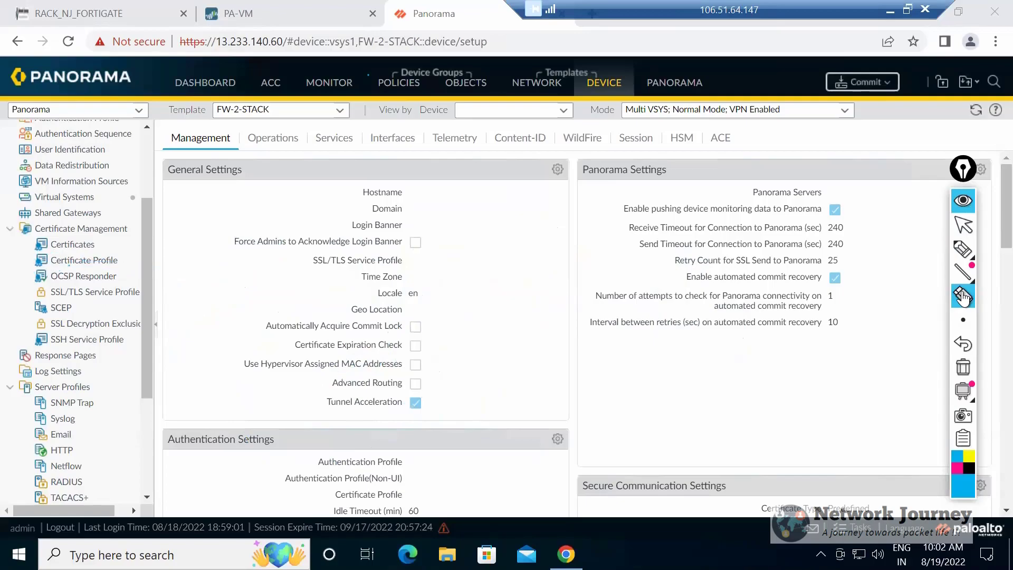
left_click(968, 231)
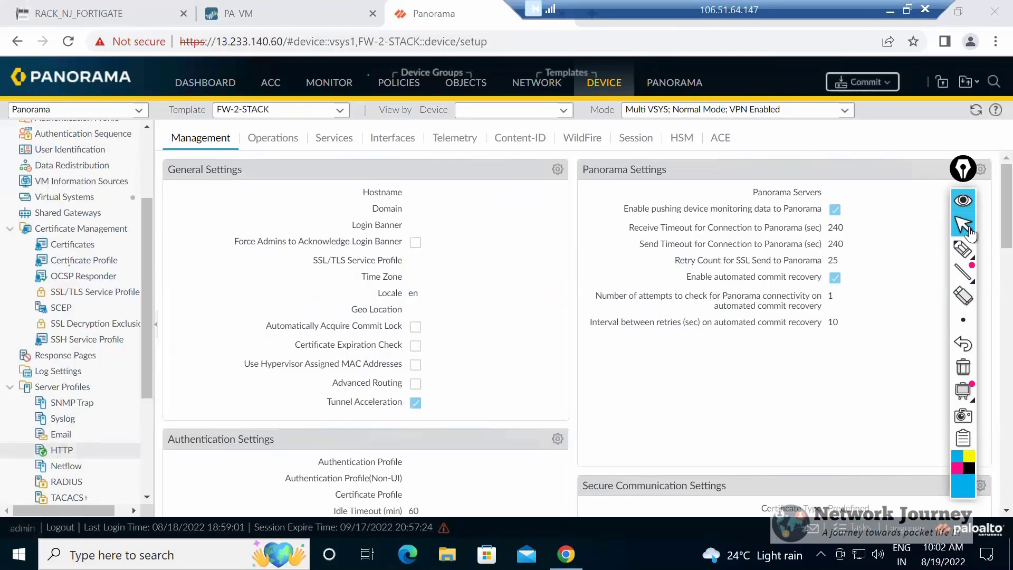
left_click(674, 83)
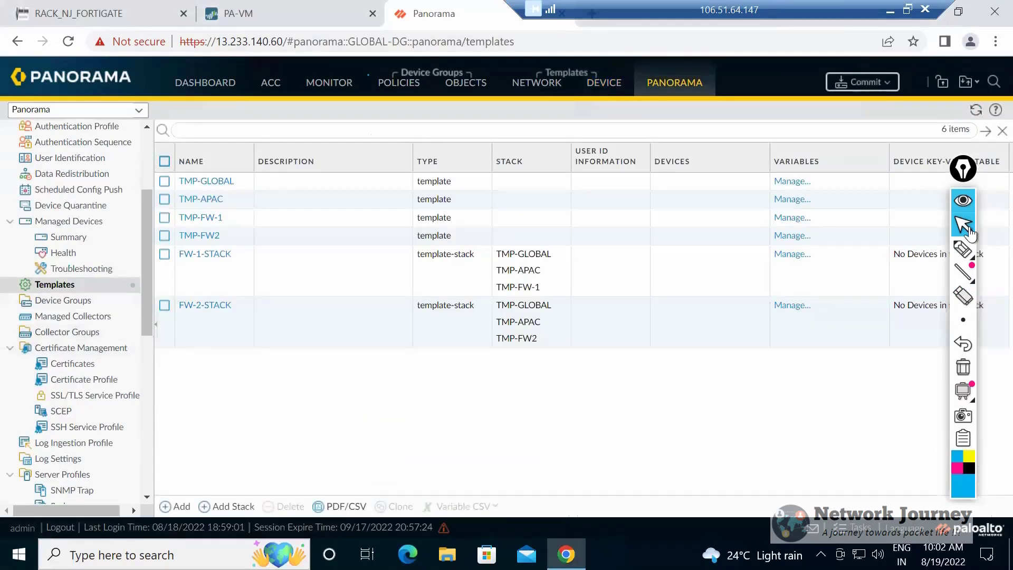
Try to clone the FW-2-STACK template stack.
left_click(165, 306)
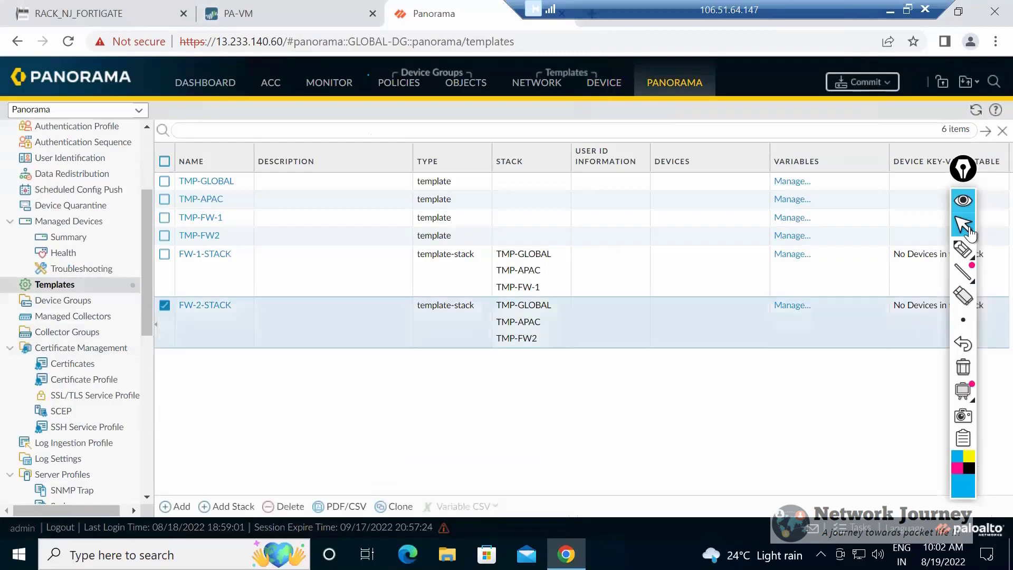
left_click(394, 506)
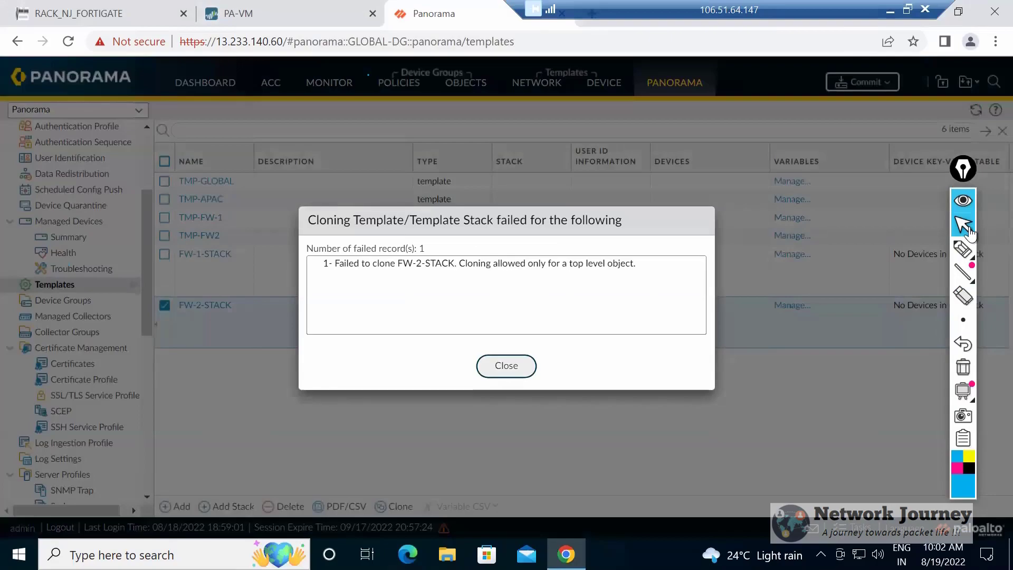
left_click(506, 365)
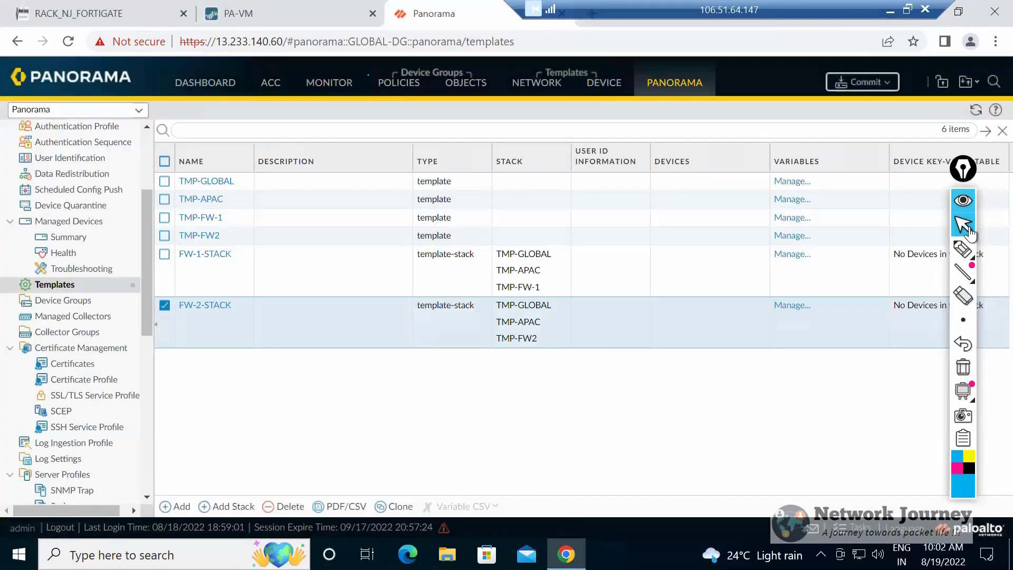
Clone the TMP-GLOBAL template with FW-2-STACK also selected, and dismiss the cloning report.
left_click(164, 181)
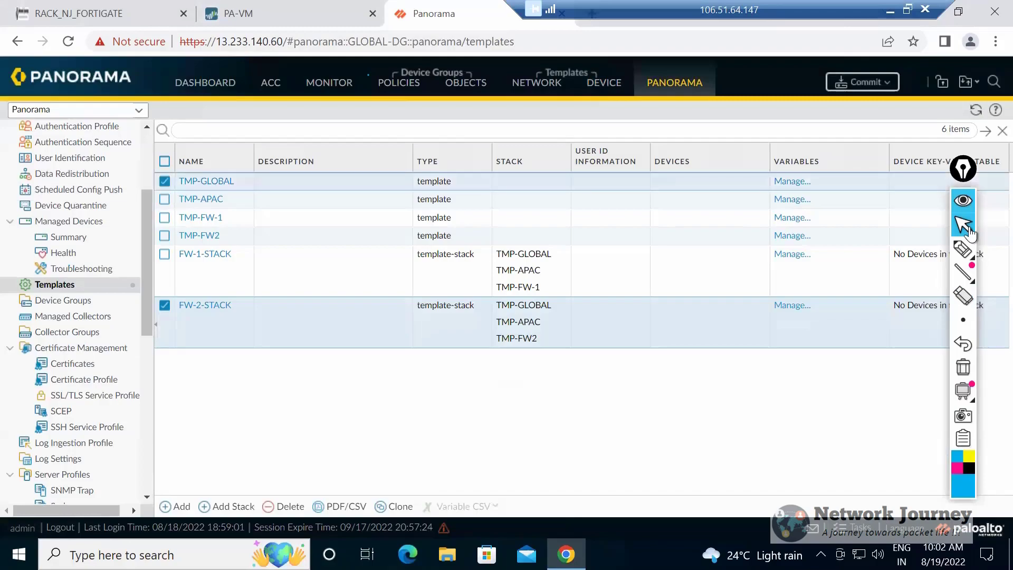
left_click(395, 505)
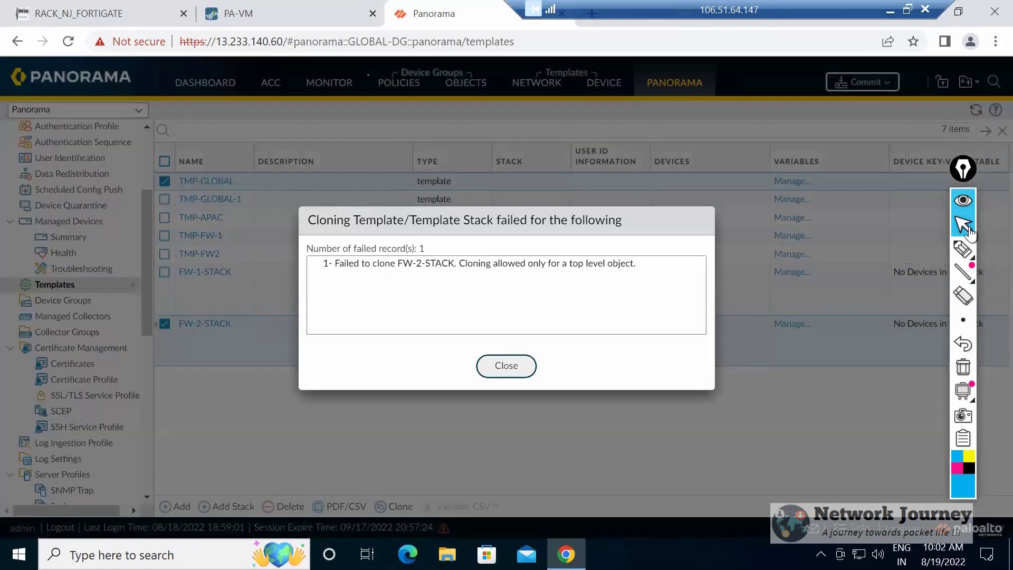
key("Return")
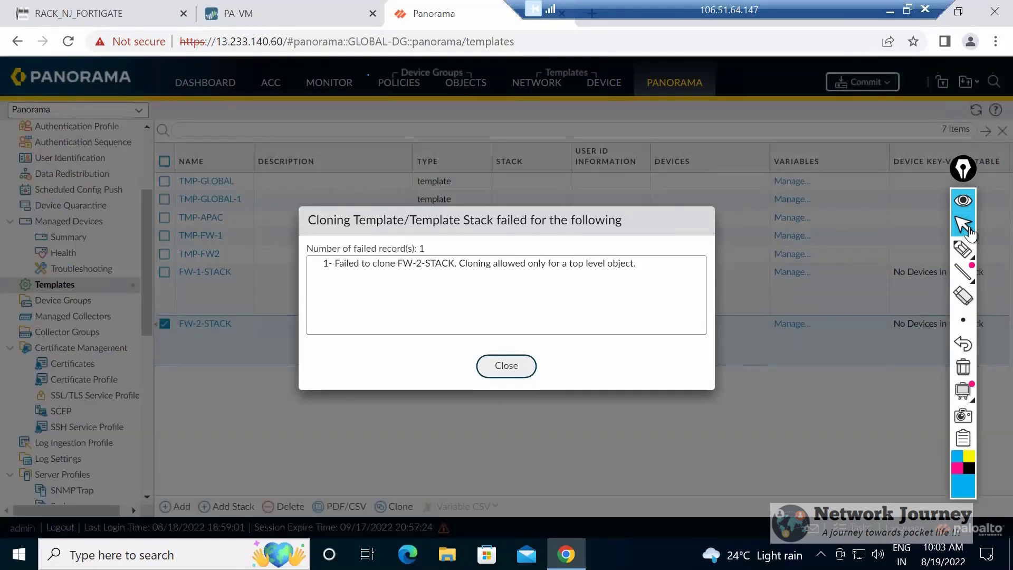
left_click(969, 229)
key("Escape")
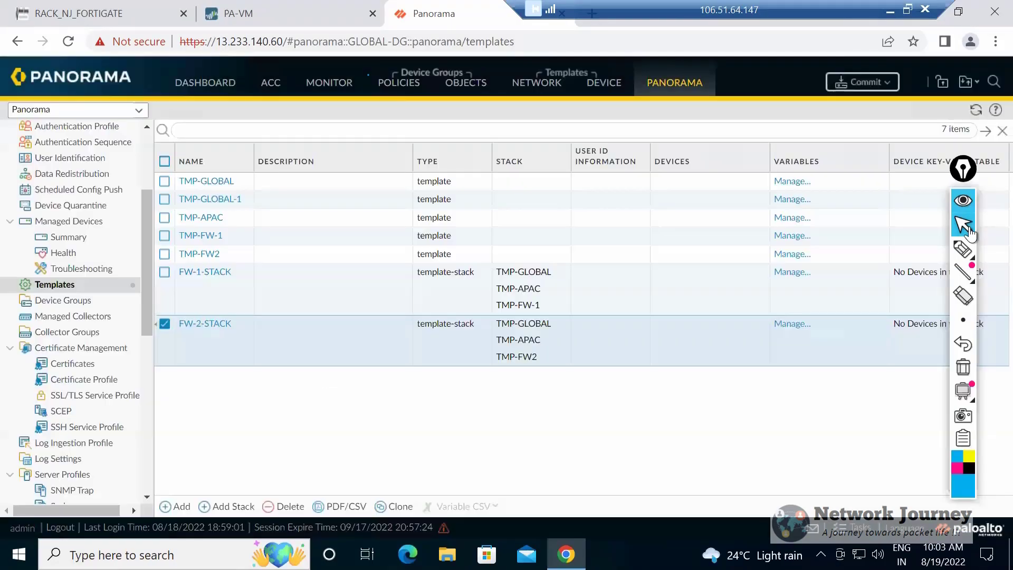
Deselect FW-2-STACK and clone only the TMP-GLOBAL template.
left_click(165, 181)
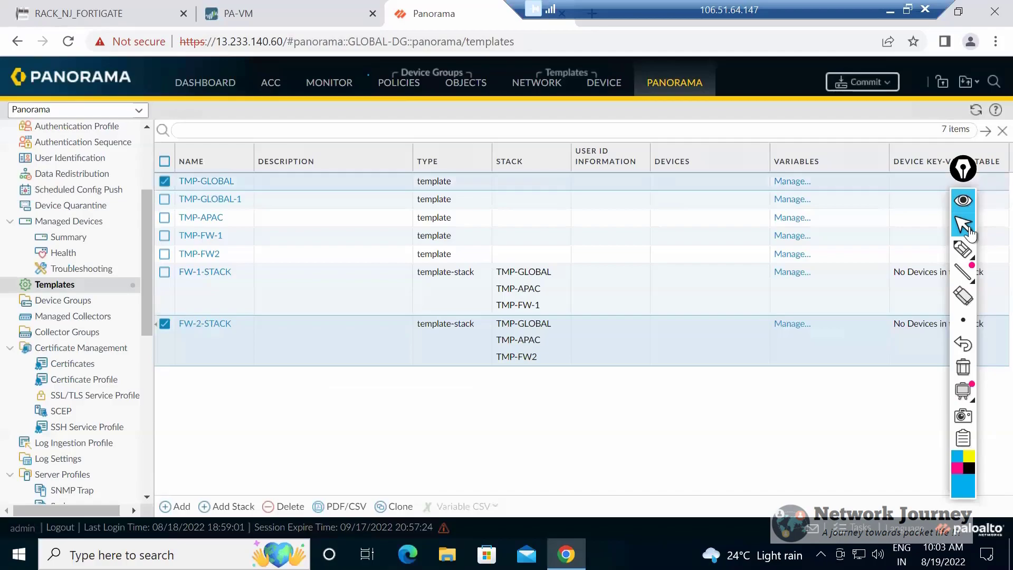
left_click(165, 324)
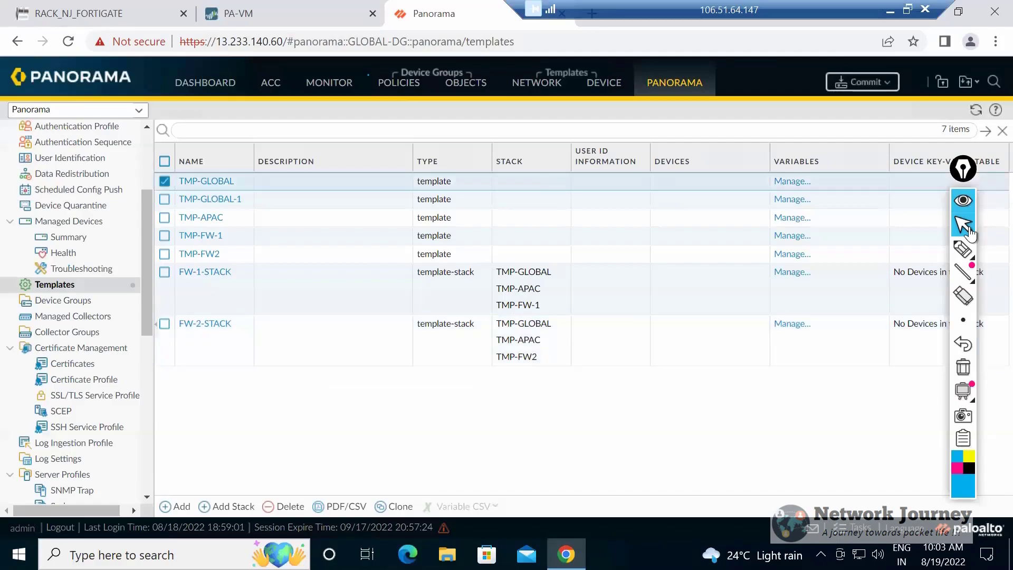
left_click(394, 506)
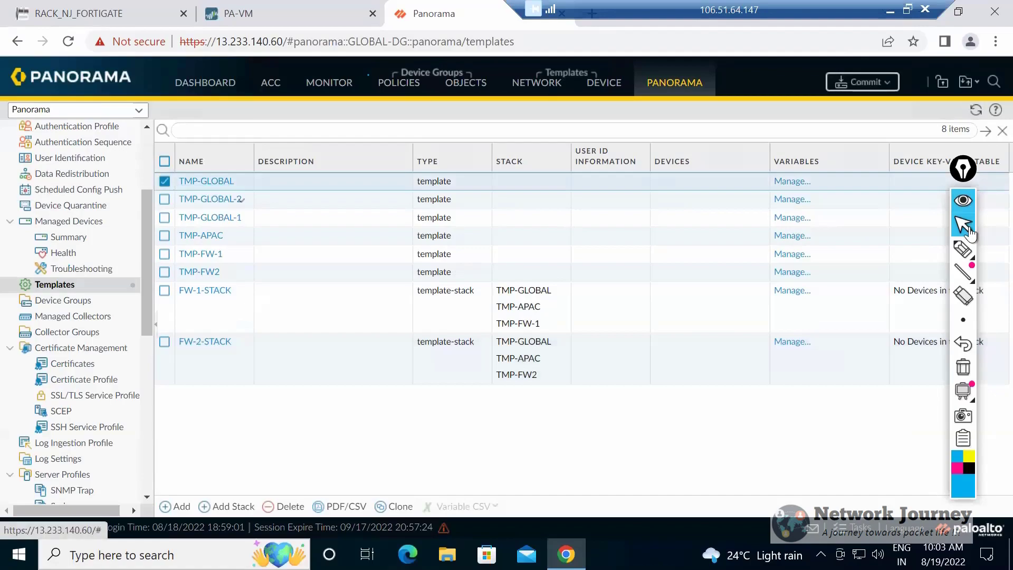
Delete the TMP-GLOBAL-2 template copy.
left_click(240, 200)
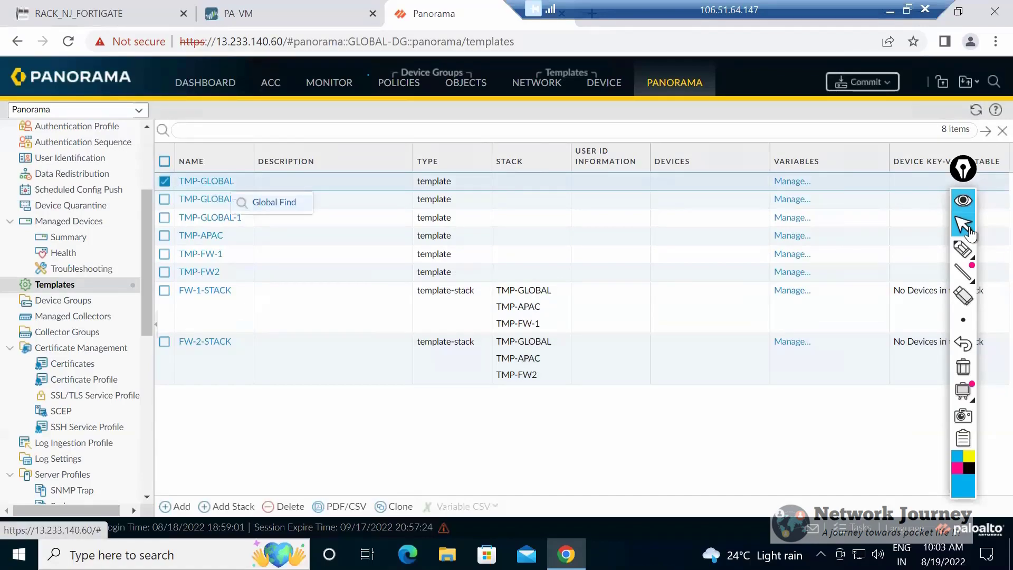
left_click(317, 433)
left_click(164, 199)
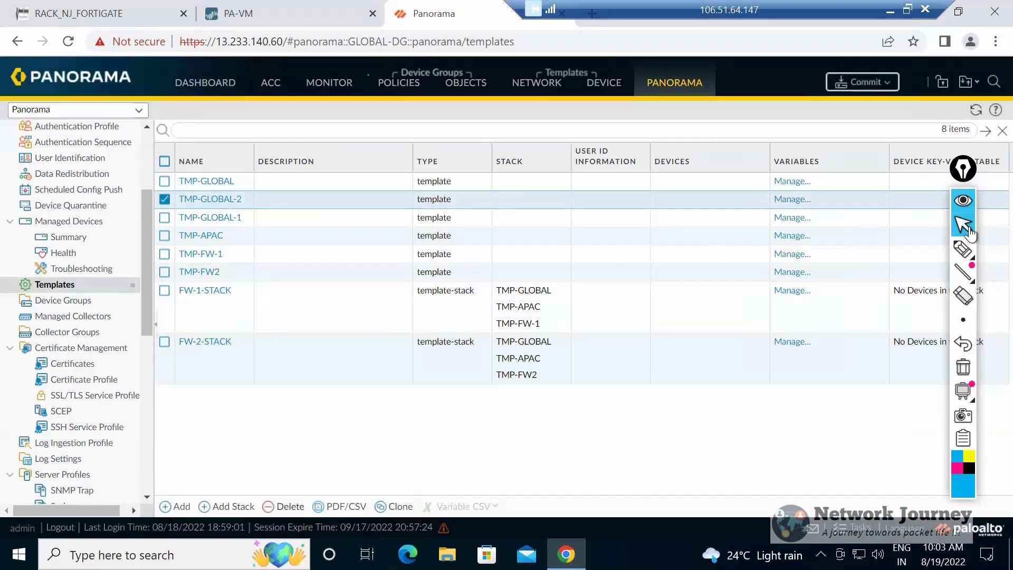
left_click(284, 506)
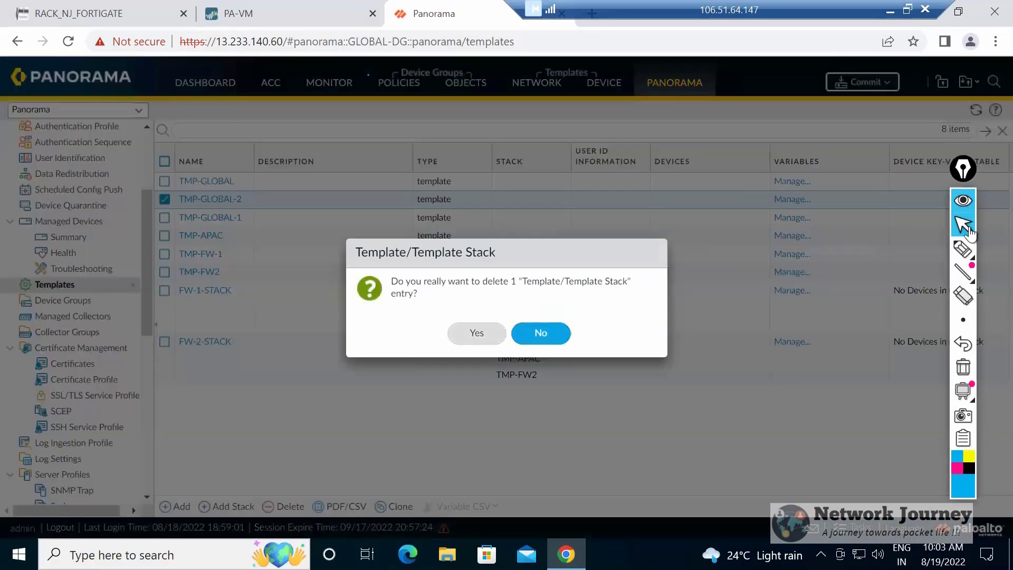
left_click(540, 332)
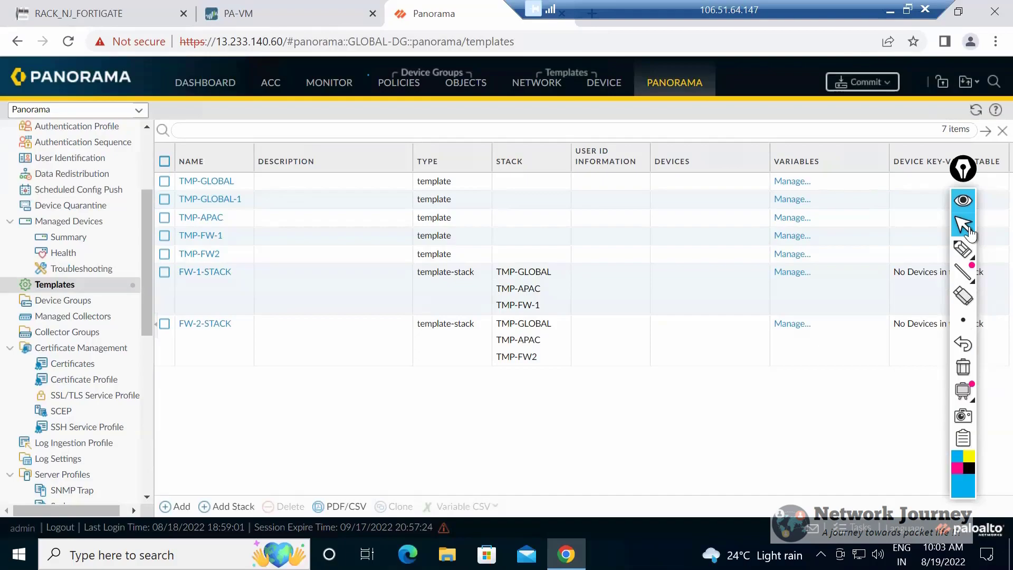
Review the template order in FW-1-STACK's settings, close them without changes and leave that stack selected in the list.
left_click(204, 271)
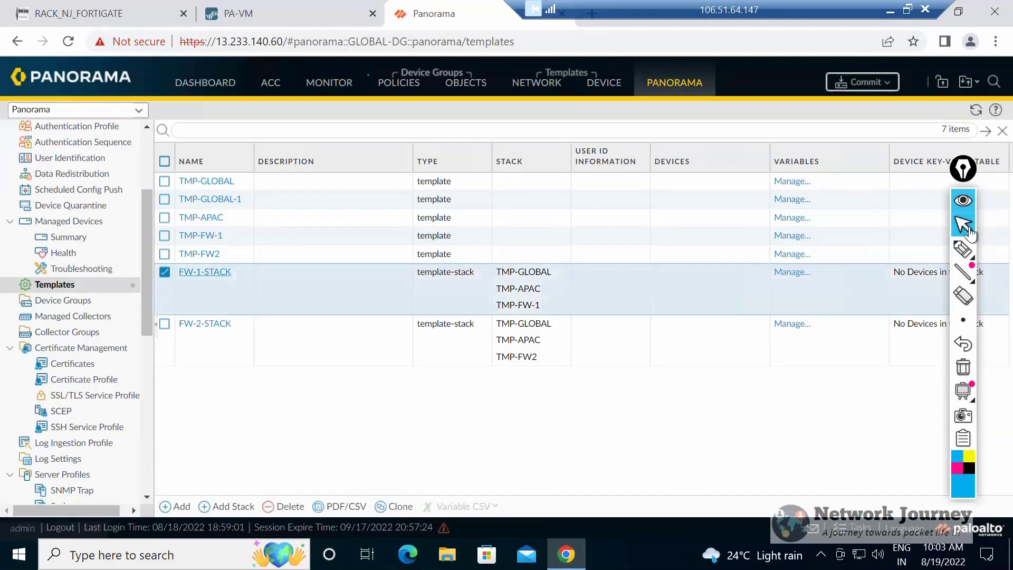
left_click(204, 272)
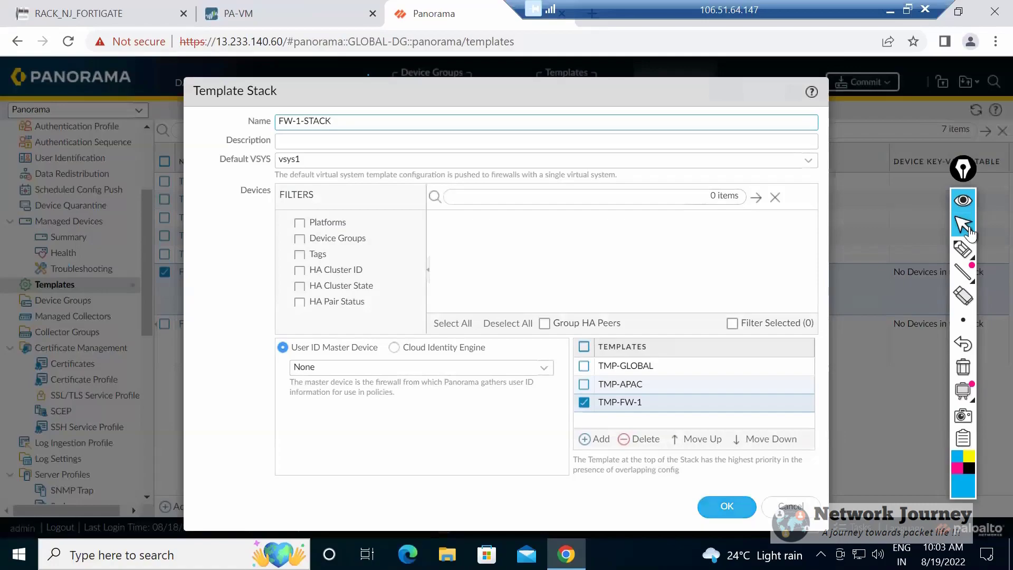
key("Escape")
left_click(211, 341)
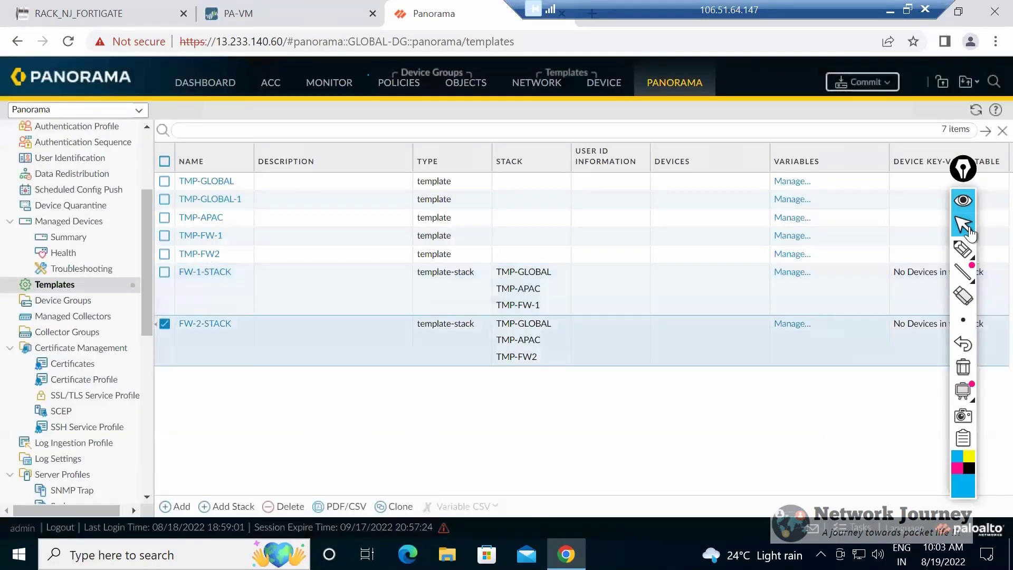
left_click(165, 272)
left_click(165, 324)
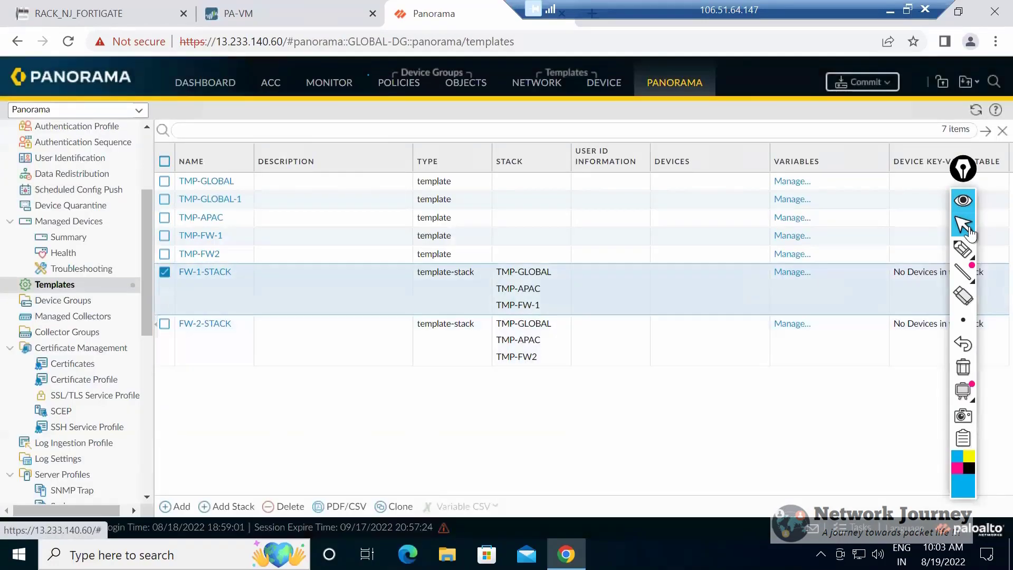
left_click(165, 272)
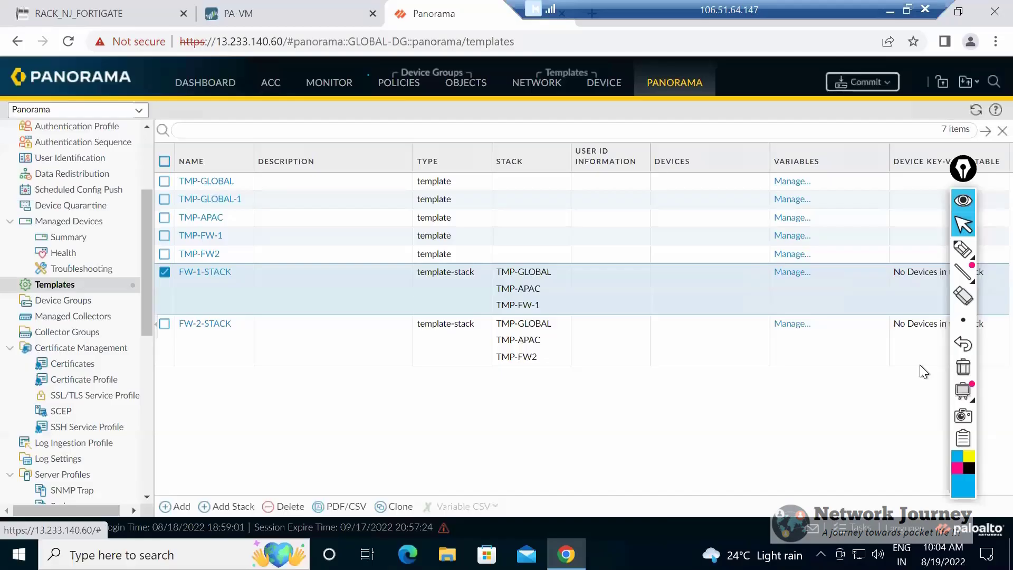
Switch to the RACK_NJ_FORTIGATE topology and review the text note from its beginning, covering Panorama's purpose and device groups.
key("ctrl+shift+Tab")
key("ctrl+shift+Tab")
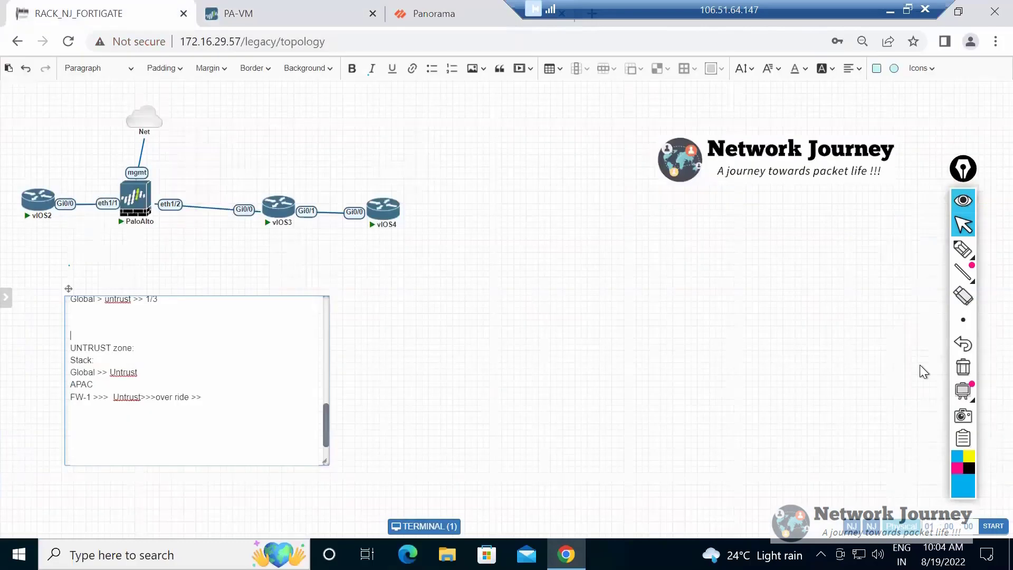
key("ctrl+a")
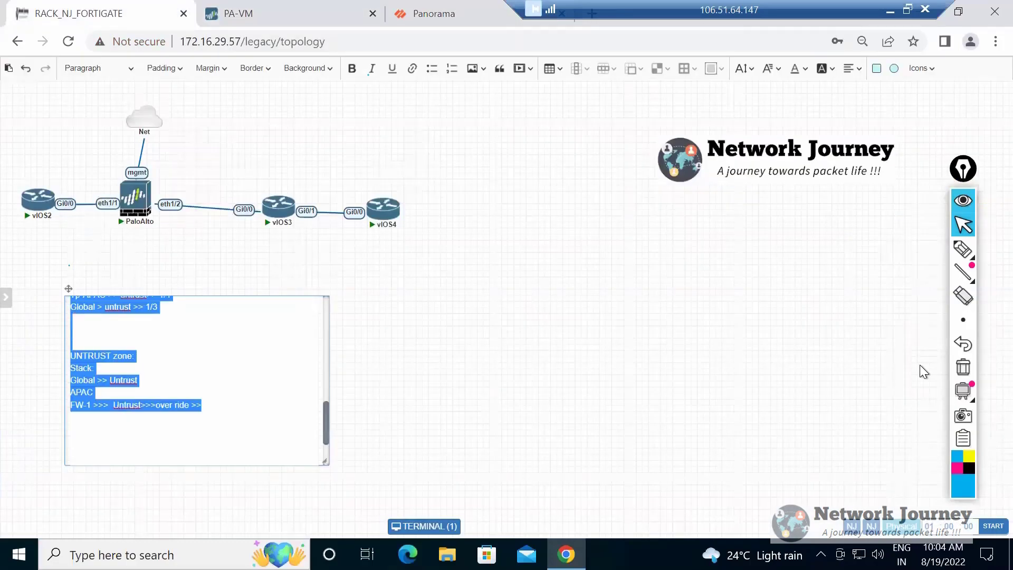
key("Up")
key("Up")
key("Up")
key("Up")
key("Up")
key("Up")
key("Up")
key("Up")
key("Up")
key("Up")
key("Up")
key("Up")
key("Up")
key("Up")
key("Up")
key("Up")
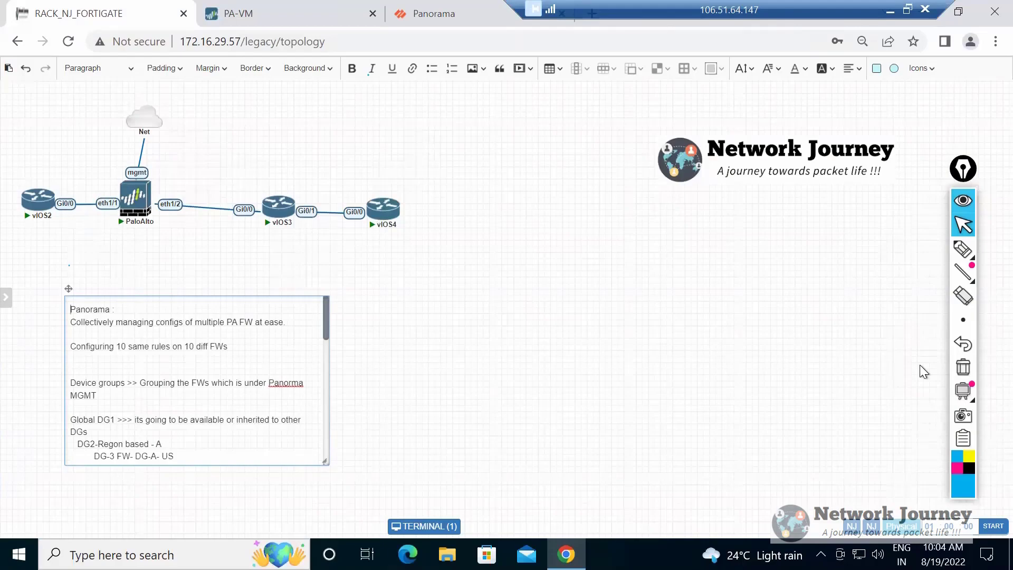
key("shift+Down")
key("shift+Down")
key("shift+Down")
key("shift+End")
key("Down")
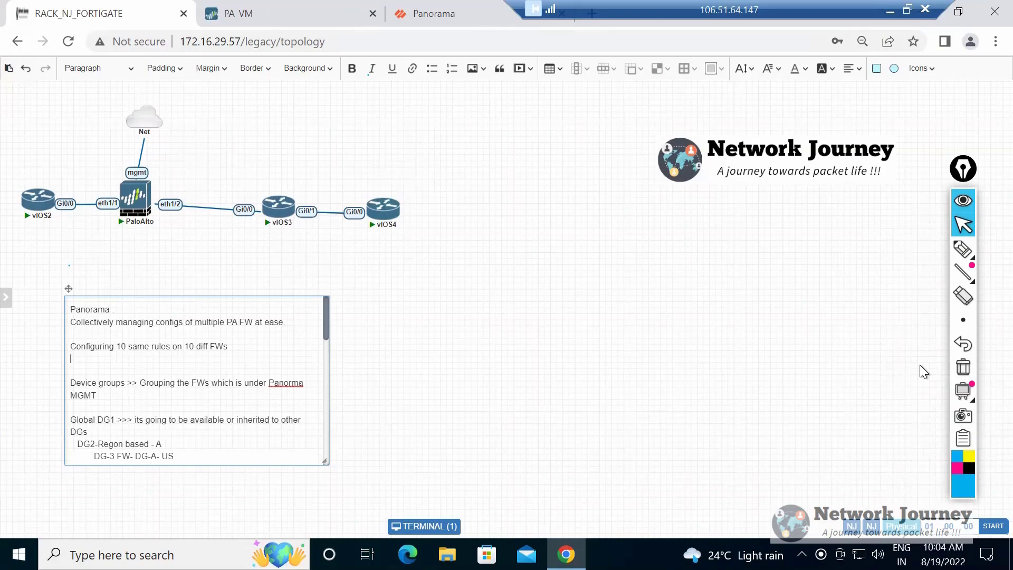
Return to Panorama's template list, clear the FW-1-STACK selection and look further down the navigation tree to server profiles and device deployment.
key("ctrl+shift+Tab")
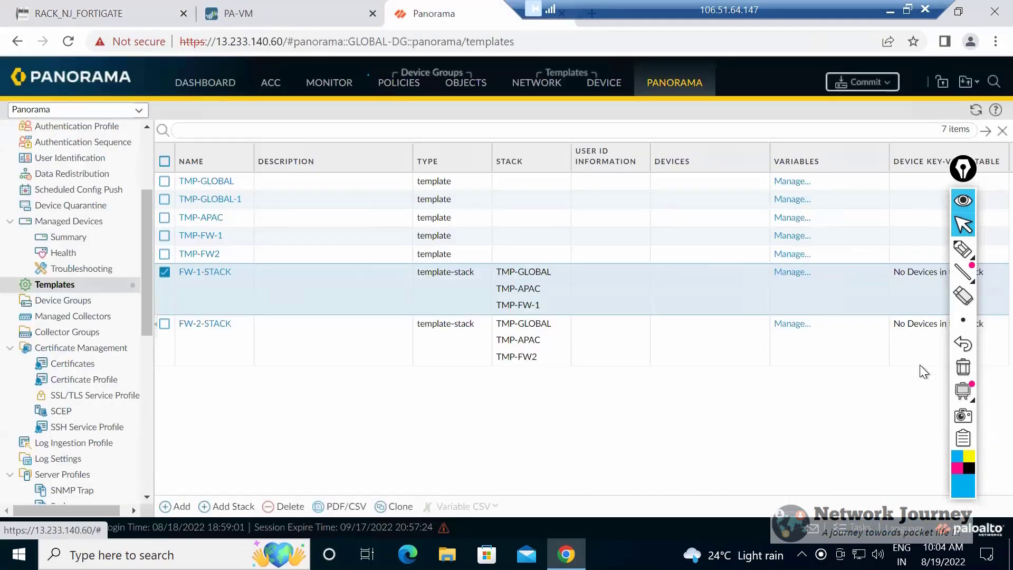
key("ctrl+a")
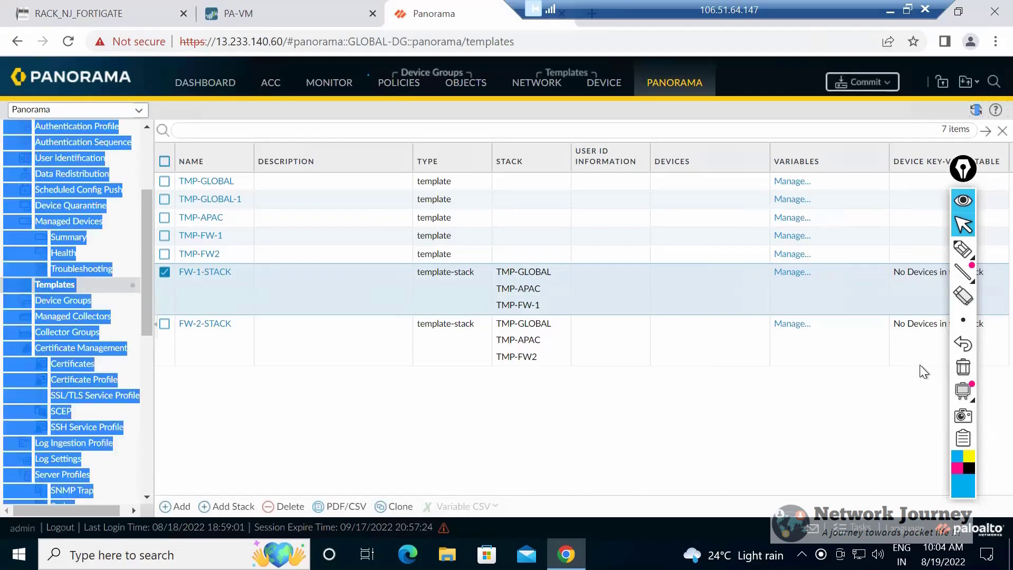
left_click(920, 365)
left_click(920, 365)
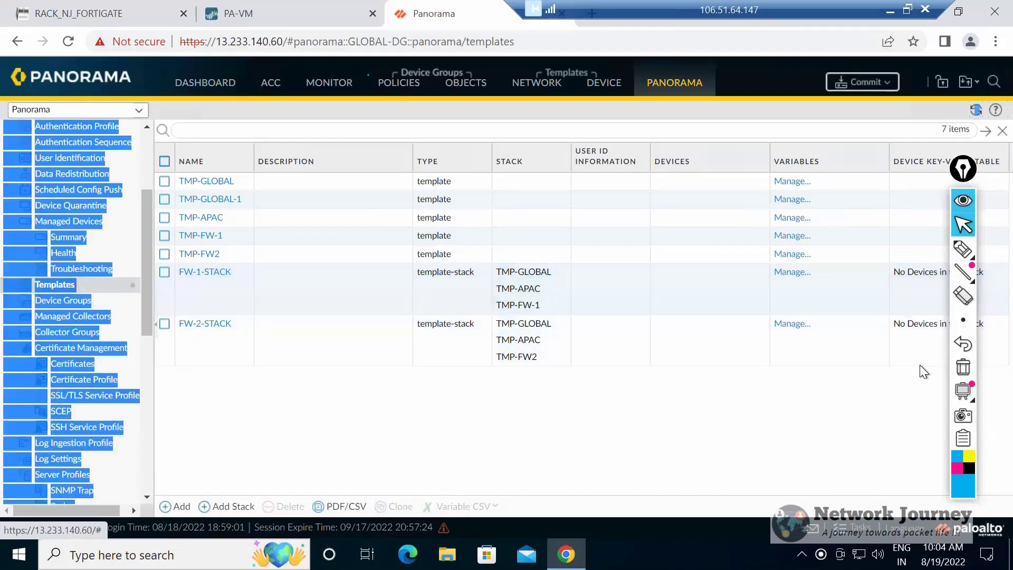
key("Page_Down")
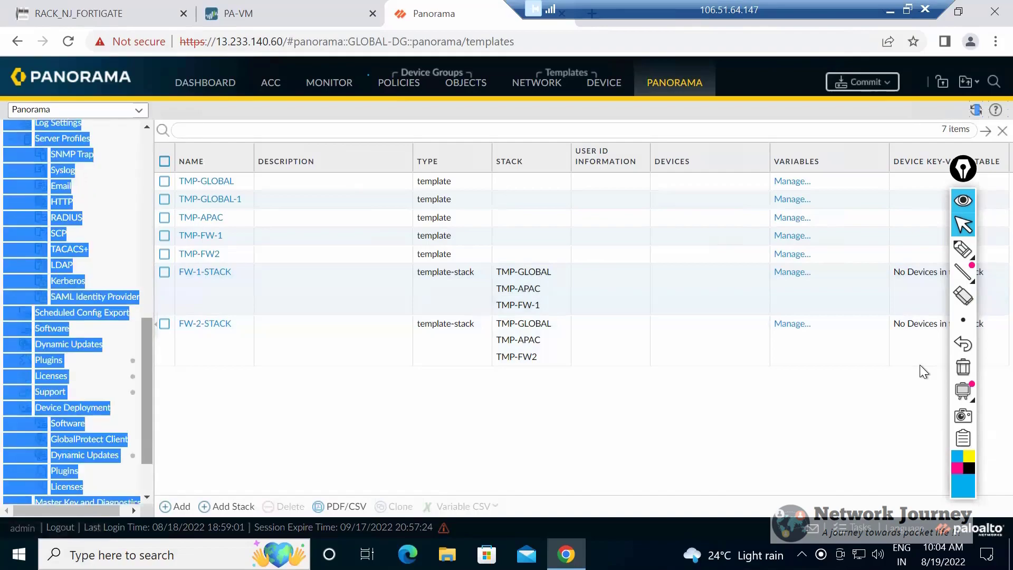
View the PA-VM firewall's own zone list alongside Panorama's list of templates and stacks.
left_click(922, 372)
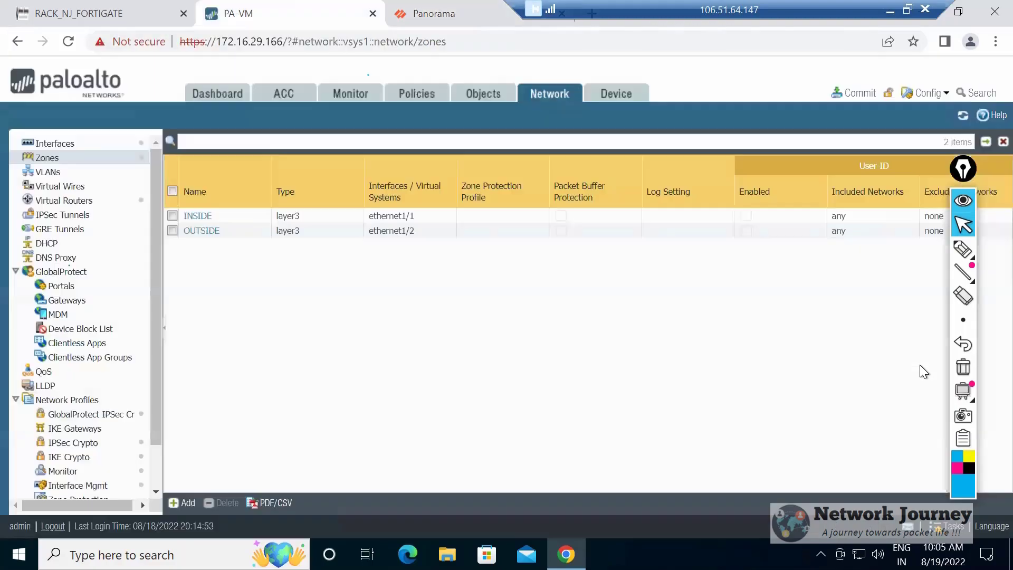
left_click(263, 14)
left_click(437, 14)
key("ctrl+shift+Tab")
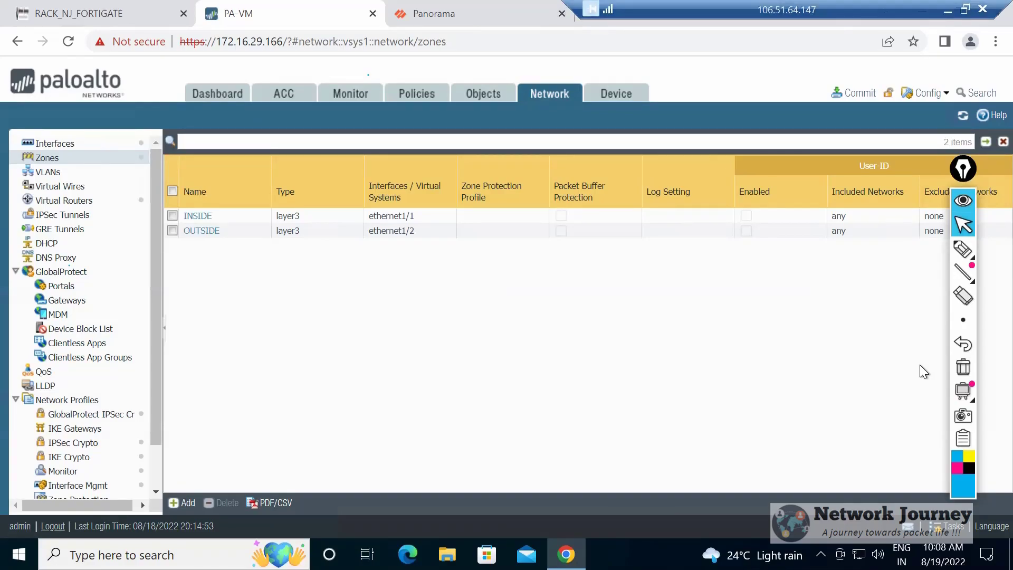
key("ctrl+Tab")
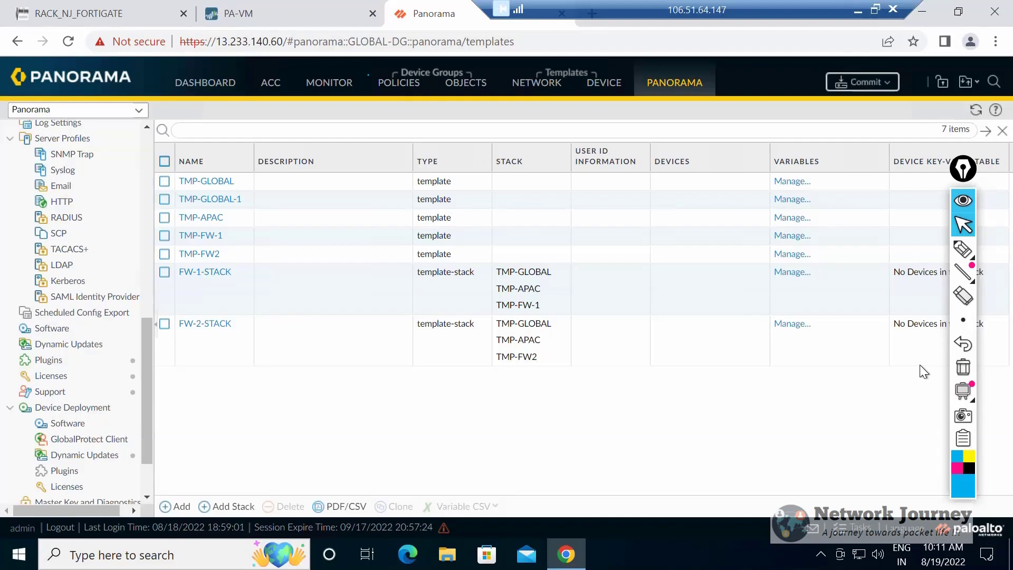
Rearrange the RACK_NJ_FORTIGATE topology by moving vIOS4, vIOS3, PaloAlto and vIOS2 further right, clear of their original spots.
key("ctrl+shift+Tab")
key("ctrl+shift+Tab")
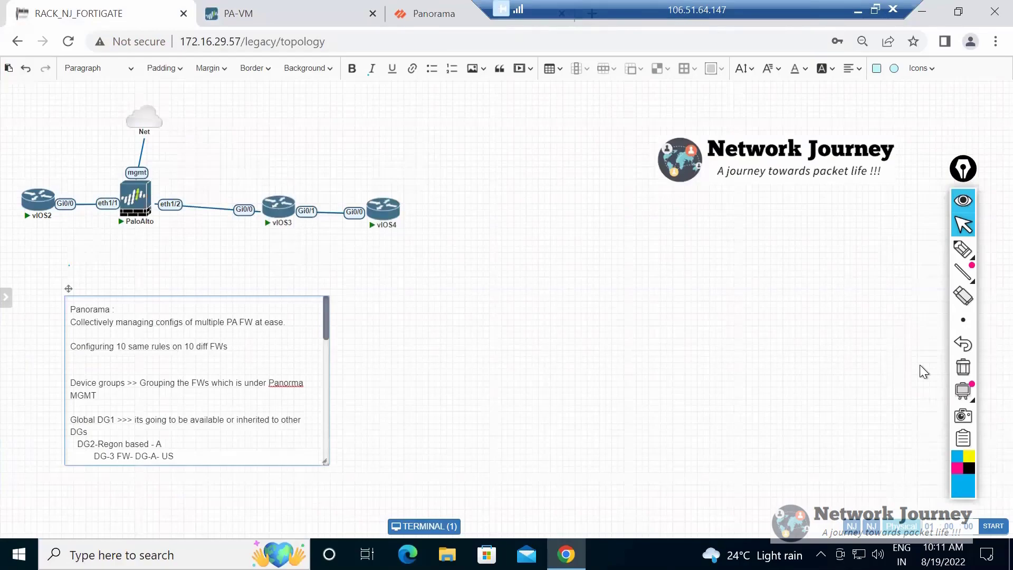
left_click_drag(384, 208, 553, 230)
mouse_move(287, 206)
left_click_drag(292, 205, 342, 204)
left_click_drag(278, 206, 380, 204)
left_click_drag(135, 198, 237, 198)
mouse_move(38, 200)
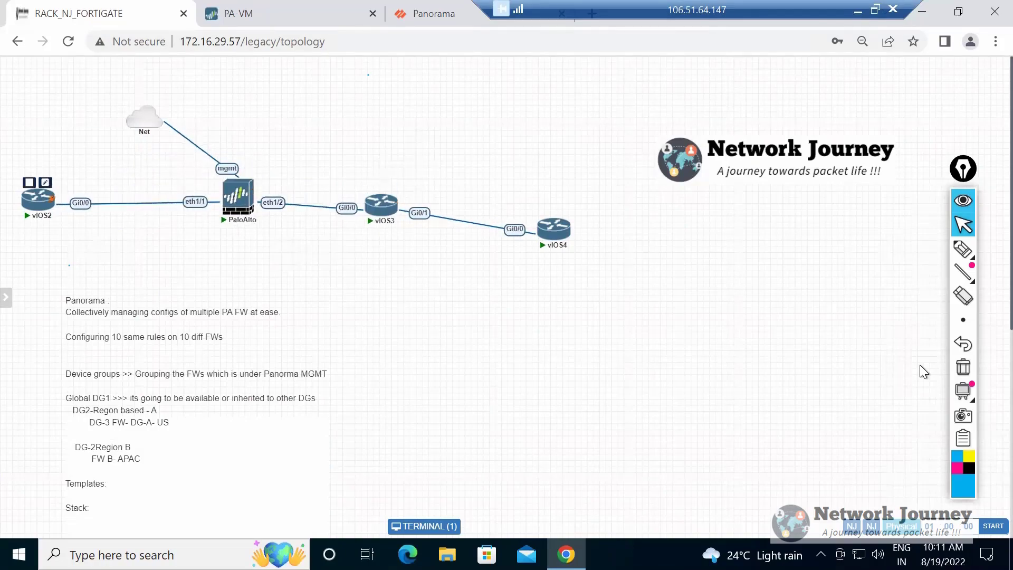
left_click_drag(38, 199, 103, 191)
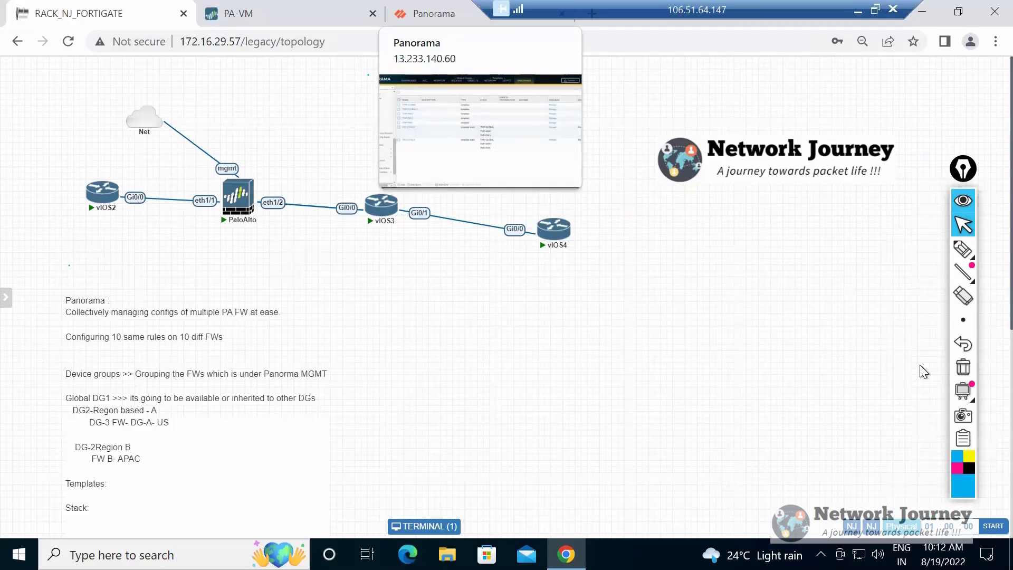
Switch back to the PA-VM firewall's zone list.
key("ctrl+Tab")
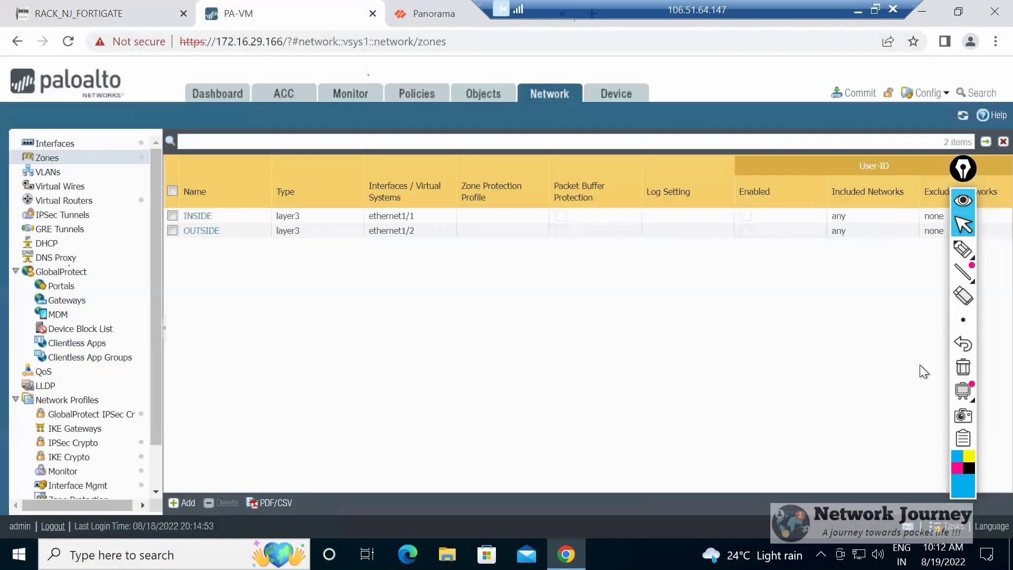